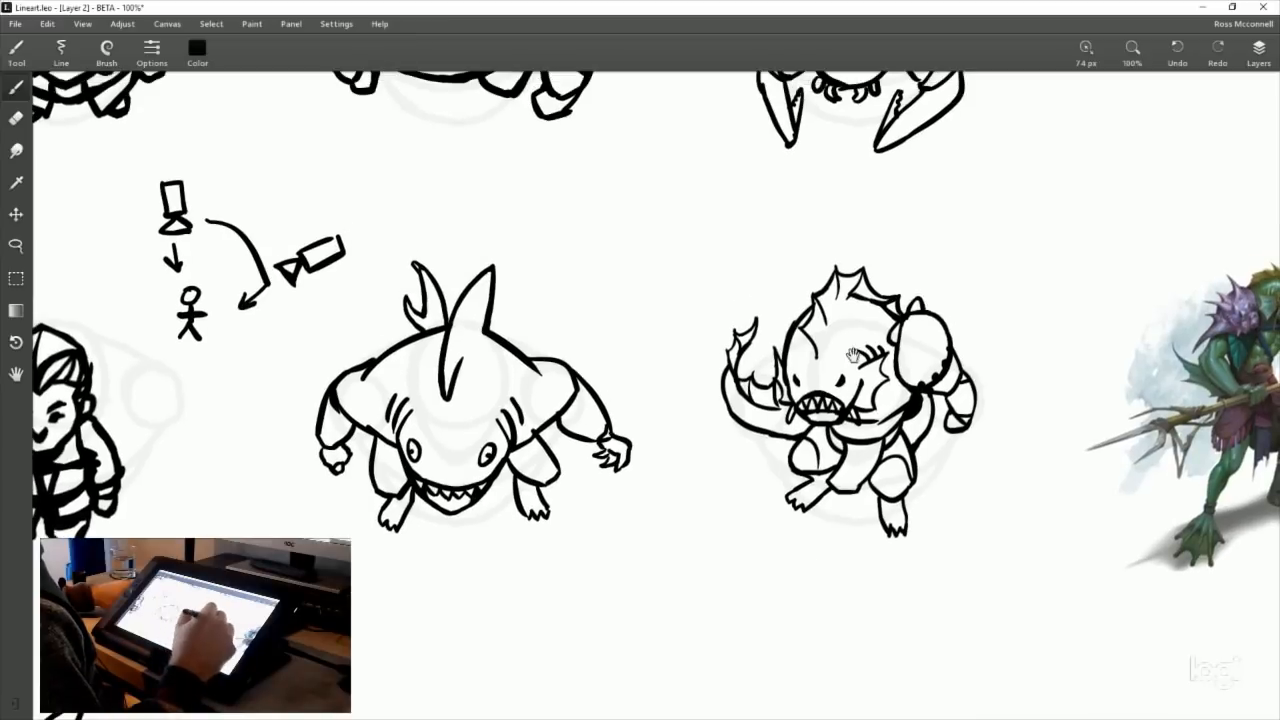
Step: Examine the inked characters, the green fish-man reference and the blank body templates across the canvas
{"action": "left_click_drag", "start_coordinate": [487, 442], "coordinate": [867, 485]}
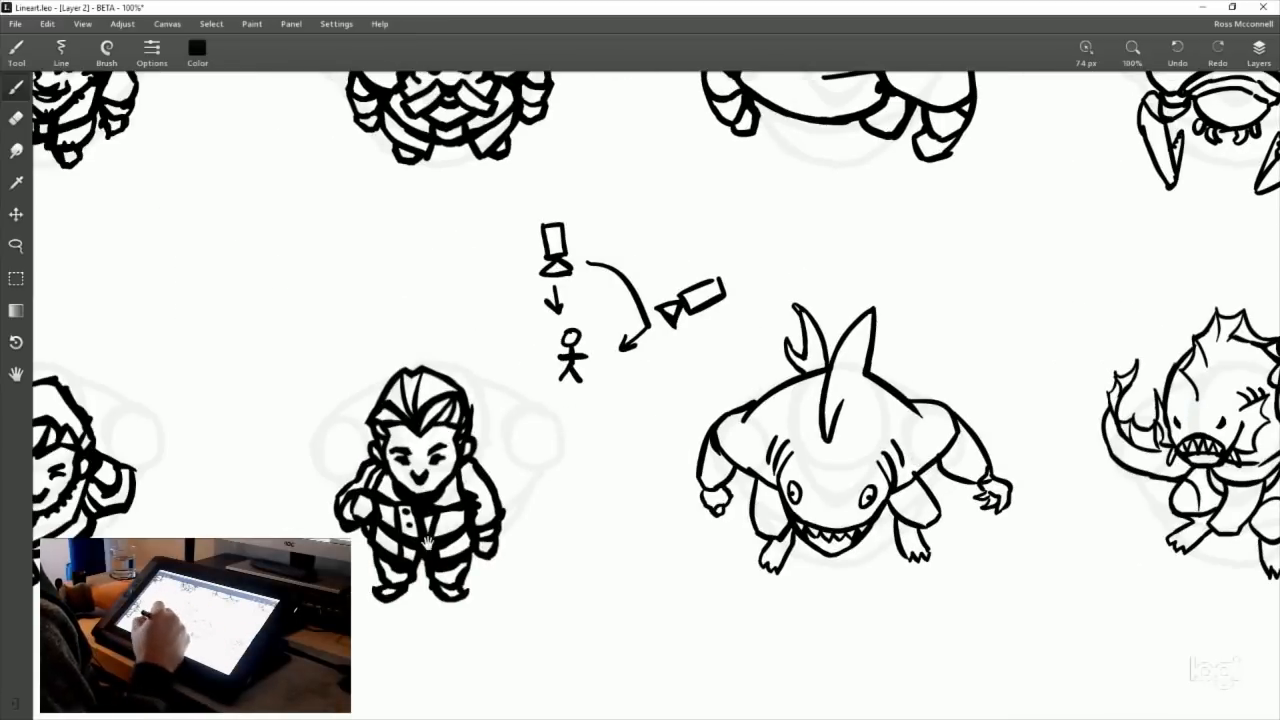
{"action": "left_click_drag", "start_coordinate": [1005, 311], "coordinate": [806, 429]}
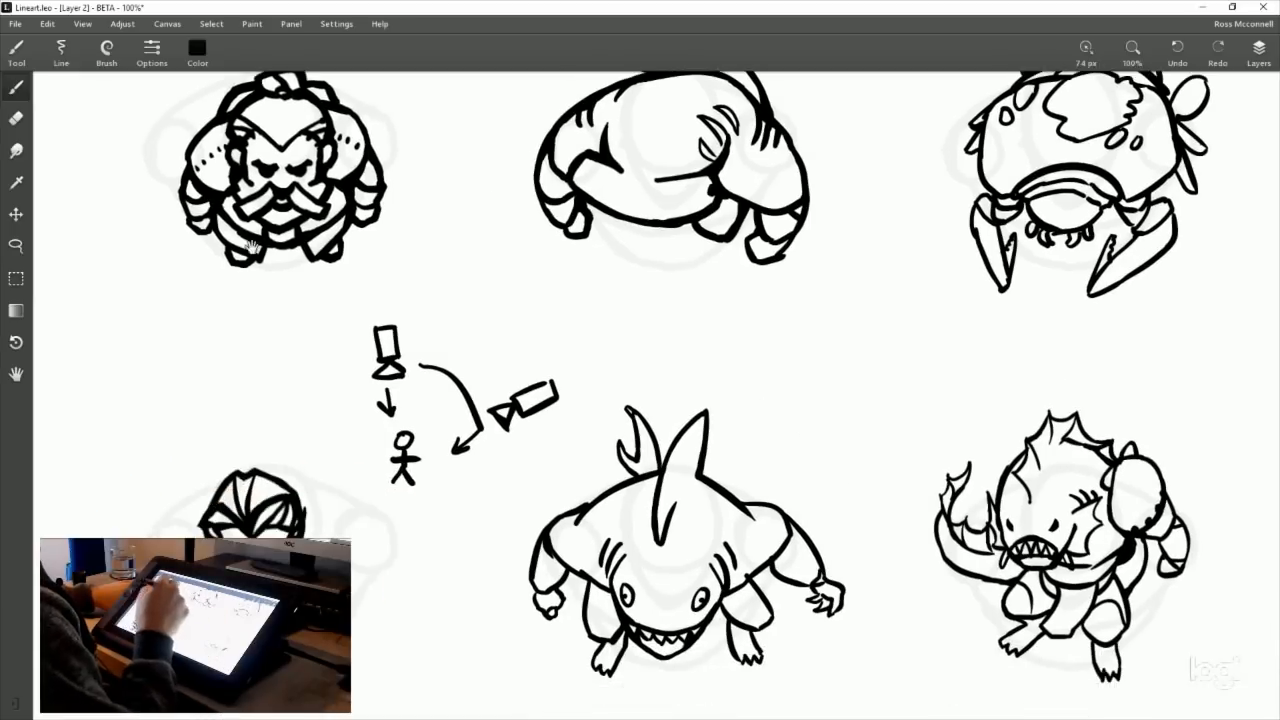
{"action": "mouse_move", "coordinate": [942, 545]}
{"action": "left_mouse_down"}
{"action": "mouse_move", "coordinate": [876, 391]}
{"action": "mouse_move", "coordinate": [870, 283]}
{"action": "left_mouse_up"}
{"action": "left_click_drag", "start_coordinate": [918, 563], "coordinate": [876, 427]}
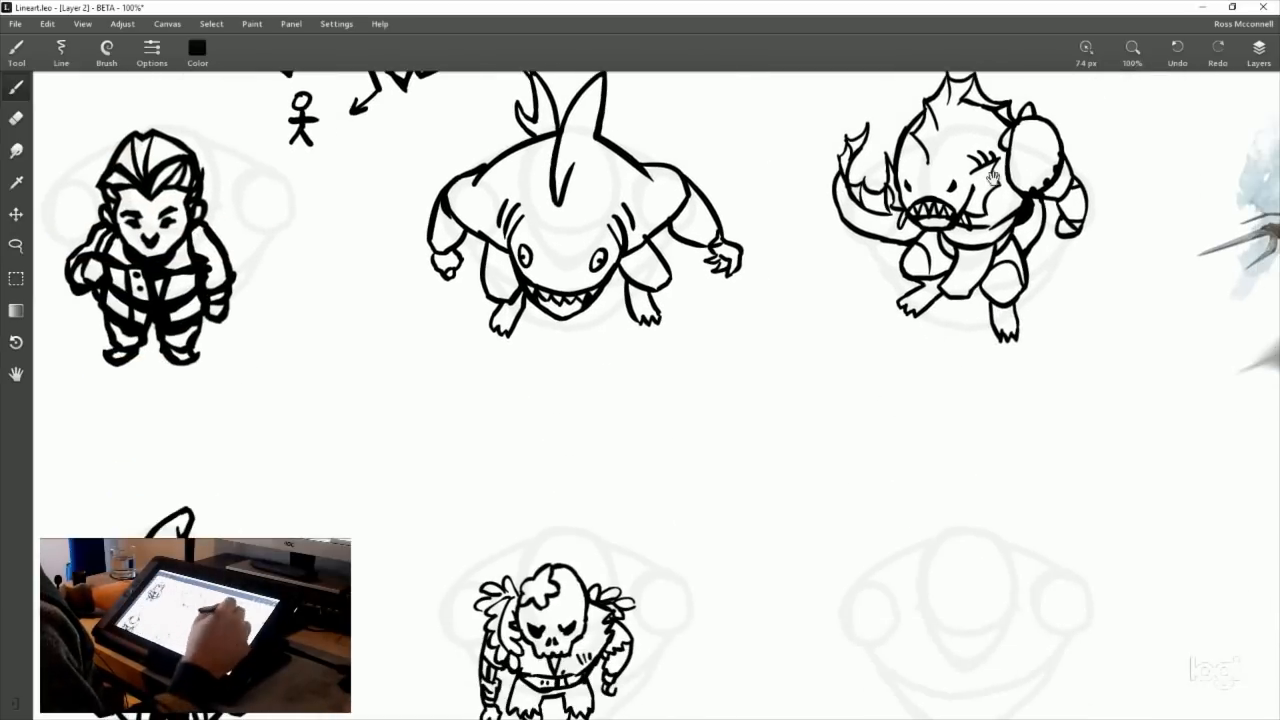
{"action": "left_click_drag", "start_coordinate": [811, 531], "coordinate": [706, 443]}
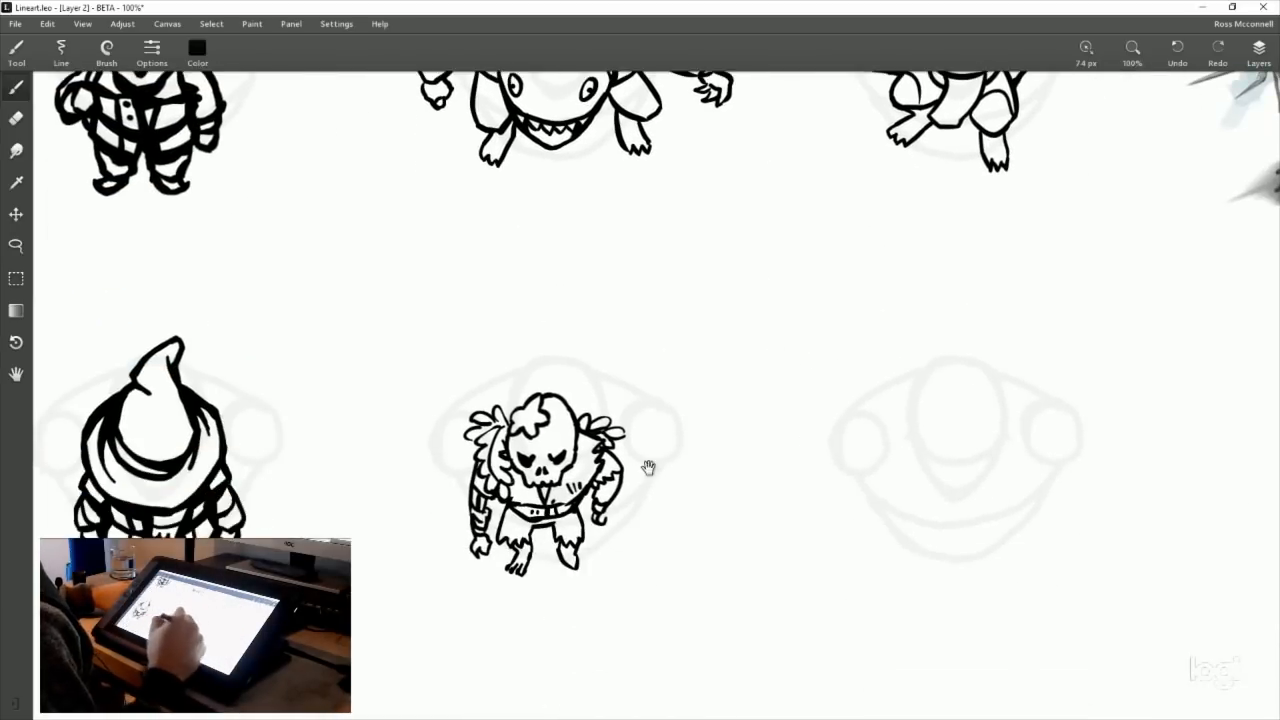
{"action": "left_click_drag", "start_coordinate": [857, 317], "coordinate": [780, 514]}
{"action": "left_click_drag", "start_coordinate": [500, 705], "coordinate": [594, 508]}
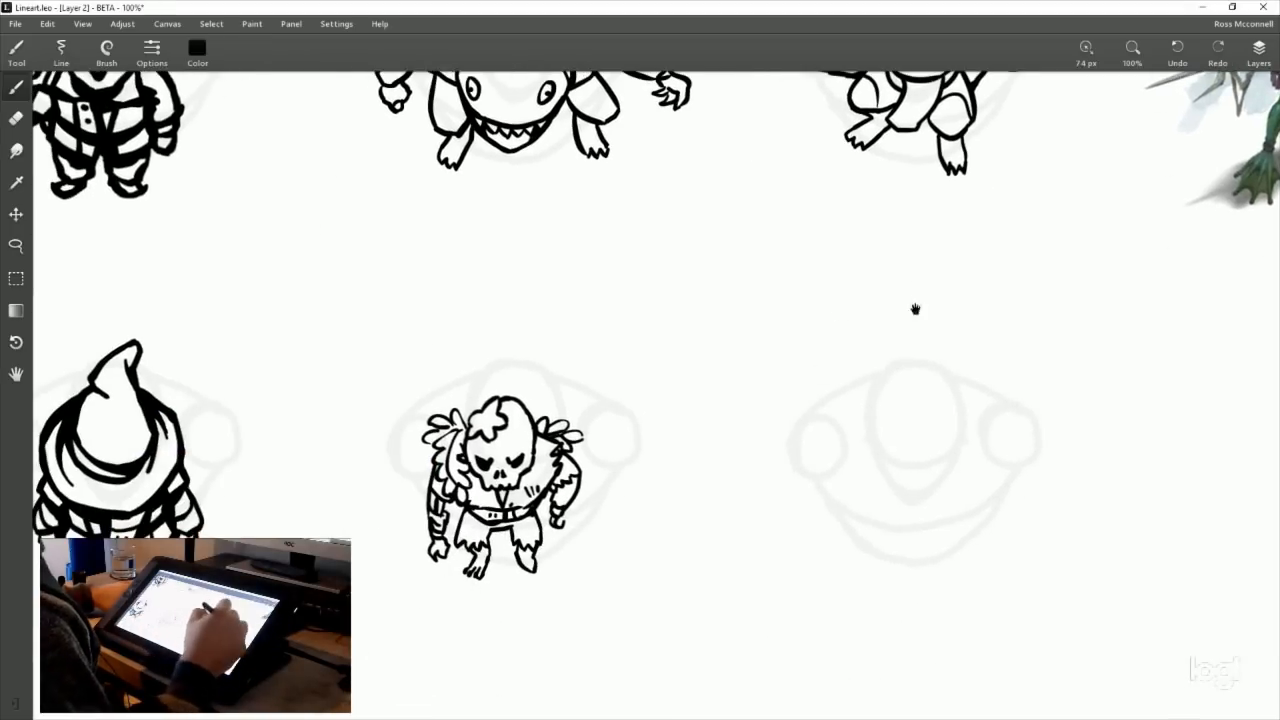
{"action": "left_click_drag", "start_coordinate": [914, 309], "coordinate": [903, 380]}
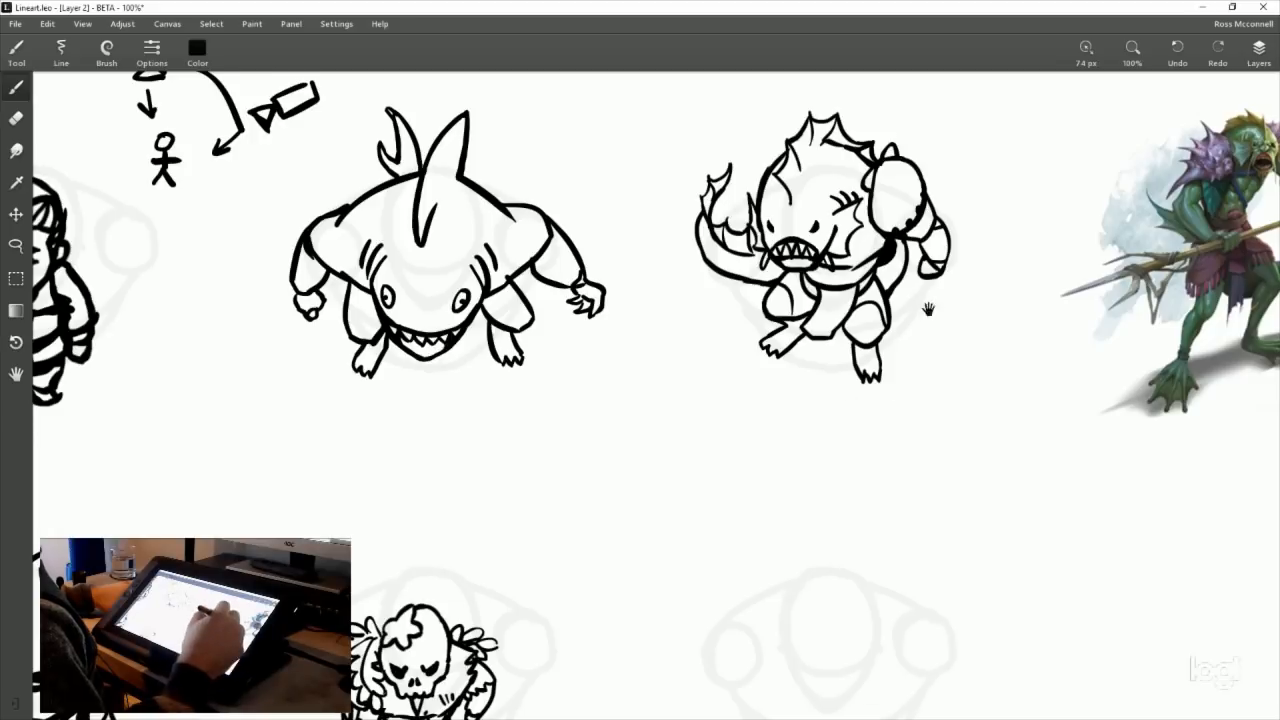
{"action": "left_click_drag", "start_coordinate": [926, 309], "coordinate": [719, 386]}
{"action": "mouse_move", "coordinate": [782, 329]}
{"action": "left_mouse_down"}
{"action": "mouse_move", "coordinate": [853, 527]}
{"action": "mouse_move", "coordinate": [851, 357]}
{"action": "mouse_move", "coordinate": [814, 551]}
{"action": "mouse_move", "coordinate": [897, 297]}
{"action": "mouse_move", "coordinate": [640, 160]}
{"action": "mouse_move", "coordinate": [706, 530]}
{"action": "left_mouse_up"}
{"action": "left_click", "coordinate": [16, 245]}
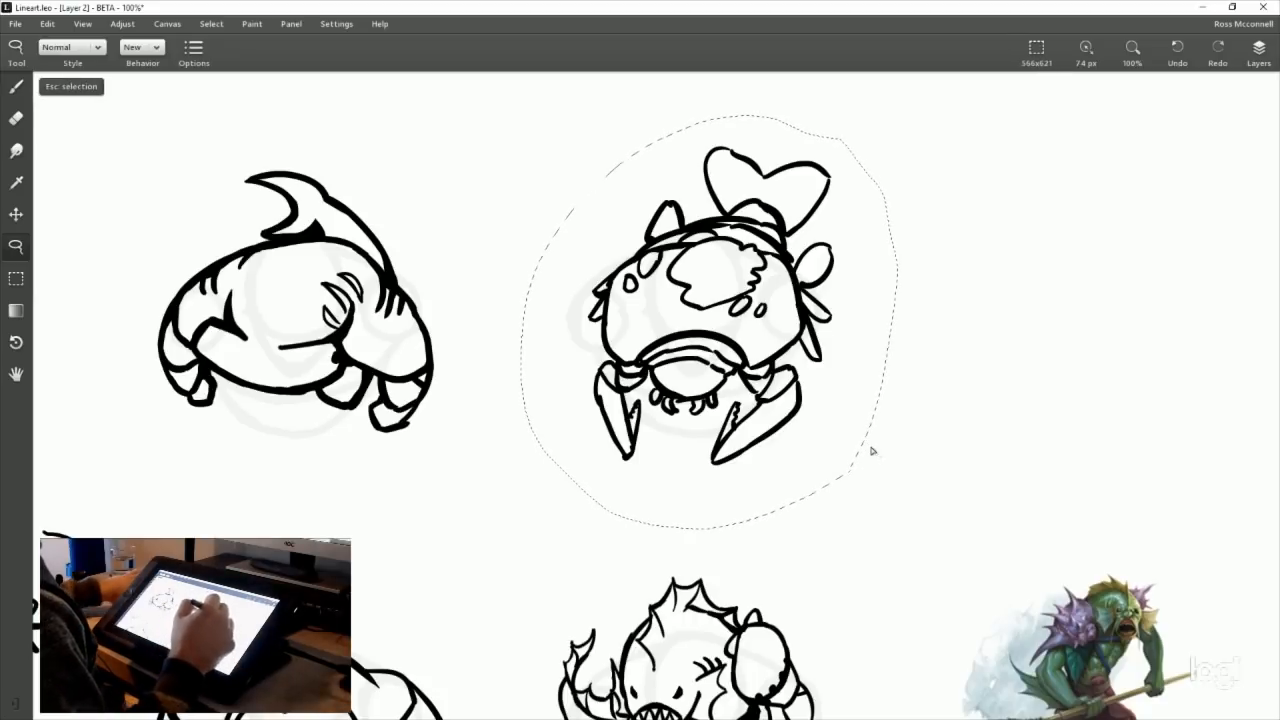
{"action": "key", "text": "ctrl+t"}
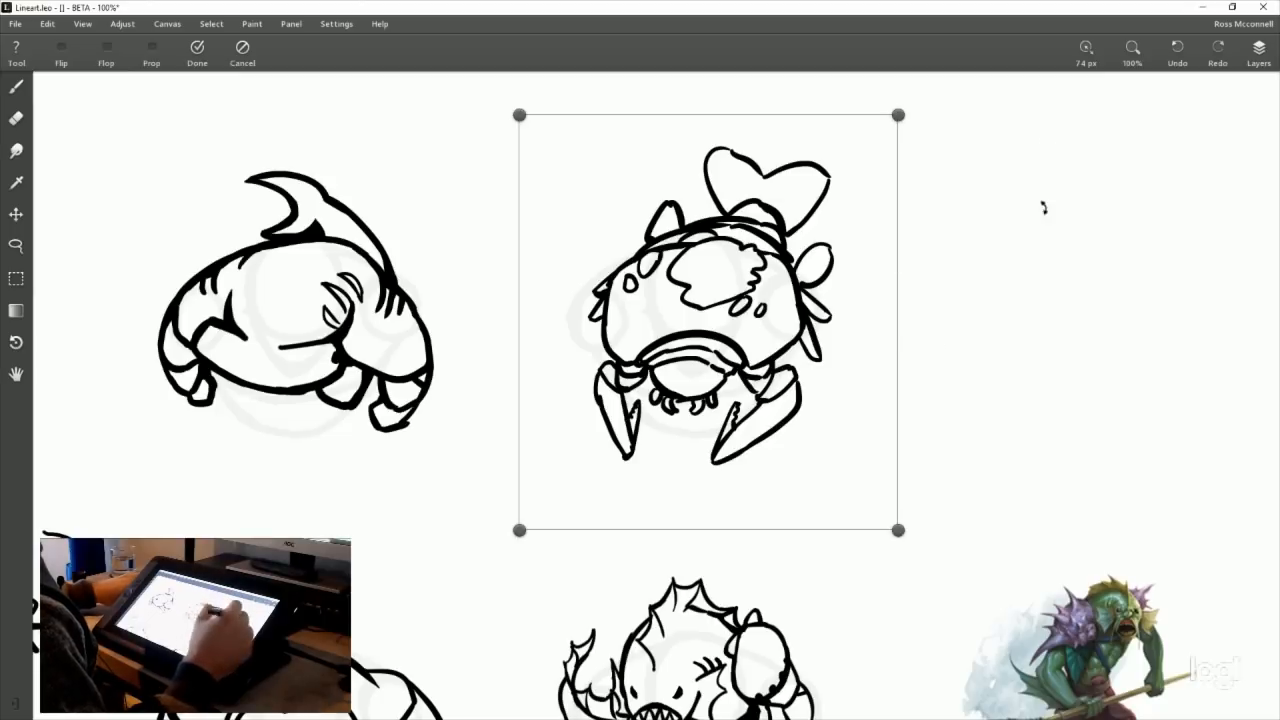
{"action": "left_click", "coordinate": [243, 49]}
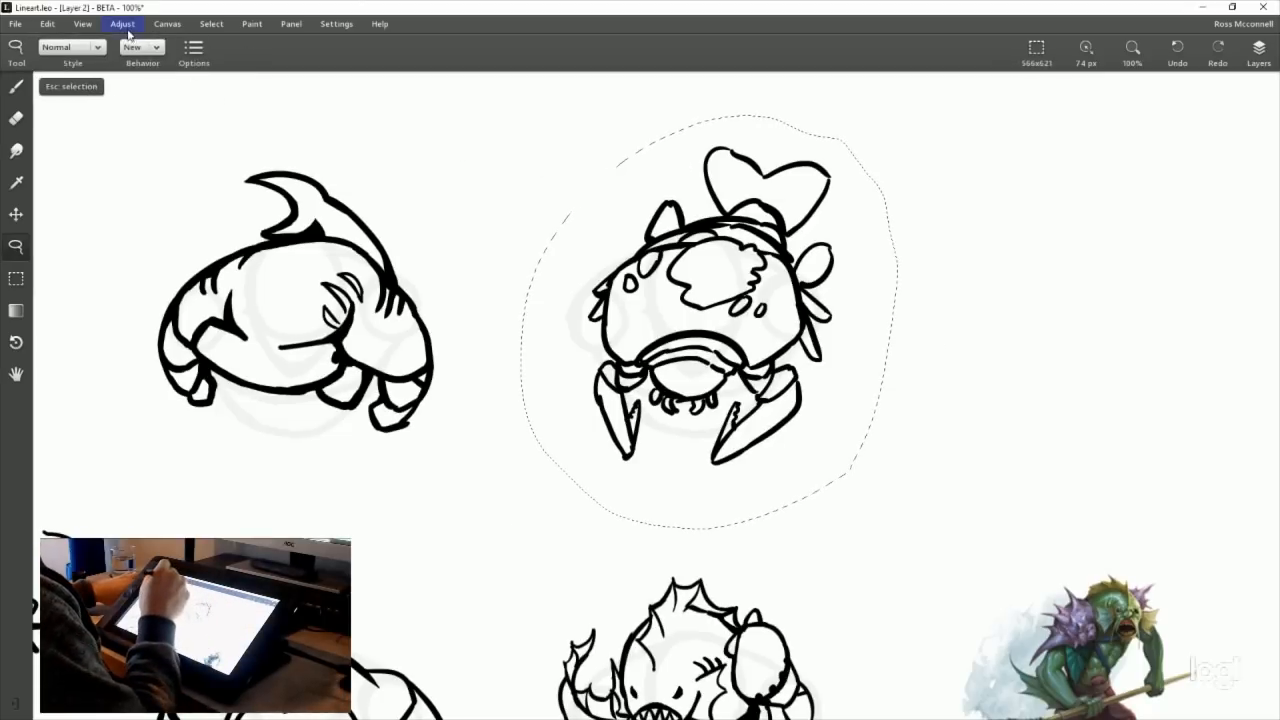
{"action": "left_click", "coordinate": [126, 30]}
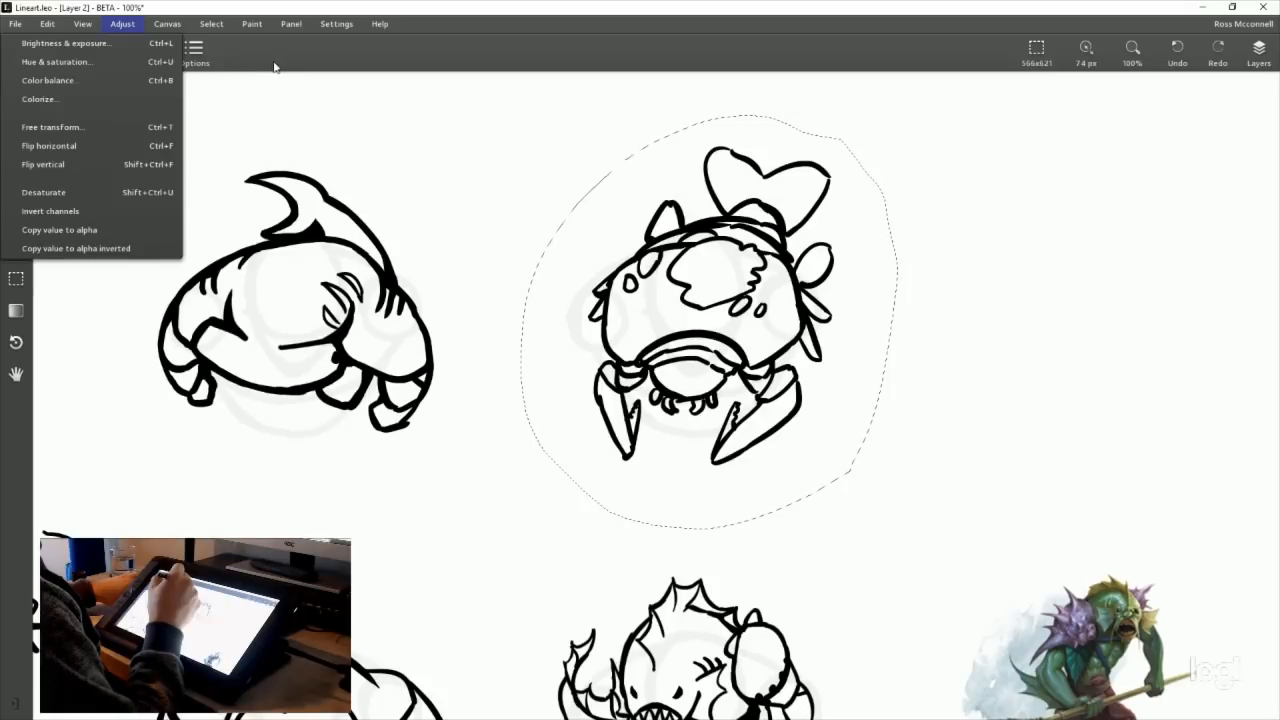
{"action": "left_click", "coordinate": [128, 30]}
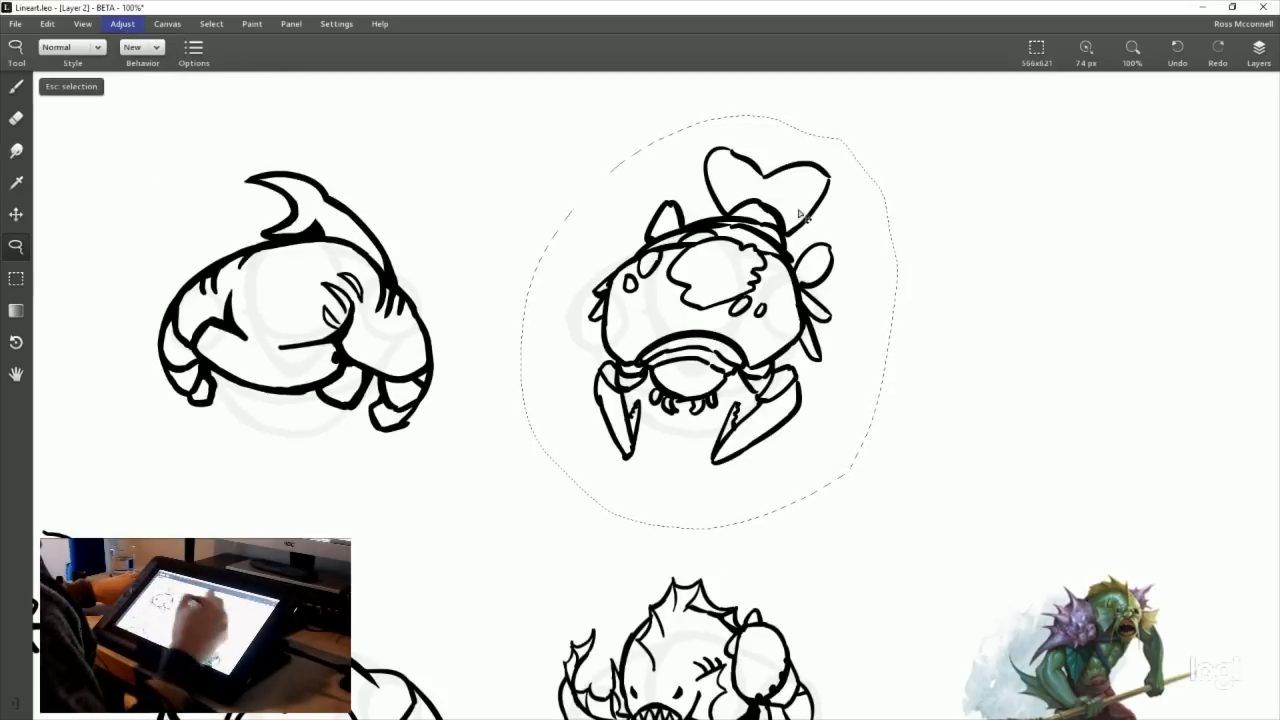
{"action": "left_click", "coordinate": [937, 327]}
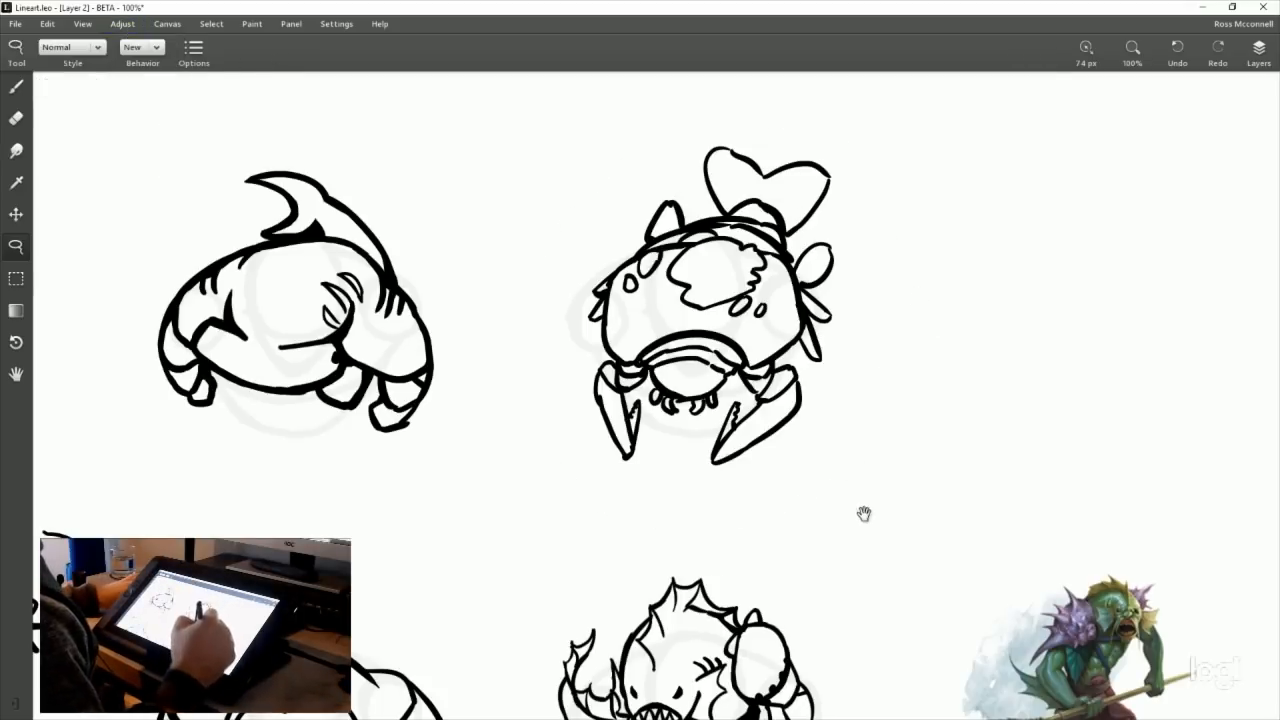
Step: Activate the brush tool for drawing at the blank body template beside the skull-faced character
{"action": "left_click_drag", "start_coordinate": [864, 516], "coordinate": [844, 471]}
{"action": "left_click_drag", "start_coordinate": [860, 558], "coordinate": [837, 414]}
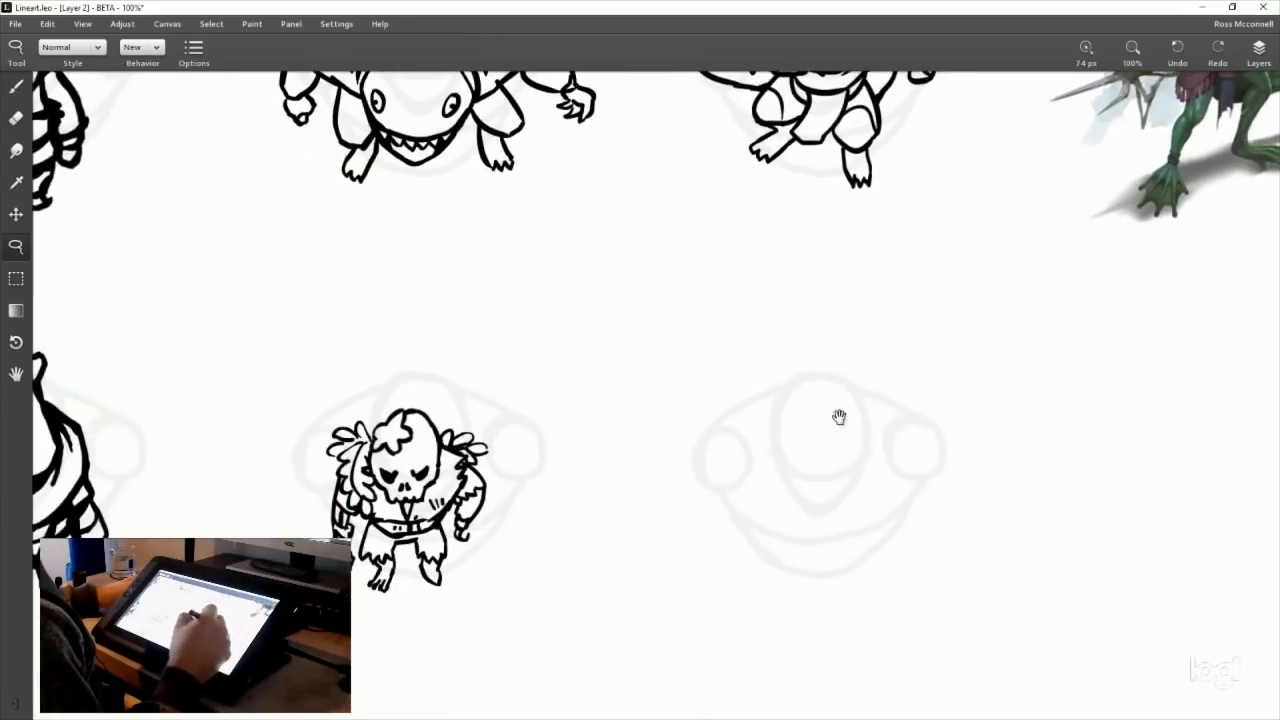
{"action": "left_click_drag", "start_coordinate": [870, 510], "coordinate": [830, 394]}
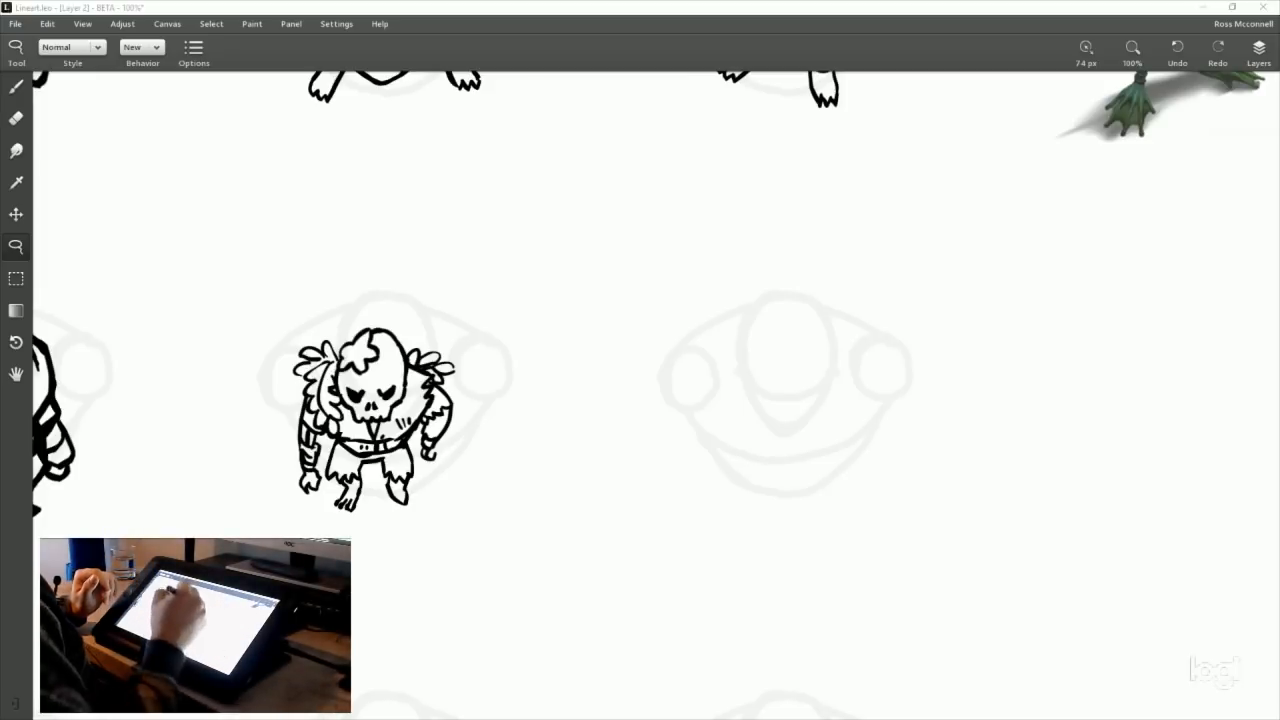
{"action": "left_click", "coordinate": [16, 86]}
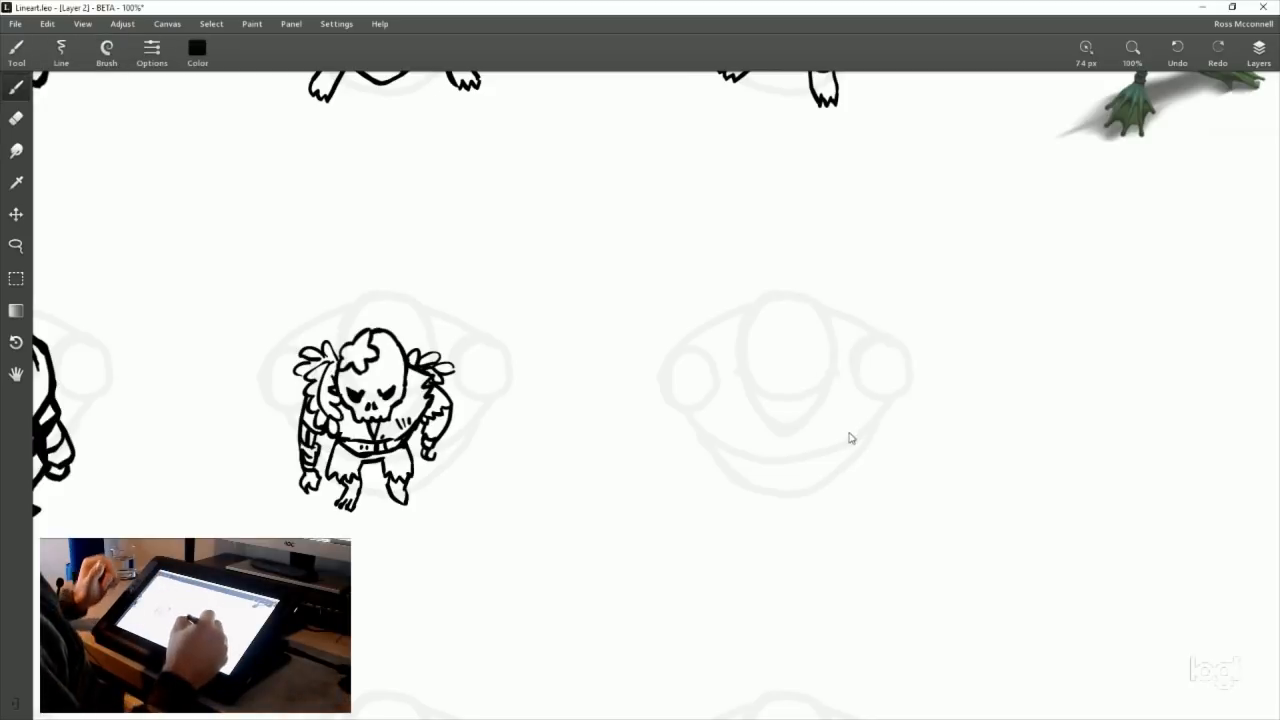
{"action": "mouse_move", "coordinate": [860, 466]}
{"action": "left_mouse_down"}
{"action": "mouse_move", "coordinate": [836, 479]}
{"action": "mouse_move", "coordinate": [883, 417]}
{"action": "left_mouse_up"}
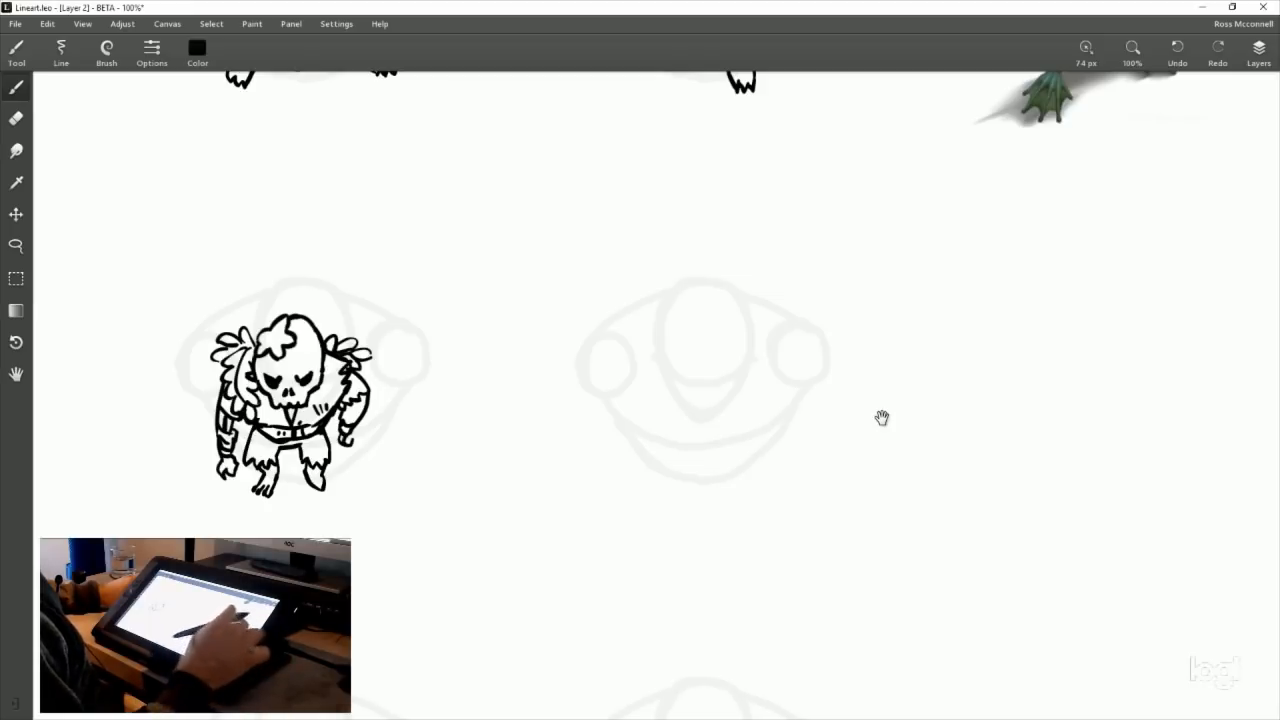
{"action": "left_click_drag", "start_coordinate": [766, 450], "coordinate": [674, 490]}
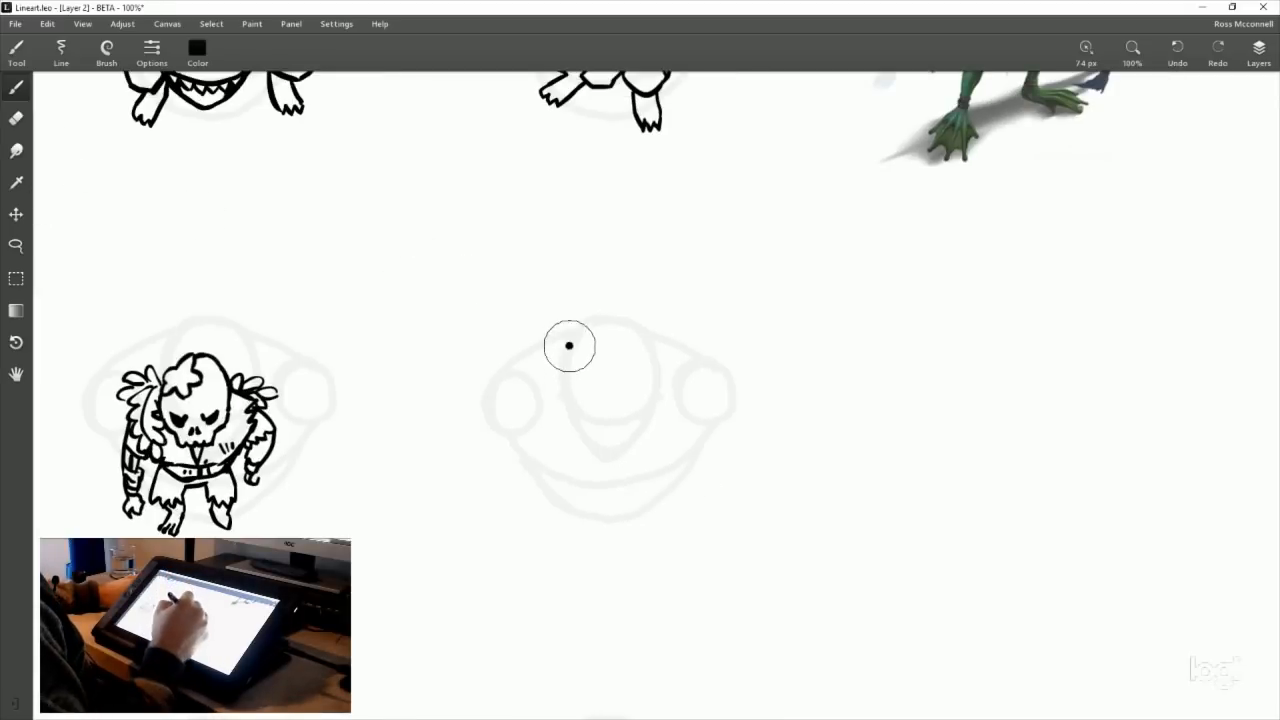
Step: Reduce the Ink brush diameter to about 14 px and try a curved stroke on the blank template, undoing the test strokes
{"action": "left_click_drag", "start_coordinate": [566, 337], "coordinate": [543, 405]}
{"action": "key", "text": "ctrl+z"}
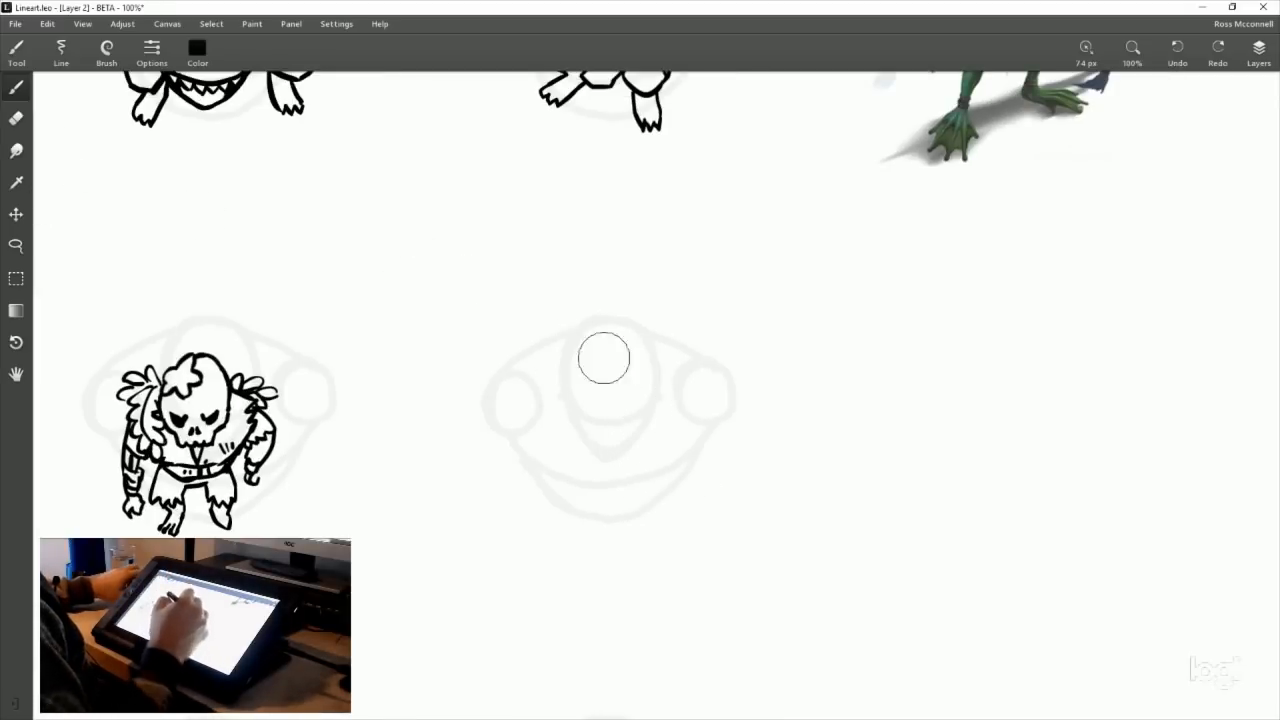
{"action": "left_click", "coordinate": [110, 50]}
{"action": "left_click", "coordinate": [142, 56]}
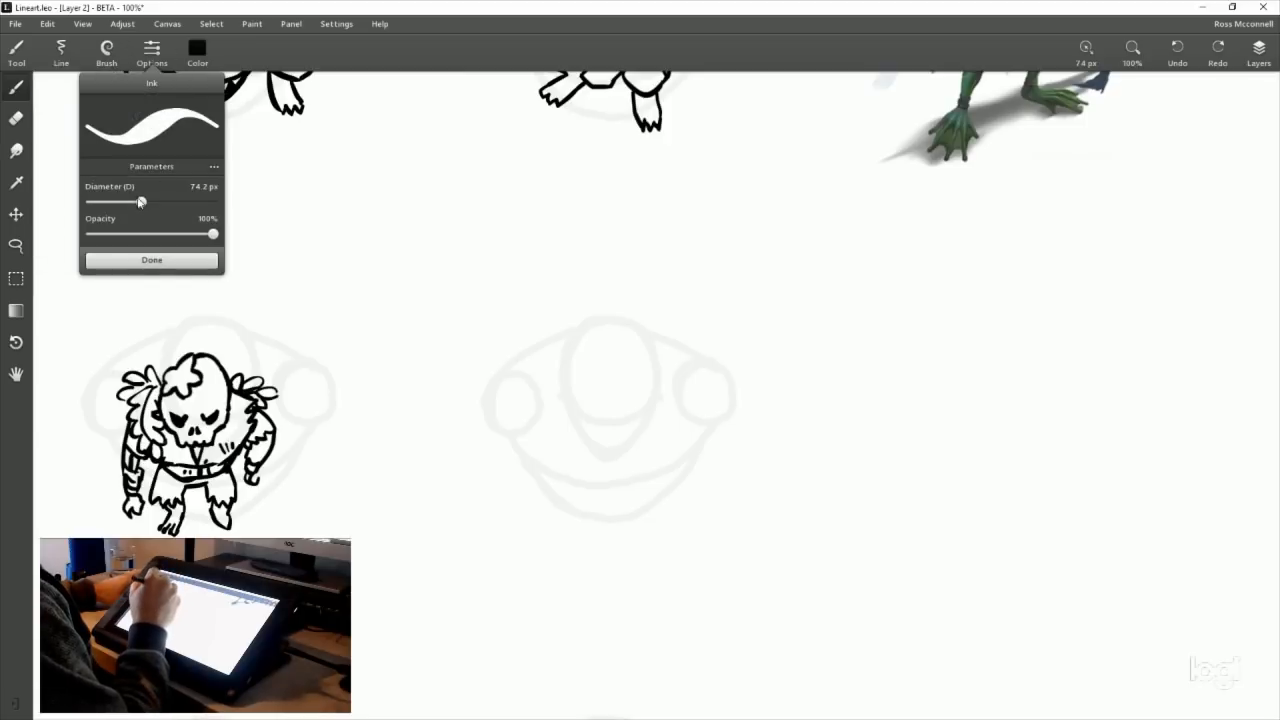
{"action": "left_click_drag", "start_coordinate": [141, 202], "coordinate": [113, 202]}
{"action": "left_click_drag", "start_coordinate": [600, 352], "coordinate": [596, 418]}
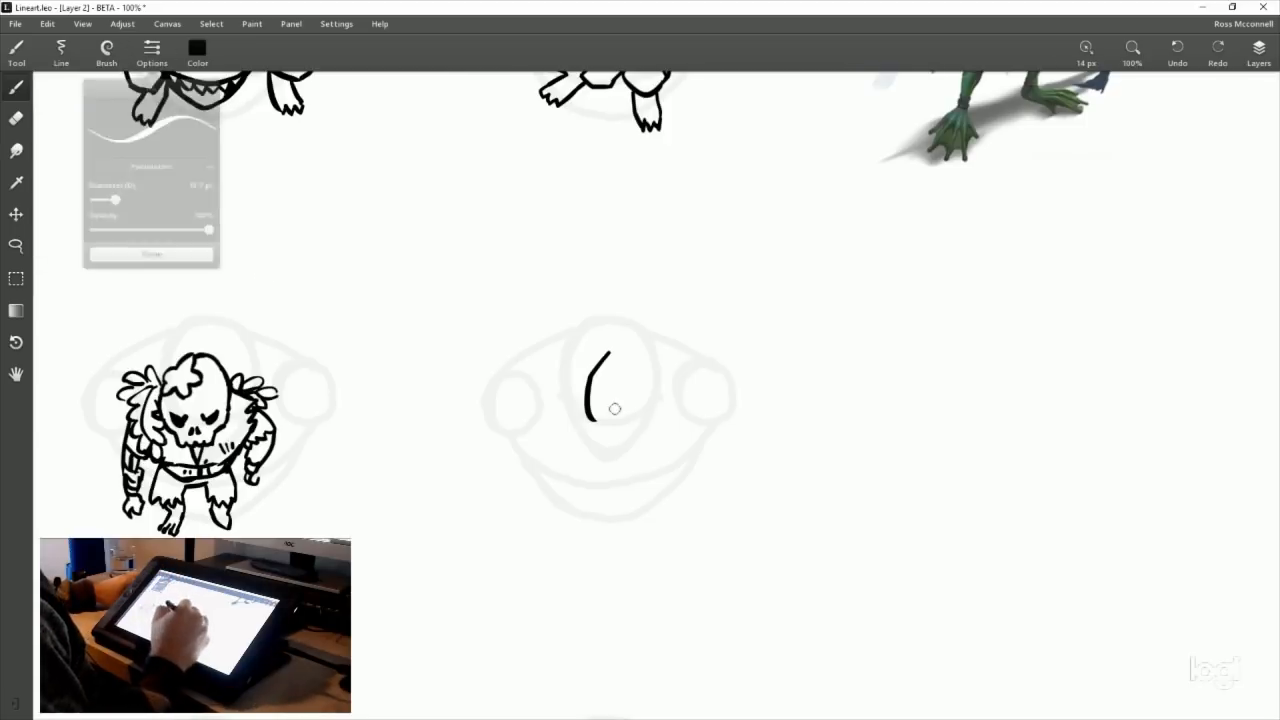
{"action": "key", "text": "ctrl+z"}
Step: Try short vertical strokes beside the moustached character in the row below the skull-faced one, undoing each
{"action": "left_click_drag", "start_coordinate": [703, 235], "coordinate": [919, 514]}
{"action": "left_click_drag", "start_coordinate": [549, 418], "coordinate": [905, 399]}
{"action": "mouse_move", "coordinate": [529, 573]}
{"action": "left_mouse_down"}
{"action": "mouse_move", "coordinate": [511, 314]}
{"action": "mouse_move", "coordinate": [591, 274]}
{"action": "left_mouse_up"}
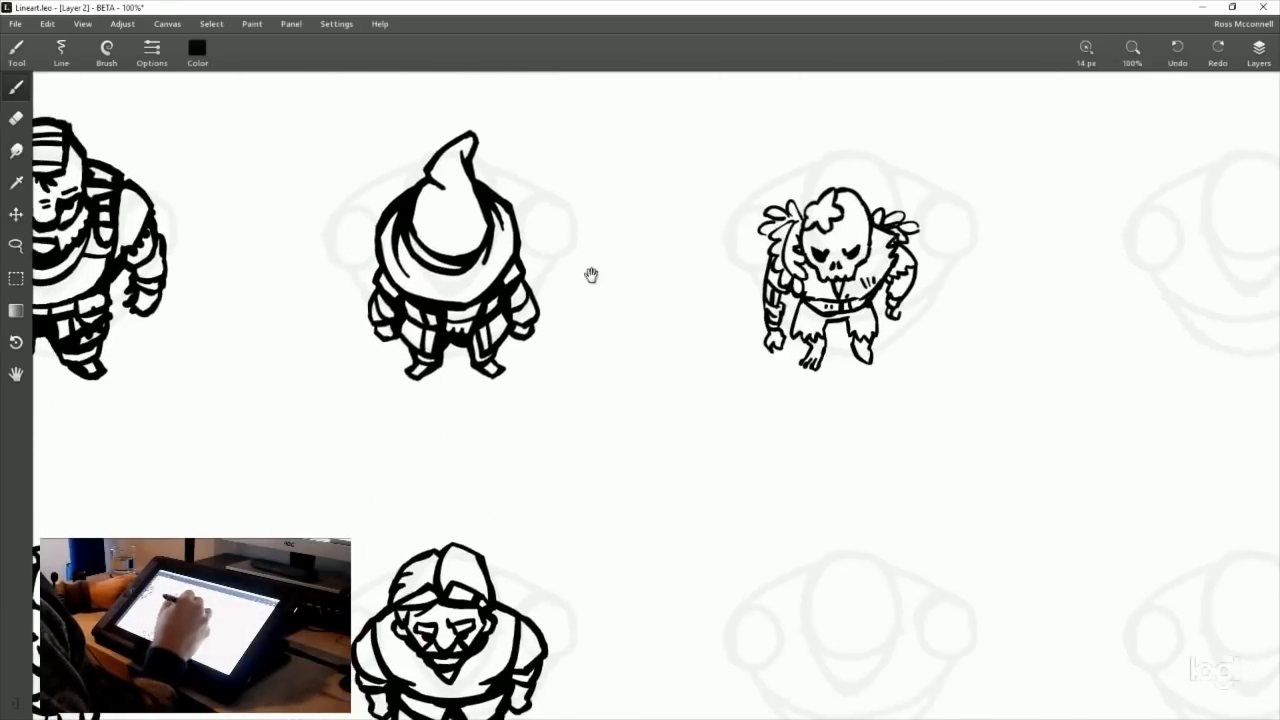
{"action": "left_click_drag", "start_coordinate": [596, 420], "coordinate": [566, 320]}
{"action": "mouse_move", "coordinate": [555, 529]}
{"action": "left_mouse_down"}
{"action": "mouse_move", "coordinate": [502, 431]}
{"action": "mouse_move", "coordinate": [505, 505]}
{"action": "left_mouse_up"}
{"action": "key", "text": "ctrl+z"}
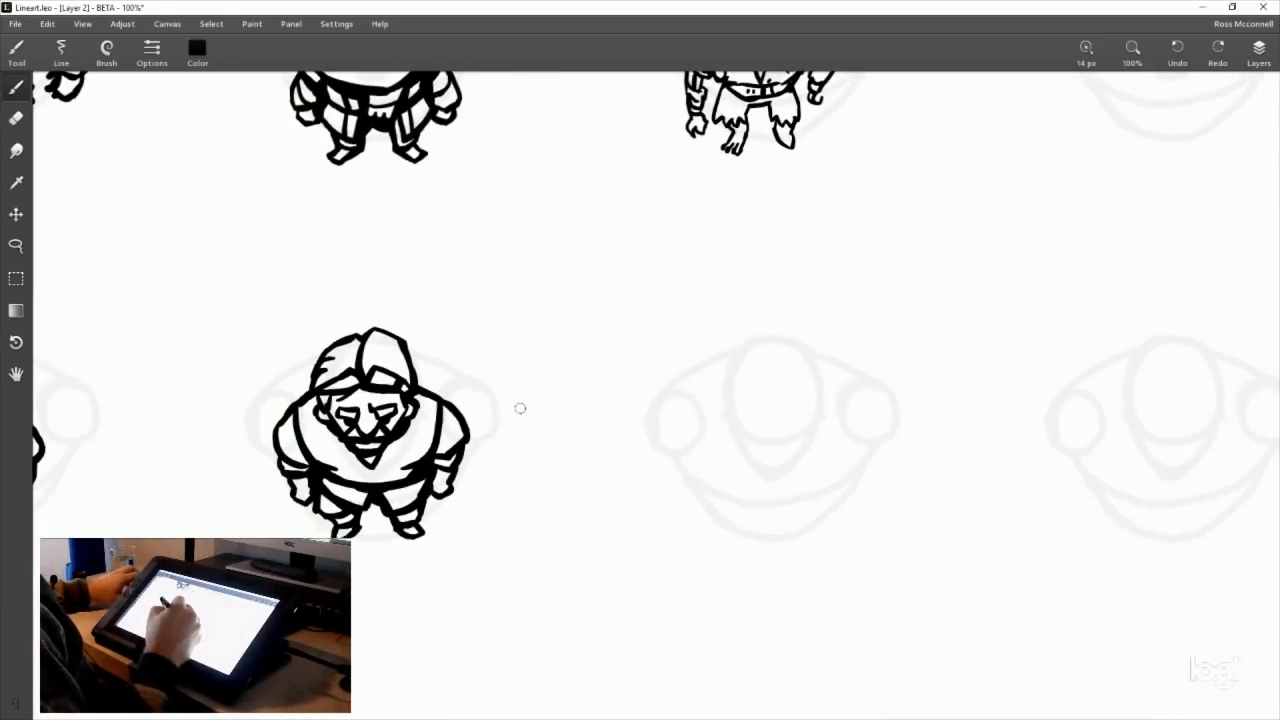
{"action": "left_click_drag", "start_coordinate": [519, 404], "coordinate": [521, 456]}
{"action": "key", "text": "ctrl+z"}
{"action": "left_click_drag", "start_coordinate": [516, 400], "coordinate": [517, 486]}
{"action": "key", "text": "ctrl+z"}
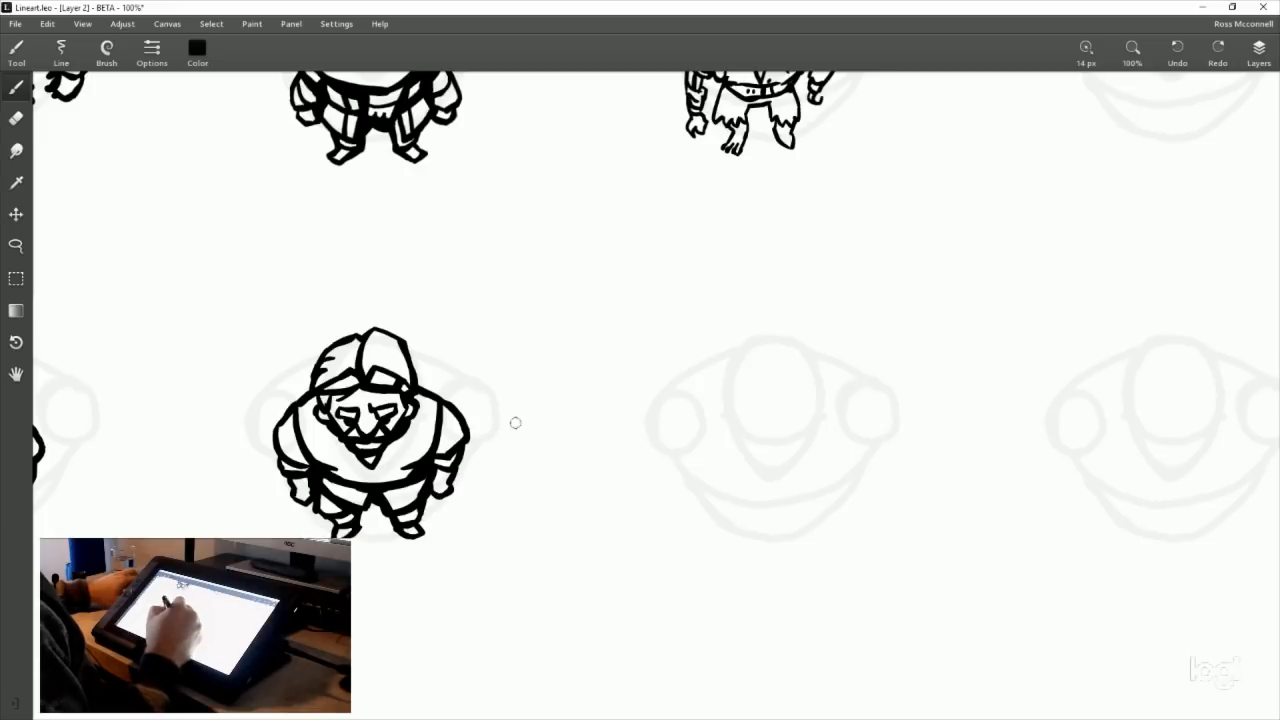
{"action": "left_click_drag", "start_coordinate": [515, 412], "coordinate": [516, 484]}
{"action": "key", "text": "ctrl+z"}
{"action": "left_click_drag", "start_coordinate": [521, 412], "coordinate": [517, 480]}
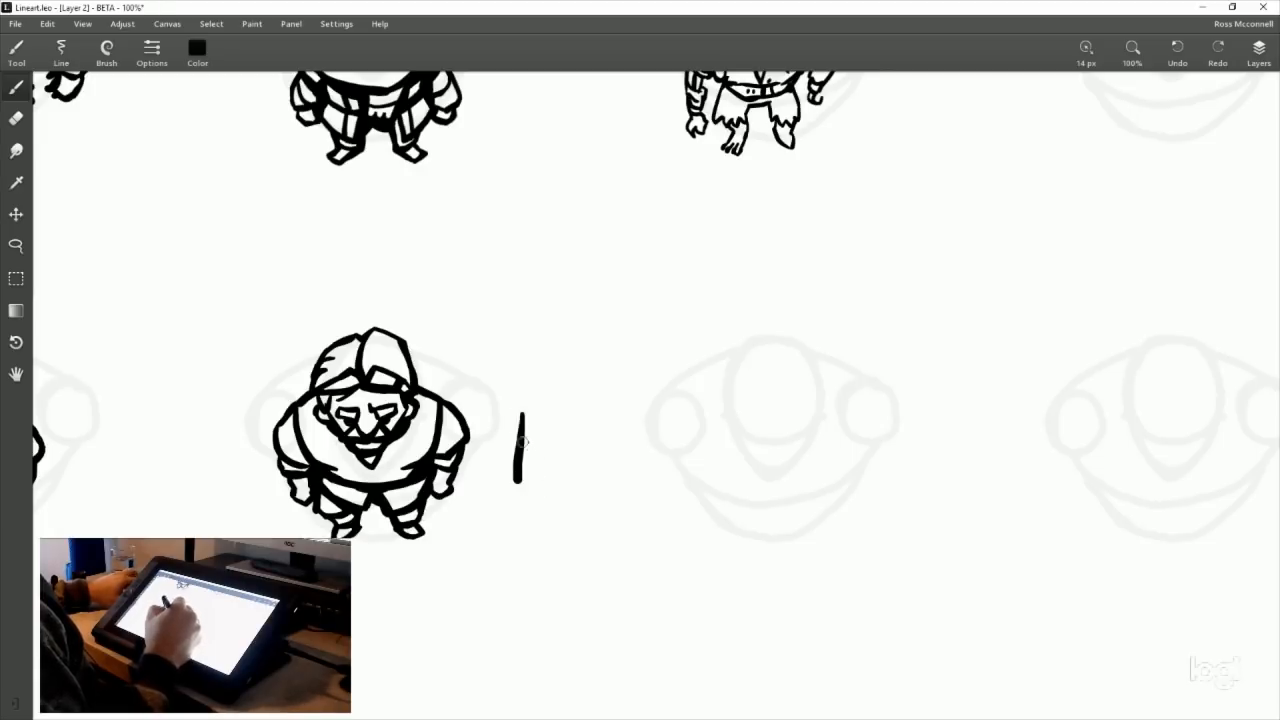
{"action": "key", "text": "ctrl+z"}
{"action": "left_click_drag", "start_coordinate": [518, 410], "coordinate": [517, 488]}
{"action": "key", "text": "ctrl+z"}
{"action": "left_click_drag", "start_coordinate": [518, 408], "coordinate": [517, 490]}
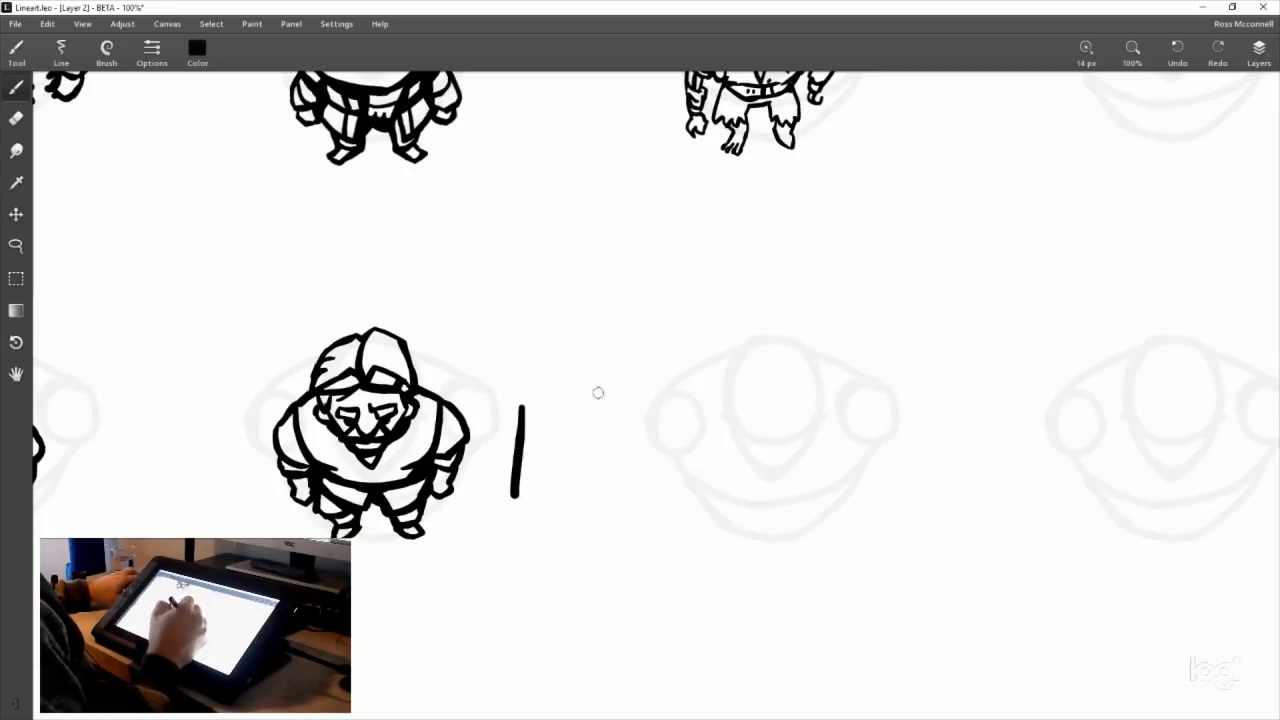
{"action": "key", "text": "ctrl+z"}
Step: Keep the Ink brush and set its diameter to 16.9 px
{"action": "left_click", "coordinate": [107, 52]}
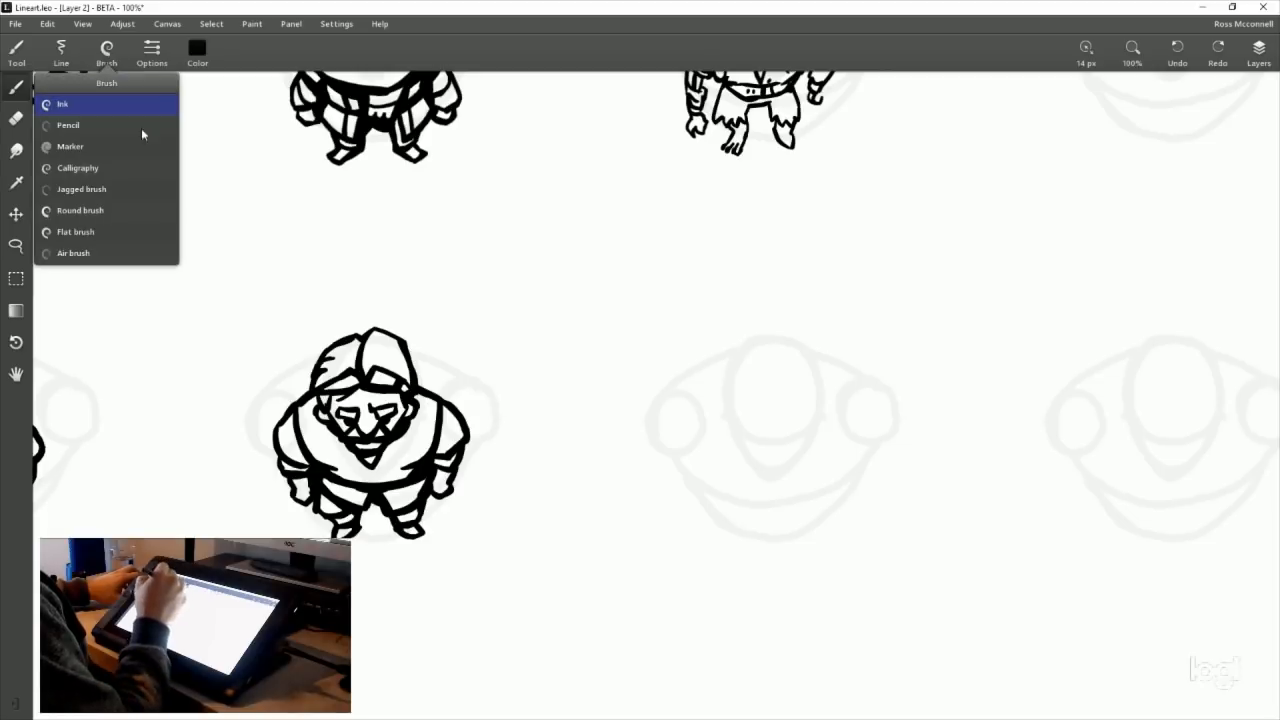
{"action": "left_click", "coordinate": [61, 52]}
{"action": "left_click", "coordinate": [152, 52]}
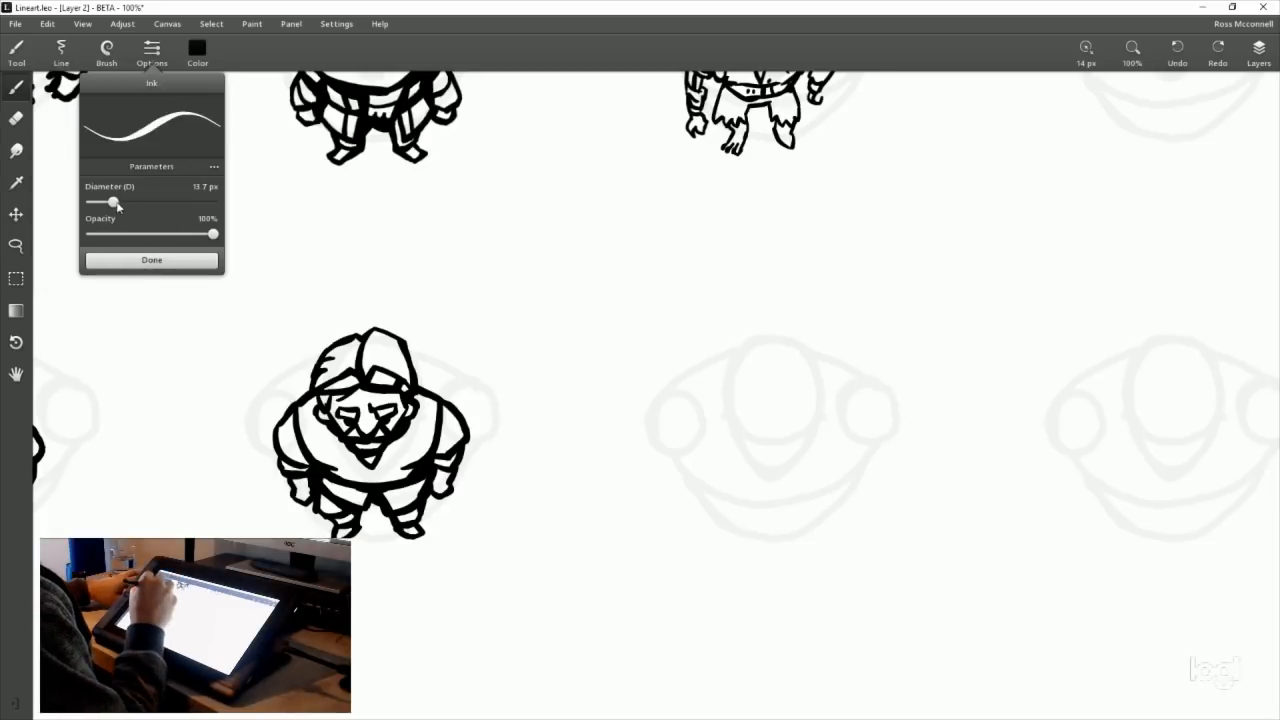
{"action": "left_click_drag", "start_coordinate": [118, 205], "coordinate": [122, 204]}
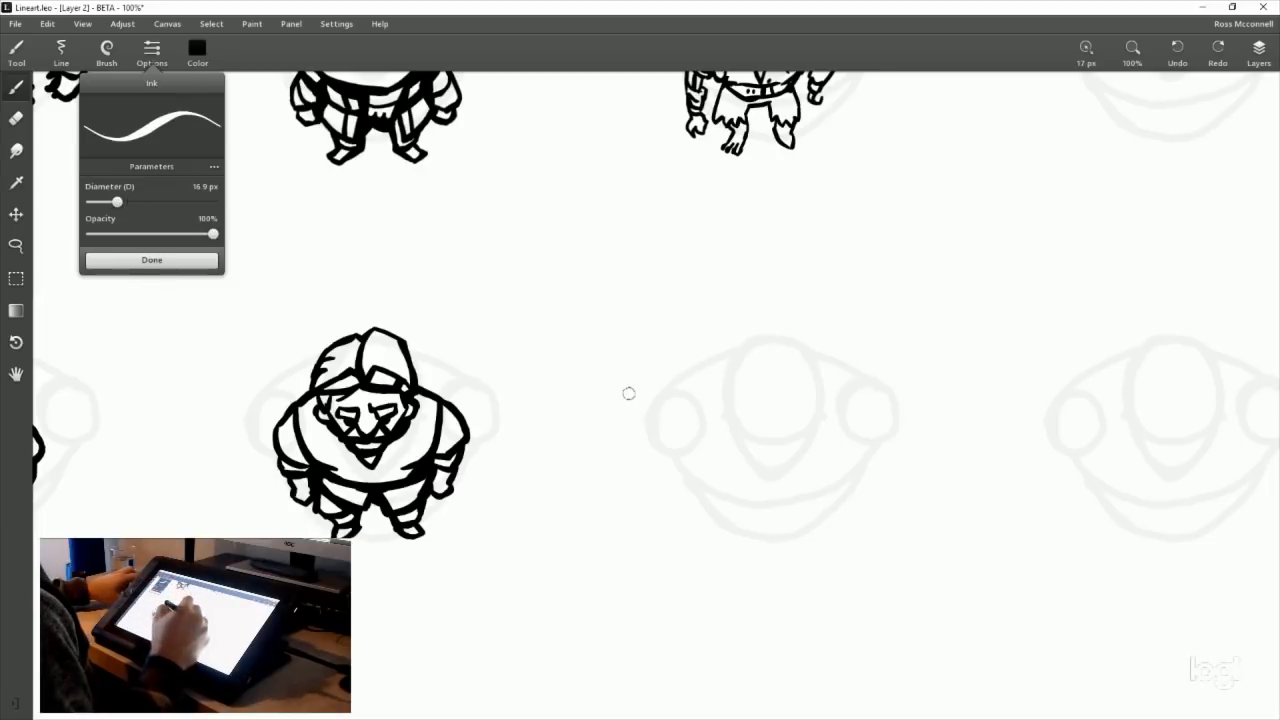
Step: Test the enlarged brush with vertical strokes in the gap between the moustached character and the empty template, undoing each
{"action": "left_click_drag", "start_coordinate": [566, 380], "coordinate": [558, 462]}
{"action": "key", "text": "ctrl+z"}
{"action": "left_click_drag", "start_coordinate": [570, 368], "coordinate": [570, 436]}
{"action": "key", "text": "ctrl+z"}
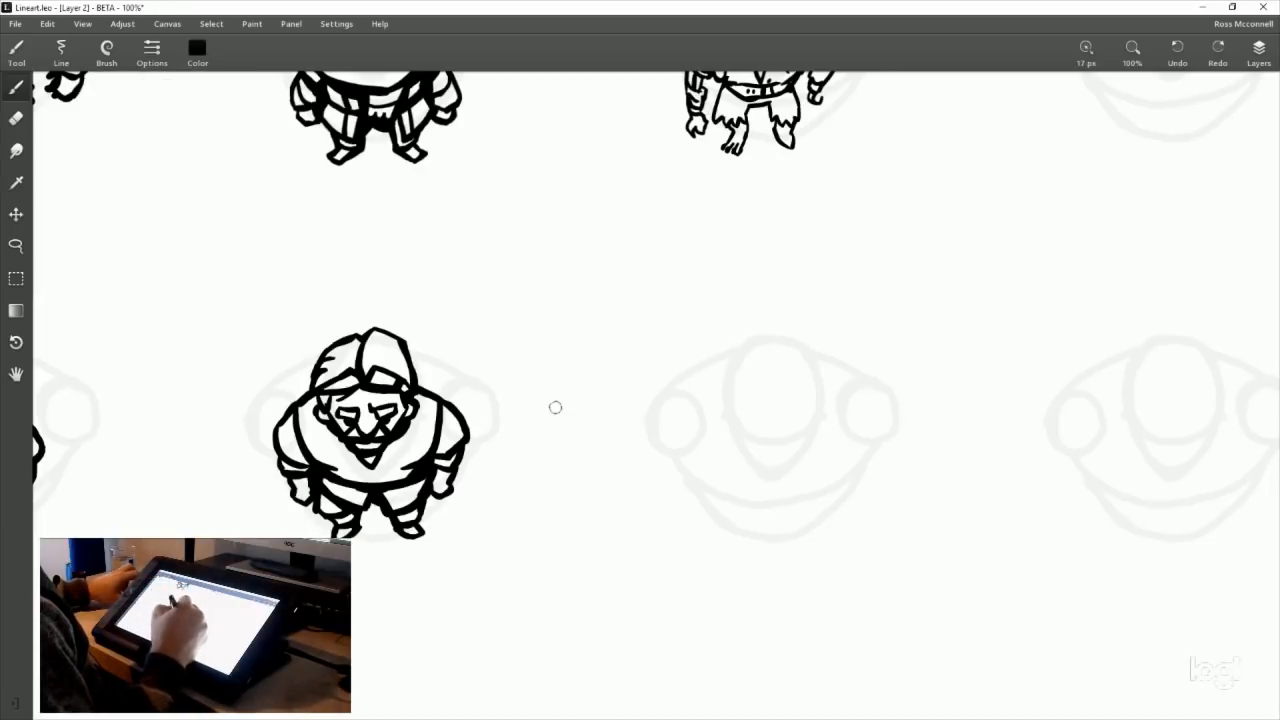
{"action": "left_click_drag", "start_coordinate": [556, 392], "coordinate": [558, 458]}
{"action": "key", "text": "ctrl+z"}
Step: Review the fish-man drawing and its painted reference against the blank template beside the skull-faced character
{"action": "mouse_move", "coordinate": [923, 351]}
{"action": "left_mouse_down"}
{"action": "mouse_move", "coordinate": [867, 380]}
{"action": "mouse_move", "coordinate": [849, 343]}
{"action": "mouse_move", "coordinate": [820, 397]}
{"action": "mouse_move", "coordinate": [804, 394]}
{"action": "left_mouse_up"}
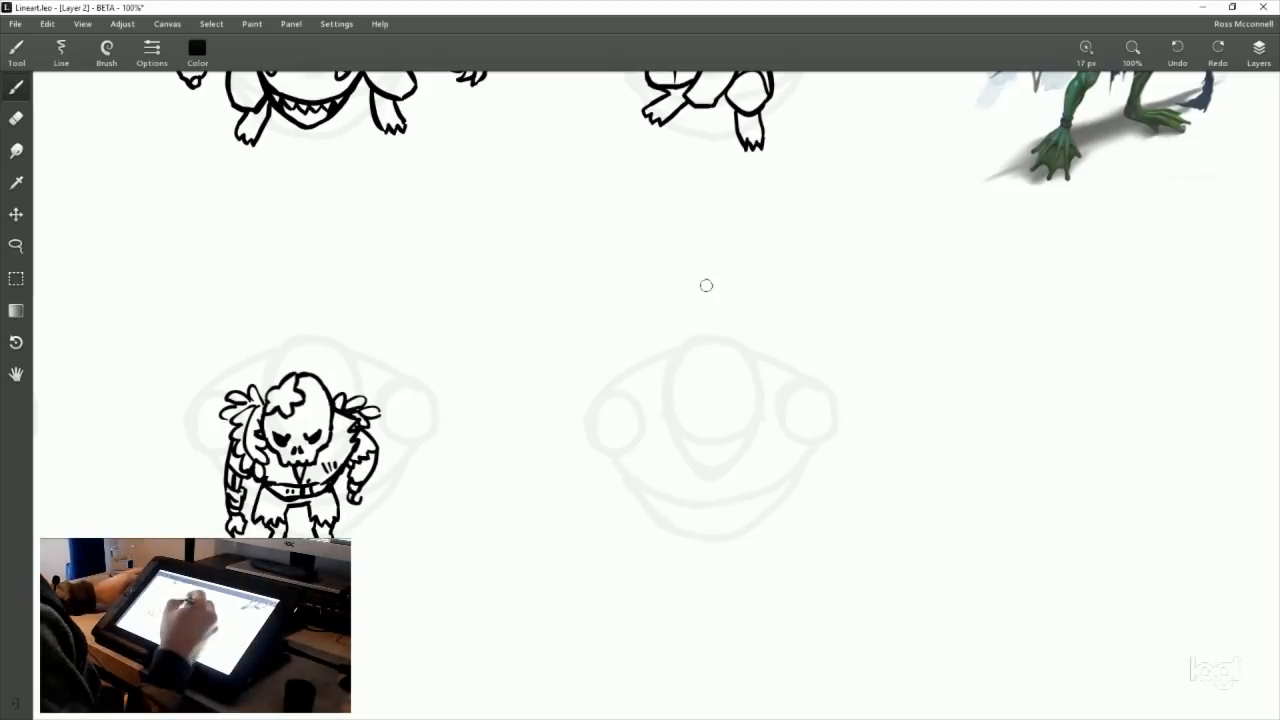
{"action": "scroll", "coordinate": [760, 451], "scroll_direction": "right", "scroll_amount": 2}
{"action": "scroll", "coordinate": [760, 451], "scroll_direction": "down", "scroll_amount": 2}
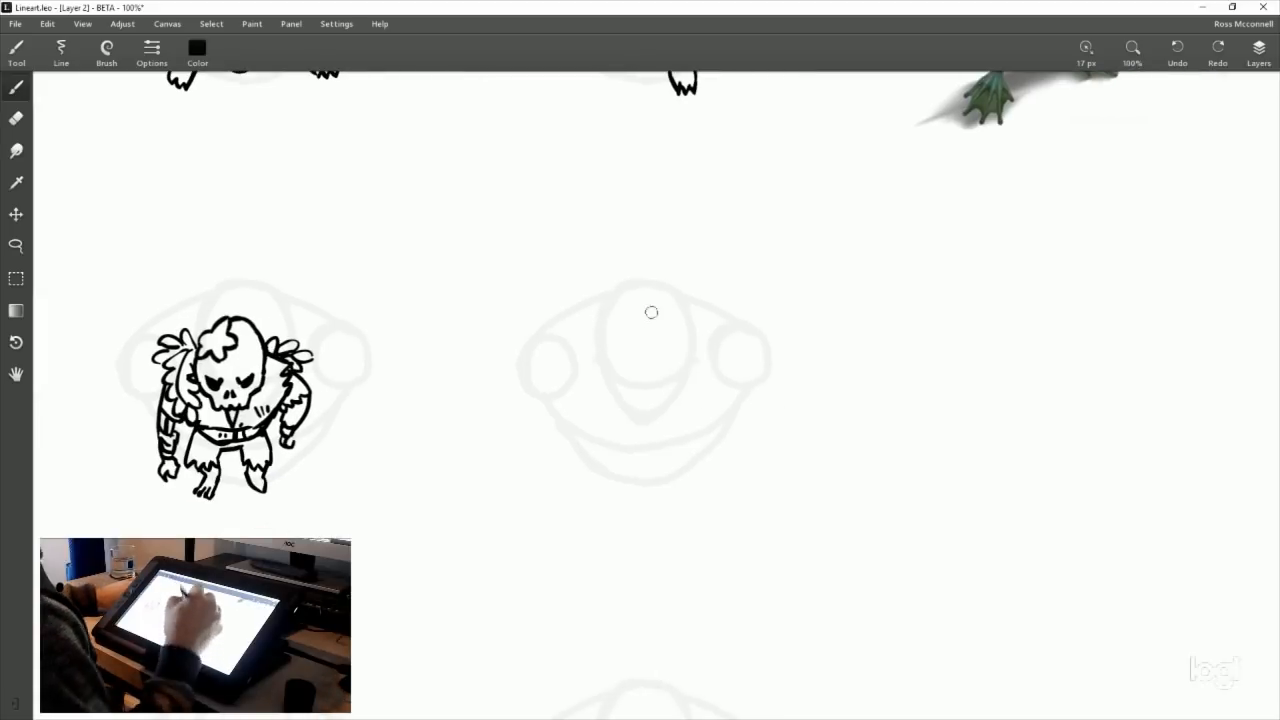
{"action": "scroll", "coordinate": [679, 345], "scroll_direction": "up", "scroll_amount": 8}
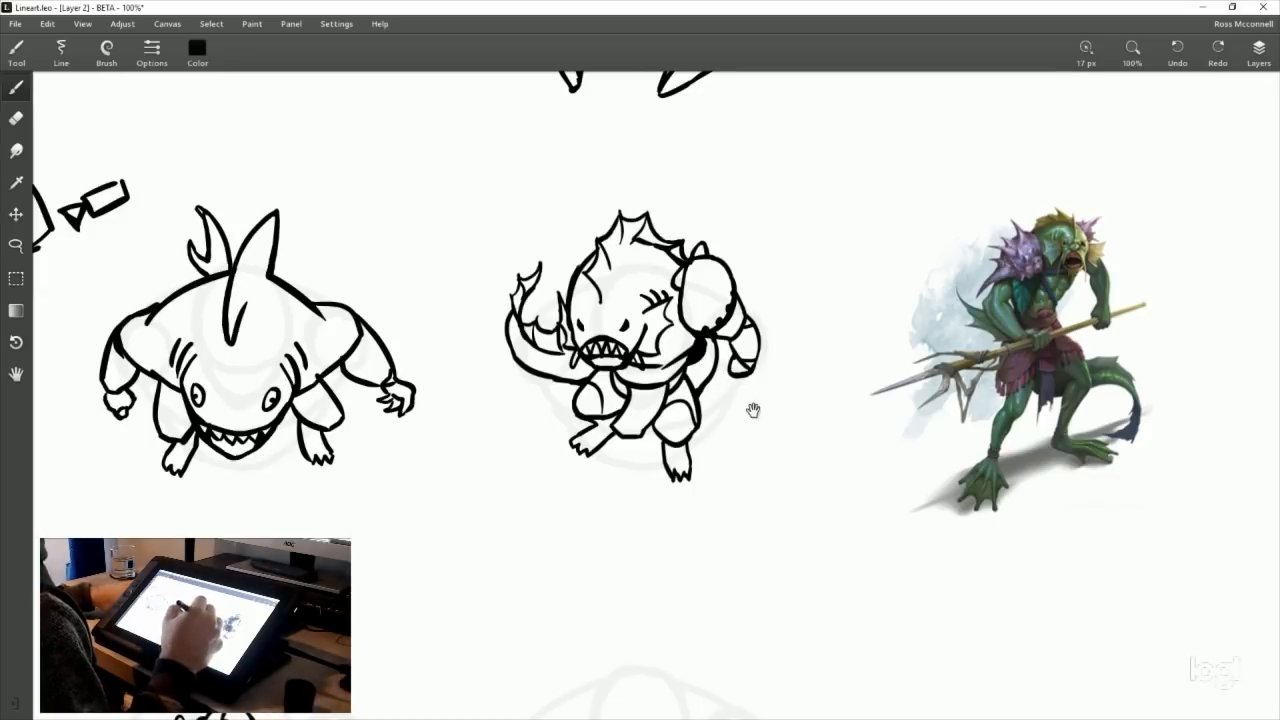
{"action": "scroll", "coordinate": [743, 523], "scroll_direction": "down", "scroll_amount": 5}
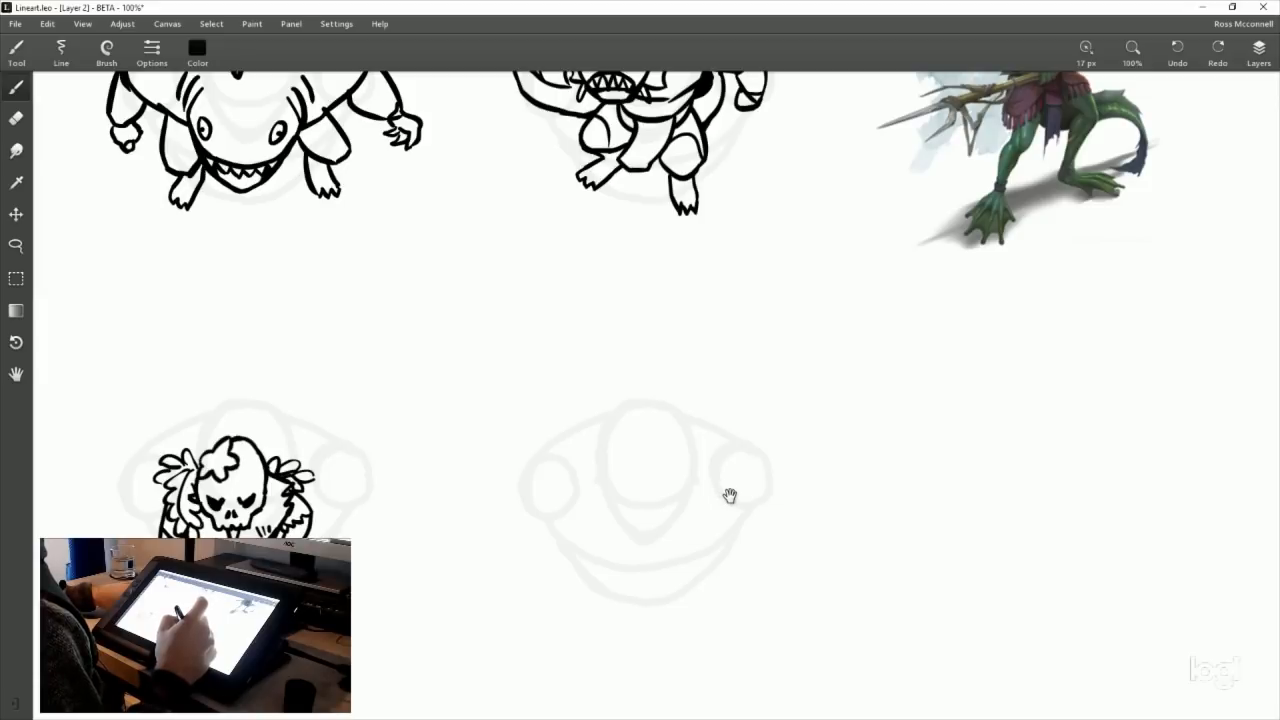
{"action": "left_click_drag", "start_coordinate": [749, 474], "coordinate": [774, 443]}
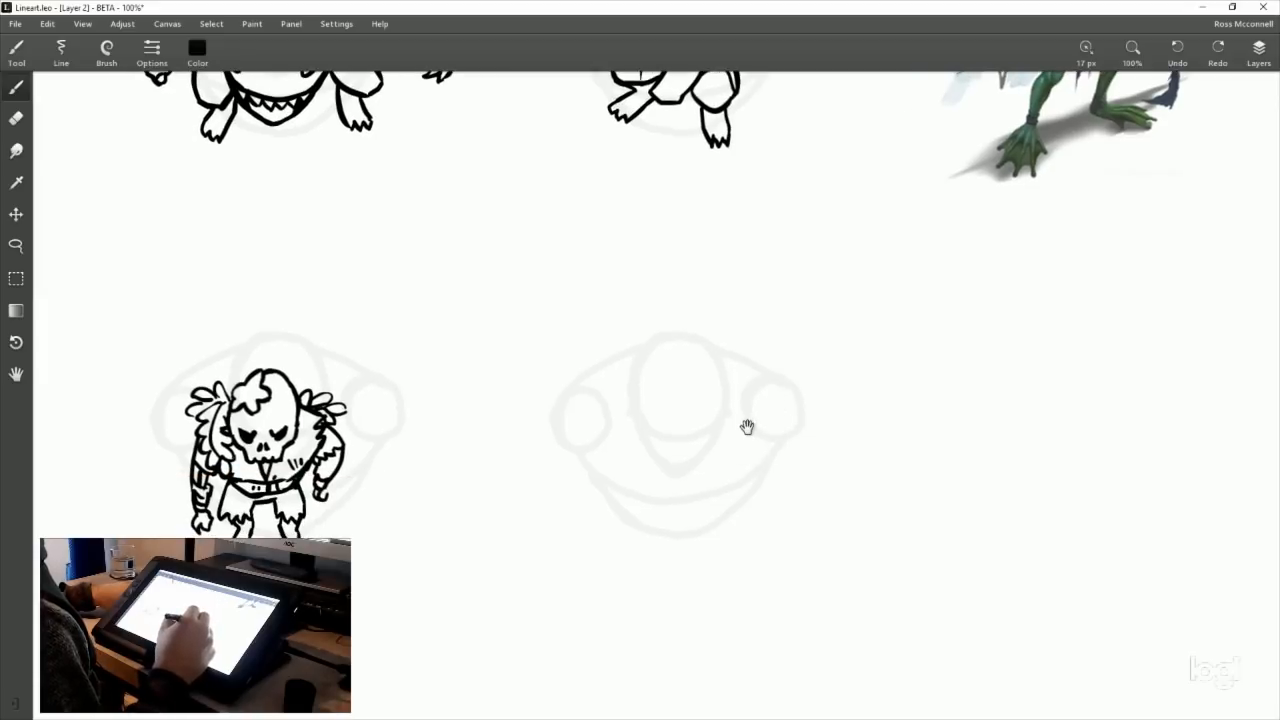
{"action": "left_click_drag", "start_coordinate": [677, 466], "coordinate": [694, 409]}
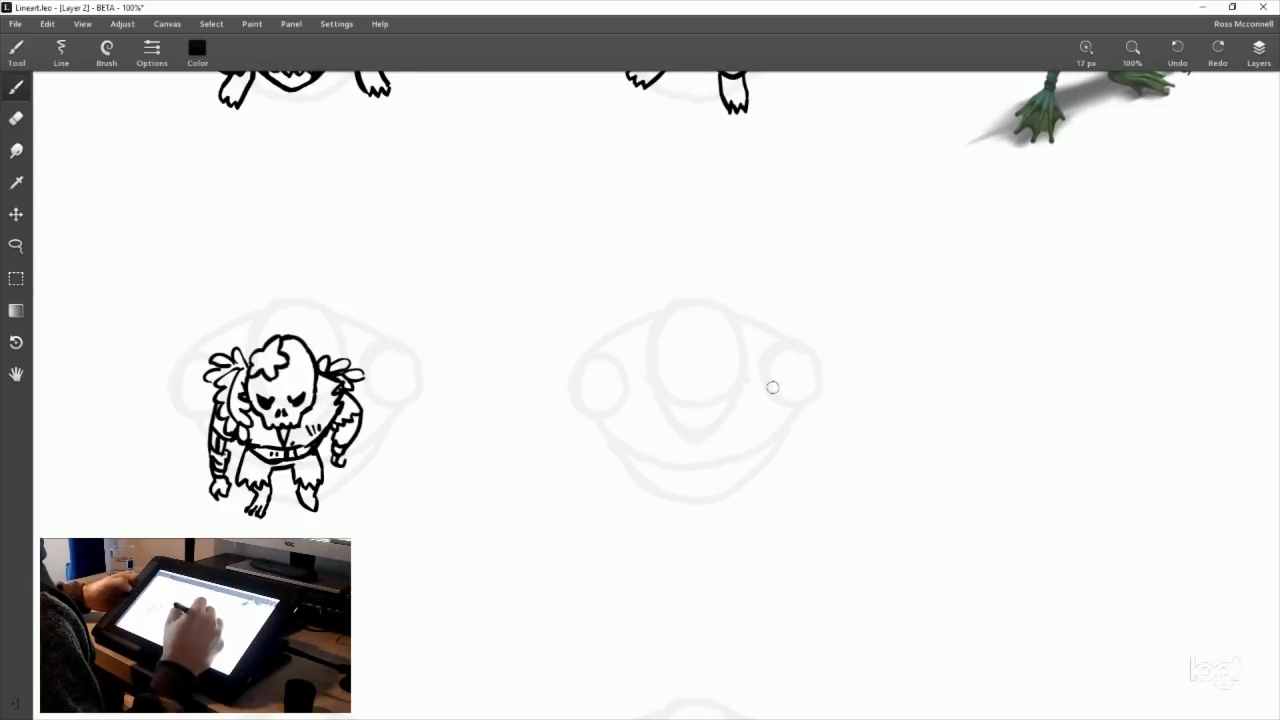
Step: Compare the inked fish-man and its painted reference once more with the empty template in the row below
{"action": "scroll", "coordinate": [772, 387], "scroll_direction": "up", "scroll_amount": 1}
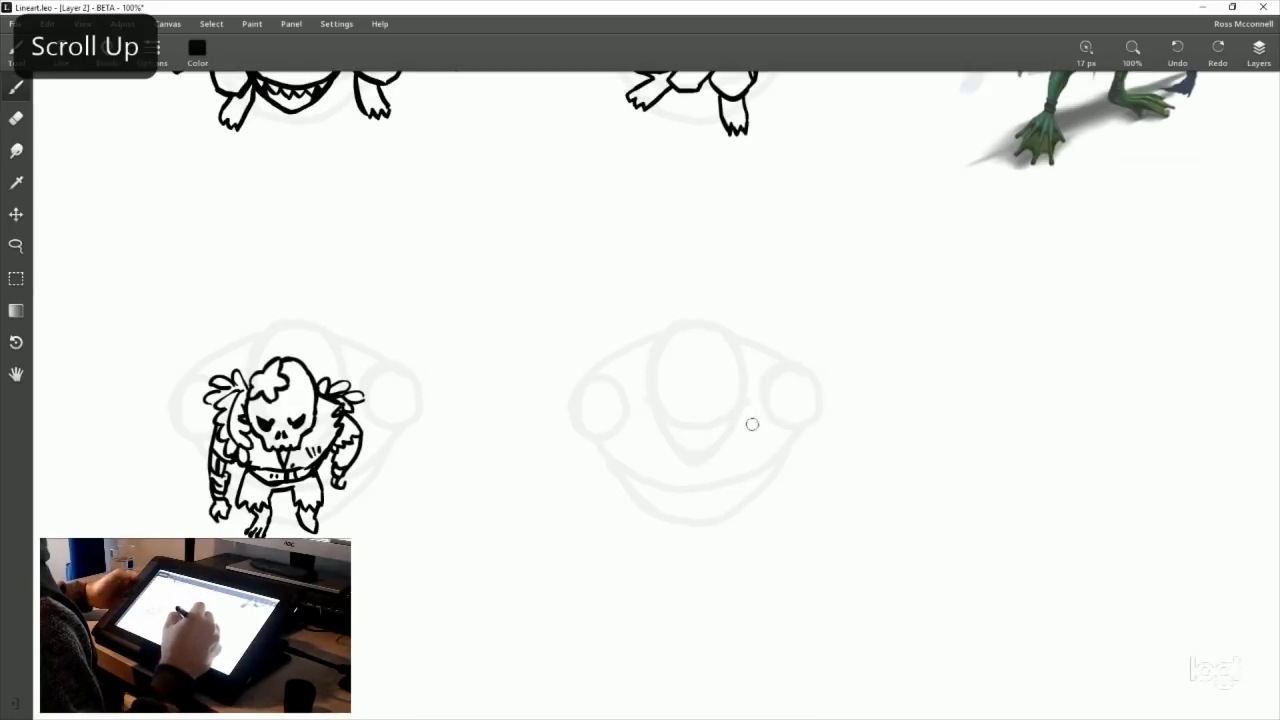
{"action": "key", "text": "z"}
{"action": "left_click", "coordinate": [746, 326]}
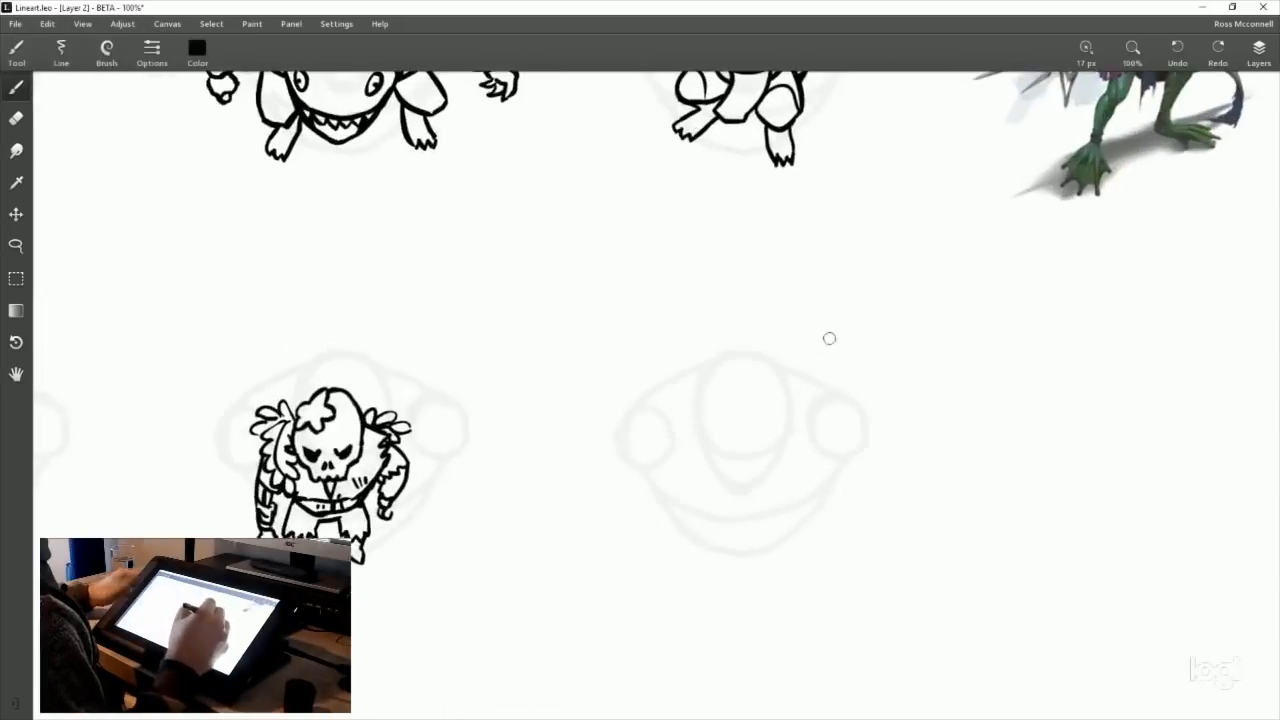
{"action": "left_click_drag", "start_coordinate": [866, 303], "coordinate": [734, 500]}
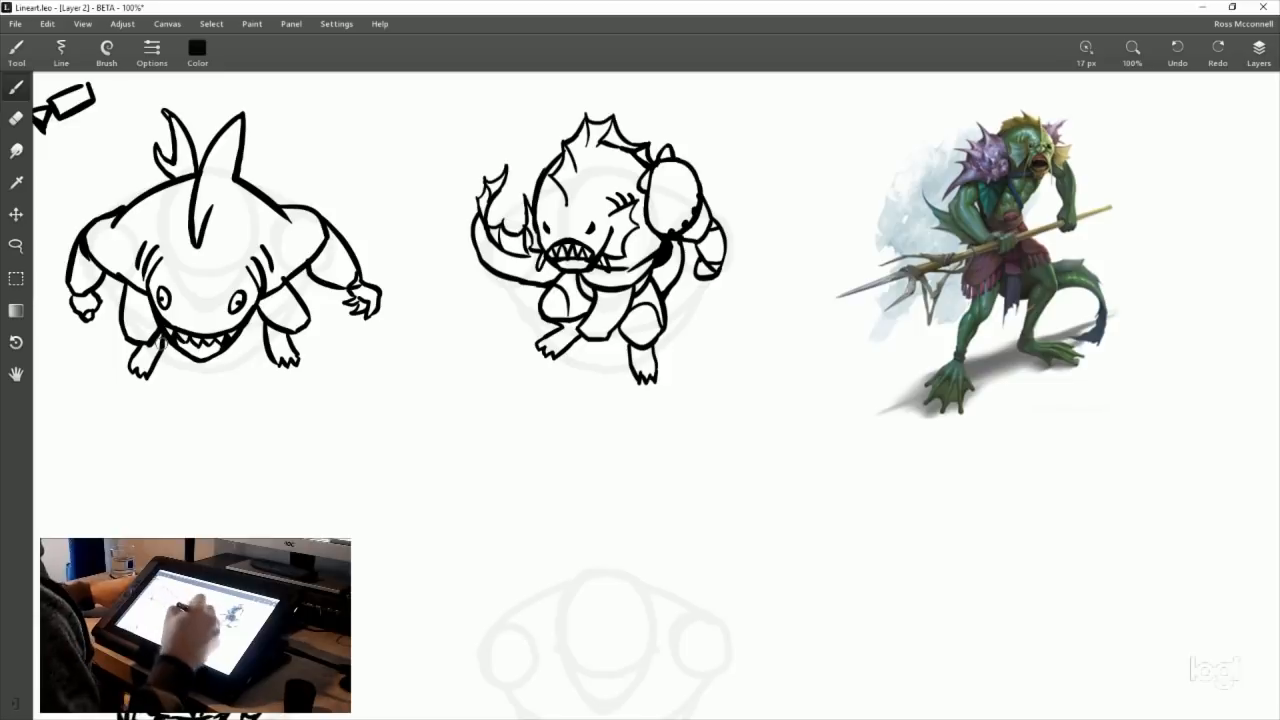
{"action": "mouse_move", "coordinate": [703, 503]}
{"action": "left_mouse_down"}
{"action": "mouse_move", "coordinate": [734, 380]}
{"action": "mouse_move", "coordinate": [726, 486]}
{"action": "mouse_move", "coordinate": [762, 337]}
{"action": "left_mouse_up"}
{"action": "left_click_drag", "start_coordinate": [611, 494], "coordinate": [643, 450]}
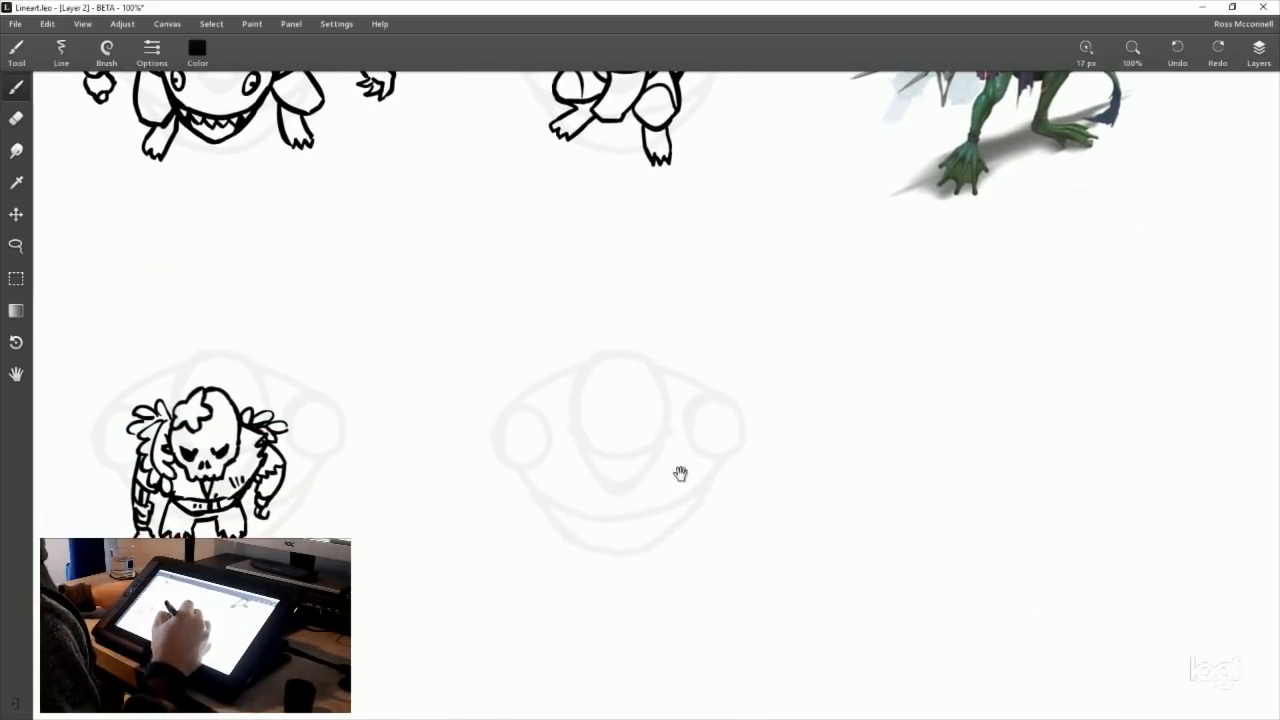
{"action": "left_click_drag", "start_coordinate": [661, 266], "coordinate": [691, 387]}
{"action": "left_click_drag", "start_coordinate": [711, 469], "coordinate": [649, 324]}
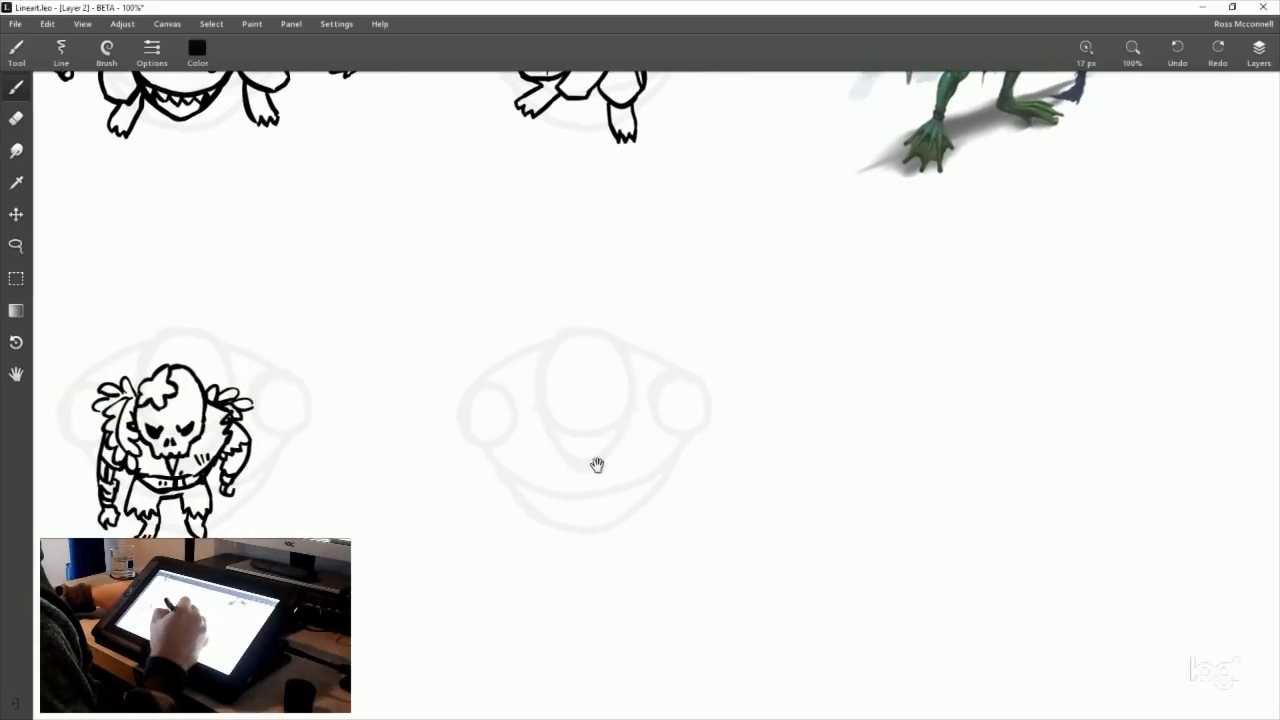
Step: Lasso the inked fish-man, paste a copy on a new layer, and place it beside the blank template next to the skull-faced character
{"action": "mouse_move", "coordinate": [622, 414]}
{"action": "left_mouse_down"}
{"action": "mouse_move", "coordinate": [632, 507]}
{"action": "mouse_move", "coordinate": [667, 145]}
{"action": "mouse_move", "coordinate": [440, 130]}
{"action": "left_mouse_up"}
{"action": "left_click", "coordinate": [17, 244]}
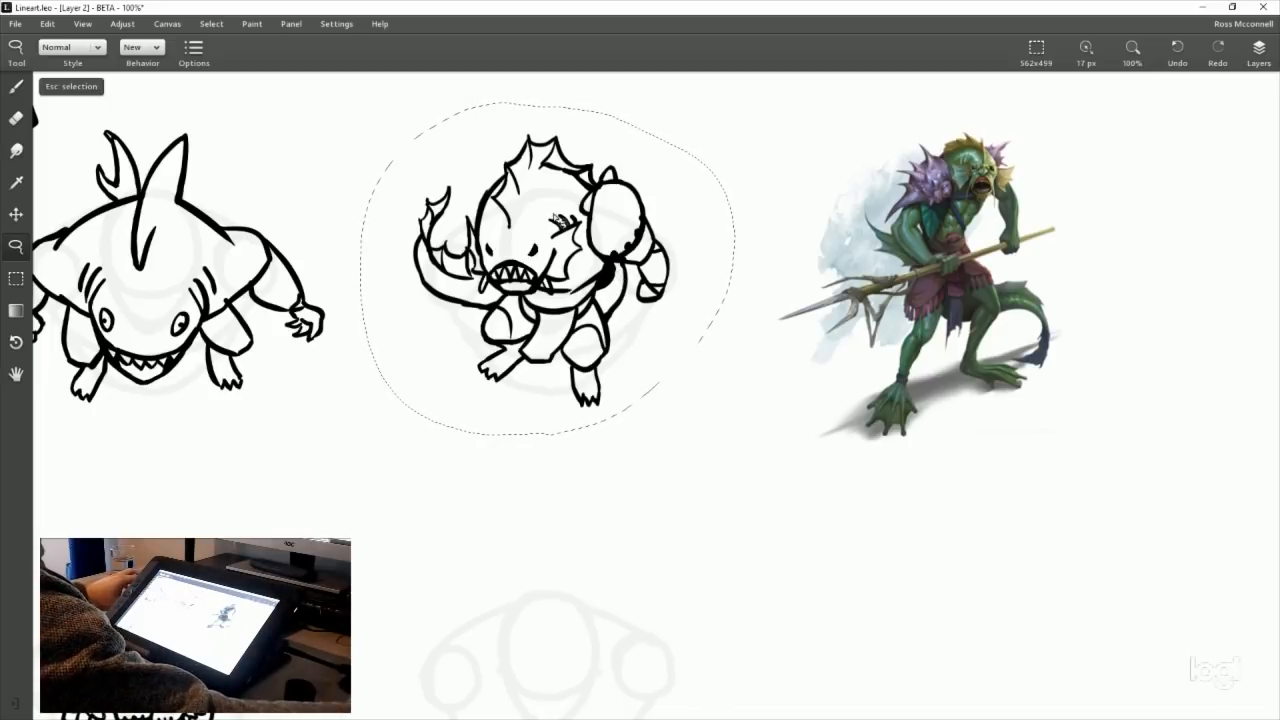
{"action": "key", "text": "ctrl+v"}
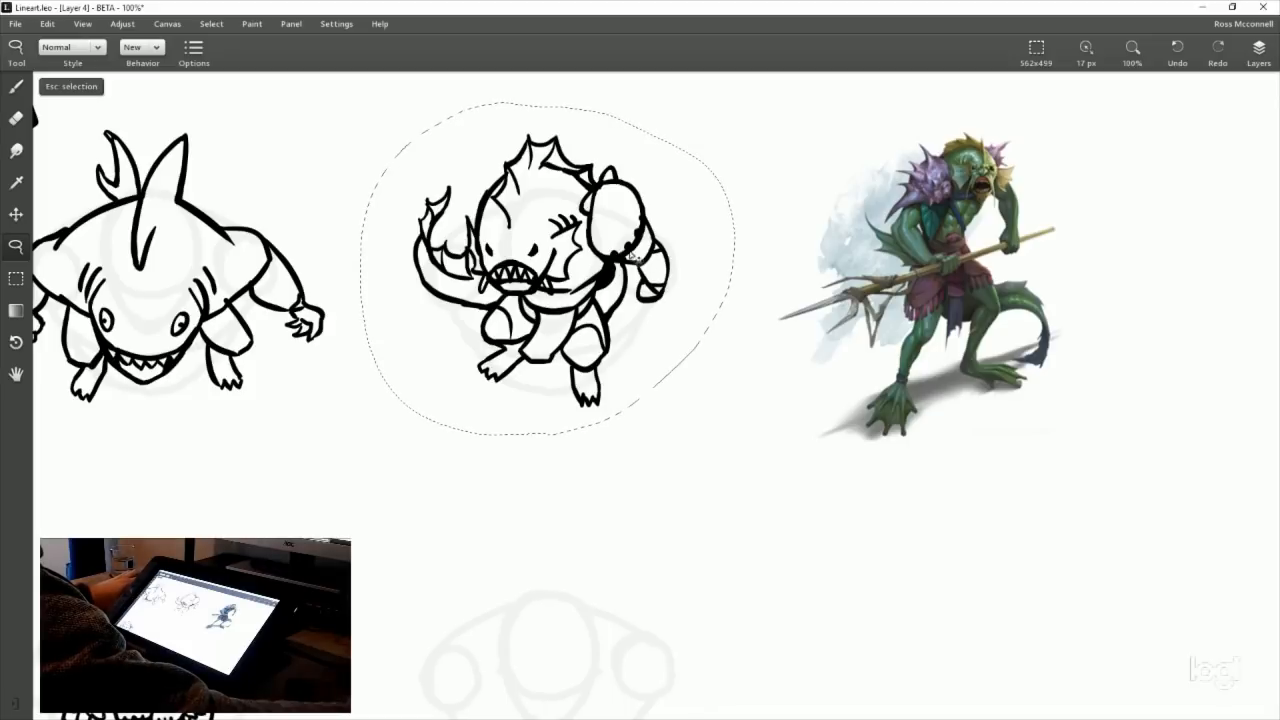
{"action": "mouse_move", "coordinate": [632, 256]}
{"action": "left_mouse_down"}
{"action": "mouse_move", "coordinate": [1056, 570]}
{"action": "mouse_move", "coordinate": [1062, 632]}
{"action": "left_mouse_up"}
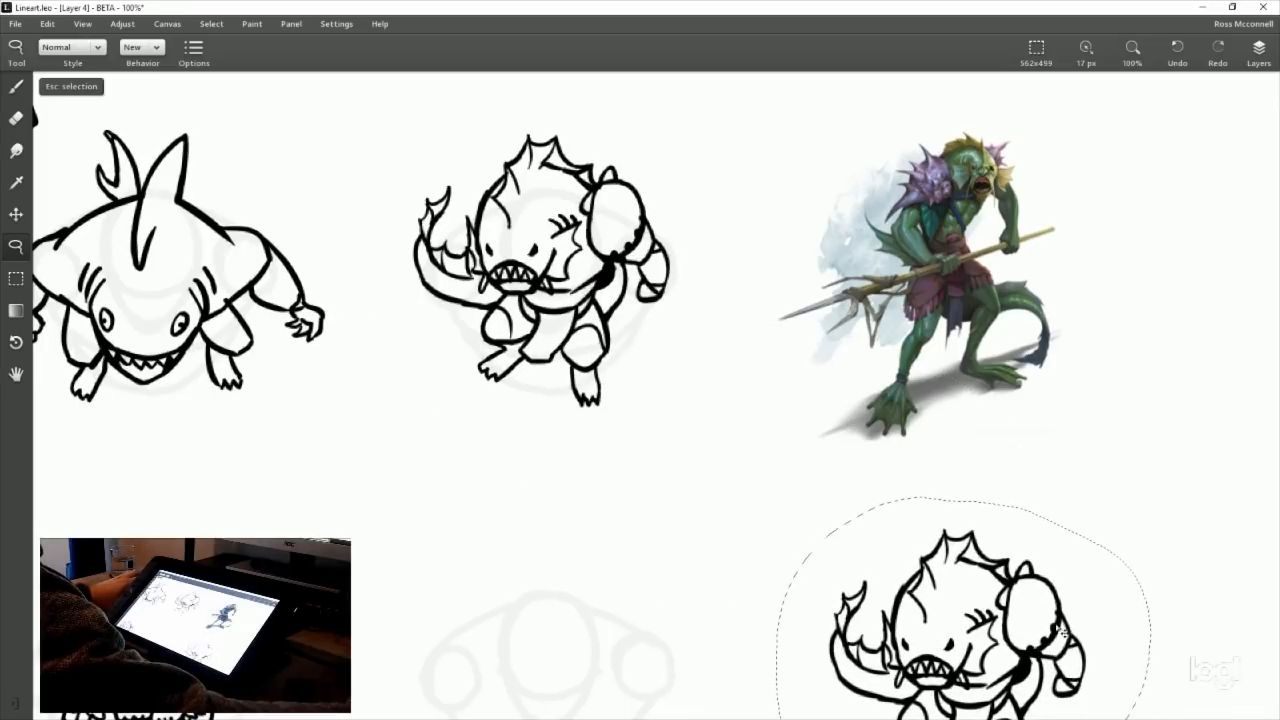
{"action": "scroll", "coordinate": [1062, 632], "scroll_direction": "down", "scroll_amount": 5}
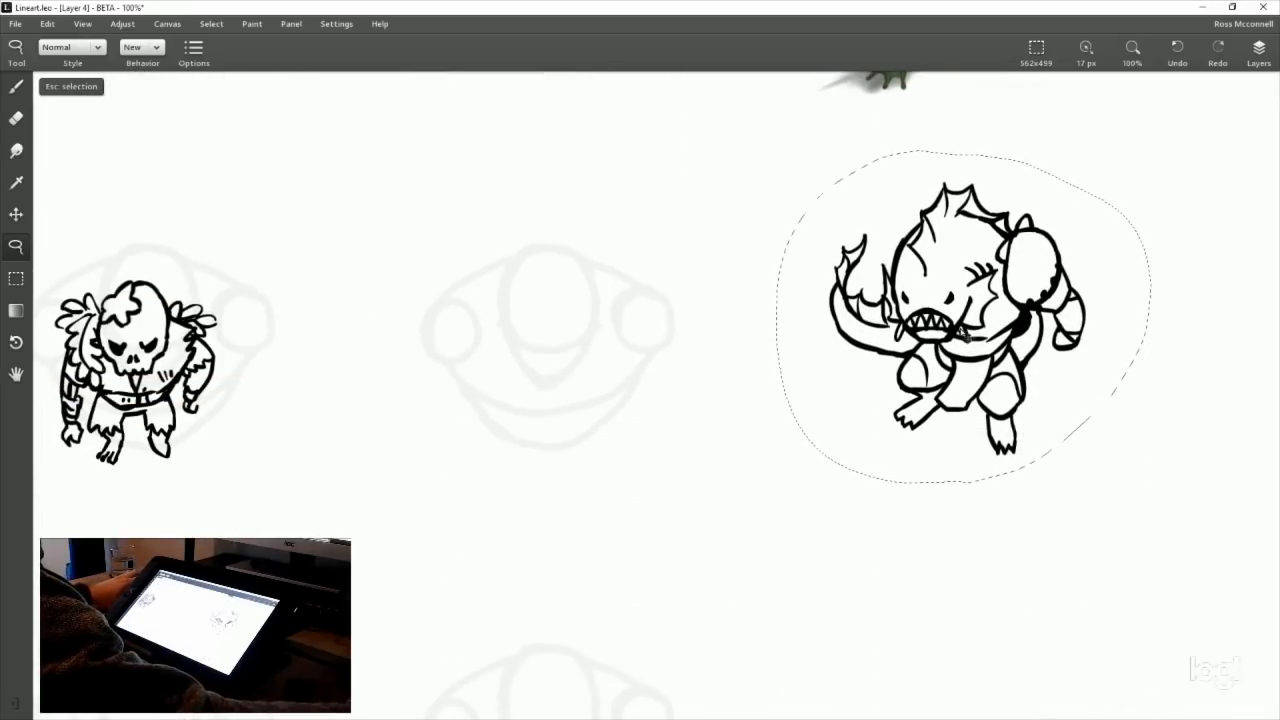
{"action": "mouse_move", "coordinate": [955, 330]}
{"action": "left_mouse_down"}
{"action": "mouse_move", "coordinate": [920, 320]}
{"action": "mouse_move", "coordinate": [912, 350]}
{"action": "left_mouse_up"}
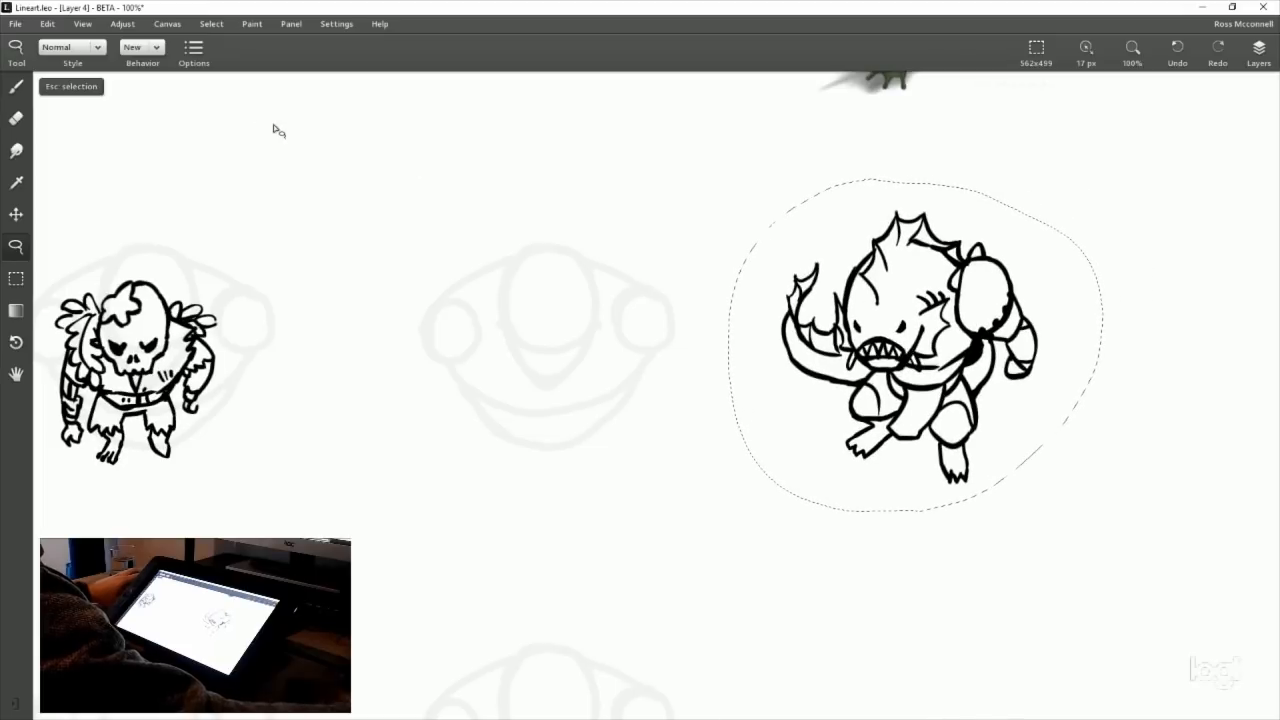
{"action": "left_click", "coordinate": [80, 86]}
Step: Ink the new character's chin and both jaw sides over the blank template with the brush, redoing unsatisfactory strokes
{"action": "left_click", "coordinate": [16, 86]}
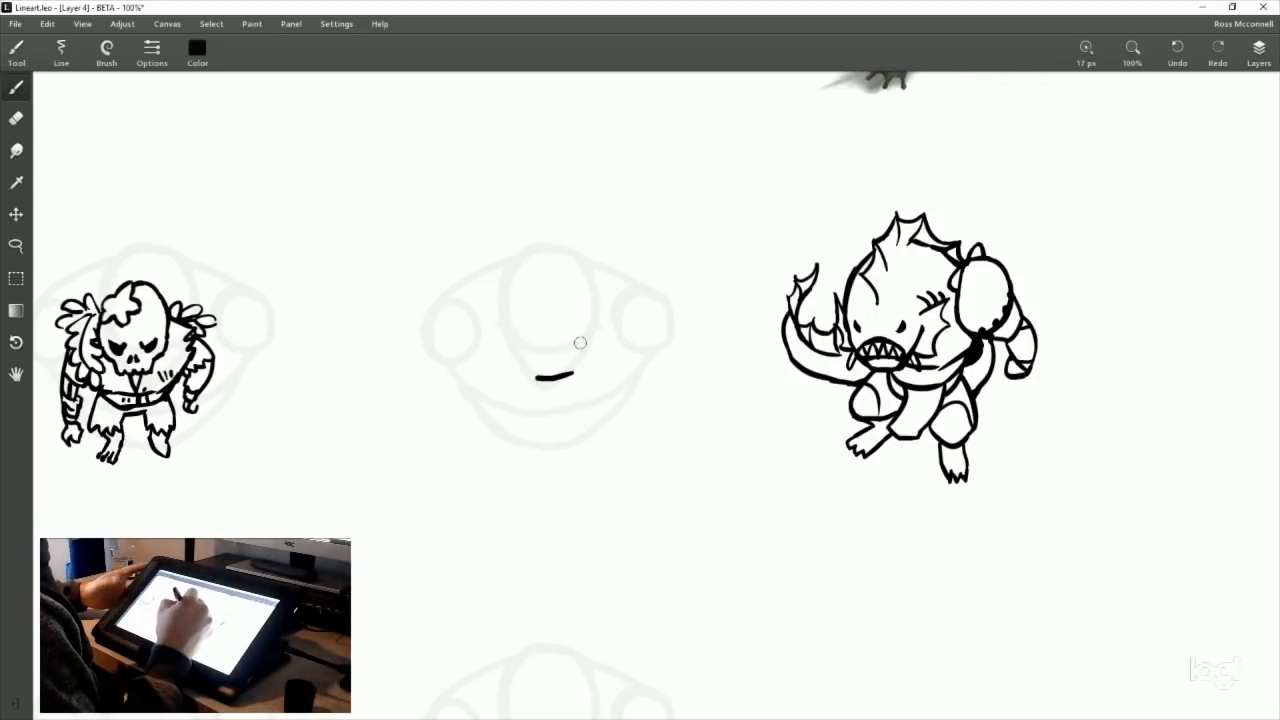
{"action": "key", "text": "ctrl+z"}
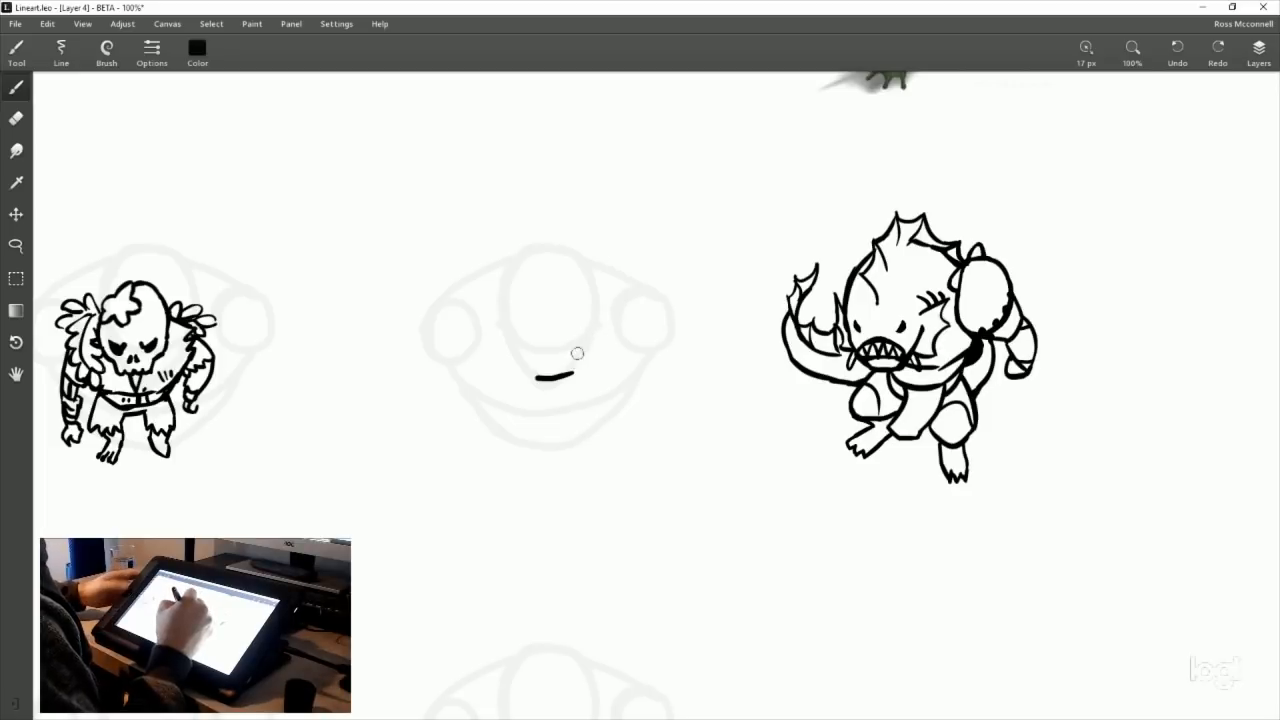
{"action": "mouse_move", "coordinate": [582, 333]}
{"action": "left_mouse_down"}
{"action": "mouse_move", "coordinate": [566, 370]}
{"action": "mouse_move", "coordinate": [537, 378]}
{"action": "left_mouse_up"}
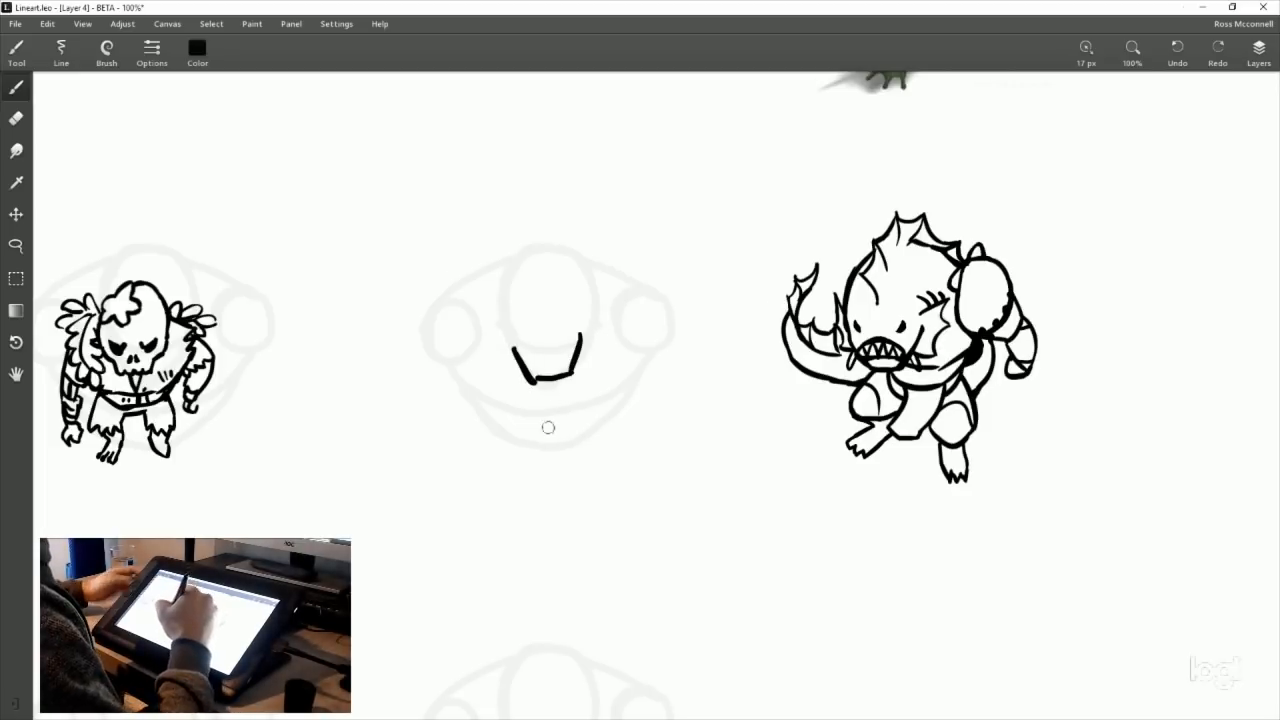
{"action": "key", "text": "ctrl+z"}
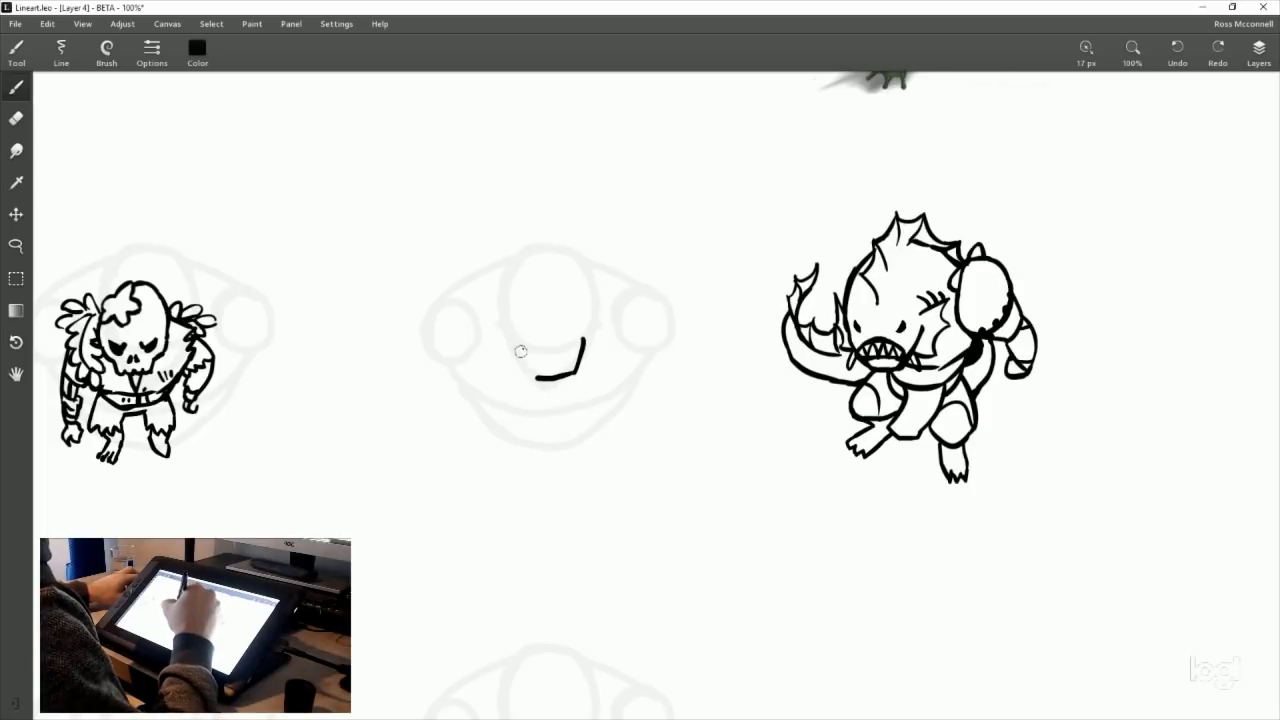
{"action": "key", "text": "ctrl+z"}
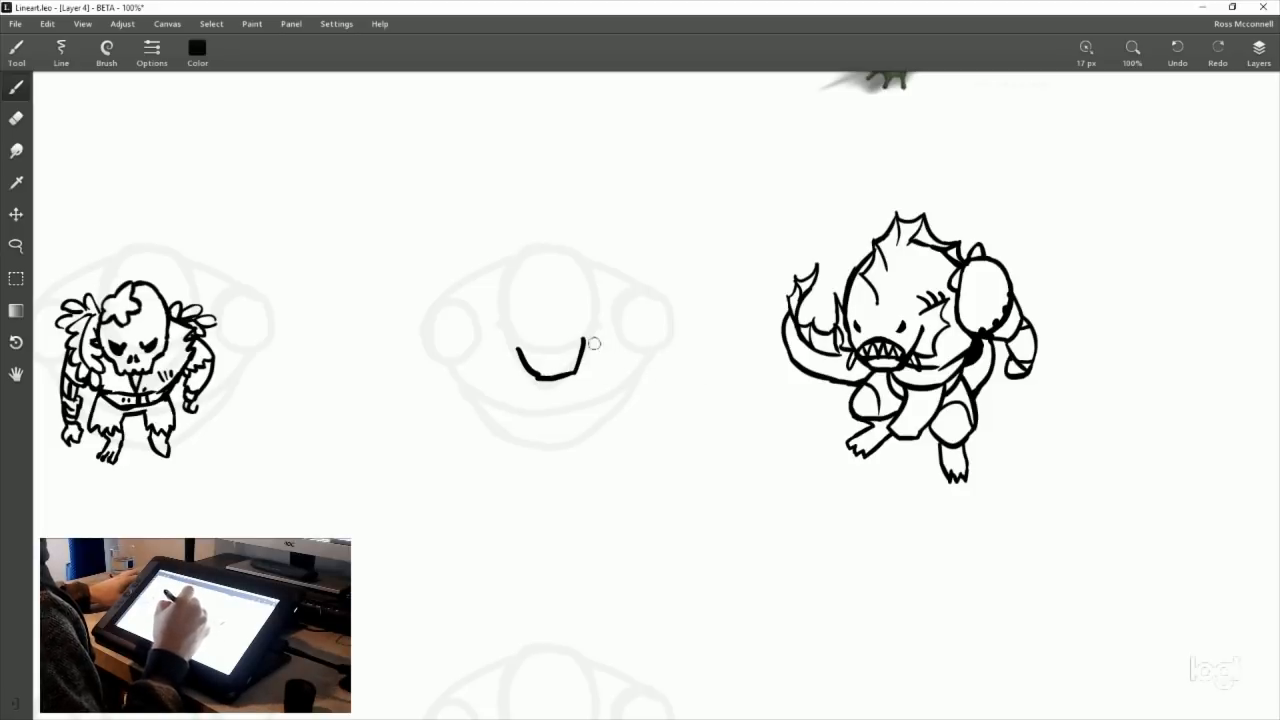
Step: Ink two short eye marks and a mouth with an arched upper lip inside the jaw, redoing the lip strokes until they fit
{"action": "left_click", "coordinate": [1153, 50]}
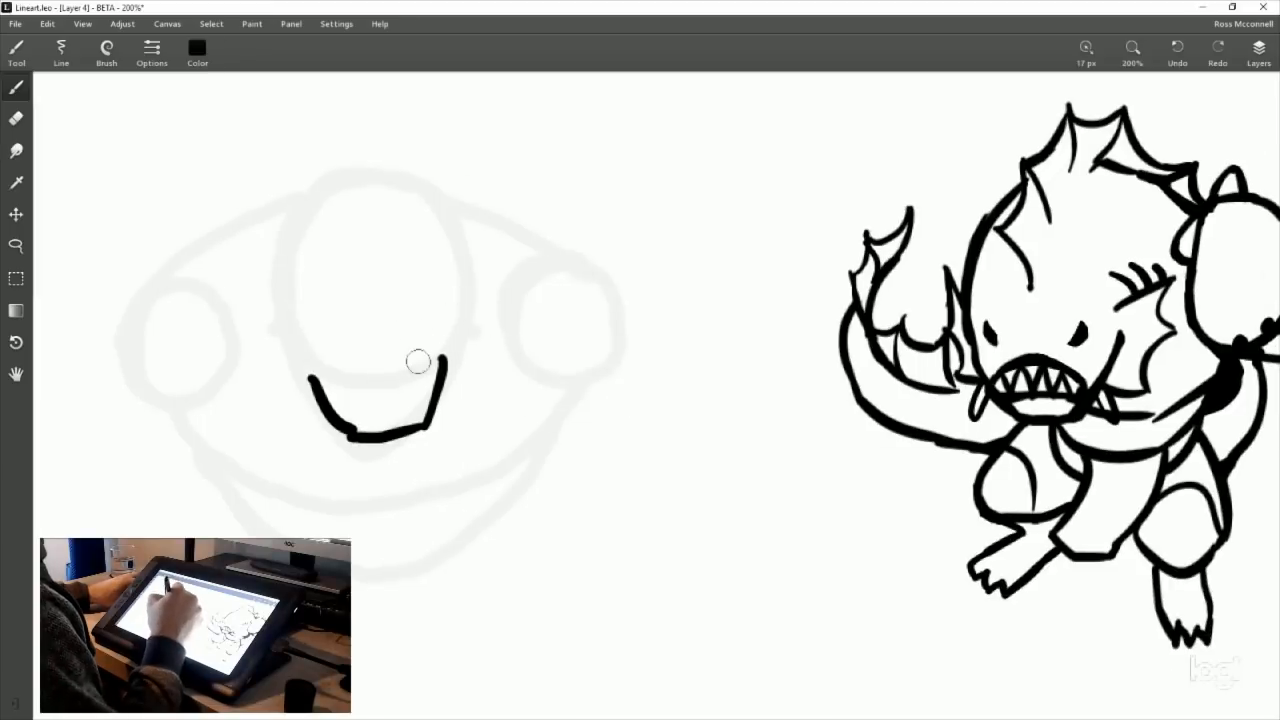
{"action": "left_click_drag", "start_coordinate": [418, 354], "coordinate": [418, 372]}
{"action": "left_click_drag", "start_coordinate": [340, 369], "coordinate": [433, 397]}
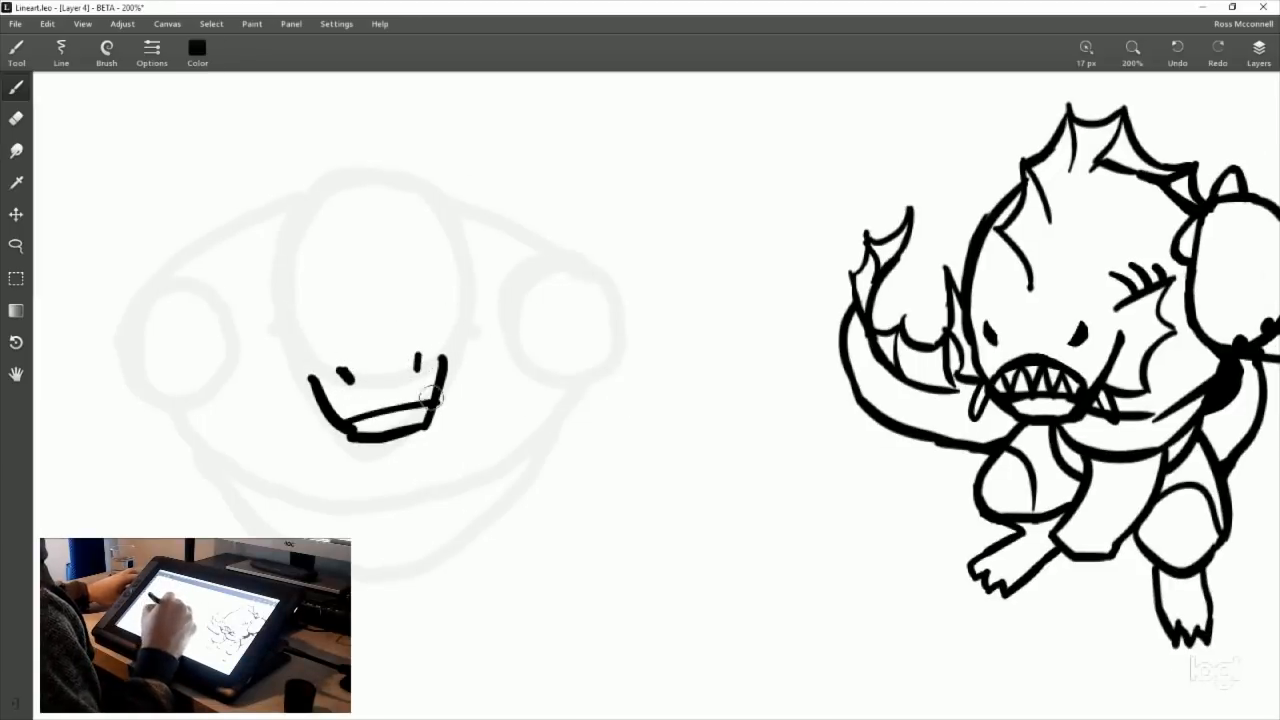
{"action": "key", "text": "ctrl+z"}
{"action": "left_click_drag", "start_coordinate": [340, 428], "coordinate": [436, 400]}
{"action": "key", "text": "ctrl+z"}
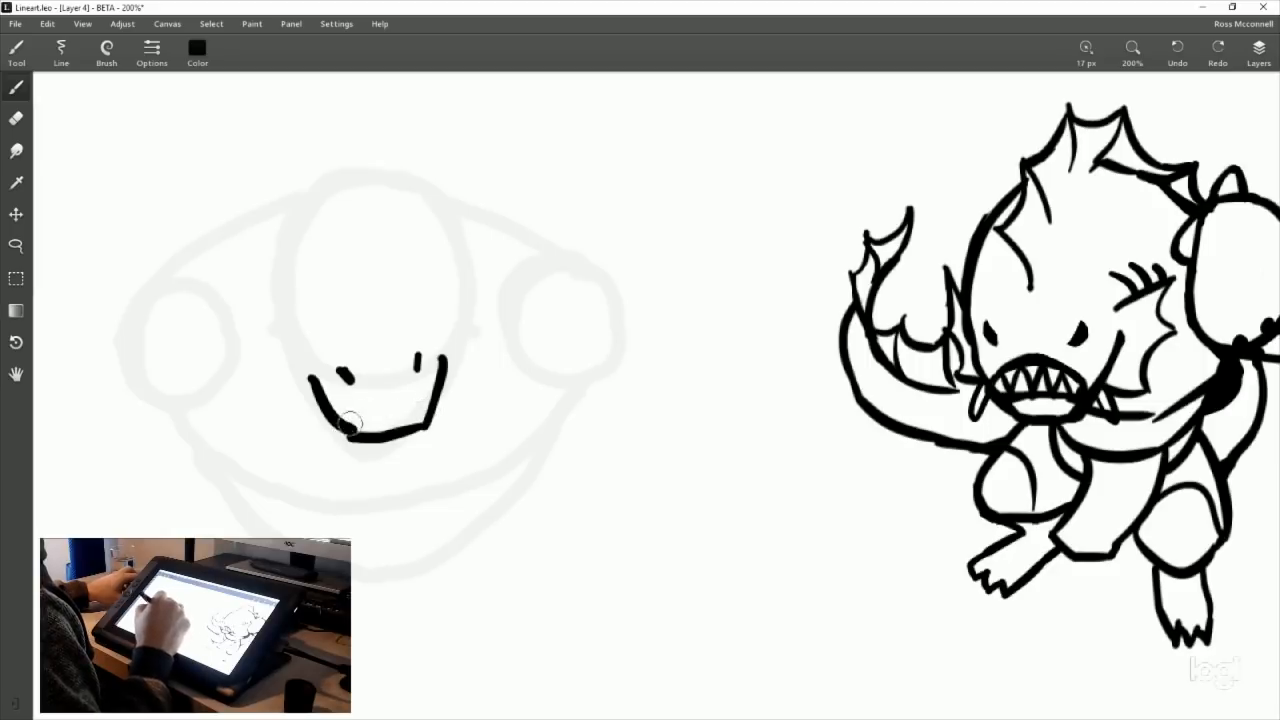
{"action": "left_click_drag", "start_coordinate": [346, 434], "coordinate": [440, 397]}
{"action": "key", "text": "ctrl+z"}
{"action": "key", "text": "ctrl+z"}
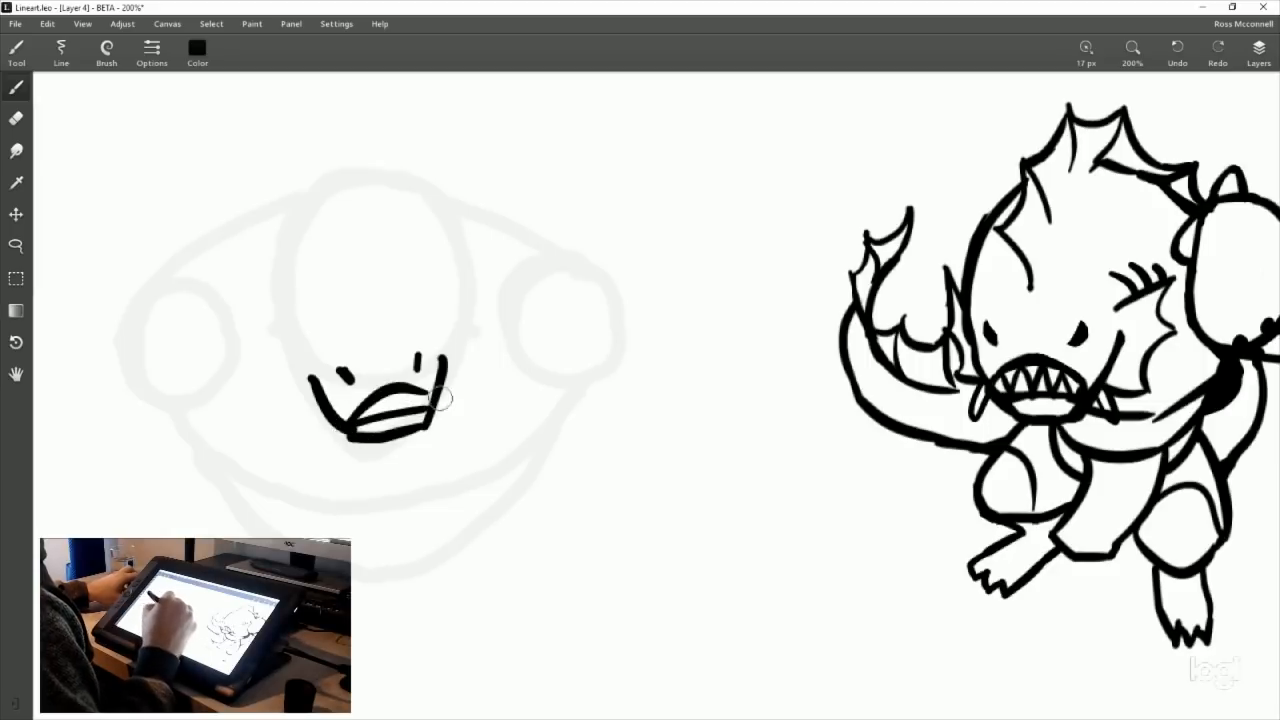
{"action": "key", "text": "ctrl+z"}
{"action": "left_click_drag", "start_coordinate": [352, 428], "coordinate": [500, 369]}
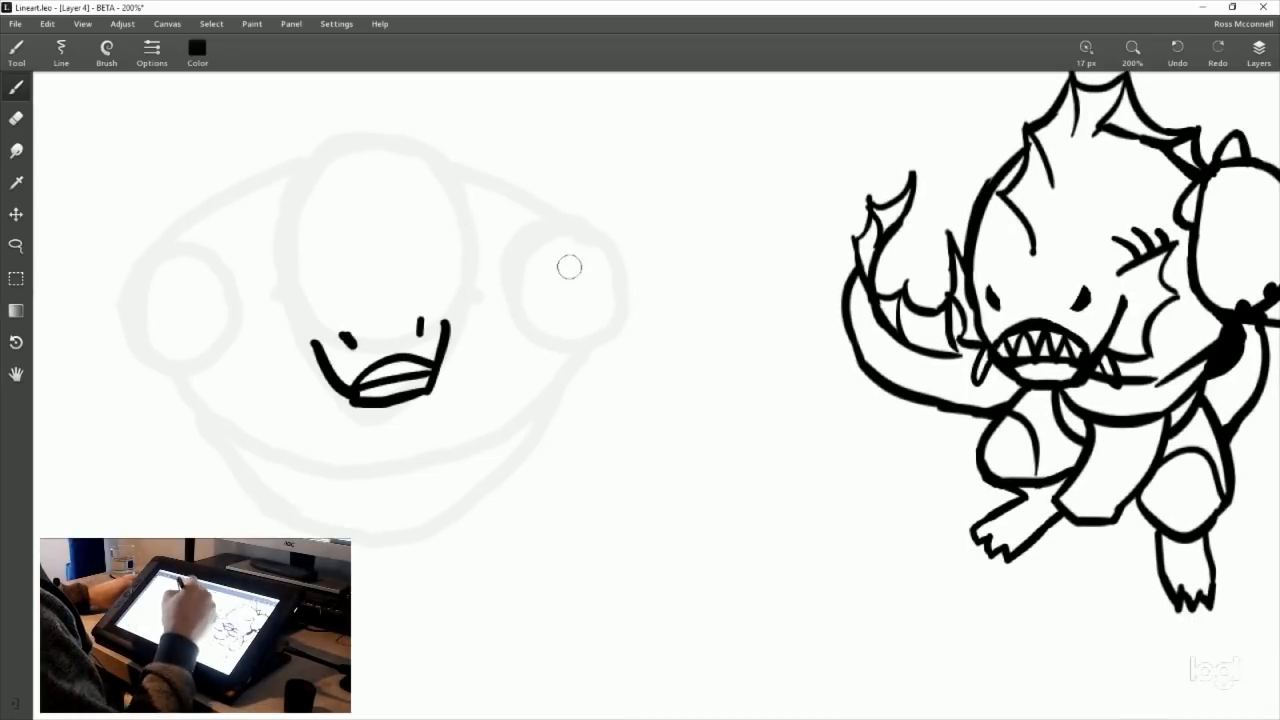
Step: Hide the Lineart Template layer
{"action": "left_click", "coordinate": [1258, 52]}
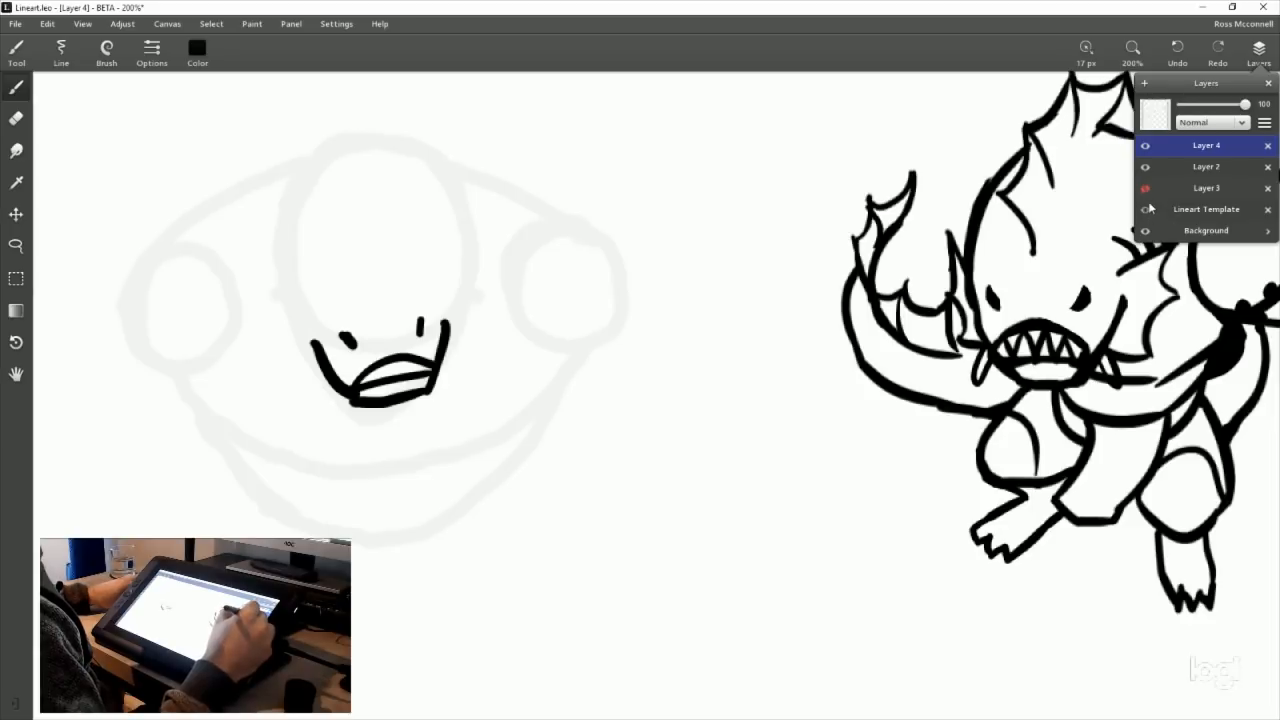
{"action": "left_click", "coordinate": [1145, 209]}
{"action": "left_click", "coordinate": [1258, 52]}
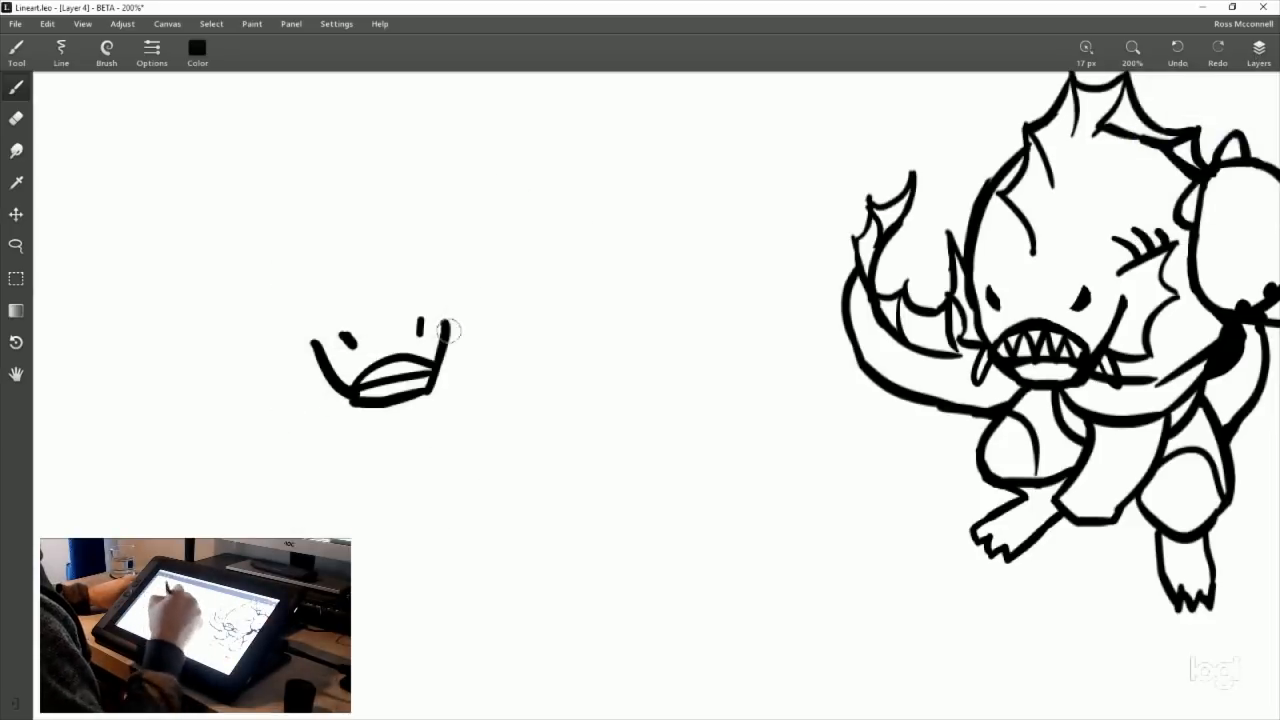
Step: Ink the side of the head up from the jaw and the curve across its crown
{"action": "mouse_move", "coordinate": [447, 332]}
{"action": "left_mouse_down"}
{"action": "mouse_move", "coordinate": [402, 256]}
{"action": "mouse_move", "coordinate": [441, 318]}
{"action": "left_mouse_up"}
{"action": "key", "text": "ctrl+z"}
{"action": "left_click_drag", "start_coordinate": [428, 266], "coordinate": [345, 250]}
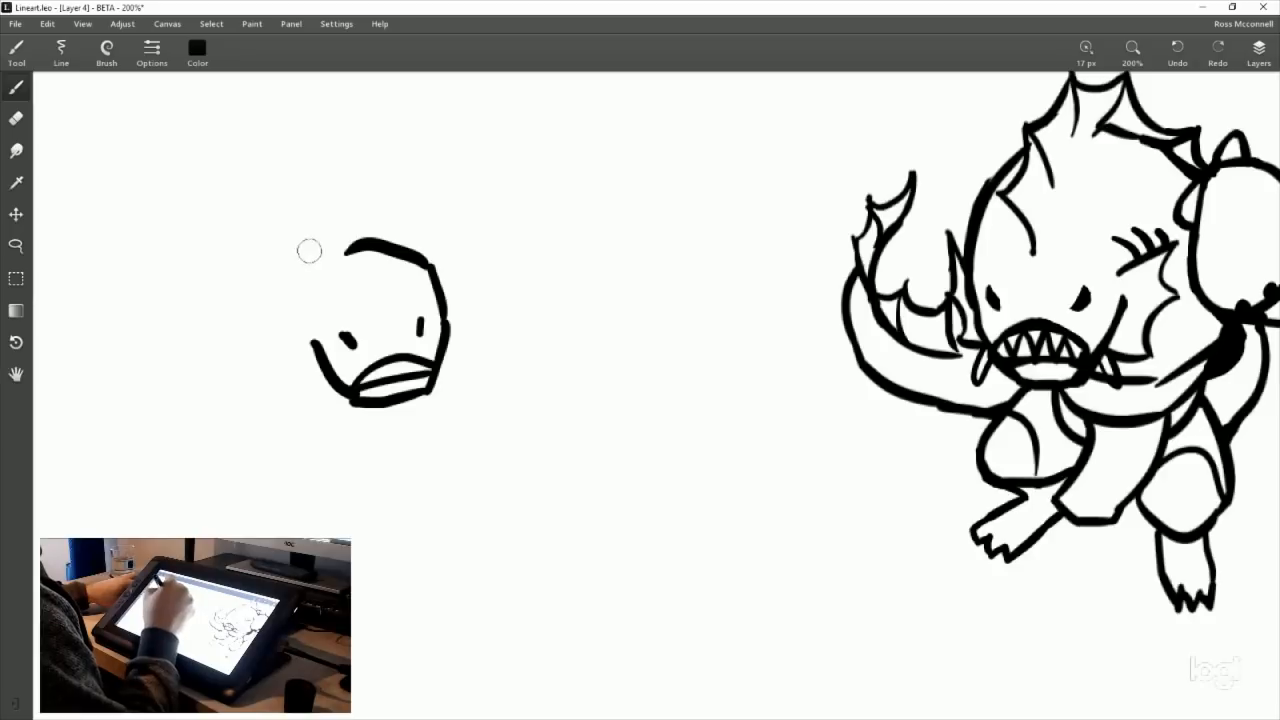
Step: Try a wide arc for the back above the head, undoing each attempt
{"action": "mouse_move", "coordinate": [265, 288]}
{"action": "left_mouse_down"}
{"action": "mouse_move", "coordinate": [377, 235]}
{"action": "mouse_move", "coordinate": [436, 256]}
{"action": "left_mouse_up"}
{"action": "key", "text": "ctrl+z"}
{"action": "left_click_drag", "start_coordinate": [272, 266], "coordinate": [436, 240]}
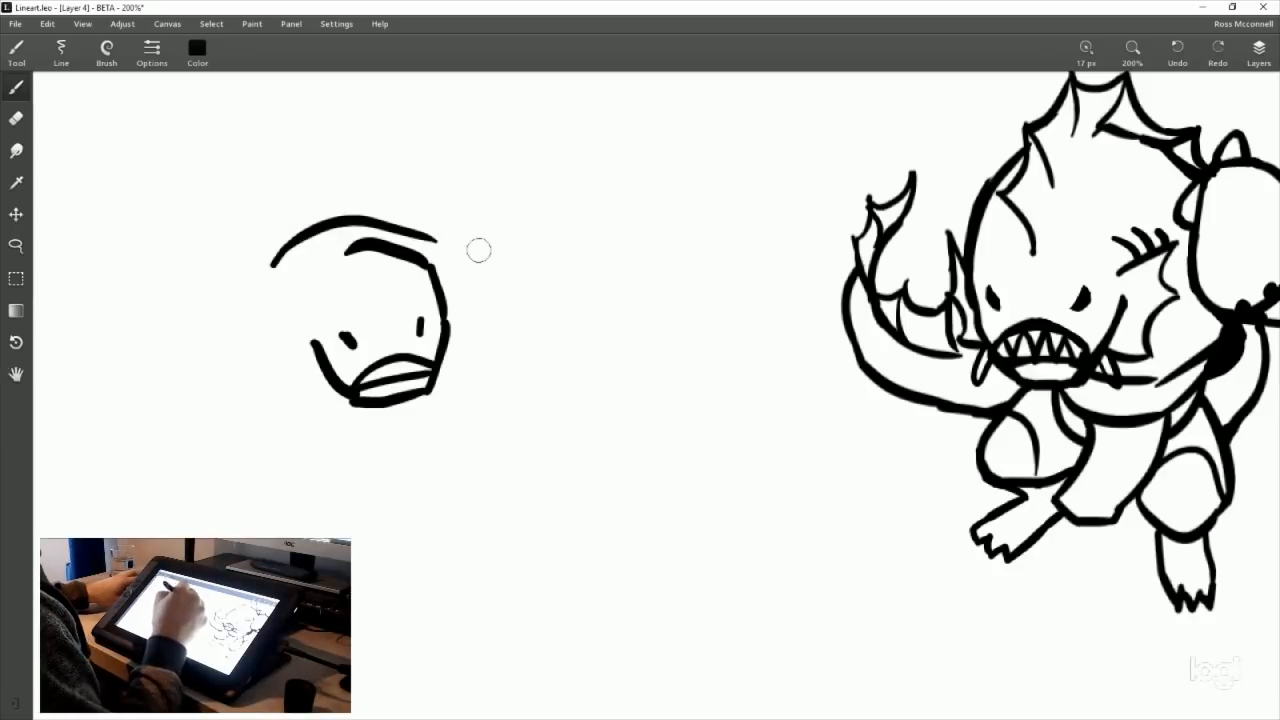
{"action": "key", "text": "ctrl+z"}
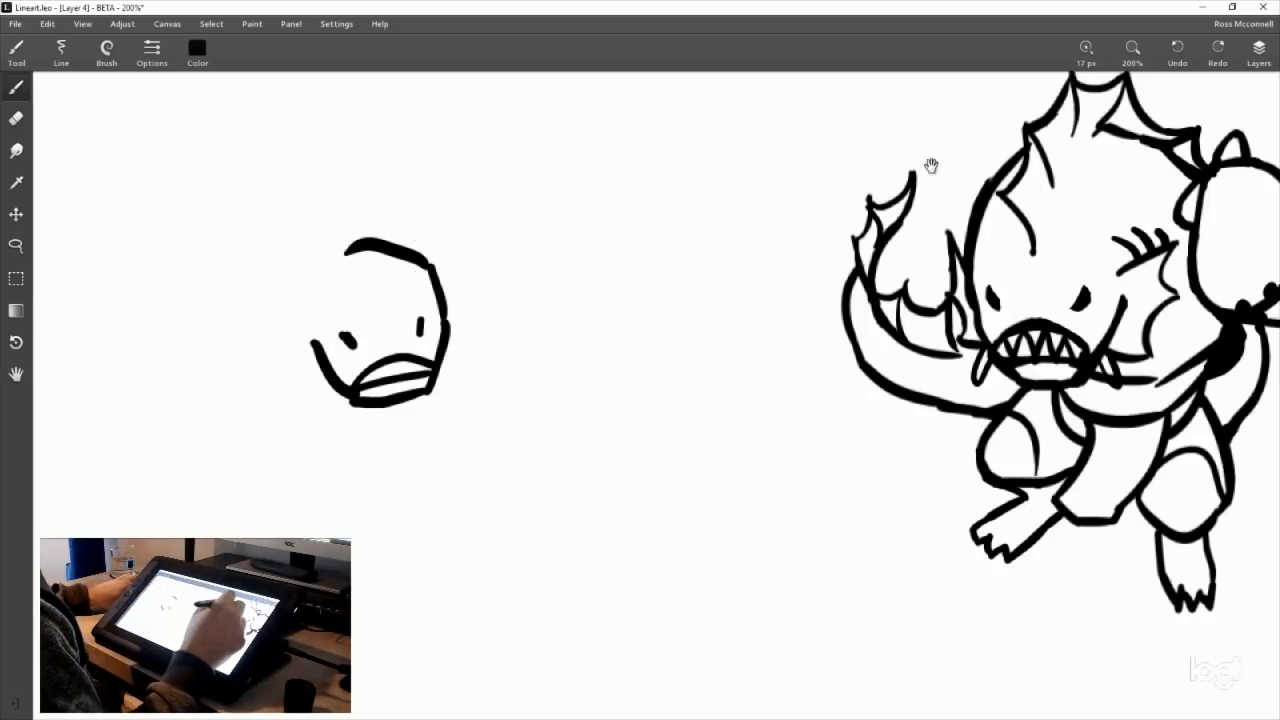
Step: Examine the hunched back and shoulders of the painted fish-man reference for the new character's pose
{"action": "mouse_move", "coordinate": [1009, 126]}
{"action": "left_mouse_down"}
{"action": "mouse_move", "coordinate": [785, 377]}
{"action": "mouse_move", "coordinate": [625, 672]}
{"action": "left_mouse_up"}
{"action": "left_click_drag", "start_coordinate": [803, 187], "coordinate": [803, 417]}
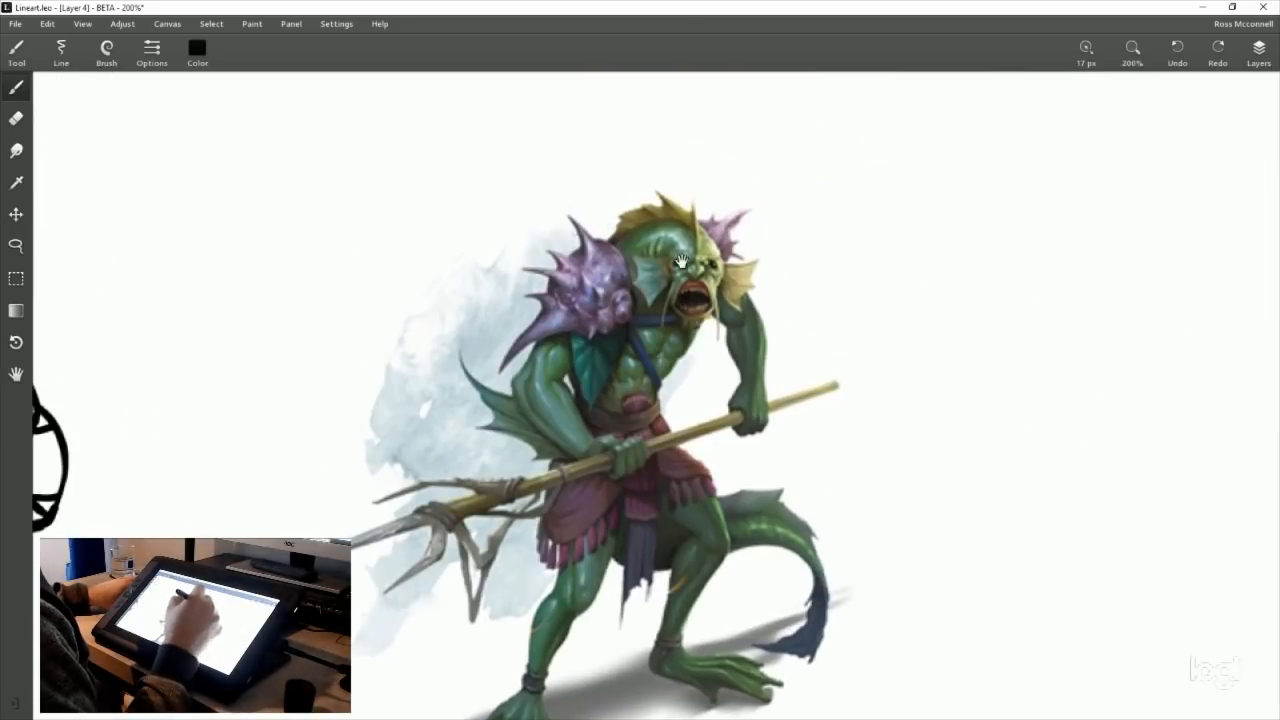
{"action": "left_click_drag", "start_coordinate": [508, 572], "coordinate": [666, 371]}
{"action": "left_click_drag", "start_coordinate": [602, 710], "coordinate": [609, 471]}
{"action": "left_click_drag", "start_coordinate": [612, 610], "coordinate": [629, 406]}
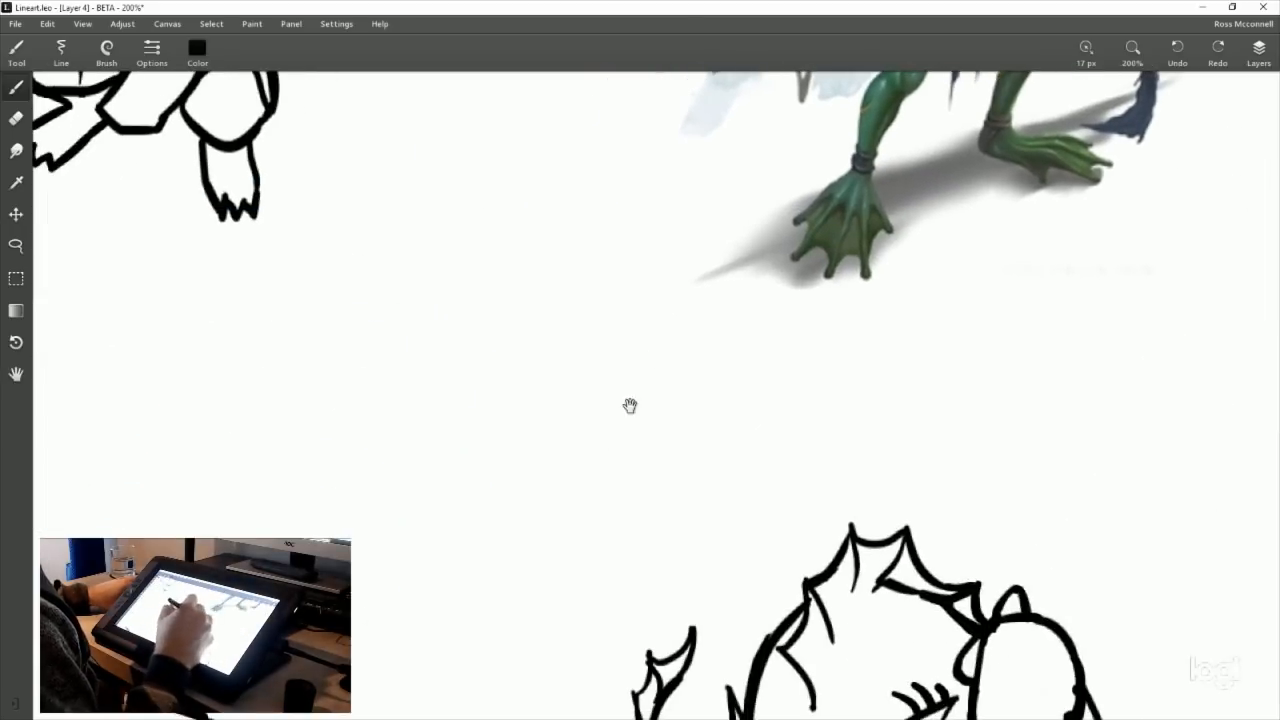
{"action": "left_click_drag", "start_coordinate": [553, 572], "coordinate": [889, 209]}
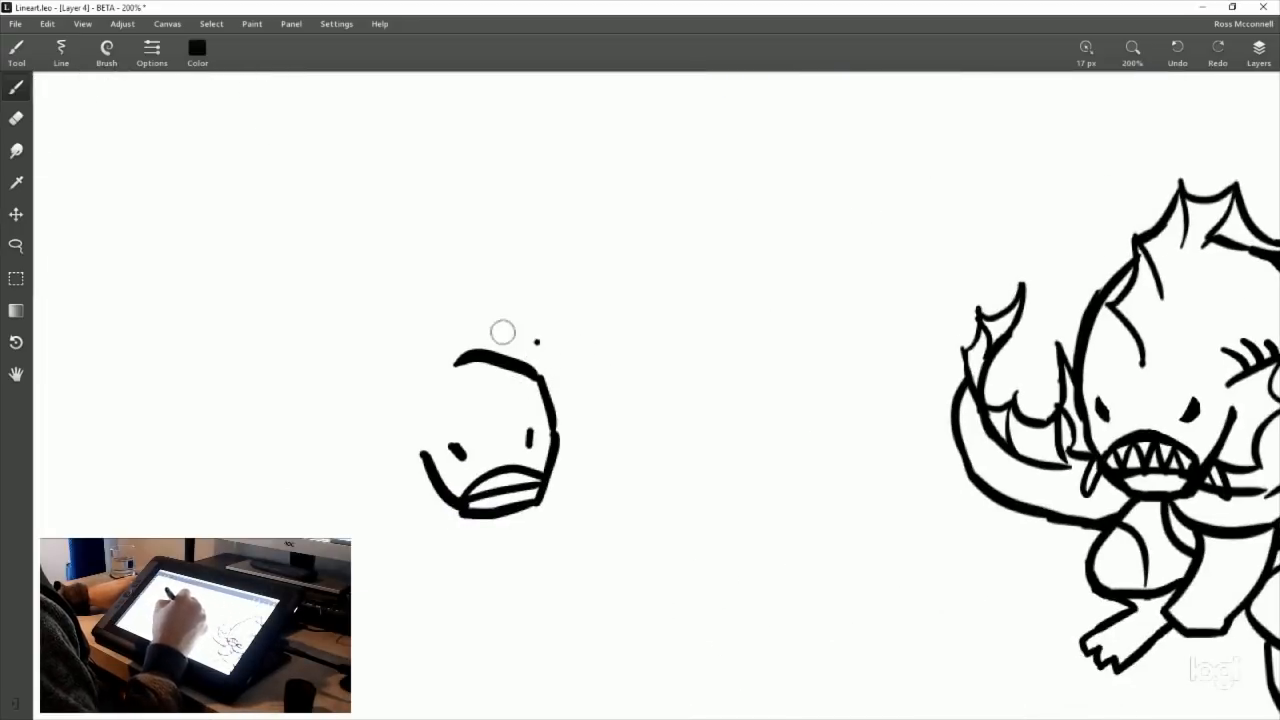
Step: Ink the hunched back as an arc over the head and extend it into the rounded left shoulder, redoing the shoulder curve
{"action": "left_click_drag", "start_coordinate": [538, 341], "coordinate": [366, 366]}
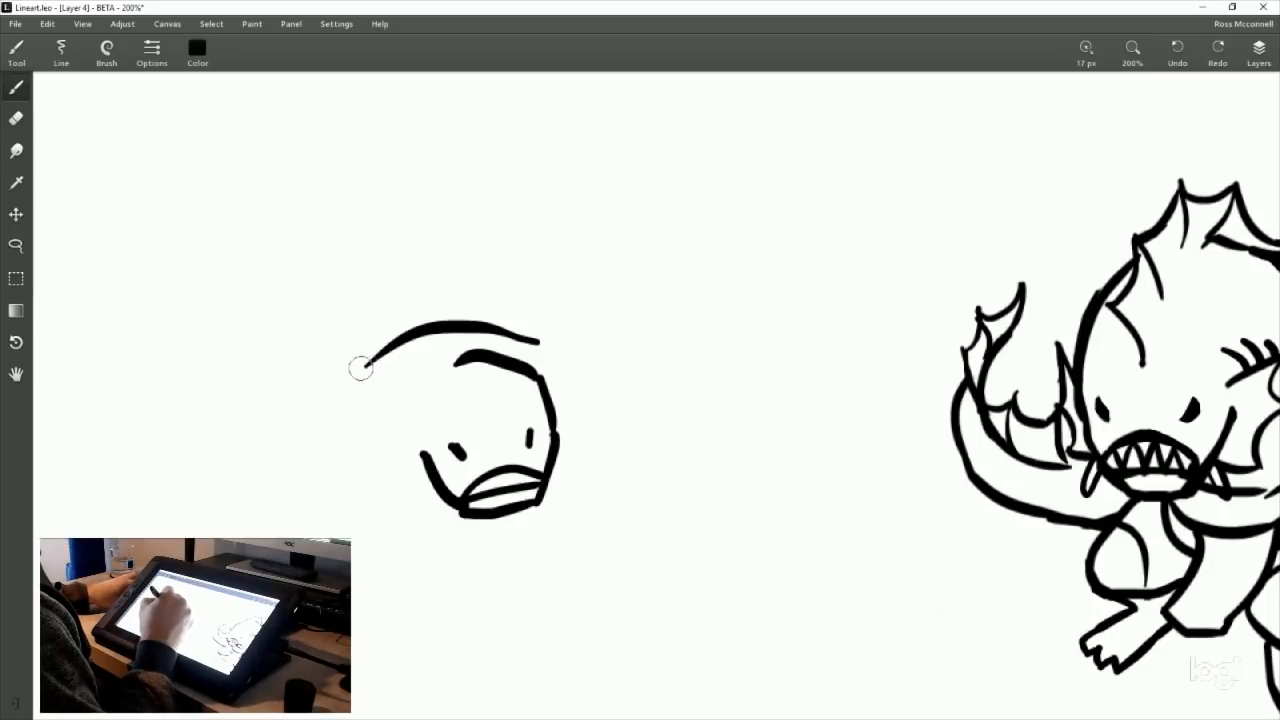
{"action": "left_click_drag", "start_coordinate": [362, 366], "coordinate": [326, 471]}
{"action": "key", "text": "ctrl+z"}
{"action": "left_click_drag", "start_coordinate": [366, 366], "coordinate": [332, 462]}
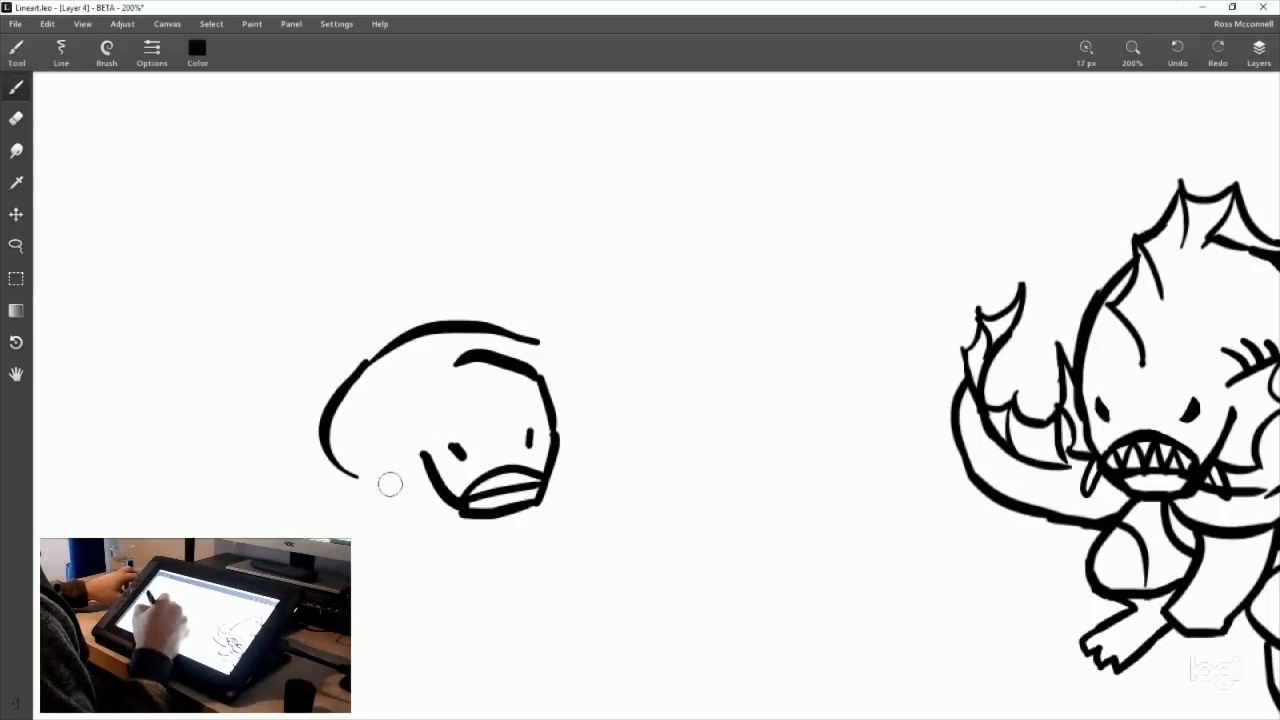
{"action": "key", "text": "ctrl+z"}
{"action": "left_click_drag", "start_coordinate": [361, 364], "coordinate": [356, 488]}
{"action": "key", "text": "ctrl+z"}
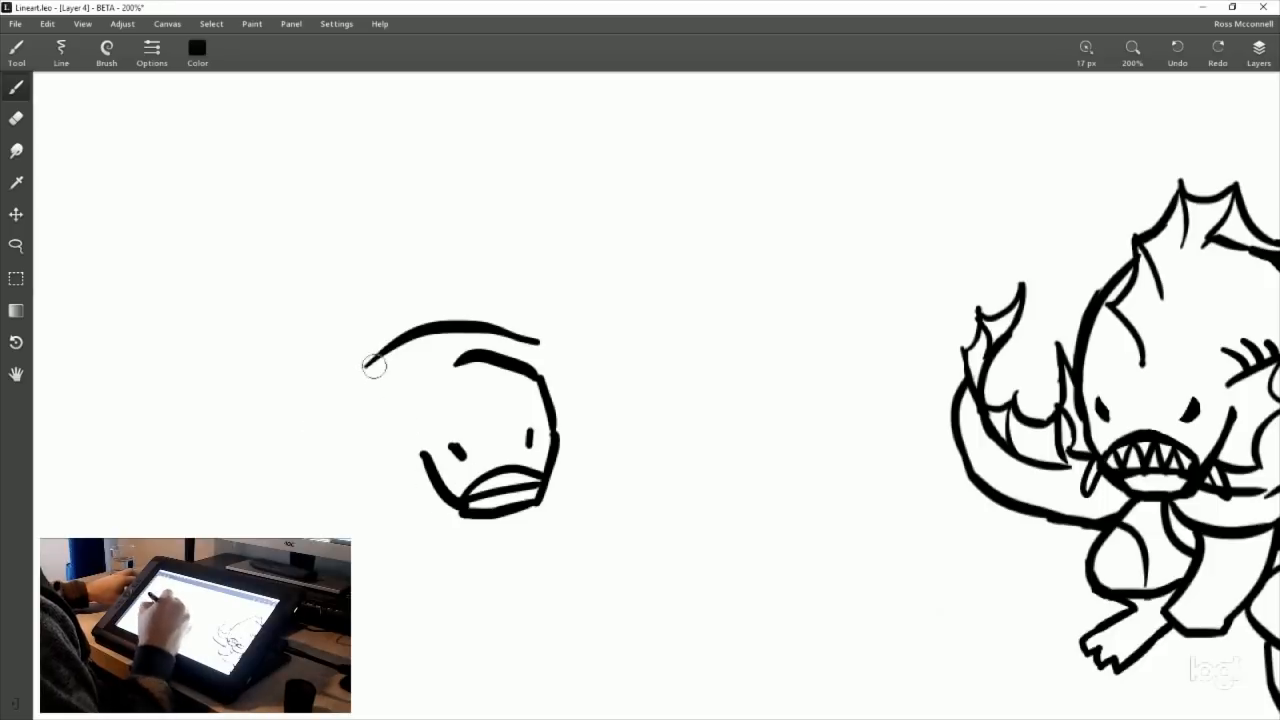
{"action": "left_click_drag", "start_coordinate": [367, 367], "coordinate": [370, 483]}
Step: Ink the right shoulder as a curve continuing from the back, redoing it wider, and add the left shoulder's underside stroke
{"action": "left_click_drag", "start_coordinate": [545, 345], "coordinate": [590, 430]}
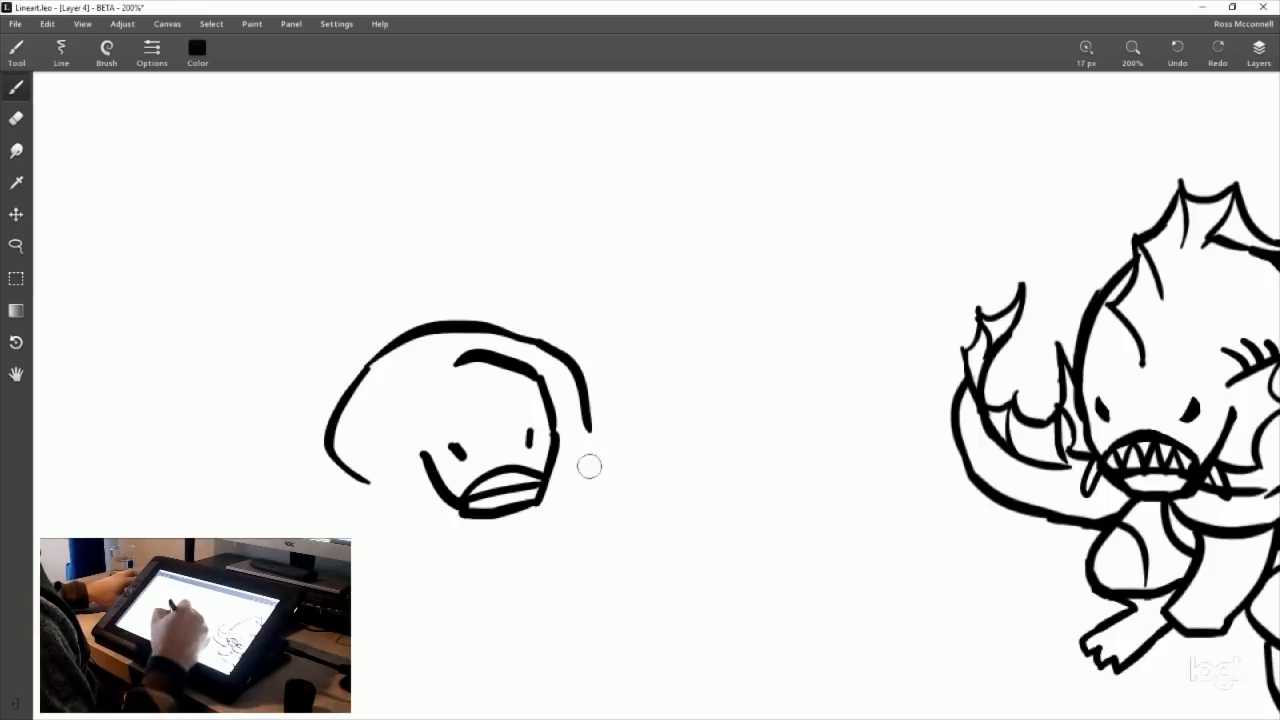
{"action": "key", "text": "ctrl+z"}
{"action": "left_click_drag", "start_coordinate": [538, 342], "coordinate": [606, 428]}
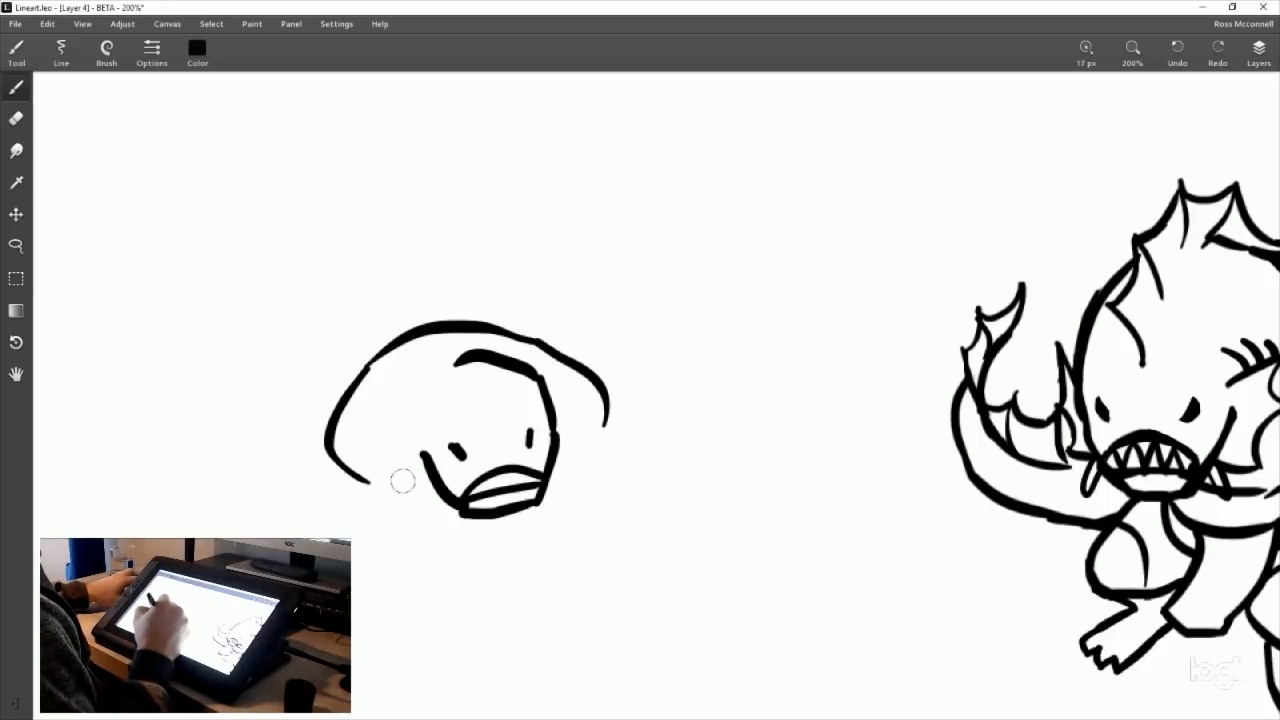
{"action": "left_click_drag", "start_coordinate": [362, 481], "coordinate": [408, 460]}
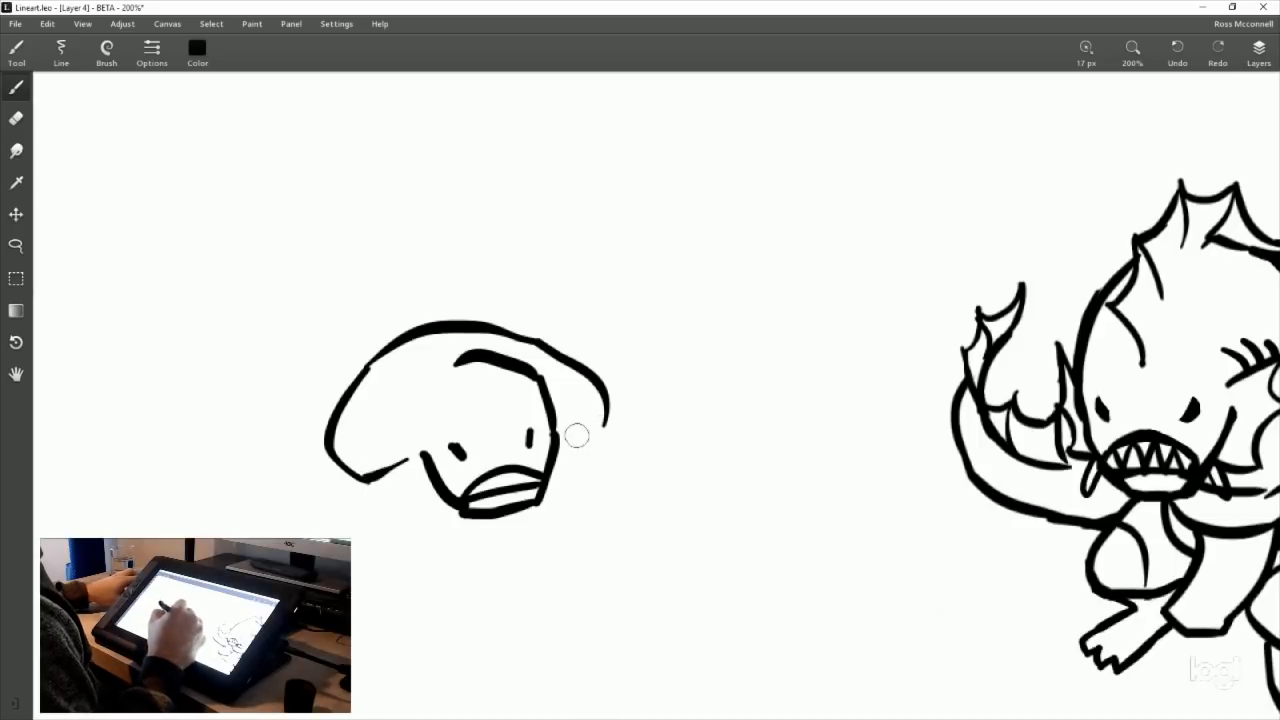
Step: Ink the right shoulder's underside, replacing the undone attempt, and join both shoulders to the jaw with short strokes
{"action": "left_click_drag", "start_coordinate": [576, 435], "coordinate": [607, 422]}
{"action": "key", "text": "ctrl+z"}
{"action": "key", "text": "ctrl+z"}
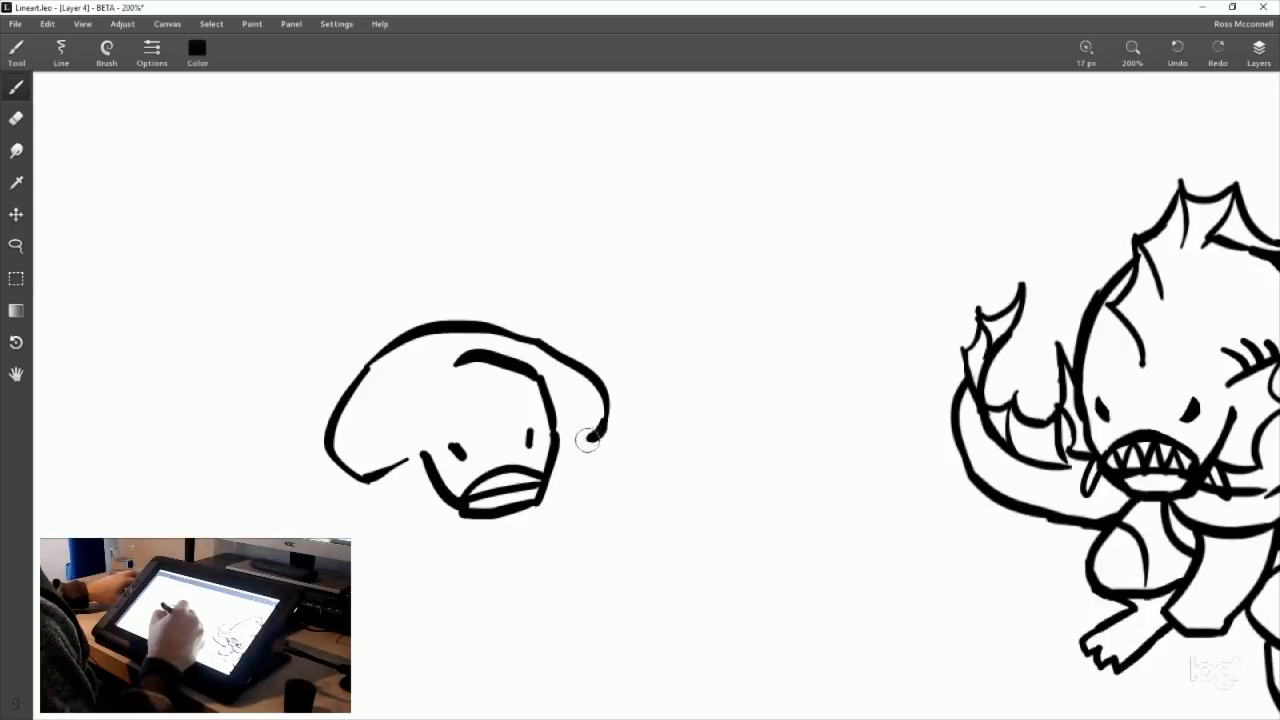
{"action": "left_click_drag", "start_coordinate": [580, 440], "coordinate": [605, 409]}
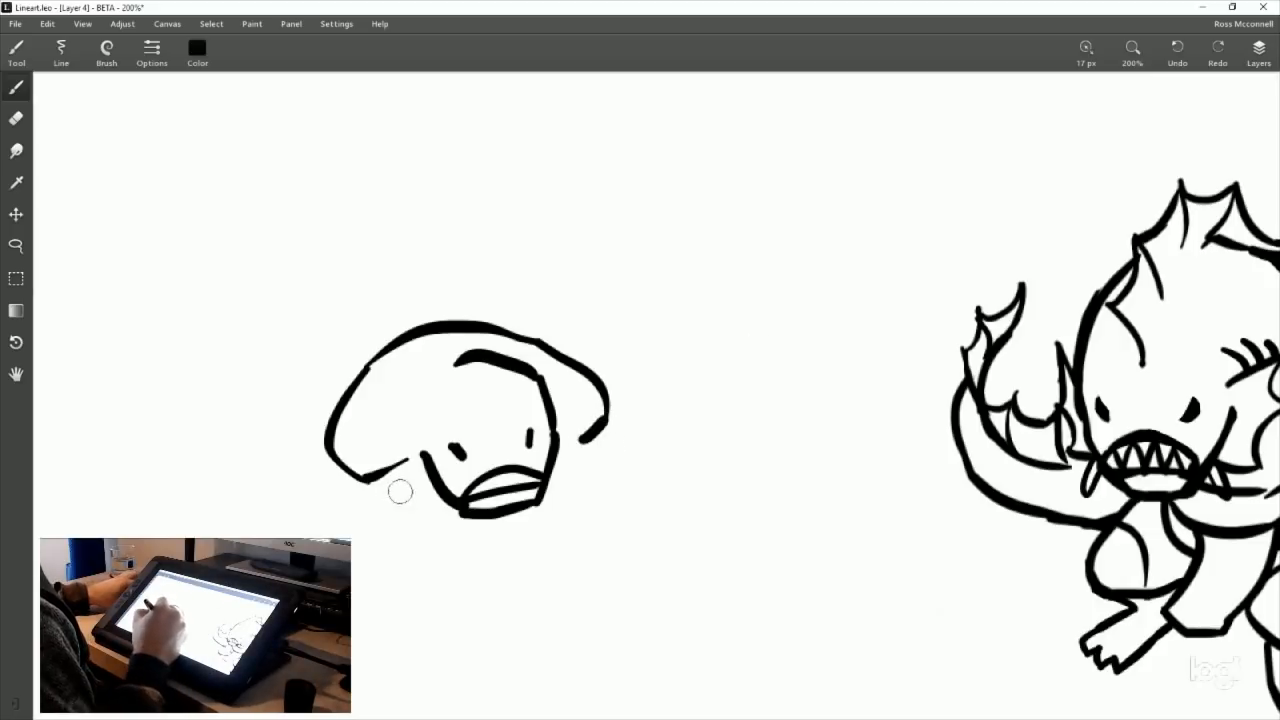
{"action": "left_click_drag", "start_coordinate": [375, 477], "coordinate": [432, 488]}
{"action": "left_click_drag", "start_coordinate": [592, 454], "coordinate": [568, 478]}
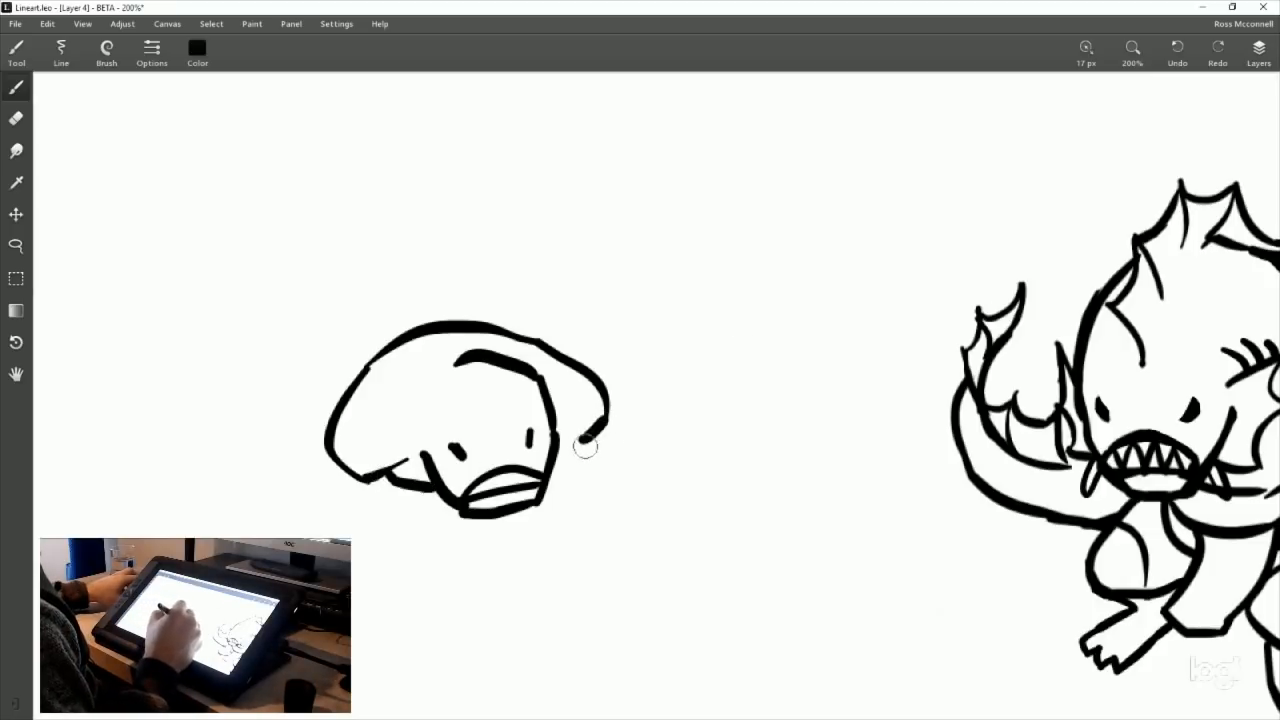
{"action": "left_click_drag", "start_coordinate": [600, 430], "coordinate": [540, 473]}
Step: Ink the belly as a rounded arc below the head between the two shoulders, redoing its left and right curves
{"action": "left_click_drag", "start_coordinate": [594, 506], "coordinate": [637, 343]}
{"action": "left_click_drag", "start_coordinate": [424, 316], "coordinate": [540, 370]}
{"action": "key", "text": "ctrl+z"}
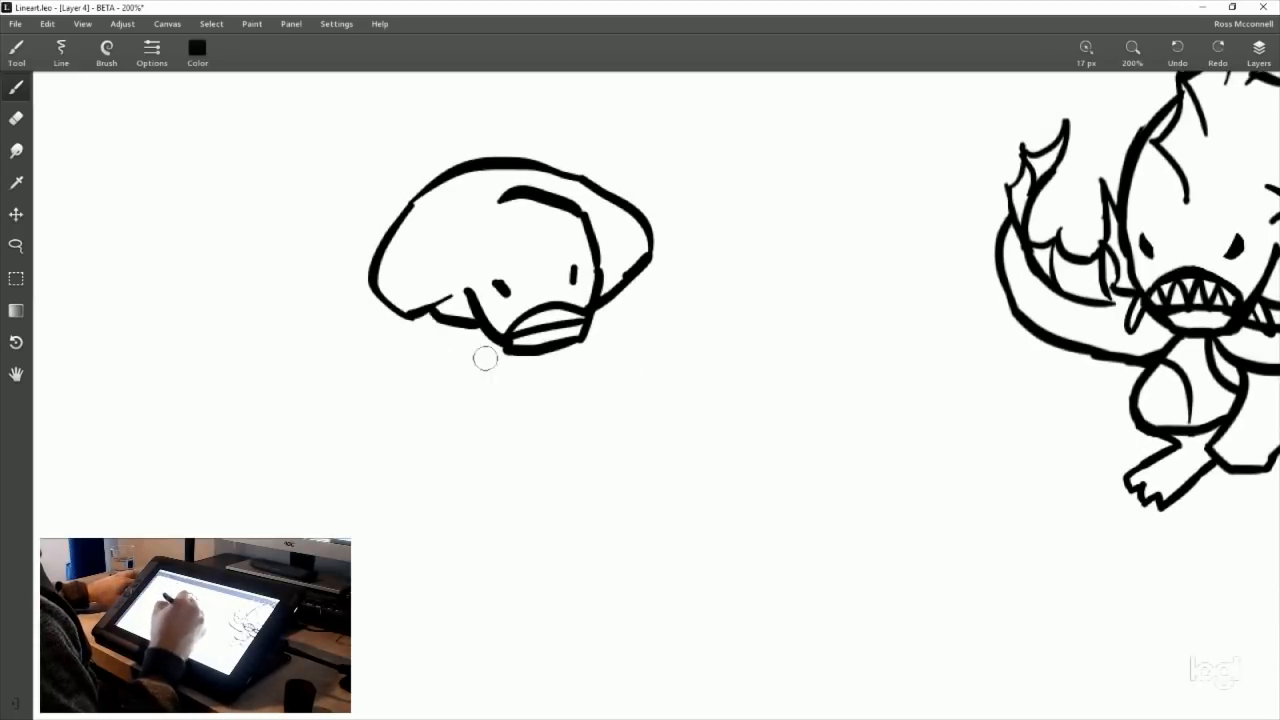
{"action": "mouse_move", "coordinate": [425, 315]}
{"action": "left_mouse_down"}
{"action": "mouse_move", "coordinate": [500, 369]}
{"action": "mouse_move", "coordinate": [540, 370]}
{"action": "left_mouse_up"}
{"action": "left_click_drag", "start_coordinate": [611, 303], "coordinate": [550, 376]}
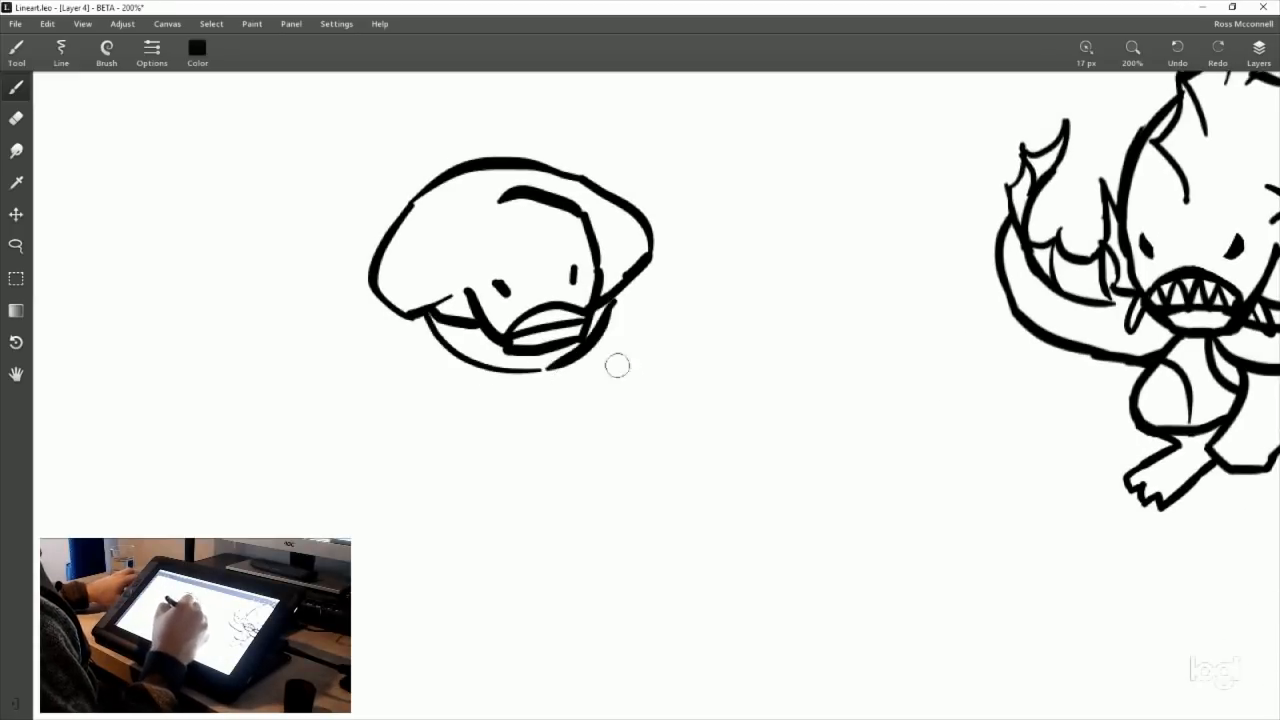
{"action": "key", "text": "ctrl+z"}
{"action": "left_click_drag", "start_coordinate": [626, 280], "coordinate": [547, 378]}
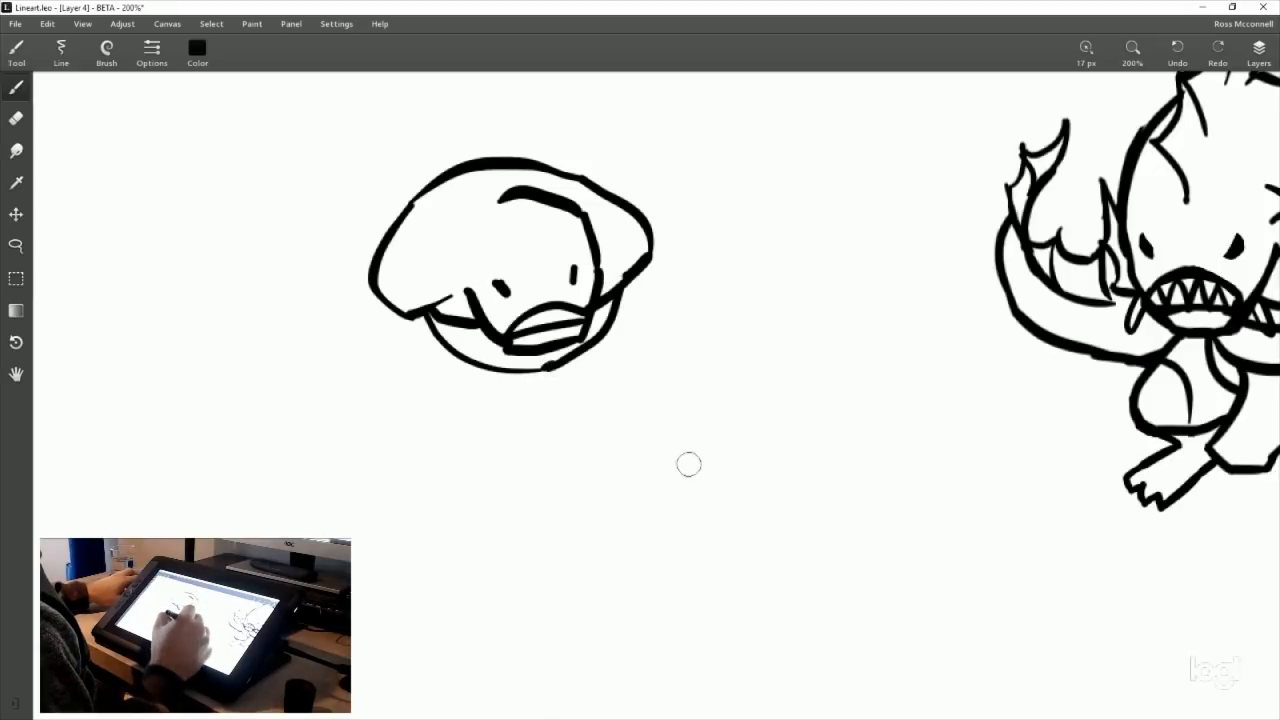
Step: Ink the rounded left thigh below the belly, replacing the undone first stroke
{"action": "left_click_drag", "start_coordinate": [720, 457], "coordinate": [420, 472]}
{"action": "left_click_drag", "start_coordinate": [537, 403], "coordinate": [787, 390]}
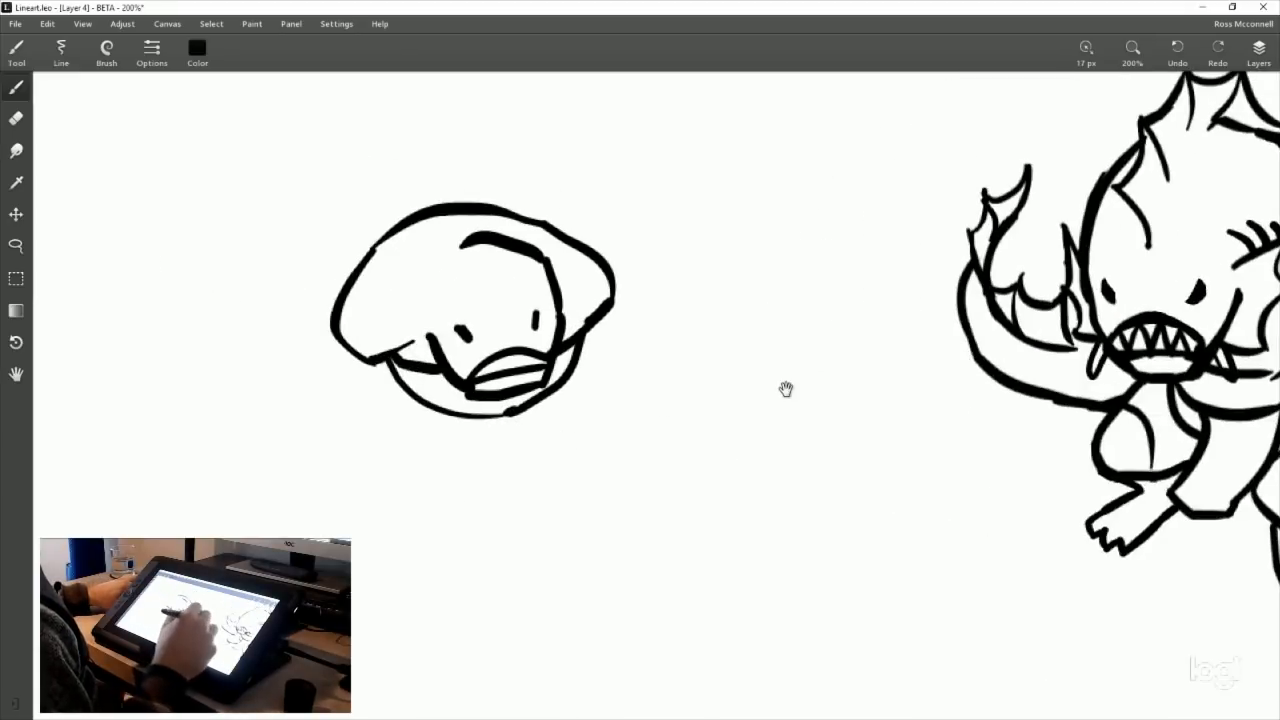
{"action": "left_click_drag", "start_coordinate": [718, 415], "coordinate": [430, 414]}
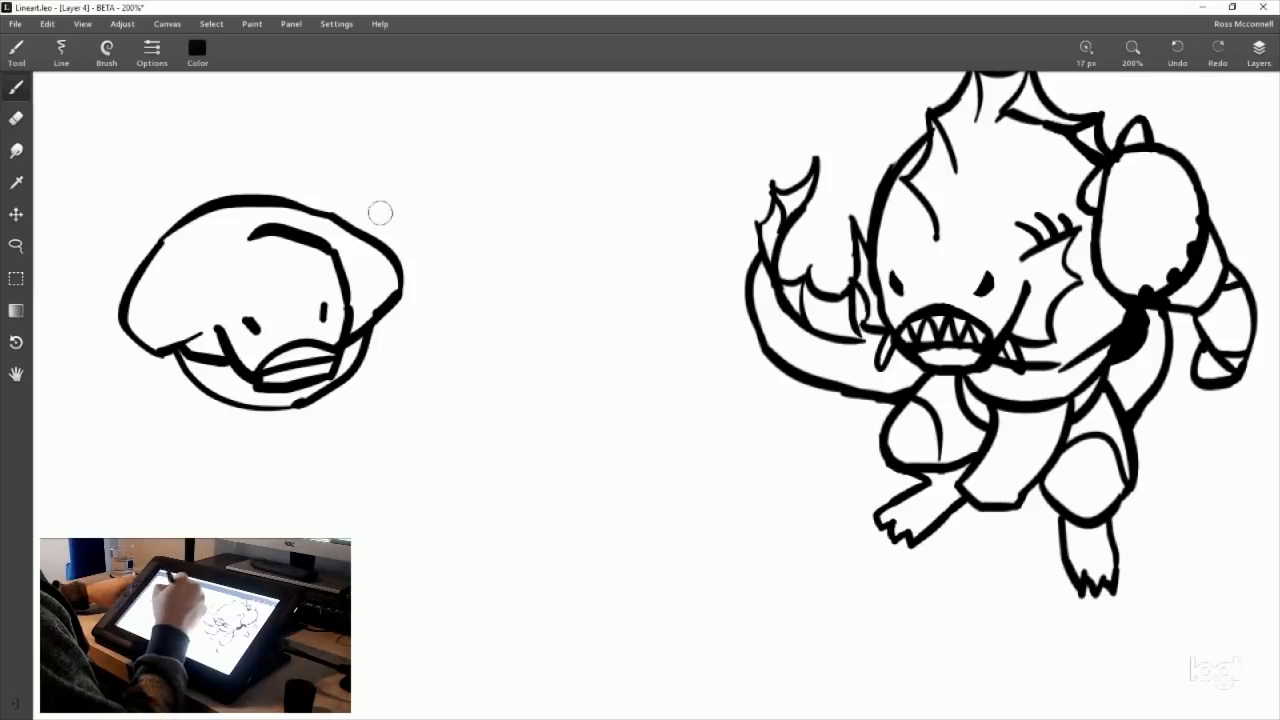
{"action": "left_click_drag", "start_coordinate": [308, 482], "coordinate": [420, 423]}
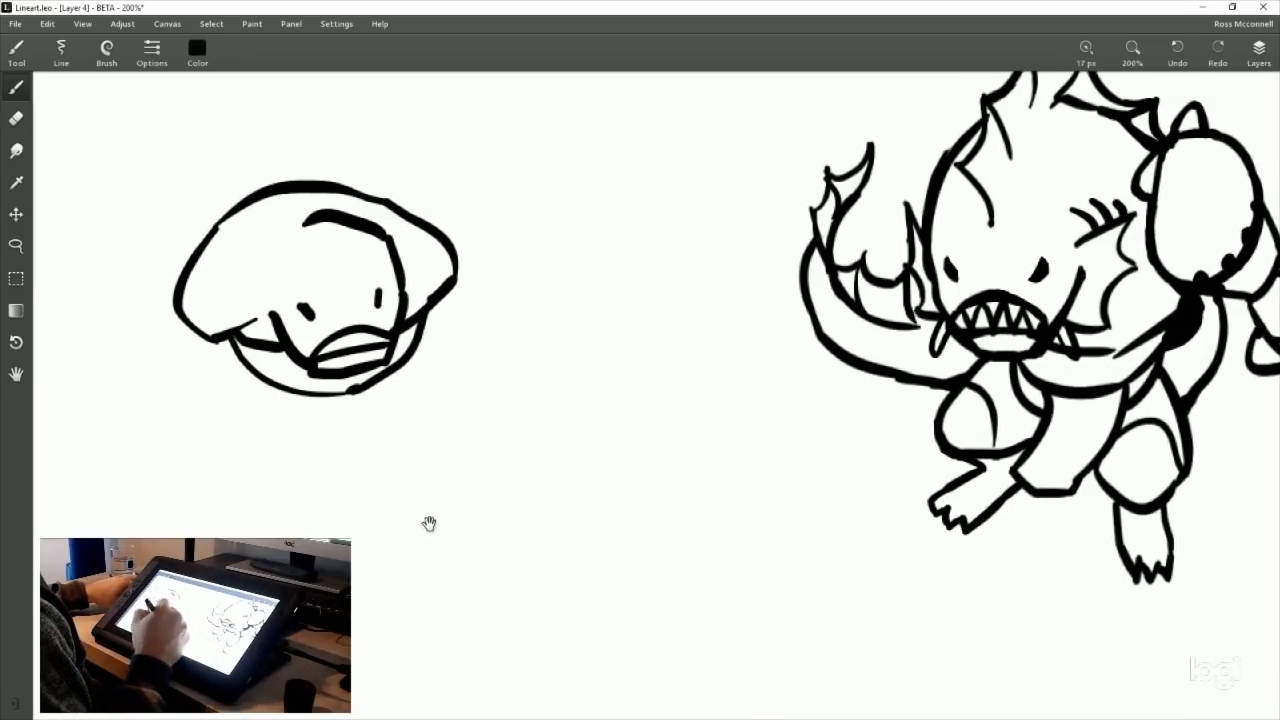
{"action": "left_click_drag", "start_coordinate": [428, 523], "coordinate": [522, 398]}
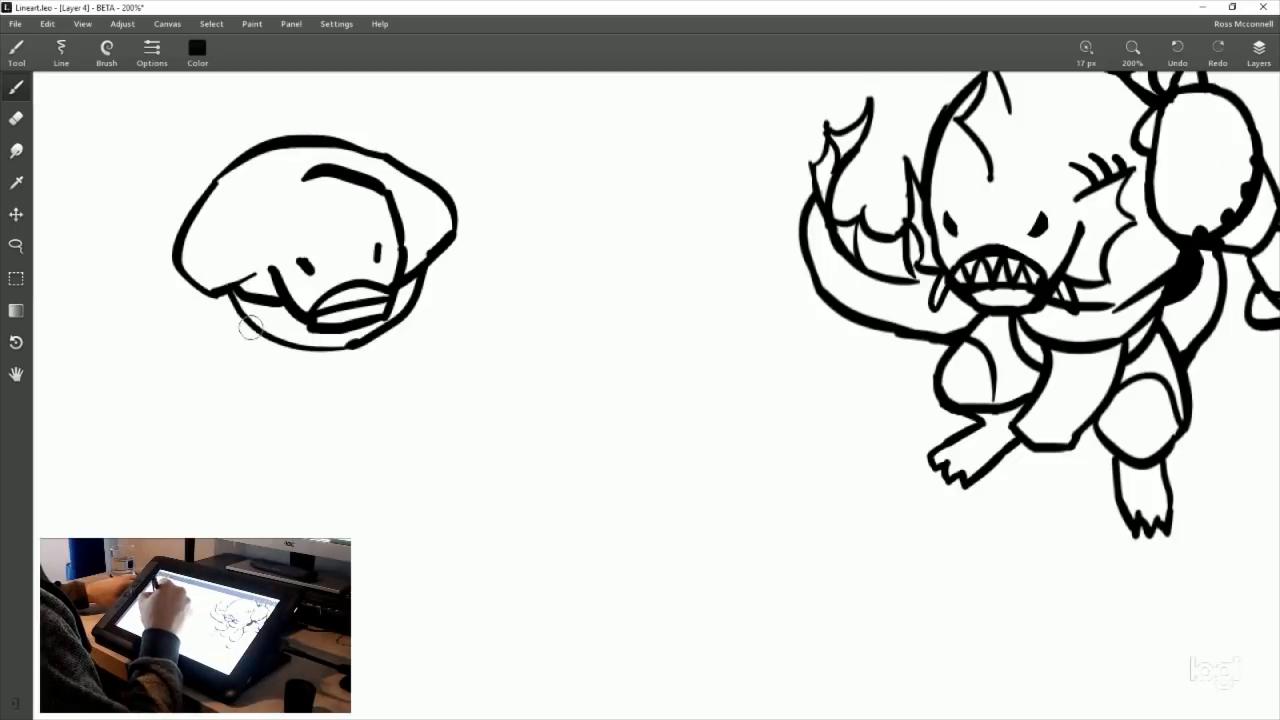
{"action": "left_click_drag", "start_coordinate": [250, 327], "coordinate": [274, 399]}
{"action": "key", "text": "ctrl+z"}
{"action": "mouse_move", "coordinate": [240, 322]}
{"action": "left_mouse_down"}
{"action": "mouse_move", "coordinate": [324, 361]}
{"action": "mouse_move", "coordinate": [286, 384]}
{"action": "mouse_move", "coordinate": [307, 357]}
{"action": "mouse_move", "coordinate": [282, 396]}
{"action": "left_mouse_up"}
Step: Ink the right leg's outer and inner contours, redoing the inner one, and add the left lower leg below the thigh
{"action": "left_click_drag", "start_coordinate": [412, 314], "coordinate": [451, 372]}
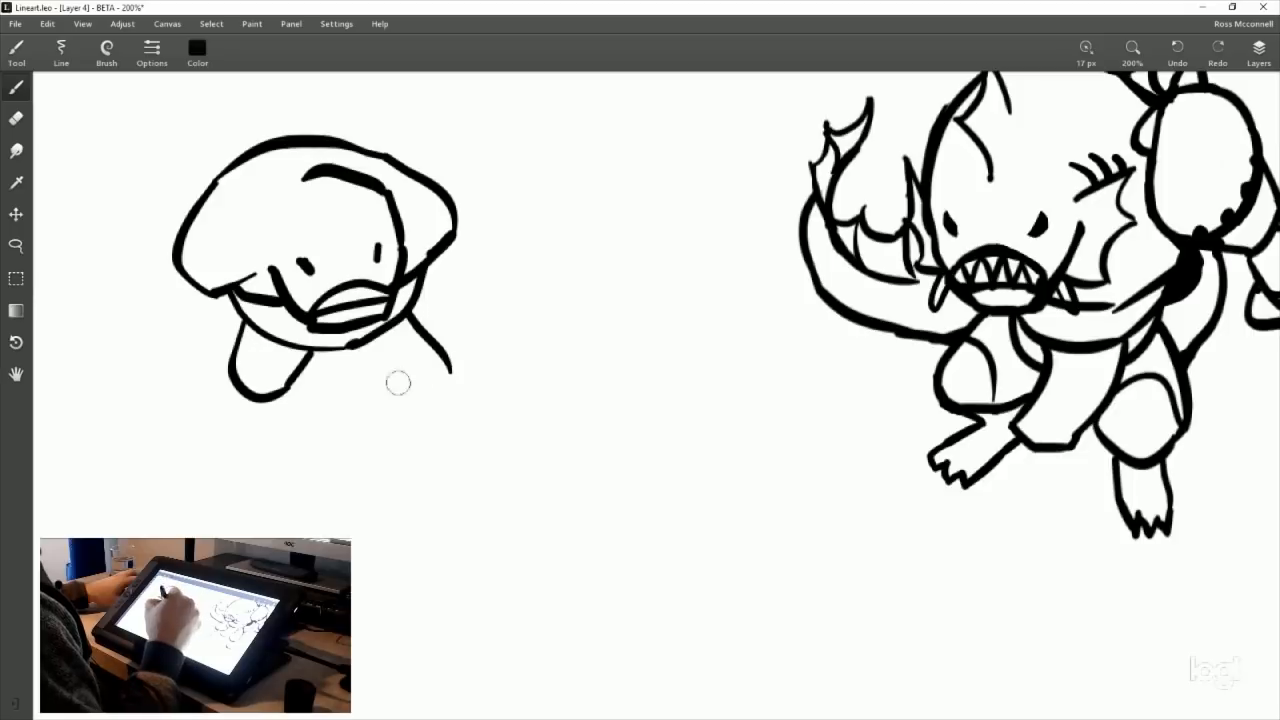
{"action": "mouse_move", "coordinate": [348, 348]}
{"action": "left_mouse_down"}
{"action": "mouse_move", "coordinate": [471, 371]}
{"action": "mouse_move", "coordinate": [473, 440]}
{"action": "left_mouse_up"}
{"action": "key", "text": "ctrl+z"}
{"action": "left_click_drag", "start_coordinate": [360, 346], "coordinate": [405, 381]}
{"action": "mouse_move", "coordinate": [406, 383]}
{"action": "left_mouse_down"}
{"action": "mouse_move", "coordinate": [437, 437]}
{"action": "mouse_move", "coordinate": [472, 438]}
{"action": "left_mouse_up"}
{"action": "mouse_move", "coordinate": [246, 404]}
{"action": "left_mouse_down"}
{"action": "mouse_move", "coordinate": [306, 418]}
{"action": "mouse_move", "coordinate": [274, 433]}
{"action": "left_mouse_up"}
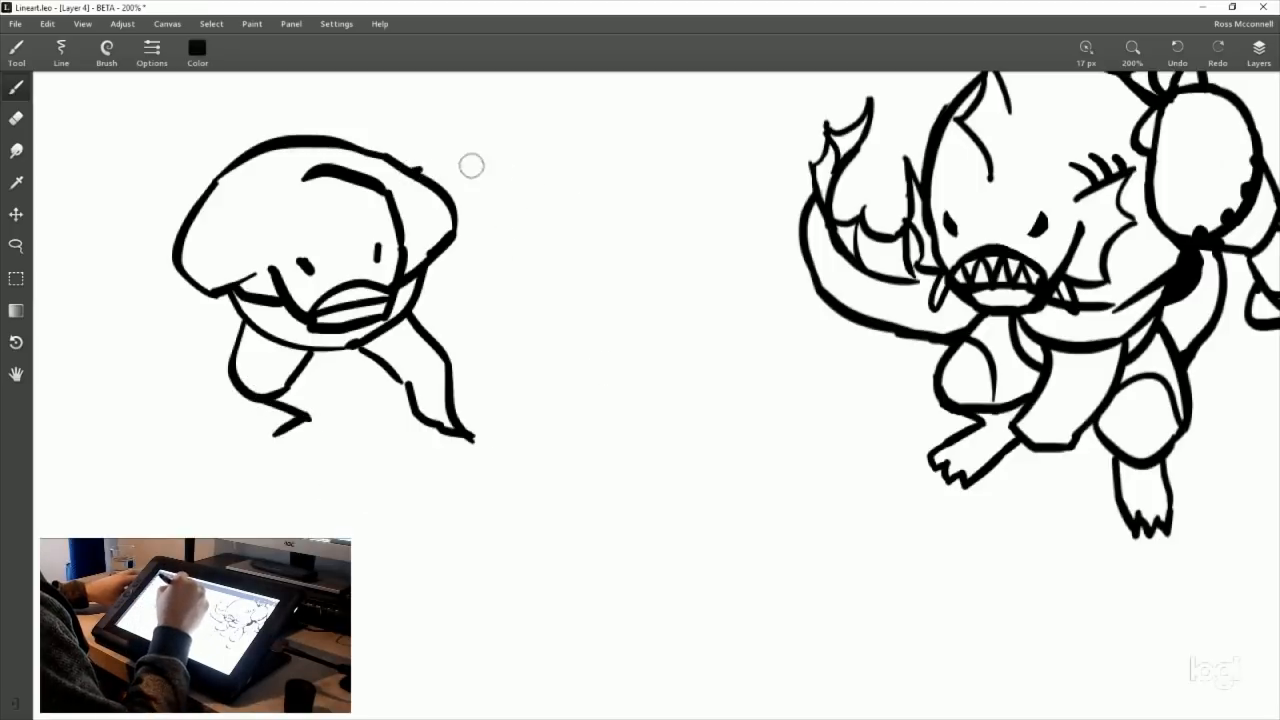
Step: Ink the right arm reaching outward from its shoulder and the left arm curving down beside the body
{"action": "mouse_move", "coordinate": [412, 165]}
{"action": "left_mouse_down"}
{"action": "mouse_move", "coordinate": [477, 169]}
{"action": "mouse_move", "coordinate": [557, 228]}
{"action": "left_mouse_up"}
{"action": "left_click_drag", "start_coordinate": [455, 229], "coordinate": [542, 240]}
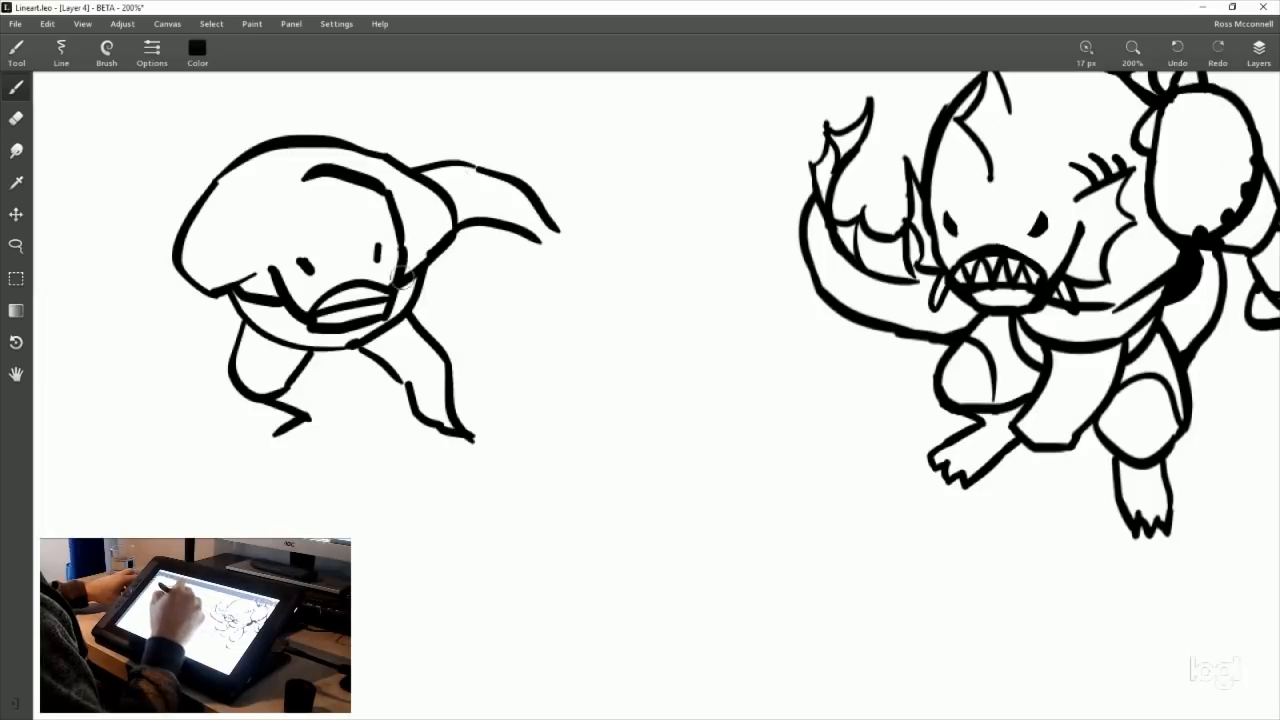
{"action": "mouse_move", "coordinate": [212, 196]}
{"action": "left_mouse_down"}
{"action": "mouse_move", "coordinate": [145, 285]}
{"action": "mouse_move", "coordinate": [150, 303]}
{"action": "left_mouse_up"}
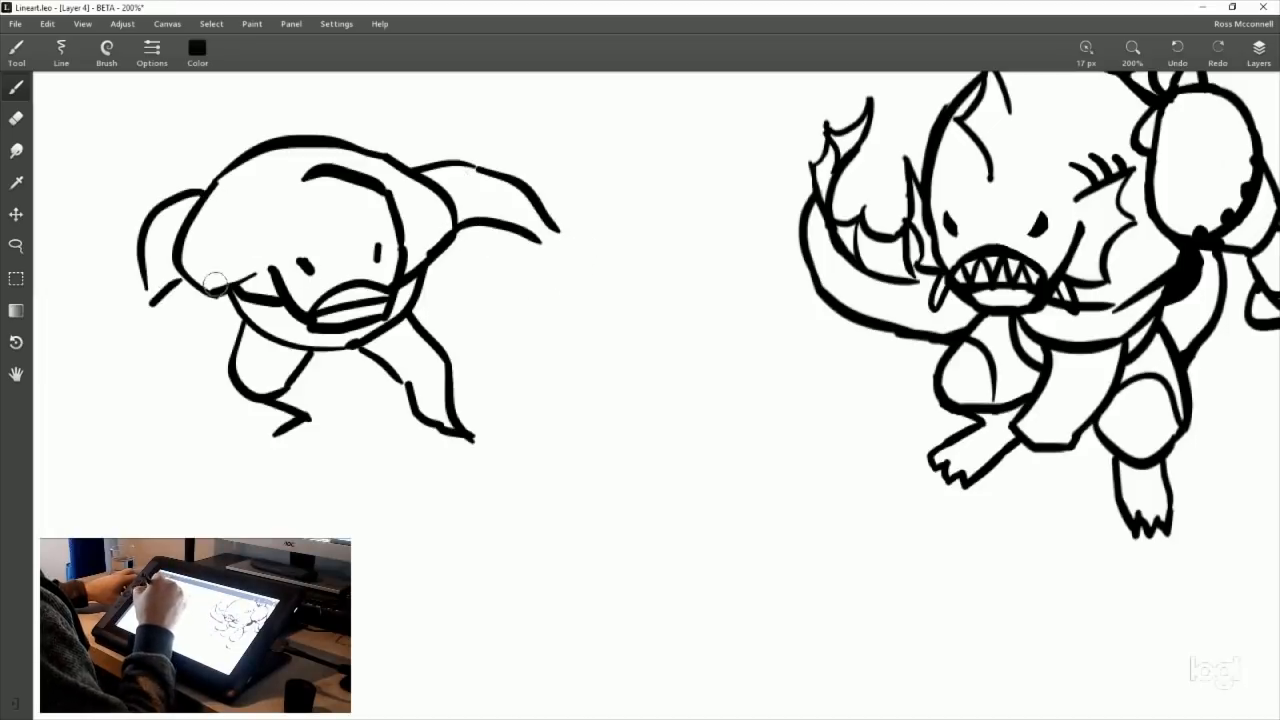
Step: Lasso the whole new fish-man sketch and transform it, making it slightly narrower and taller and nudging it into place
{"action": "mouse_move", "coordinate": [638, 348]}
{"action": "left_mouse_down"}
{"action": "mouse_move", "coordinate": [591, 394]}
{"action": "mouse_move", "coordinate": [663, 466]}
{"action": "mouse_move", "coordinate": [618, 462]}
{"action": "mouse_move", "coordinate": [630, 404]}
{"action": "left_mouse_up"}
{"action": "left_click", "coordinate": [16, 245]}
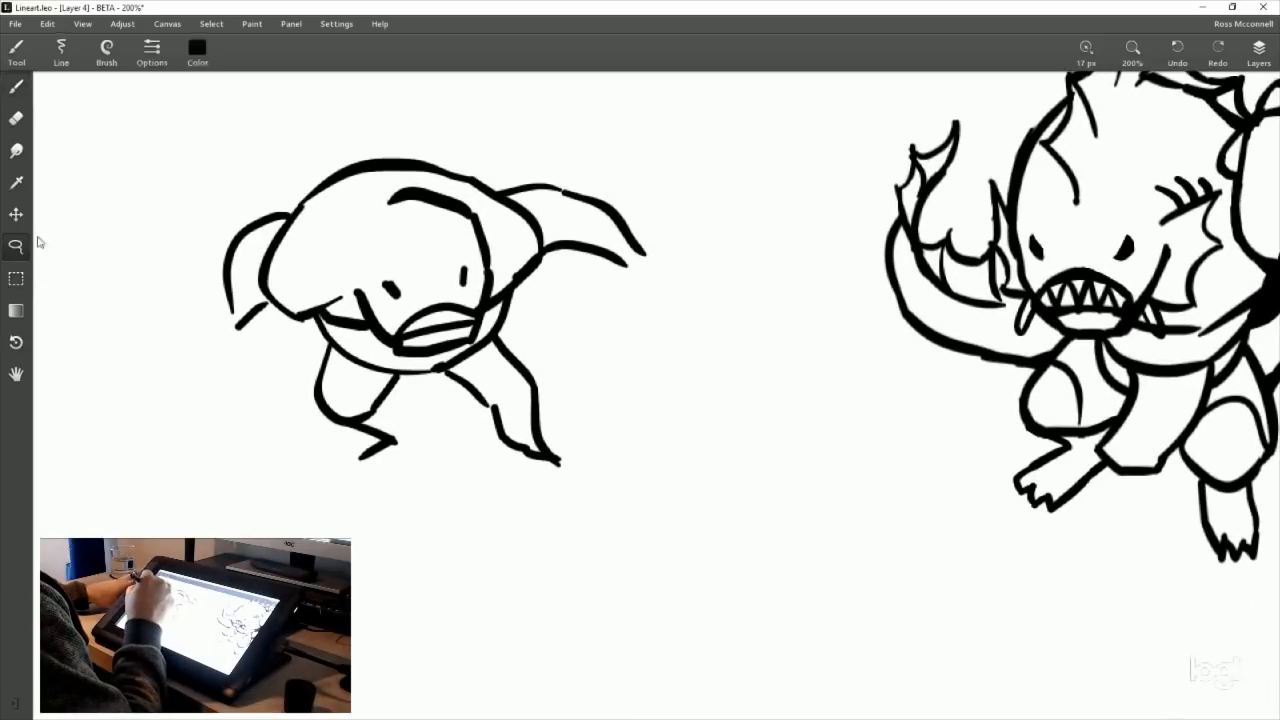
{"action": "mouse_move", "coordinate": [444, 503]}
{"action": "left_mouse_down"}
{"action": "mouse_move", "coordinate": [611, 131]}
{"action": "mouse_move", "coordinate": [346, 523]}
{"action": "mouse_move", "coordinate": [444, 510]}
{"action": "left_mouse_up"}
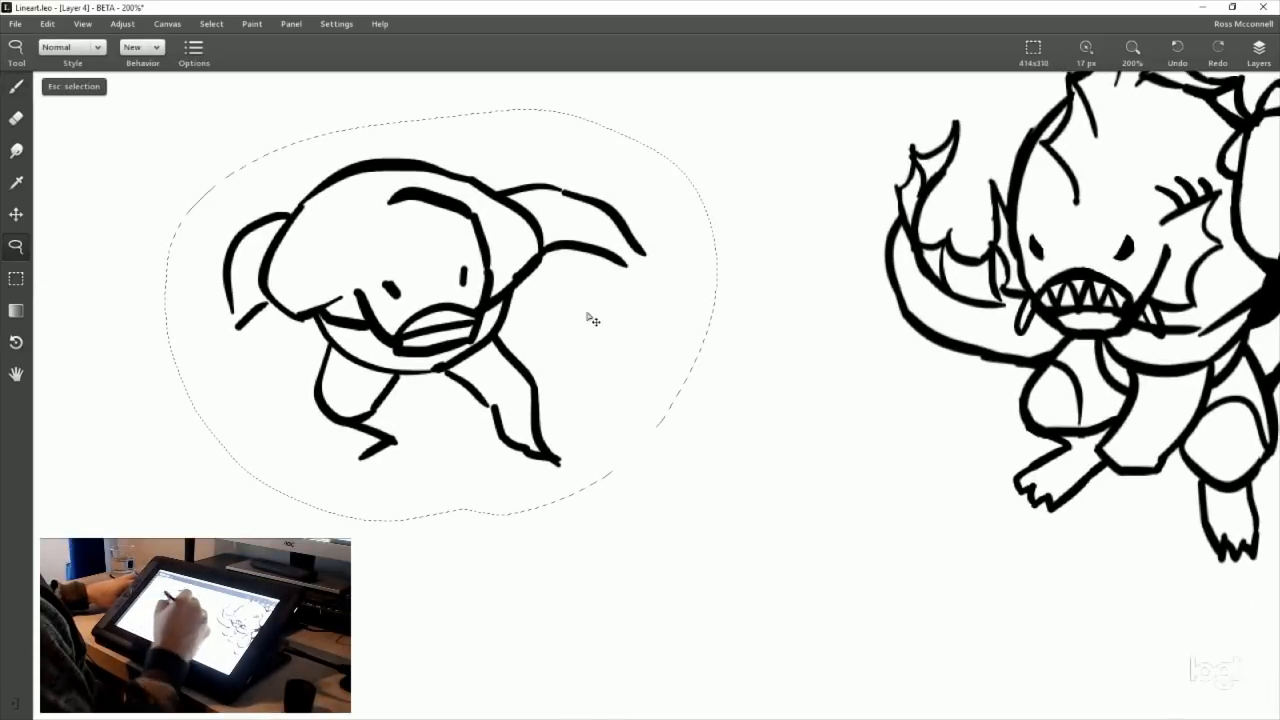
{"action": "key", "text": "ctrl+t"}
{"action": "mouse_move", "coordinate": [717, 311]}
{"action": "left_mouse_down"}
{"action": "mouse_move", "coordinate": [661, 329]}
{"action": "mouse_move", "coordinate": [694, 329]}
{"action": "left_mouse_up"}
{"action": "left_click_drag", "start_coordinate": [693, 107], "coordinate": [680, 72]}
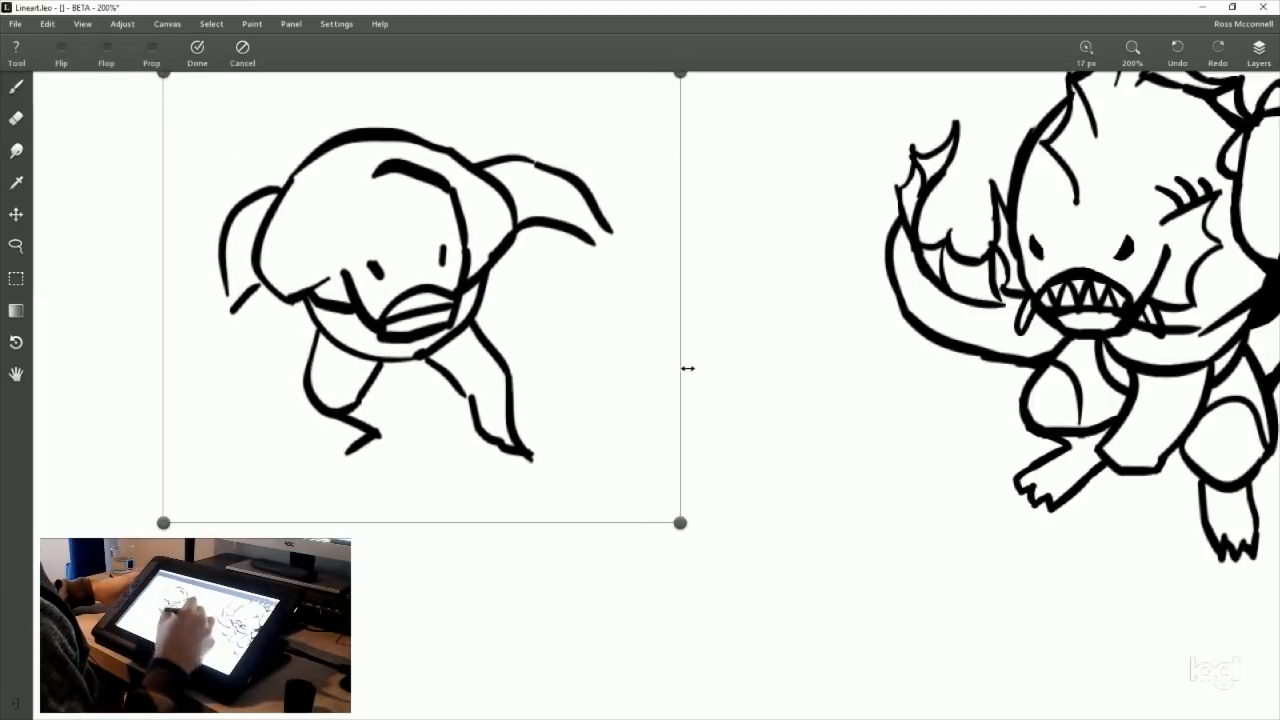
{"action": "left_click_drag", "start_coordinate": [560, 383], "coordinate": [600, 393]}
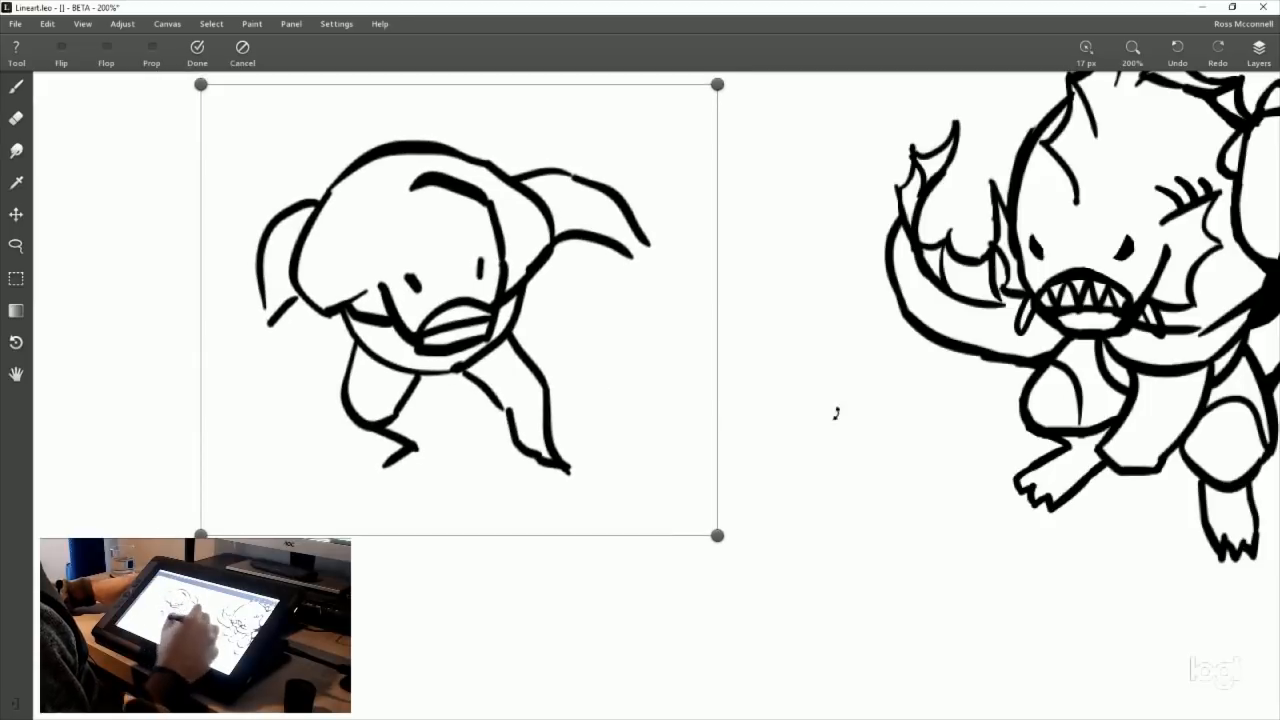
Step: Enlarge the sketch and place it between the hooded and skull-faced characters to match its scale to theirs
{"action": "scroll", "coordinate": [834, 414], "scroll_direction": "right", "scroll_amount": 3}
{"action": "scroll", "coordinate": [834, 414], "scroll_direction": "up", "scroll_amount": 1}
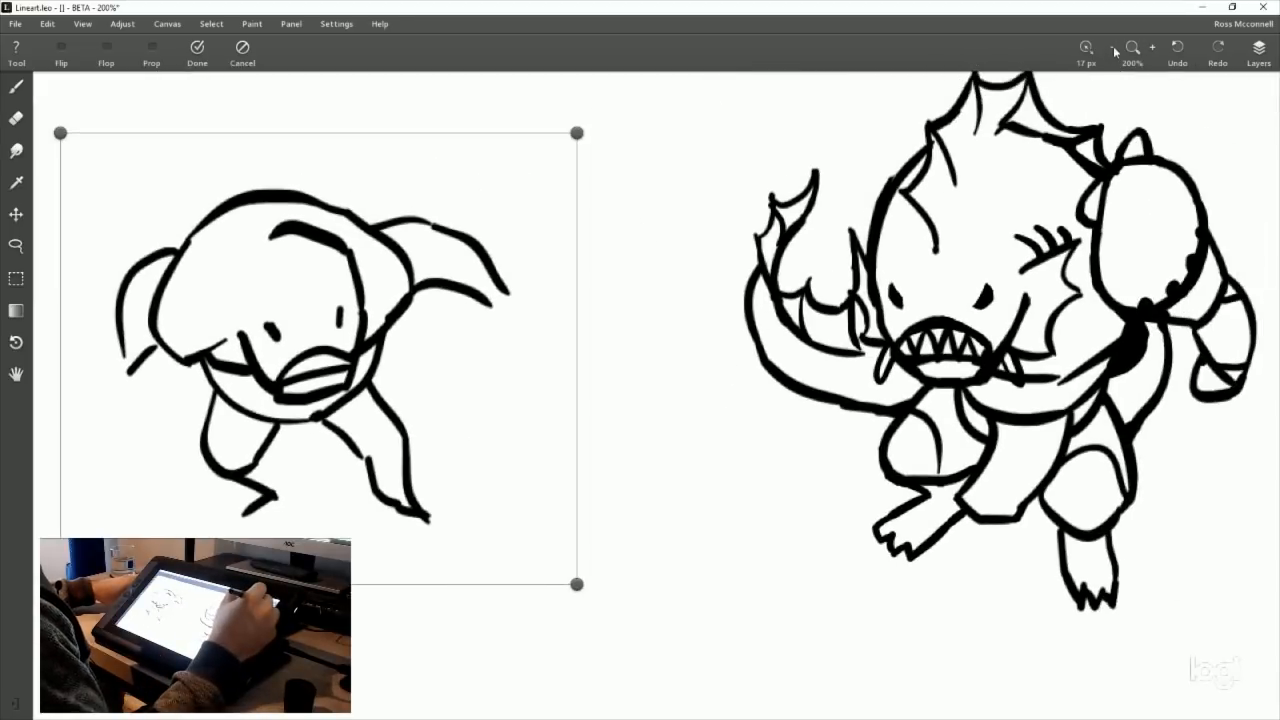
{"action": "left_click", "coordinate": [1114, 49]}
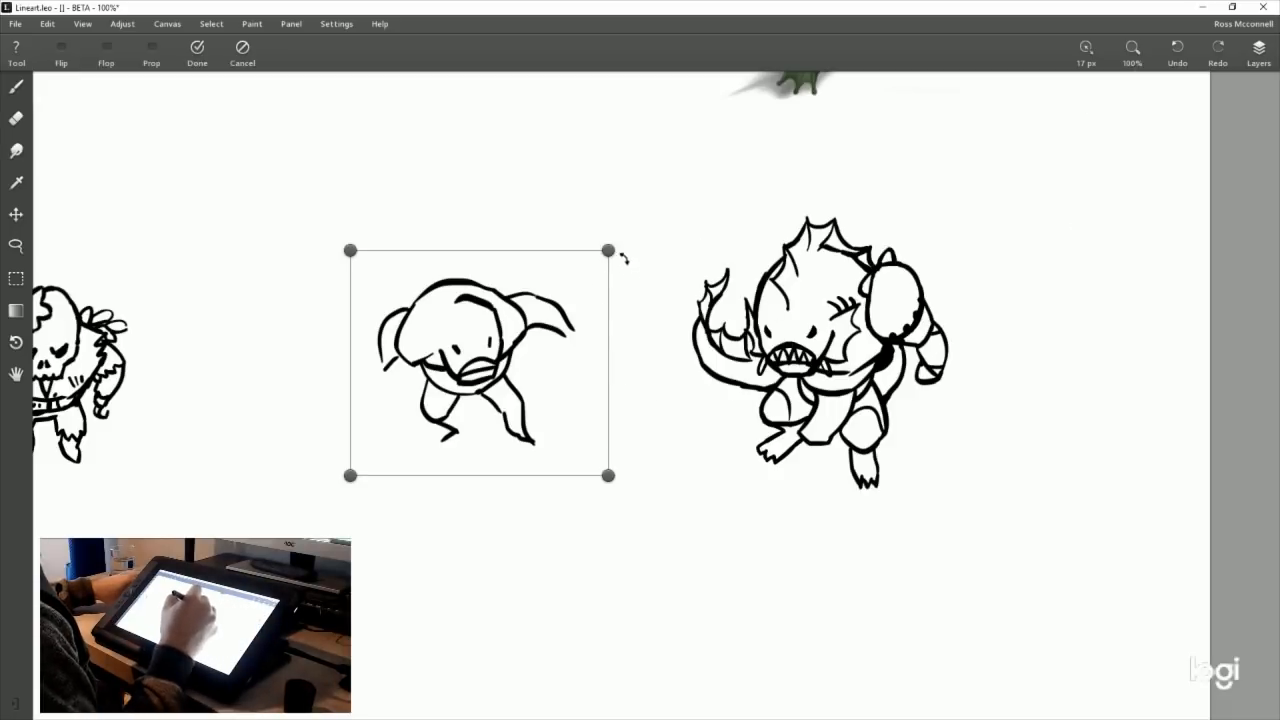
{"action": "left_click_drag", "start_coordinate": [608, 250], "coordinate": [628, 220]}
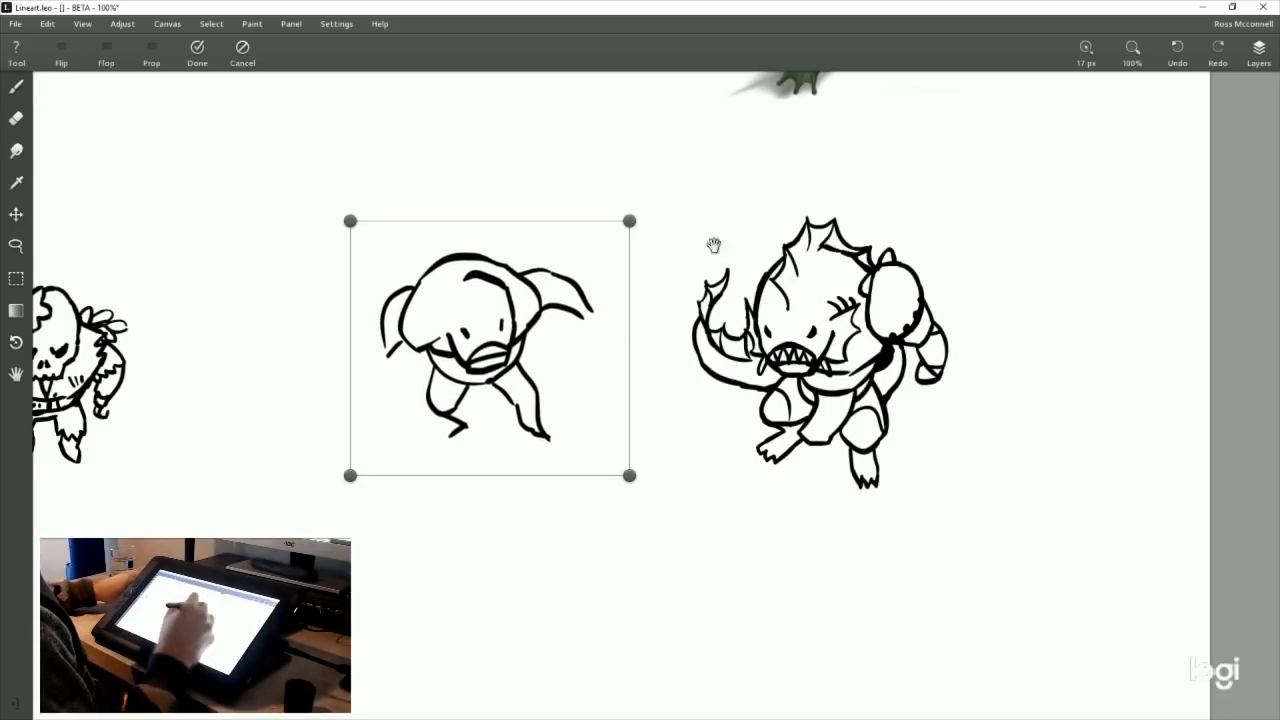
{"action": "mouse_move", "coordinate": [714, 246]}
{"action": "left_mouse_down"}
{"action": "mouse_move", "coordinate": [797, 524]}
{"action": "mouse_move", "coordinate": [783, 349]}
{"action": "mouse_move", "coordinate": [900, 420]}
{"action": "mouse_move", "coordinate": [774, 209]}
{"action": "mouse_move", "coordinate": [707, 208]}
{"action": "mouse_move", "coordinate": [697, 183]}
{"action": "left_mouse_up"}
{"action": "mouse_move", "coordinate": [285, 507]}
{"action": "left_mouse_down"}
{"action": "mouse_move", "coordinate": [446, 517]}
{"action": "mouse_move", "coordinate": [762, 486]}
{"action": "left_mouse_up"}
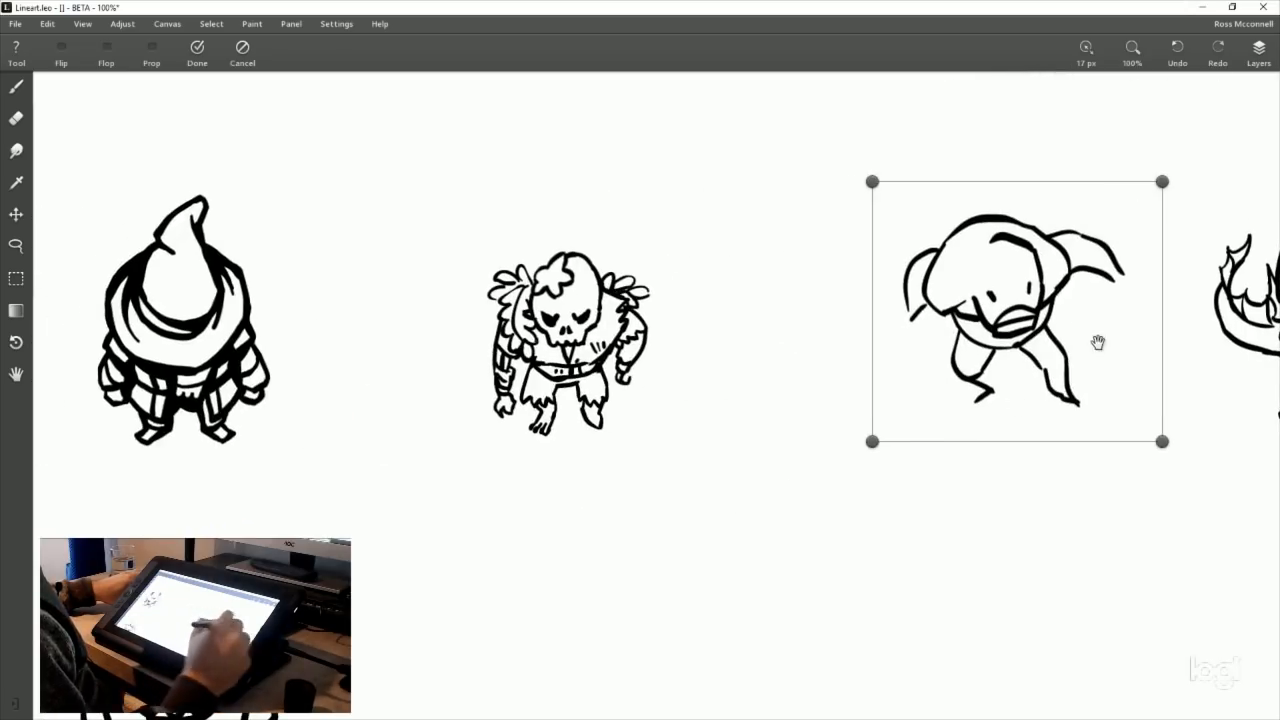
{"action": "left_click_drag", "start_coordinate": [1046, 314], "coordinate": [409, 346]}
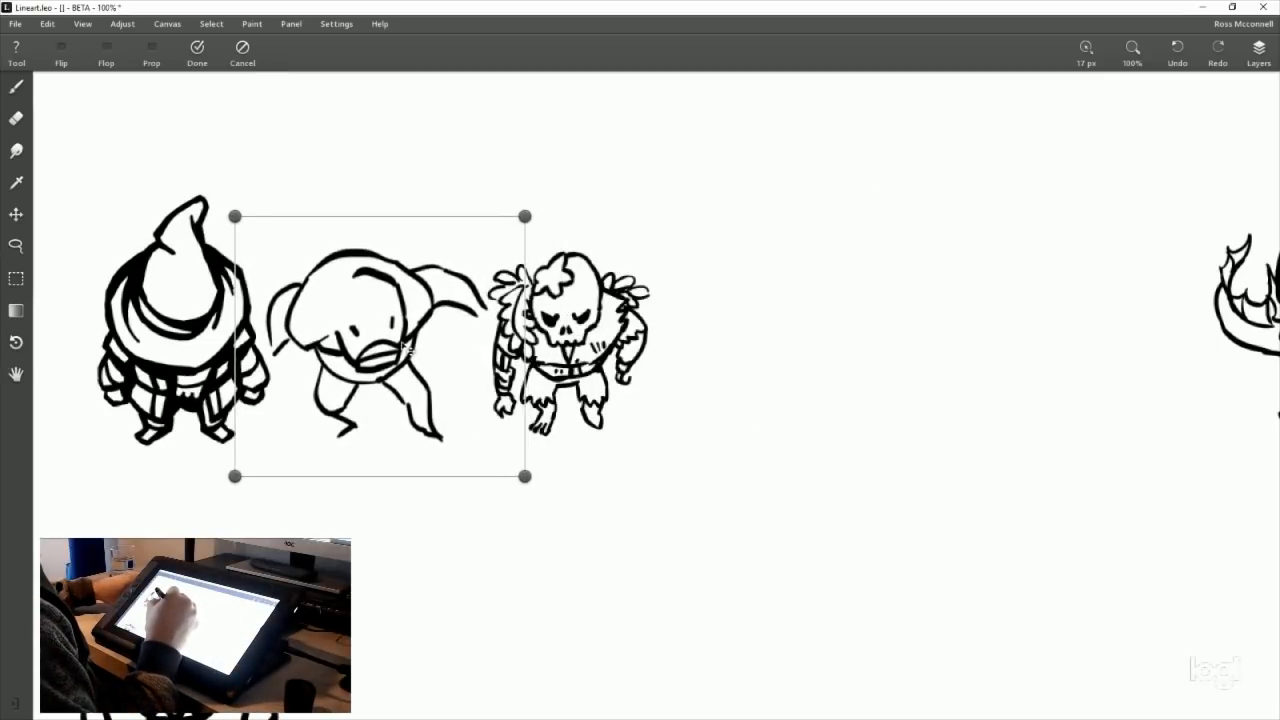
{"action": "mouse_move", "coordinate": [525, 214]}
{"action": "left_mouse_down"}
{"action": "mouse_move", "coordinate": [543, 160]}
{"action": "mouse_move", "coordinate": [546, 170]}
{"action": "left_mouse_up"}
Step: Move the enlarged sketch back beside the finished fish-man and apply the transform
{"action": "mouse_move", "coordinate": [405, 362]}
{"action": "left_mouse_down"}
{"action": "mouse_move", "coordinate": [787, 323]}
{"action": "mouse_move", "coordinate": [1064, 358]}
{"action": "mouse_move", "coordinate": [1066, 375]}
{"action": "left_mouse_up"}
{"action": "left_click_drag", "start_coordinate": [737, 406], "coordinate": [280, 413]}
{"action": "left_click_drag", "start_coordinate": [773, 393], "coordinate": [716, 397]}
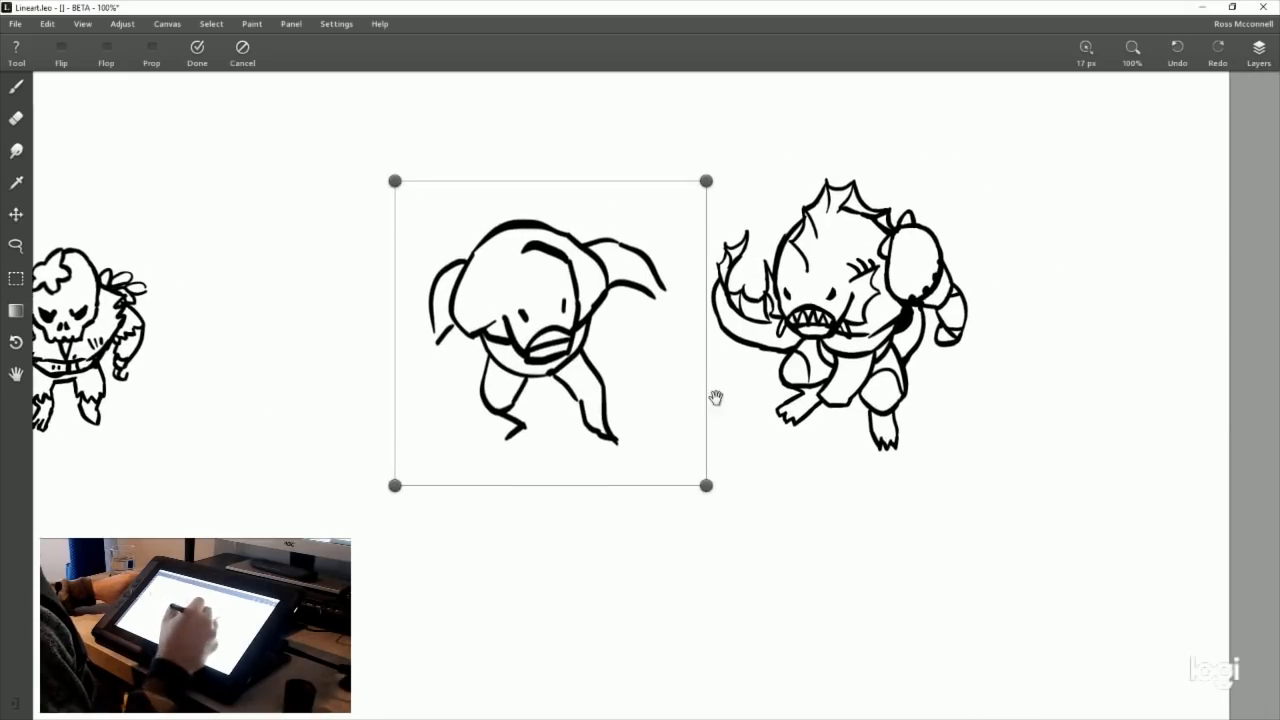
{"action": "left_click_drag", "start_coordinate": [578, 397], "coordinate": [513, 383]}
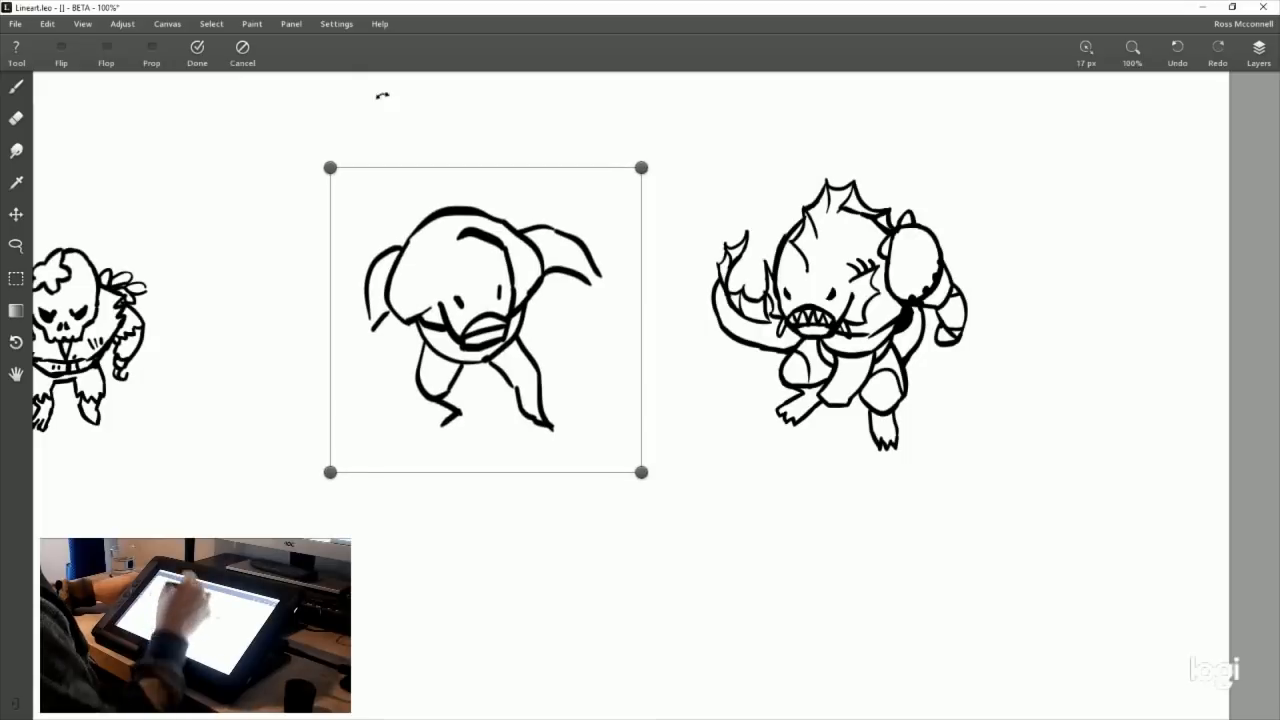
{"action": "left_click", "coordinate": [199, 49]}
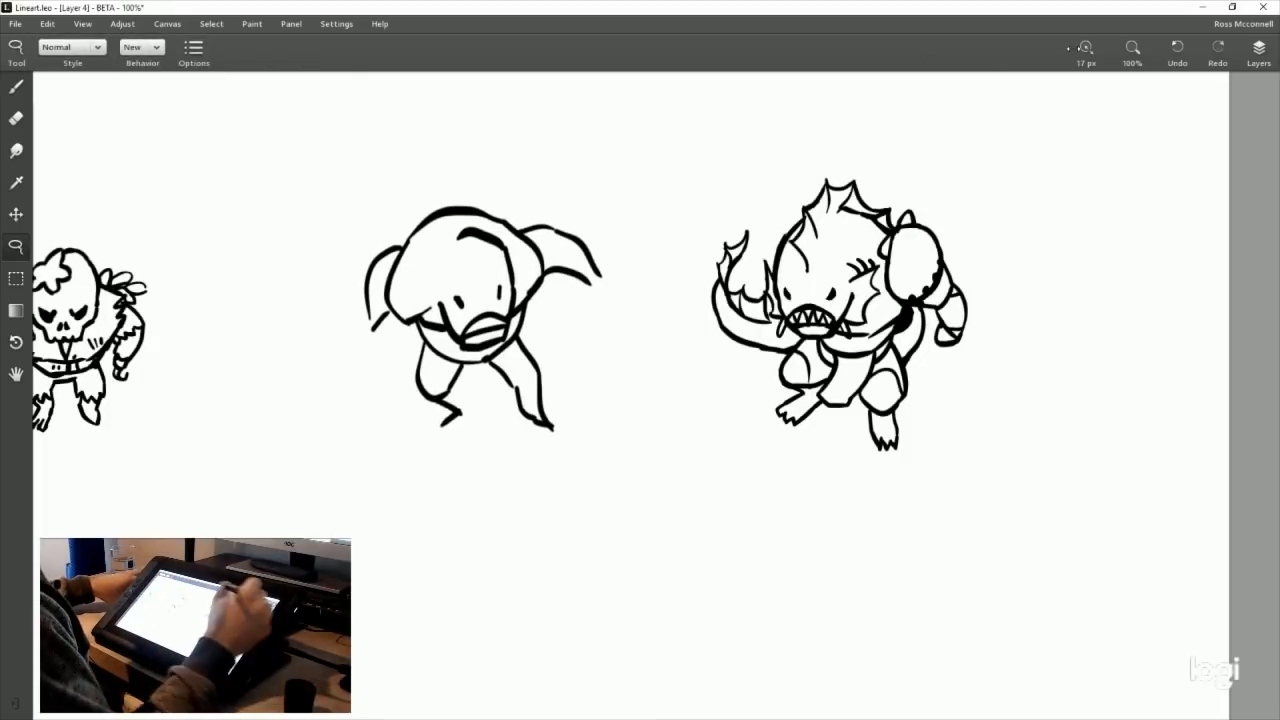
Step: Erase both eyes of the new fish-man and clean up the left corner of its mouth with the eraser
{"action": "left_click", "coordinate": [1145, 47]}
{"action": "left_click_drag", "start_coordinate": [443, 281], "coordinate": [711, 378]}
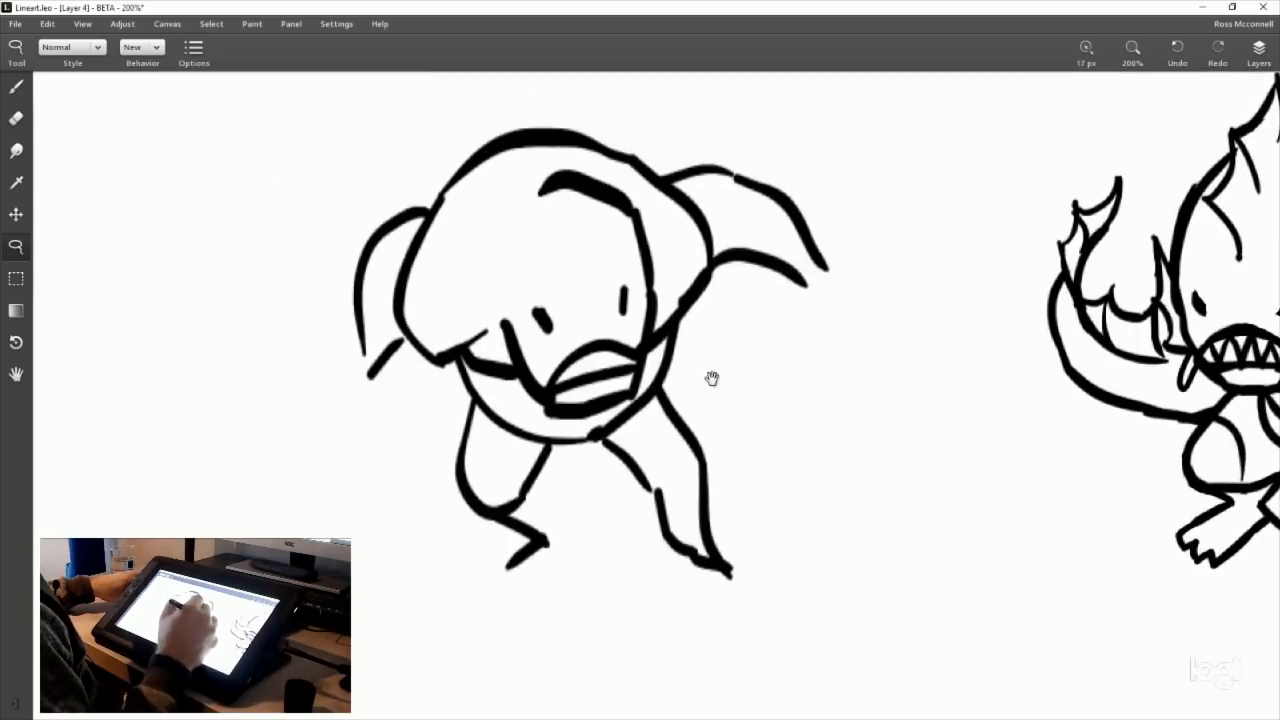
{"action": "left_click", "coordinate": [22, 87]}
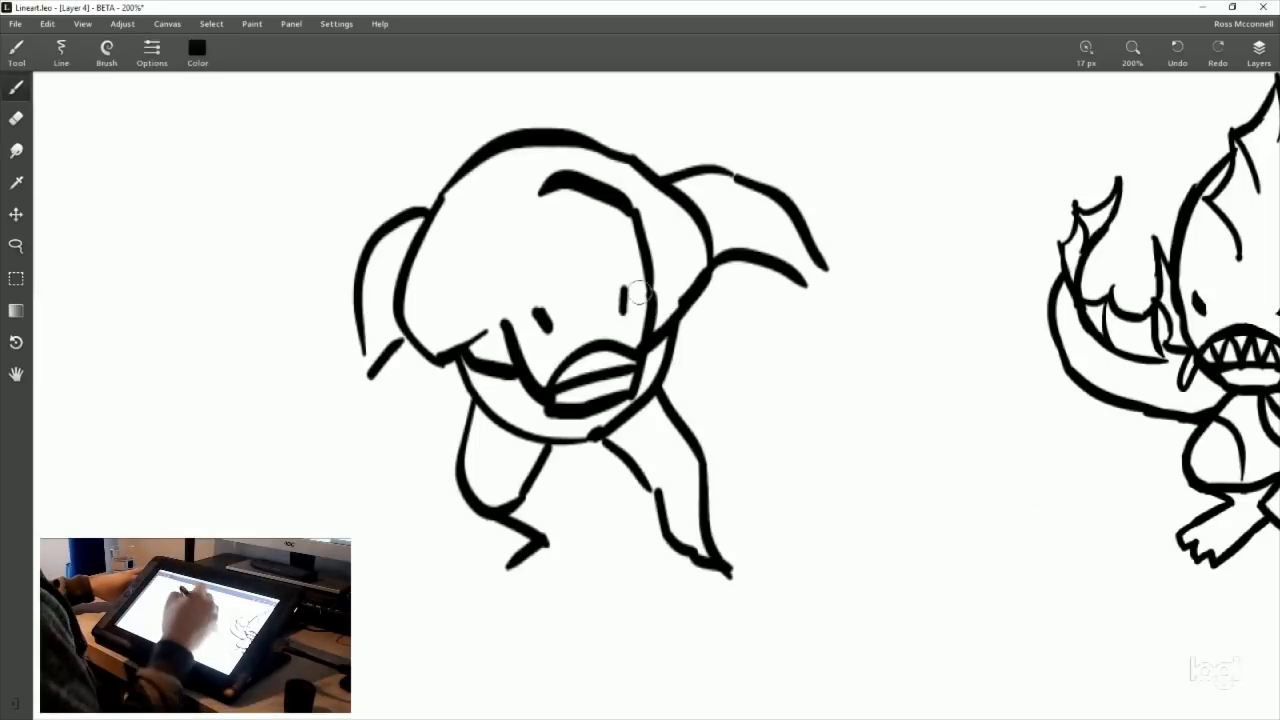
{"action": "left_click", "coordinate": [16, 118]}
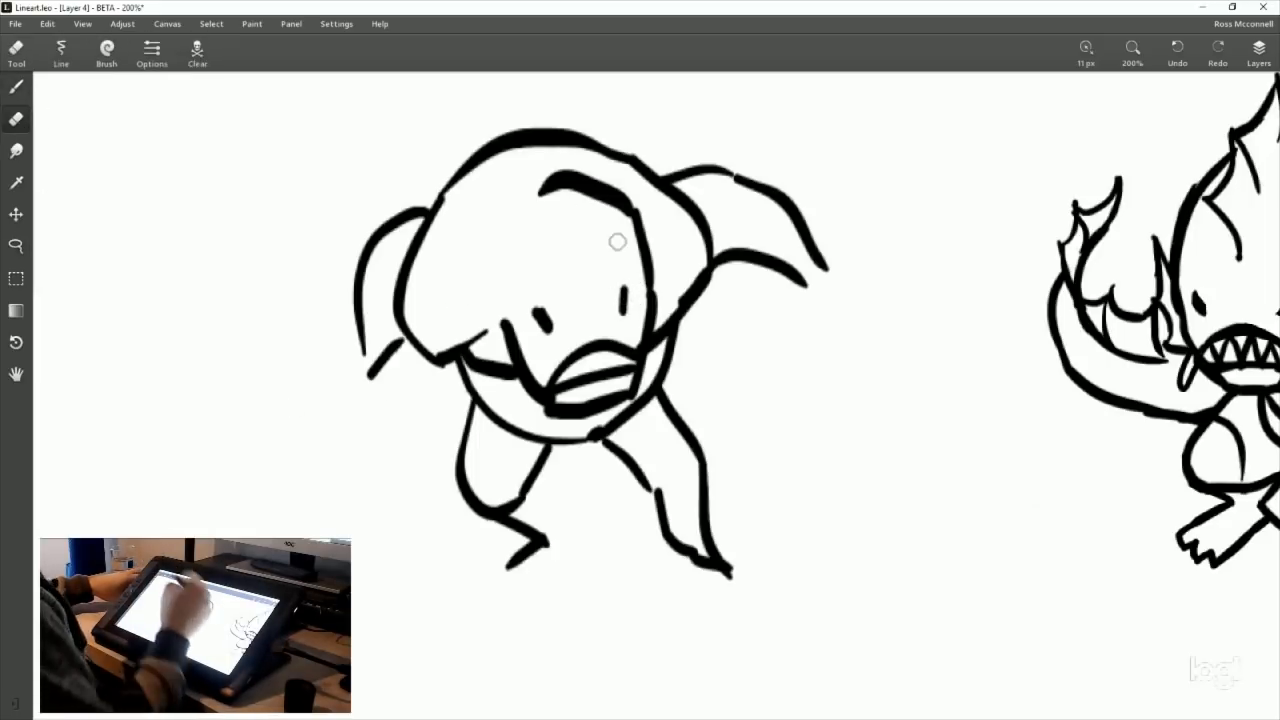
{"action": "left_click_drag", "start_coordinate": [620, 288], "coordinate": [620, 308]}
{"action": "left_click_drag", "start_coordinate": [540, 308], "coordinate": [549, 320]}
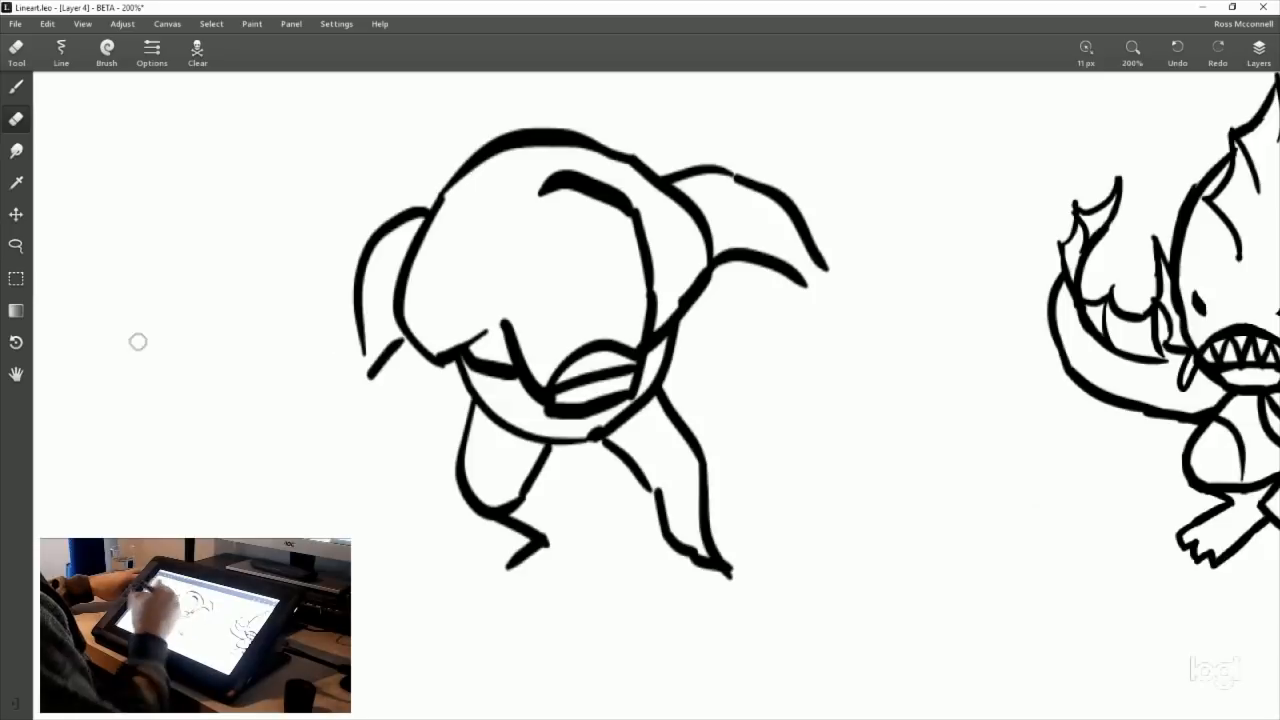
{"action": "mouse_move", "coordinate": [552, 385]}
{"action": "left_mouse_down"}
{"action": "mouse_move", "coordinate": [585, 354]}
{"action": "mouse_move", "coordinate": [549, 390]}
{"action": "left_mouse_up"}
{"action": "left_click", "coordinate": [16, 87]}
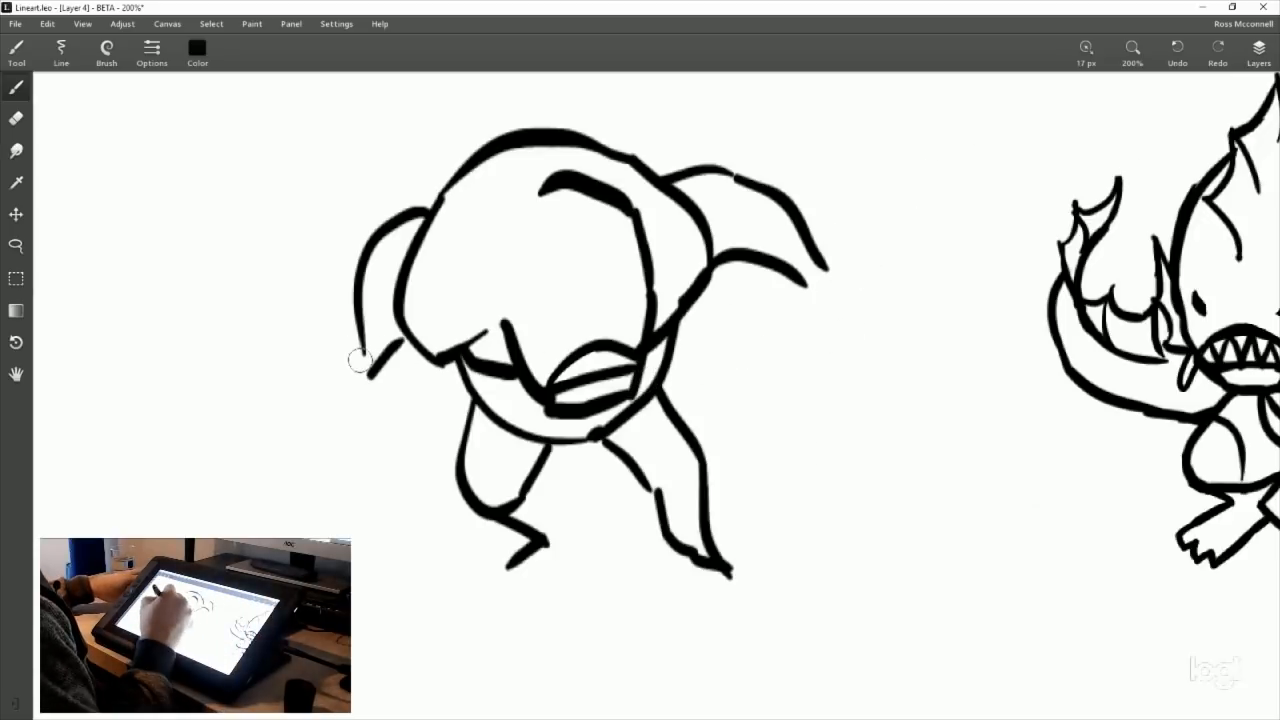
{"action": "mouse_move", "coordinate": [363, 346]}
{"action": "left_mouse_down"}
{"action": "mouse_move", "coordinate": [349, 391]}
{"action": "mouse_move", "coordinate": [365, 396]}
{"action": "mouse_move", "coordinate": [382, 368]}
{"action": "left_mouse_up"}
{"action": "key", "text": "ctrl+z"}
{"action": "key", "text": "ctrl+z"}
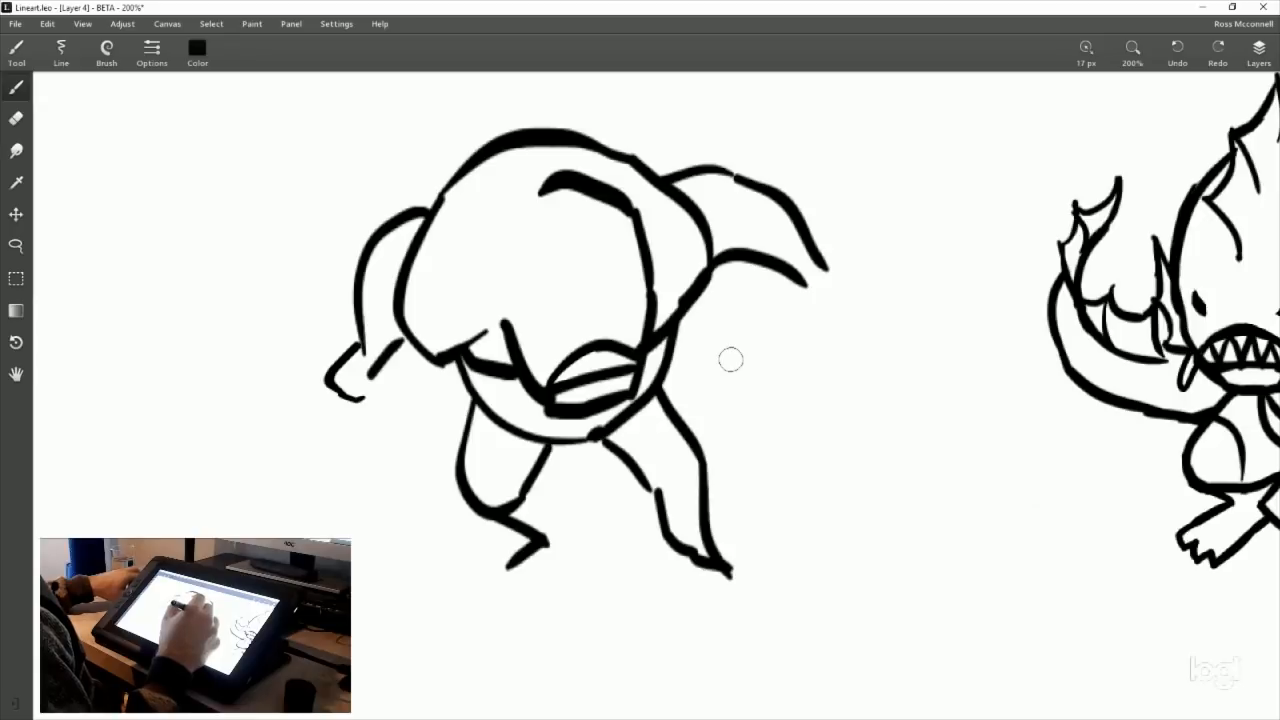
{"action": "key", "text": "ctrl+z"}
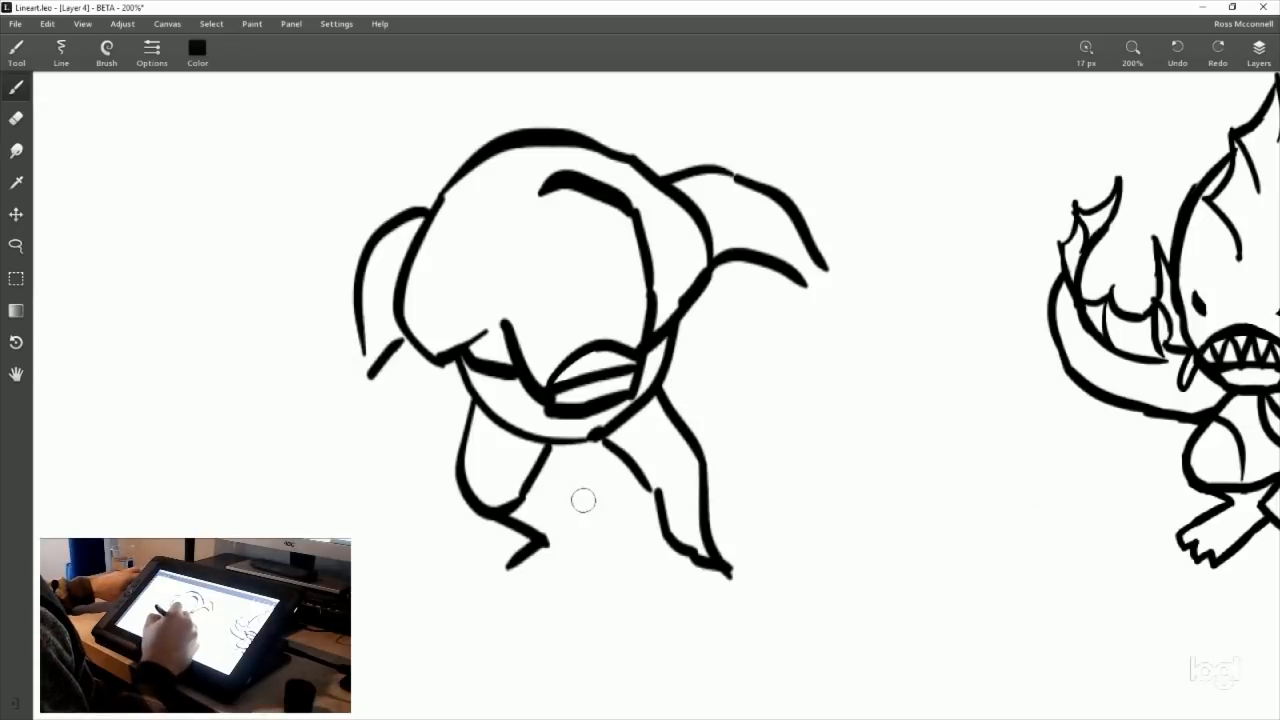
Step: Ink the first lines of a new foot on the new fish-man's left-hand leg and erase its old zigzag foot
{"action": "key", "text": "z"}
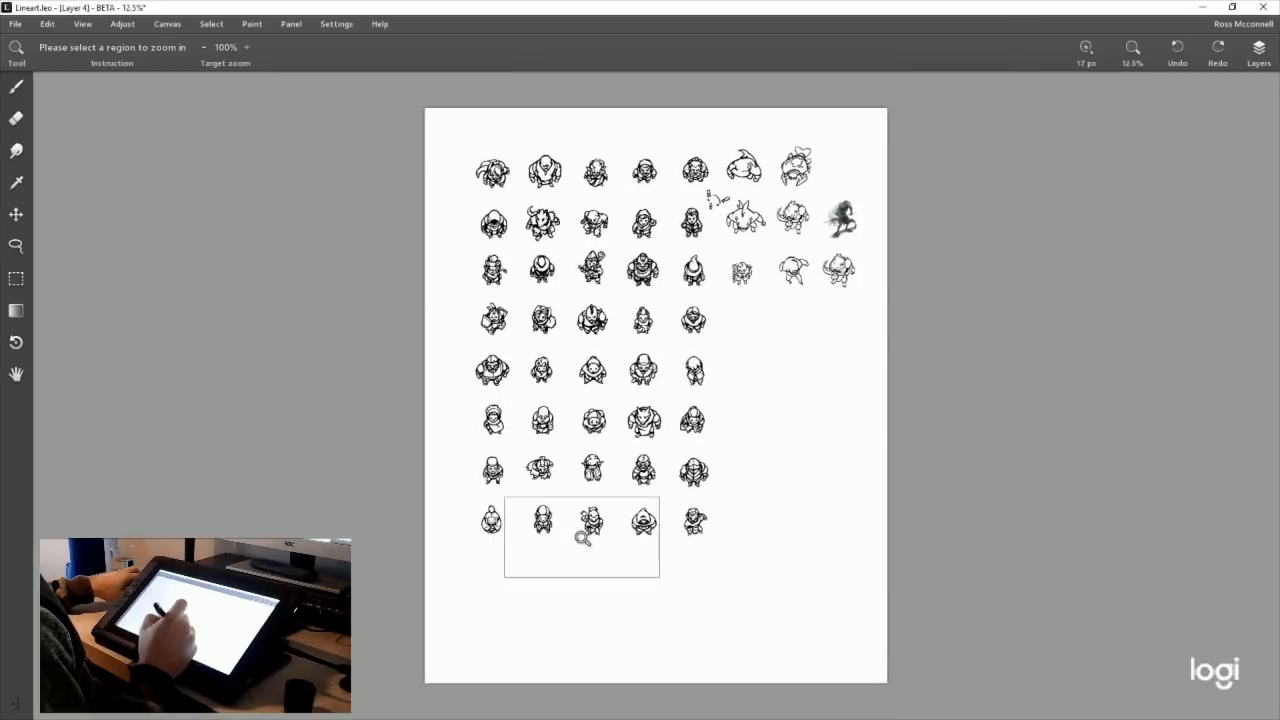
{"action": "left_click", "coordinate": [803, 273]}
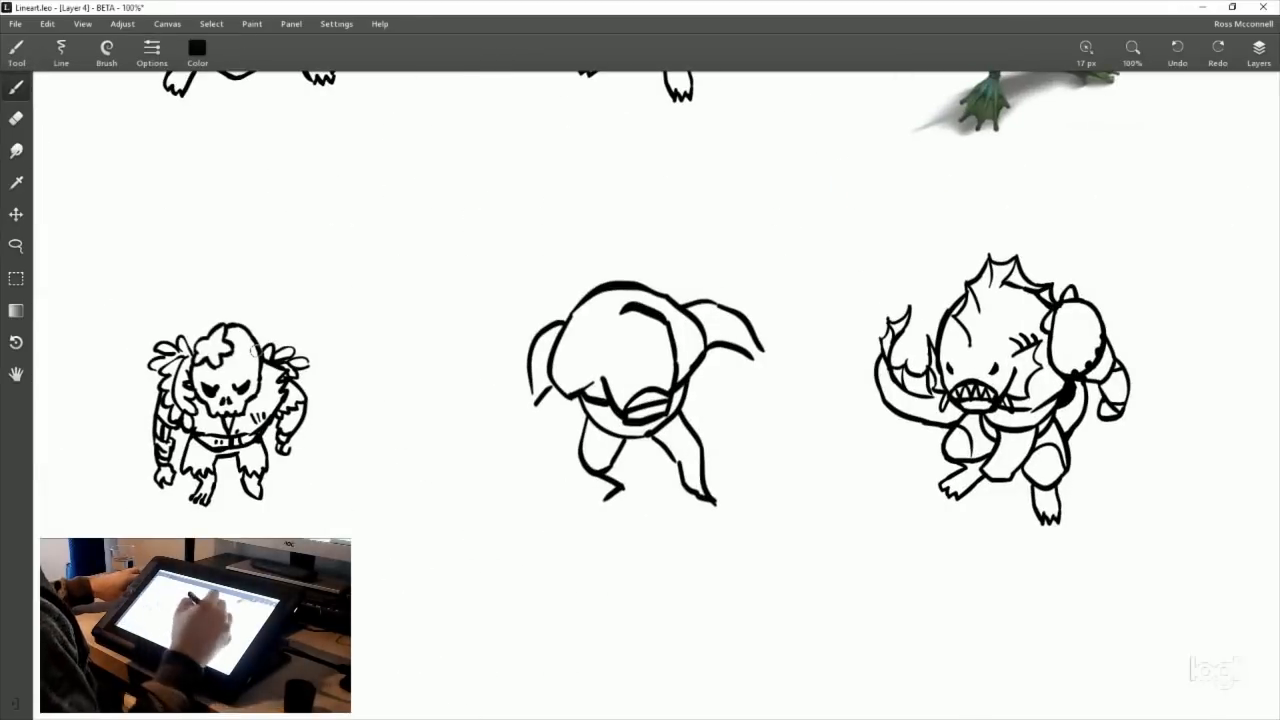
{"action": "left_click", "coordinate": [1154, 49]}
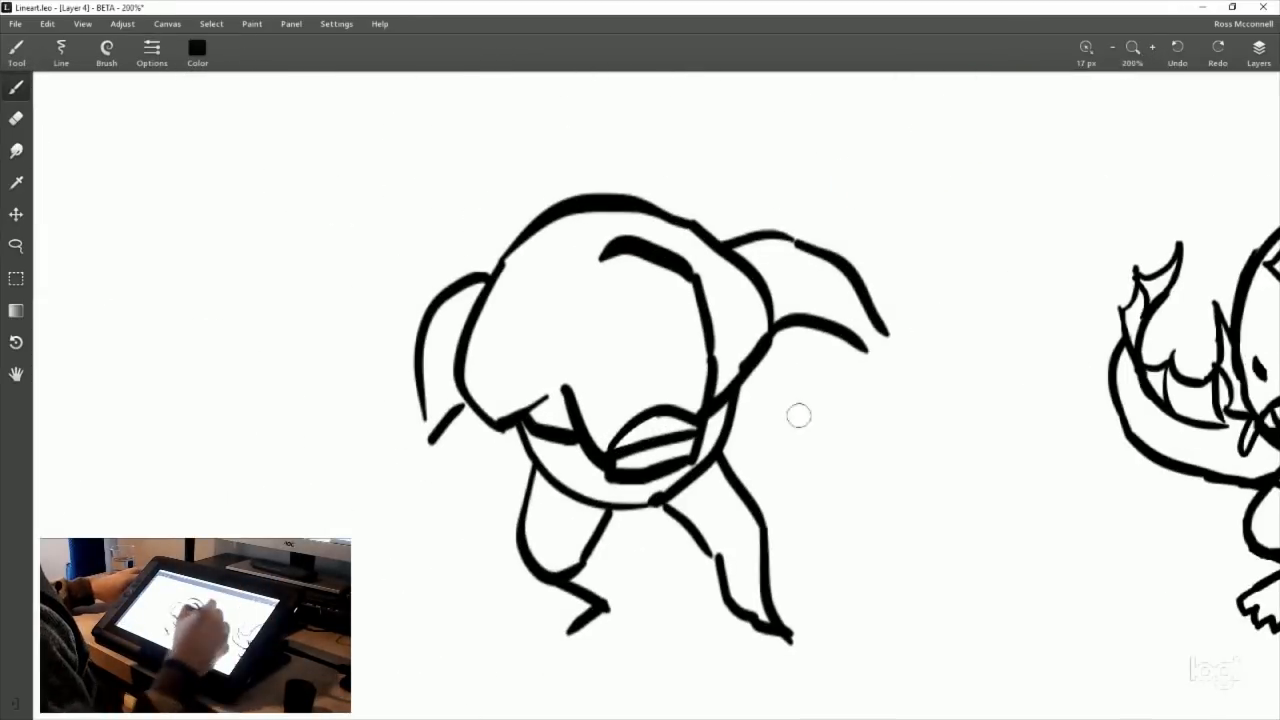
{"action": "left_click_drag", "start_coordinate": [831, 500], "coordinate": [683, 380]}
{"action": "mouse_move", "coordinate": [501, 484]}
{"action": "left_mouse_down"}
{"action": "mouse_move", "coordinate": [554, 478]}
{"action": "mouse_move", "coordinate": [532, 442]}
{"action": "mouse_move", "coordinate": [563, 480]}
{"action": "left_mouse_up"}
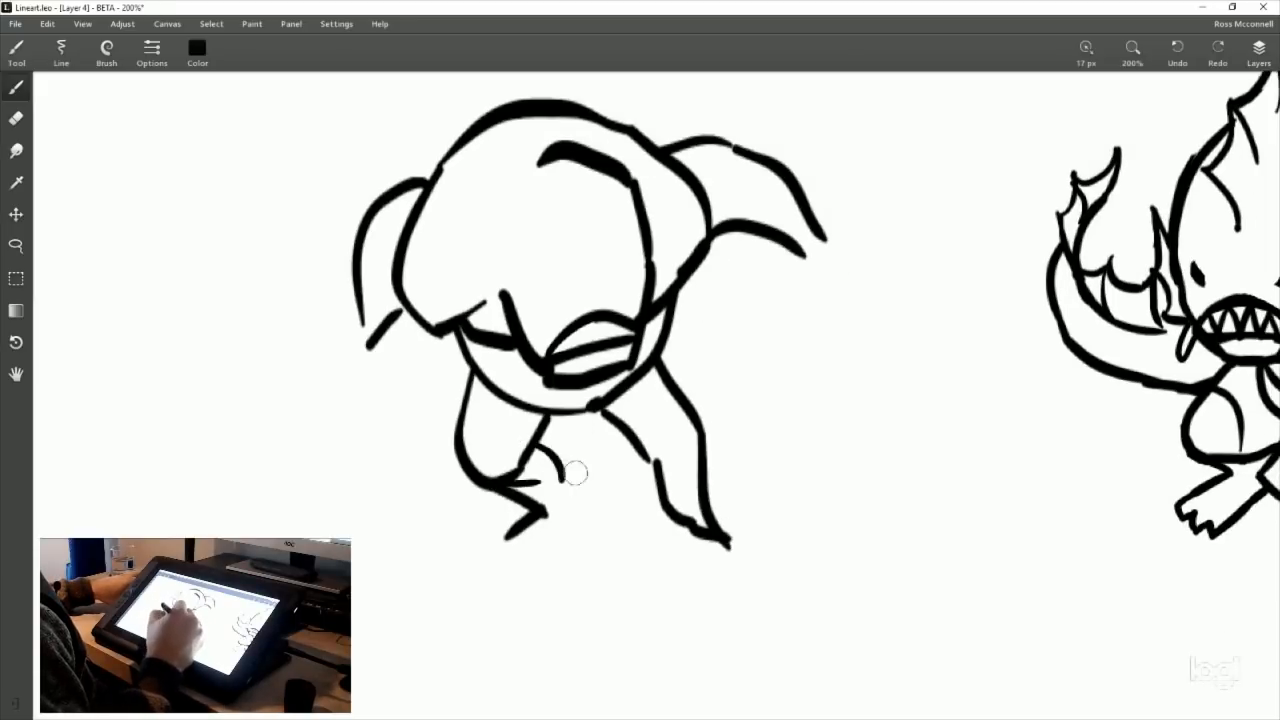
{"action": "left_click", "coordinate": [16, 118]}
{"action": "mouse_move", "coordinate": [545, 512]}
{"action": "left_mouse_down"}
{"action": "mouse_move", "coordinate": [502, 548]}
{"action": "mouse_move", "coordinate": [494, 510]}
{"action": "left_mouse_up"}
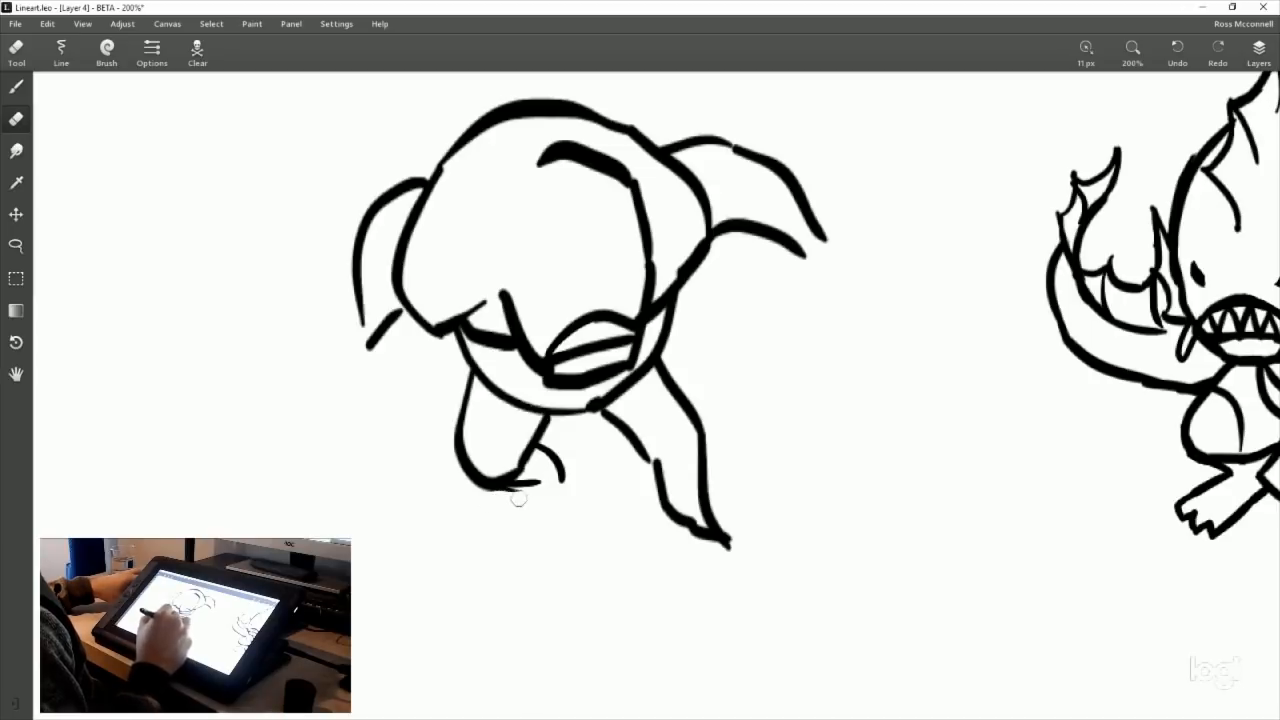
Step: Close the outline of the new pointed foot with the brush and draw a curved line across the other leg's shin
{"action": "left_click", "coordinate": [16, 86]}
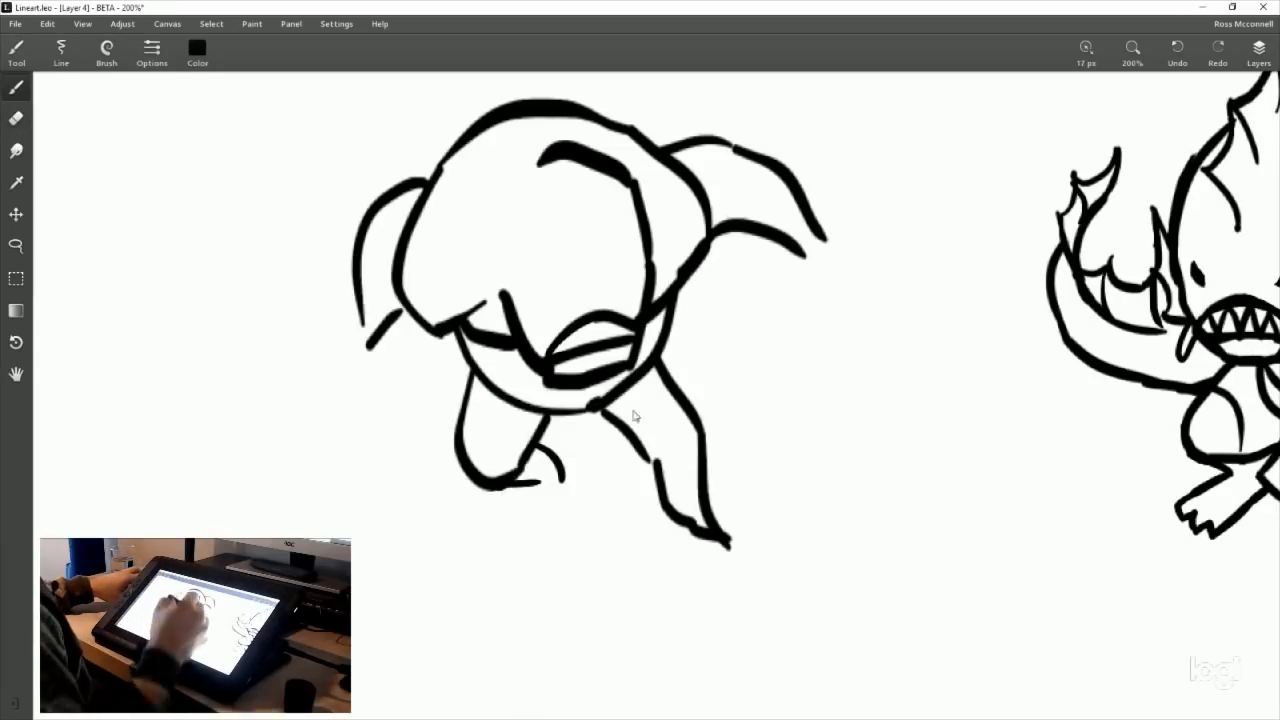
{"action": "mouse_move", "coordinate": [512, 484]}
{"action": "left_mouse_down"}
{"action": "mouse_move", "coordinate": [599, 477]}
{"action": "mouse_move", "coordinate": [526, 491]}
{"action": "mouse_move", "coordinate": [507, 517]}
{"action": "mouse_move", "coordinate": [556, 488]}
{"action": "left_mouse_up"}
{"action": "key", "text": "ctrl+z"}
{"action": "key", "text": "ctrl+z"}
{"action": "key", "text": "ctrl+z"}
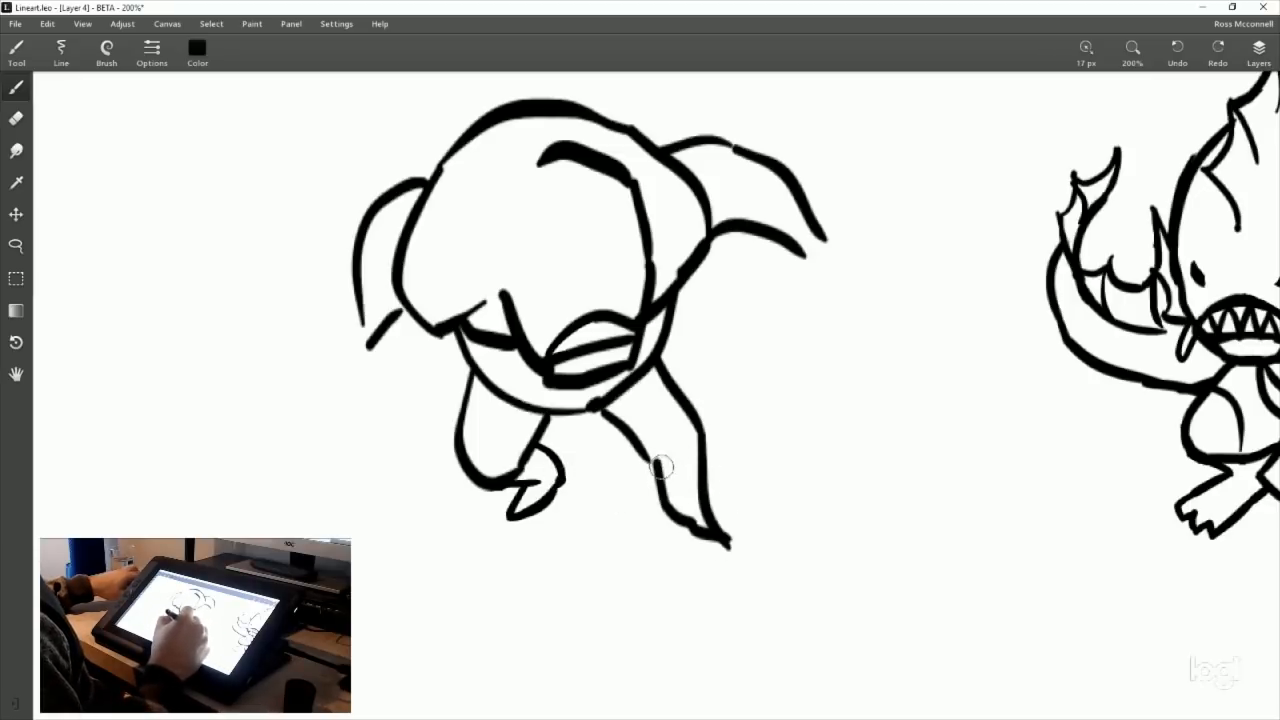
{"action": "left_click_drag", "start_coordinate": [652, 470], "coordinate": [697, 446]}
{"action": "key", "text": "ctrl+z"}
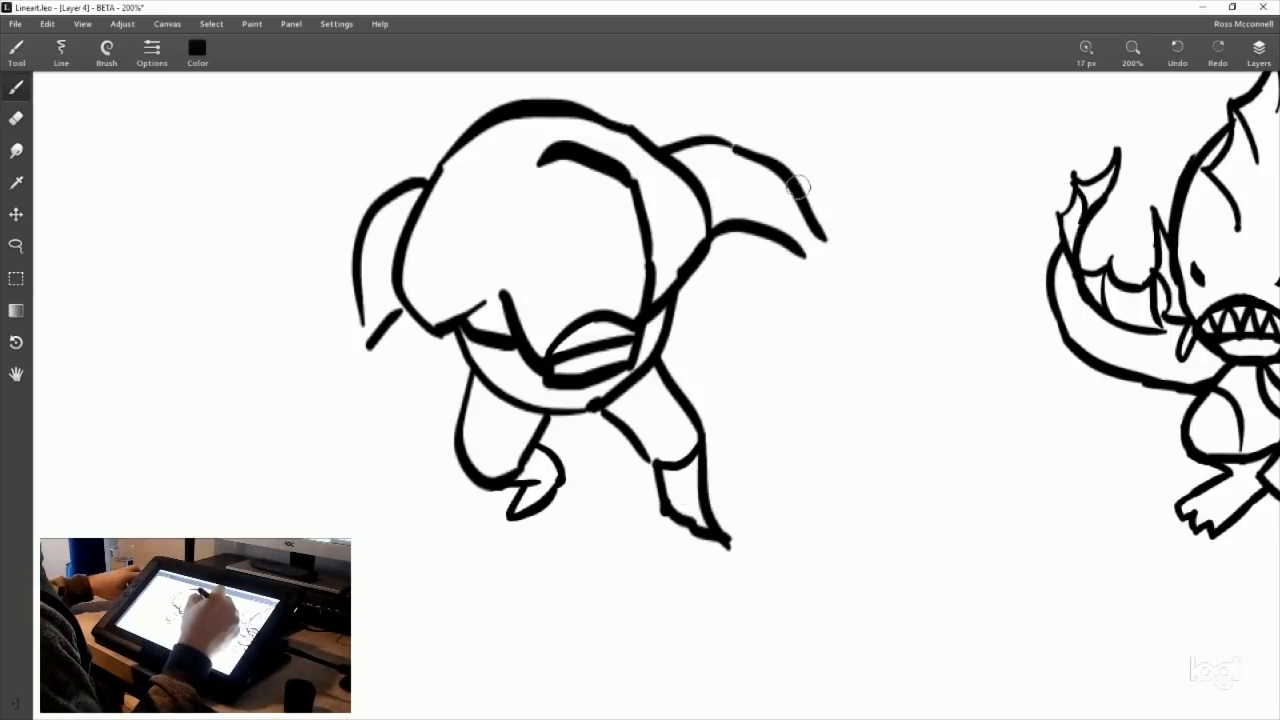
Step: Ink a curved elbow line with a short branch across the raised right-hand arm and draw a curled hand at its end
{"action": "mouse_move", "coordinate": [1009, 505]}
{"action": "left_mouse_down"}
{"action": "mouse_move", "coordinate": [796, 487]}
{"action": "mouse_move", "coordinate": [936, 547]}
{"action": "left_mouse_up"}
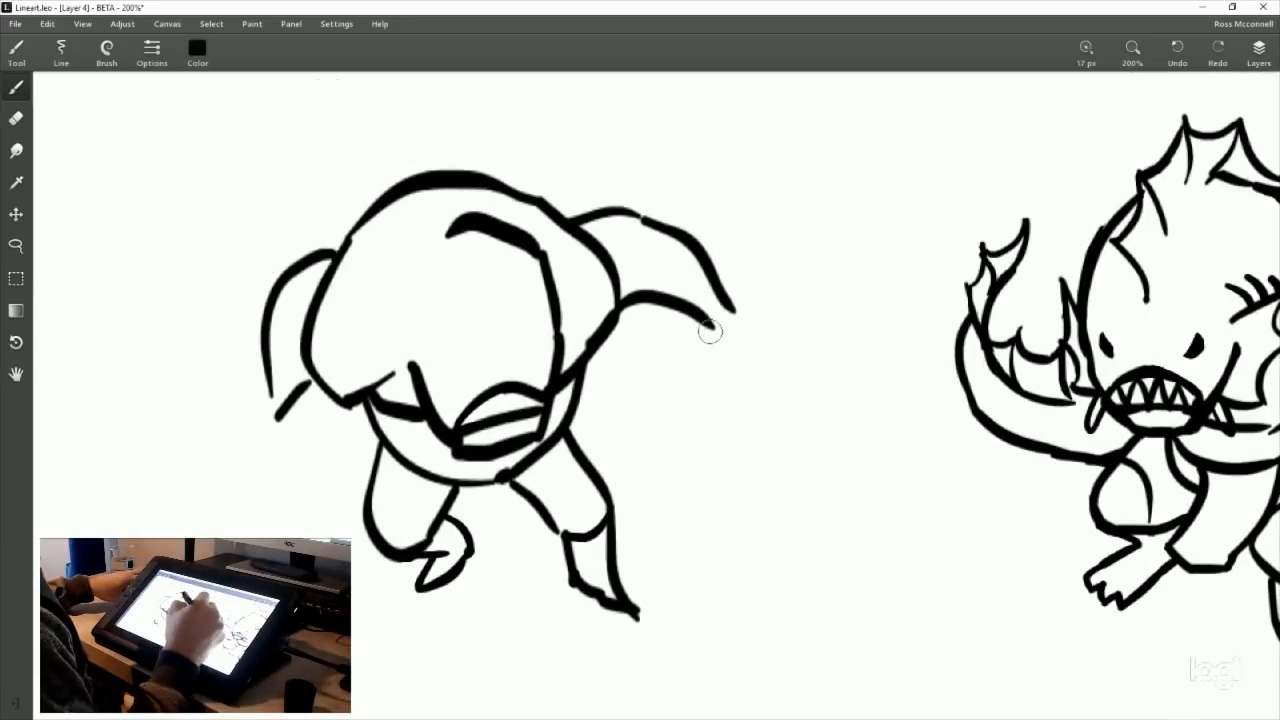
{"action": "left_click_drag", "start_coordinate": [645, 224], "coordinate": [665, 292]}
{"action": "key", "text": "ctrl+z"}
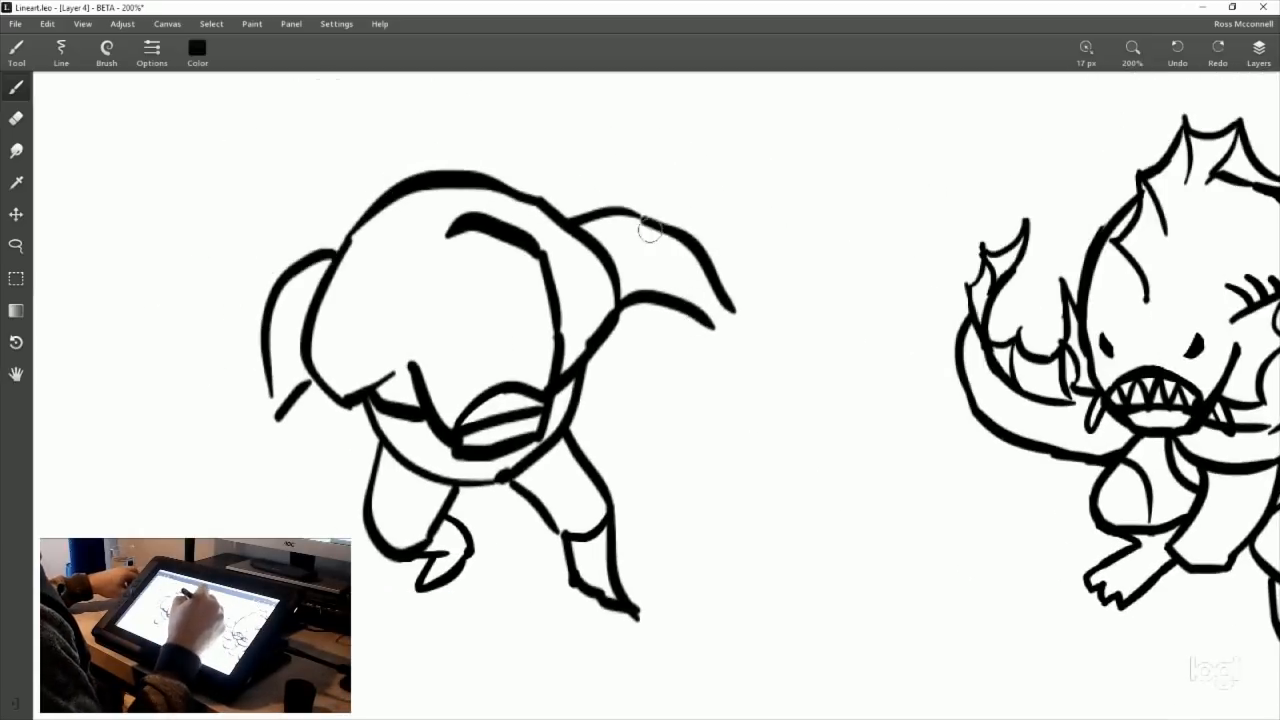
{"action": "left_click_drag", "start_coordinate": [646, 220], "coordinate": [664, 290]}
{"action": "left_click_drag", "start_coordinate": [670, 238], "coordinate": [714, 252]}
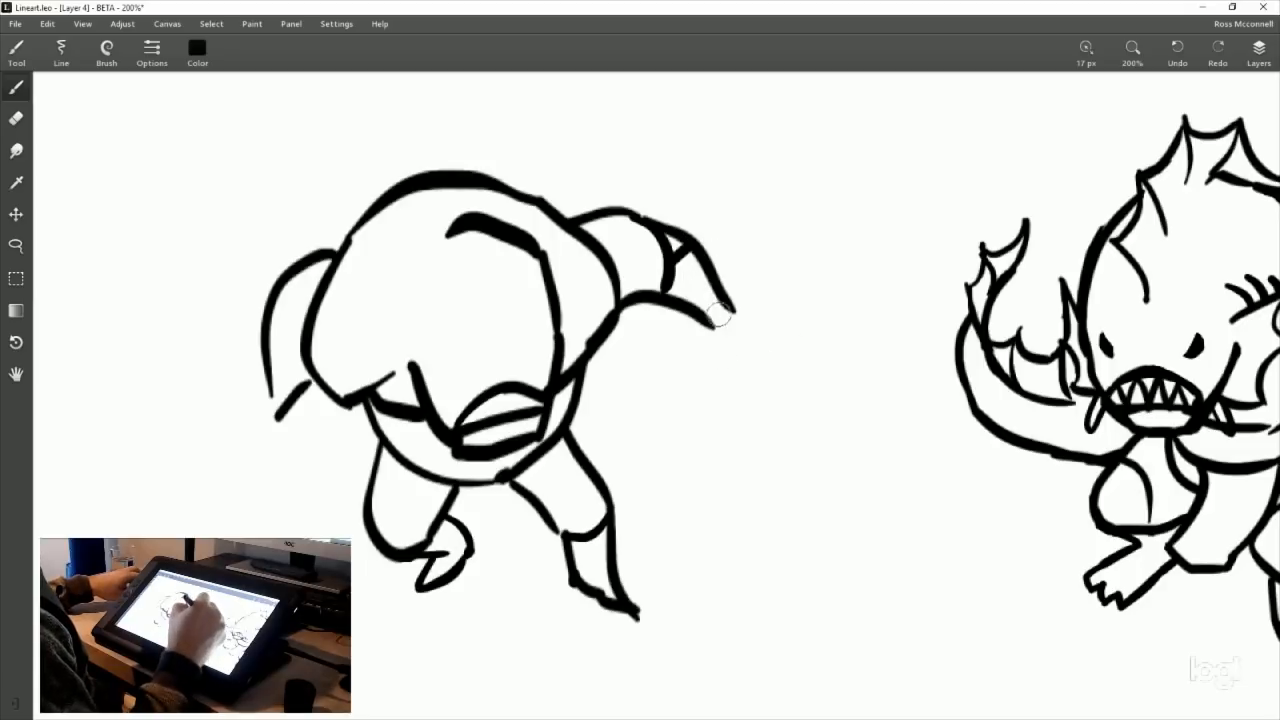
{"action": "mouse_move", "coordinate": [706, 305]}
{"action": "left_mouse_down"}
{"action": "mouse_move", "coordinate": [724, 362]}
{"action": "mouse_move", "coordinate": [737, 314]}
{"action": "mouse_move", "coordinate": [730, 366]}
{"action": "left_mouse_up"}
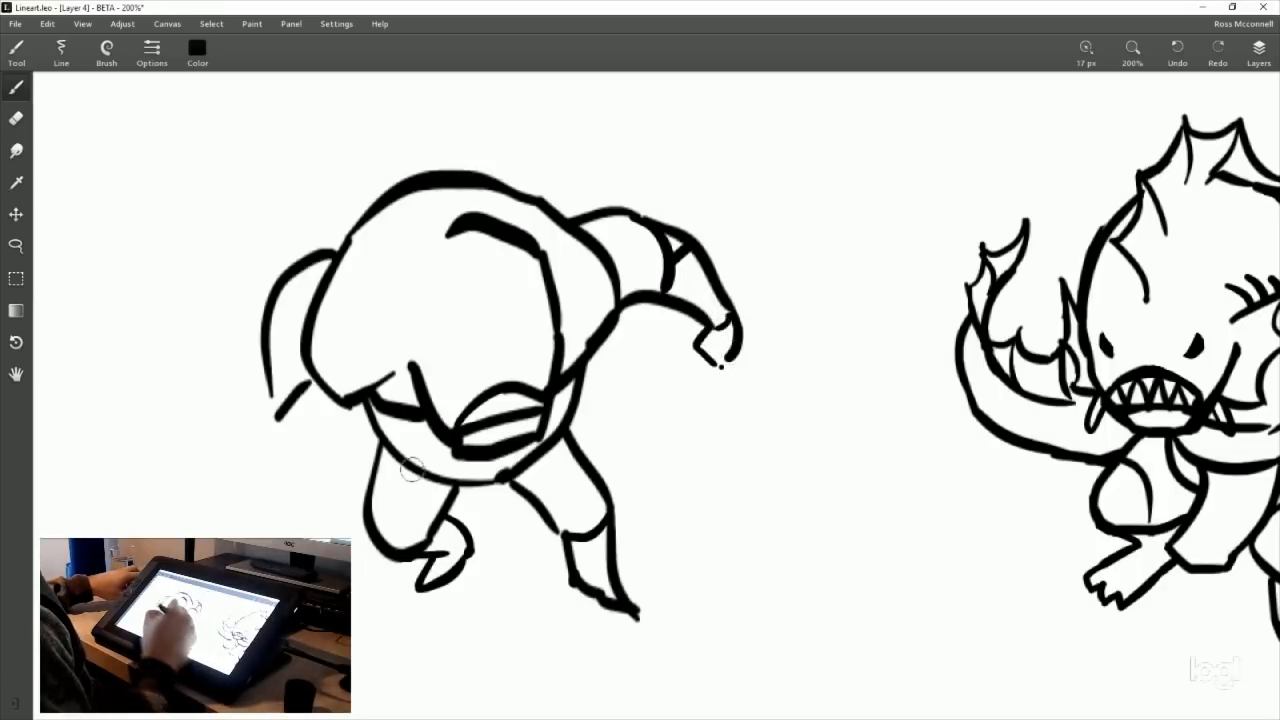
Step: Ink the bulging forearm of the left-hand arm and draw a rounded fist at its end
{"action": "left_click_drag", "start_coordinate": [262, 352], "coordinate": [248, 426]}
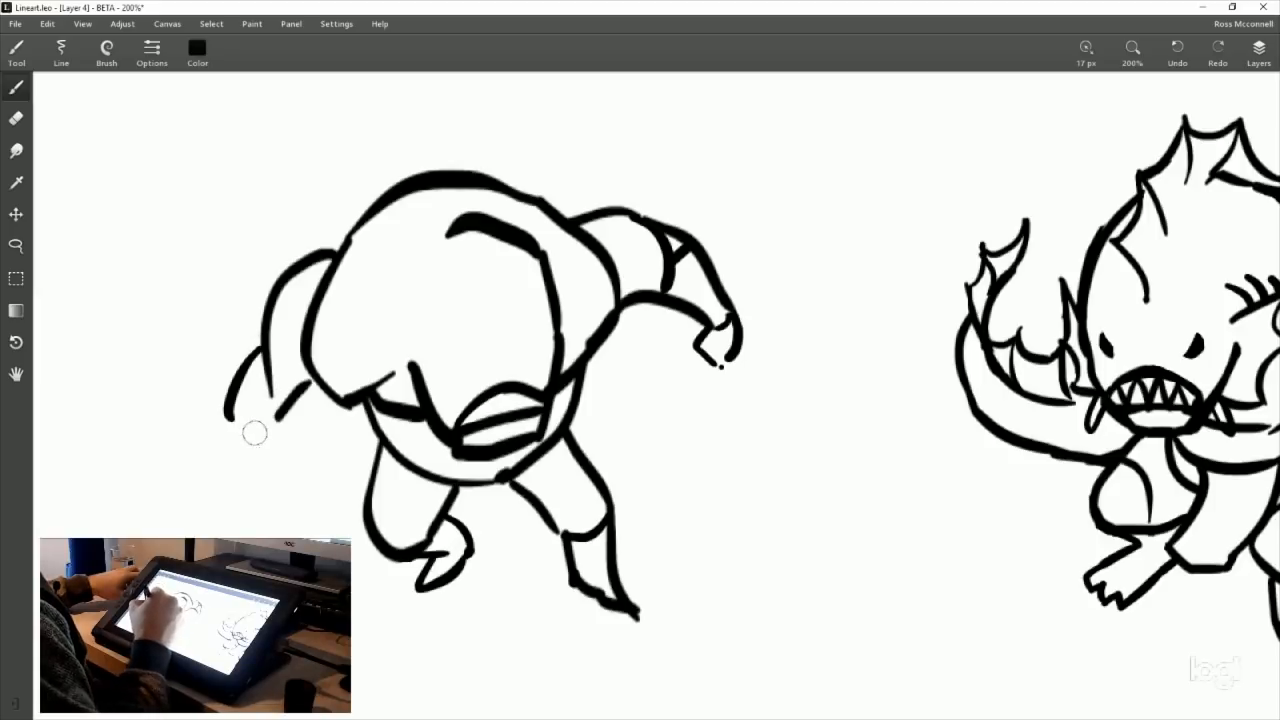
{"action": "key", "text": "ctrl+z"}
{"action": "mouse_move", "coordinate": [262, 354]}
{"action": "left_mouse_down"}
{"action": "mouse_move", "coordinate": [246, 426]}
{"action": "mouse_move", "coordinate": [282, 412]}
{"action": "mouse_move", "coordinate": [296, 448]}
{"action": "mouse_move", "coordinate": [284, 420]}
{"action": "left_mouse_up"}
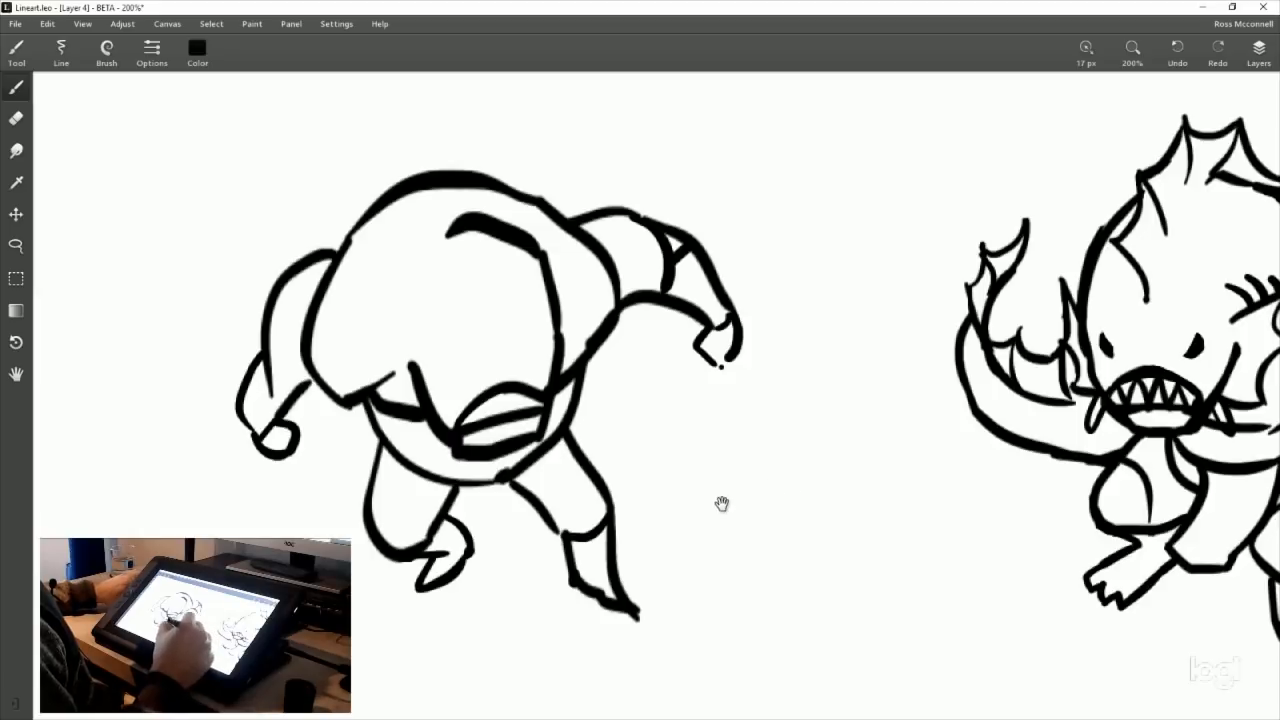
{"action": "left_click_drag", "start_coordinate": [722, 503], "coordinate": [802, 453]}
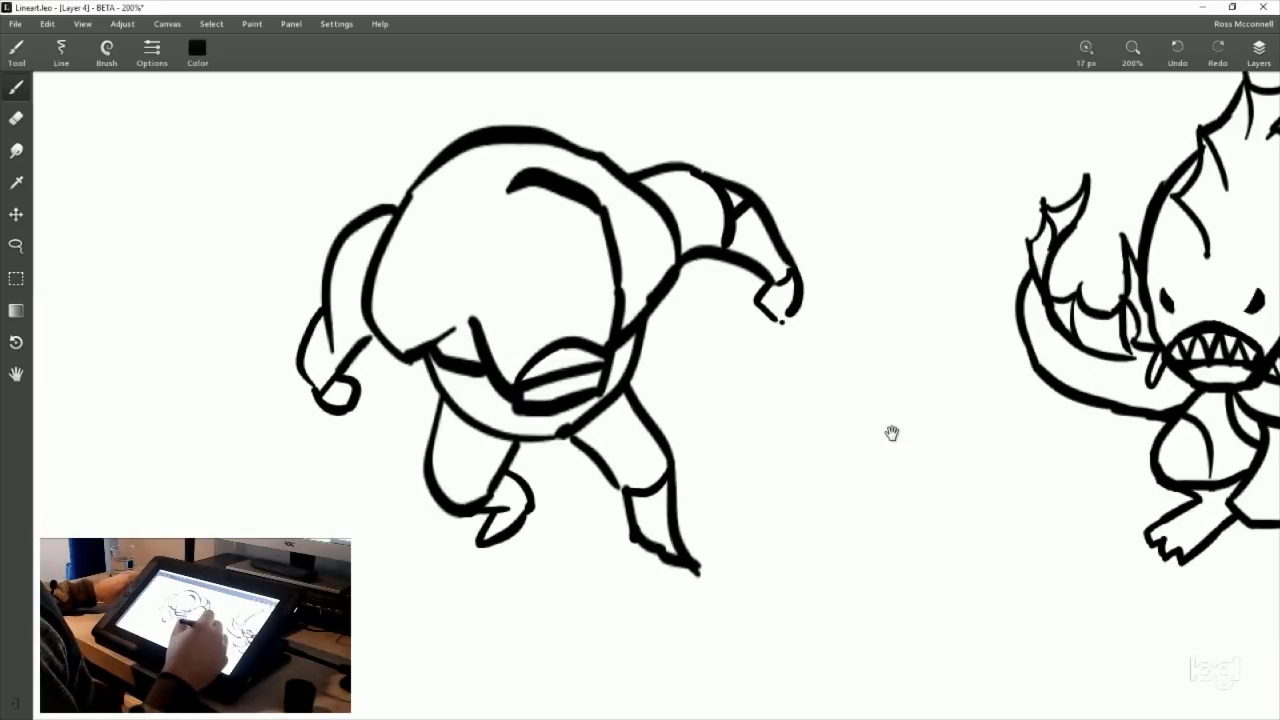
{"action": "left_click_drag", "start_coordinate": [840, 388], "coordinate": [790, 455]}
{"action": "left_click_drag", "start_coordinate": [722, 487], "coordinate": [733, 400]}
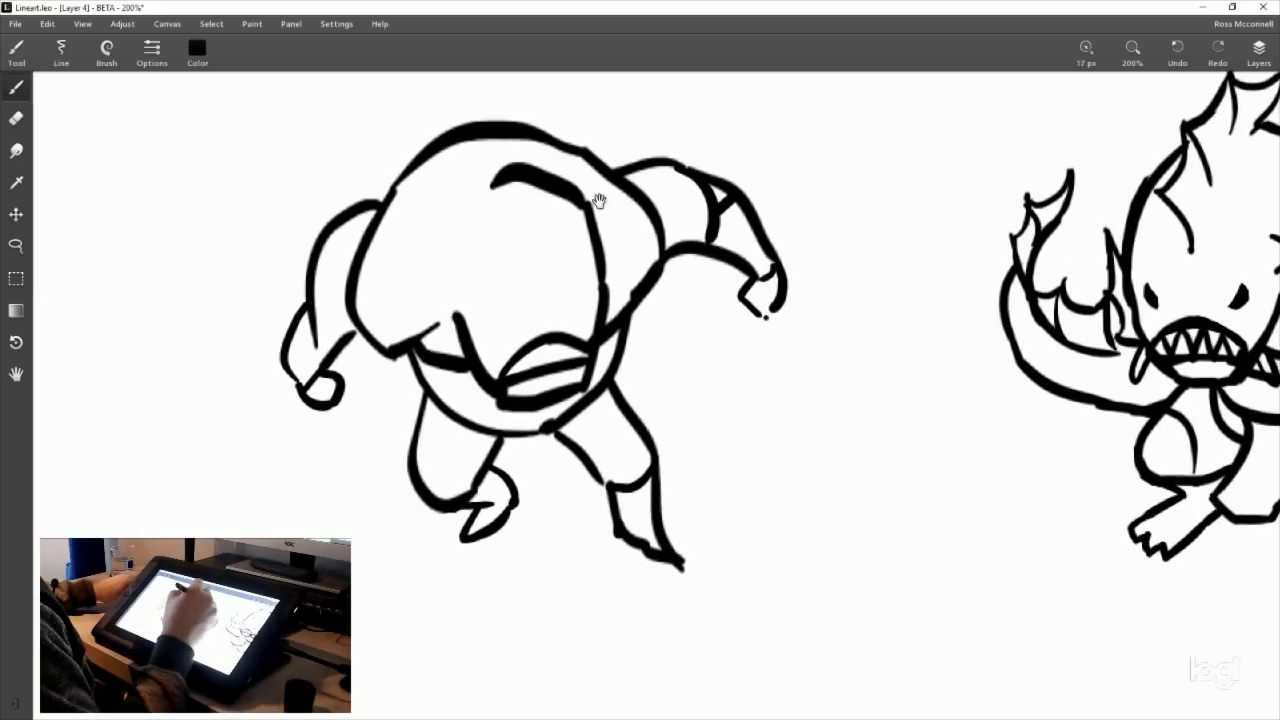
{"action": "left_click_drag", "start_coordinate": [648, 172], "coordinate": [654, 210]}
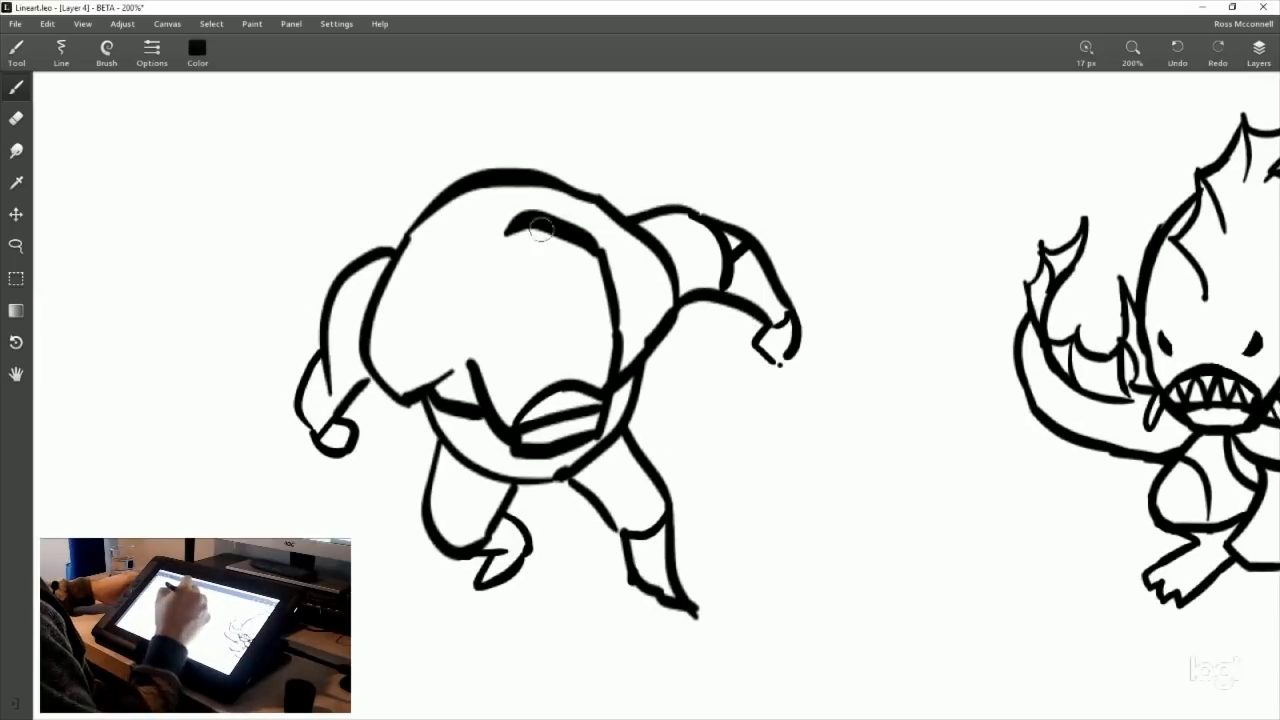
{"action": "left_click_drag", "start_coordinate": [505, 233], "coordinate": [598, 247]}
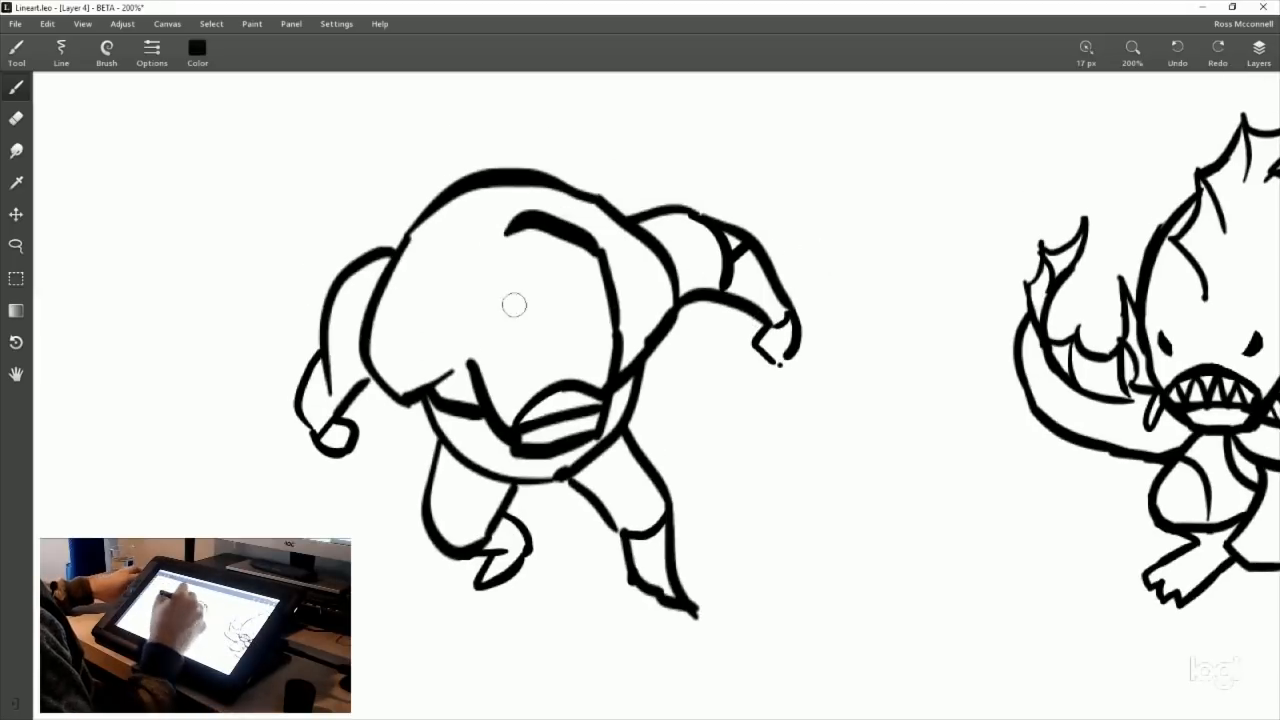
Step: Narrow the fish-man's torso below the head by inking new inner side lines and erasing the old outer ones
{"action": "left_click_drag", "start_coordinate": [794, 453], "coordinate": [740, 409]}
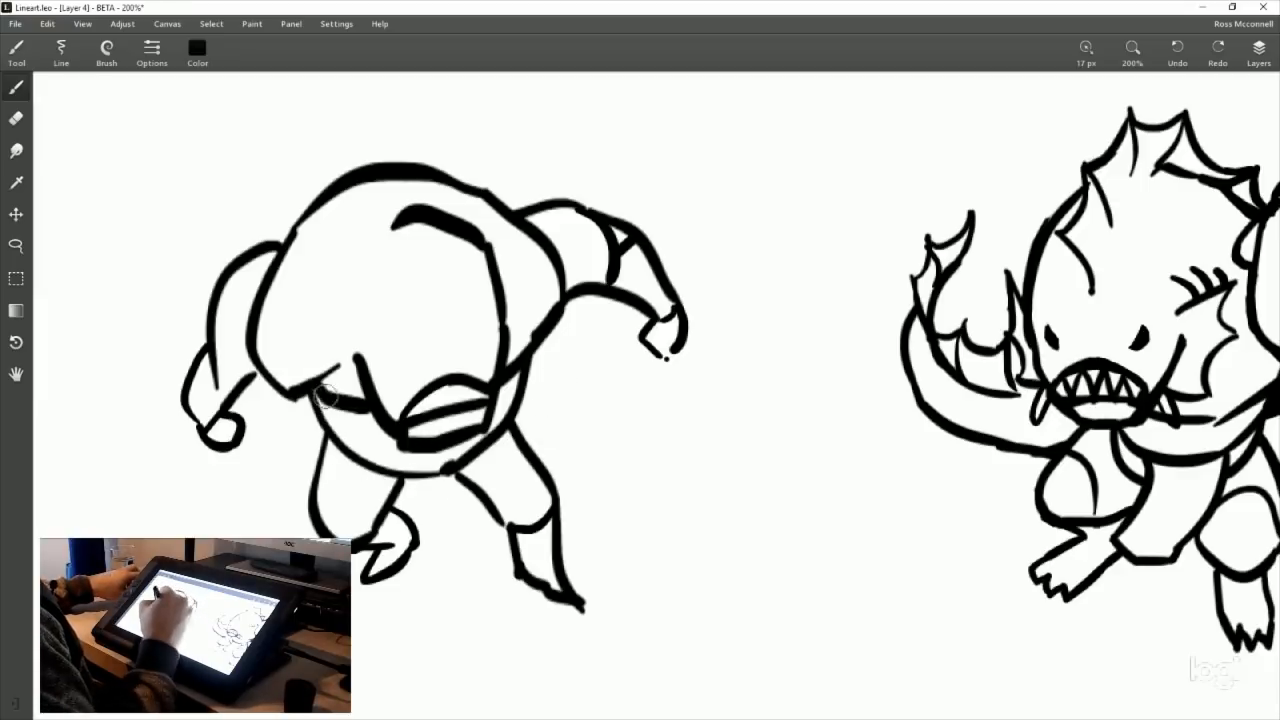
{"action": "left_click_drag", "start_coordinate": [316, 388], "coordinate": [340, 448]}
{"action": "left_click_drag", "start_coordinate": [518, 368], "coordinate": [506, 422]}
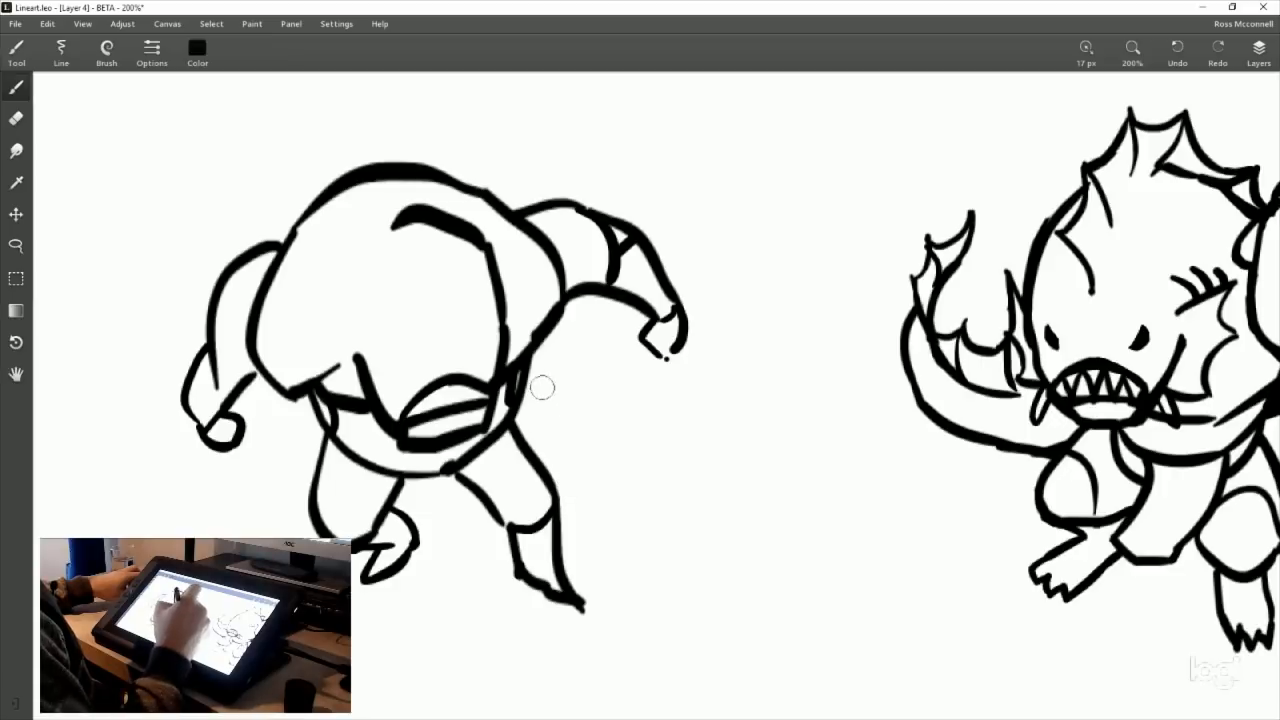
{"action": "left_click", "coordinate": [16, 118]}
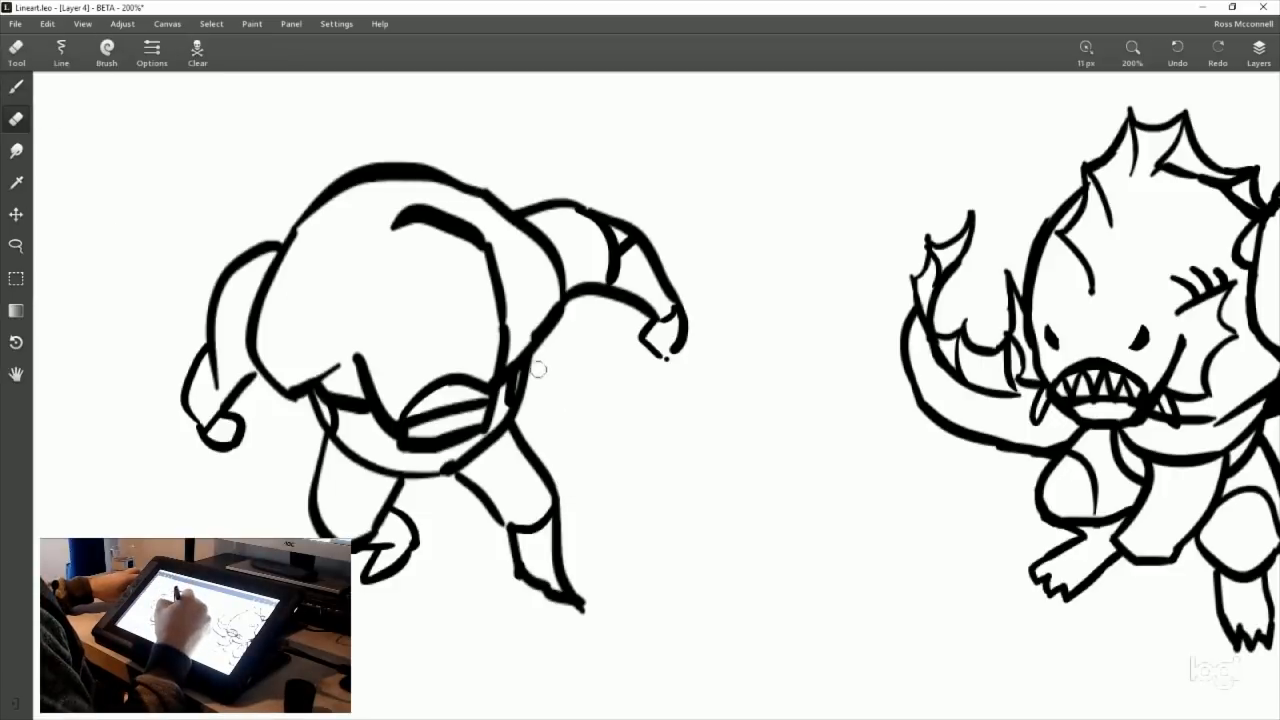
{"action": "left_click_drag", "start_coordinate": [316, 404], "coordinate": [322, 432]}
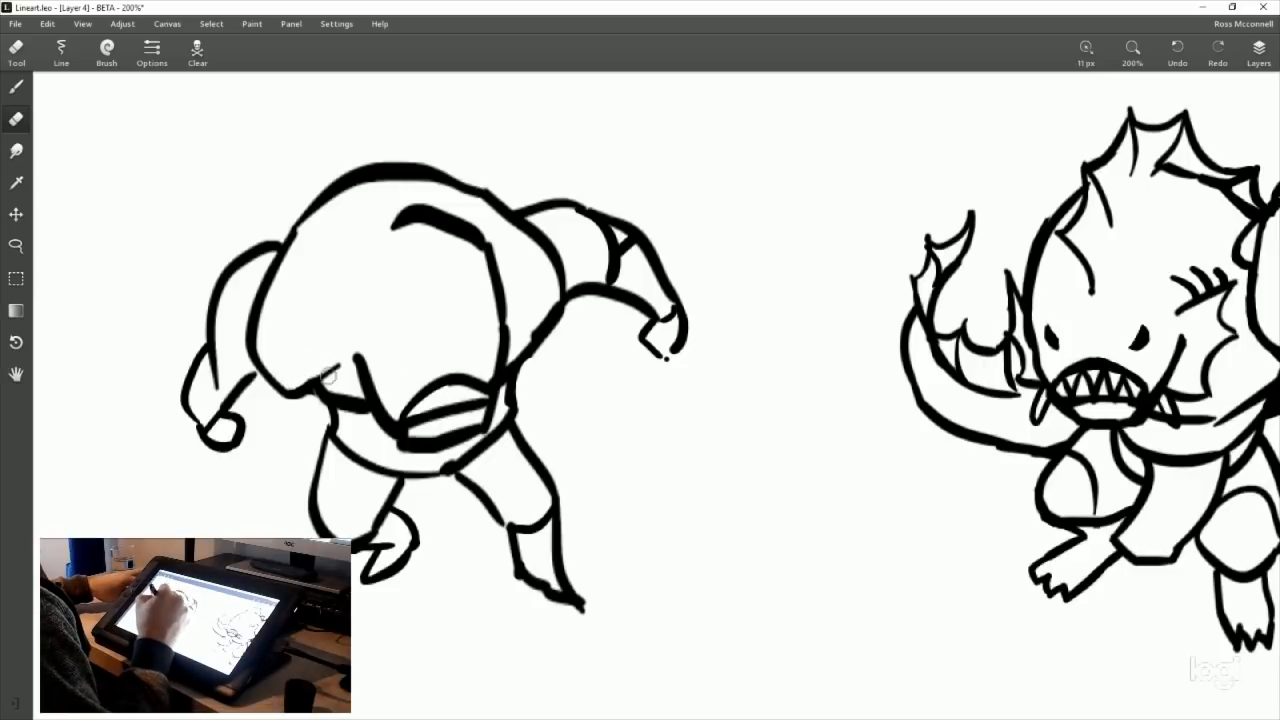
Step: Ink over the head's lower left corner to smooth it and join the forearm line to the head outline
{"action": "left_click", "coordinate": [16, 87]}
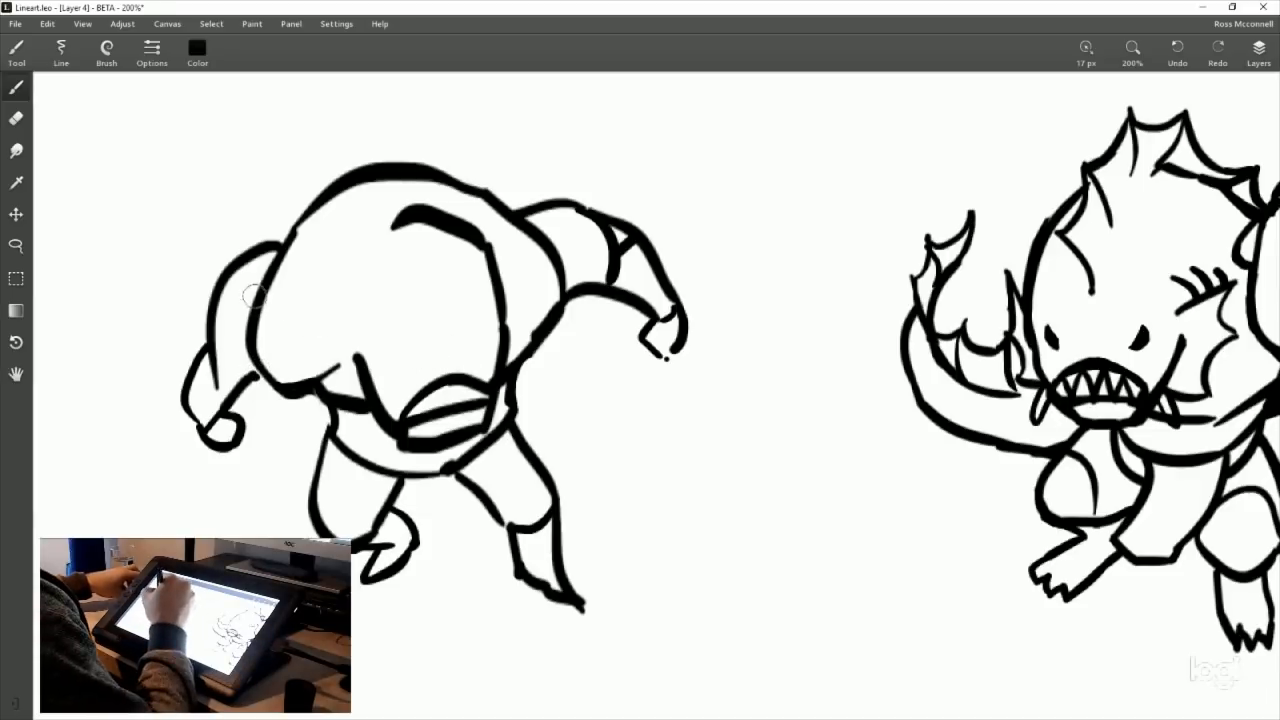
{"action": "mouse_move", "coordinate": [262, 290]}
{"action": "left_mouse_down"}
{"action": "mouse_move", "coordinate": [233, 354]}
{"action": "mouse_move", "coordinate": [275, 390]}
{"action": "left_mouse_up"}
{"action": "key", "text": "ctrl+z"}
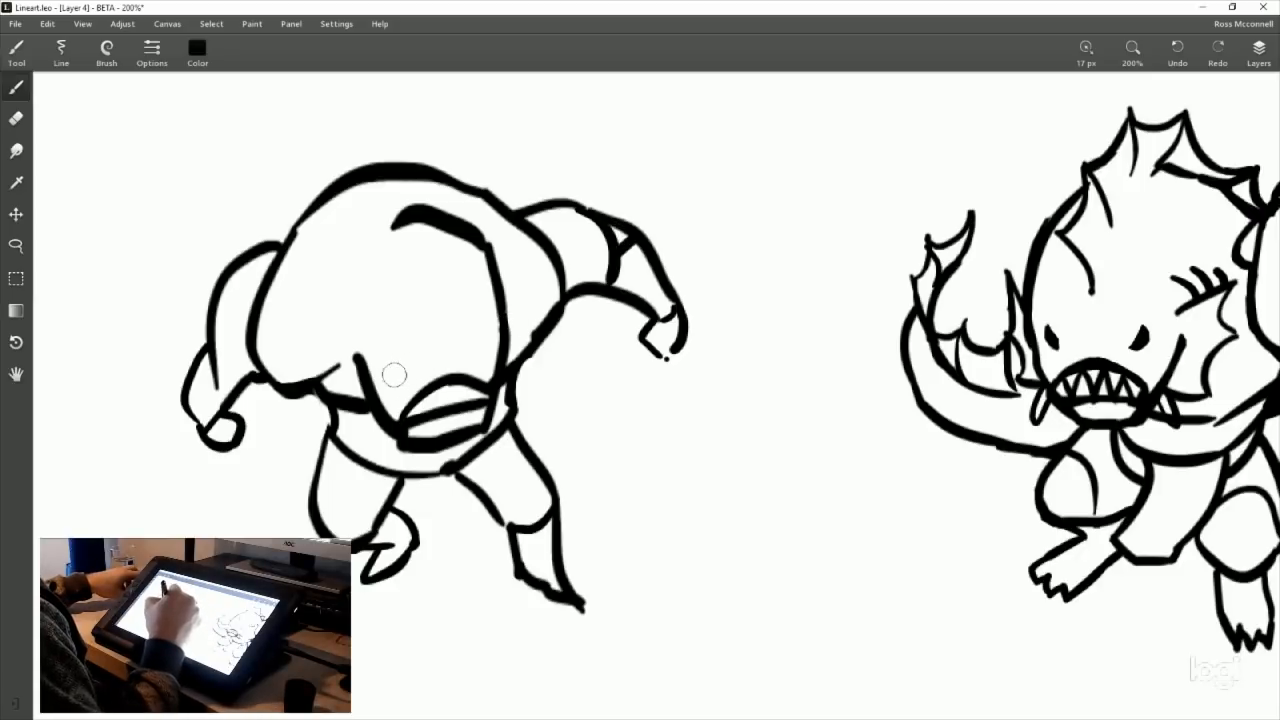
Step: Draw two small black eyes above the mouth and fill the upper mouth with a row of pointed teeth
{"action": "left_click_drag", "start_coordinate": [389, 370], "coordinate": [401, 382]}
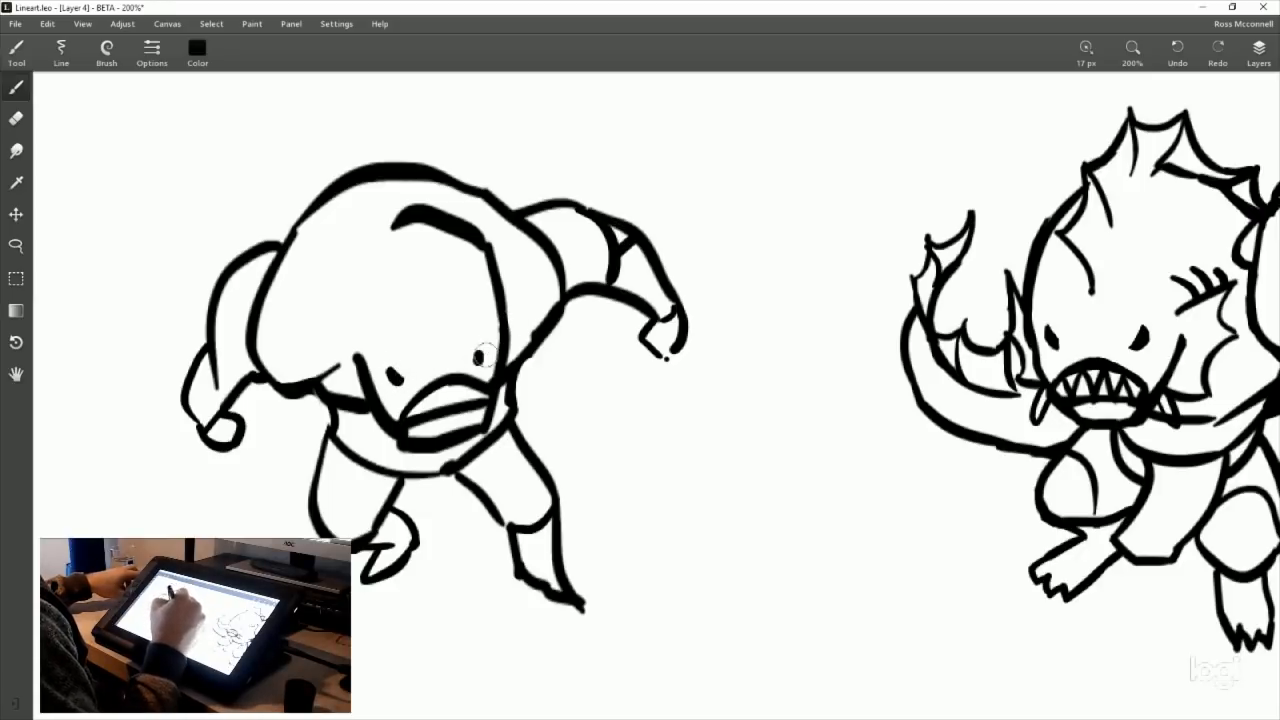
{"action": "left_click_drag", "start_coordinate": [477, 354], "coordinate": [480, 358]}
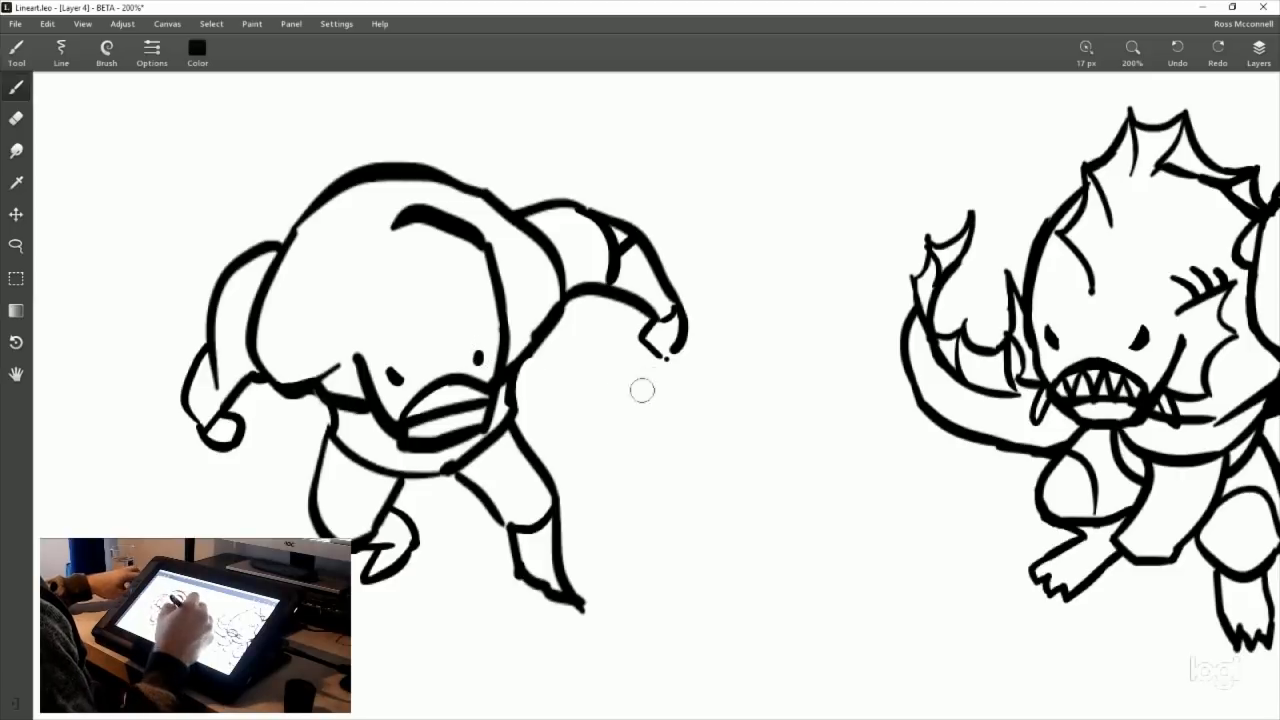
{"action": "left_click_drag", "start_coordinate": [425, 393], "coordinate": [473, 391]}
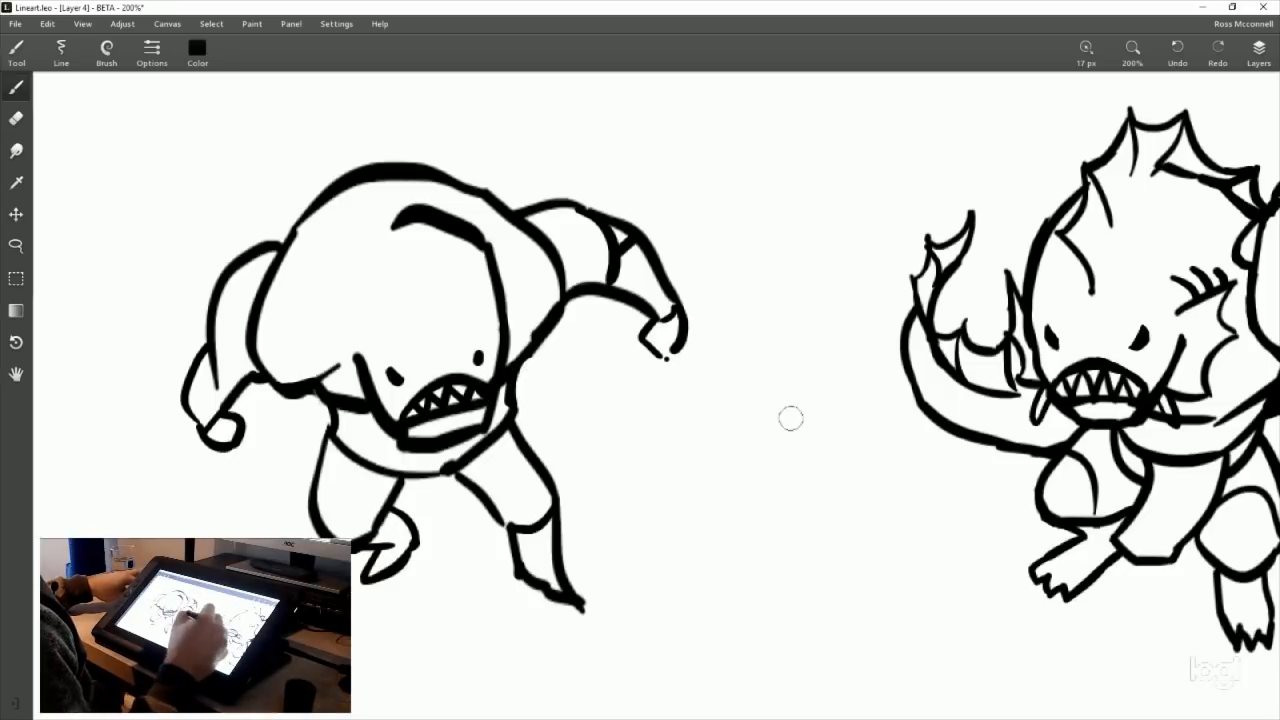
Step: Extend both of the fish-man's eyes slightly upward with short brush strokes to refine their slanted shape
{"action": "left_click_drag", "start_coordinate": [681, 464], "coordinate": [723, 406]}
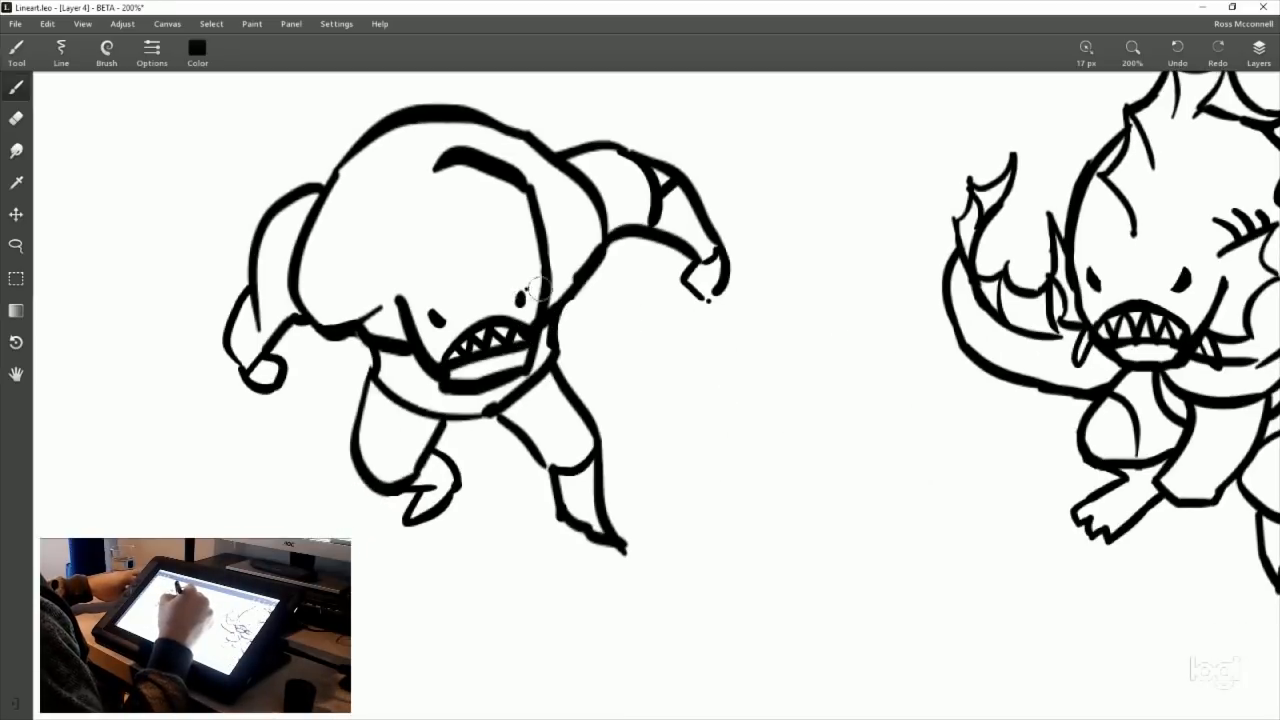
{"action": "left_click_drag", "start_coordinate": [520, 300], "coordinate": [521, 287]}
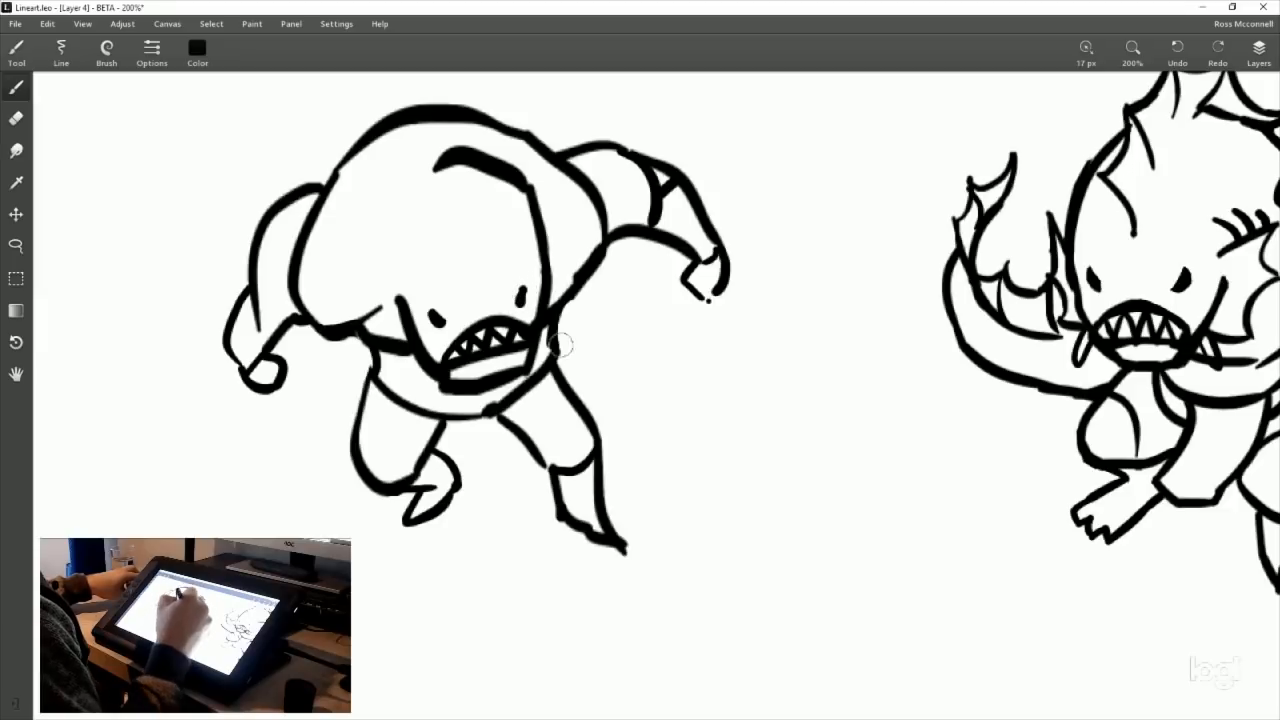
{"action": "left_click_drag", "start_coordinate": [434, 310], "coordinate": [433, 316]}
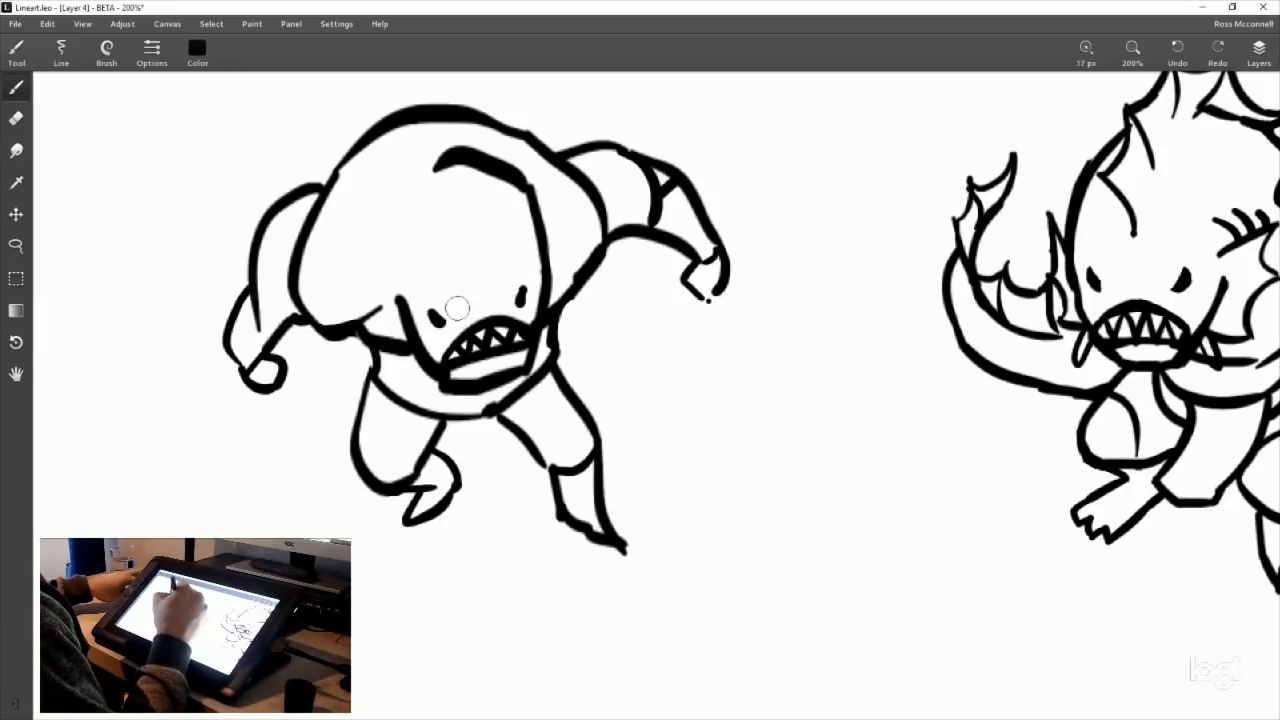
{"action": "left_click_drag", "start_coordinate": [687, 385], "coordinate": [625, 417]}
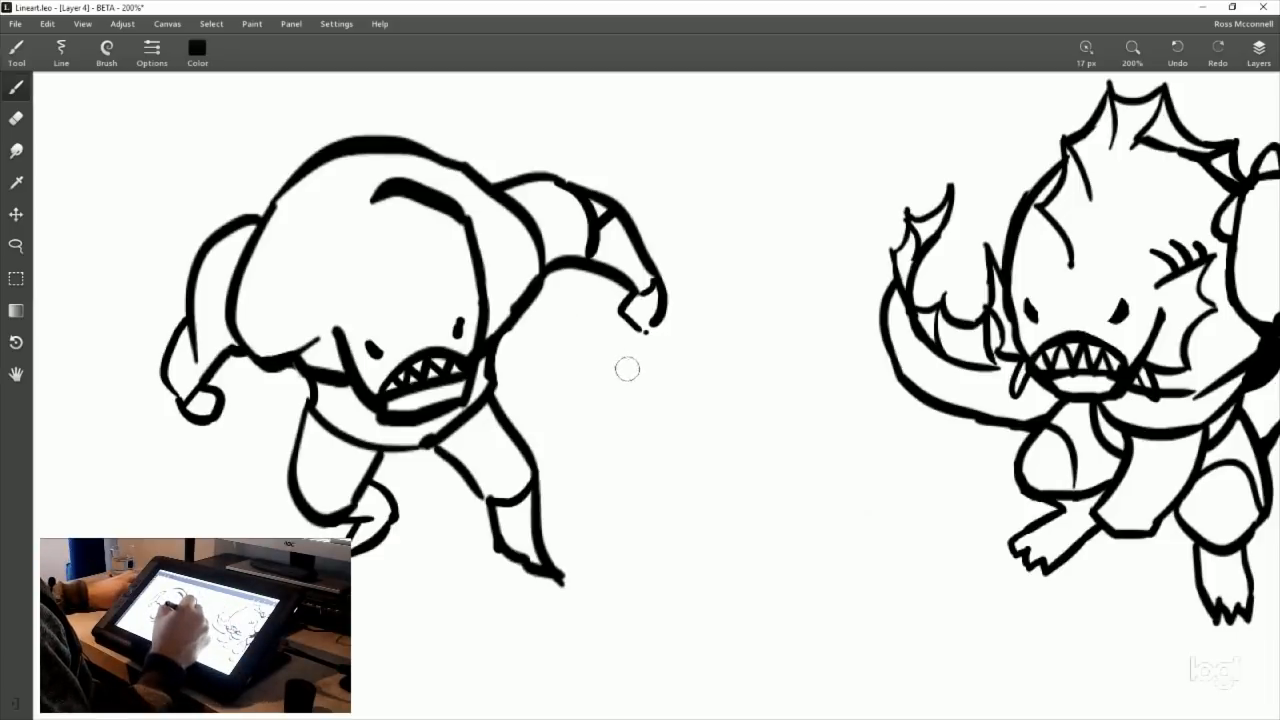
{"action": "left_click_drag", "start_coordinate": [626, 369], "coordinate": [618, 413]}
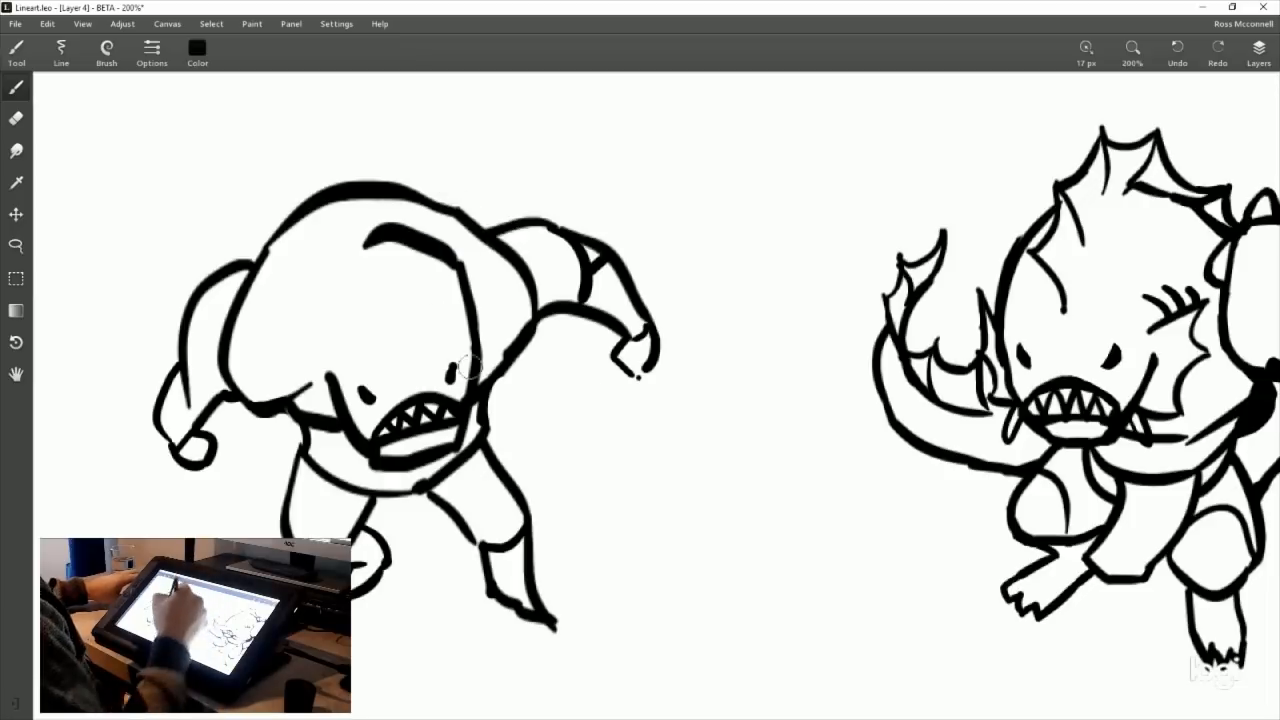
Step: Ink a curved crest base line from the head's peak down the forehead, and erase the old upper head and brow lines beside it
{"action": "left_click_drag", "start_coordinate": [646, 431], "coordinate": [570, 417]}
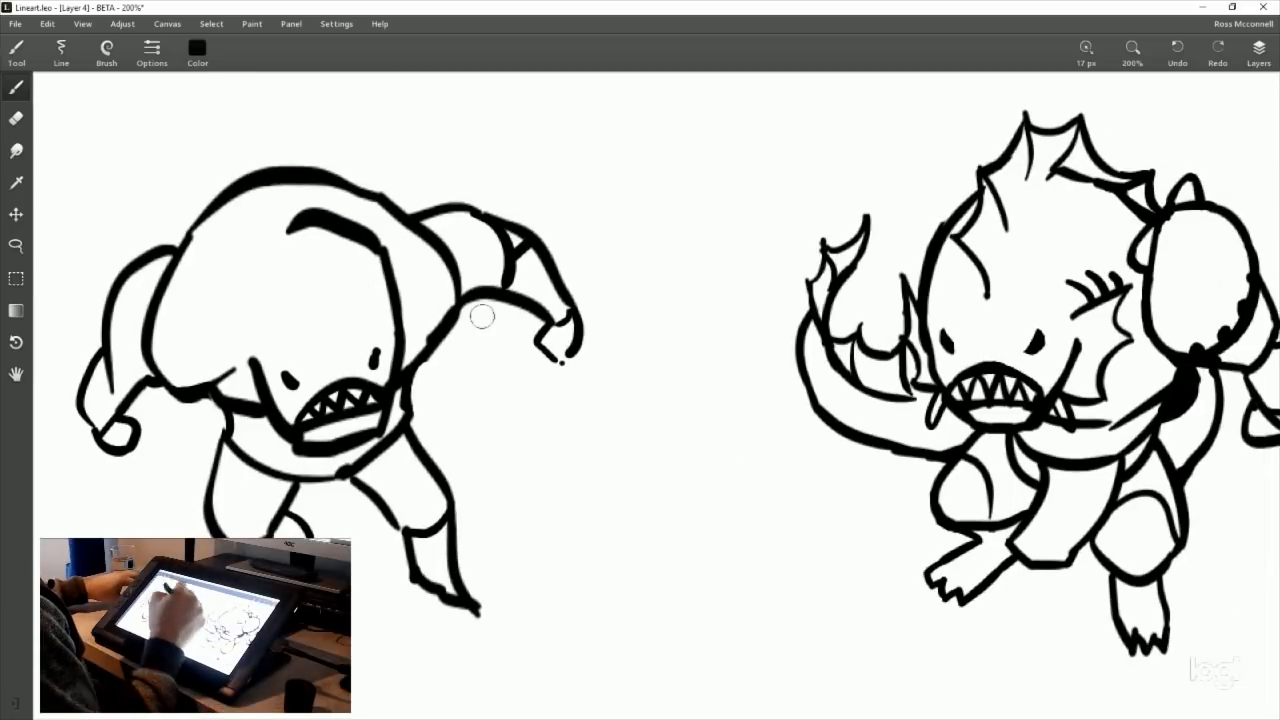
{"action": "left_click_drag", "start_coordinate": [528, 380], "coordinate": [617, 349]}
{"action": "left_click_drag", "start_coordinate": [421, 293], "coordinate": [355, 334]}
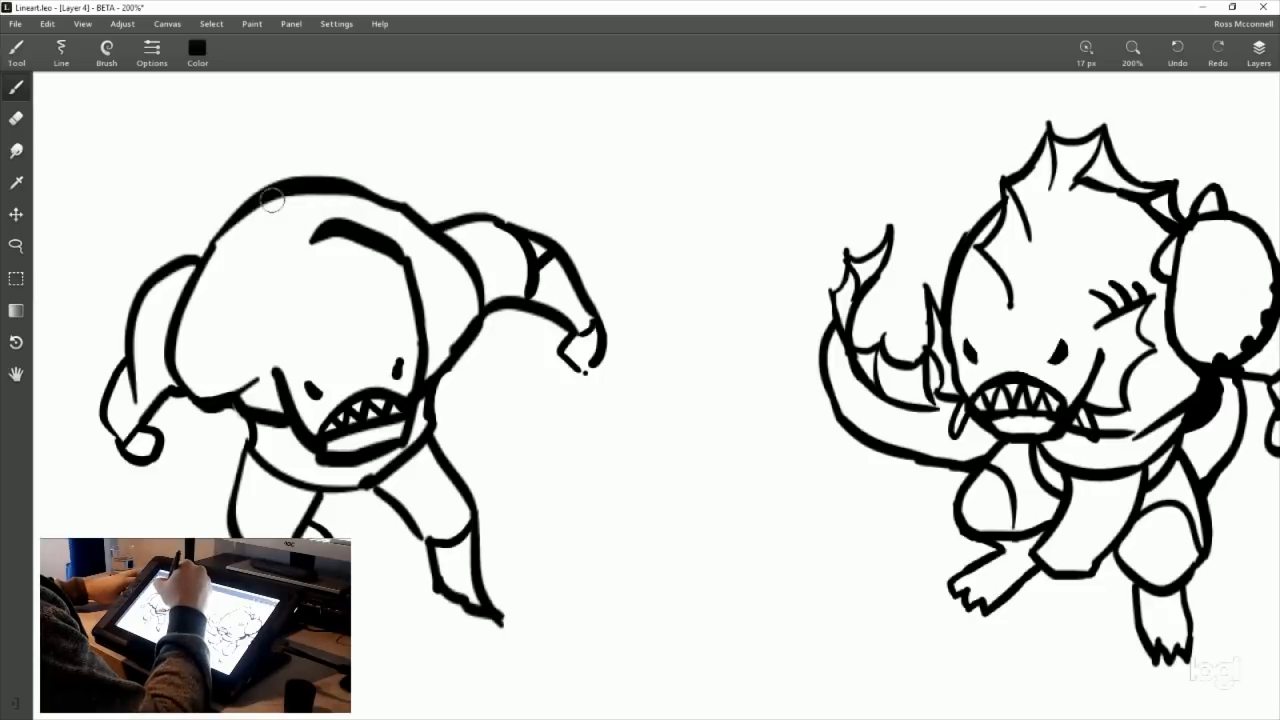
{"action": "mouse_move", "coordinate": [266, 192]}
{"action": "left_mouse_down"}
{"action": "mouse_move", "coordinate": [324, 237]}
{"action": "mouse_move", "coordinate": [352, 308]}
{"action": "left_mouse_up"}
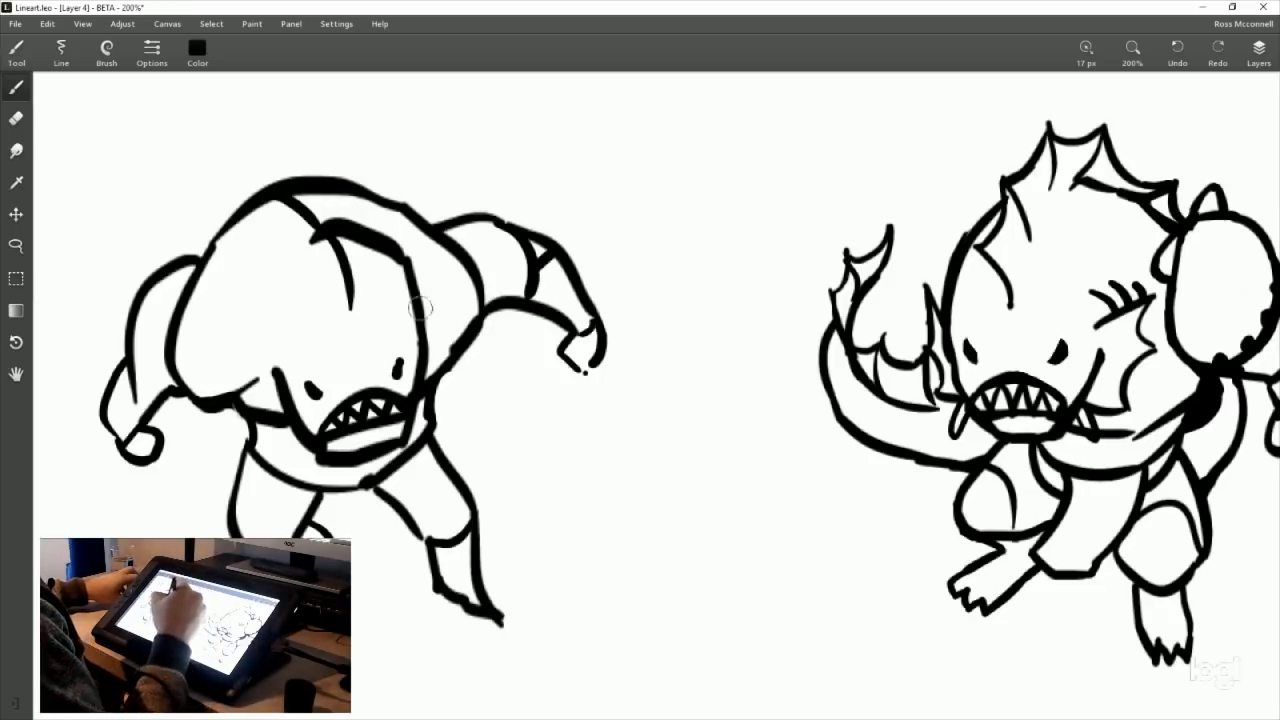
{"action": "left_click", "coordinate": [16, 118]}
{"action": "mouse_move", "coordinate": [330, 210]}
{"action": "left_mouse_down"}
{"action": "mouse_move", "coordinate": [340, 236]}
{"action": "mouse_move", "coordinate": [365, 233]}
{"action": "mouse_move", "coordinate": [372, 251]}
{"action": "left_mouse_up"}
{"action": "mouse_move", "coordinate": [275, 164]}
{"action": "left_mouse_down"}
{"action": "mouse_move", "coordinate": [334, 203]}
{"action": "mouse_move", "coordinate": [368, 170]}
{"action": "left_mouse_up"}
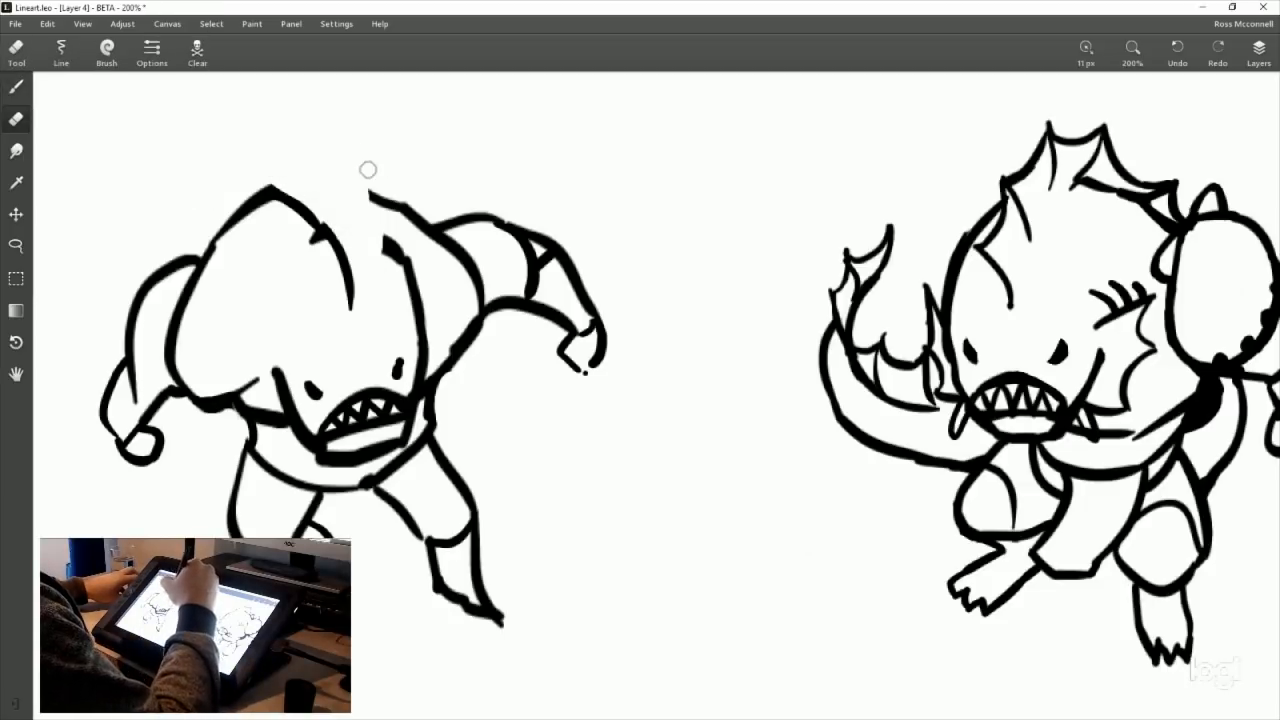
{"action": "left_click", "coordinate": [16, 86]}
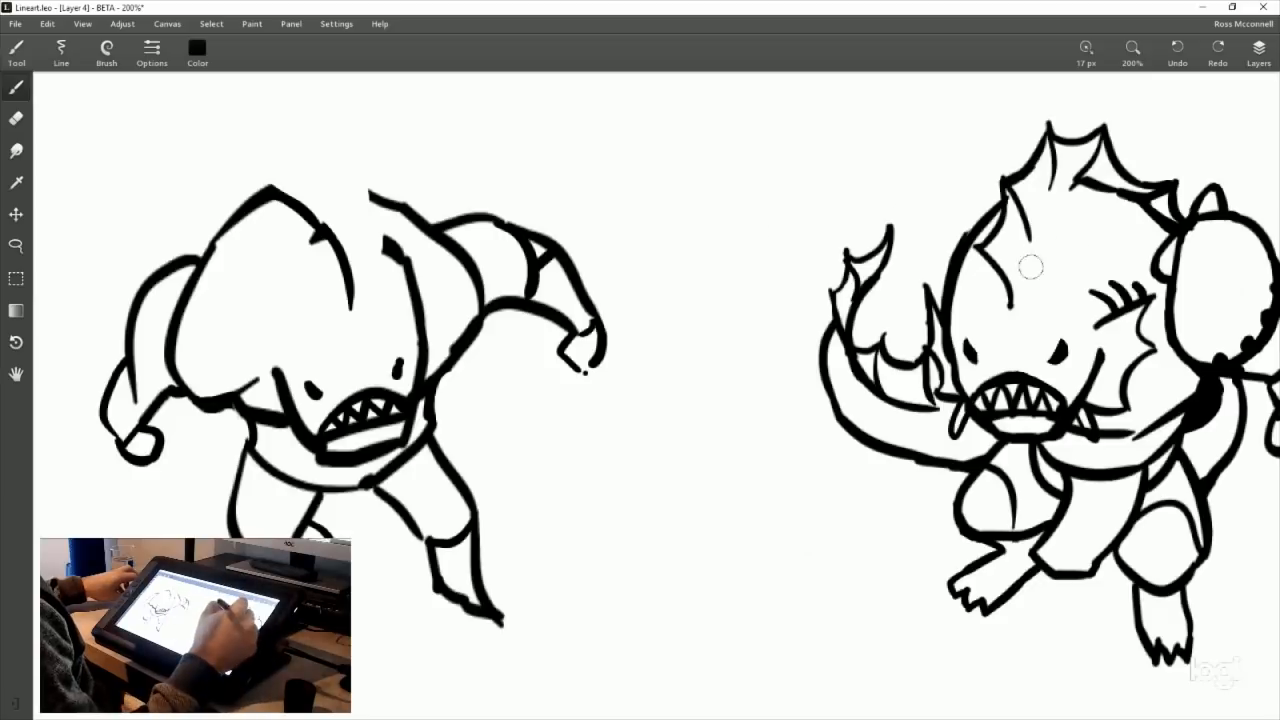
{"action": "mouse_move", "coordinate": [660, 172]}
{"action": "left_mouse_down"}
{"action": "mouse_move", "coordinate": [670, 222]}
{"action": "mouse_move", "coordinate": [715, 156]}
{"action": "mouse_move", "coordinate": [850, 174]}
{"action": "mouse_move", "coordinate": [890, 147]}
{"action": "left_mouse_up"}
{"action": "mouse_move", "coordinate": [668, 227]}
{"action": "left_mouse_down"}
{"action": "mouse_move", "coordinate": [699, 219]}
{"action": "mouse_move", "coordinate": [805, 236]}
{"action": "left_mouse_up"}
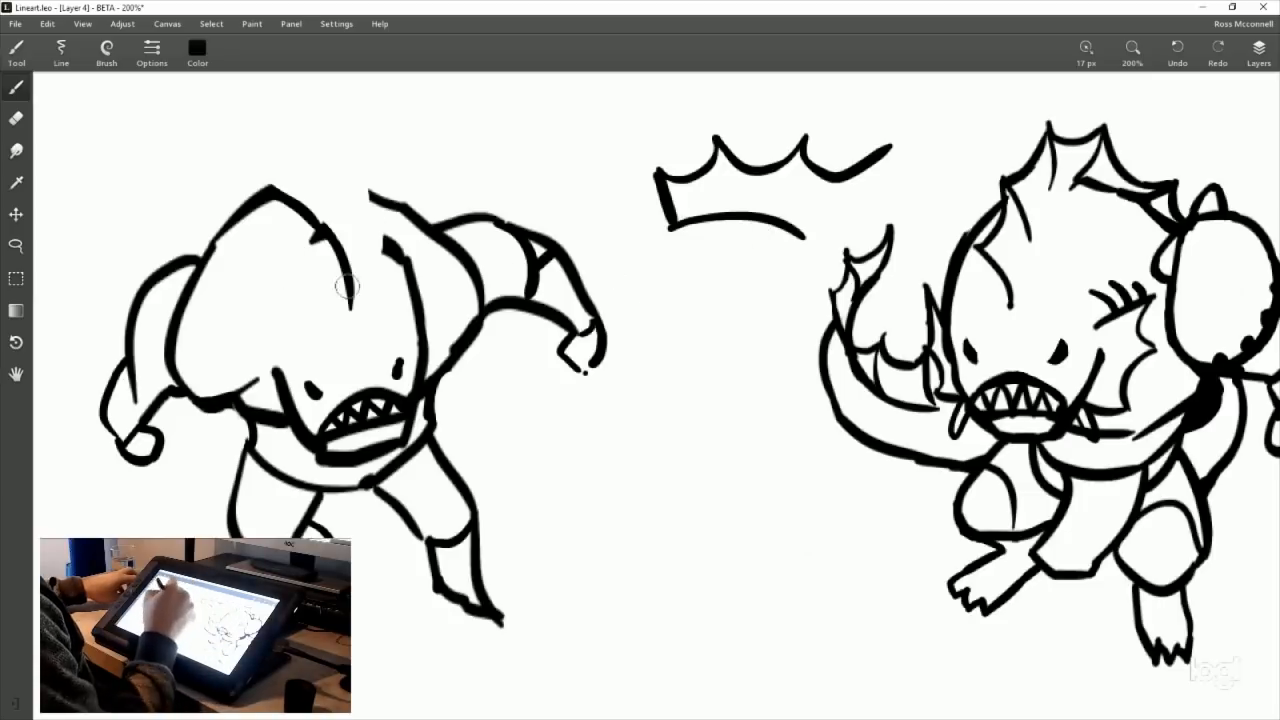
{"action": "left_click_drag", "start_coordinate": [566, 544], "coordinate": [726, 532]}
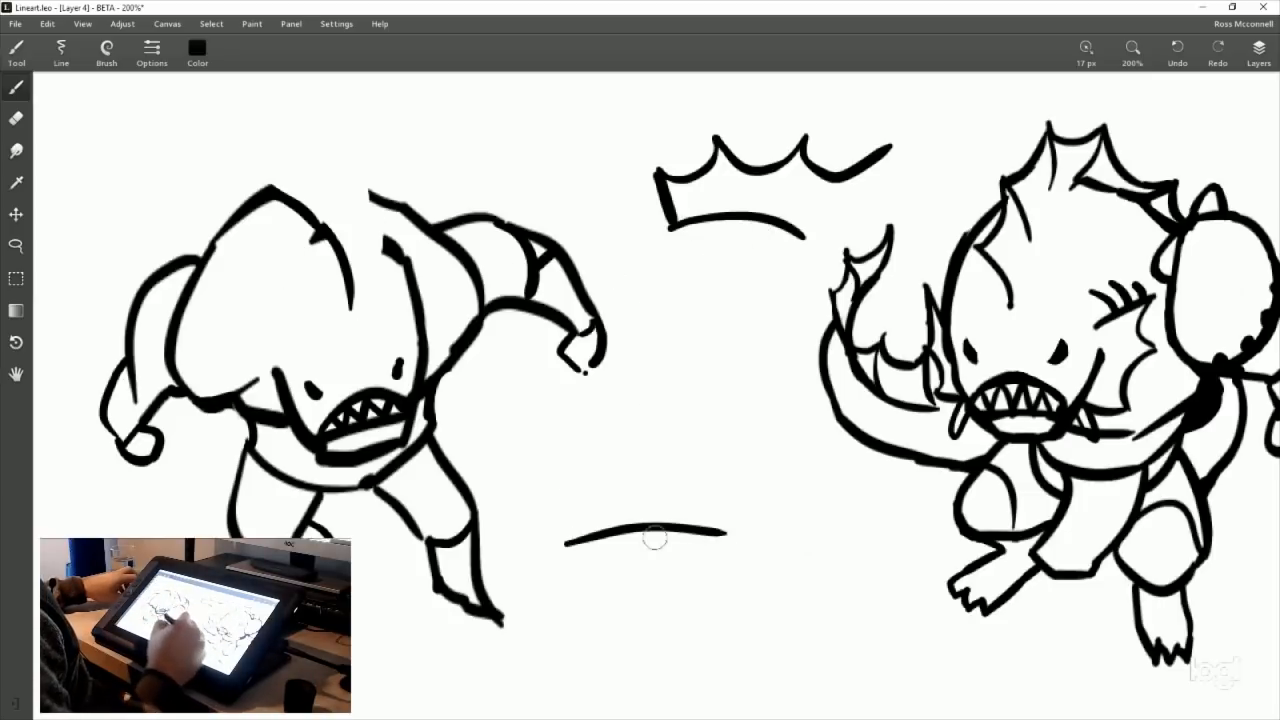
{"action": "mouse_move", "coordinate": [564, 542]}
{"action": "left_mouse_down"}
{"action": "mouse_move", "coordinate": [671, 469]}
{"action": "mouse_move", "coordinate": [668, 481]}
{"action": "mouse_move", "coordinate": [743, 488]}
{"action": "mouse_move", "coordinate": [740, 524]}
{"action": "mouse_move", "coordinate": [806, 513]}
{"action": "mouse_move", "coordinate": [786, 573]}
{"action": "left_mouse_up"}
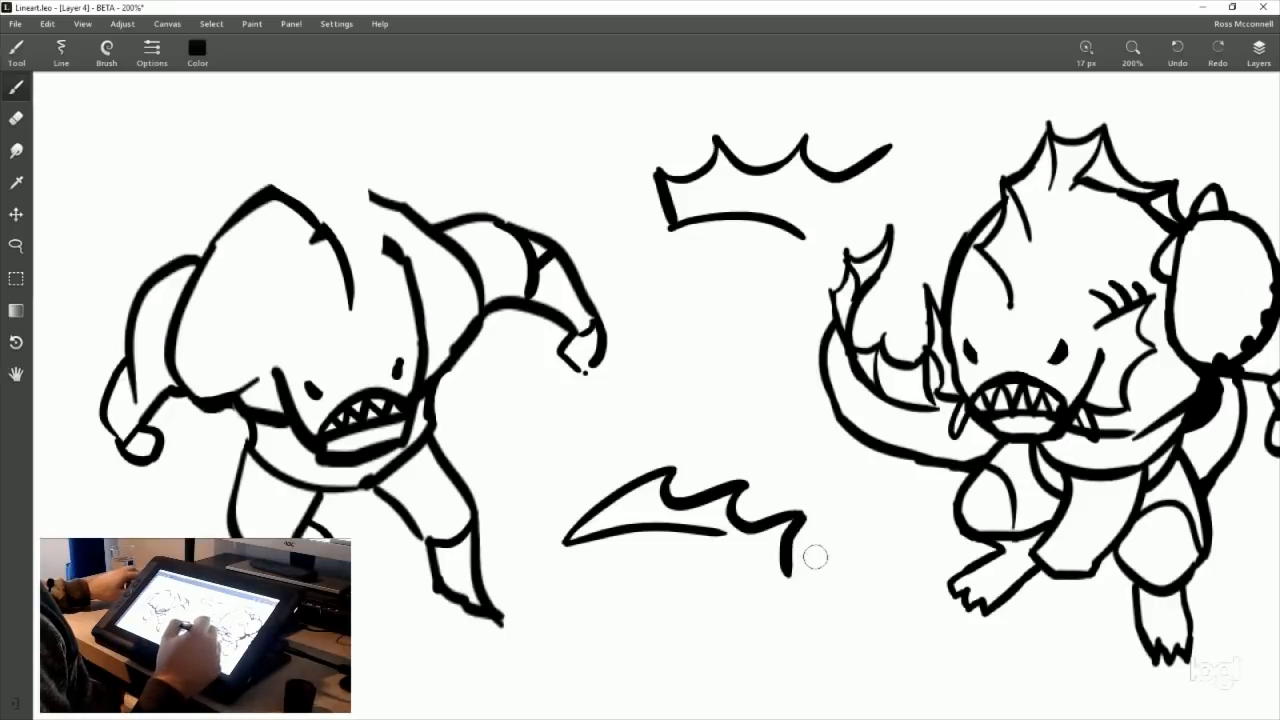
{"action": "key", "text": "ctrl+z"}
{"action": "key", "text": "ctrl+z"}
{"action": "key", "text": "ctrl+z"}
{"action": "key", "text": "ctrl+z"}
{"action": "key", "text": "ctrl+z"}
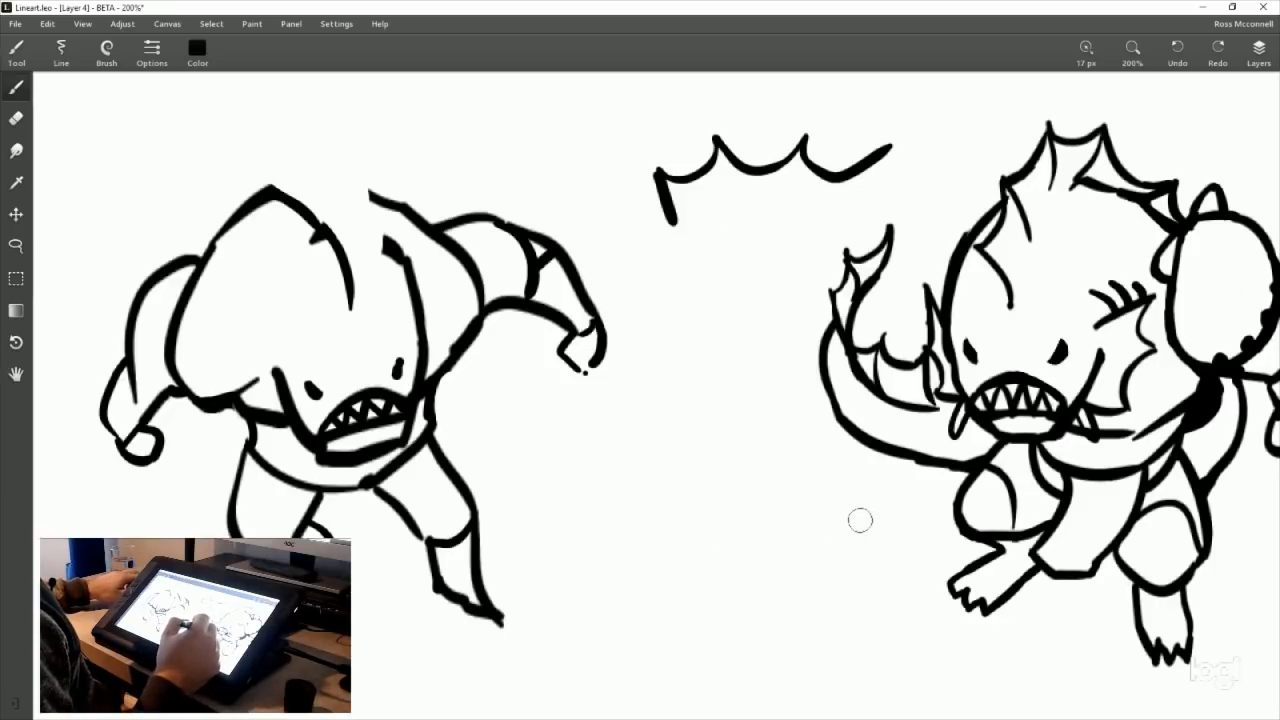
{"action": "key", "text": "ctrl+z"}
{"action": "key", "text": "ctrl+z"}
Step: Ink the crest's front edge as a curved line rising from the lower tip of the base line on the new fish-man's forehead
{"action": "mouse_move", "coordinate": [351, 306]}
{"action": "left_mouse_down"}
{"action": "mouse_move", "coordinate": [372, 196]}
{"action": "mouse_move", "coordinate": [347, 306]}
{"action": "left_mouse_up"}
{"action": "key", "text": "ctrl+z"}
{"action": "key", "text": "ctrl+z"}
{"action": "left_click_drag", "start_coordinate": [385, 222], "coordinate": [347, 305]}
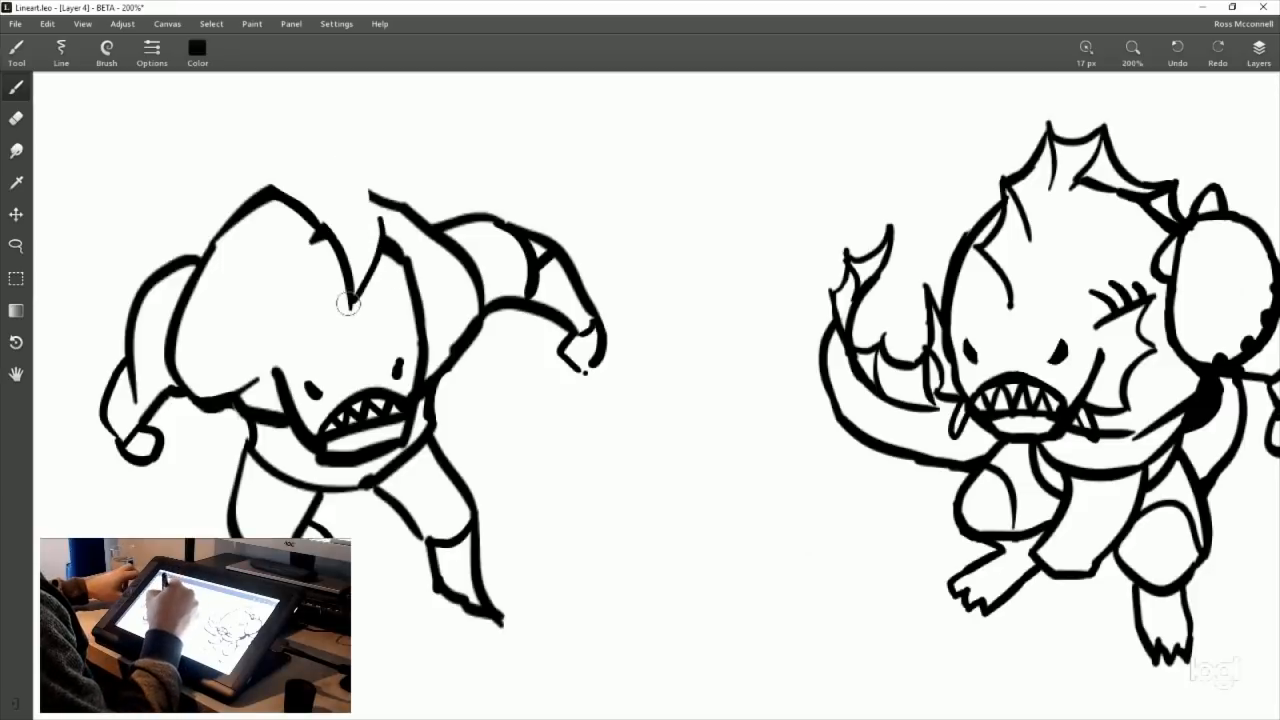
{"action": "key", "text": "ctrl+z"}
{"action": "left_click_drag", "start_coordinate": [384, 212], "coordinate": [347, 306]}
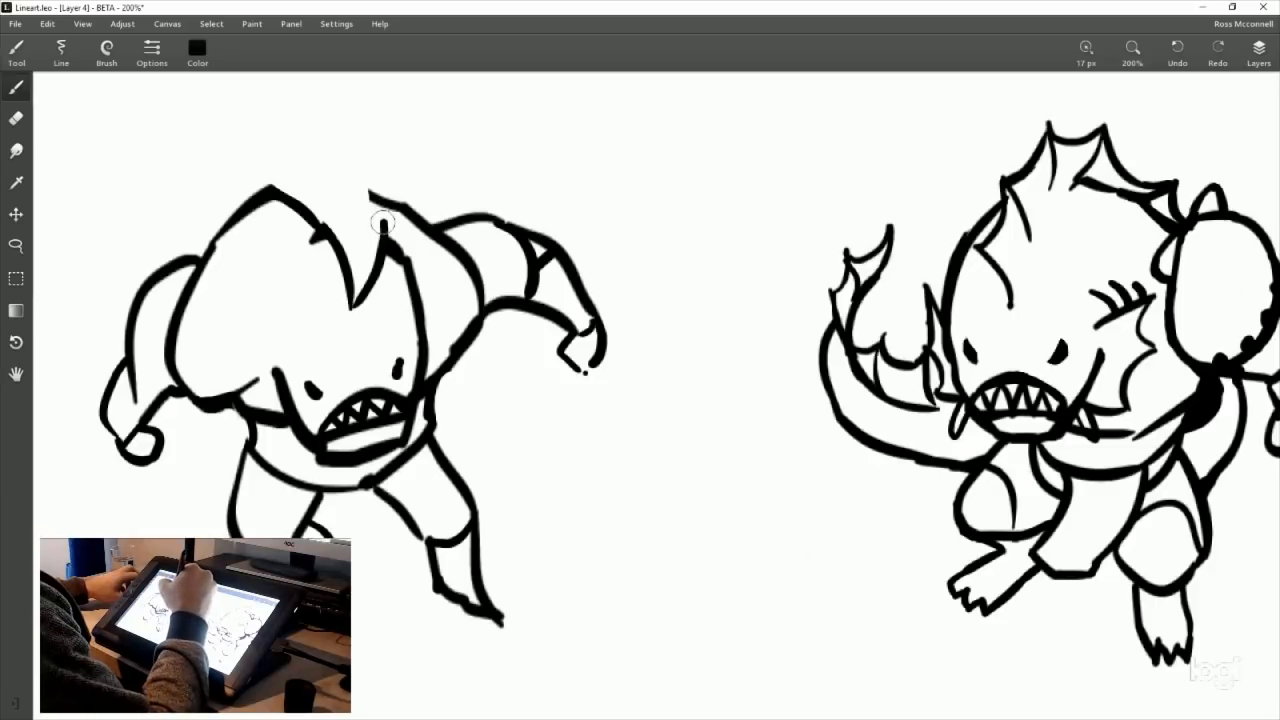
Step: Extend the crest upward and back over the head with two more pointed, curved spikes
{"action": "left_click_drag", "start_coordinate": [383, 223], "coordinate": [360, 226]}
{"action": "left_click_drag", "start_coordinate": [346, 158], "coordinate": [361, 228]}
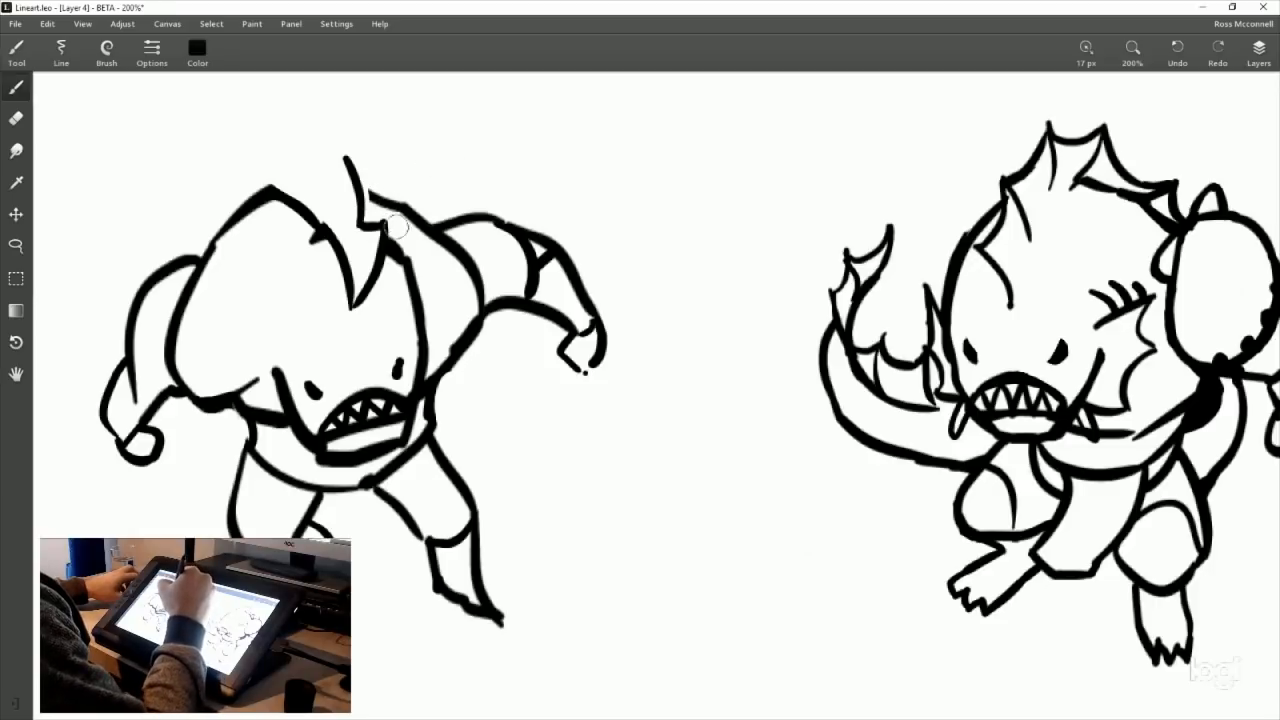
{"action": "left_click_drag", "start_coordinate": [343, 162], "coordinate": [320, 181]}
{"action": "left_click_drag", "start_coordinate": [277, 143], "coordinate": [333, 166]}
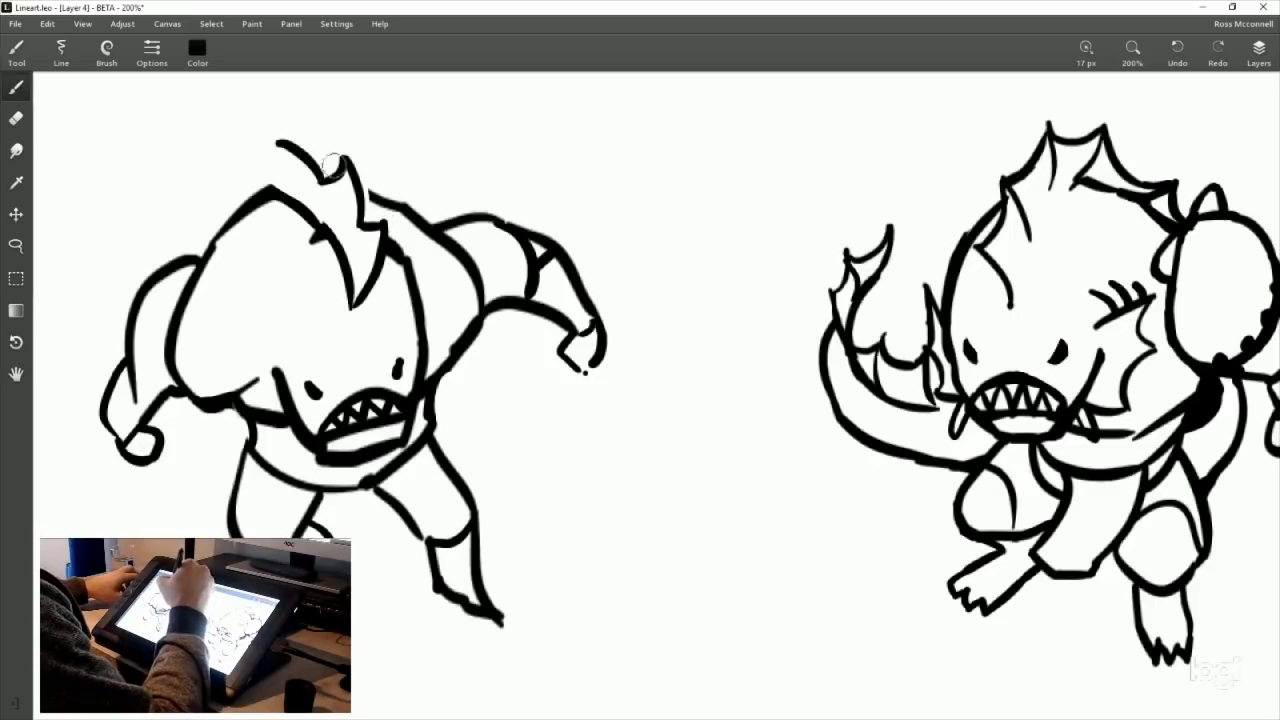
{"action": "key", "text": "ctrl+z"}
{"action": "left_click_drag", "start_coordinate": [271, 134], "coordinate": [340, 176]}
{"action": "key", "text": "ctrl+z"}
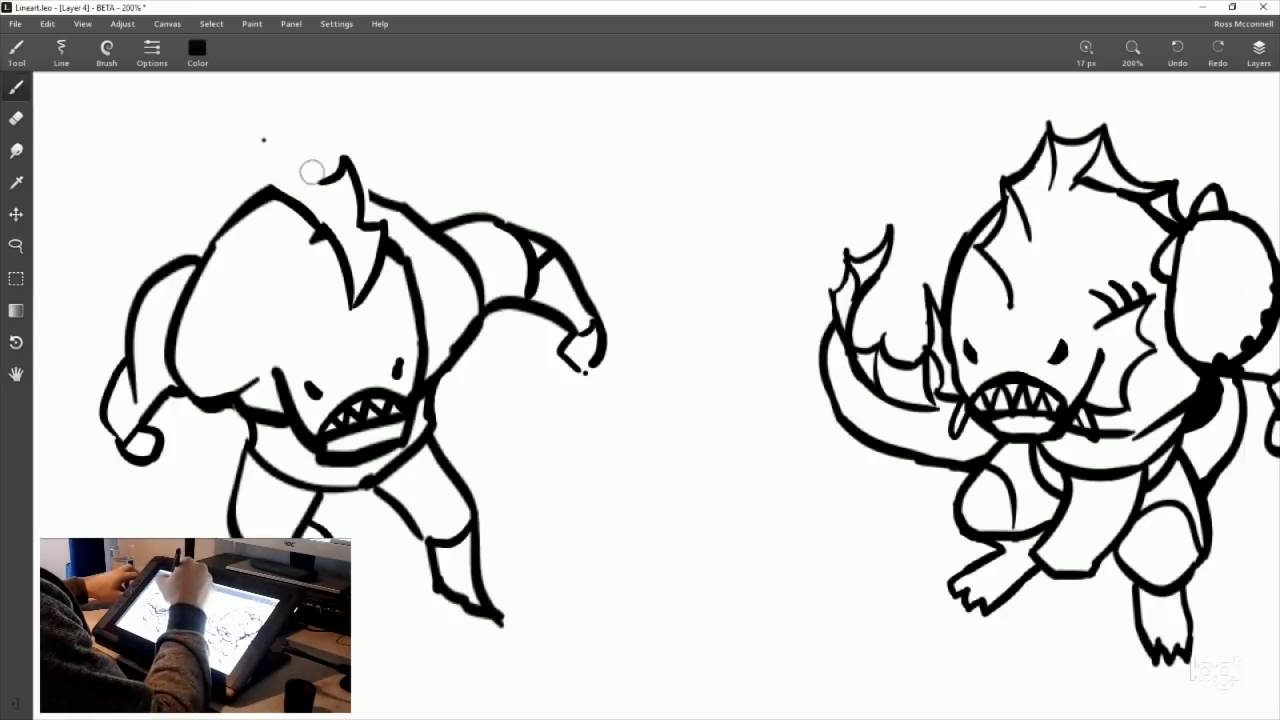
{"action": "left_click_drag", "start_coordinate": [262, 138], "coordinate": [316, 181]}
{"action": "left_click_drag", "start_coordinate": [263, 143], "coordinate": [246, 179]}
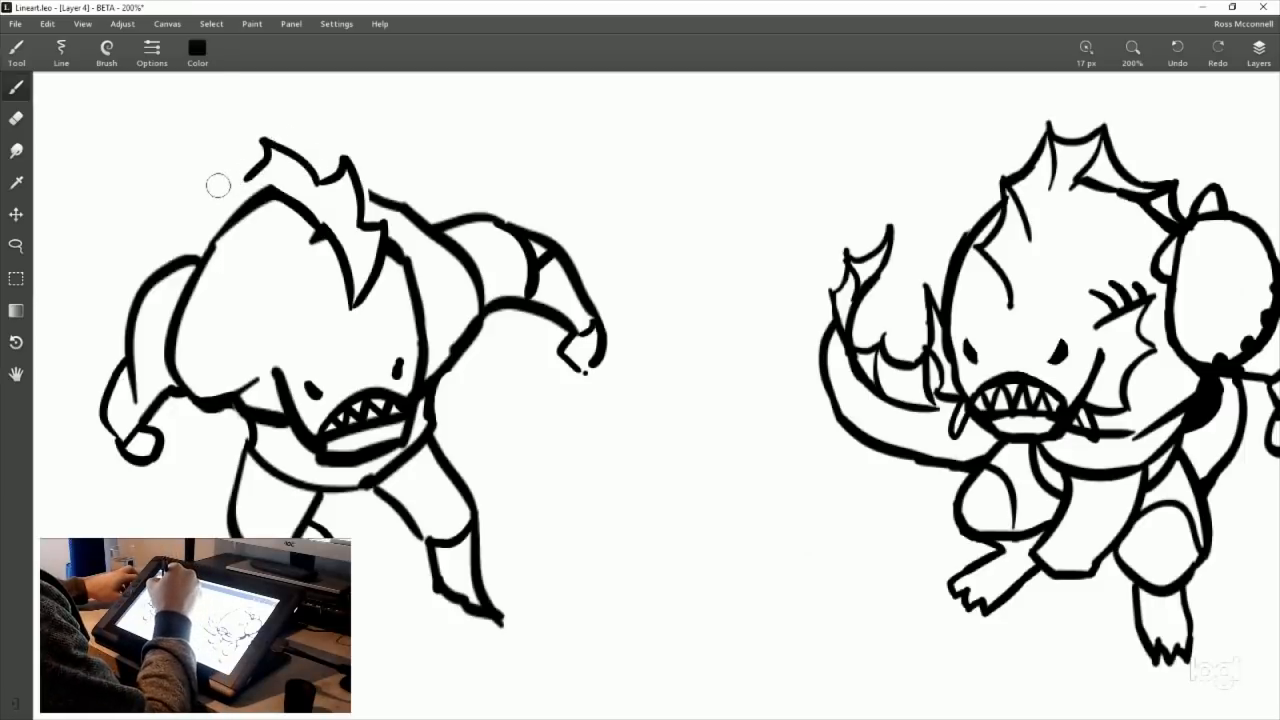
{"action": "key", "text": "ctrl+z"}
{"action": "mouse_move", "coordinate": [261, 167]}
{"action": "left_mouse_down"}
{"action": "mouse_move", "coordinate": [213, 181]}
{"action": "mouse_move", "coordinate": [231, 217]}
{"action": "mouse_move", "coordinate": [185, 239]}
{"action": "mouse_move", "coordinate": [205, 256]}
{"action": "left_mouse_up"}
{"action": "left_click_drag", "start_coordinate": [525, 463], "coordinate": [498, 358]}
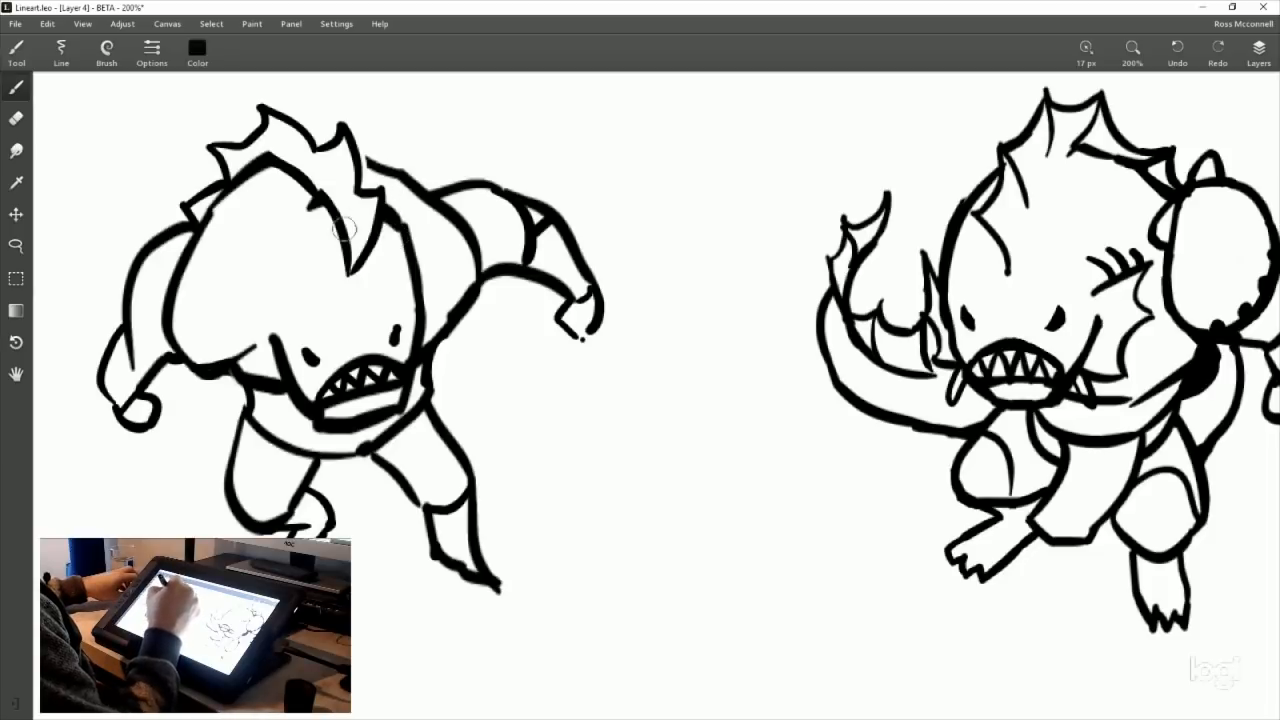
{"action": "left_click", "coordinate": [274, 210]}
{"action": "left_click", "coordinate": [271, 237]}
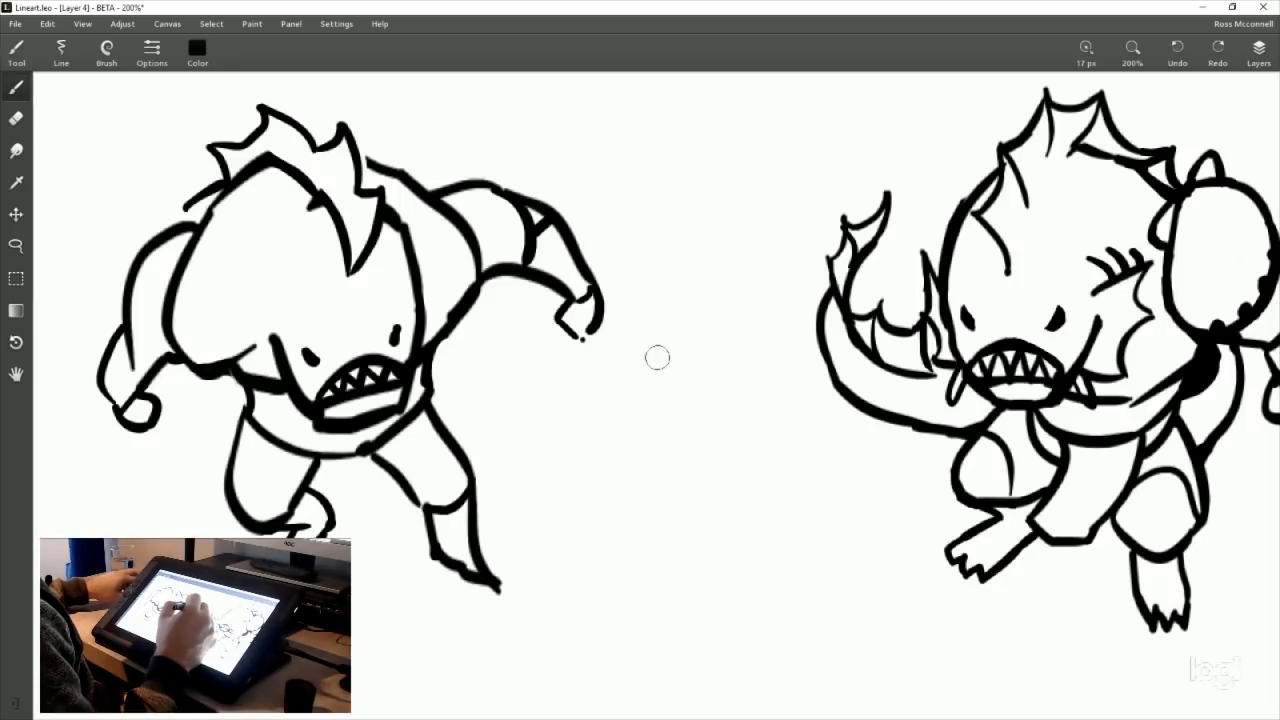
{"action": "key", "text": "ctrl+z"}
{"action": "key", "text": "ctrl+z"}
{"action": "key", "text": "ctrl+z"}
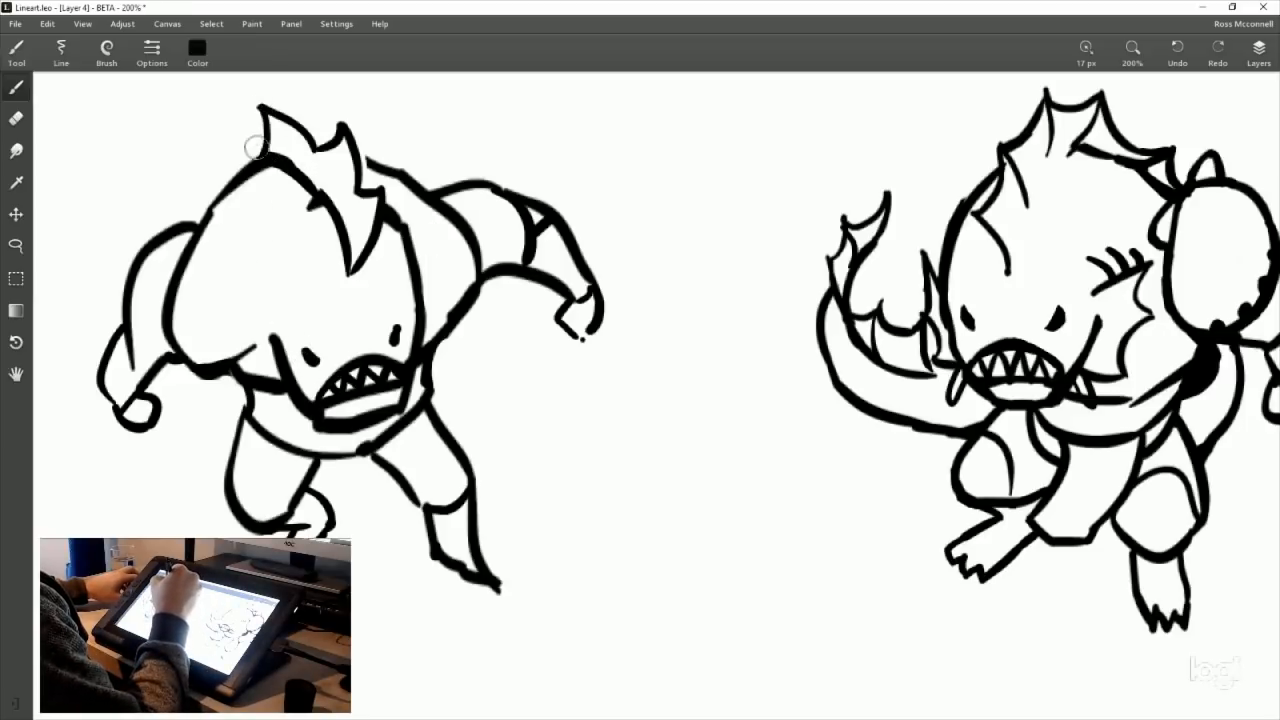
Step: Ink one small pointed spike on the back of the head, behind the crest's tallest spike
{"action": "mouse_move", "coordinate": [264, 150]}
{"action": "left_mouse_down"}
{"action": "mouse_move", "coordinate": [223, 147]}
{"action": "mouse_move", "coordinate": [239, 171]}
{"action": "left_mouse_up"}
{"action": "key", "text": "ctrl+z"}
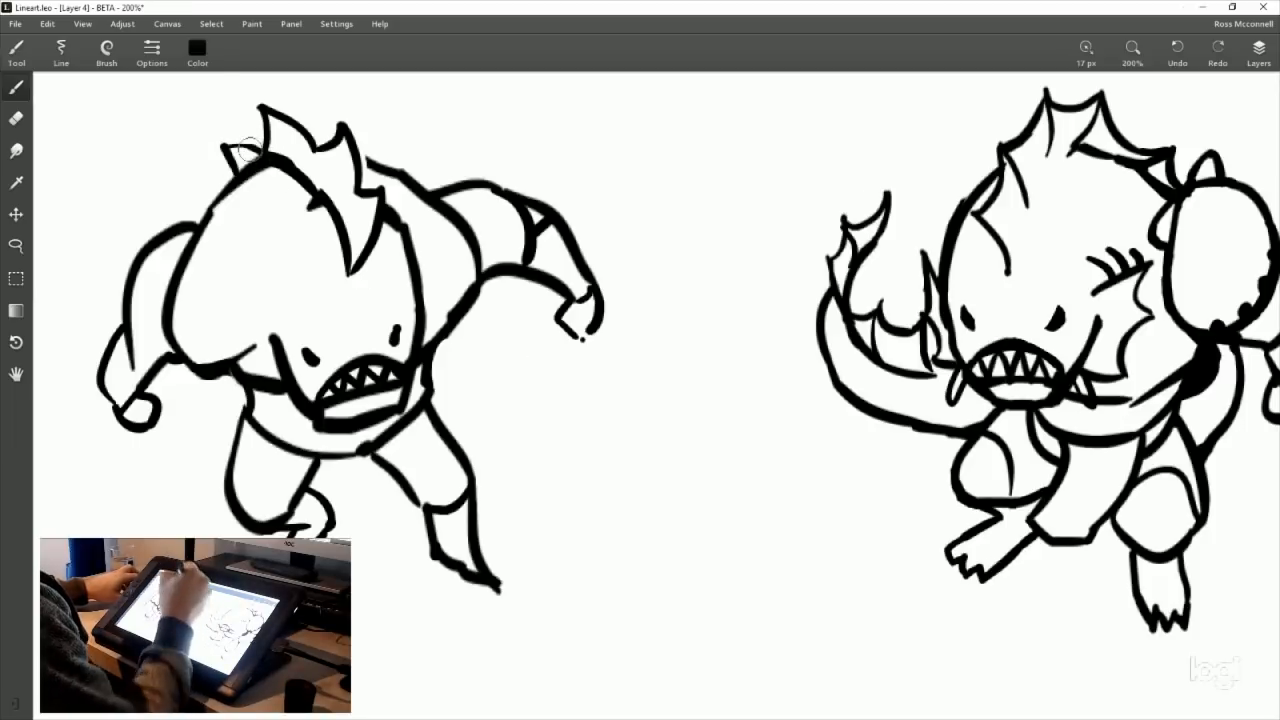
{"action": "mouse_move", "coordinate": [561, 437]}
{"action": "left_mouse_down"}
{"action": "mouse_move", "coordinate": [589, 417]}
{"action": "mouse_move", "coordinate": [589, 388]}
{"action": "left_mouse_up"}
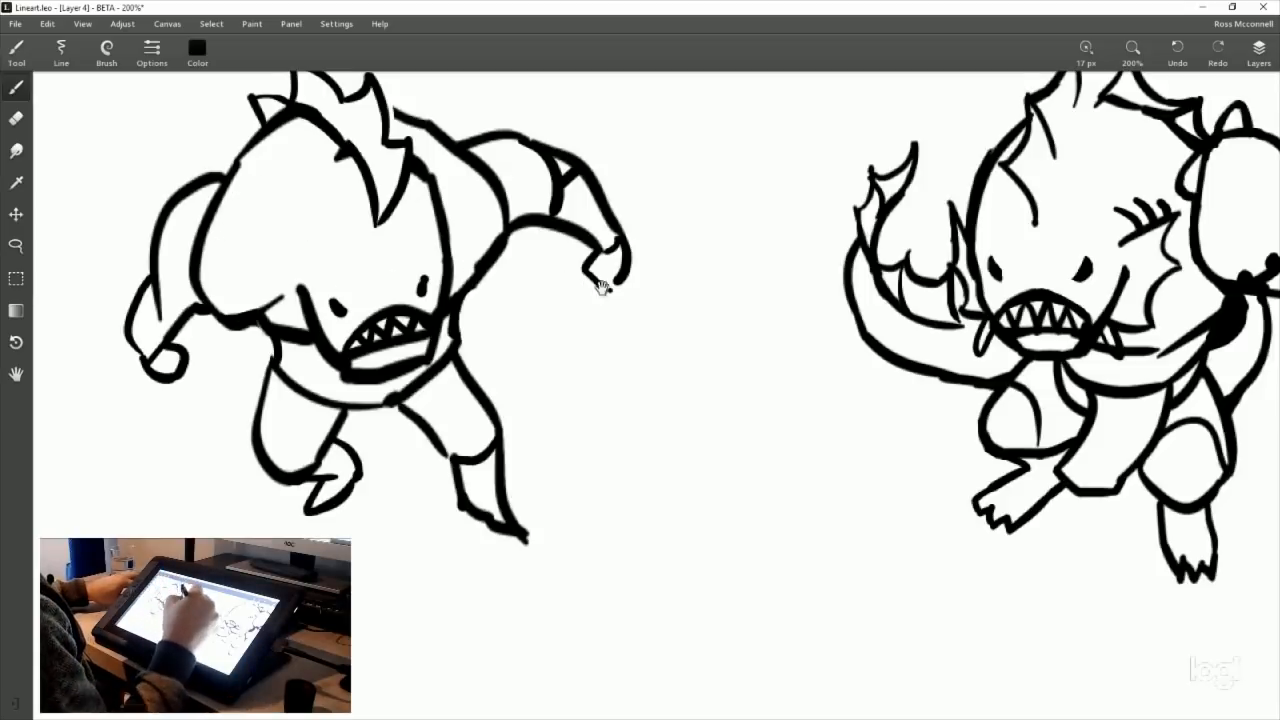
{"action": "left_click_drag", "start_coordinate": [601, 287], "coordinate": [607, 329]}
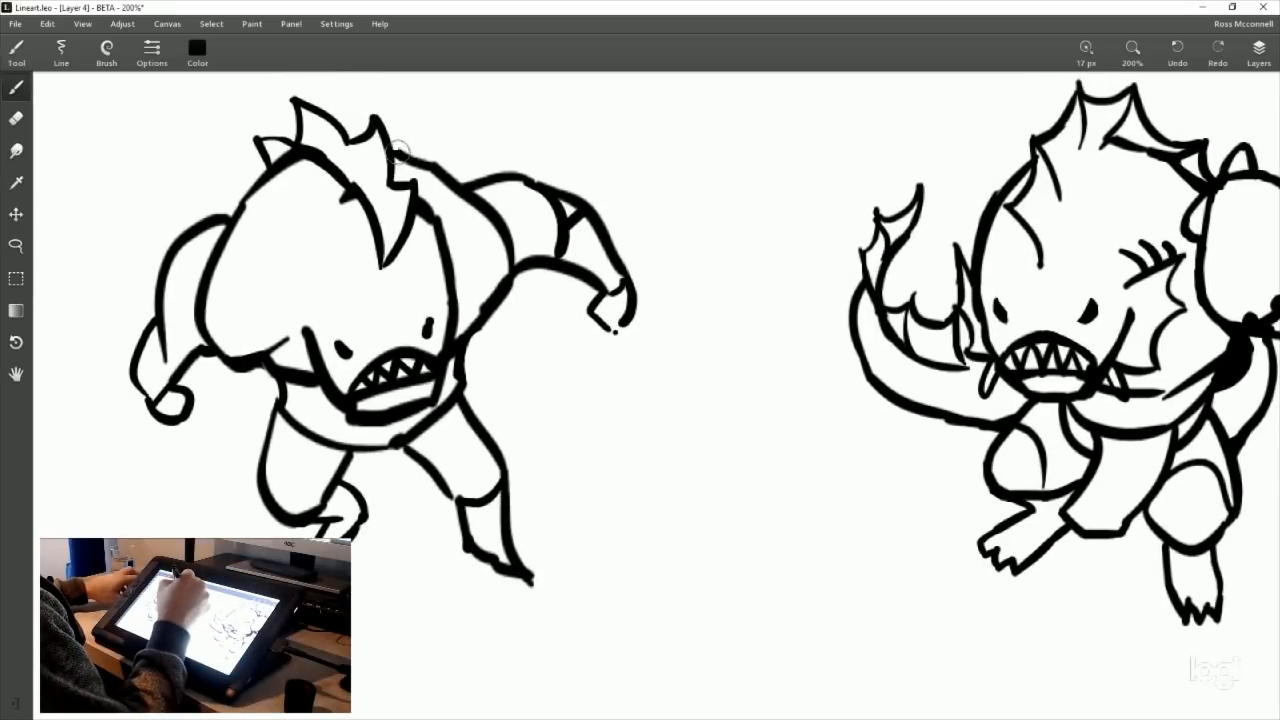
Step: Thicken the outline of the small rounded bump above the oval shape on the finished fish-man's shoulder
{"action": "left_click_drag", "start_coordinate": [1068, 368], "coordinate": [843, 380]}
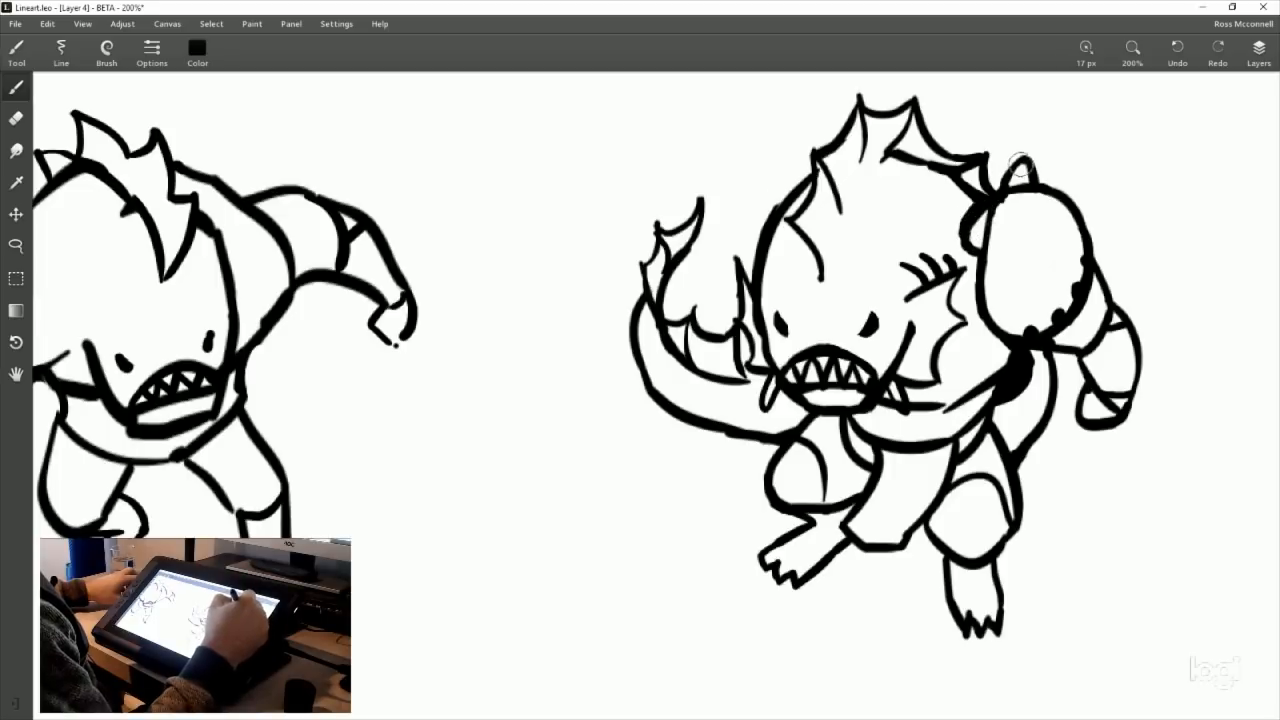
{"action": "left_click_drag", "start_coordinate": [1024, 160], "coordinate": [995, 222]}
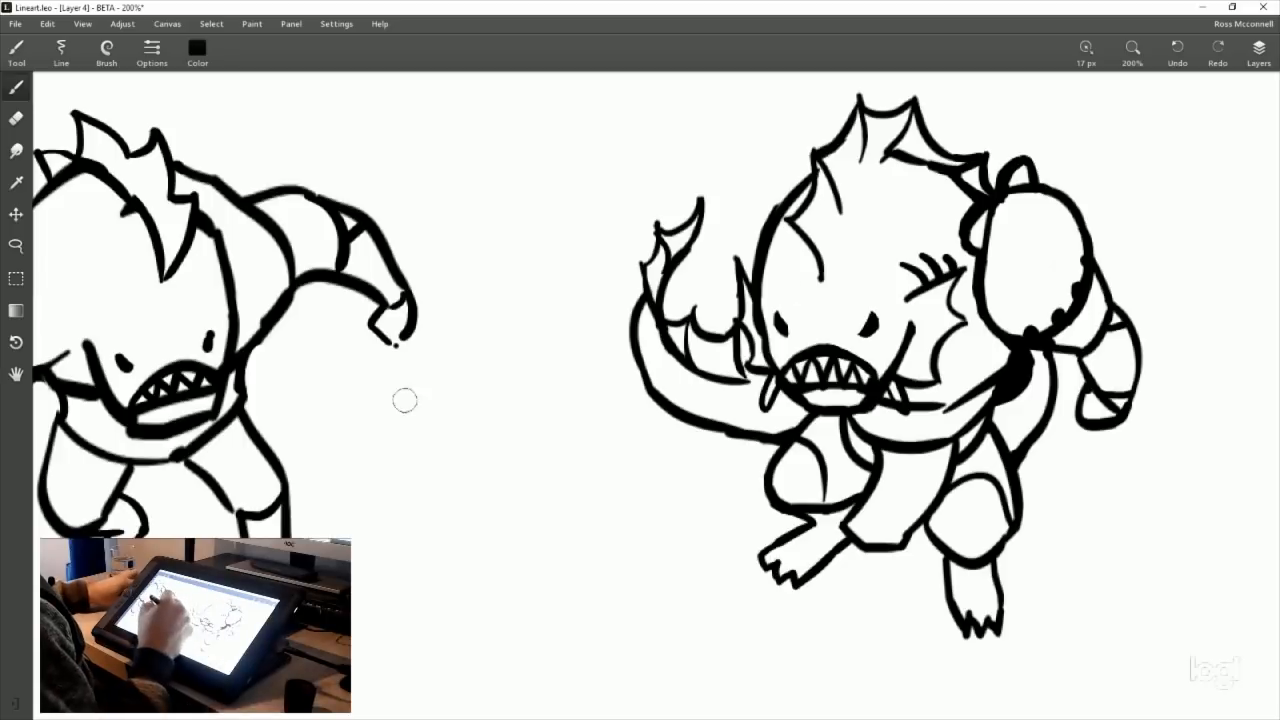
Step: Ink short curved gill slits on both sides of the new fish-man's head, three on the near side and two on the far side
{"action": "left_click_drag", "start_coordinate": [497, 409], "coordinate": [672, 421]}
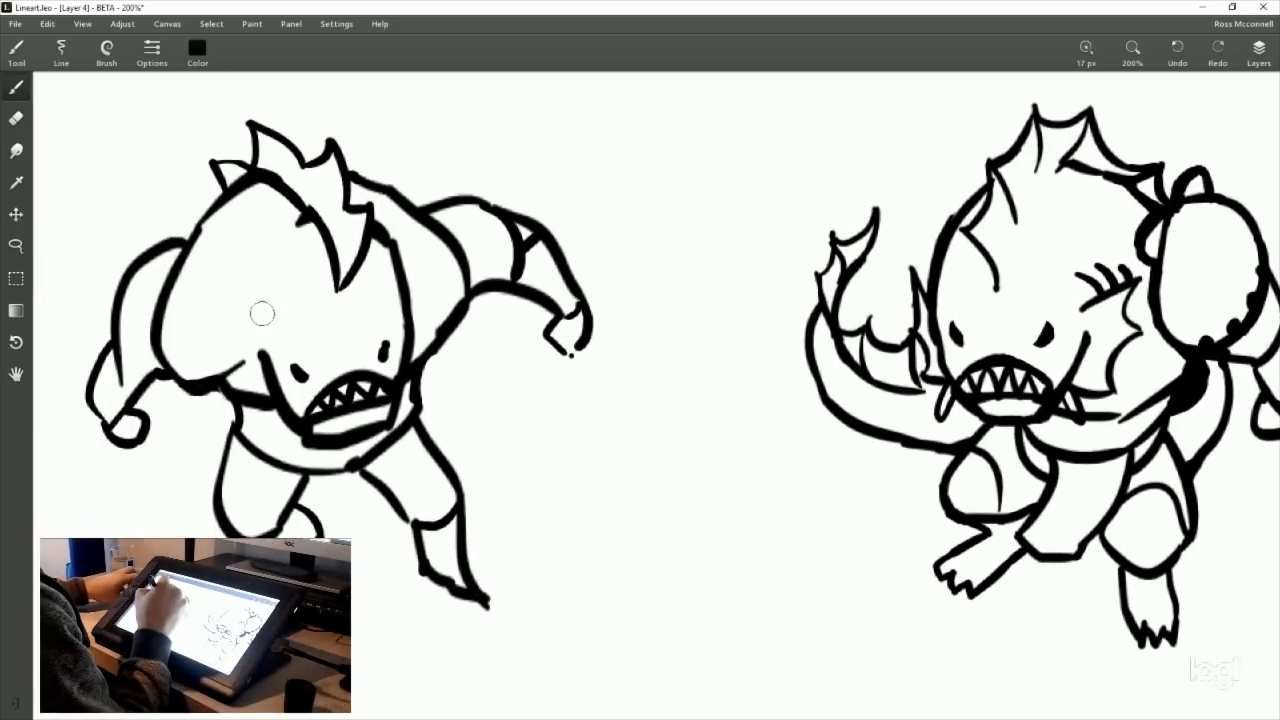
{"action": "mouse_move", "coordinate": [258, 295]}
{"action": "left_mouse_down"}
{"action": "mouse_move", "coordinate": [240, 350]}
{"action": "mouse_move", "coordinate": [258, 352]}
{"action": "mouse_move", "coordinate": [216, 345]}
{"action": "left_mouse_up"}
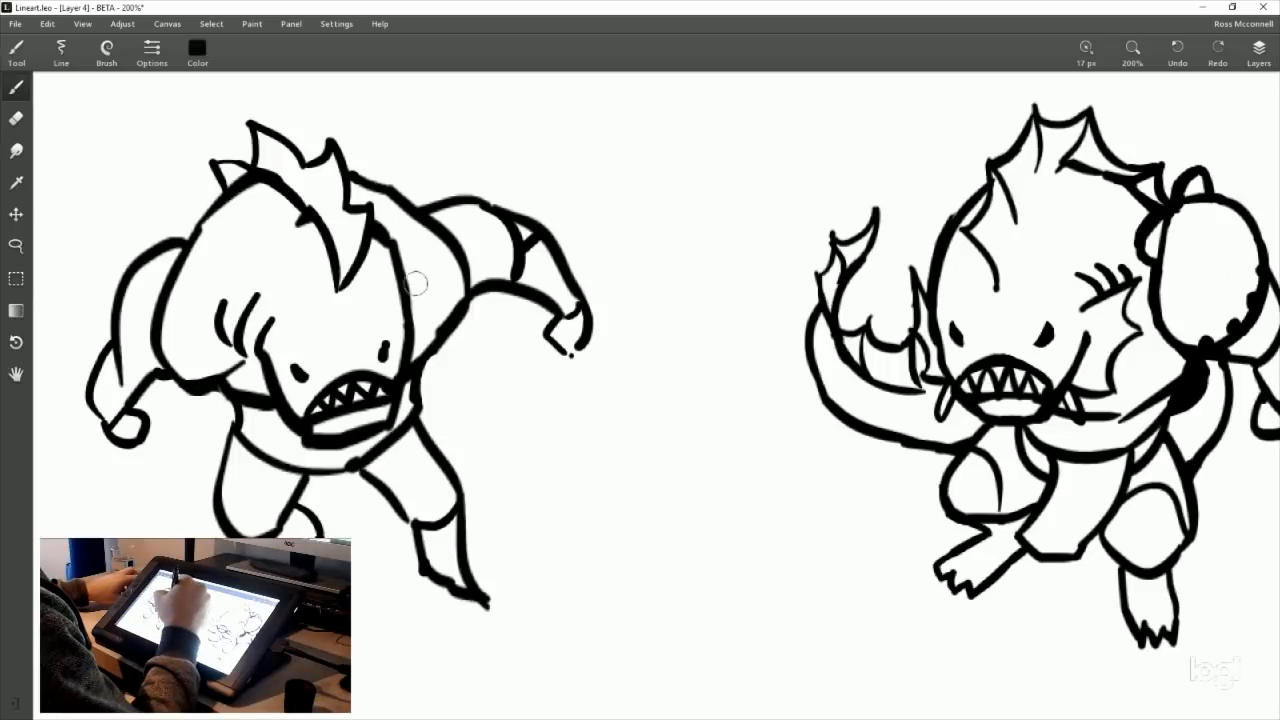
{"action": "left_click_drag", "start_coordinate": [416, 283], "coordinate": [428, 337]}
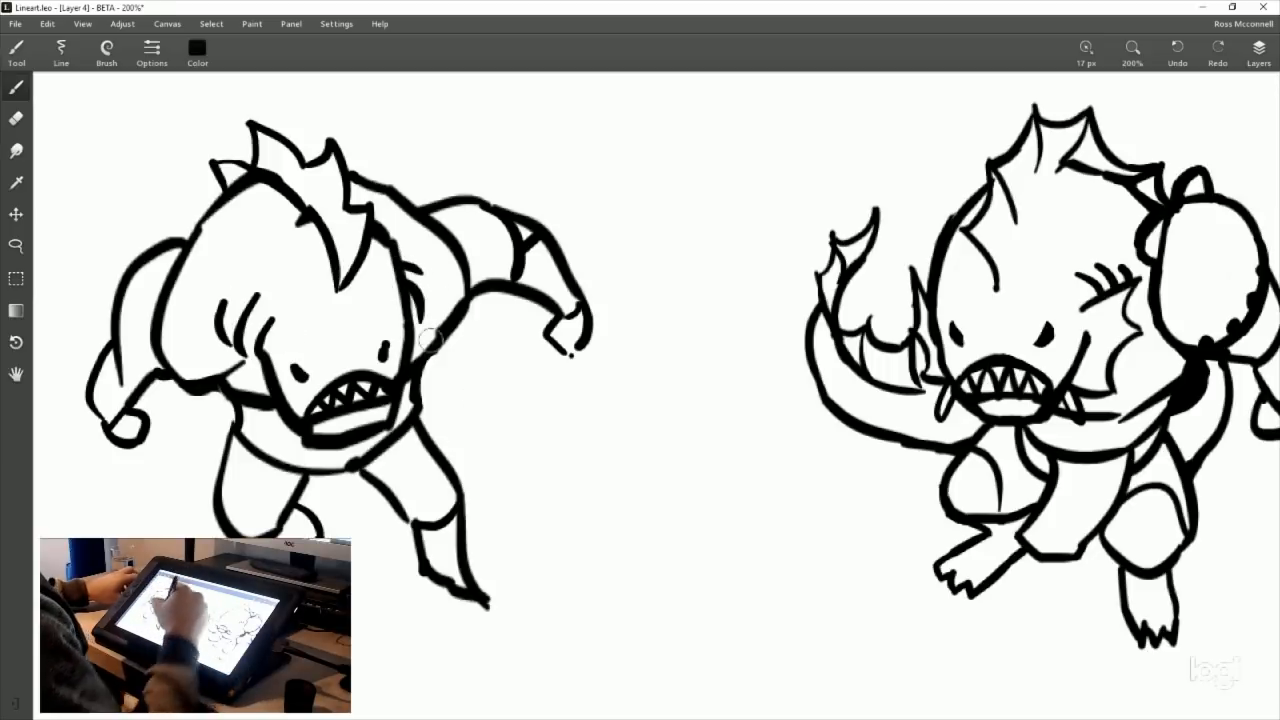
{"action": "mouse_move", "coordinate": [398, 260]}
{"action": "left_mouse_down"}
{"action": "mouse_move", "coordinate": [428, 276]}
{"action": "mouse_move", "coordinate": [428, 292]}
{"action": "left_mouse_up"}
{"action": "mouse_move", "coordinate": [550, 508]}
{"action": "left_mouse_down"}
{"action": "mouse_move", "coordinate": [603, 383]}
{"action": "mouse_move", "coordinate": [588, 478]}
{"action": "left_mouse_up"}
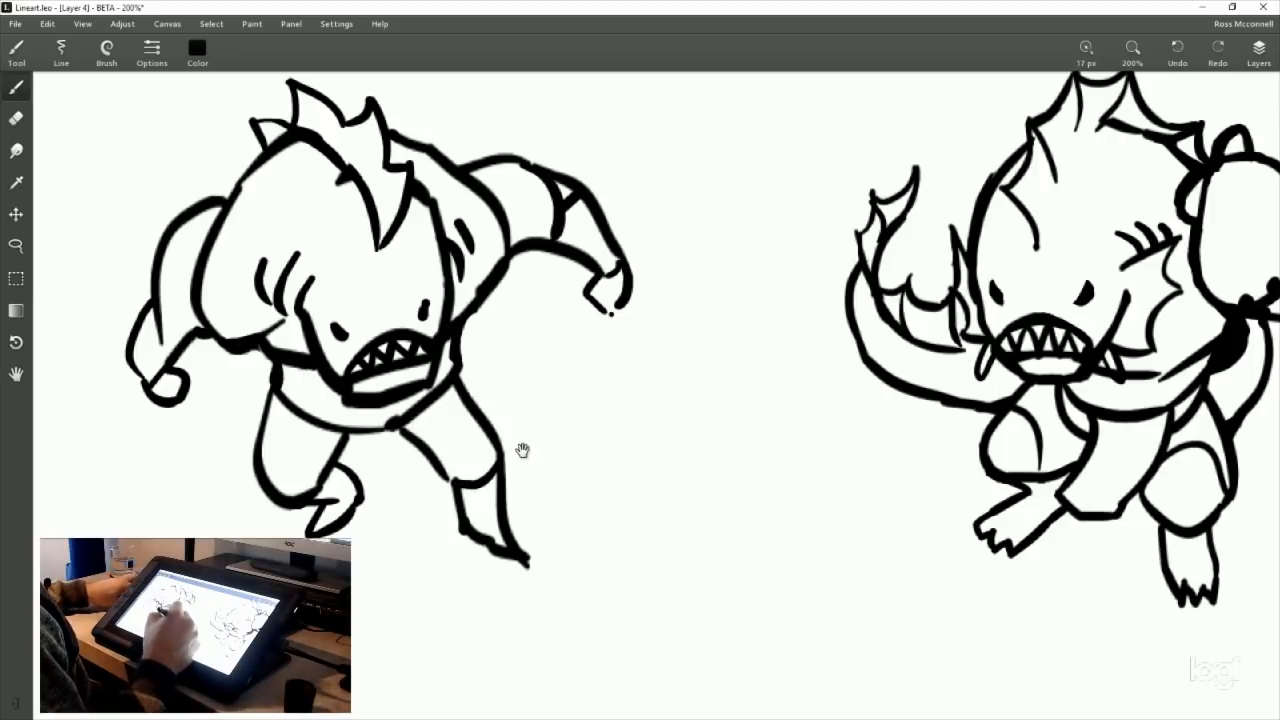
{"action": "left_click_drag", "start_coordinate": [520, 449], "coordinate": [610, 424]}
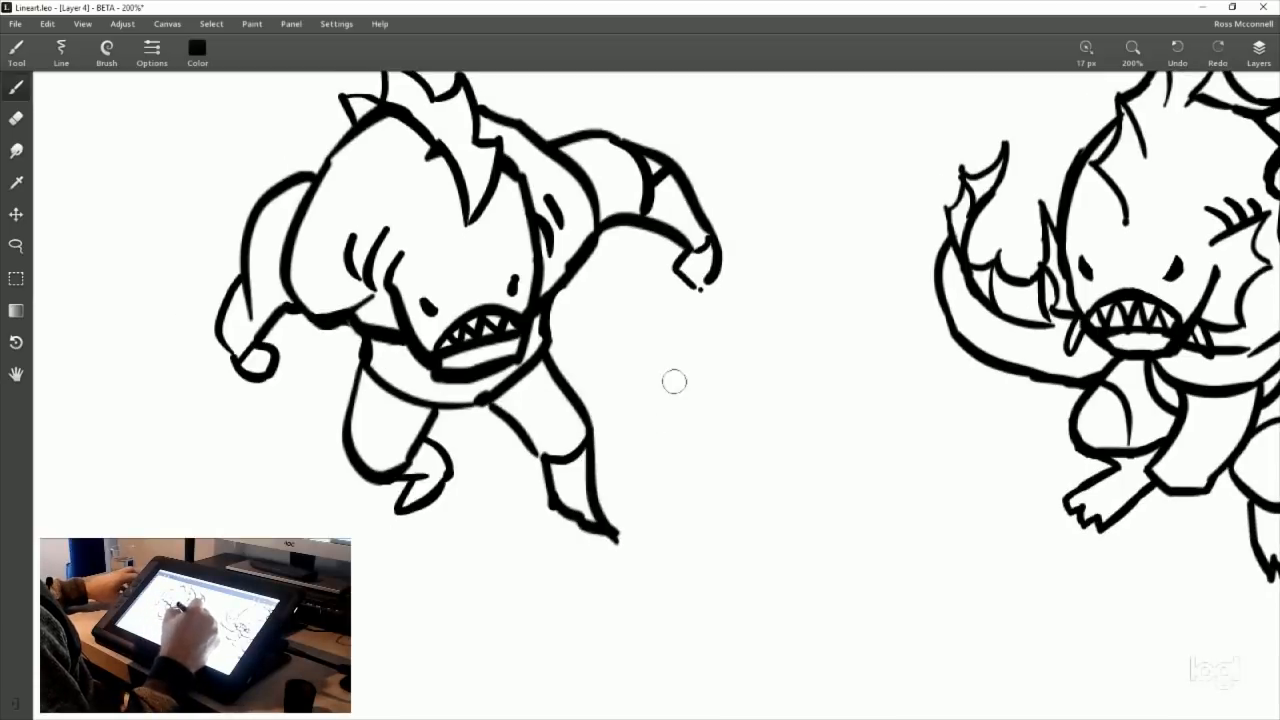
{"action": "mouse_move", "coordinate": [670, 378]}
{"action": "left_mouse_down"}
{"action": "mouse_move", "coordinate": [701, 429]}
{"action": "mouse_move", "coordinate": [674, 383]}
{"action": "mouse_move", "coordinate": [779, 388]}
{"action": "mouse_move", "coordinate": [783, 364]}
{"action": "mouse_move", "coordinate": [913, 415]}
{"action": "mouse_move", "coordinate": [836, 455]}
{"action": "mouse_move", "coordinate": [672, 435]}
{"action": "left_mouse_up"}
{"action": "mouse_move", "coordinate": [800, 386]}
{"action": "left_mouse_down"}
{"action": "mouse_move", "coordinate": [822, 432]}
{"action": "mouse_move", "coordinate": [790, 420]}
{"action": "left_mouse_up"}
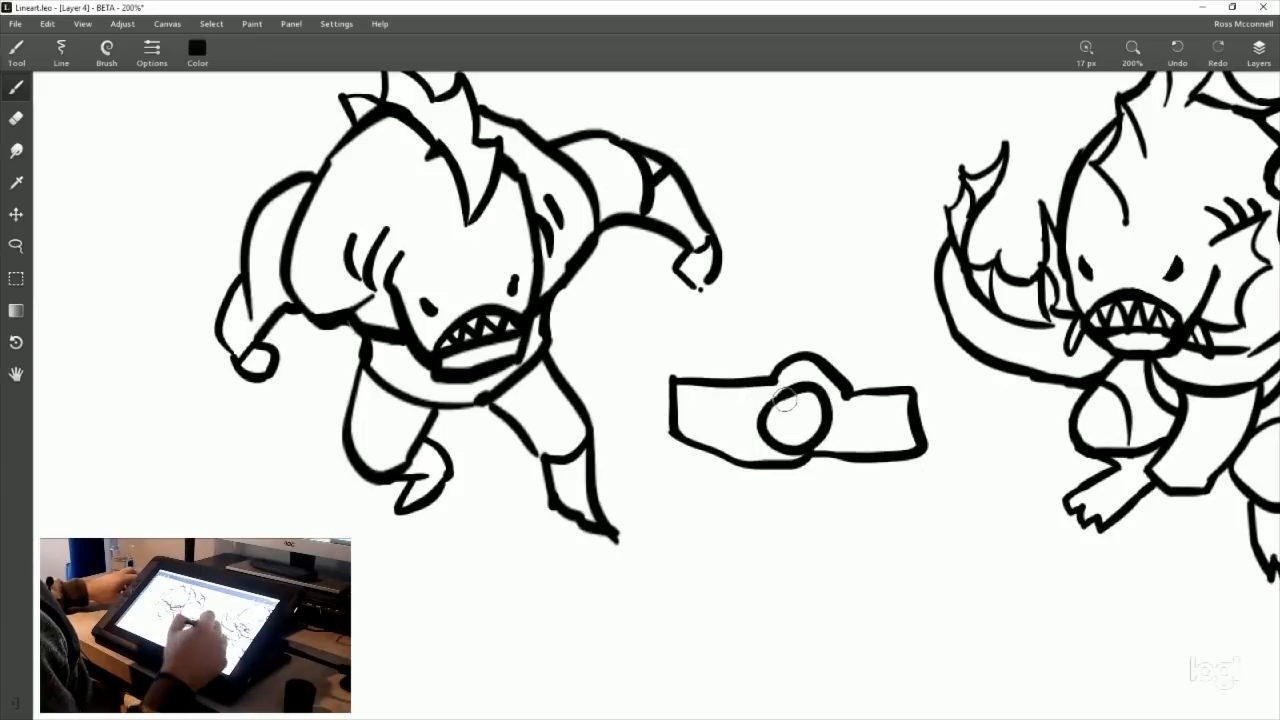
{"action": "key", "text": "ctrl+z"}
{"action": "key", "text": "ctrl+z"}
{"action": "key", "text": "ctrl+z"}
{"action": "key", "text": "ctrl+z"}
{"action": "key", "text": "ctrl+z"}
{"action": "key", "text": "ctrl+z"}
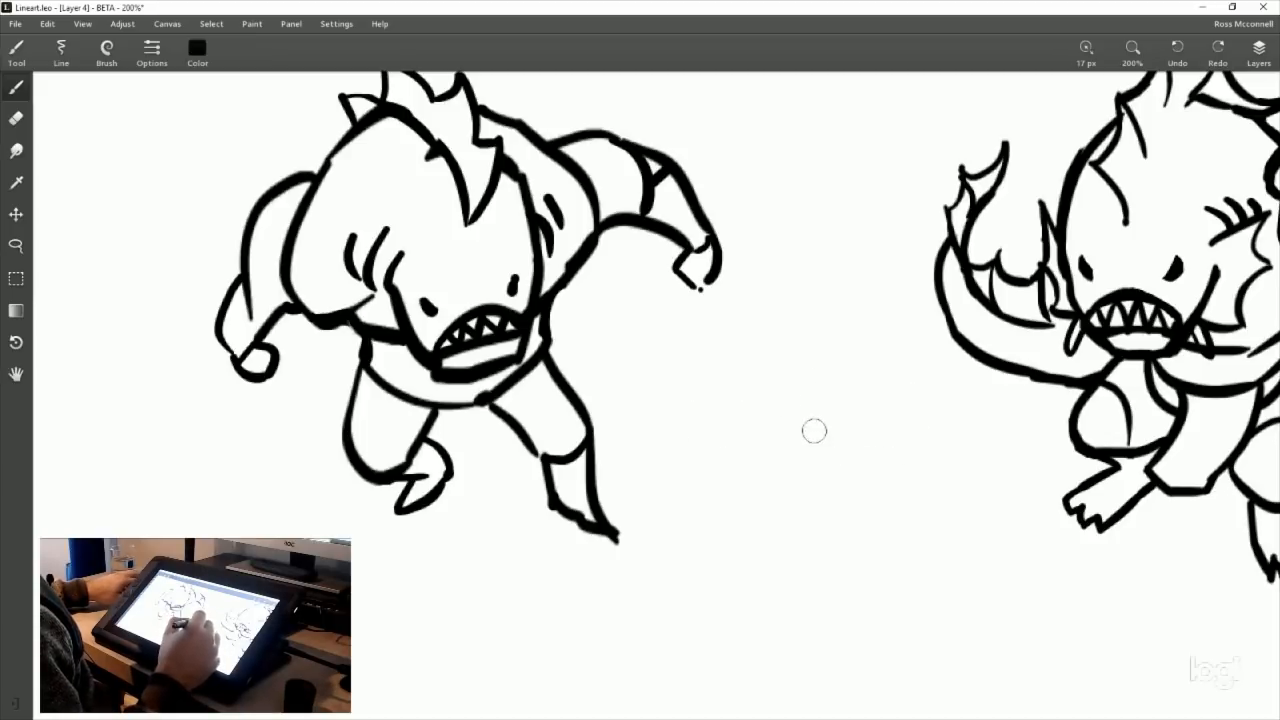
{"action": "mouse_move", "coordinate": [864, 406]}
{"action": "left_mouse_down"}
{"action": "mouse_move", "coordinate": [780, 431]}
{"action": "mouse_move", "coordinate": [451, 420]}
{"action": "mouse_move", "coordinate": [571, 397]}
{"action": "left_mouse_up"}
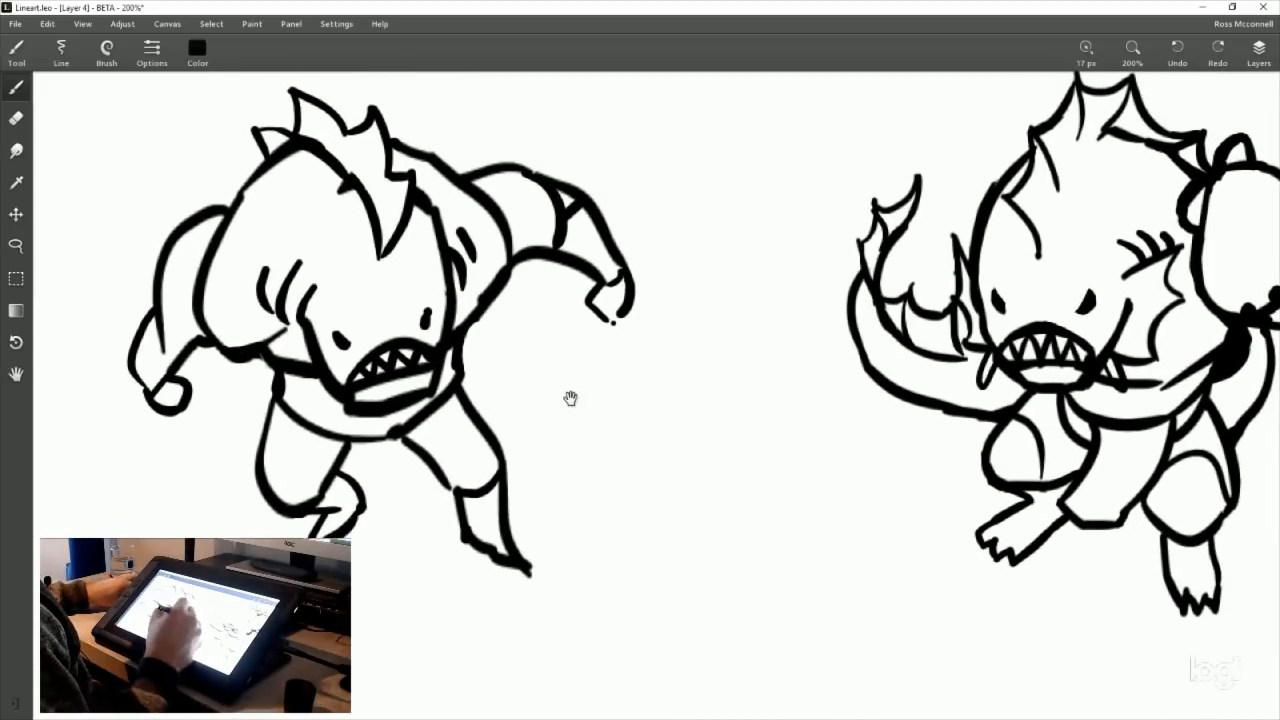
{"action": "mouse_move", "coordinate": [344, 447]}
{"action": "left_mouse_down"}
{"action": "mouse_move", "coordinate": [380, 468]}
{"action": "mouse_move", "coordinate": [405, 441]}
{"action": "left_mouse_up"}
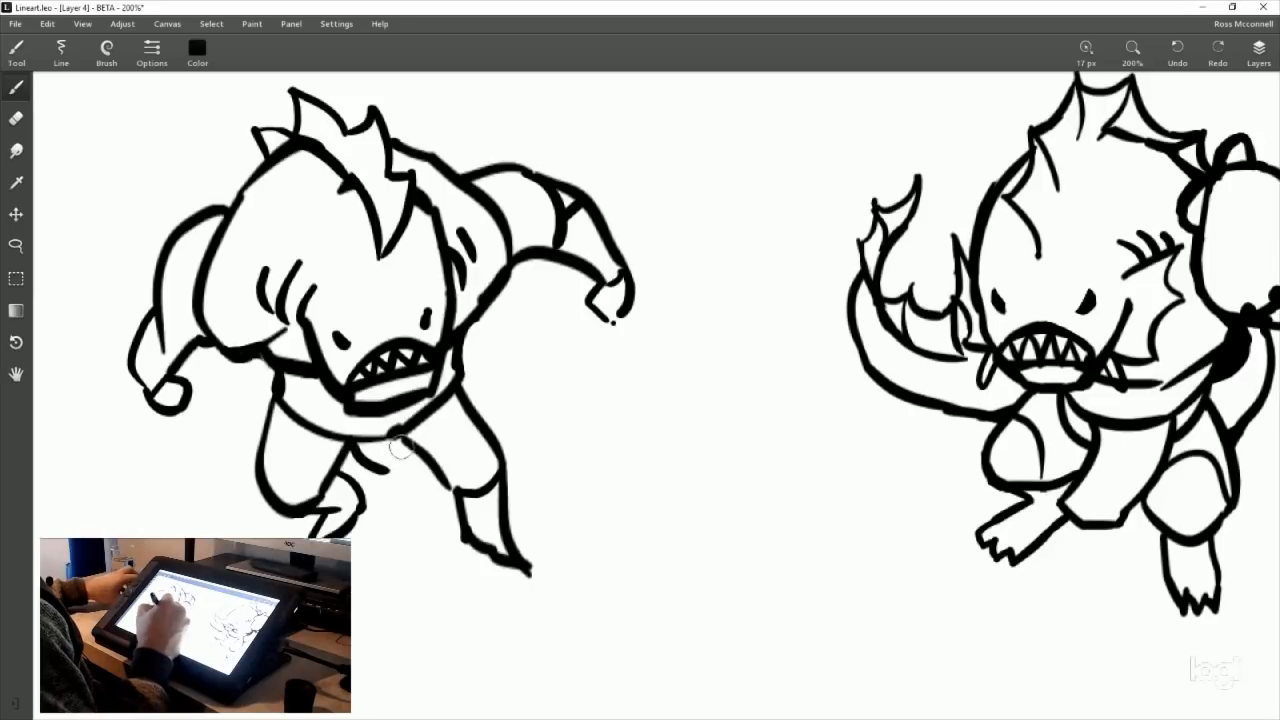
{"action": "key", "text": "ctrl+z"}
{"action": "key", "text": "ctrl+z"}
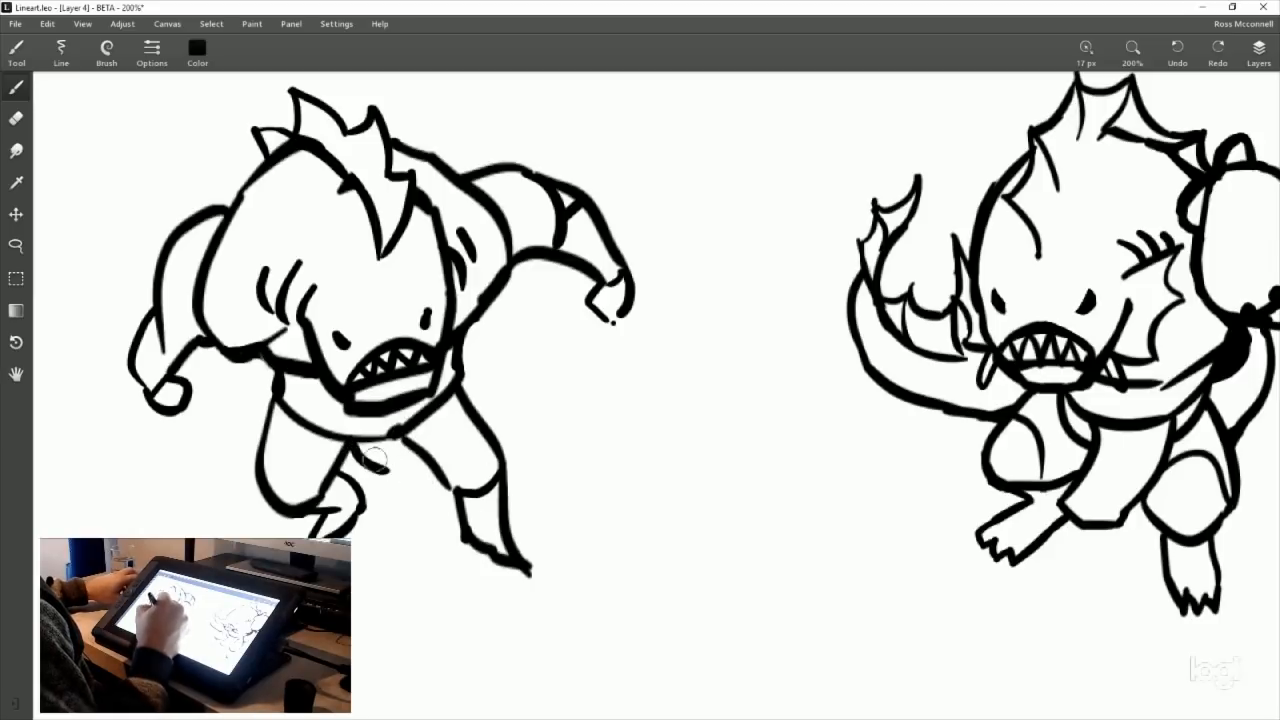
{"action": "mouse_move", "coordinate": [349, 443]}
{"action": "left_mouse_down"}
{"action": "mouse_move", "coordinate": [415, 464]}
{"action": "mouse_move", "coordinate": [405, 445]}
{"action": "mouse_move", "coordinate": [356, 447]}
{"action": "mouse_move", "coordinate": [413, 430]}
{"action": "mouse_move", "coordinate": [351, 442]}
{"action": "mouse_move", "coordinate": [390, 462]}
{"action": "left_mouse_up"}
{"action": "key", "text": "ctrl+z"}
{"action": "key", "text": "ctrl+z"}
{"action": "key", "text": "ctrl+z"}
{"action": "key", "text": "ctrl+z"}
Step: Erase the new fish-man's far knee, shin and foot, leaving only the two thigh lines
{"action": "left_click_drag", "start_coordinate": [600, 418], "coordinate": [595, 437]}
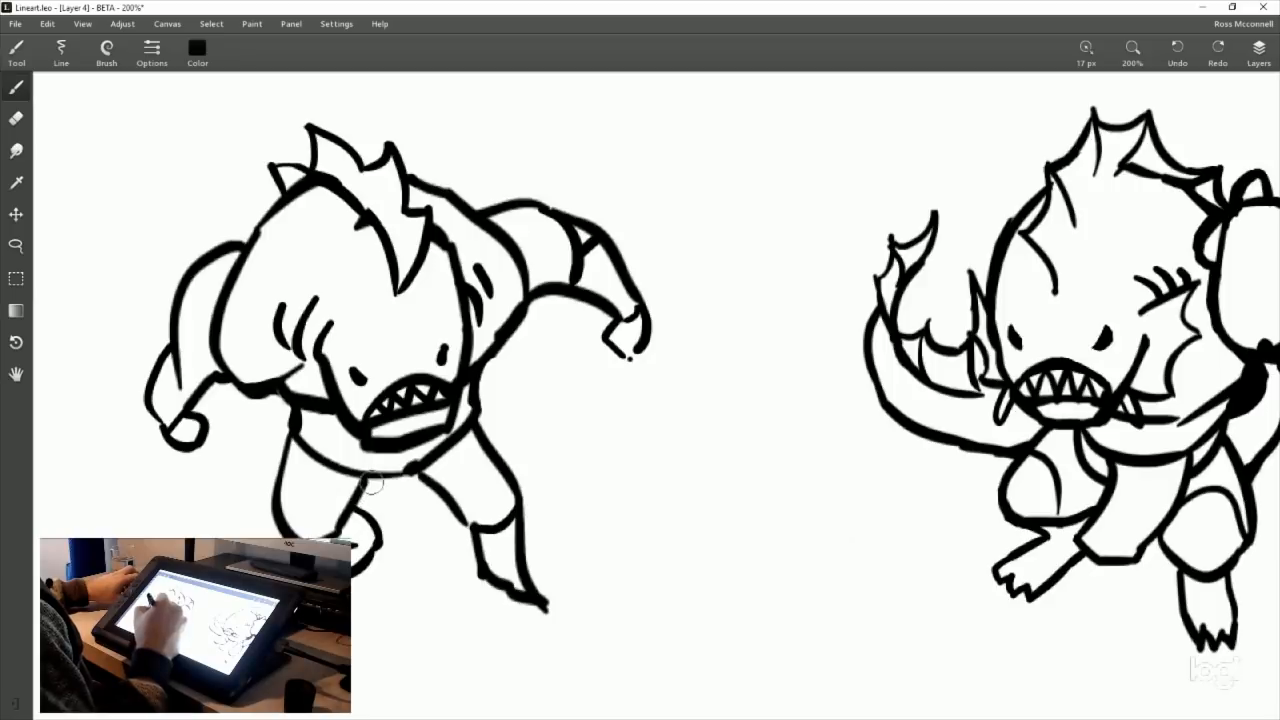
{"action": "left_click", "coordinate": [16, 119]}
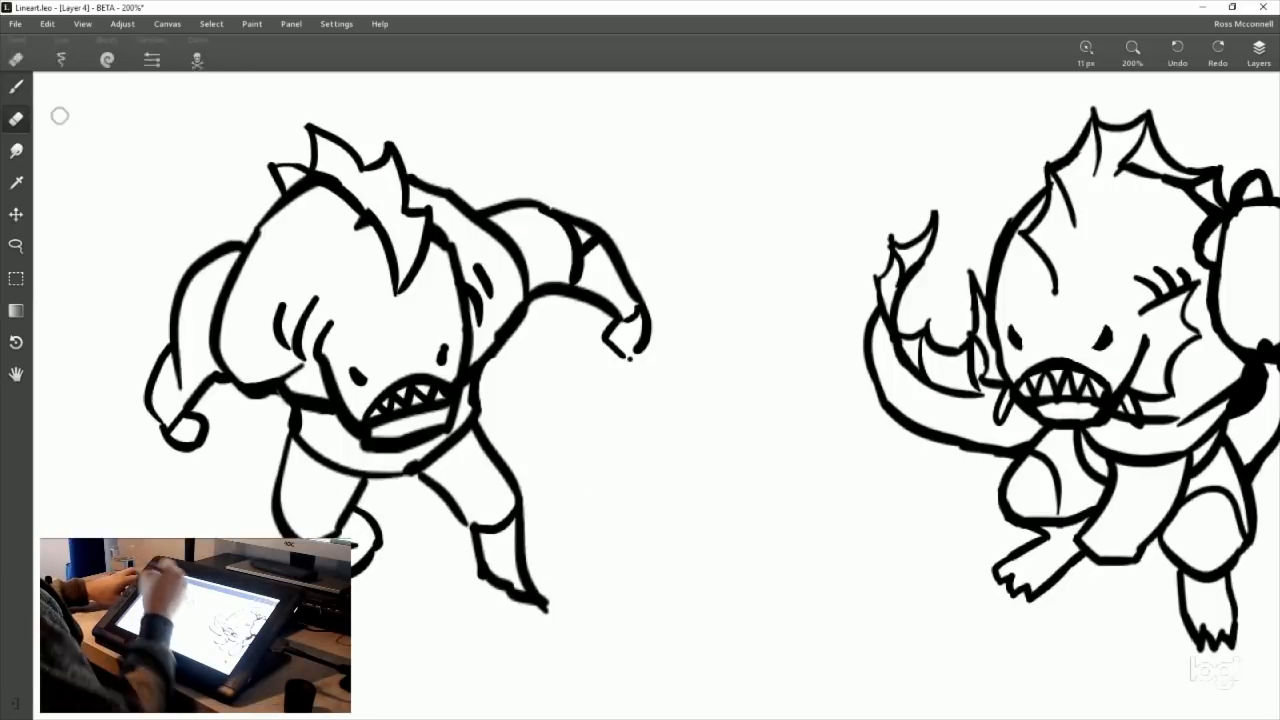
{"action": "mouse_move", "coordinate": [483, 506]}
{"action": "left_mouse_down"}
{"action": "mouse_move", "coordinate": [504, 541]}
{"action": "mouse_move", "coordinate": [507, 512]}
{"action": "mouse_move", "coordinate": [509, 560]}
{"action": "mouse_move", "coordinate": [485, 575]}
{"action": "mouse_move", "coordinate": [490, 560]}
{"action": "mouse_move", "coordinate": [512, 564]}
{"action": "mouse_move", "coordinate": [519, 585]}
{"action": "mouse_move", "coordinate": [535, 562]}
{"action": "mouse_move", "coordinate": [512, 590]}
{"action": "mouse_move", "coordinate": [545, 618]}
{"action": "left_mouse_up"}
{"action": "mouse_move", "coordinate": [519, 552]}
{"action": "left_mouse_down"}
{"action": "mouse_move", "coordinate": [539, 514]}
{"action": "mouse_move", "coordinate": [482, 514]}
{"action": "mouse_move", "coordinate": [488, 545]}
{"action": "left_mouse_up"}
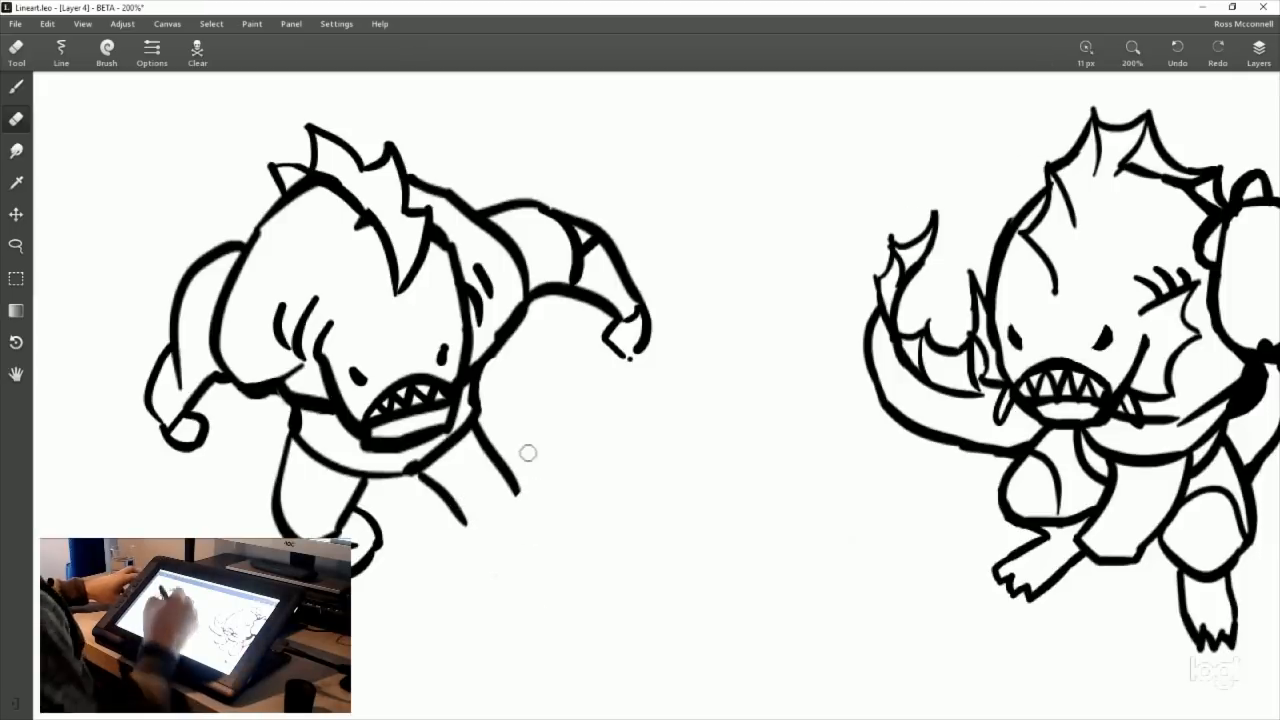
Step: Ink a rounded knee closing off the lower end of the new fish-man's far thigh
{"action": "key", "text": "b"}
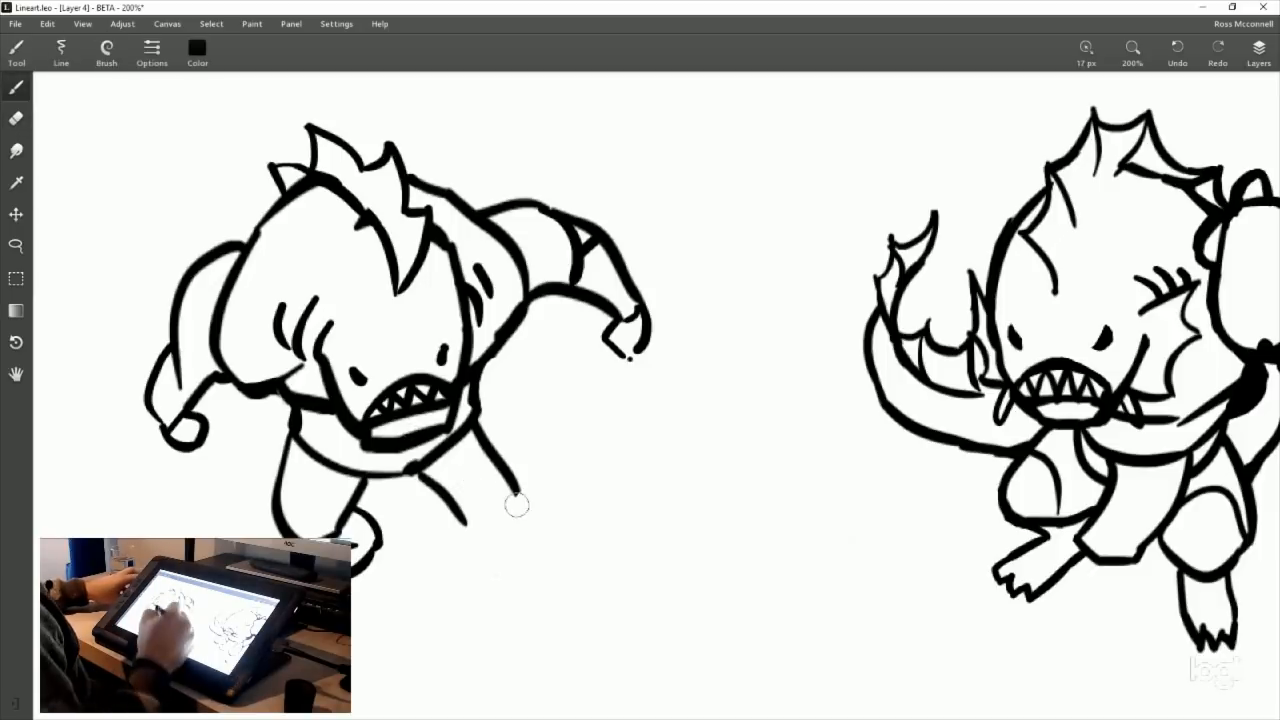
{"action": "left_click_drag", "start_coordinate": [511, 497], "coordinate": [462, 522]}
{"action": "key", "text": "ctrl+z"}
{"action": "left_click_drag", "start_coordinate": [512, 488], "coordinate": [460, 526]}
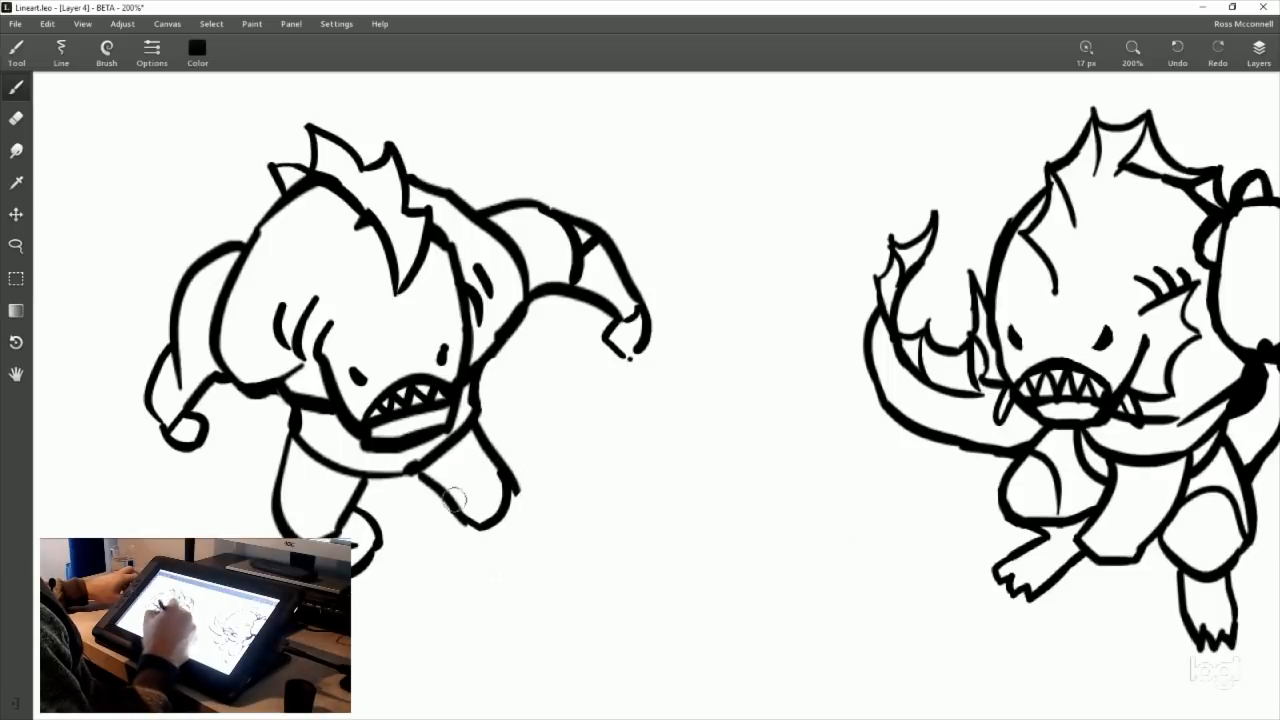
Step: Try to ink a short foot turned inward below the far knee
{"action": "mouse_move", "coordinate": [443, 497]}
{"action": "left_mouse_down"}
{"action": "mouse_move", "coordinate": [432, 539]}
{"action": "mouse_move", "coordinate": [503, 551]}
{"action": "mouse_move", "coordinate": [482, 527]}
{"action": "left_mouse_up"}
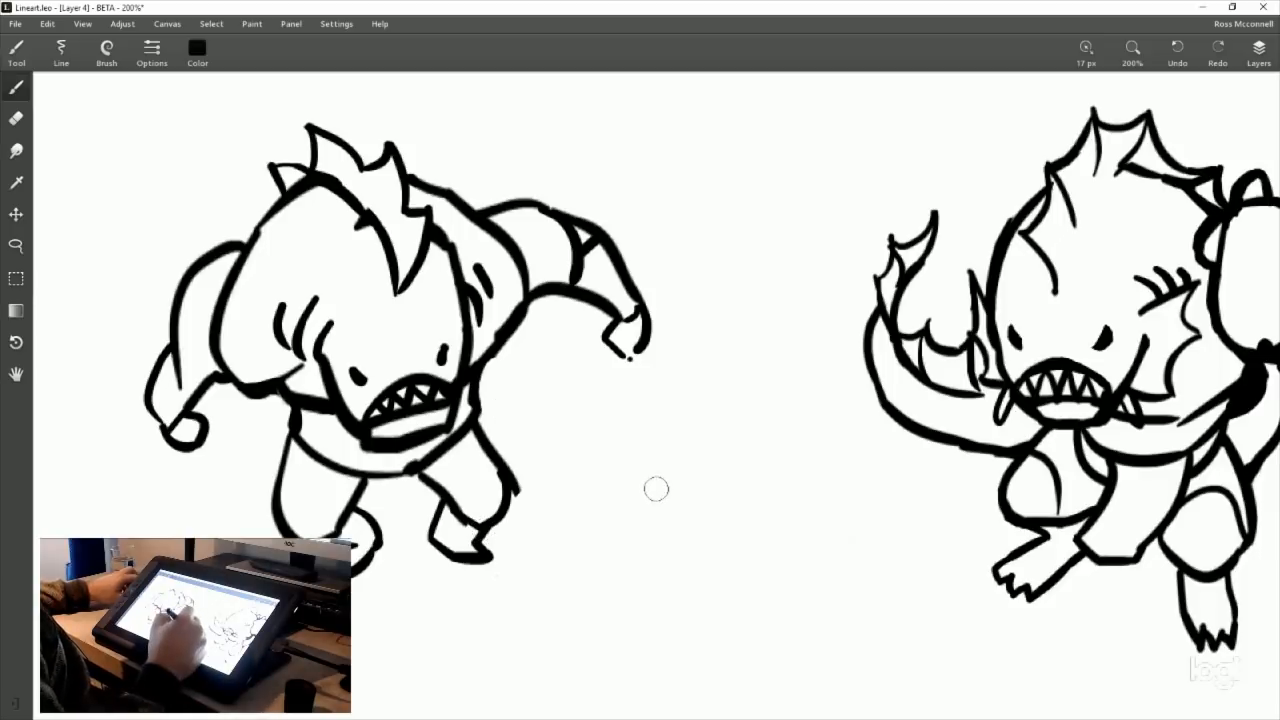
{"action": "key", "text": "ctrl+z"}
{"action": "key", "text": "ctrl+z"}
{"action": "key", "text": "ctrl+z"}
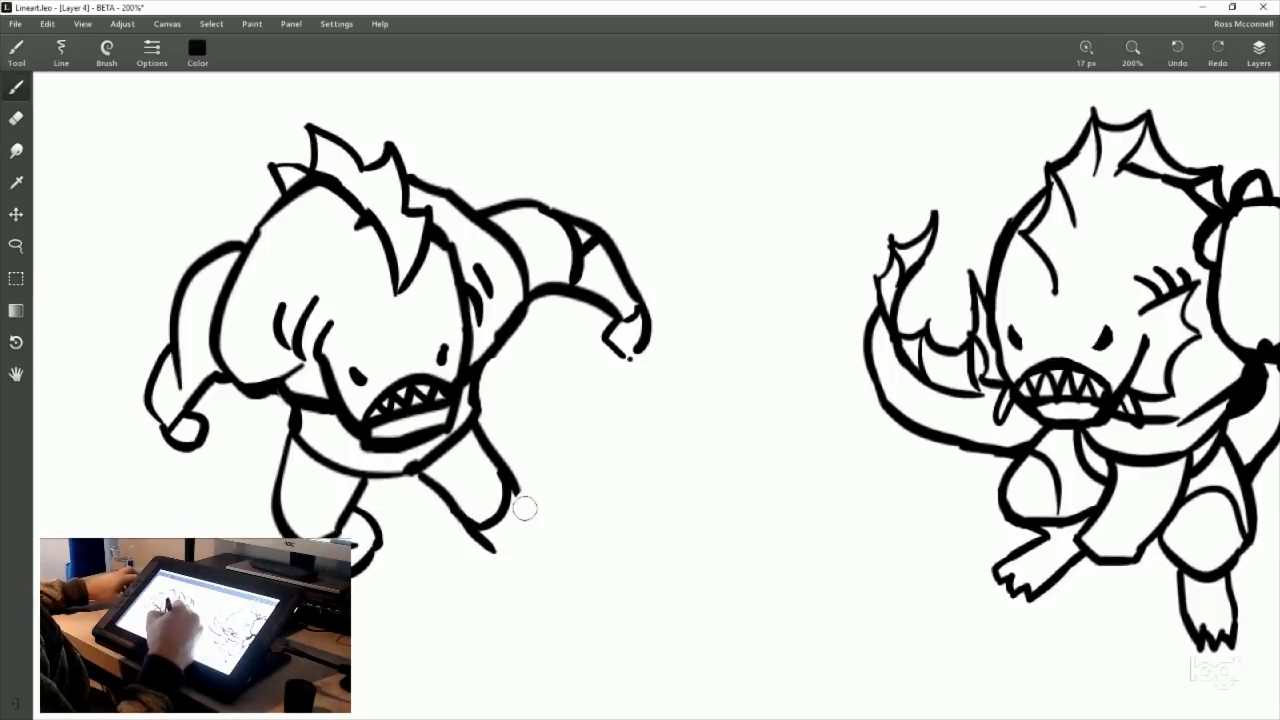
Step: Ink two tapering shin lines angling outward below the far knee, undoing the attempts at a narrow foot
{"action": "left_click_drag", "start_coordinate": [490, 520], "coordinate": [535, 540]}
{"action": "mouse_move", "coordinate": [506, 476]}
{"action": "left_mouse_down"}
{"action": "mouse_move", "coordinate": [529, 564]}
{"action": "mouse_move", "coordinate": [514, 539]}
{"action": "mouse_move", "coordinate": [502, 565]}
{"action": "mouse_move", "coordinate": [542, 540]}
{"action": "left_mouse_up"}
{"action": "key", "text": "ctrl+z"}
{"action": "key", "text": "ctrl+z"}
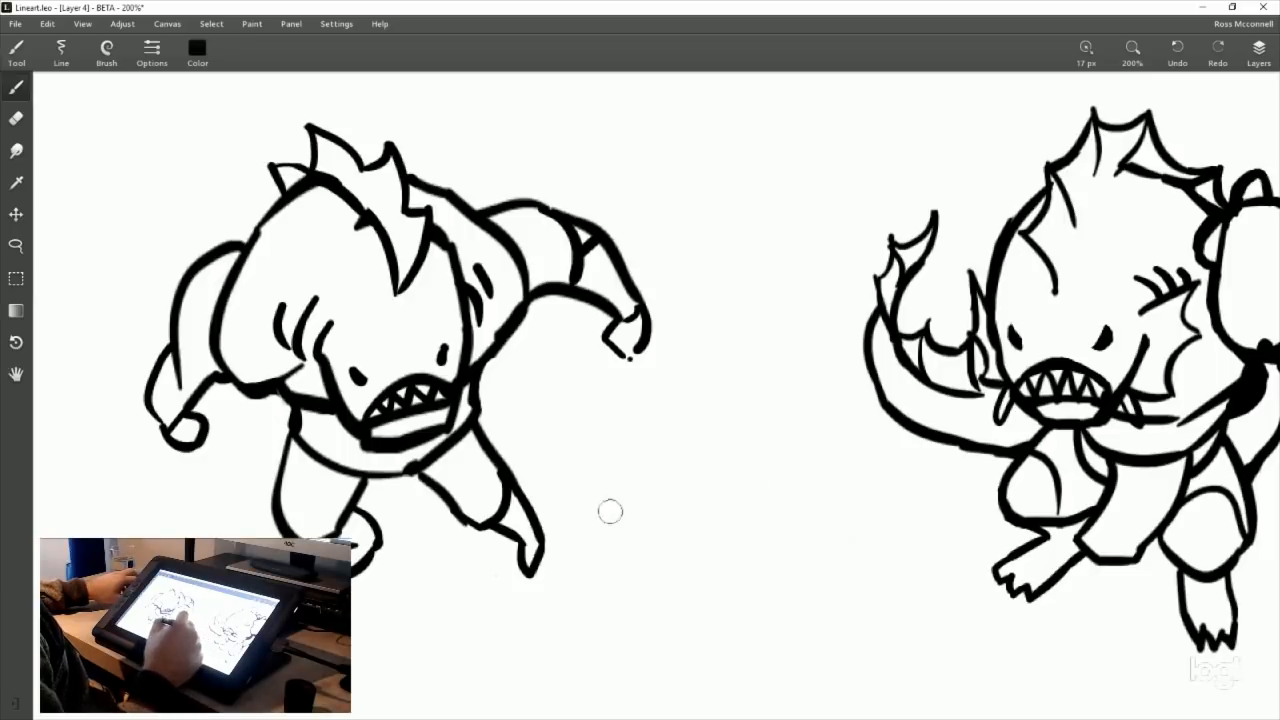
{"action": "key", "text": "ctrl+z"}
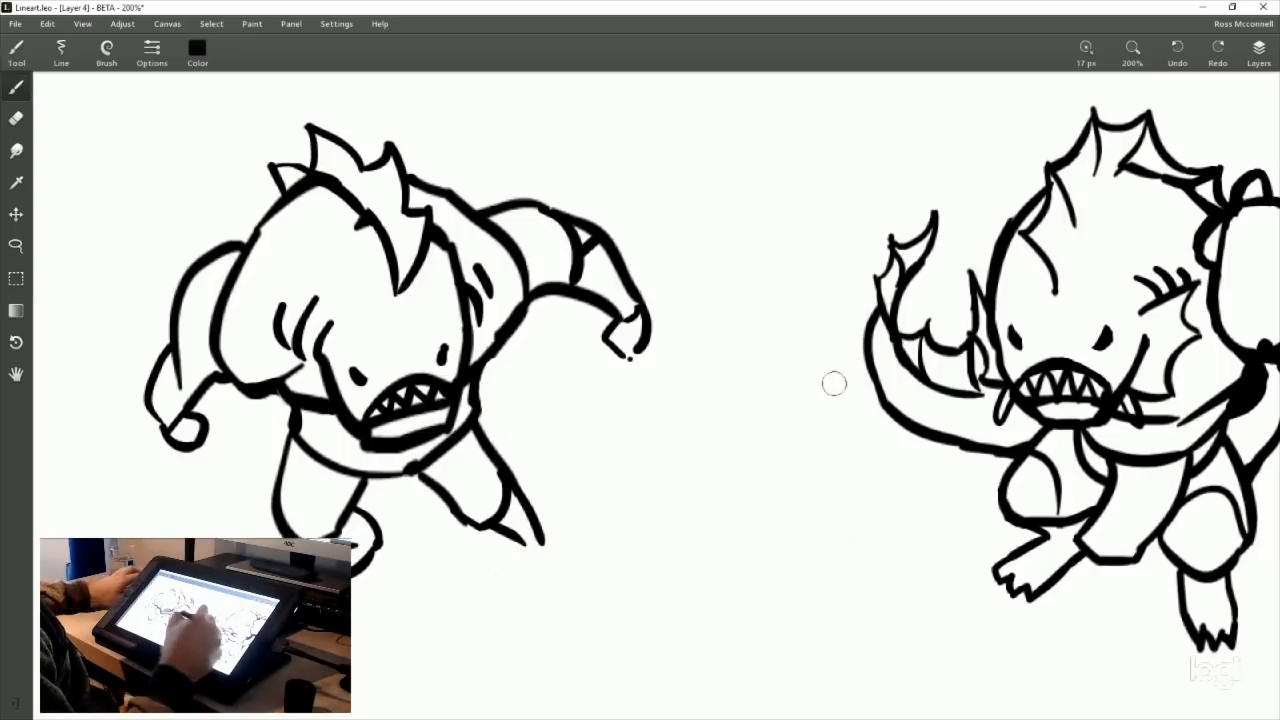
Step: Check the reference painting's legs and tail, and try to ink a curved tail behind the far hip with its tip above the shoulder
{"action": "left_click_drag", "start_coordinate": [983, 257], "coordinate": [520, 586]}
{"action": "left_click_drag", "start_coordinate": [920, 260], "coordinate": [746, 523]}
{"action": "left_click_drag", "start_coordinate": [705, 420], "coordinate": [785, 519]}
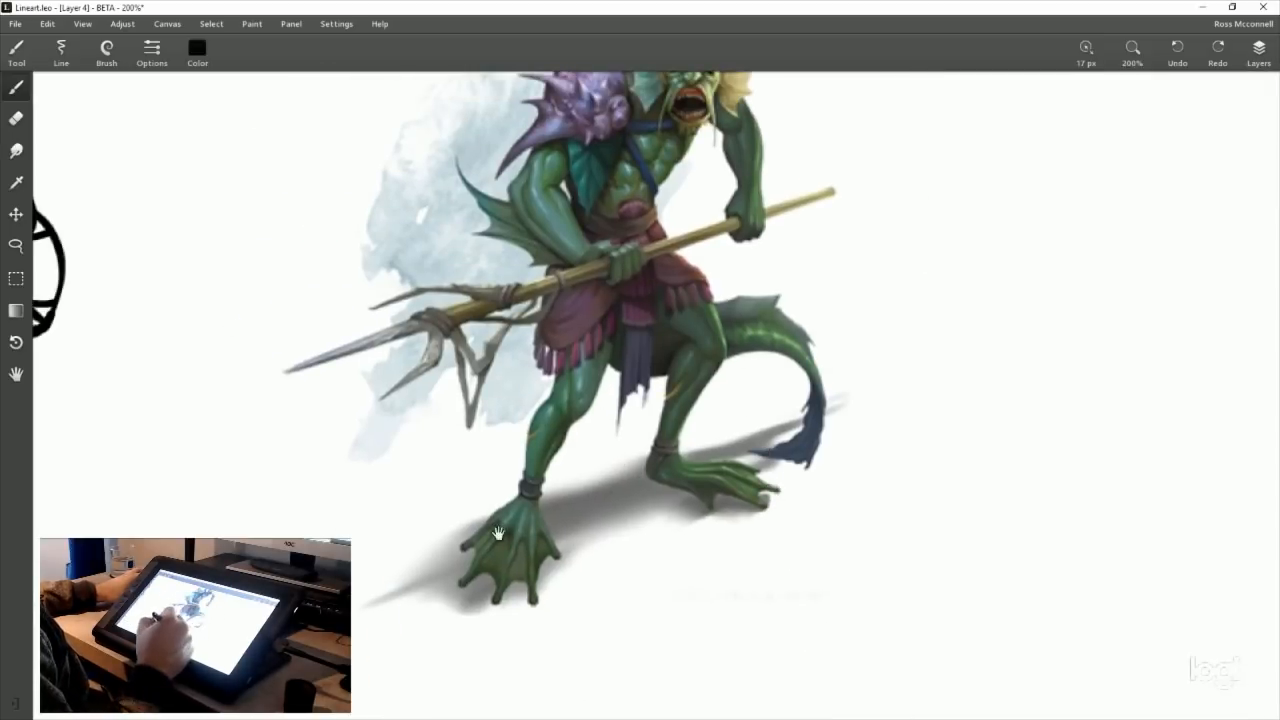
{"action": "mouse_move", "coordinate": [455, 560]}
{"action": "left_mouse_down"}
{"action": "mouse_move", "coordinate": [686, 363]}
{"action": "mouse_move", "coordinate": [694, 237]}
{"action": "left_mouse_up"}
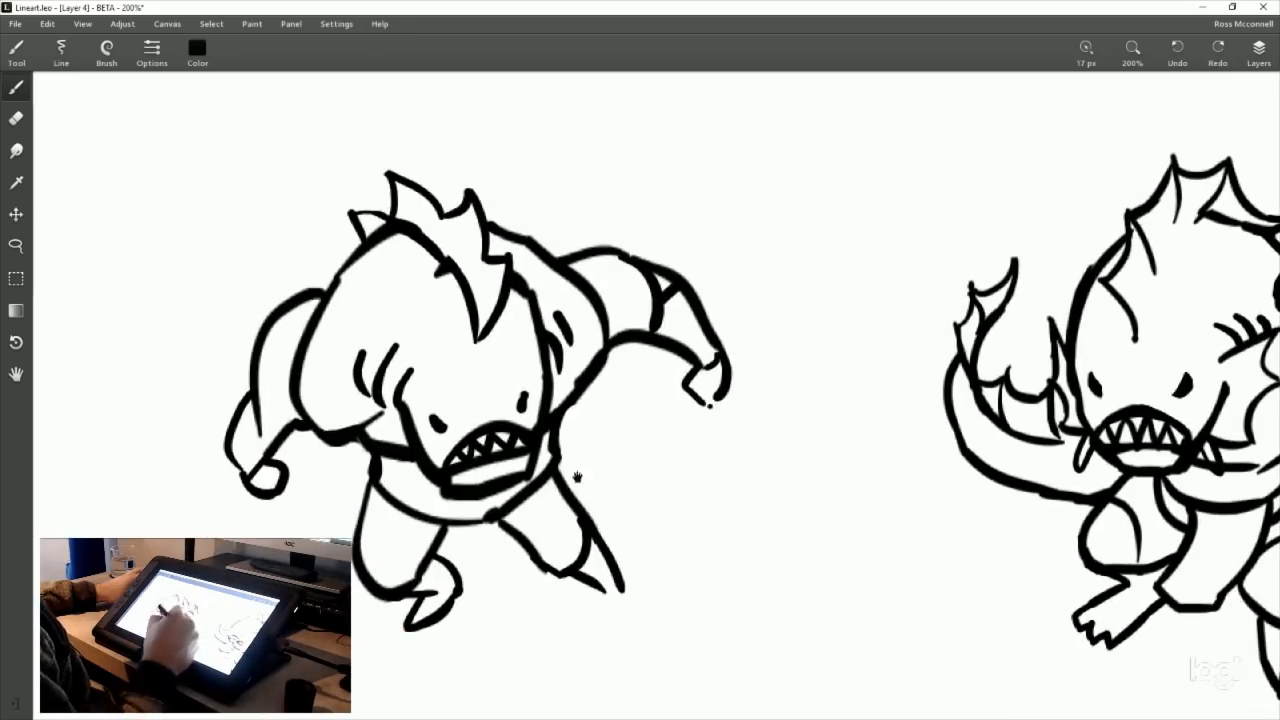
{"action": "left_click_drag", "start_coordinate": [678, 533], "coordinate": [712, 456]}
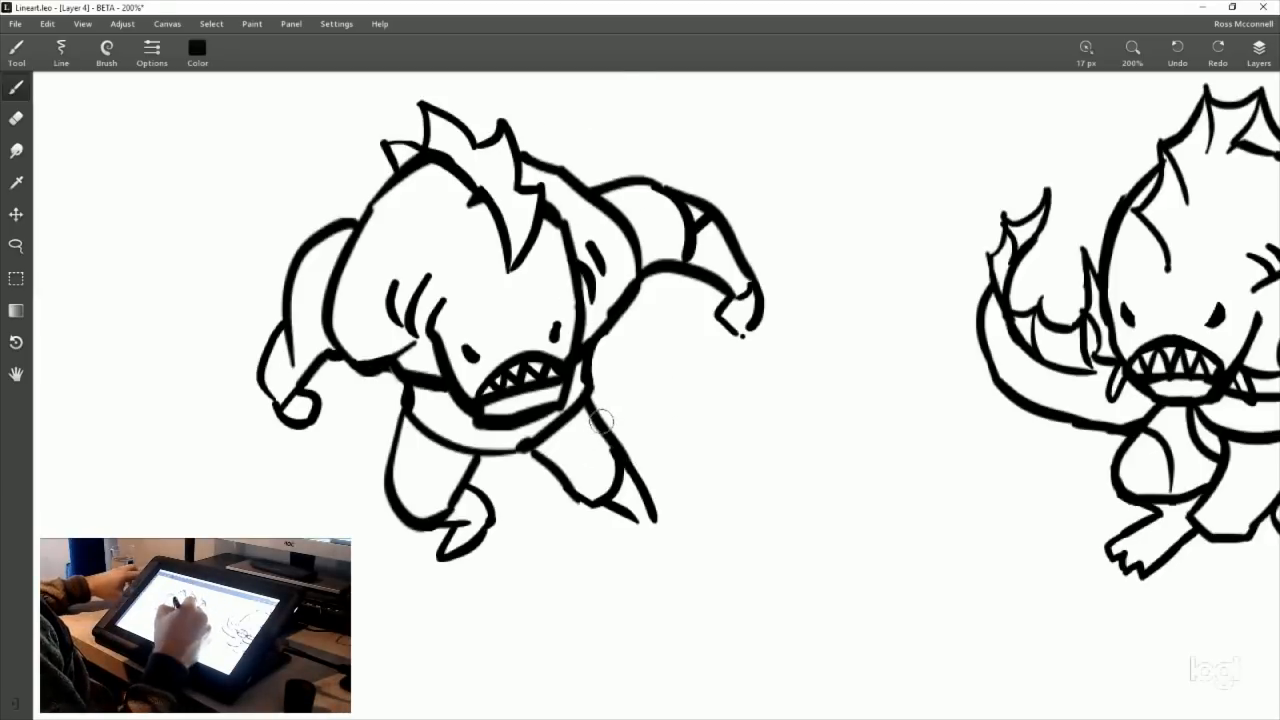
{"action": "left_click_drag", "start_coordinate": [600, 422], "coordinate": [625, 318]}
{"action": "mouse_move", "coordinate": [598, 186]}
{"action": "left_mouse_down"}
{"action": "mouse_move", "coordinate": [651, 122]}
{"action": "mouse_move", "coordinate": [560, 165]}
{"action": "left_mouse_up"}
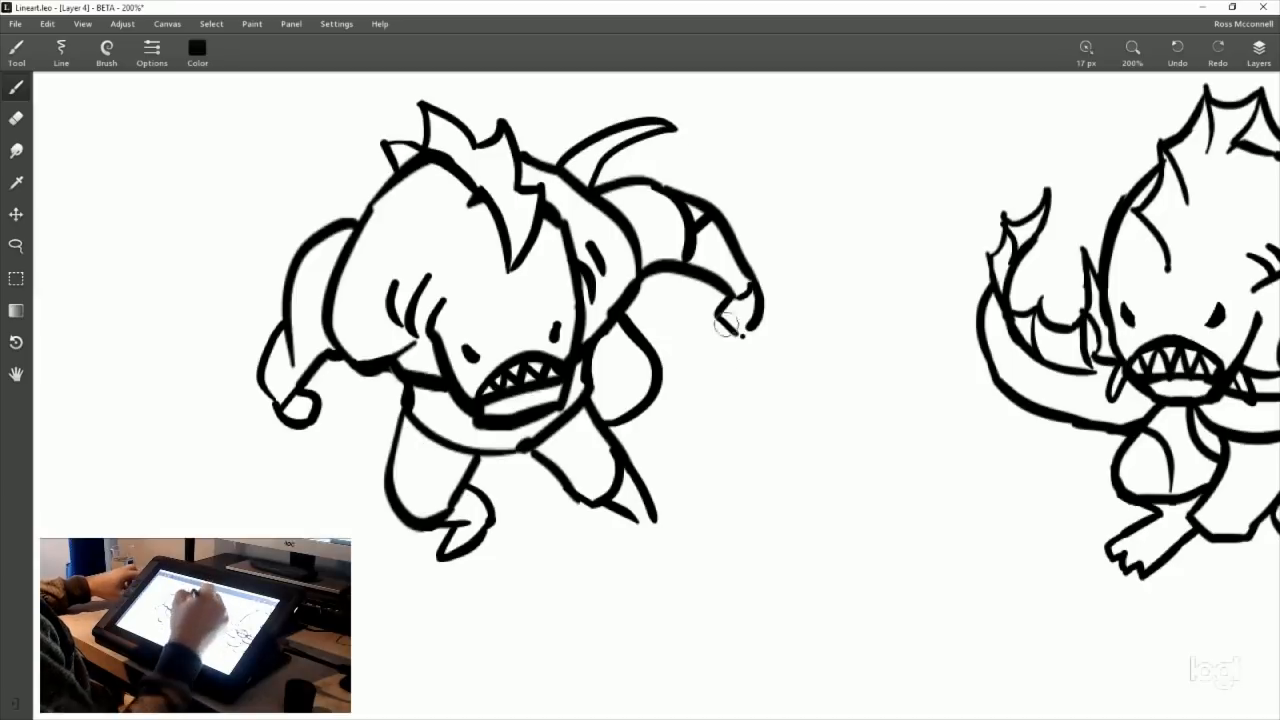
{"action": "key", "text": "ctrl+z"}
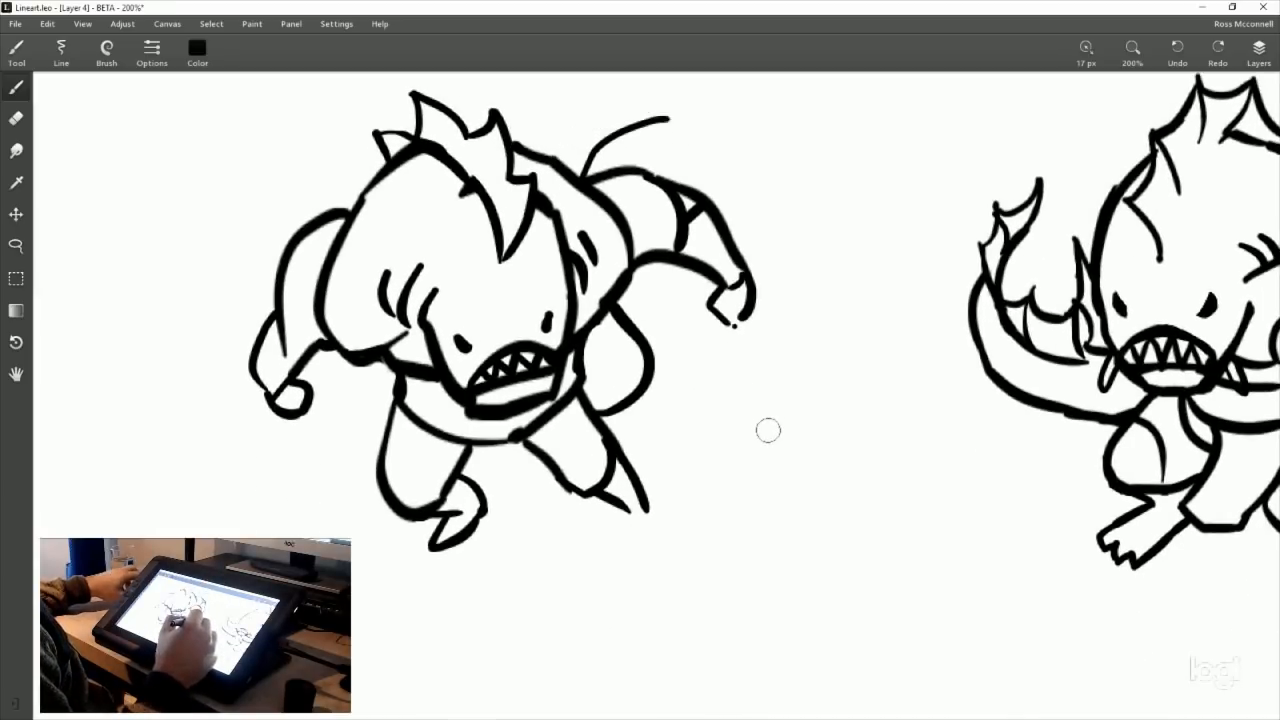
{"action": "key", "text": "ctrl+z"}
{"action": "key", "text": "ctrl+z"}
{"action": "mouse_move", "coordinate": [891, 414]}
{"action": "left_mouse_down"}
{"action": "mouse_move", "coordinate": [494, 460]}
{"action": "mouse_move", "coordinate": [700, 420]}
{"action": "mouse_move", "coordinate": [896, 415]}
{"action": "left_mouse_up"}
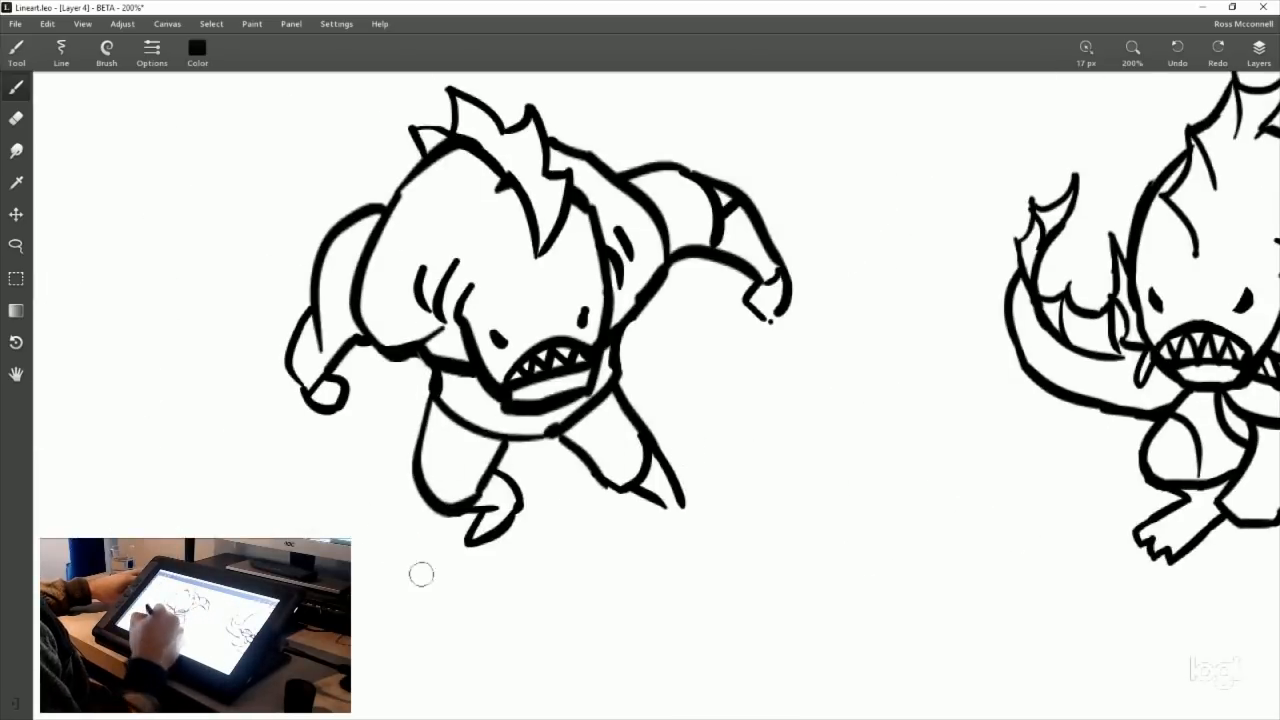
Step: Try to ink a long tail sweeping from the near hip around in front of the new fish-man's feet
{"action": "mouse_move", "coordinate": [418, 368]}
{"action": "left_mouse_down"}
{"action": "mouse_move", "coordinate": [394, 566]}
{"action": "mouse_move", "coordinate": [680, 514]}
{"action": "mouse_move", "coordinate": [503, 560]}
{"action": "mouse_move", "coordinate": [410, 445]}
{"action": "left_mouse_up"}
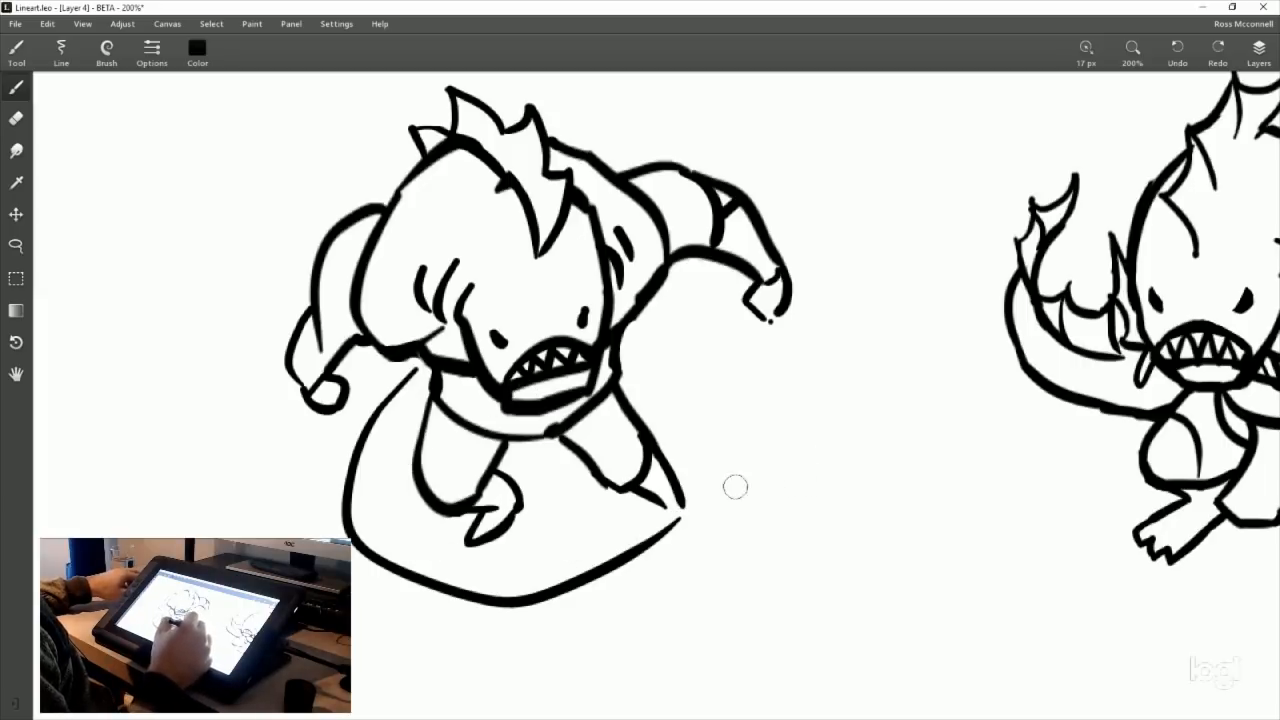
{"action": "key", "text": "ctrl+z"}
{"action": "key", "text": "ctrl+z"}
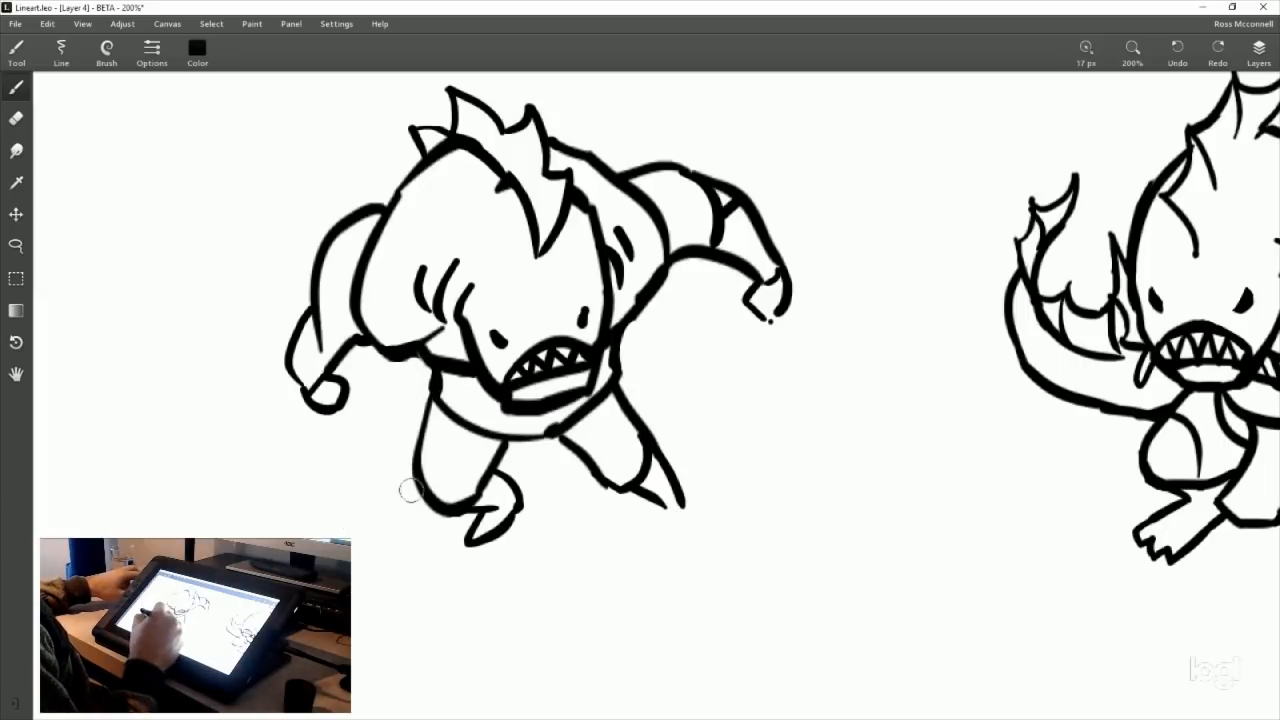
{"action": "mouse_move", "coordinate": [465, 511]}
{"action": "left_mouse_down"}
{"action": "mouse_move", "coordinate": [606, 543]}
{"action": "mouse_move", "coordinate": [372, 410]}
{"action": "mouse_move", "coordinate": [425, 372]}
{"action": "left_mouse_up"}
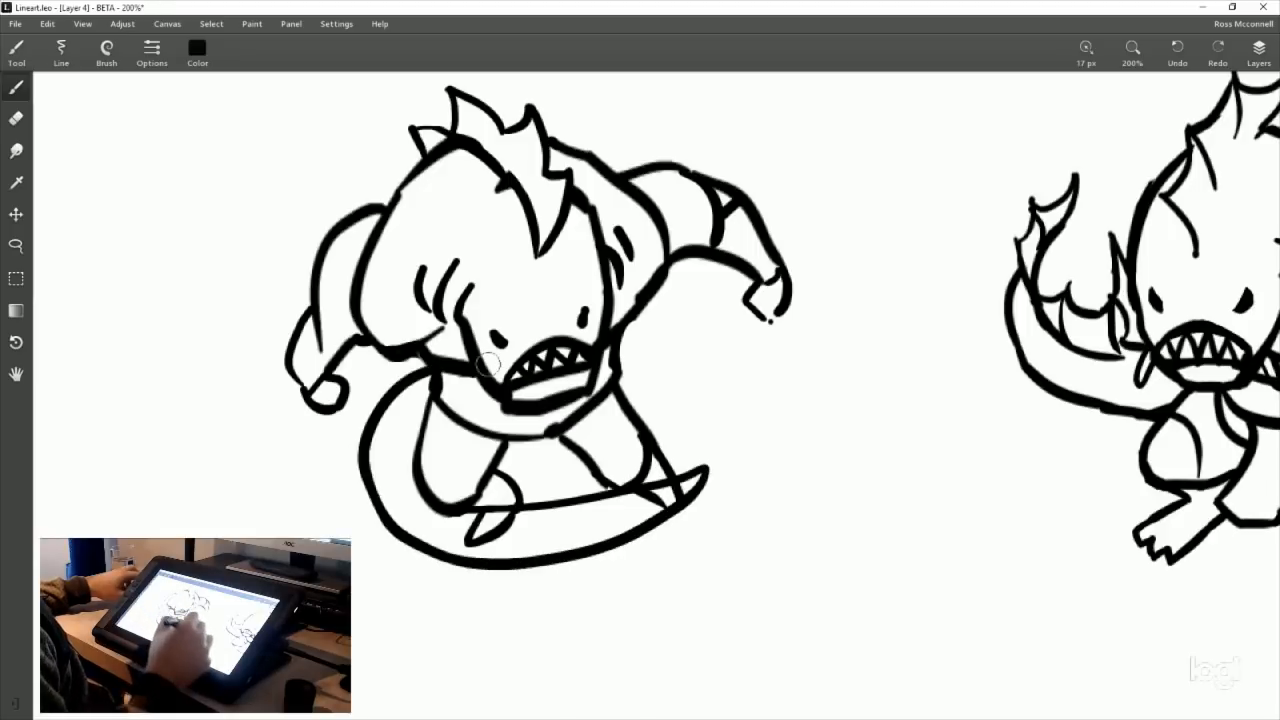
{"action": "key", "text": "ctrl+z"}
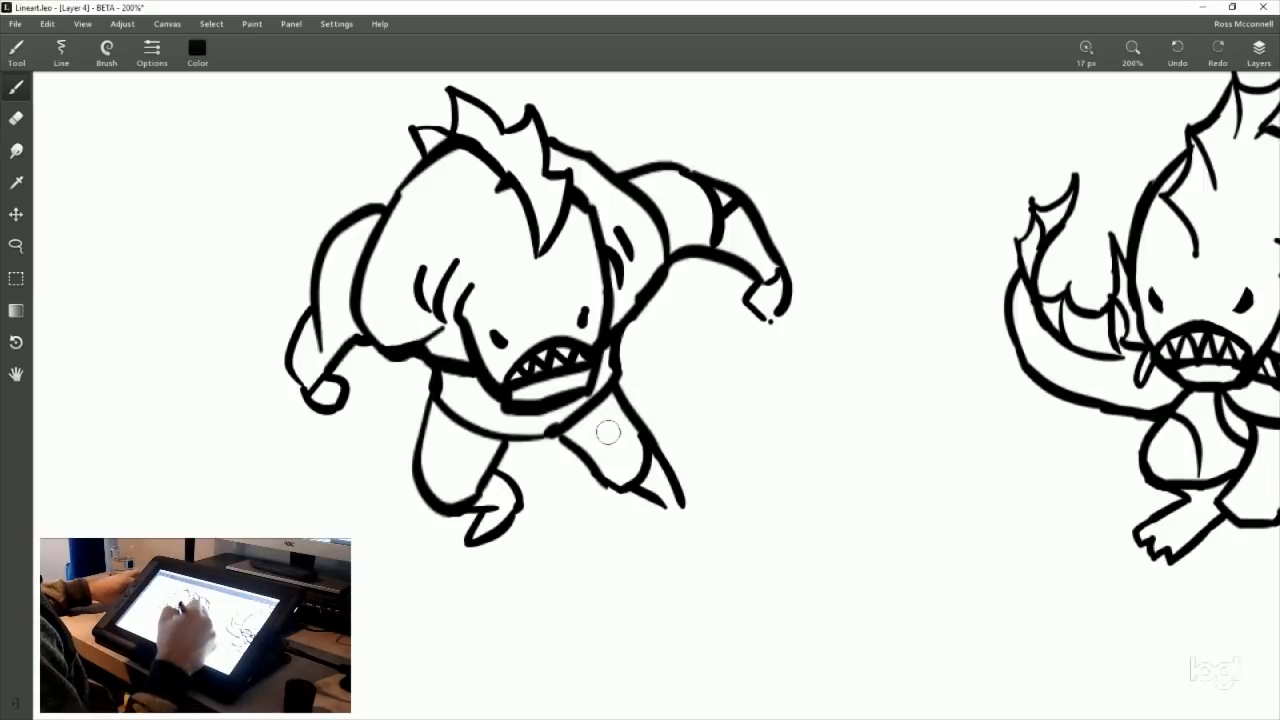
Step: Try to ink a short tail curve going outward and up from the far hip
{"action": "left_click_drag", "start_coordinate": [758, 427], "coordinate": [704, 413]}
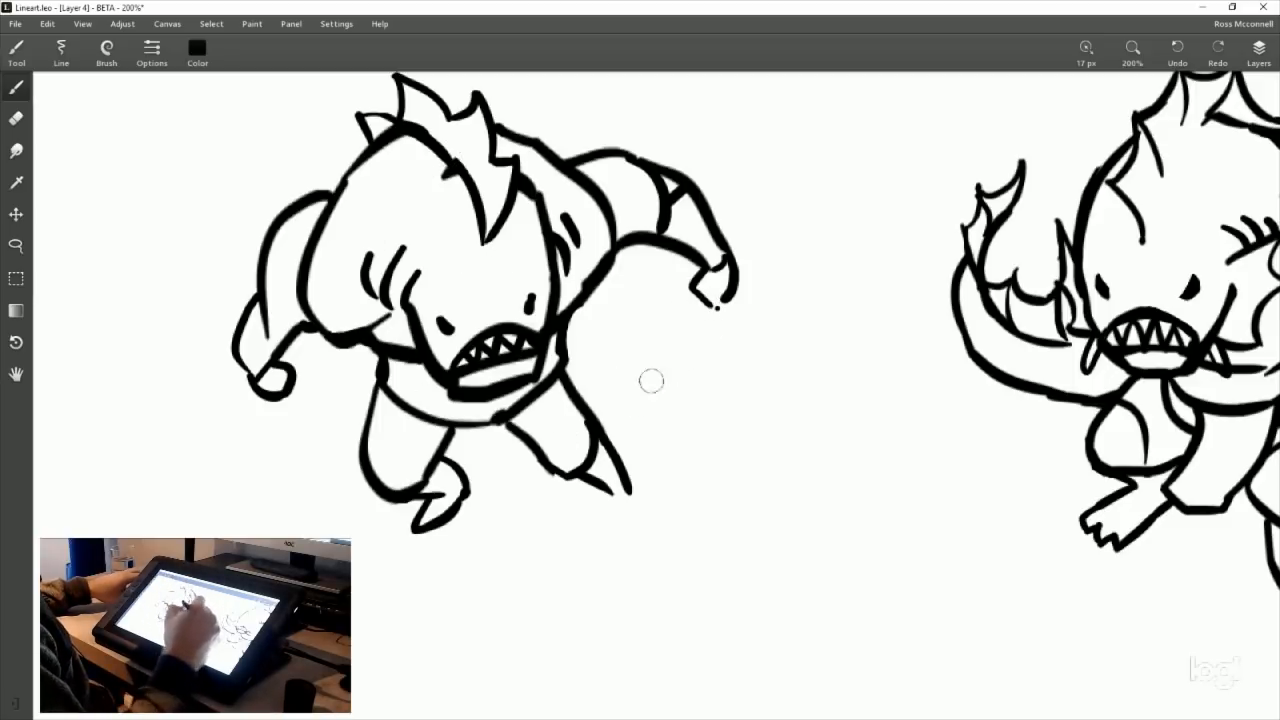
{"action": "left_click_drag", "start_coordinate": [562, 372], "coordinate": [639, 343]}
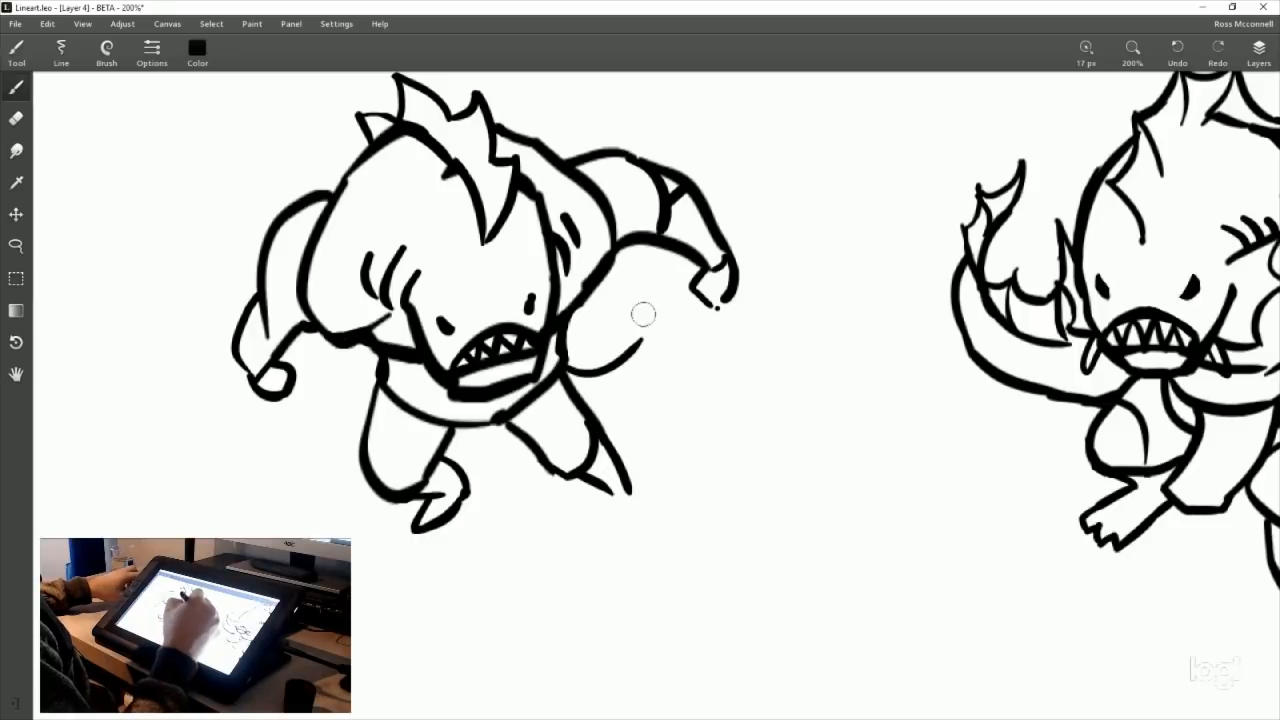
{"action": "key", "text": "ctrl+z"}
Step: Ink a curved tail bulging out behind the new fish-man's far hip, with its pointed tip emerging above the far shoulder
{"action": "left_click_drag", "start_coordinate": [780, 430], "coordinate": [534, 472]}
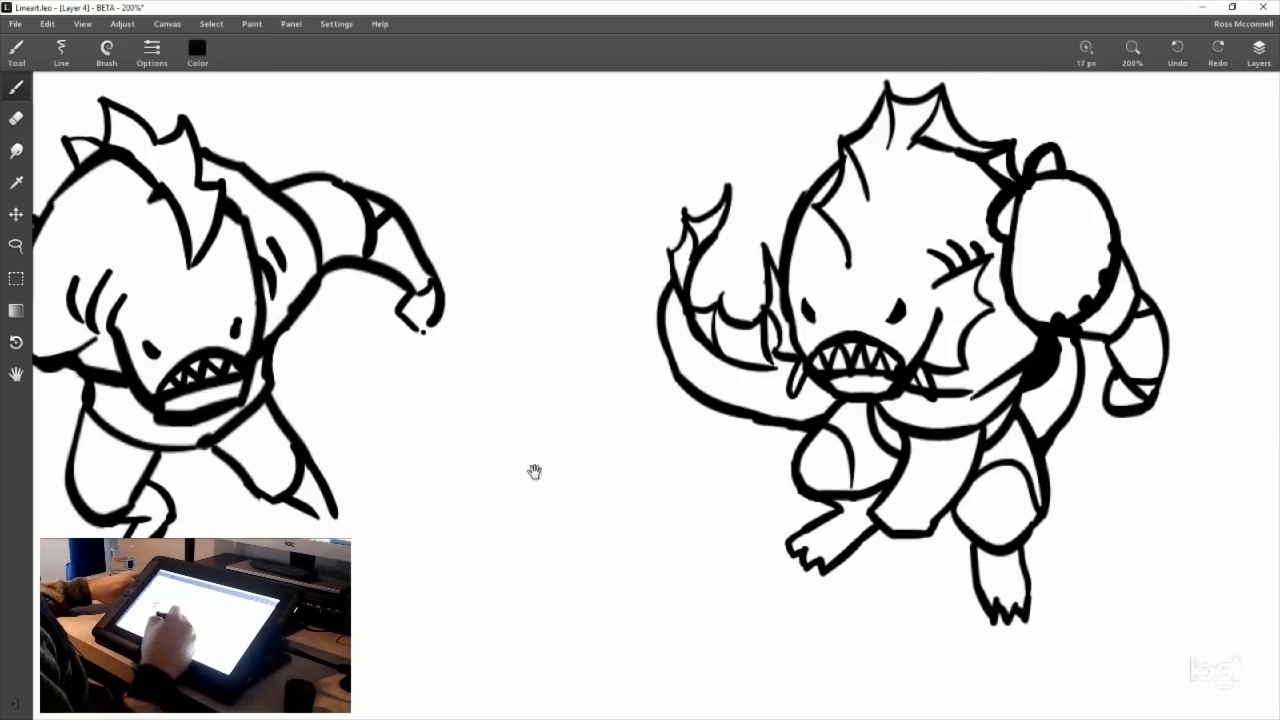
{"action": "mouse_move", "coordinate": [531, 427]}
{"action": "left_mouse_down"}
{"action": "mouse_move", "coordinate": [654, 431]}
{"action": "mouse_move", "coordinate": [779, 386]}
{"action": "left_mouse_up"}
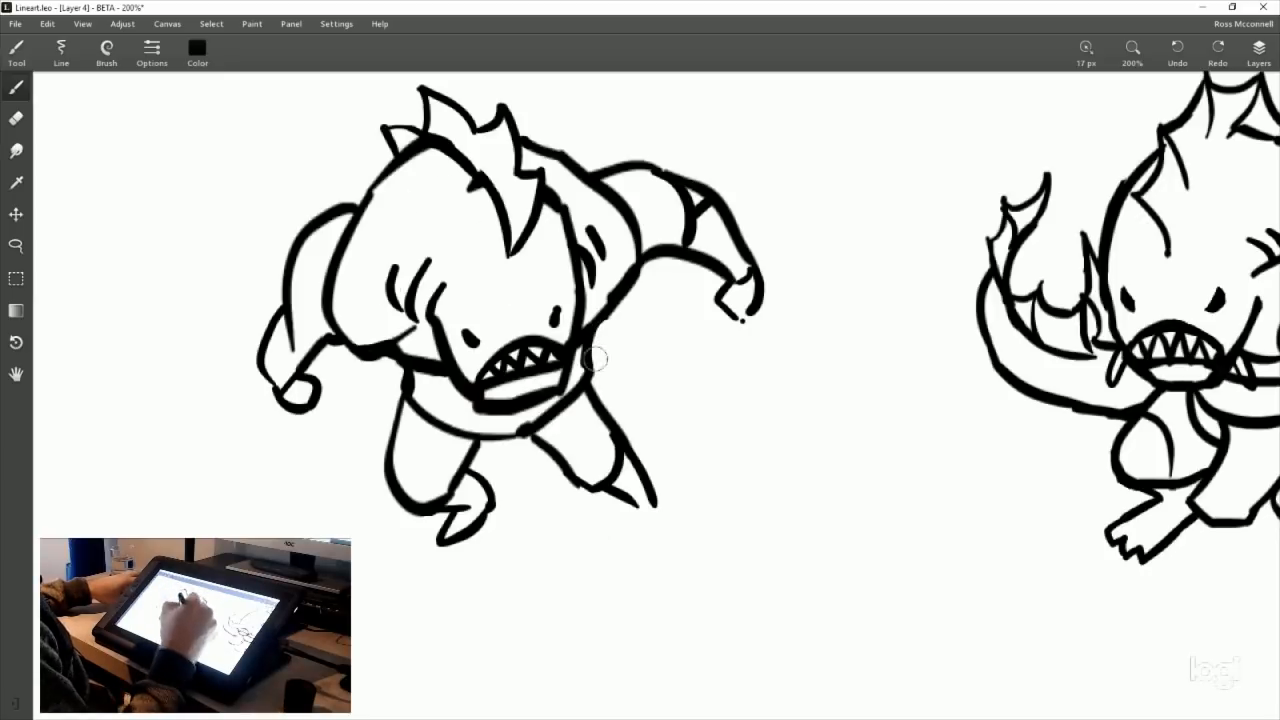
{"action": "mouse_move", "coordinate": [600, 404]}
{"action": "left_mouse_down"}
{"action": "mouse_move", "coordinate": [652, 332]}
{"action": "mouse_move", "coordinate": [640, 272]}
{"action": "mouse_move", "coordinate": [662, 353]}
{"action": "mouse_move", "coordinate": [650, 292]}
{"action": "left_mouse_up"}
{"action": "key", "text": "ctrl+z"}
{"action": "mouse_move", "coordinate": [606, 170]}
{"action": "left_mouse_down"}
{"action": "mouse_move", "coordinate": [676, 121]}
{"action": "mouse_move", "coordinate": [568, 160]}
{"action": "left_mouse_up"}
{"action": "key", "text": "ctrl+z"}
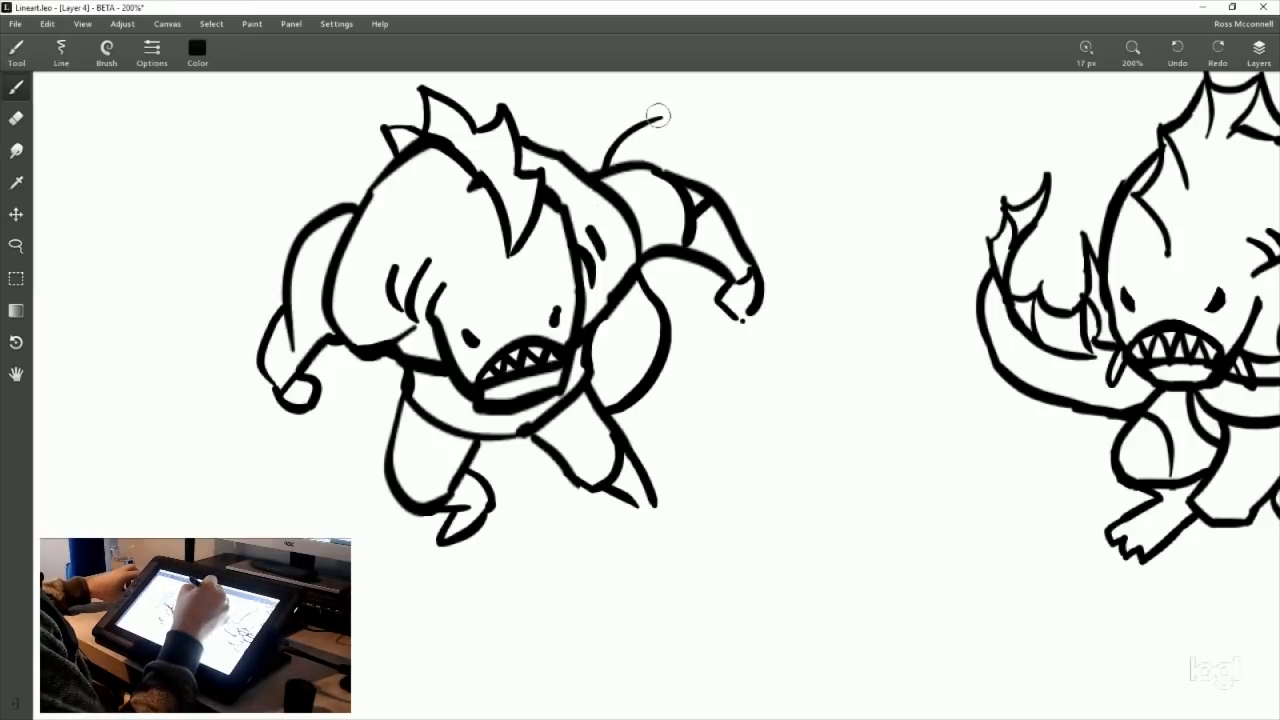
{"action": "left_click_drag", "start_coordinate": [658, 113], "coordinate": [572, 146]}
Step: Try to ink a small angular foot at the end of the far shin
{"action": "left_click_drag", "start_coordinate": [711, 420], "coordinate": [701, 466]}
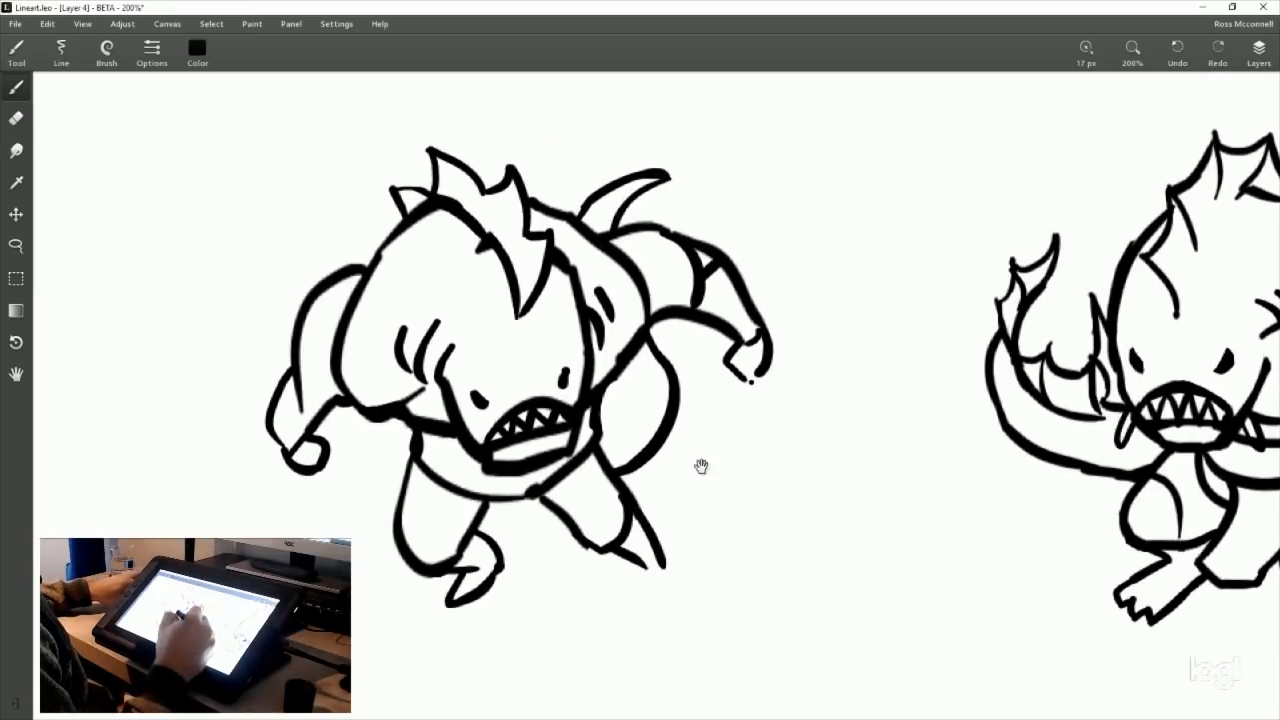
{"action": "left_click_drag", "start_coordinate": [754, 552], "coordinate": [766, 447]}
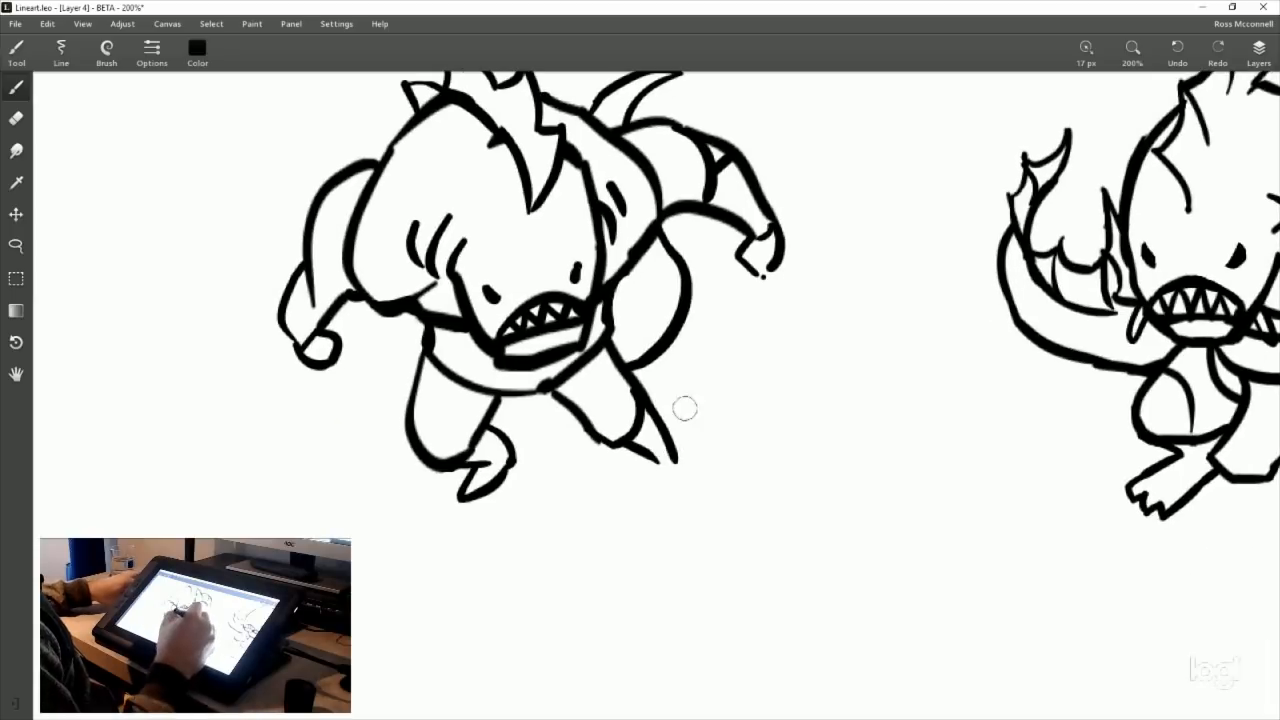
{"action": "left_click_drag", "start_coordinate": [650, 460], "coordinate": [676, 484]}
{"action": "left_click_drag", "start_coordinate": [650, 455], "coordinate": [682, 478]}
{"action": "left_click_drag", "start_coordinate": [785, 401], "coordinate": [789, 463]}
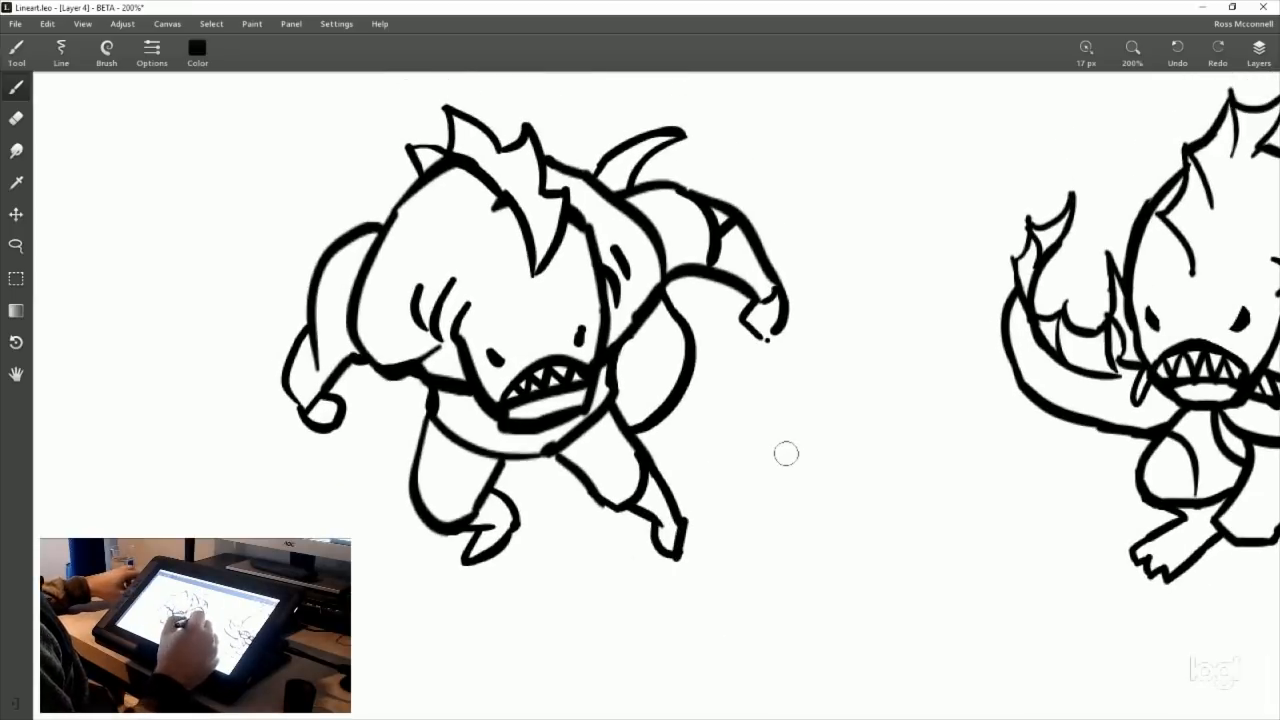
{"action": "key", "text": "ctrl+z"}
{"action": "key", "text": "ctrl+z"}
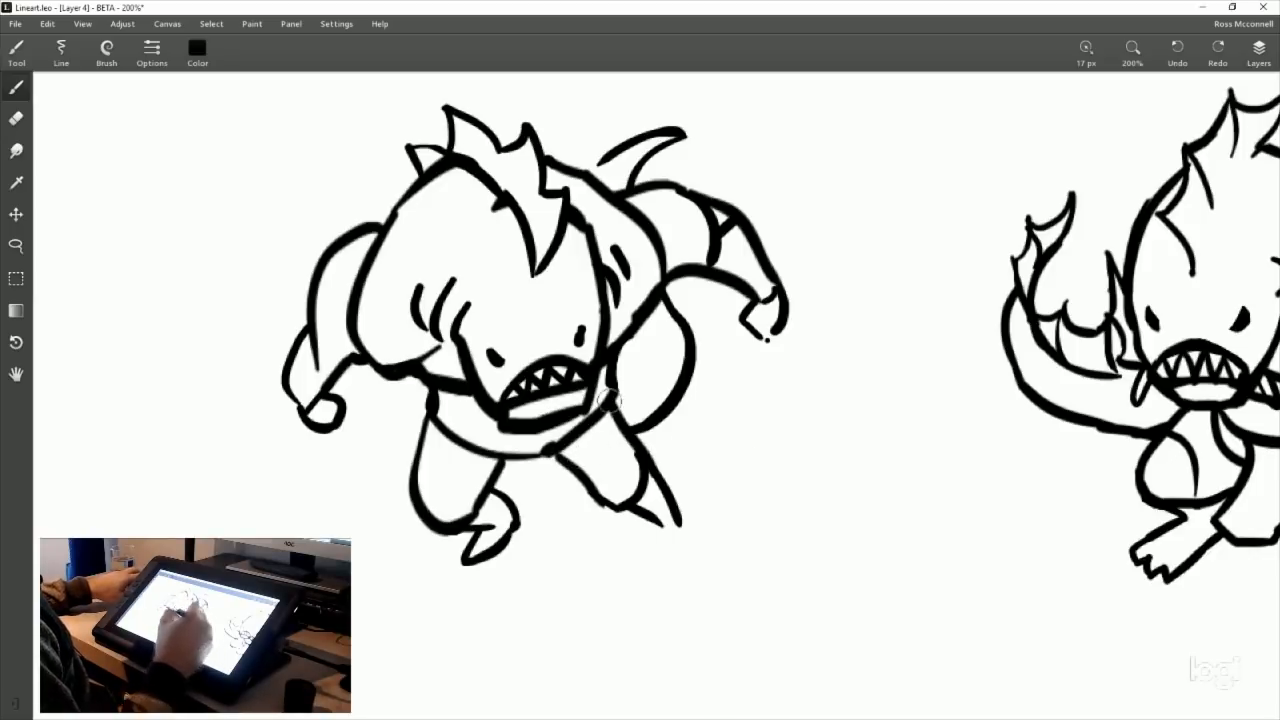
Step: Lasso the new fish-man's entire far leg below the waist, delete it and clear the selection
{"action": "left_click", "coordinate": [16, 118]}
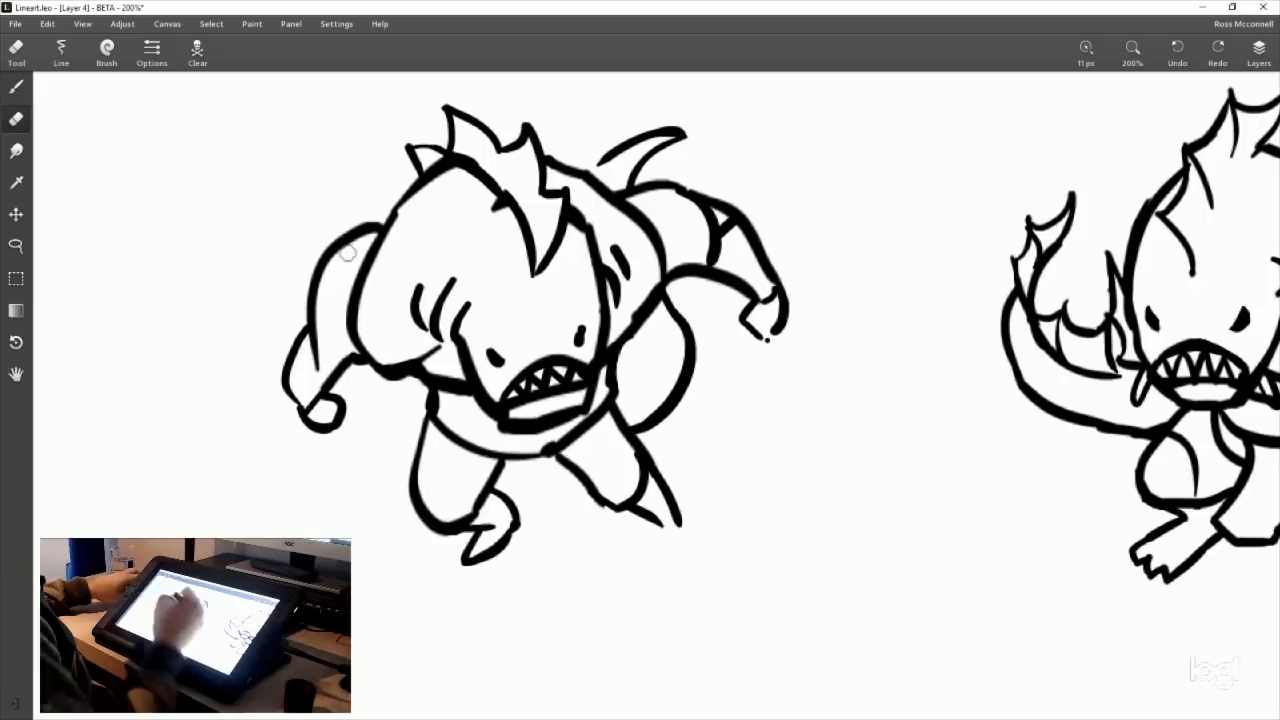
{"action": "left_click", "coordinate": [16, 86]}
{"action": "left_click", "coordinate": [16, 245]}
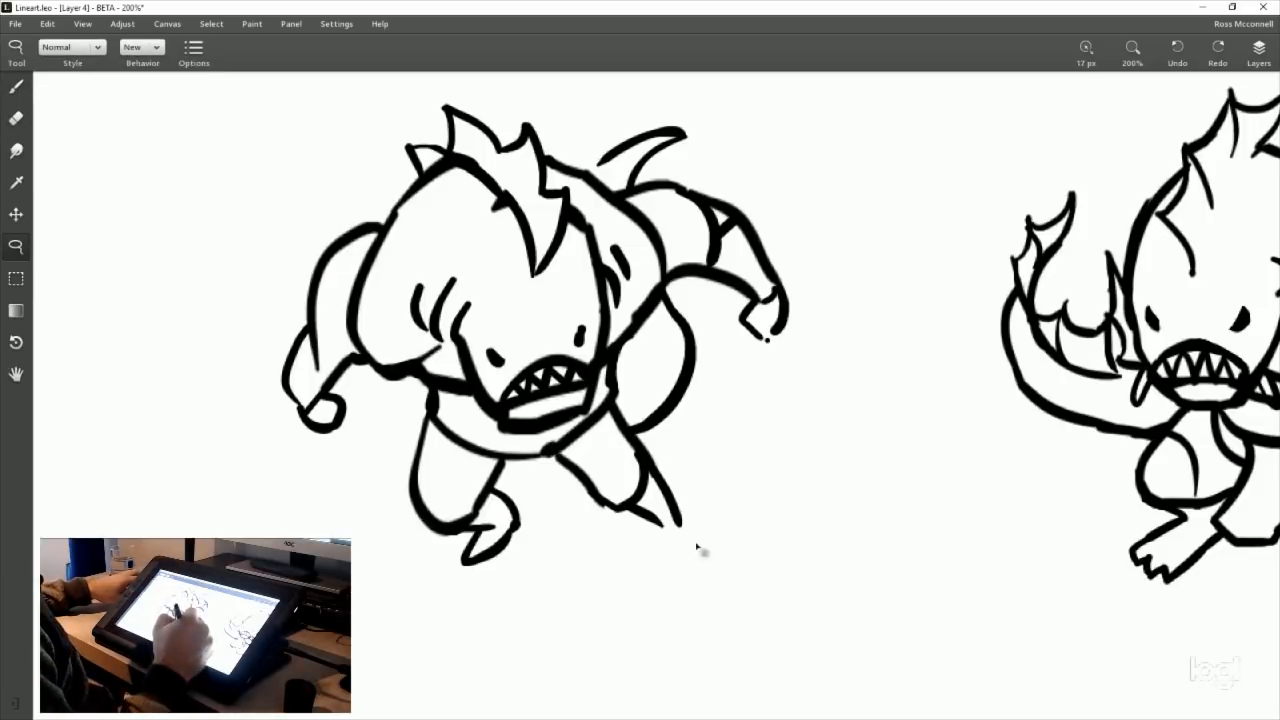
{"action": "mouse_move", "coordinate": [695, 541]}
{"action": "left_mouse_down"}
{"action": "mouse_move", "coordinate": [679, 468]}
{"action": "mouse_move", "coordinate": [655, 440]}
{"action": "left_mouse_up"}
{"action": "left_click_drag", "start_coordinate": [558, 475], "coordinate": [694, 530]}
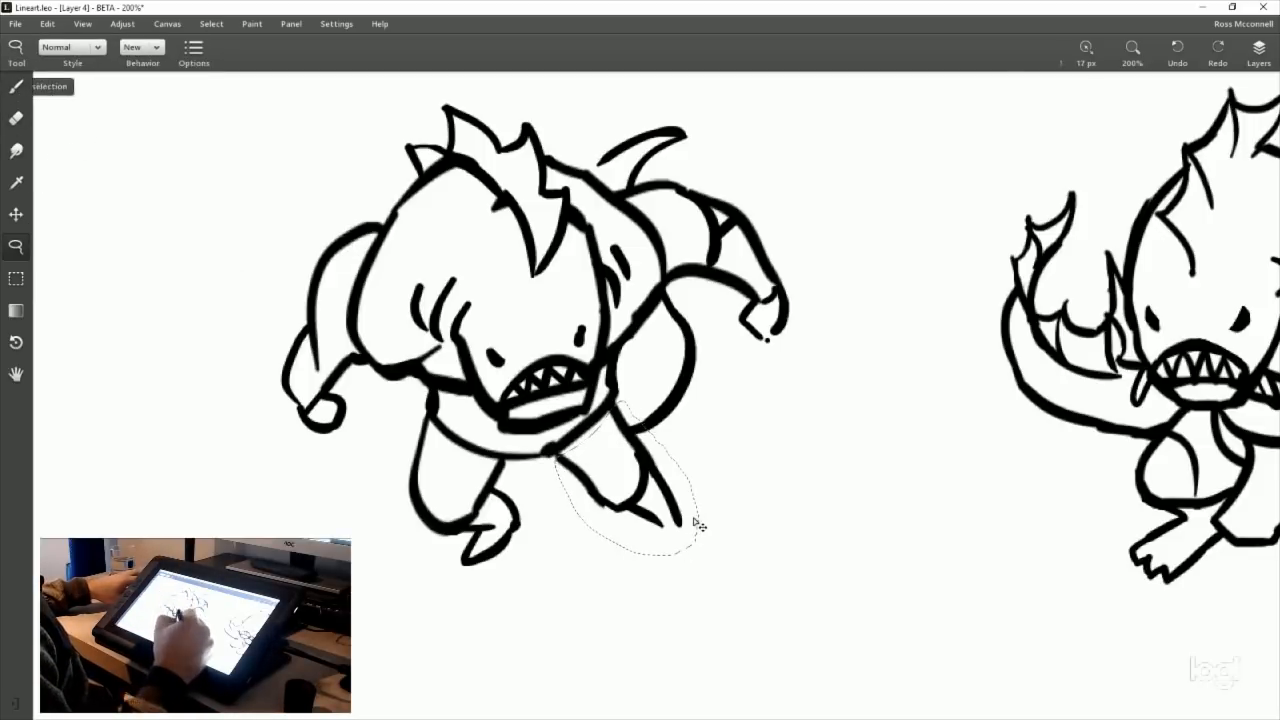
{"action": "key", "text": "Delete"}
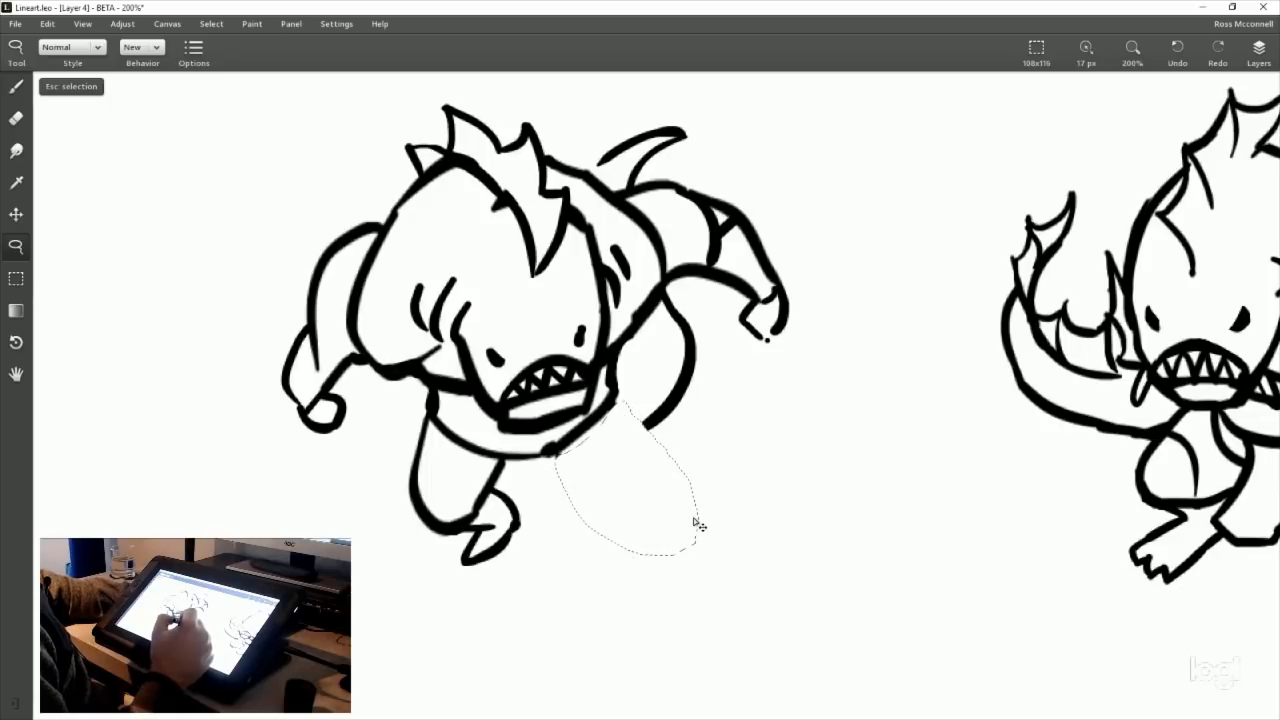
{"action": "left_click", "coordinate": [17, 86]}
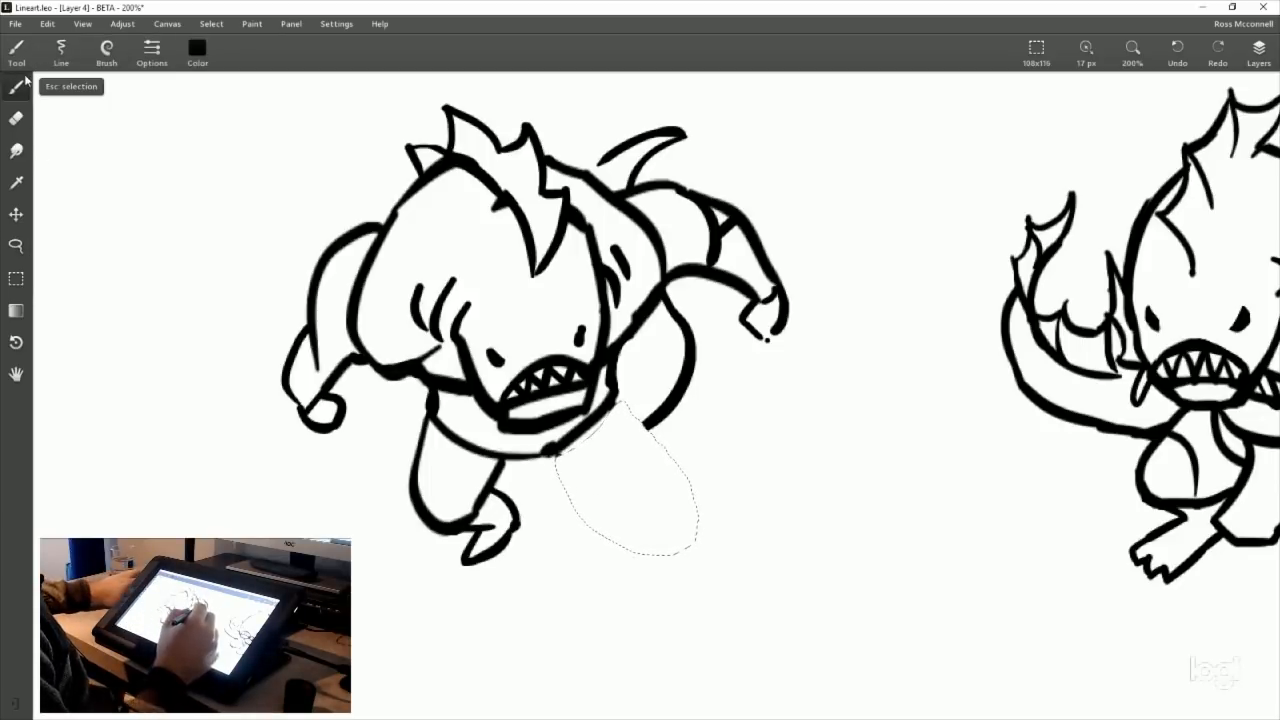
{"action": "key", "text": "Escape"}
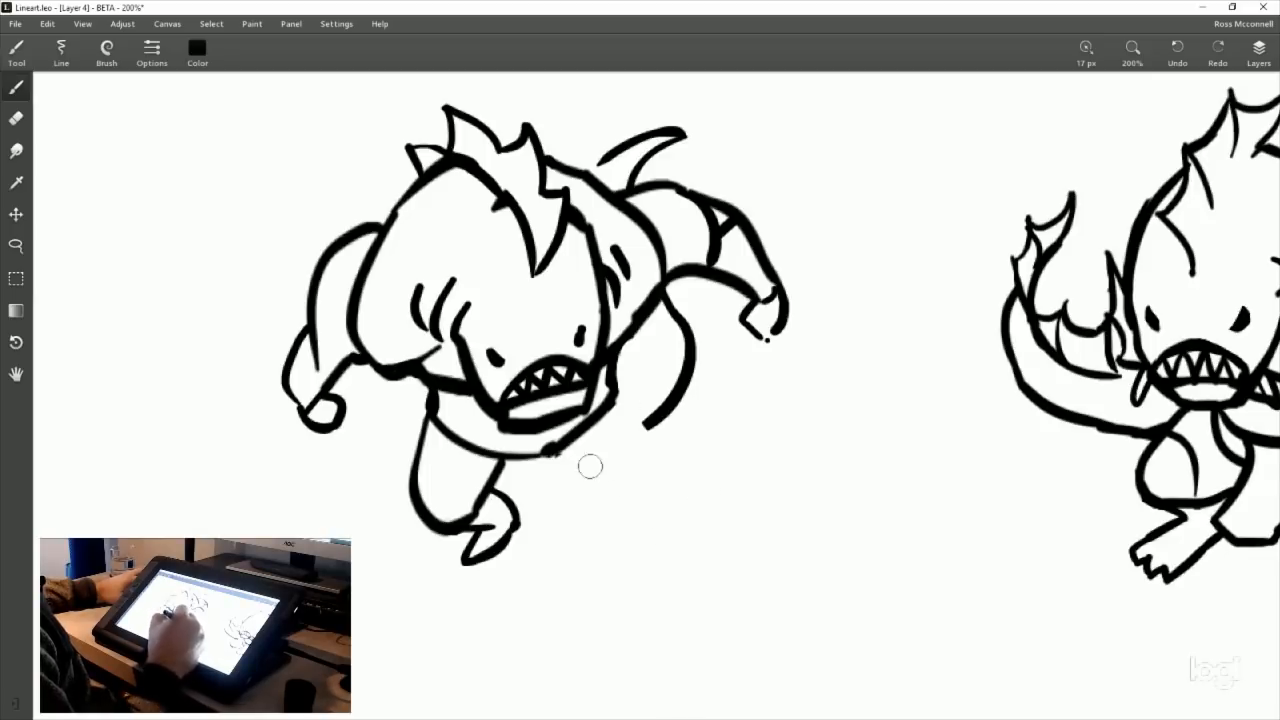
Step: Ink a new, more downward-pointing far thigh with a rounded knee below the waist, undoing the unwanted strokes
{"action": "left_click_drag", "start_coordinate": [540, 458], "coordinate": [549, 520]}
{"action": "mouse_move", "coordinate": [627, 415]}
{"action": "left_mouse_down"}
{"action": "mouse_move", "coordinate": [557, 518]}
{"action": "mouse_move", "coordinate": [627, 527]}
{"action": "left_mouse_up"}
{"action": "mouse_move", "coordinate": [615, 483]}
{"action": "left_mouse_down"}
{"action": "mouse_move", "coordinate": [636, 535]}
{"action": "mouse_move", "coordinate": [604, 547]}
{"action": "mouse_move", "coordinate": [603, 525]}
{"action": "mouse_move", "coordinate": [624, 541]}
{"action": "mouse_move", "coordinate": [650, 515]}
{"action": "left_mouse_up"}
{"action": "key", "text": "ctrl+z"}
{"action": "key", "text": "ctrl+z"}
{"action": "key", "text": "ctrl+z"}
{"action": "key", "text": "ctrl+z"}
{"action": "key", "text": "ctrl+z"}
{"action": "key", "text": "ctrl+z"}
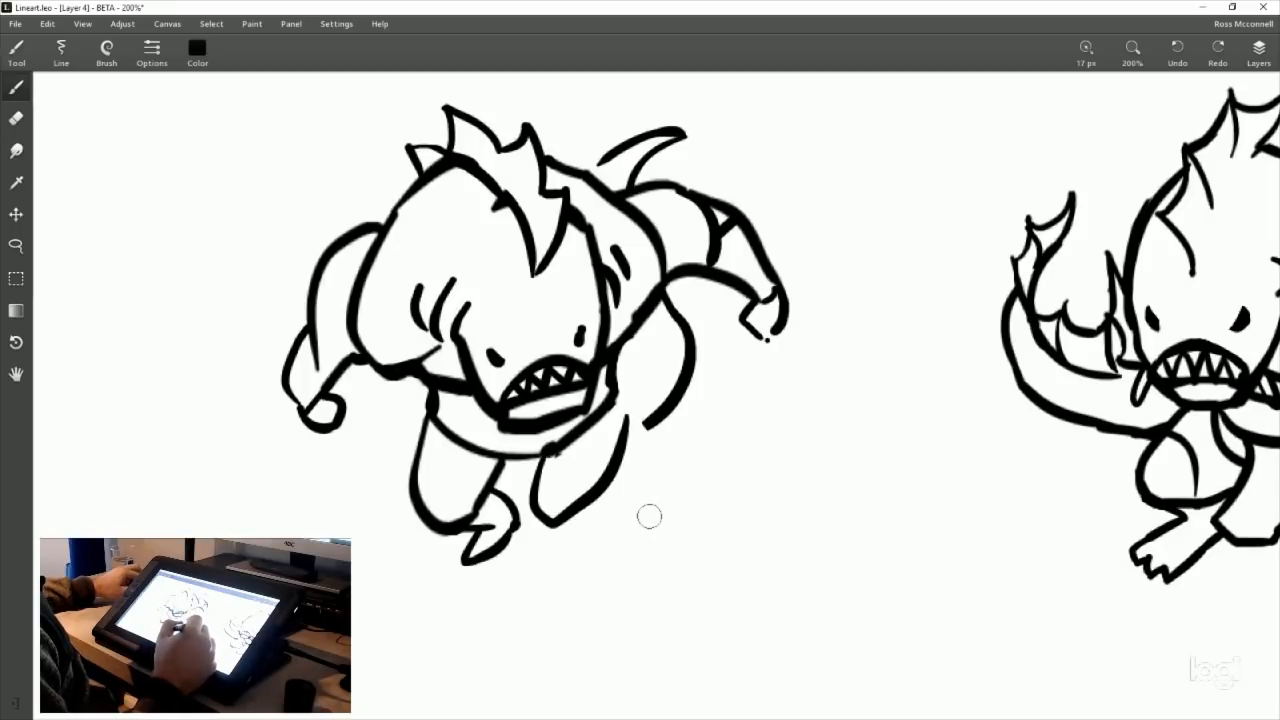
Step: Try to ink a narrow far thigh with a straight shin and small foot beneath it, undoing the shin and foot
{"action": "left_click_drag", "start_coordinate": [560, 446], "coordinate": [607, 492]}
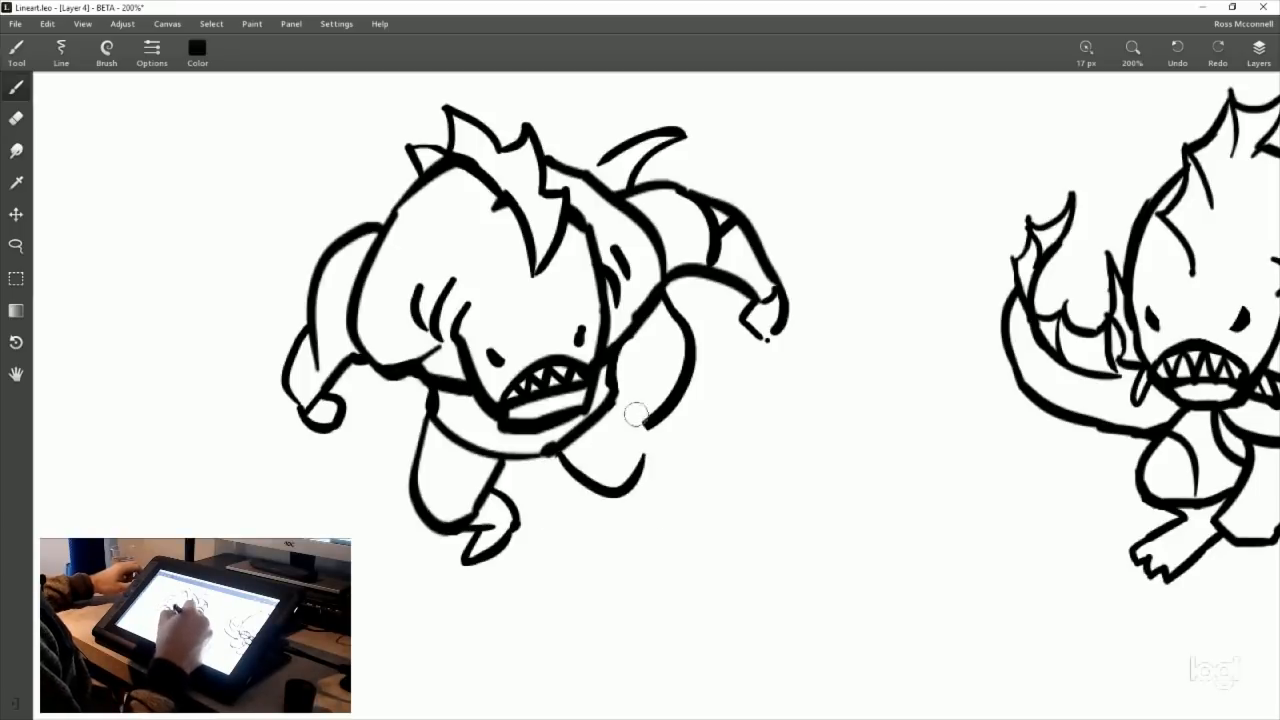
{"action": "key", "text": "ctrl+z"}
{"action": "left_click_drag", "start_coordinate": [562, 450], "coordinate": [607, 492]}
{"action": "mouse_move", "coordinate": [615, 403]}
{"action": "left_mouse_down"}
{"action": "mouse_move", "coordinate": [603, 493]}
{"action": "mouse_move", "coordinate": [622, 532]}
{"action": "left_mouse_up"}
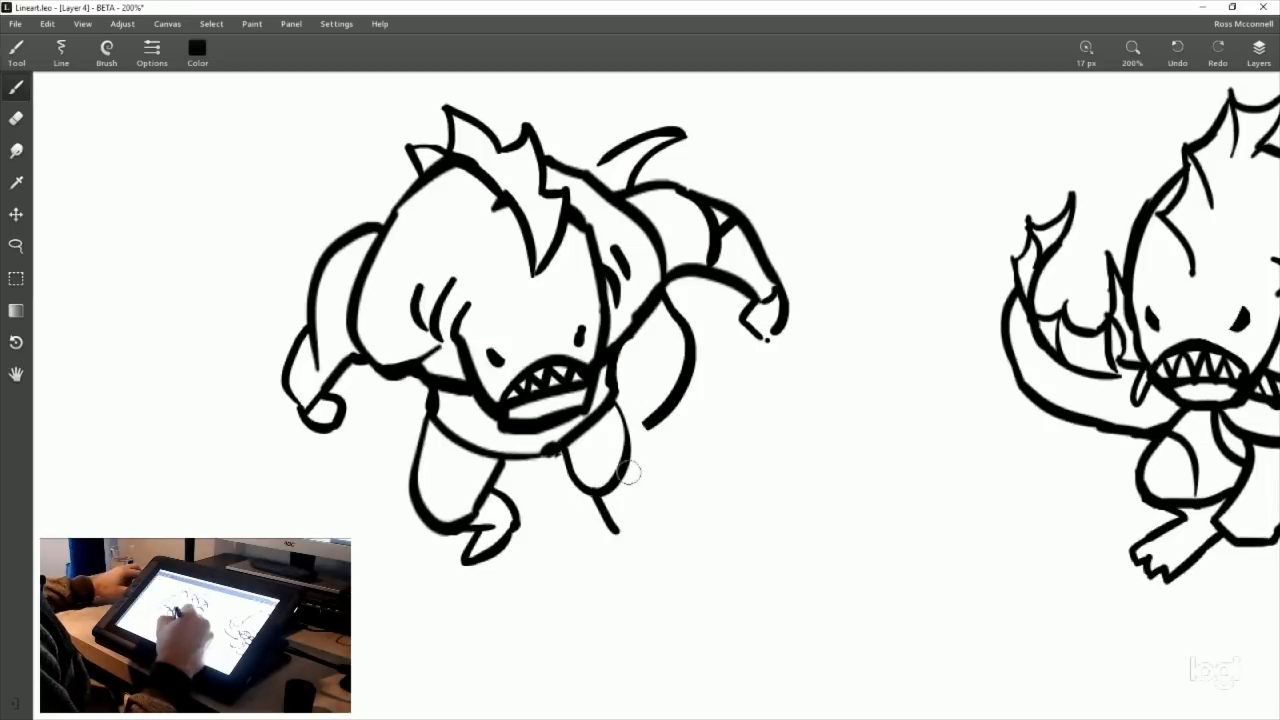
{"action": "mouse_move", "coordinate": [630, 455]}
{"action": "left_mouse_down"}
{"action": "mouse_move", "coordinate": [634, 528]}
{"action": "mouse_move", "coordinate": [618, 578]}
{"action": "left_mouse_up"}
{"action": "key", "text": "ctrl+z"}
{"action": "left_click_drag", "start_coordinate": [612, 530], "coordinate": [628, 568]}
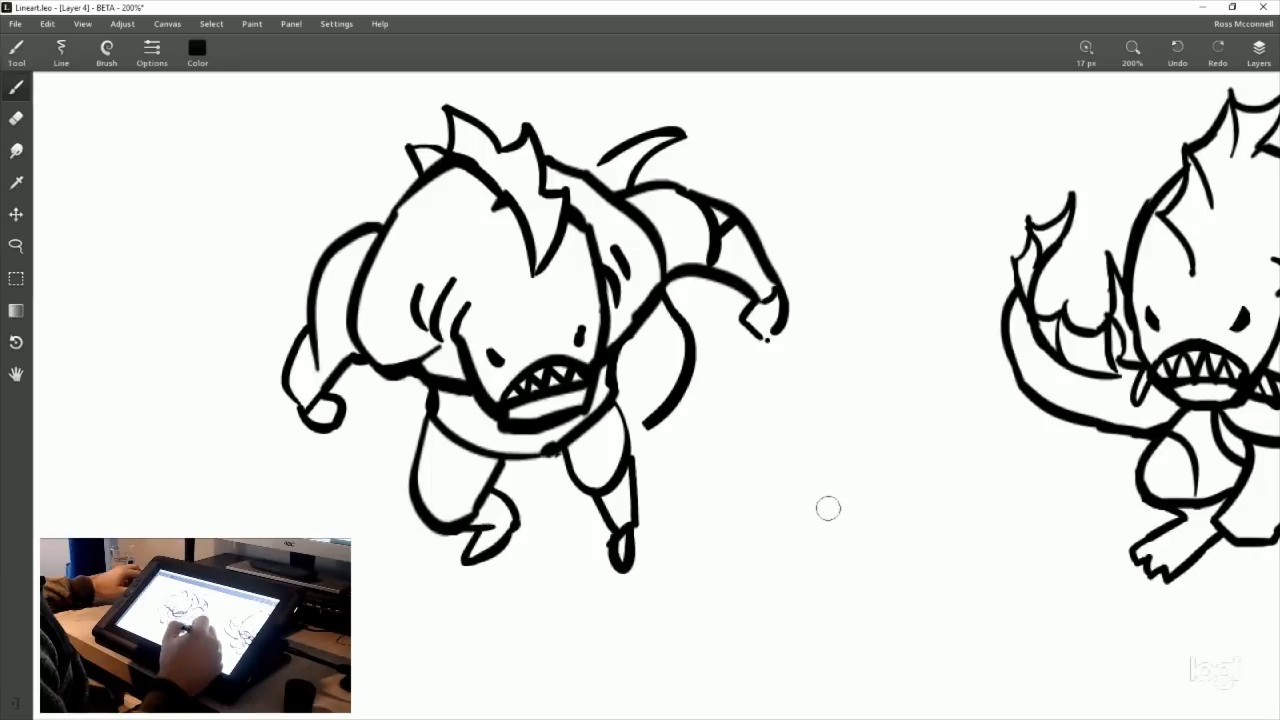
{"action": "key", "text": "ctrl+z"}
{"action": "key", "text": "ctrl+z"}
{"action": "key", "text": "ctrl+z"}
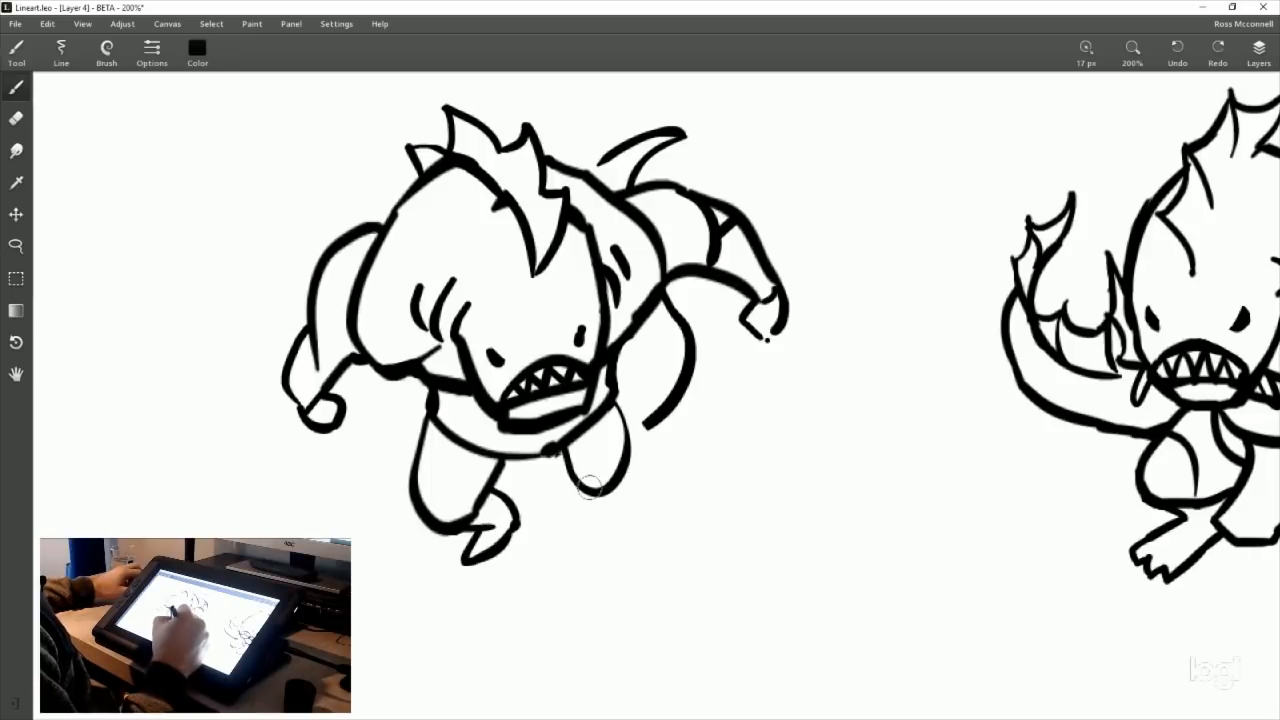
Step: Try to ink an outward-slanting shin and small foot on the far leg, undoing the whole leg including the thigh
{"action": "mouse_move", "coordinate": [592, 482]}
{"action": "left_mouse_down"}
{"action": "mouse_move", "coordinate": [660, 521]}
{"action": "mouse_move", "coordinate": [646, 548]}
{"action": "mouse_move", "coordinate": [719, 495]}
{"action": "mouse_move", "coordinate": [660, 546]}
{"action": "left_mouse_up"}
{"action": "key", "text": "ctrl+z"}
{"action": "left_click_drag", "start_coordinate": [614, 420], "coordinate": [664, 522]}
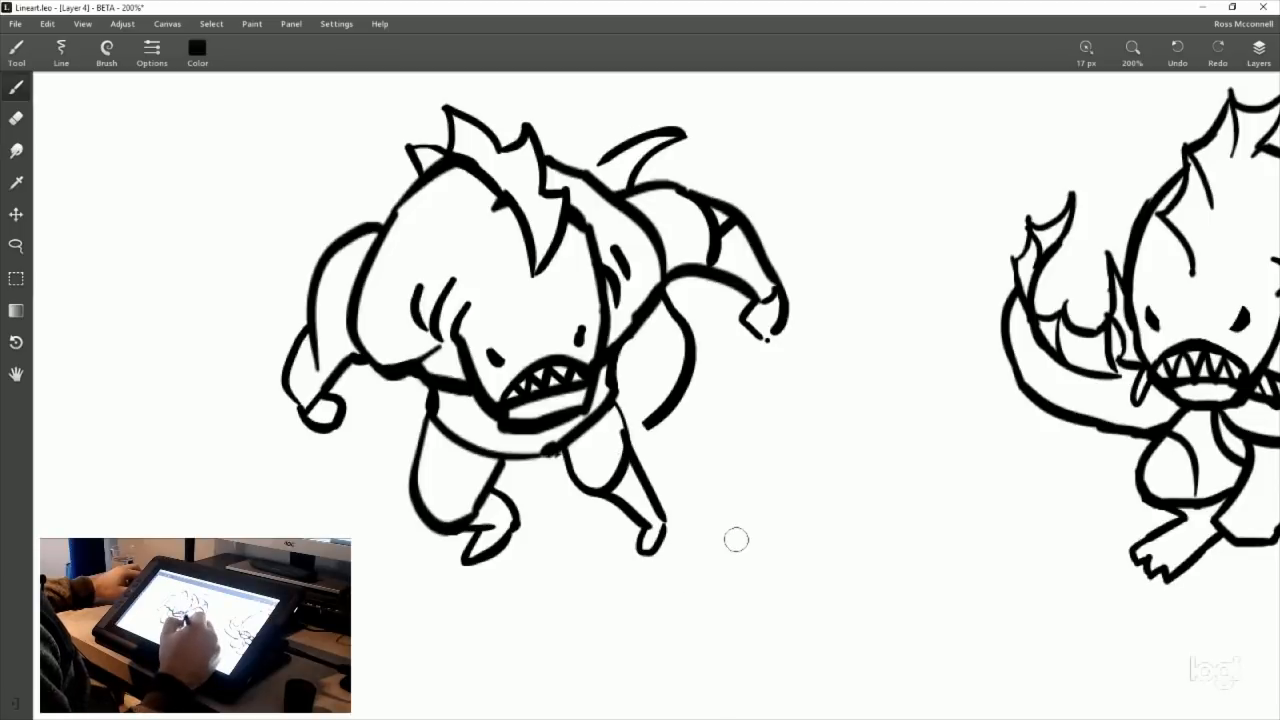
{"action": "key", "text": "ctrl+z"}
{"action": "key", "text": "ctrl+z"}
{"action": "key", "text": "ctrl+z"}
{"action": "key", "text": "ctrl+z"}
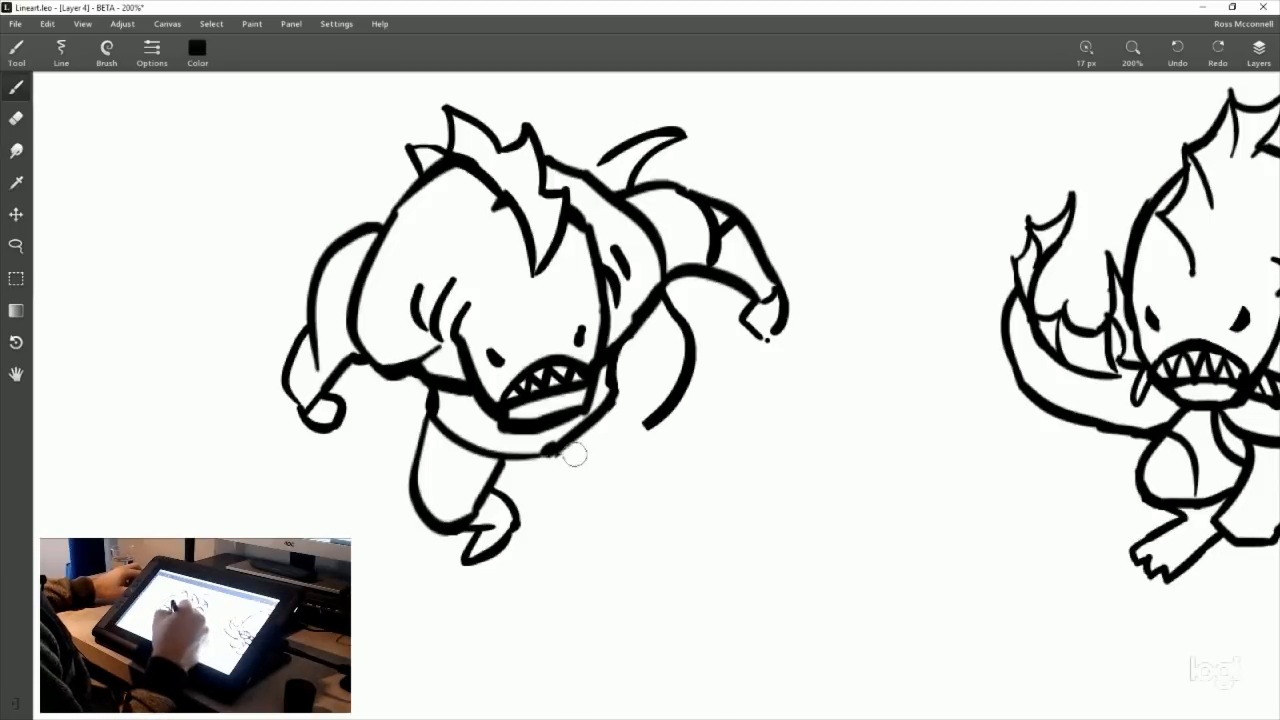
Step: Try to ink a wider far thigh spreading outward from the waist toward the tail
{"action": "left_click_drag", "start_coordinate": [556, 451], "coordinate": [632, 485]}
{"action": "left_click_drag", "start_coordinate": [612, 396], "coordinate": [668, 490]}
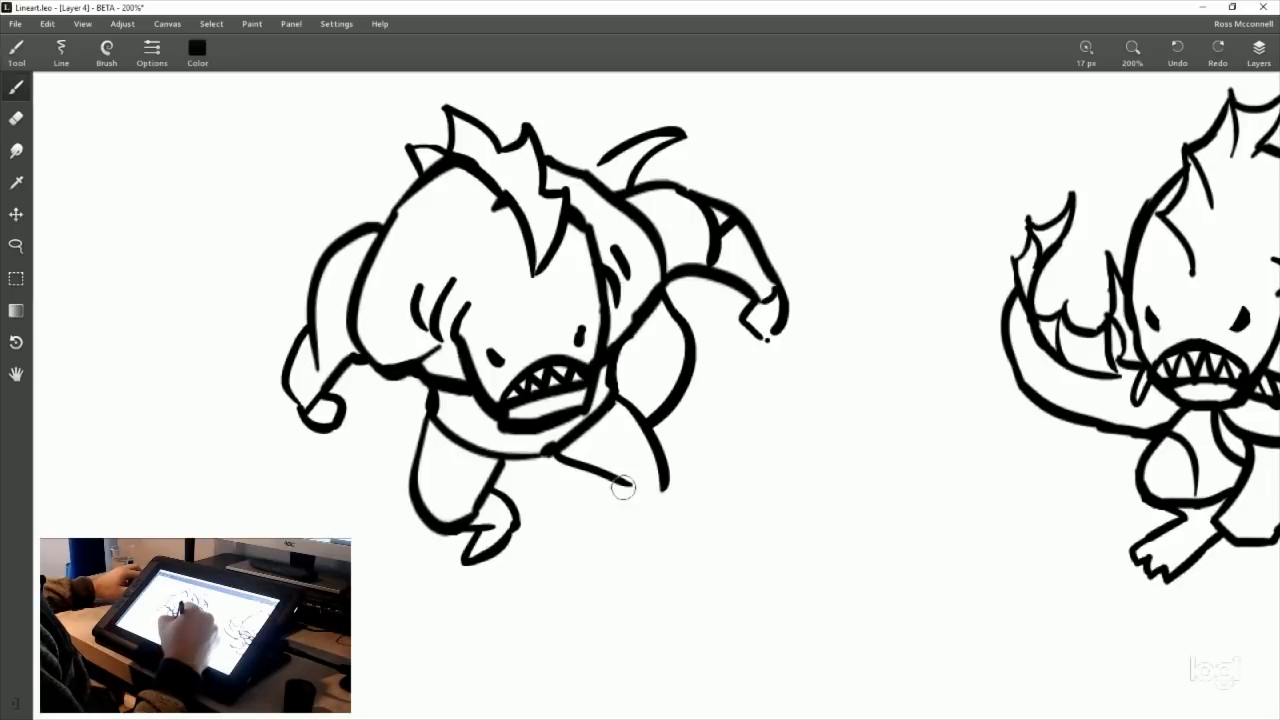
{"action": "left_click_drag", "start_coordinate": [622, 487], "coordinate": [677, 532]}
{"action": "key", "text": "ctrl+z"}
{"action": "key", "text": "ctrl+z"}
{"action": "key", "text": "ctrl+z"}
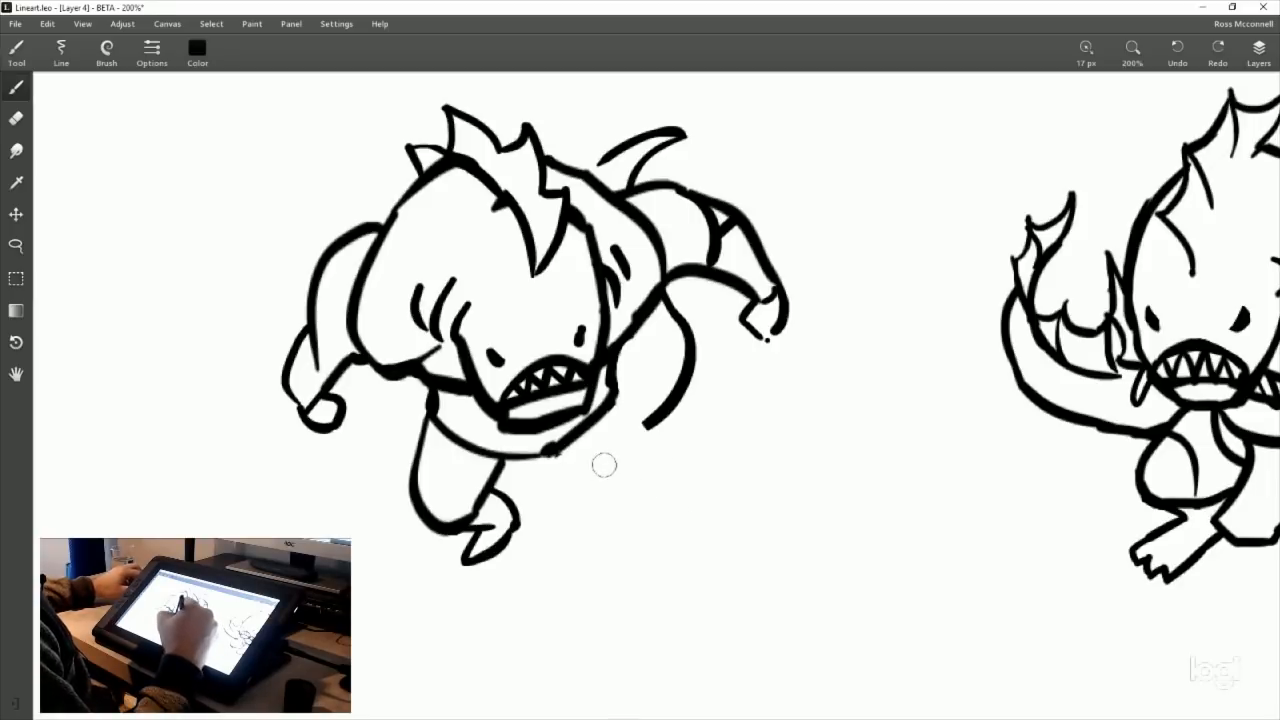
Step: Try to ink the far leg with a tapered thigh, an outward-slanting shin and a pointed foot
{"action": "left_click_drag", "start_coordinate": [566, 448], "coordinate": [618, 497]}
{"action": "mouse_move", "coordinate": [624, 400]}
{"action": "left_mouse_down"}
{"action": "mouse_move", "coordinate": [633, 534]}
{"action": "mouse_move", "coordinate": [609, 498]}
{"action": "mouse_move", "coordinate": [660, 529]}
{"action": "left_mouse_up"}
{"action": "key", "text": "ctrl+z"}
{"action": "left_click_drag", "start_coordinate": [608, 495], "coordinate": [660, 526]}
{"action": "mouse_move", "coordinate": [630, 450]}
{"action": "left_mouse_down"}
{"action": "mouse_move", "coordinate": [670, 555]}
{"action": "mouse_move", "coordinate": [644, 534]}
{"action": "mouse_move", "coordinate": [678, 519]}
{"action": "mouse_move", "coordinate": [655, 528]}
{"action": "mouse_move", "coordinate": [647, 498]}
{"action": "mouse_move", "coordinate": [664, 528]}
{"action": "left_mouse_up"}
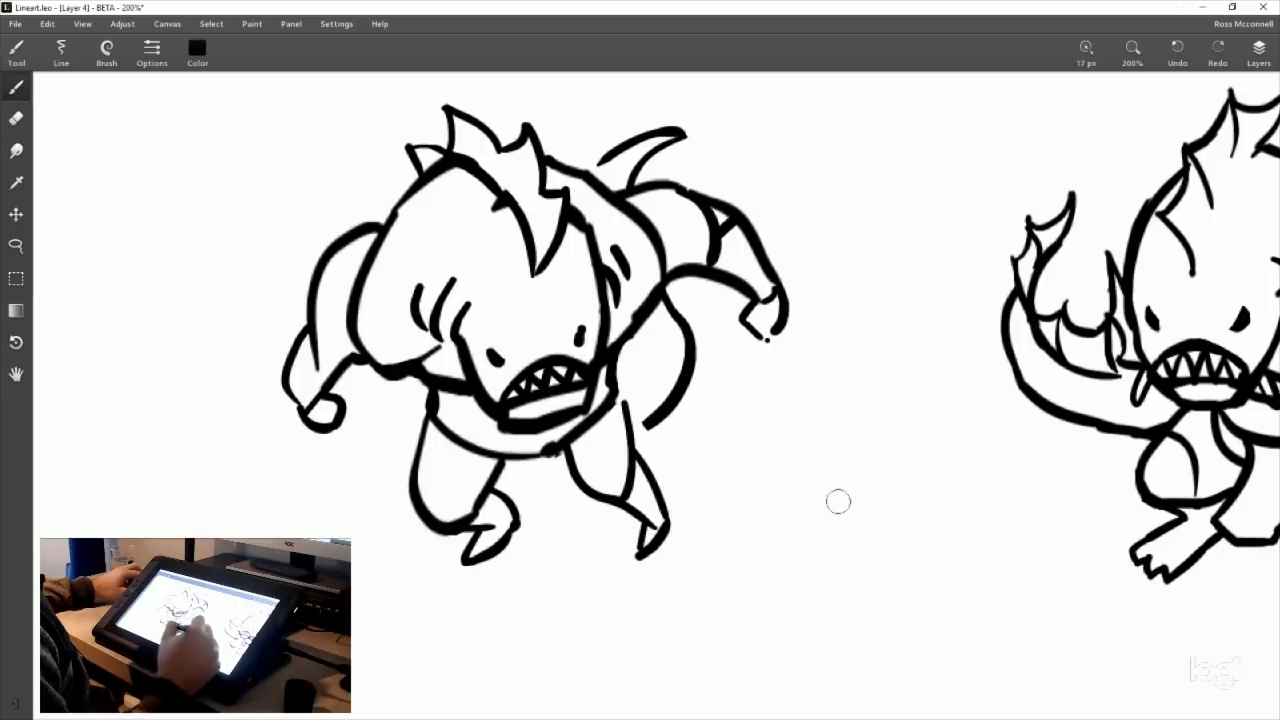
{"action": "key", "text": "ctrl+z"}
{"action": "key", "text": "ctrl+z"}
{"action": "key", "text": "ctrl+z"}
{"action": "key", "text": "ctrl+z"}
{"action": "key", "text": "ctrl+z"}
{"action": "key", "text": "ctrl+z"}
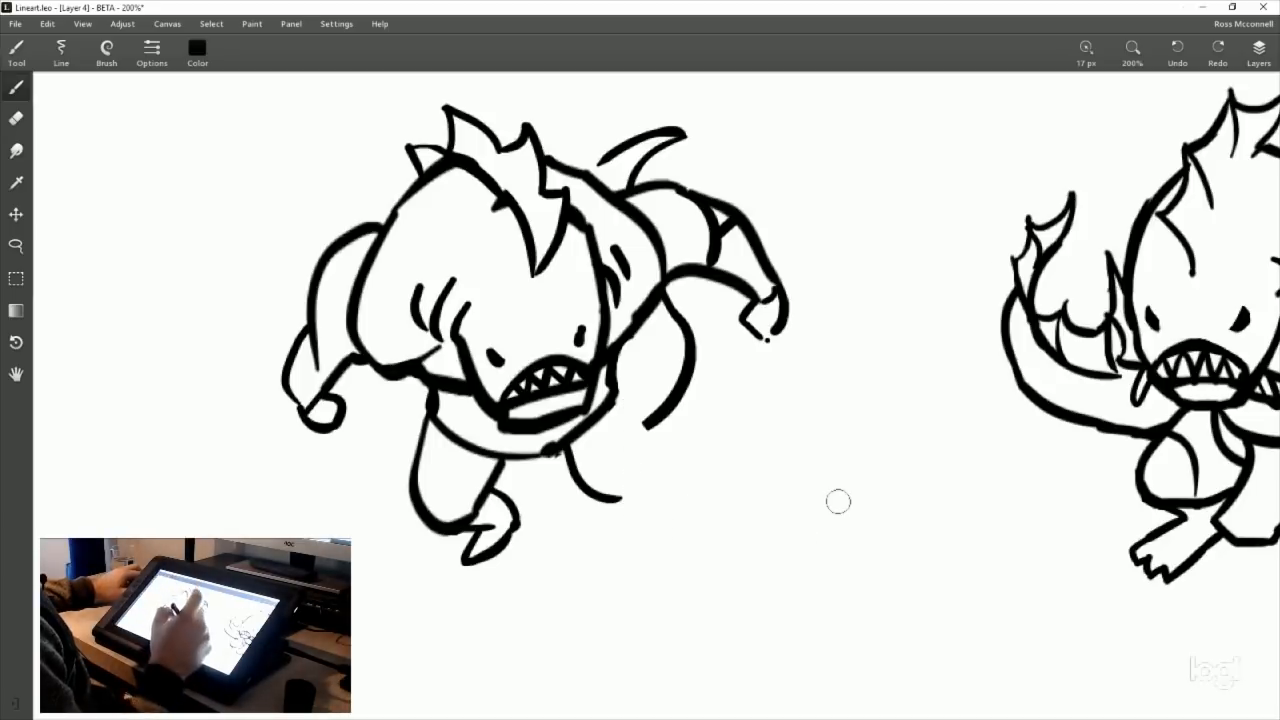
Step: Lasso the new fish-man's near leg, rotate it slightly clockwise so it spreads outward, and return to the black brush
{"action": "left_click_drag", "start_coordinate": [725, 498], "coordinate": [634, 462]}
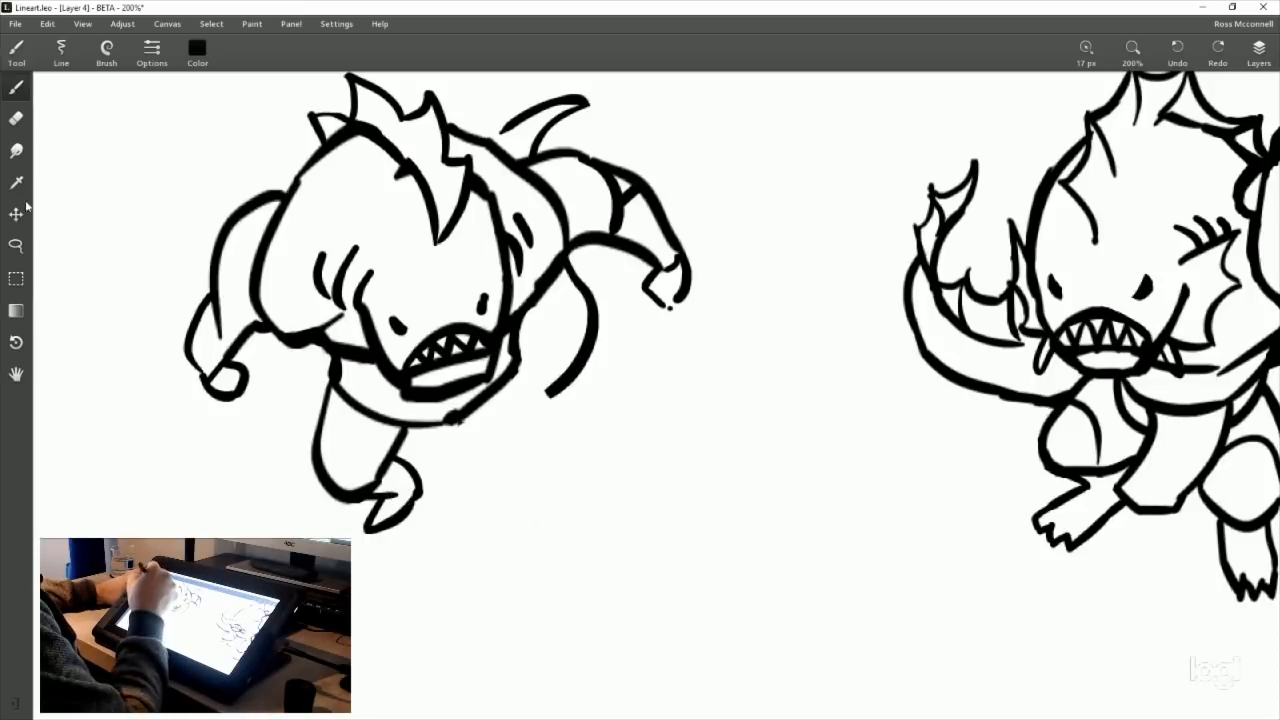
{"action": "left_click_drag", "start_coordinate": [614, 443], "coordinate": [751, 465]}
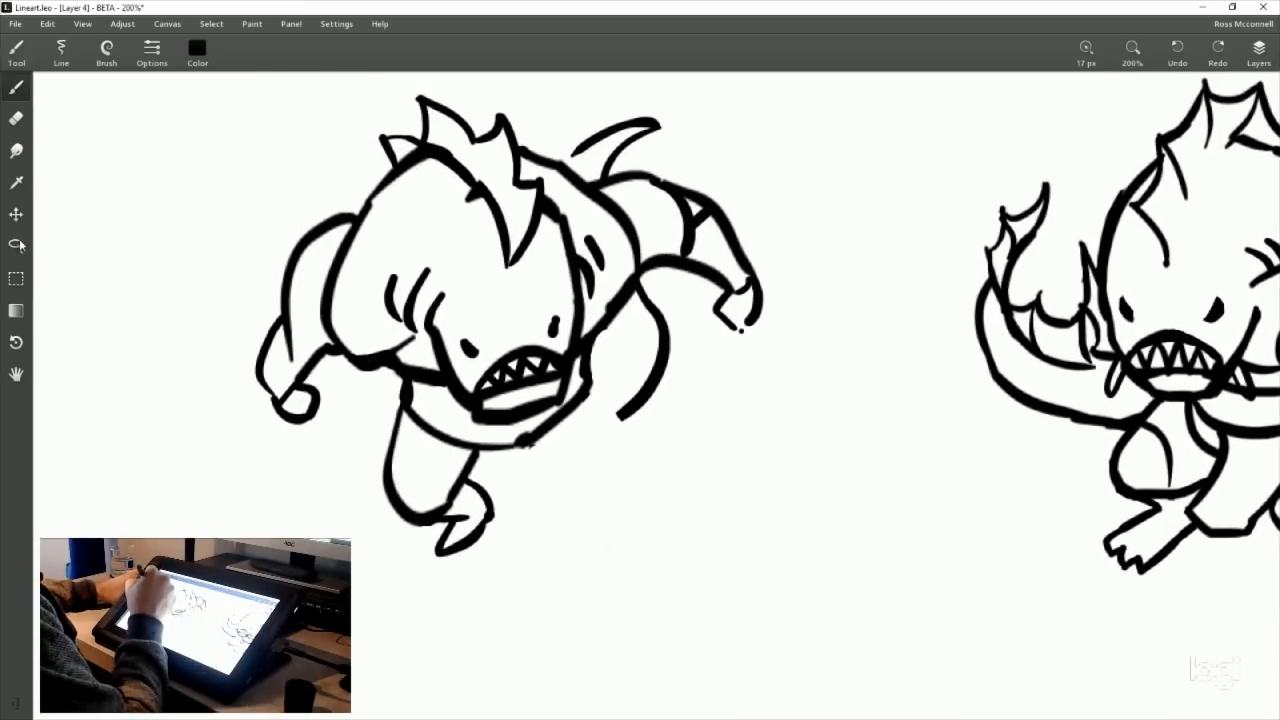
{"action": "left_click", "coordinate": [16, 245]}
{"action": "mouse_move", "coordinate": [453, 581]}
{"action": "left_mouse_down"}
{"action": "mouse_move", "coordinate": [527, 539]}
{"action": "mouse_move", "coordinate": [495, 462]}
{"action": "left_mouse_up"}
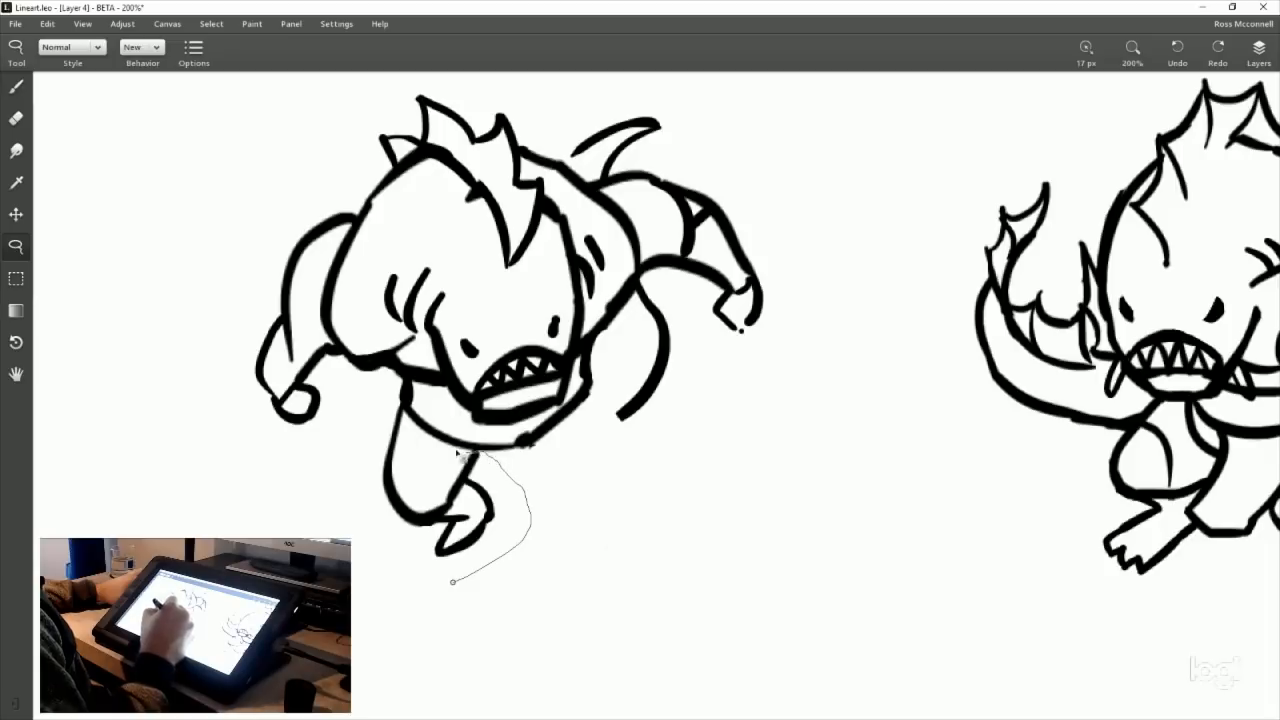
{"action": "left_click_drag", "start_coordinate": [408, 420], "coordinate": [410, 592]}
{"action": "key", "text": "ctrl+t"}
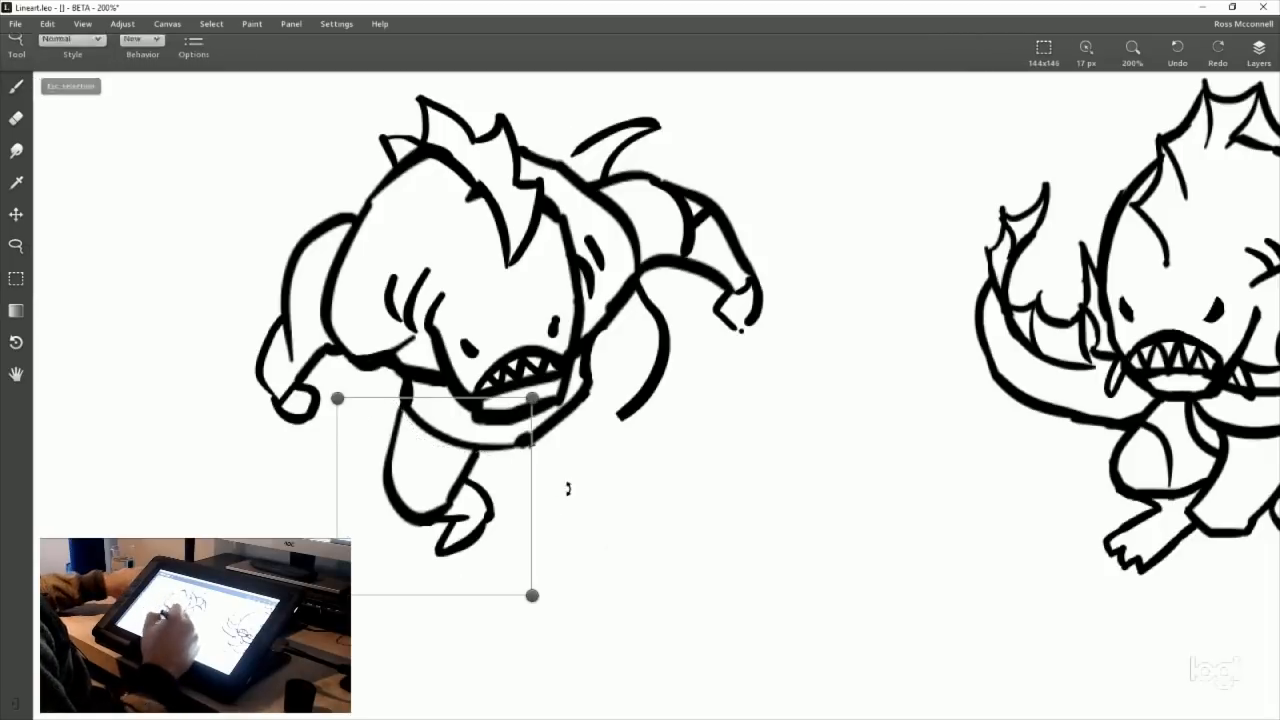
{"action": "mouse_move", "coordinate": [566, 489]}
{"action": "left_mouse_down"}
{"action": "mouse_move", "coordinate": [599, 445]}
{"action": "mouse_move", "coordinate": [493, 506]}
{"action": "mouse_move", "coordinate": [457, 491]}
{"action": "mouse_move", "coordinate": [486, 463]}
{"action": "mouse_move", "coordinate": [656, 398]}
{"action": "mouse_move", "coordinate": [443, 517]}
{"action": "mouse_move", "coordinate": [634, 443]}
{"action": "mouse_move", "coordinate": [630, 413]}
{"action": "mouse_move", "coordinate": [463, 509]}
{"action": "mouse_move", "coordinate": [480, 485]}
{"action": "left_mouse_up"}
{"action": "left_click", "coordinate": [197, 50]}
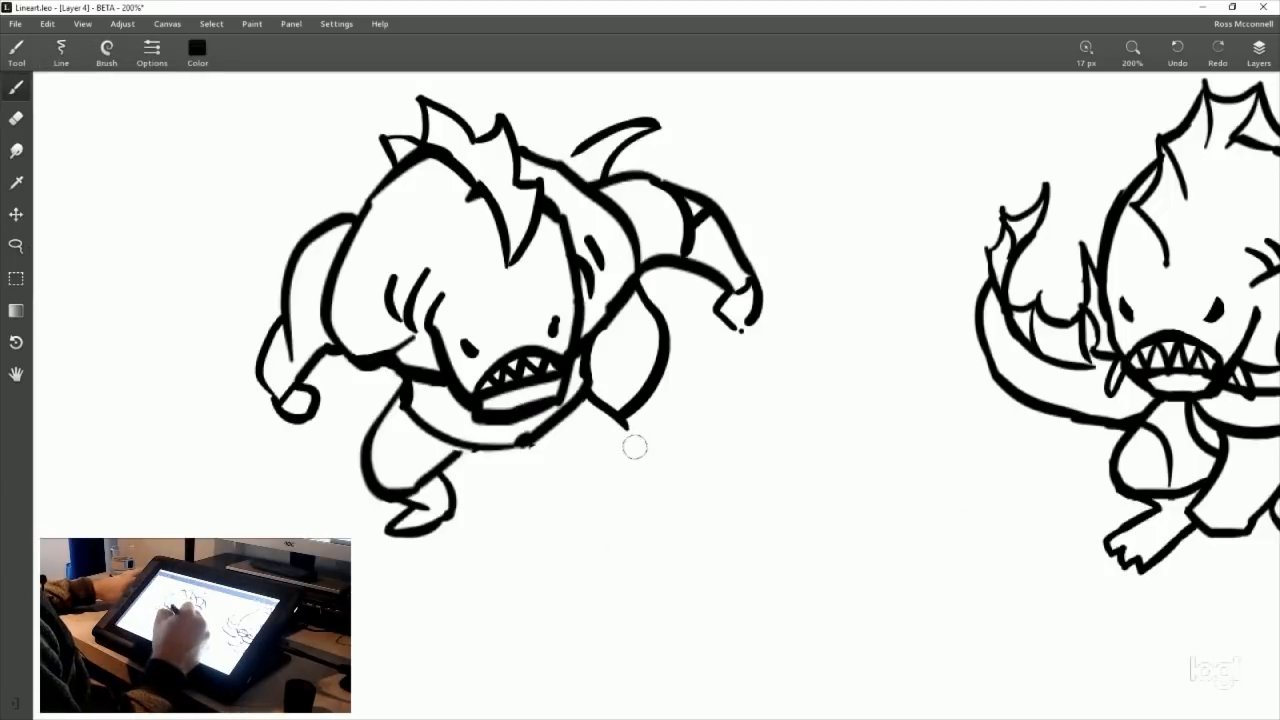
Step: Ink the far thigh slanting outward from the waist with a rounded knee, undoing the unwanted strokes
{"action": "left_click_drag", "start_coordinate": [590, 392], "coordinate": [632, 452]}
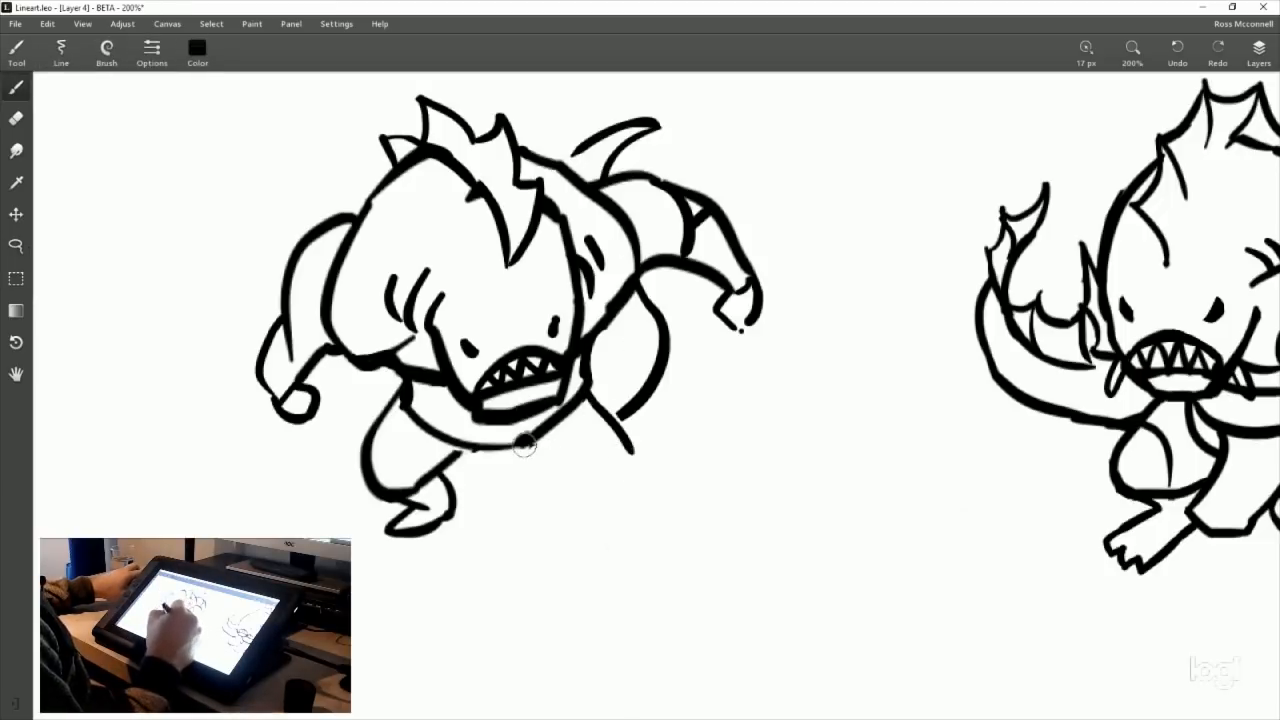
{"action": "left_click_drag", "start_coordinate": [522, 438], "coordinate": [628, 478]}
{"action": "key", "text": "ctrl+z"}
{"action": "left_click_drag", "start_coordinate": [520, 438], "coordinate": [600, 492]}
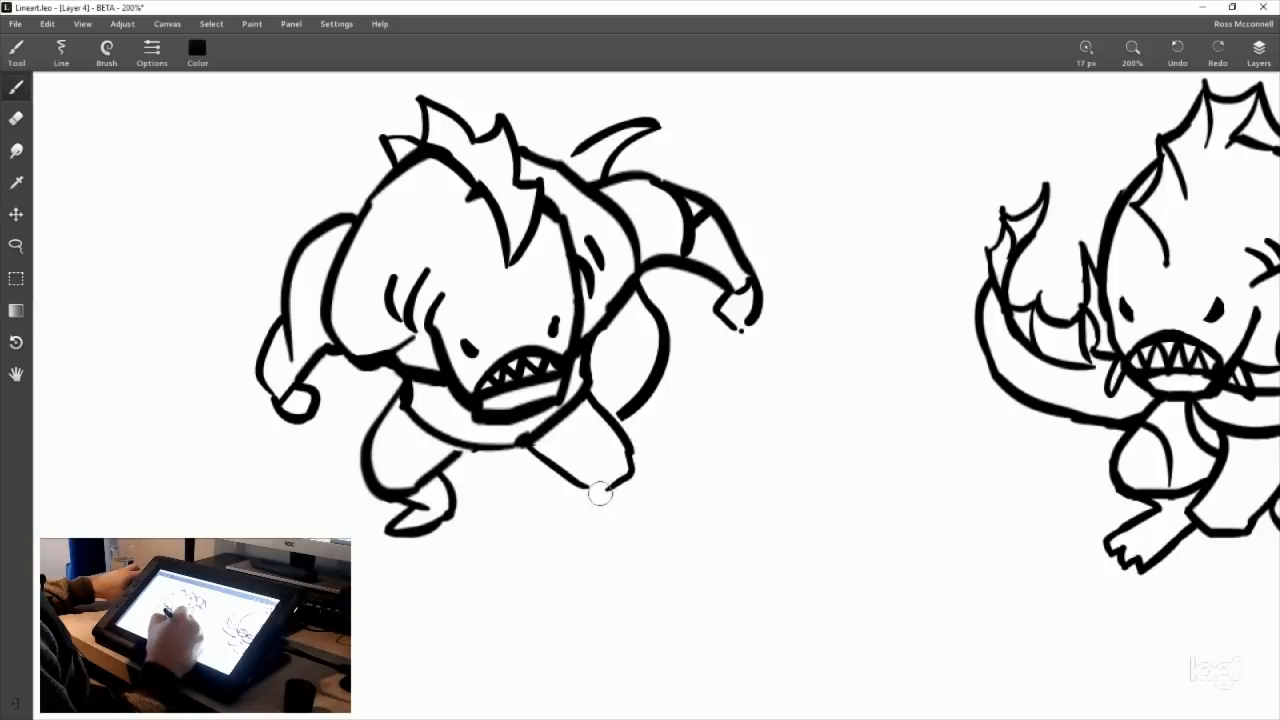
{"action": "key", "text": "ctrl+z"}
{"action": "mouse_move", "coordinate": [623, 443]}
{"action": "left_mouse_down"}
{"action": "mouse_move", "coordinate": [629, 480]}
{"action": "mouse_move", "coordinate": [605, 494]}
{"action": "left_mouse_up"}
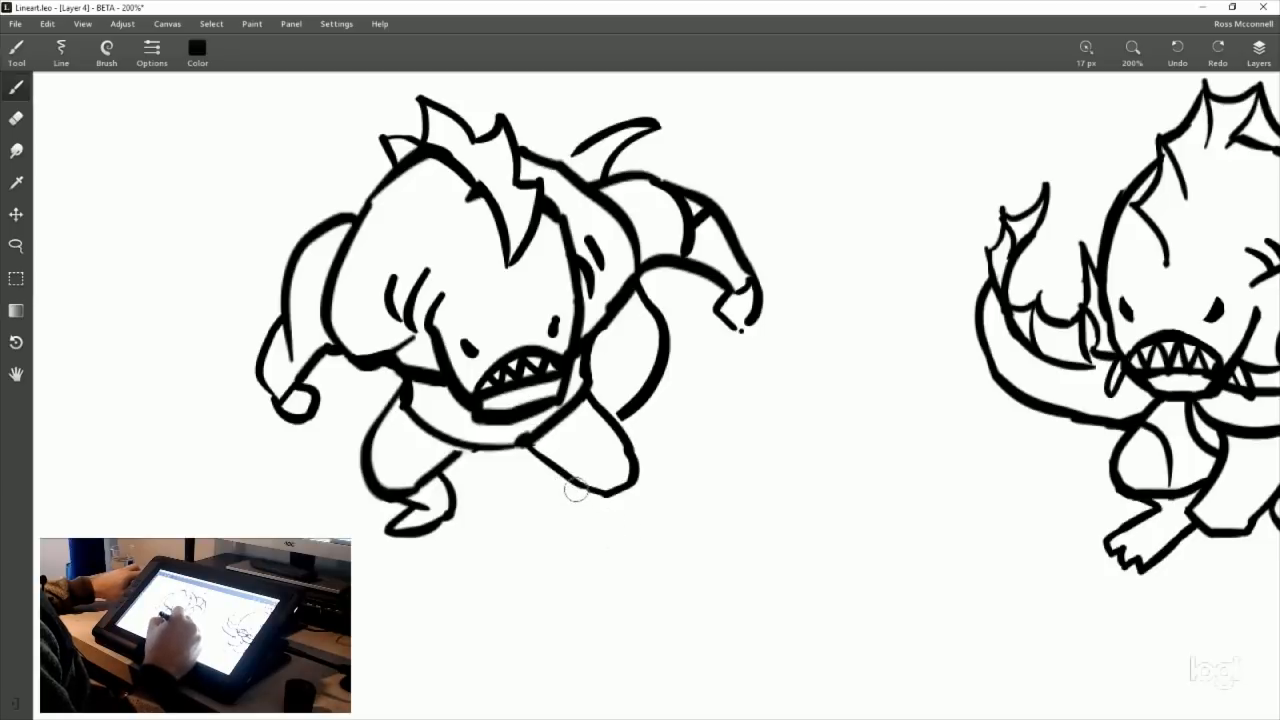
Step: Ink a short far shin ending in a jagged foot below the new knee
{"action": "mouse_move", "coordinate": [561, 474]}
{"action": "left_mouse_down"}
{"action": "mouse_move", "coordinate": [644, 493]}
{"action": "mouse_move", "coordinate": [583, 500]}
{"action": "mouse_move", "coordinate": [590, 524]}
{"action": "mouse_move", "coordinate": [578, 521]}
{"action": "mouse_move", "coordinate": [632, 531]}
{"action": "left_mouse_up"}
{"action": "key", "text": "ctrl+z"}
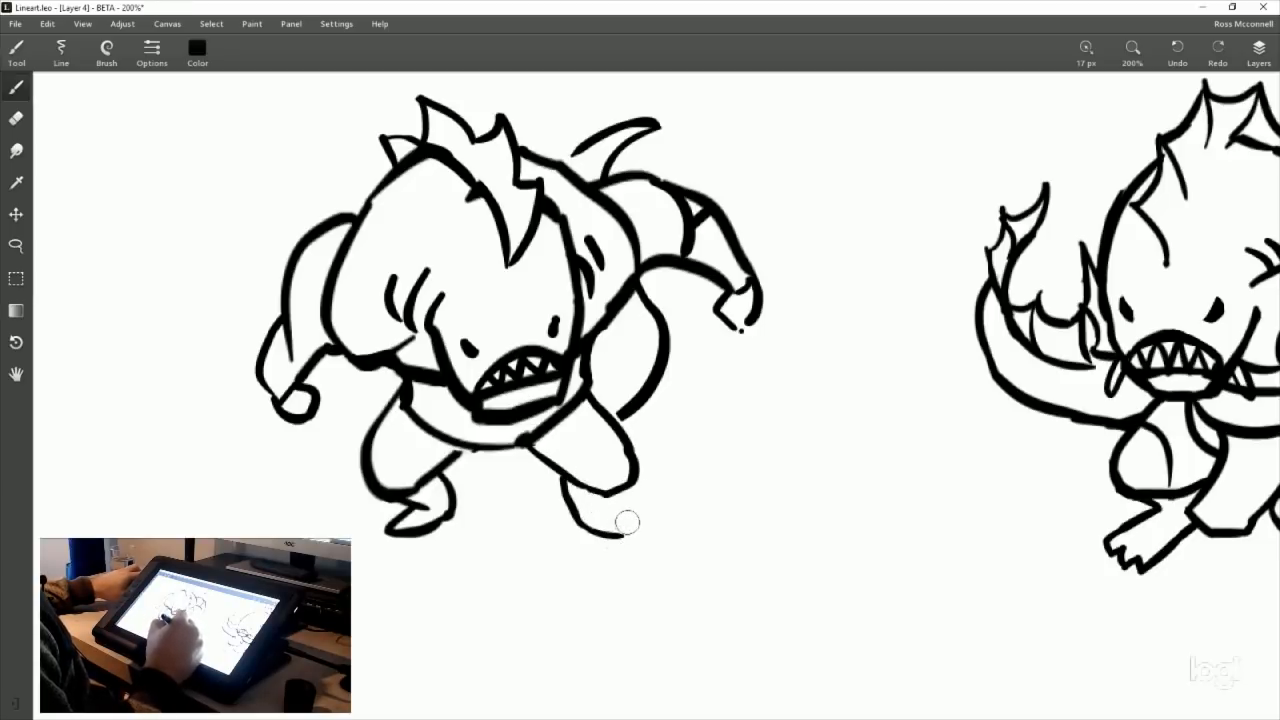
{"action": "left_click_drag", "start_coordinate": [603, 490], "coordinate": [637, 537]}
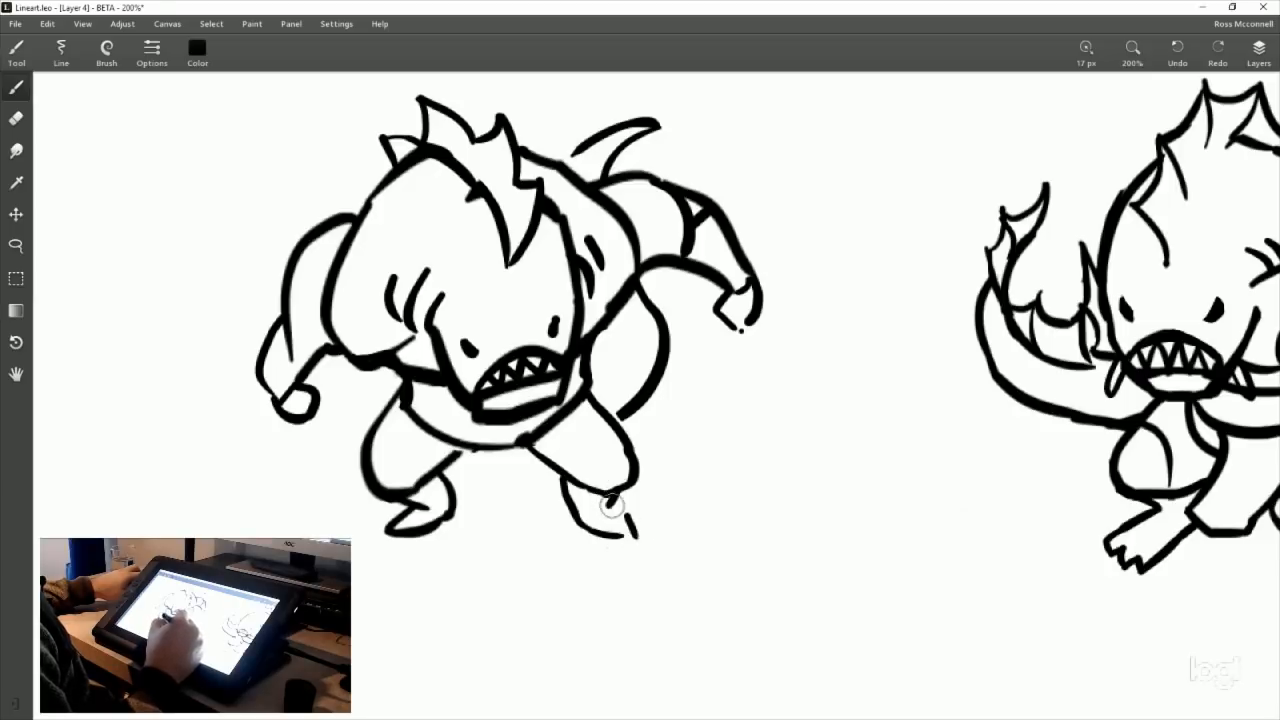
{"action": "left_click_drag", "start_coordinate": [762, 458], "coordinate": [760, 512]}
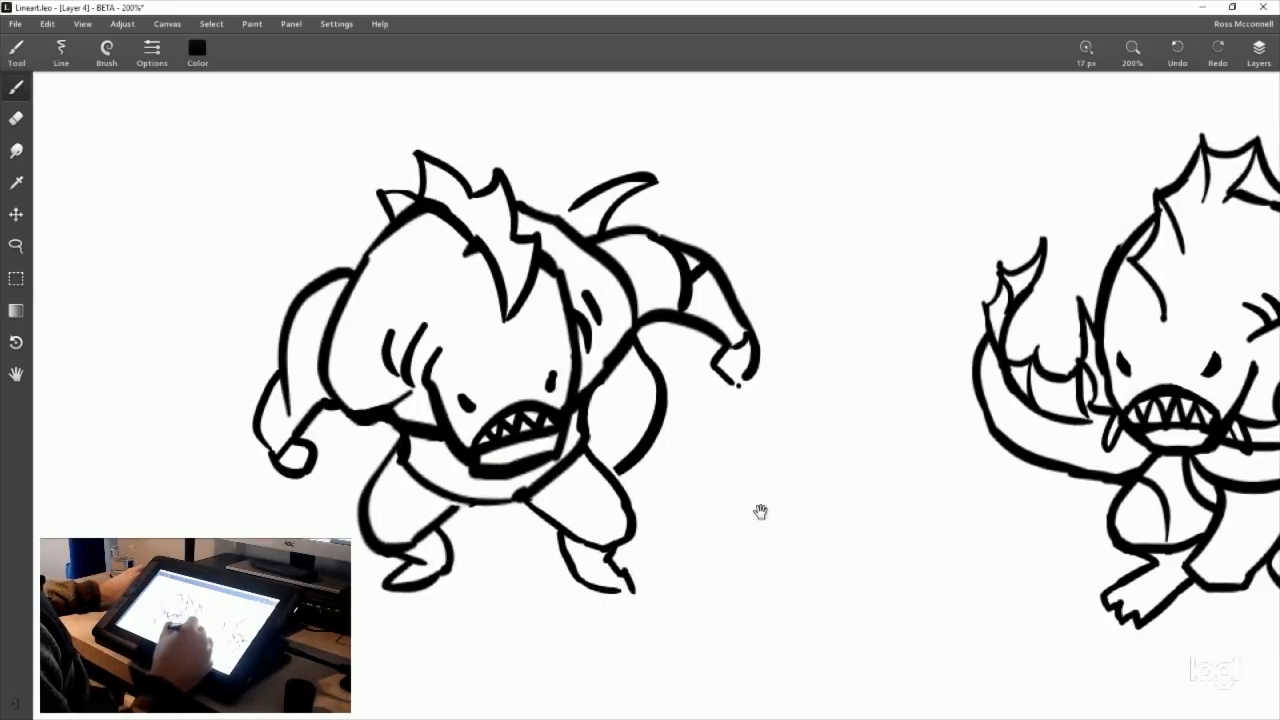
{"action": "left_click_drag", "start_coordinate": [644, 482], "coordinate": [672, 415]}
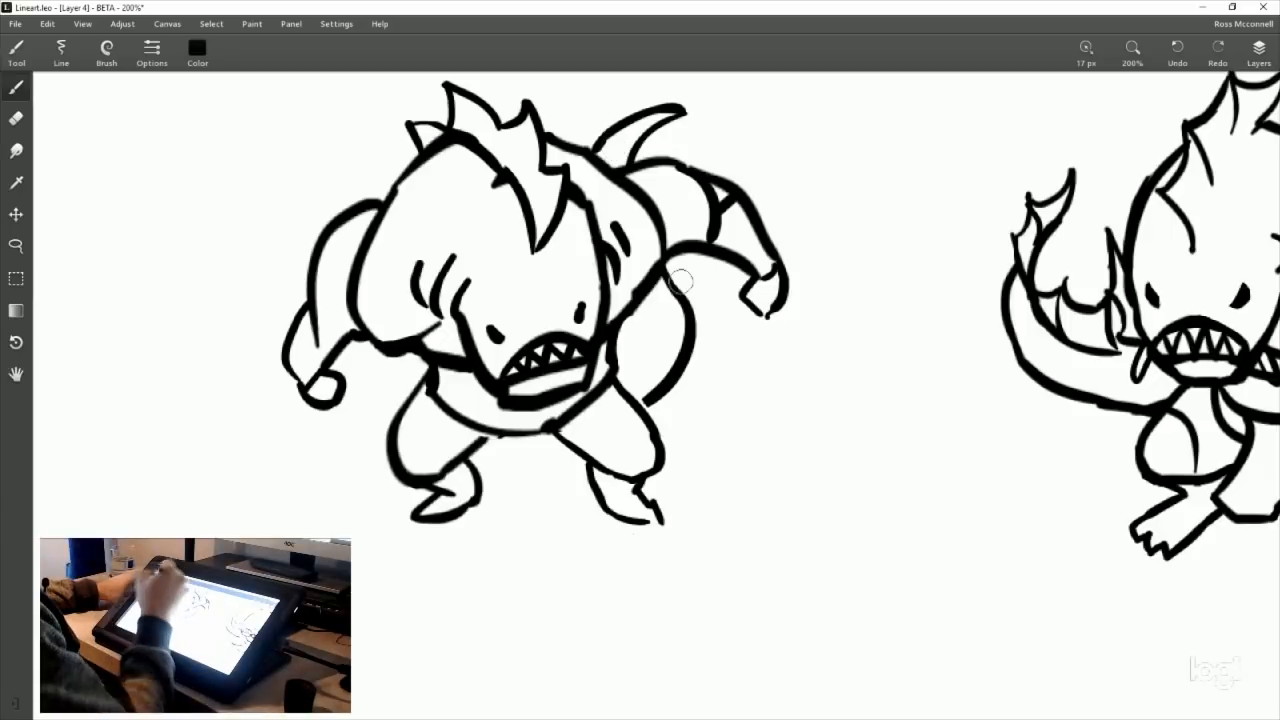
Step: Clean up the lines around the far shoulder and gills with the eraser and re-ink the upper gill slit
{"action": "key", "text": "e"}
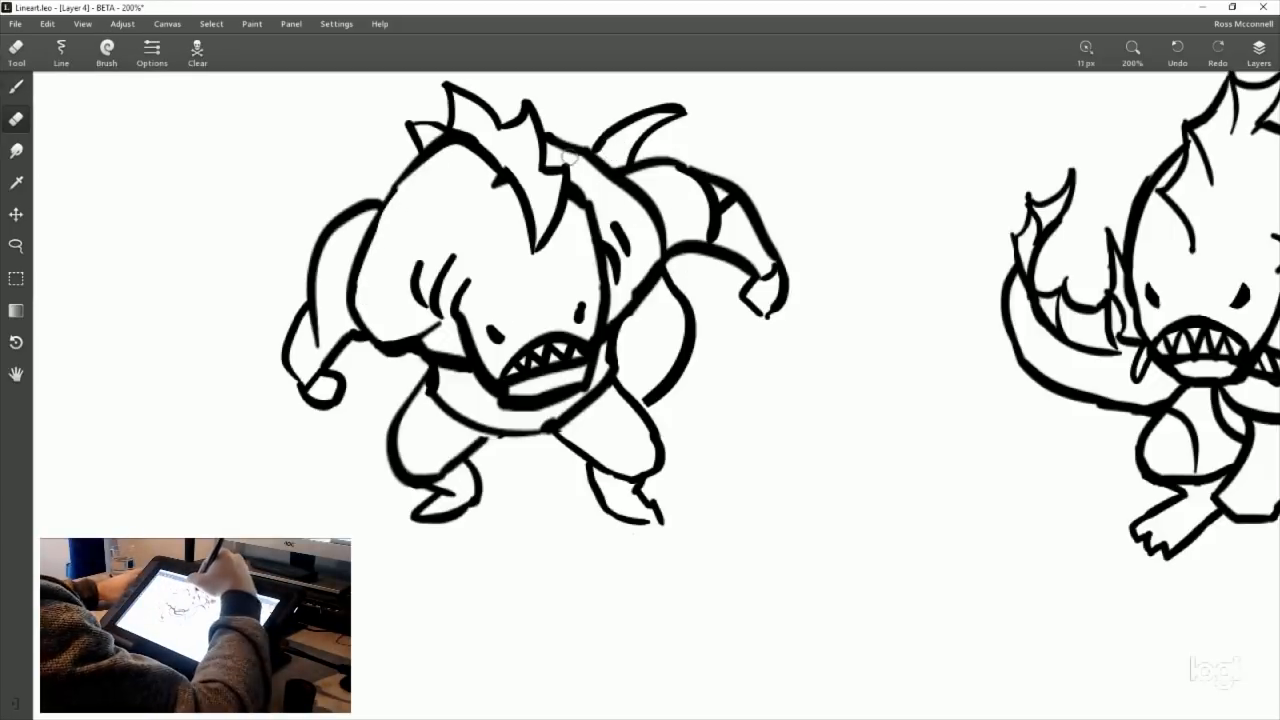
{"action": "left_click_drag", "start_coordinate": [570, 155], "coordinate": [646, 238]}
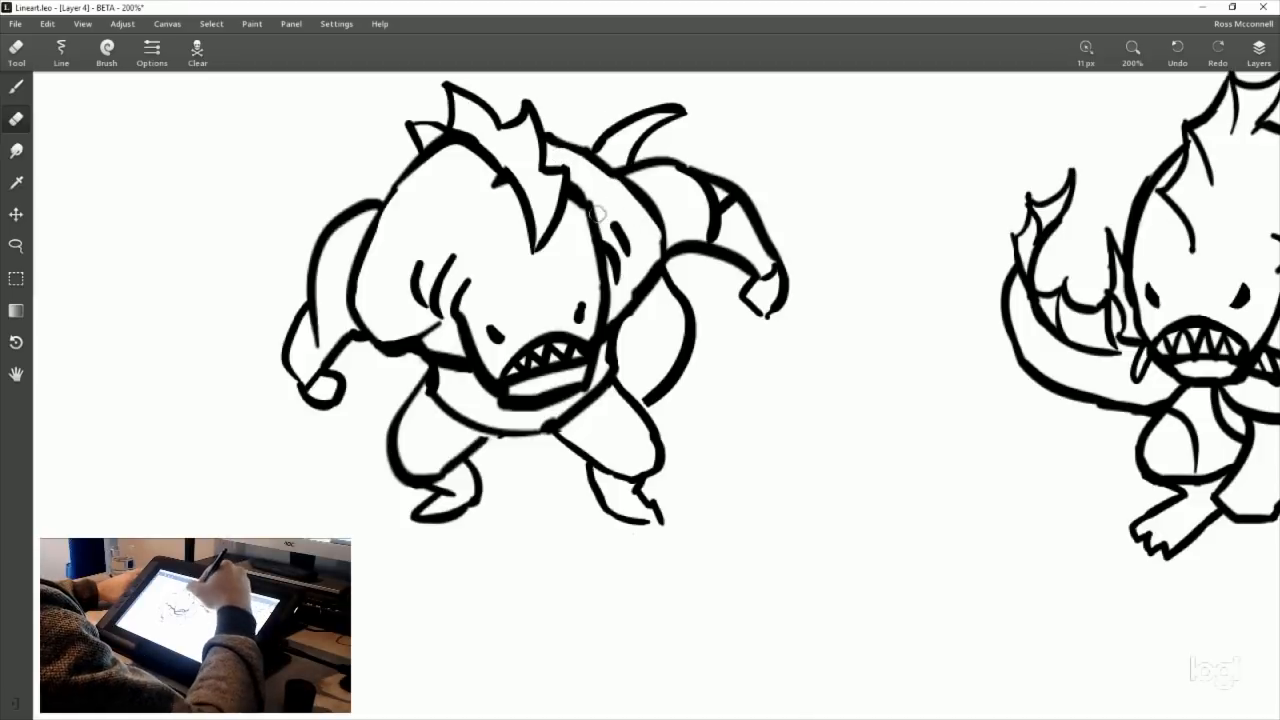
{"action": "left_click_drag", "start_coordinate": [577, 208], "coordinate": [586, 272]}
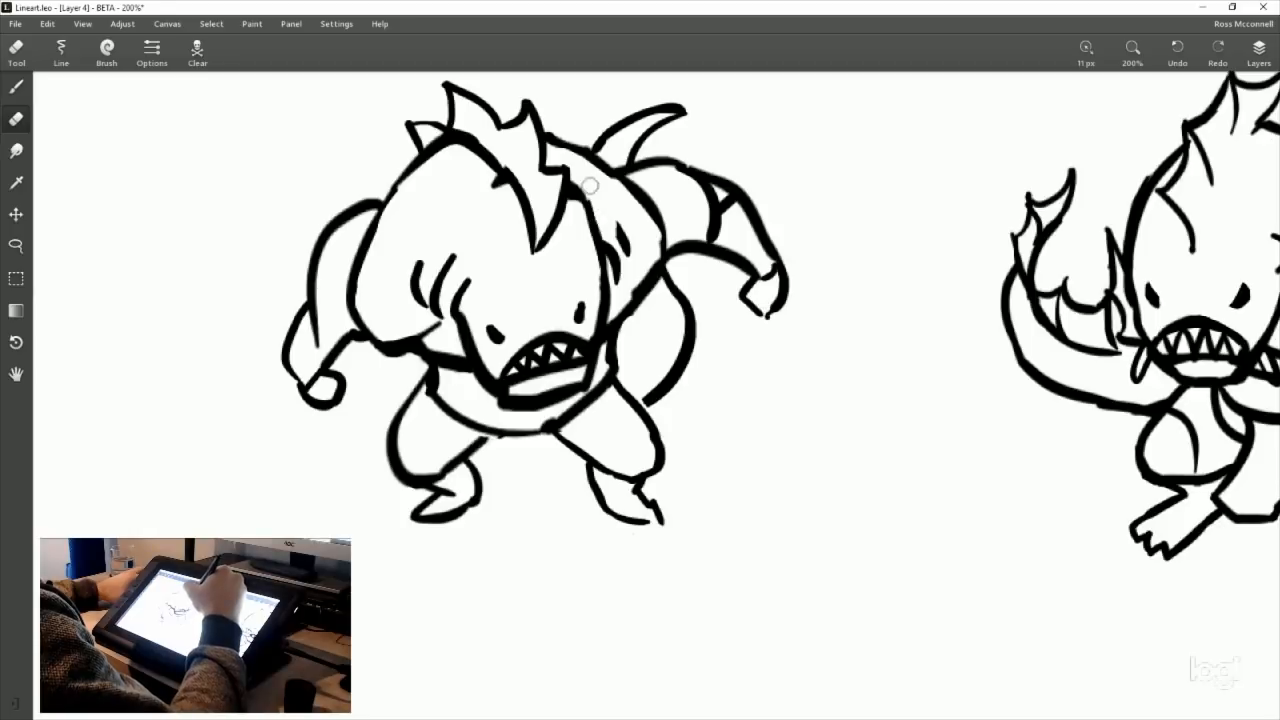
{"action": "left_click", "coordinate": [28, 90]}
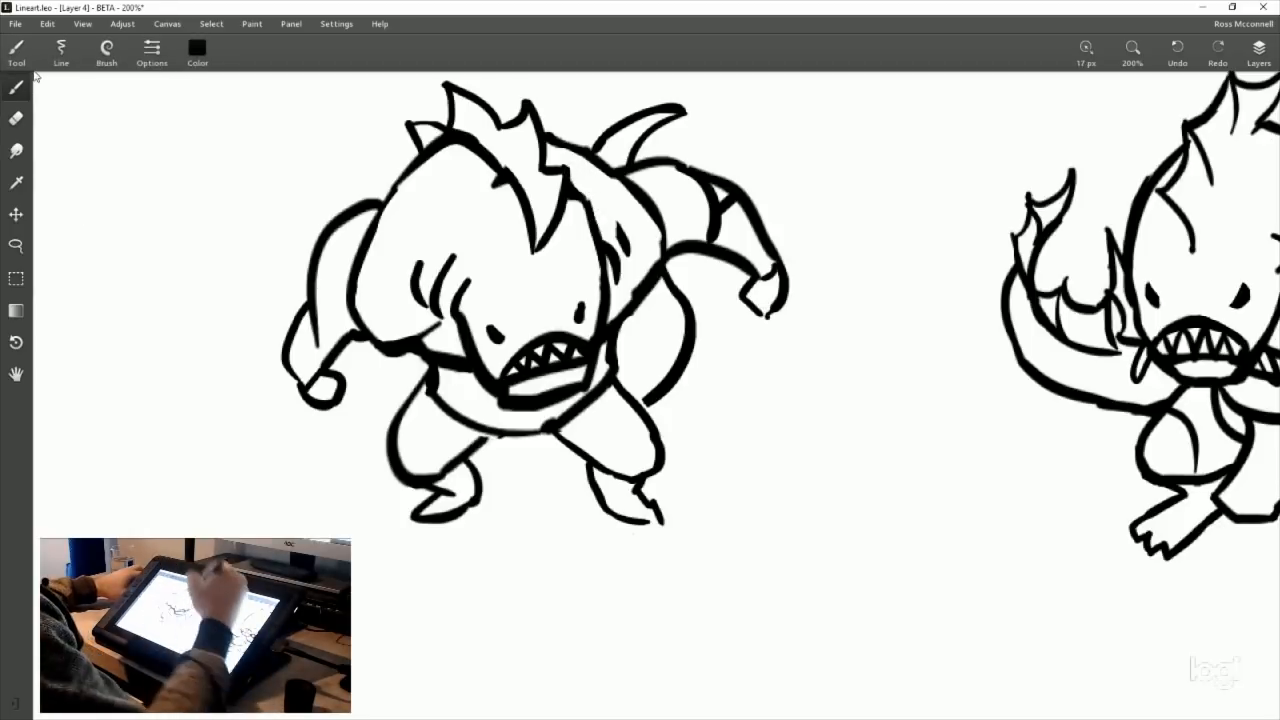
{"action": "left_click_drag", "start_coordinate": [612, 224], "coordinate": [626, 254]}
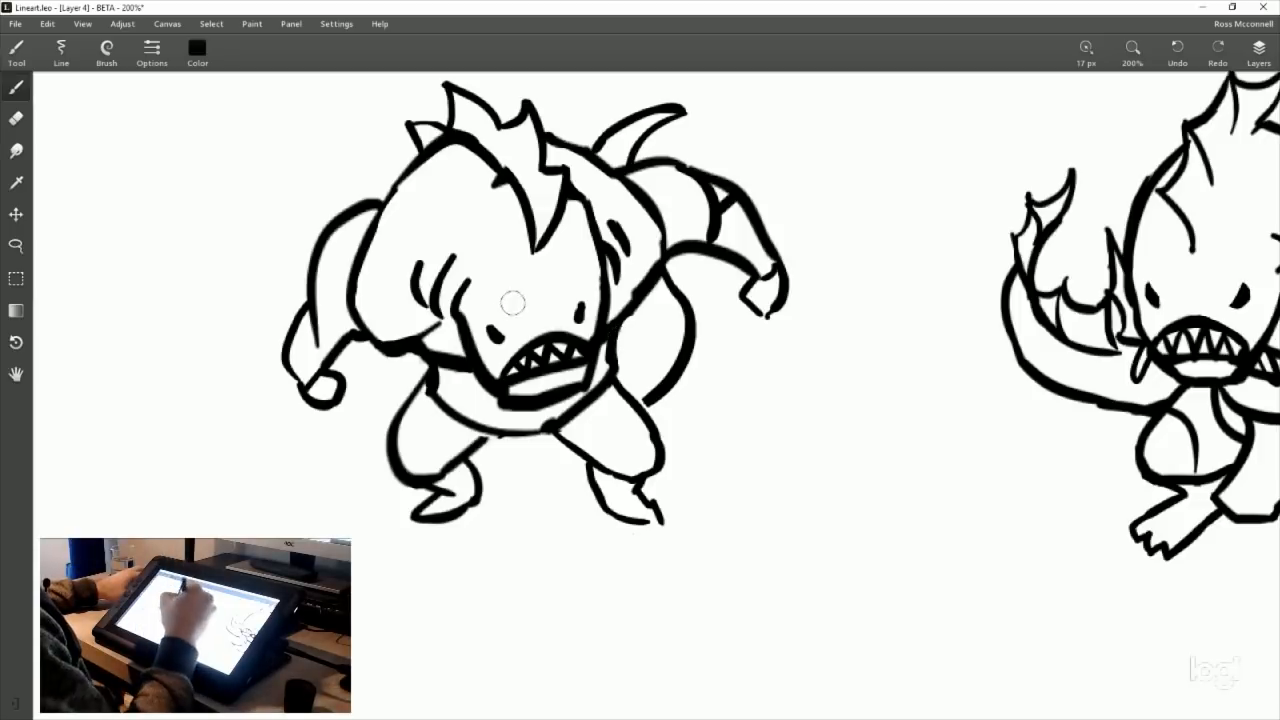
Step: Erase the cheek line beside the near eye and redraw it as a smoother curve running down to the jaw
{"action": "left_click", "coordinate": [16, 118]}
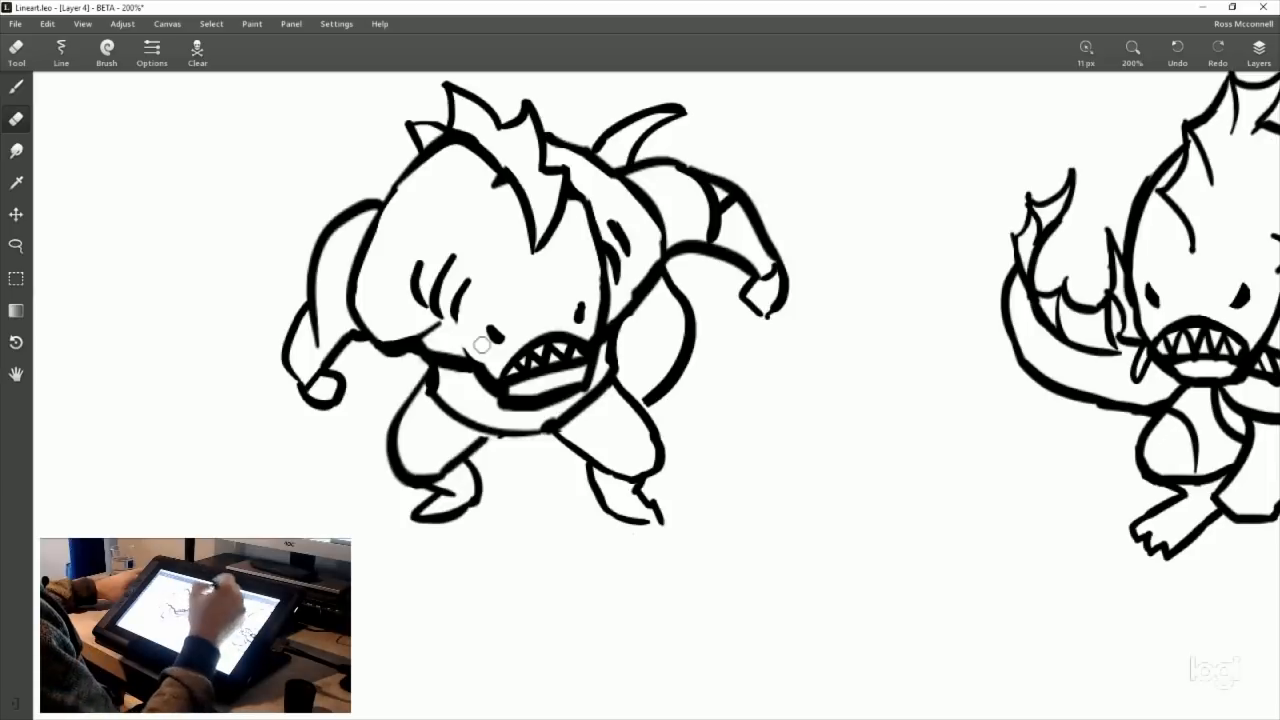
{"action": "left_click", "coordinate": [16, 87]}
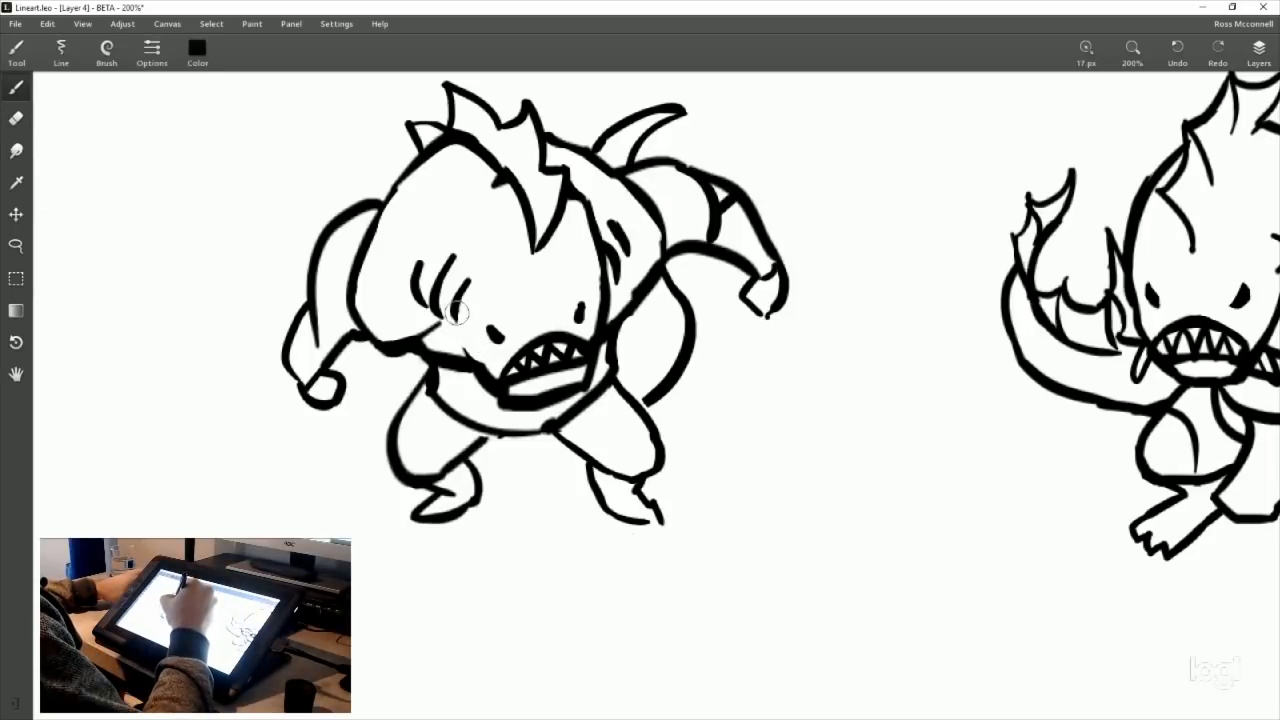
{"action": "left_click_drag", "start_coordinate": [458, 300], "coordinate": [462, 352]}
{"action": "key", "text": "ctrl+z"}
{"action": "left_click_drag", "start_coordinate": [464, 292], "coordinate": [458, 350]}
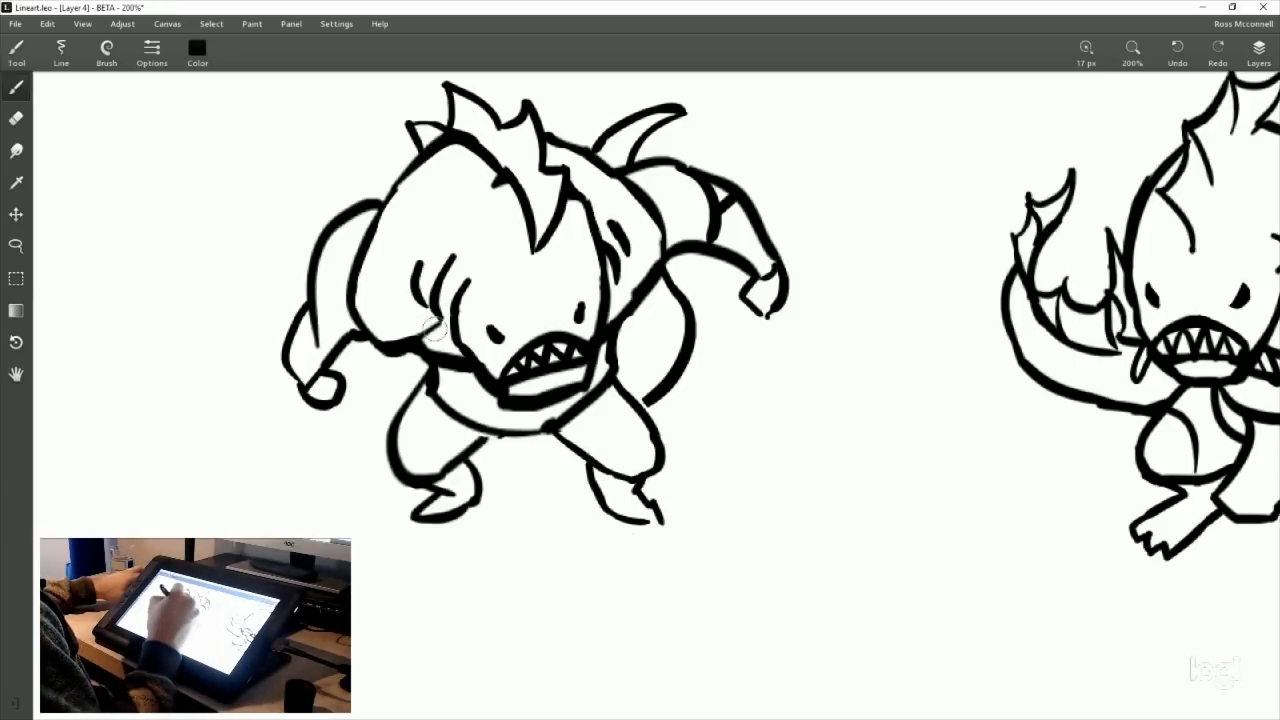
Step: Erase the line between the near armpit and the jaw and re-ink it as a cleaner chest contour
{"action": "left_click", "coordinate": [16, 118]}
{"action": "left_click_drag", "start_coordinate": [445, 372], "coordinate": [458, 362]}
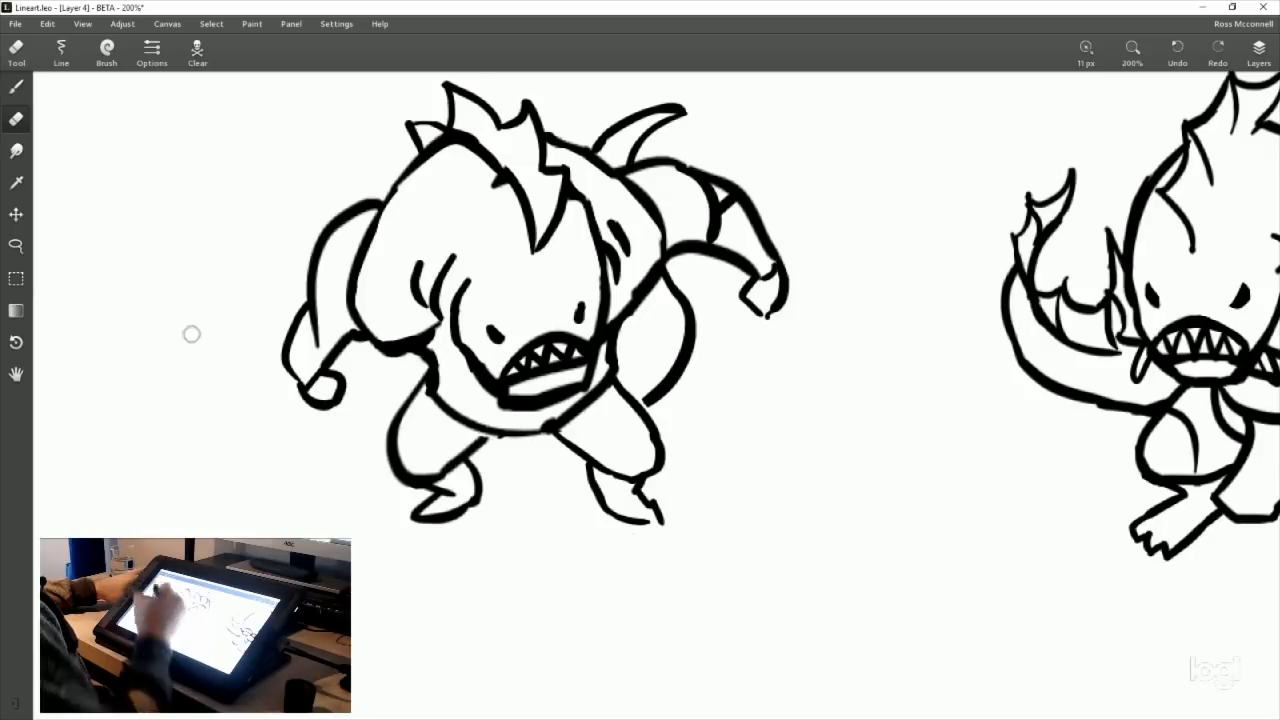
{"action": "left_click", "coordinate": [16, 87]}
{"action": "left_click_drag", "start_coordinate": [430, 362], "coordinate": [500, 358]}
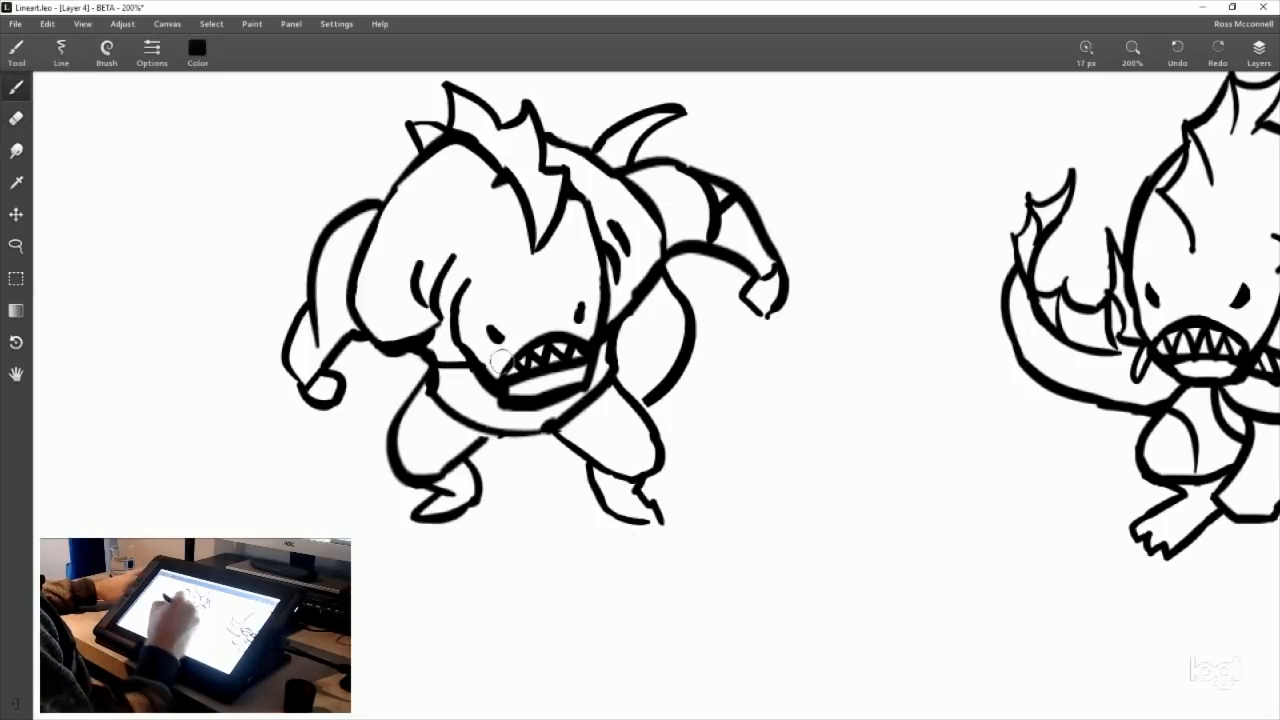
{"action": "key", "text": "ctrl+z"}
{"action": "left_click_drag", "start_coordinate": [418, 350], "coordinate": [488, 376]}
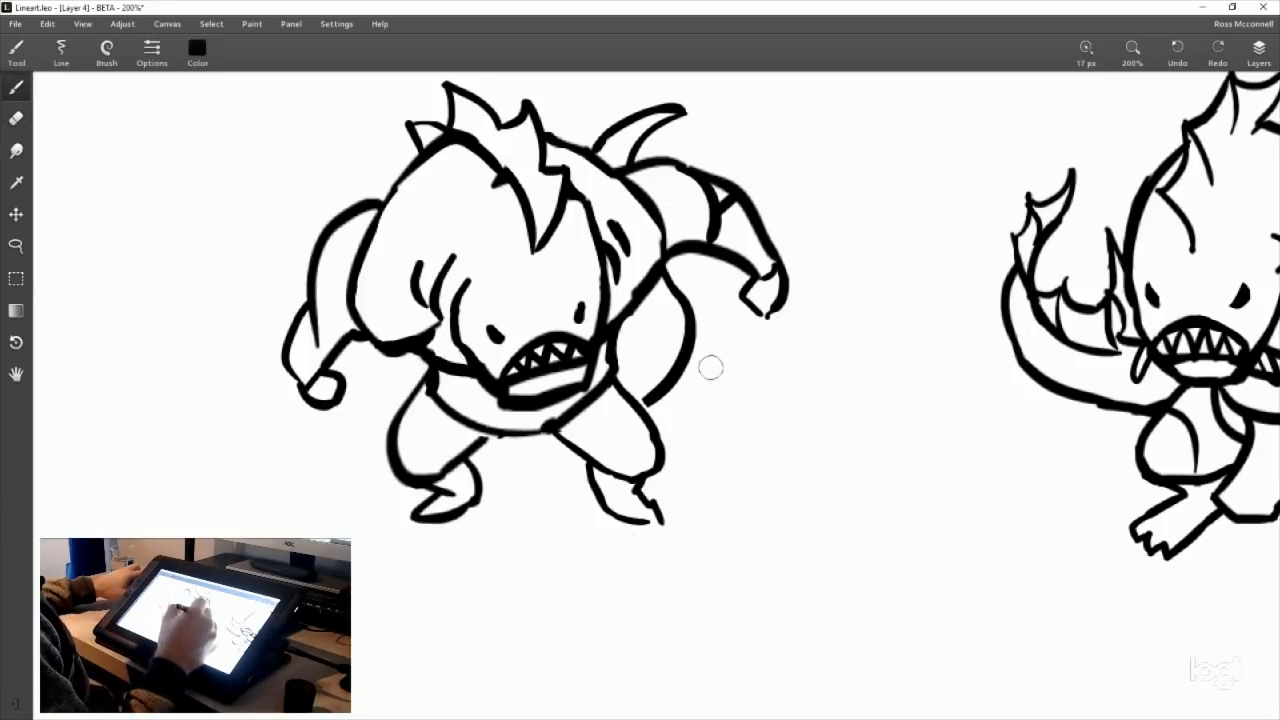
{"action": "key", "text": "ctrl+z"}
{"action": "left_click_drag", "start_coordinate": [420, 352], "coordinate": [490, 382]}
{"action": "key", "text": "ctrl+z"}
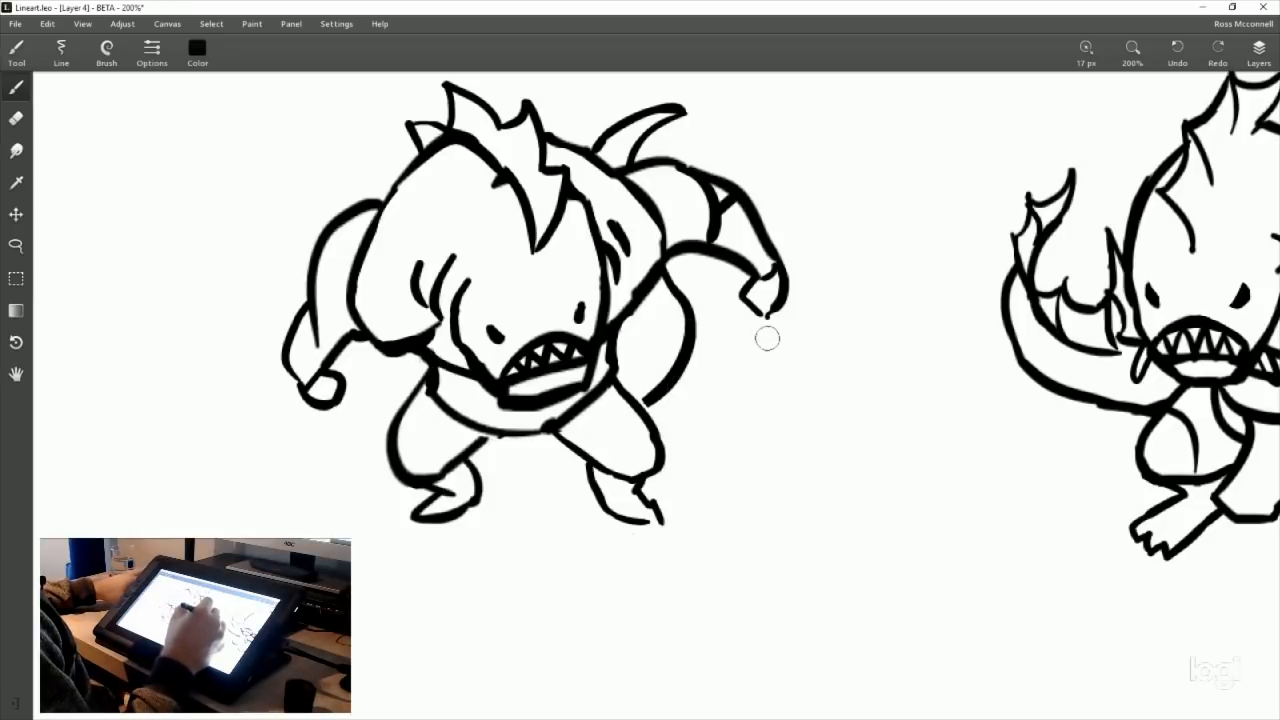
Step: Ink a curved brow line across the forehead on both sides of the front crest spike
{"action": "left_click", "coordinate": [15, 118]}
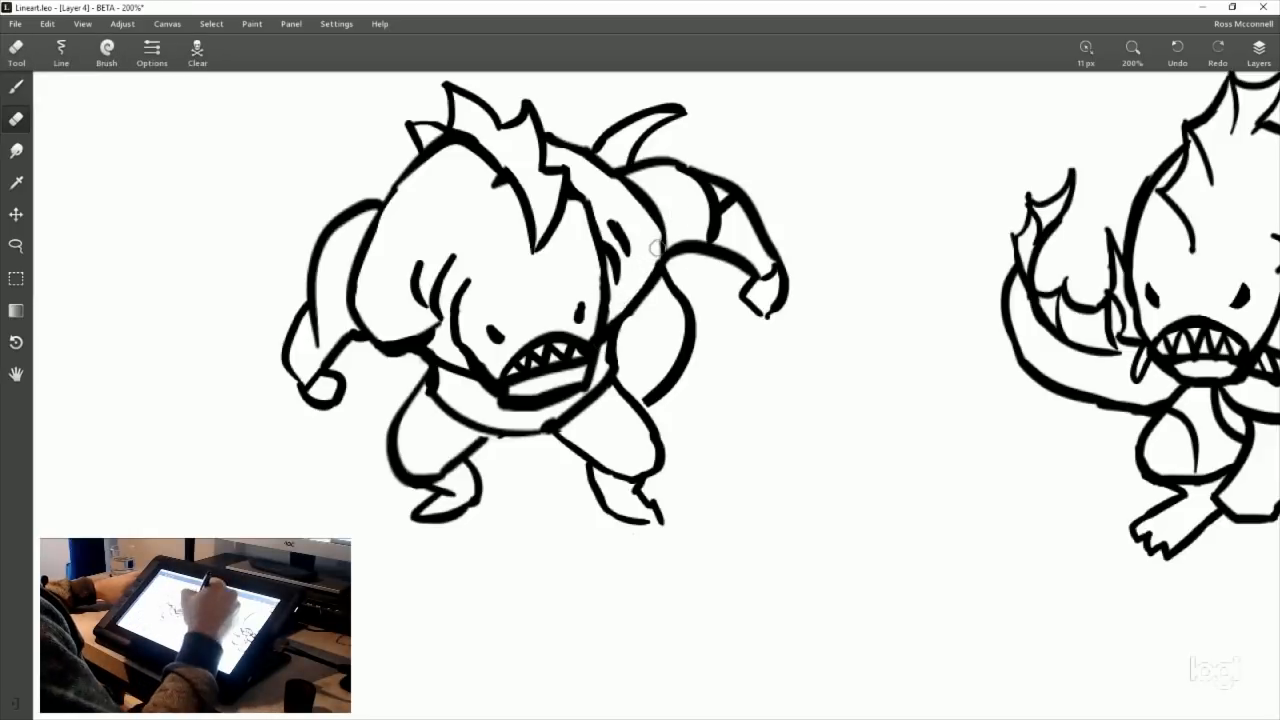
{"action": "key", "text": "b"}
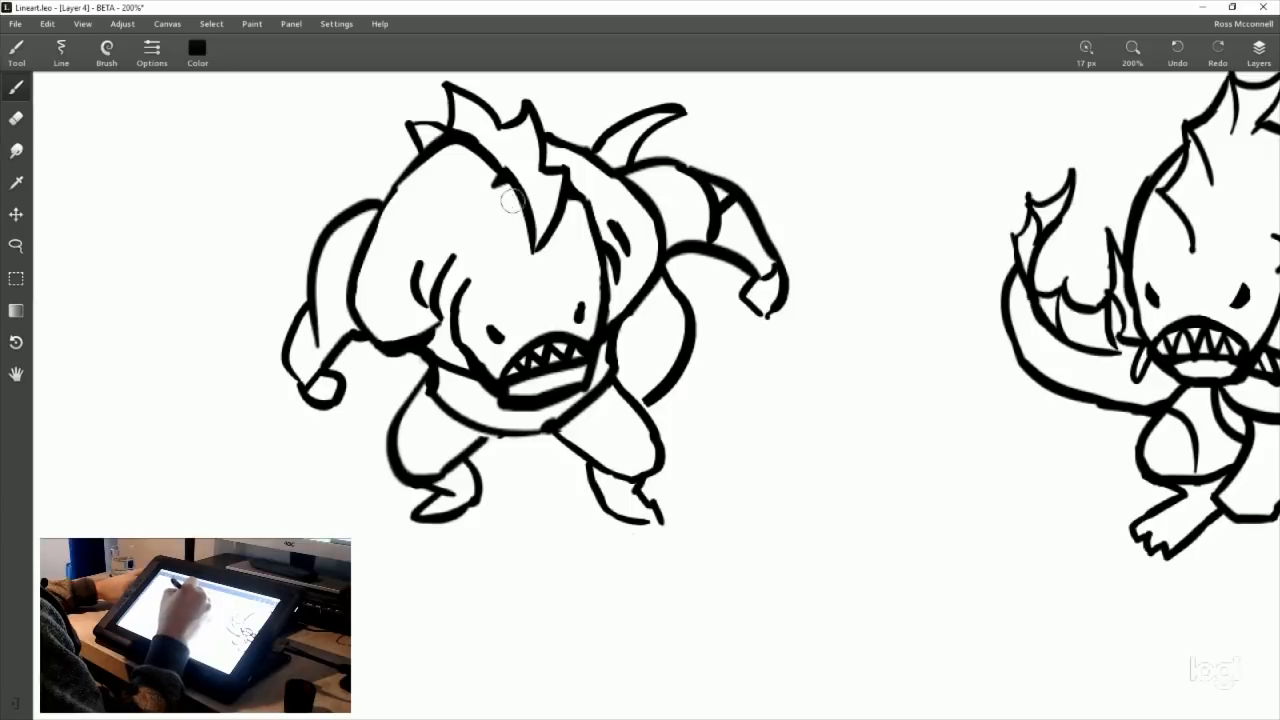
{"action": "mouse_move", "coordinate": [511, 201]}
{"action": "left_mouse_down"}
{"action": "mouse_move", "coordinate": [462, 229]}
{"action": "mouse_move", "coordinate": [520, 205]}
{"action": "left_mouse_up"}
{"action": "key", "text": "ctrl+z"}
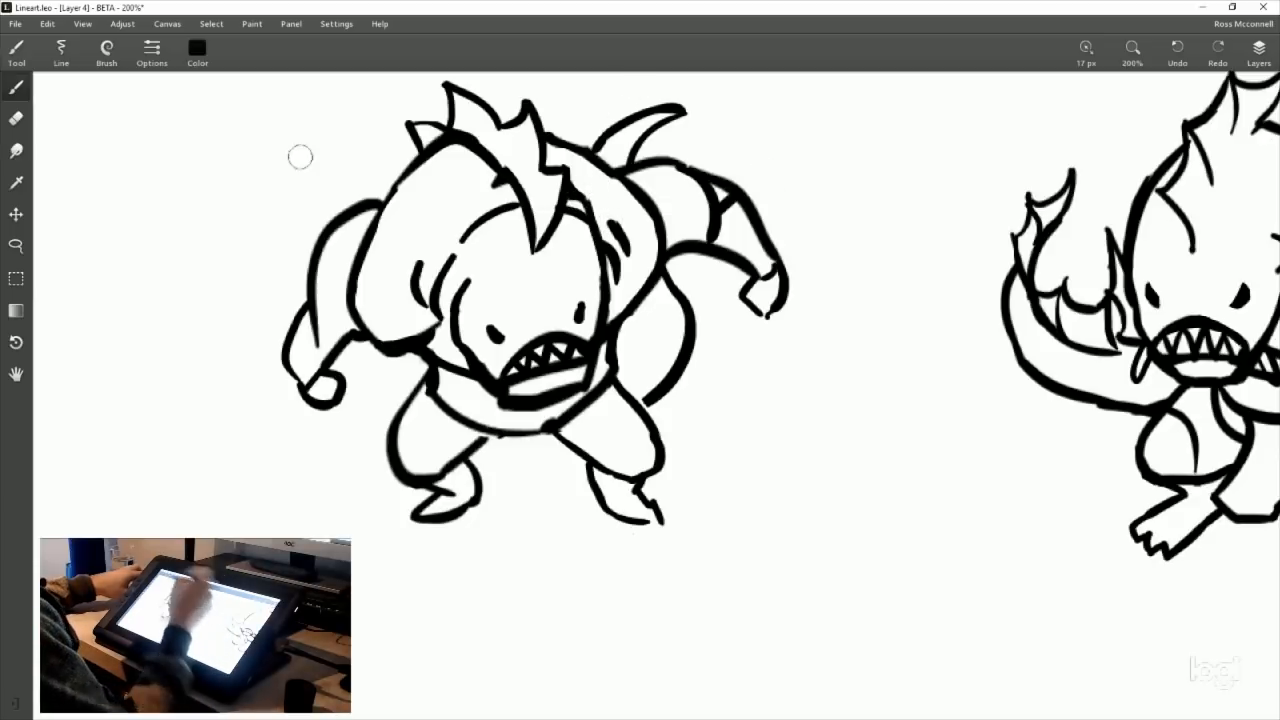
Step: Erase the curved cheek line beside the near eye down to the jaw and return to the brush
{"action": "left_click", "coordinate": [16, 119]}
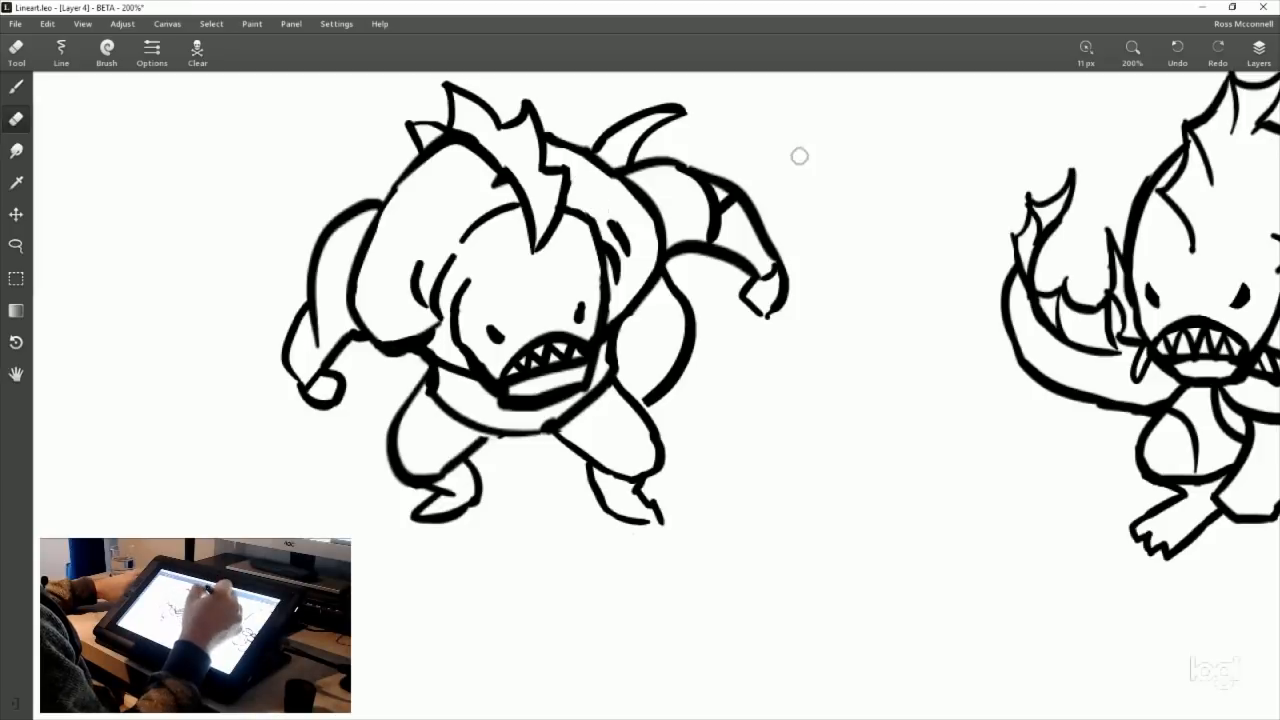
{"action": "left_click_drag", "start_coordinate": [480, 271], "coordinate": [464, 331]}
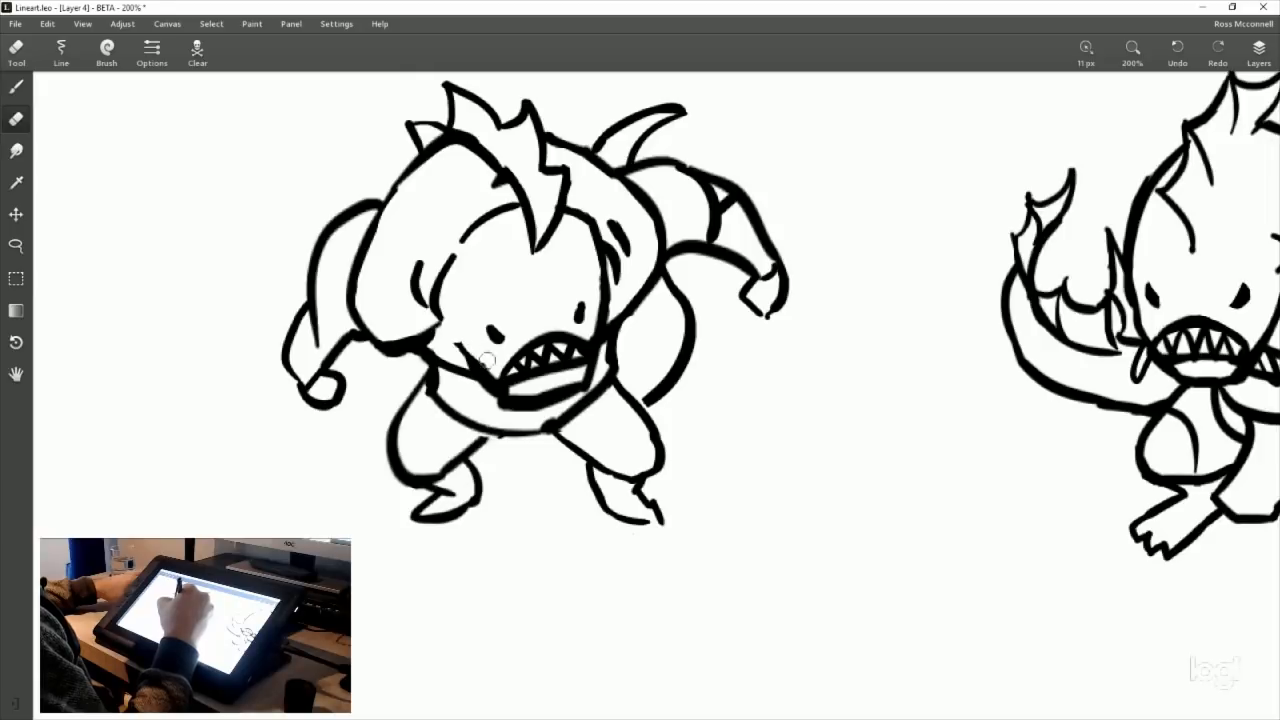
{"action": "left_click_drag", "start_coordinate": [487, 360], "coordinate": [457, 333]}
{"action": "left_click", "coordinate": [16, 86]}
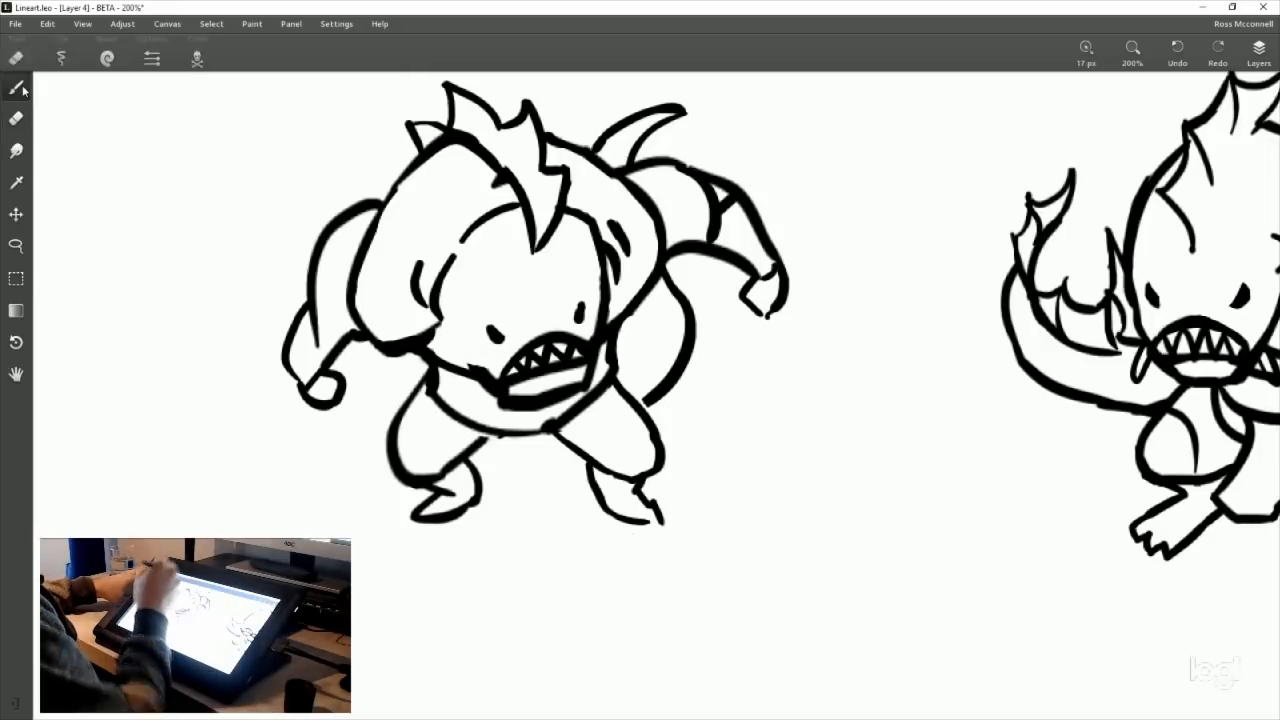
Step: Extend and thicken the jaw line from the cheek to the corner of the mouth on the crested creature
{"action": "left_click_drag", "start_coordinate": [452, 336], "coordinate": [498, 374]}
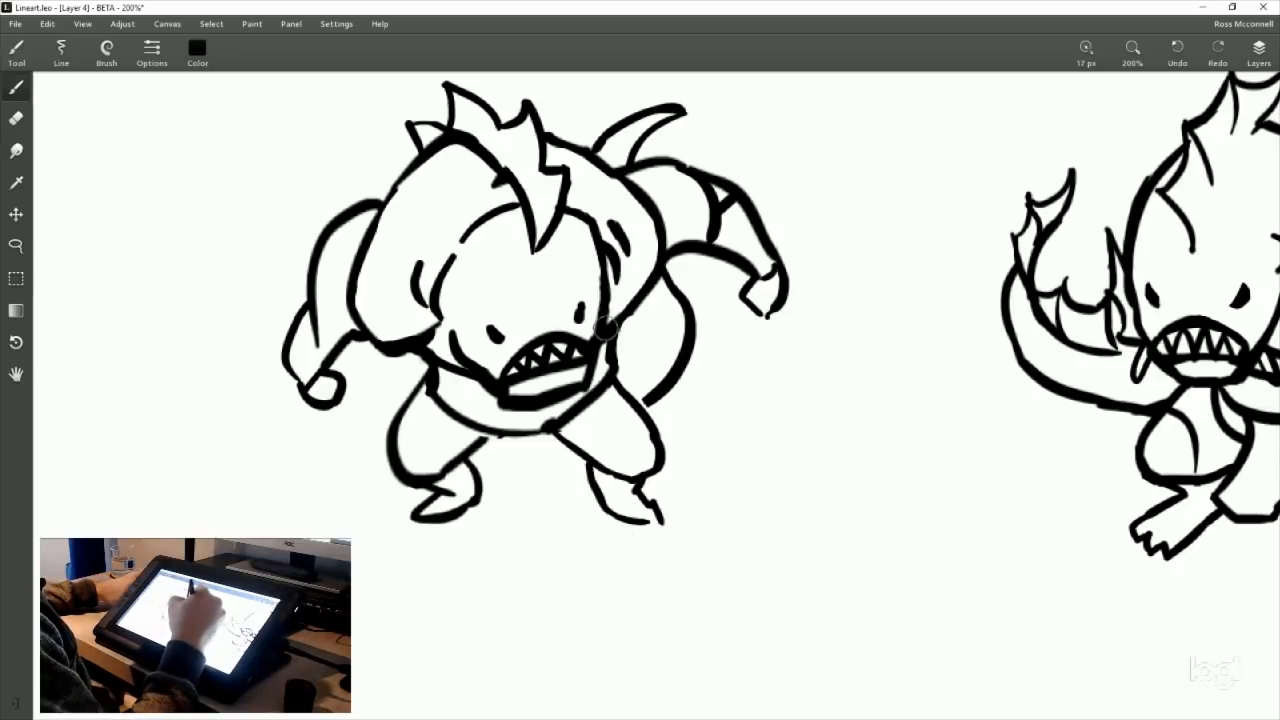
{"action": "left_click_drag", "start_coordinate": [826, 362], "coordinate": [586, 398]}
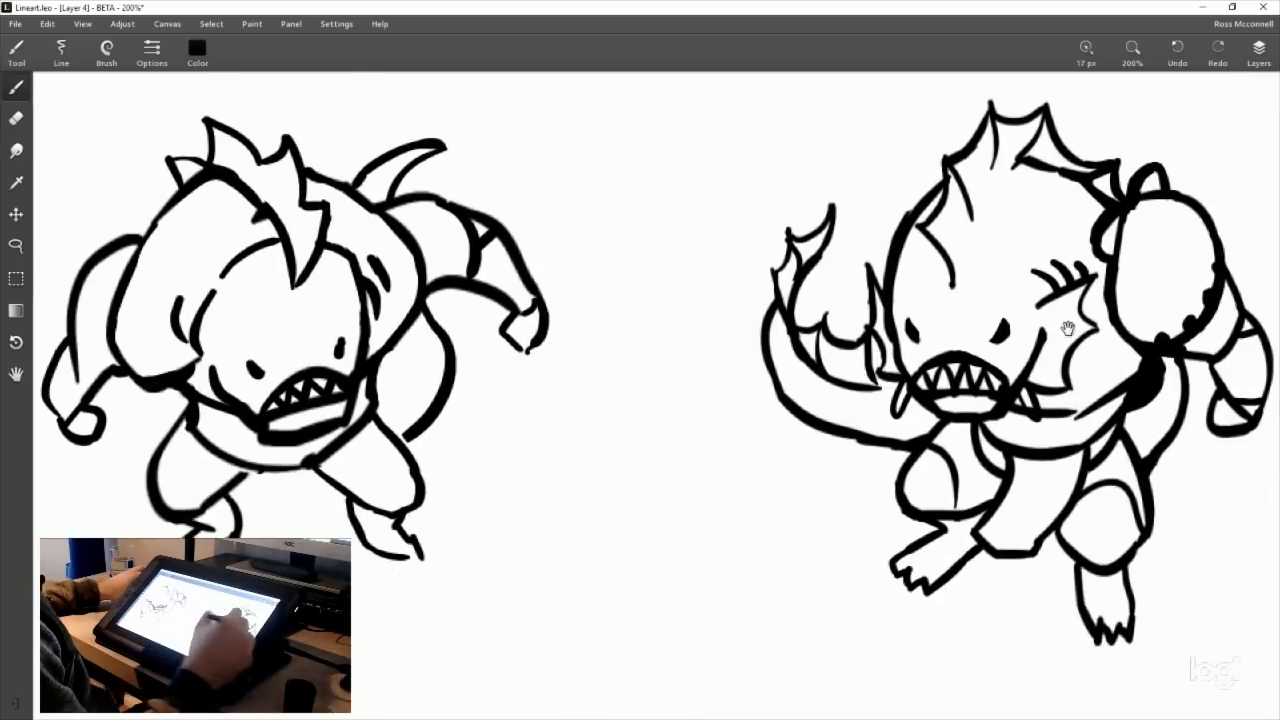
{"action": "scroll", "coordinate": [1090, 396], "scroll_direction": "left", "scroll_amount": 5}
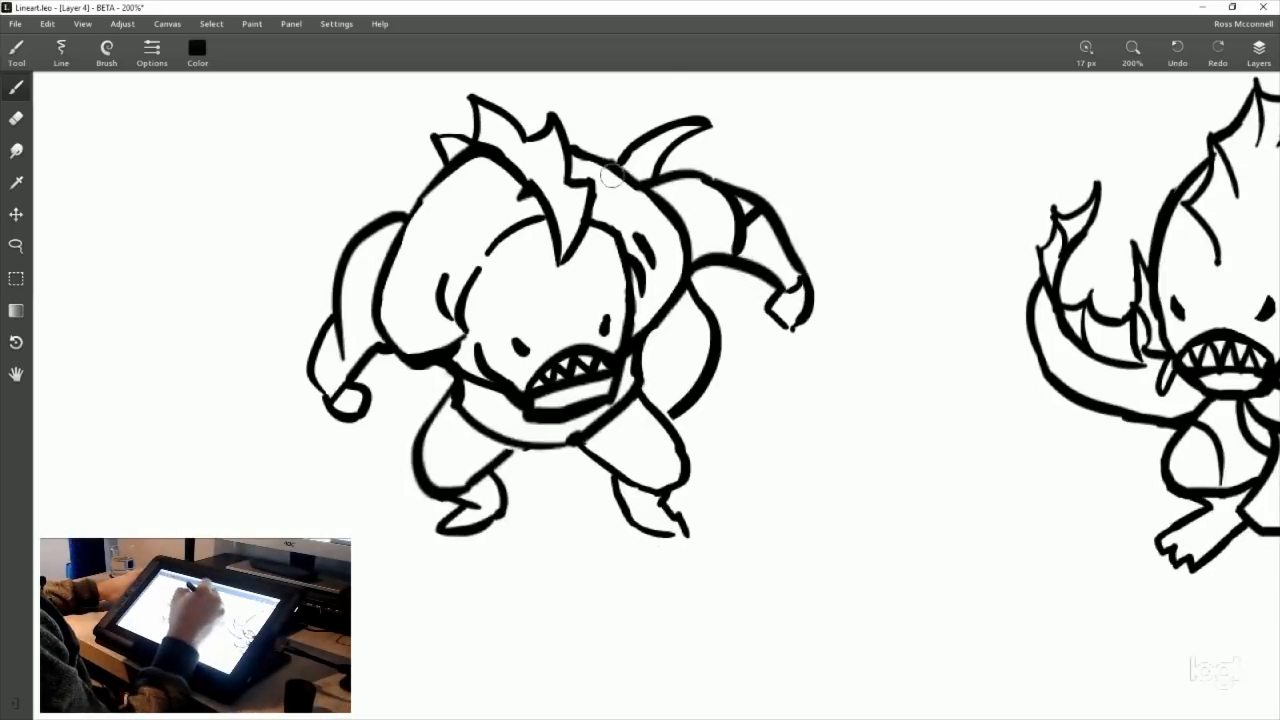
Step: Draw a new inner edge for the creature's crest and erase the old crest tip overlapping the forehead
{"action": "left_click_drag", "start_coordinate": [572, 158], "coordinate": [556, 226]}
{"action": "left_click", "coordinate": [16, 118]}
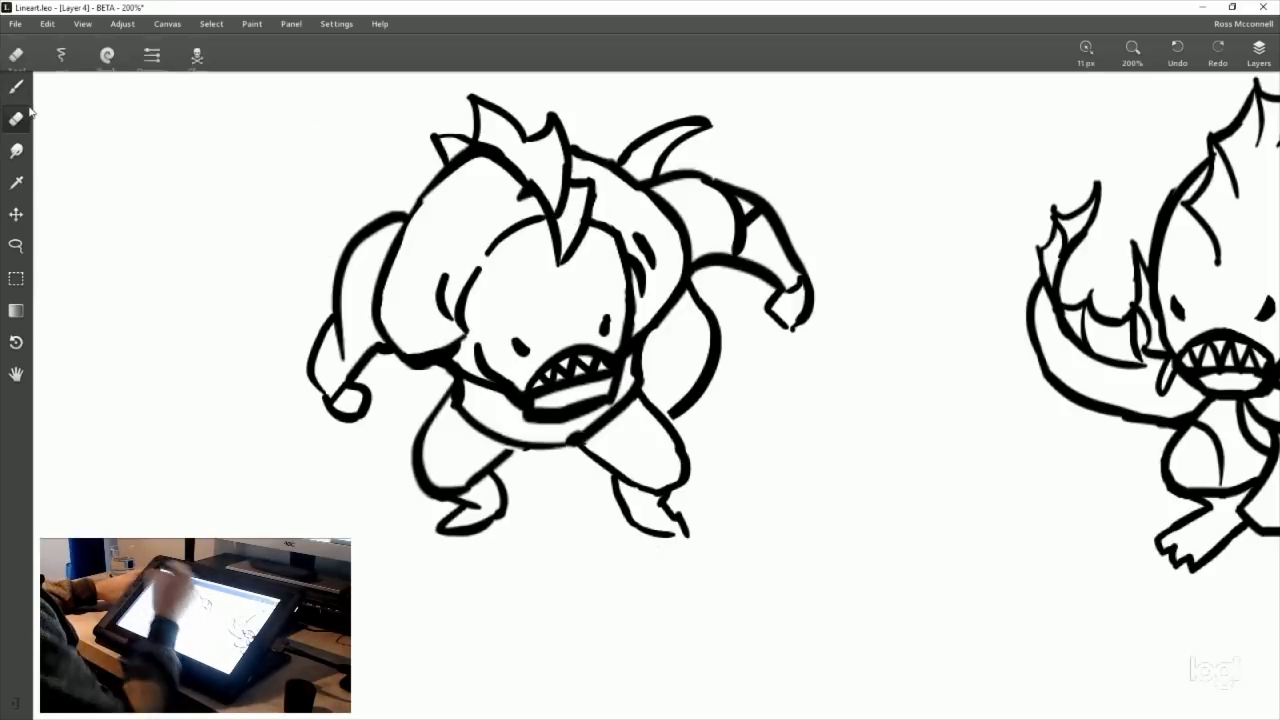
{"action": "mouse_move", "coordinate": [586, 173]}
{"action": "left_mouse_down"}
{"action": "mouse_move", "coordinate": [592, 214]}
{"action": "mouse_move", "coordinate": [553, 235]}
{"action": "left_mouse_up"}
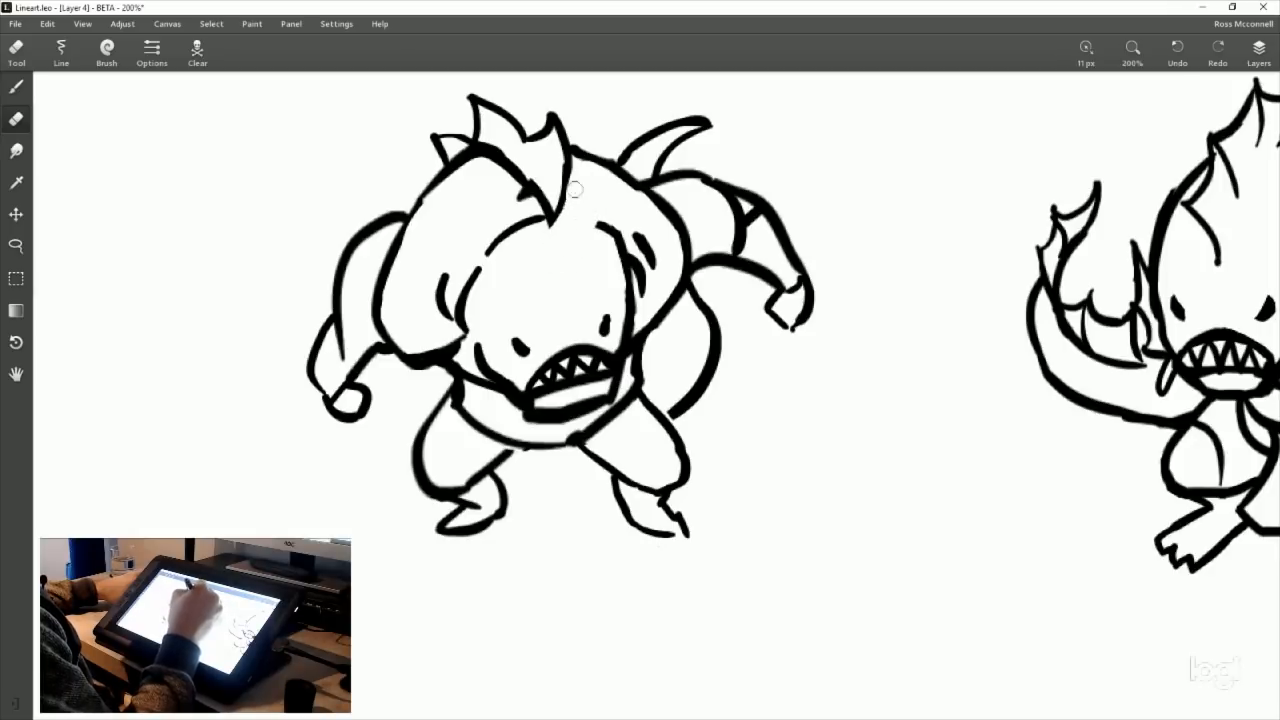
{"action": "left_click_drag", "start_coordinate": [575, 190], "coordinate": [561, 226]}
Step: Close the gap in the top of the creature's head outline and thicken the crest edge that meets it
{"action": "left_click", "coordinate": [16, 87]}
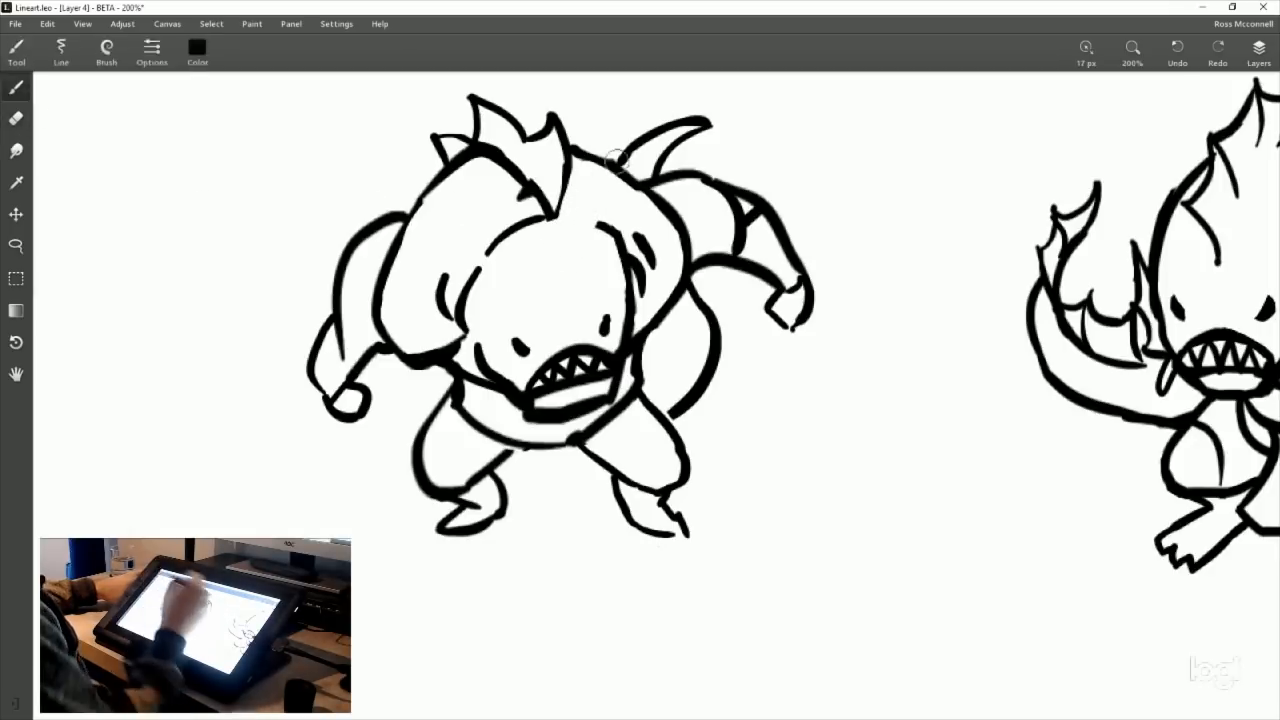
{"action": "left_click_drag", "start_coordinate": [527, 222], "coordinate": [608, 228]}
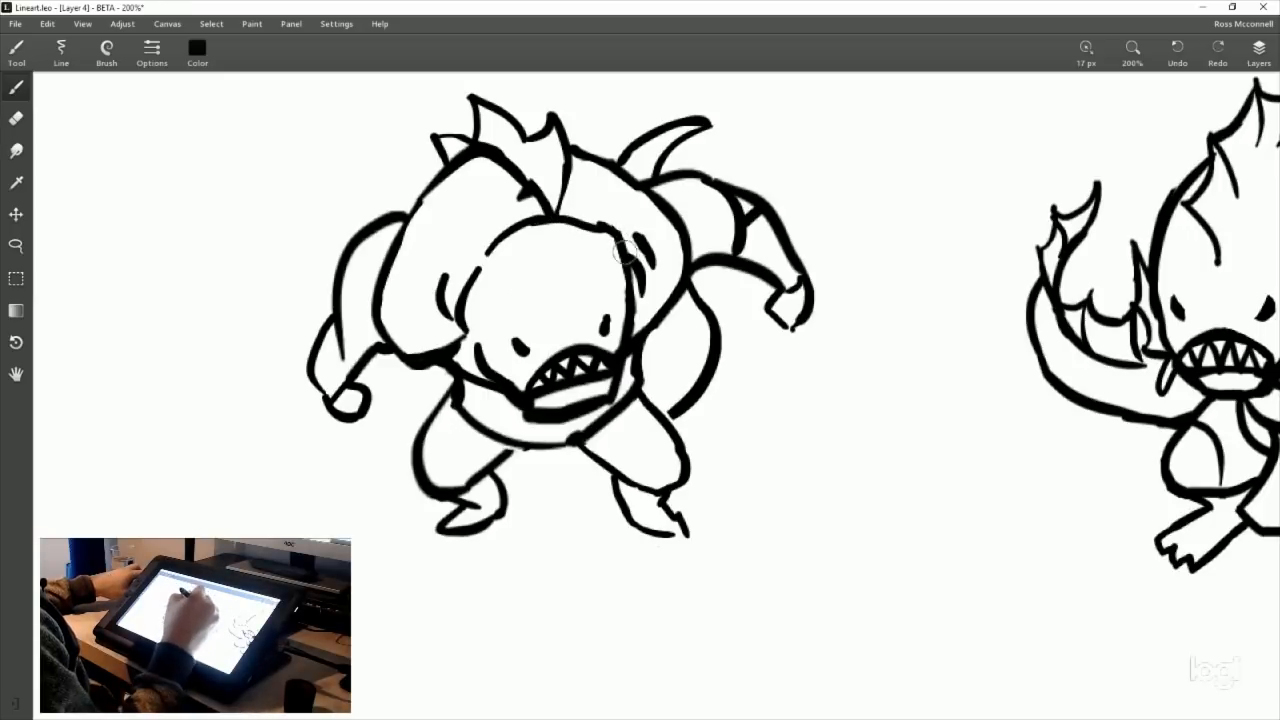
{"action": "left_click_drag", "start_coordinate": [505, 232], "coordinate": [615, 230]}
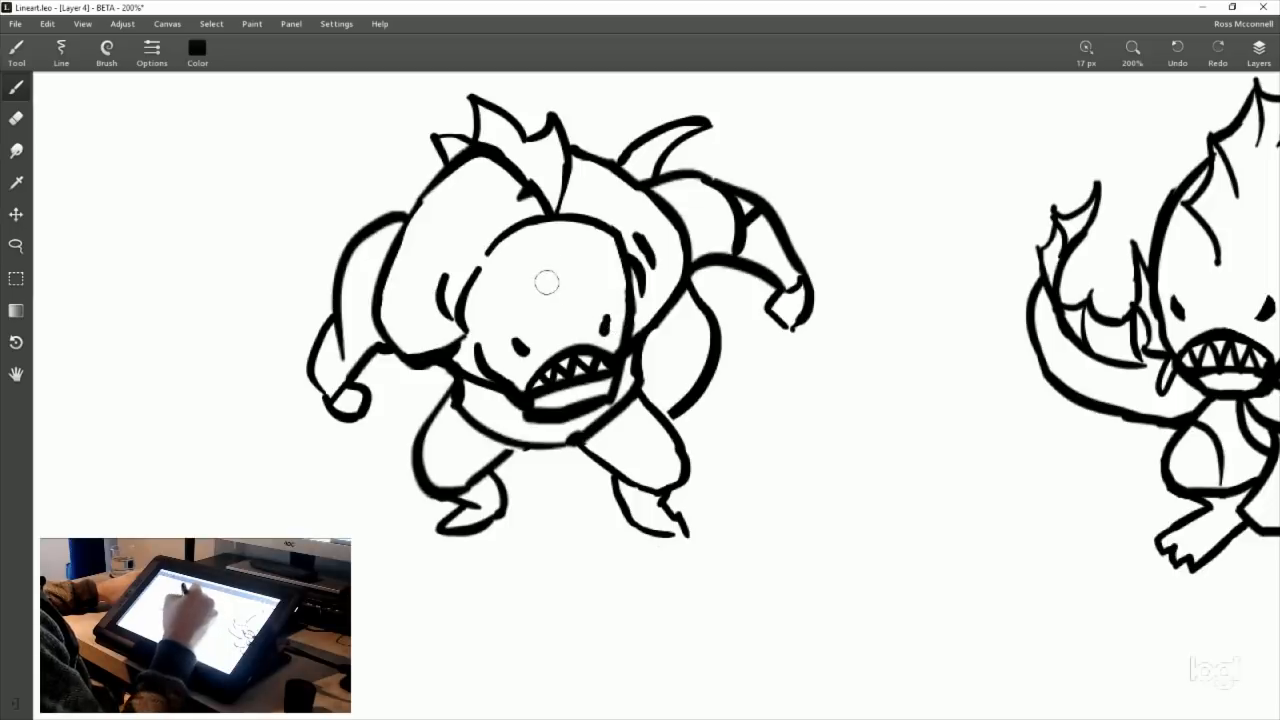
{"action": "left_click_drag", "start_coordinate": [571, 160], "coordinate": [565, 190]}
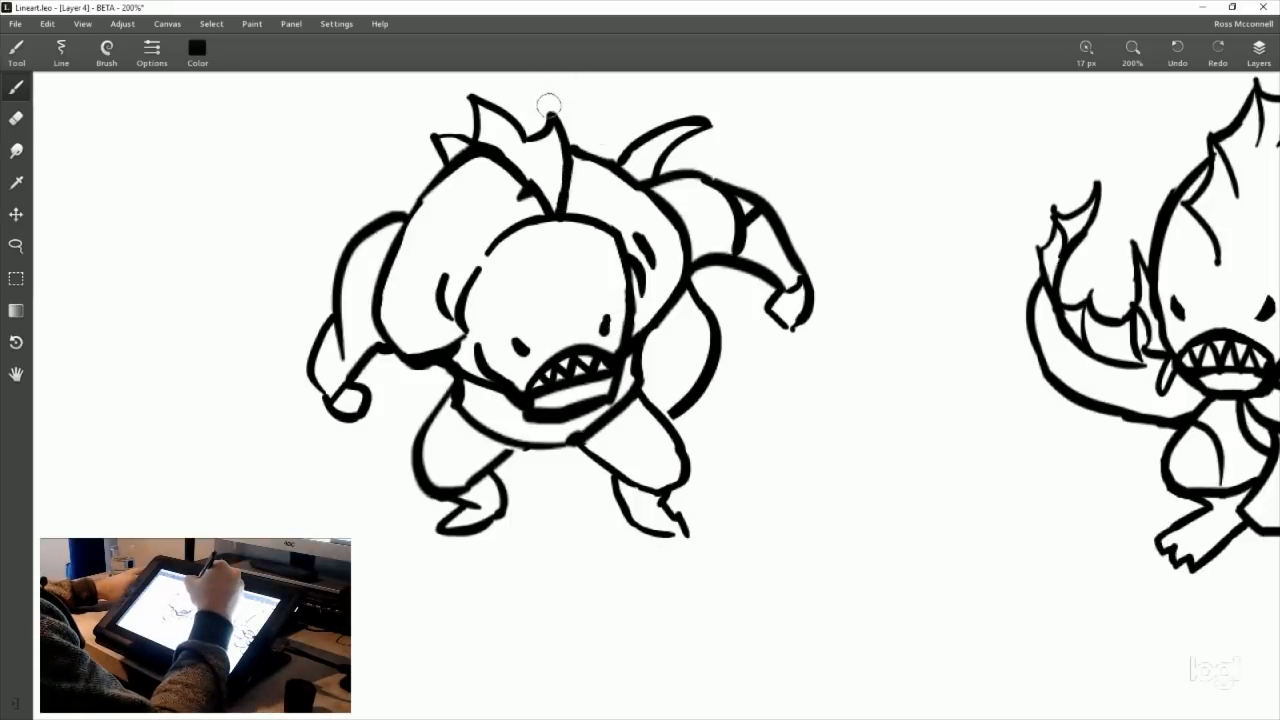
{"action": "mouse_move", "coordinate": [541, 88]}
{"action": "left_mouse_down"}
{"action": "mouse_move", "coordinate": [571, 236]}
{"action": "mouse_move", "coordinate": [553, 258]}
{"action": "left_mouse_up"}
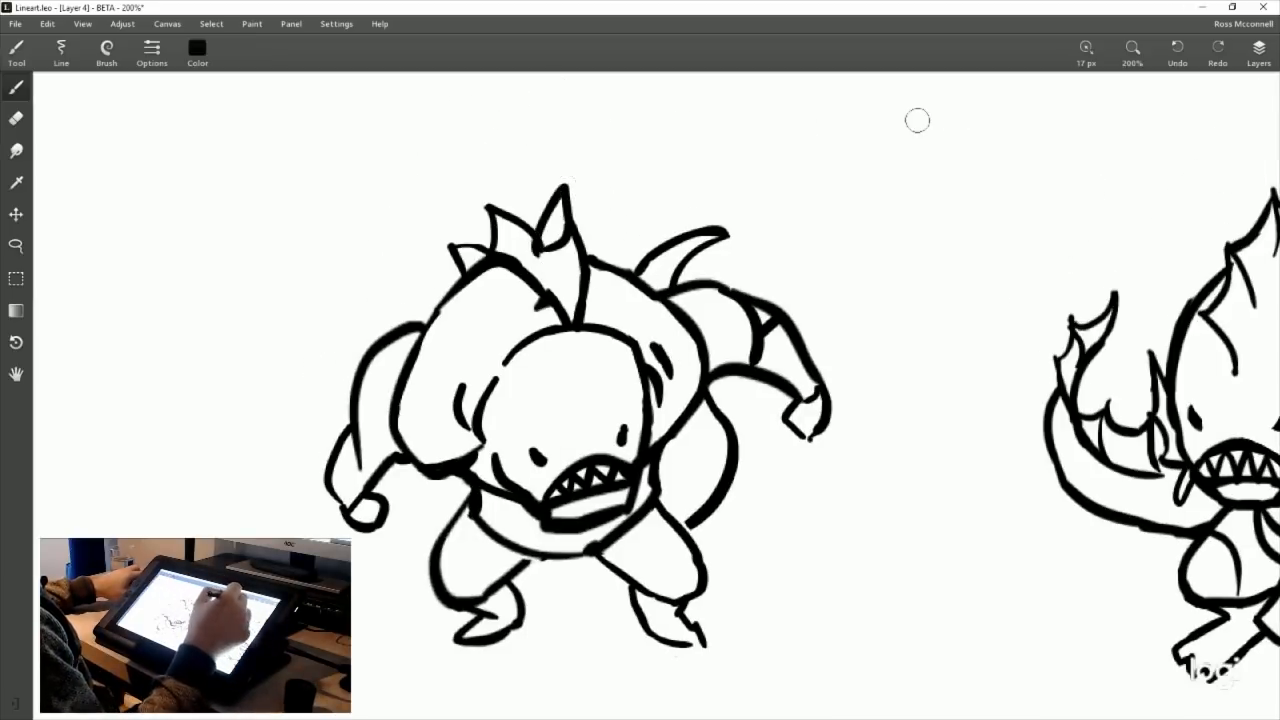
{"action": "key", "text": "ctrl+z"}
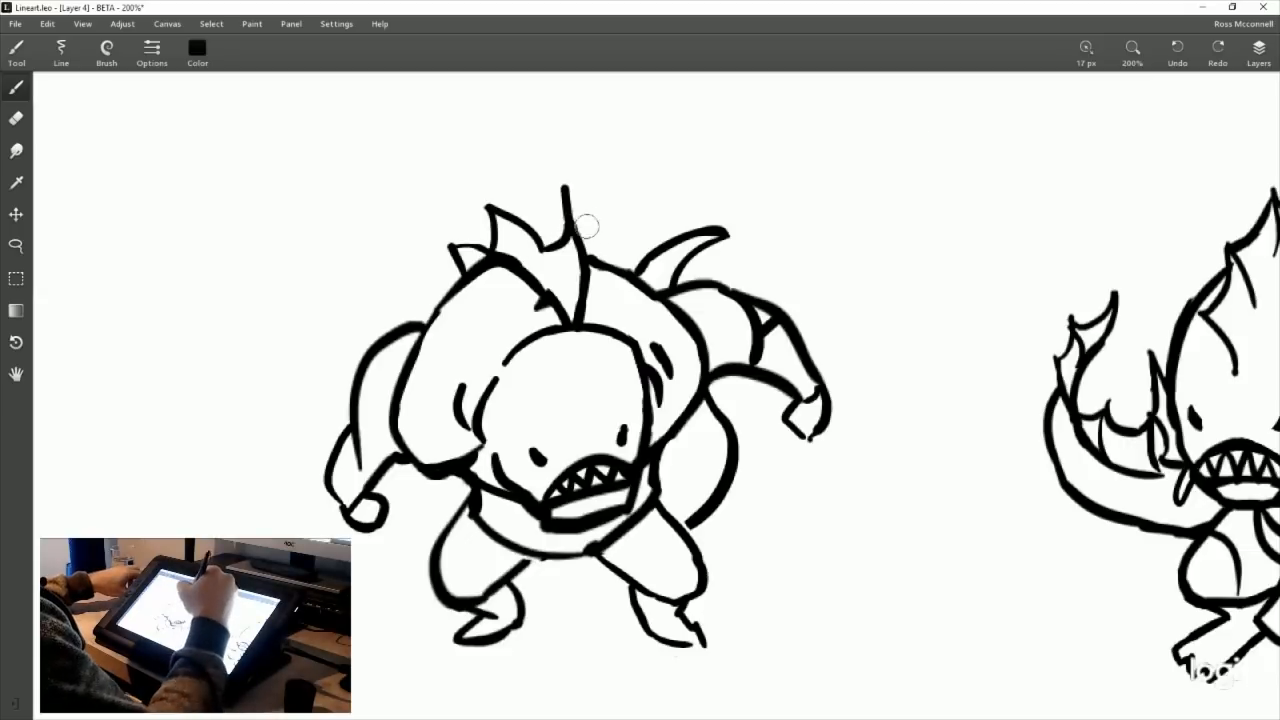
{"action": "key", "text": "ctrl+z"}
{"action": "left_click_drag", "start_coordinate": [555, 199], "coordinate": [573, 244]}
{"action": "key", "text": "ctrl+z"}
{"action": "left_click_drag", "start_coordinate": [561, 187], "coordinate": [575, 245]}
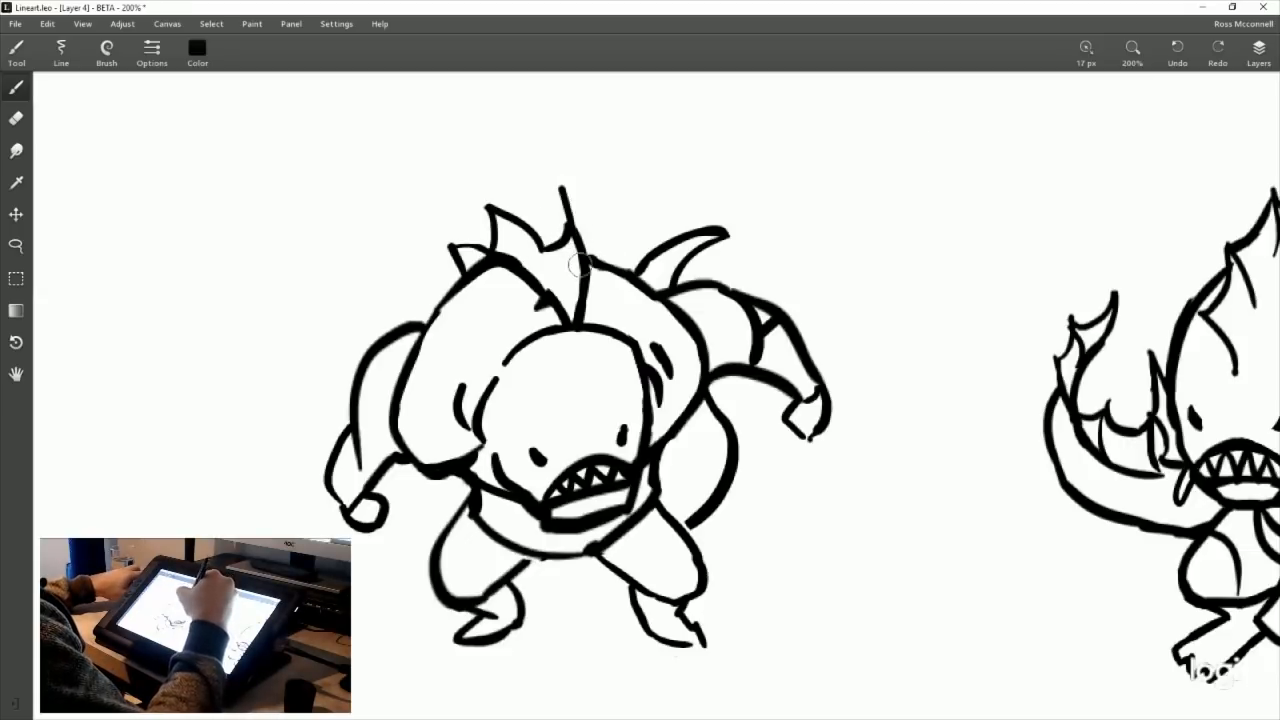
{"action": "key", "text": "ctrl+z"}
{"action": "left_click_drag", "start_coordinate": [551, 186], "coordinate": [574, 250]}
{"action": "key", "text": "ctrl+z"}
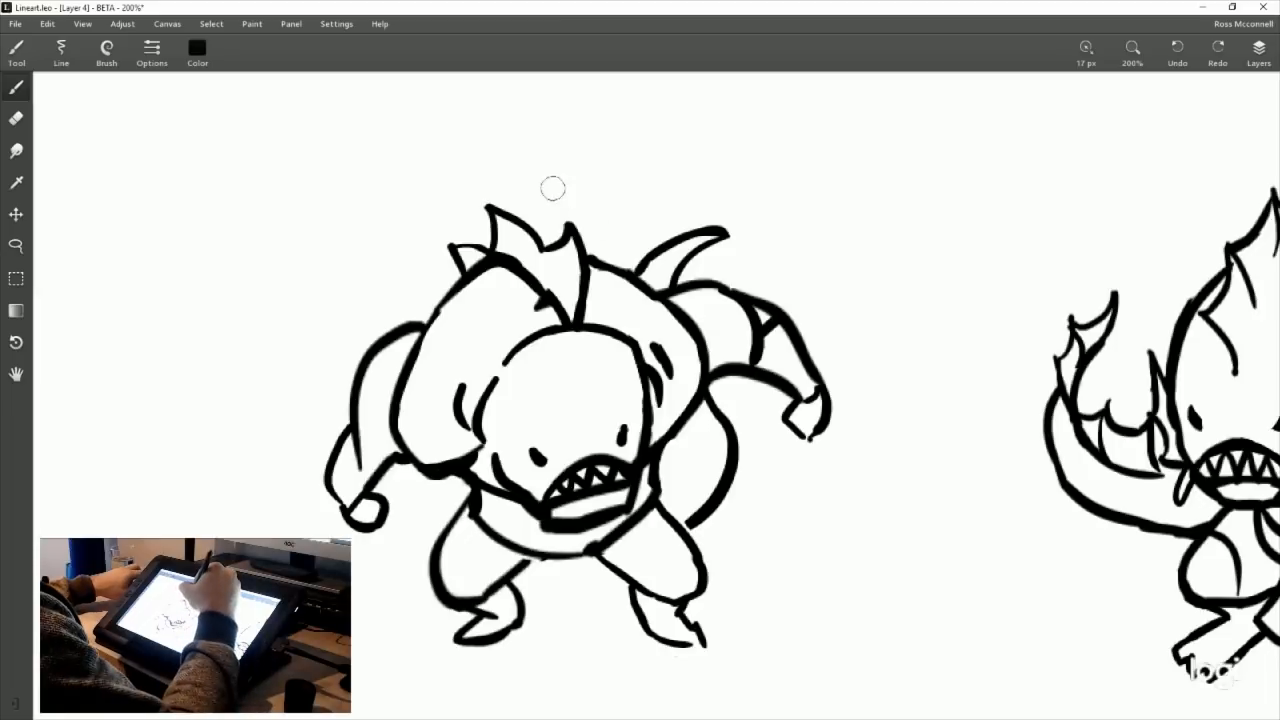
Step: Draw a taller central spike on the crest, retrace the neighbouring spike's edge, and erase the old tip inside the new spike
{"action": "left_click_drag", "start_coordinate": [550, 183], "coordinate": [568, 252]}
{"action": "left_click_drag", "start_coordinate": [548, 187], "coordinate": [540, 248]}
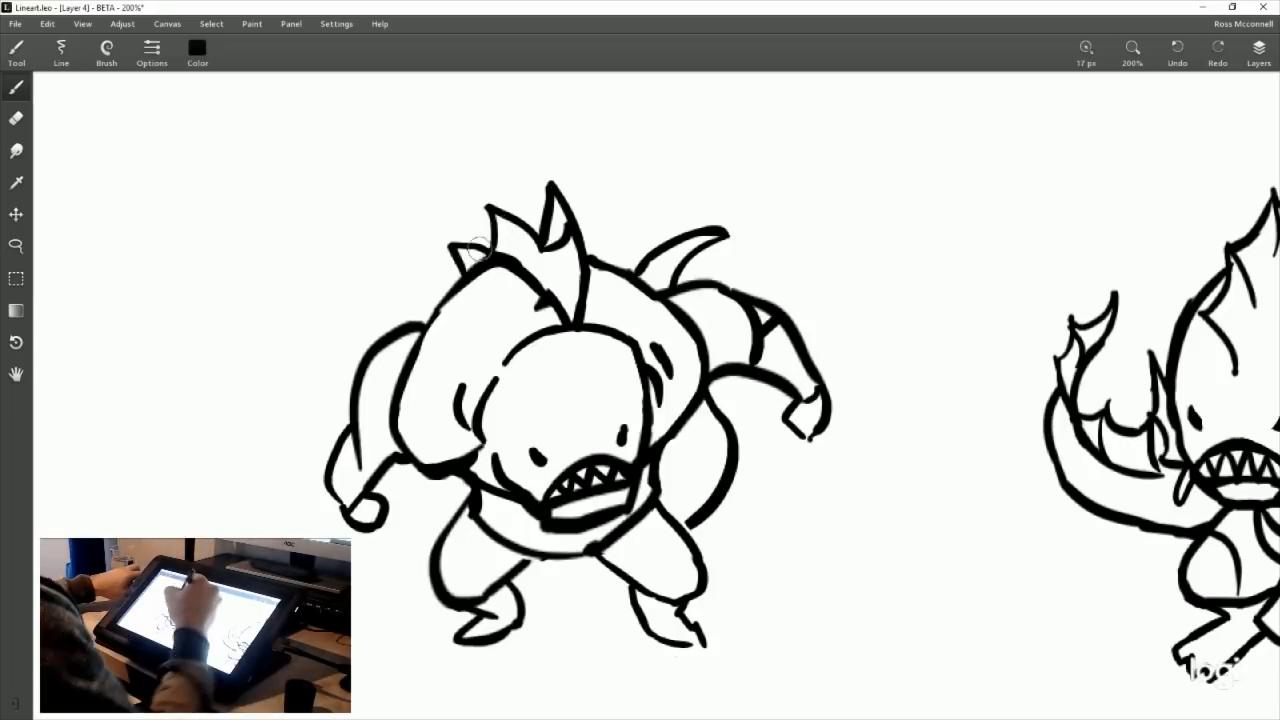
{"action": "left_click_drag", "start_coordinate": [487, 207], "coordinate": [494, 250]}
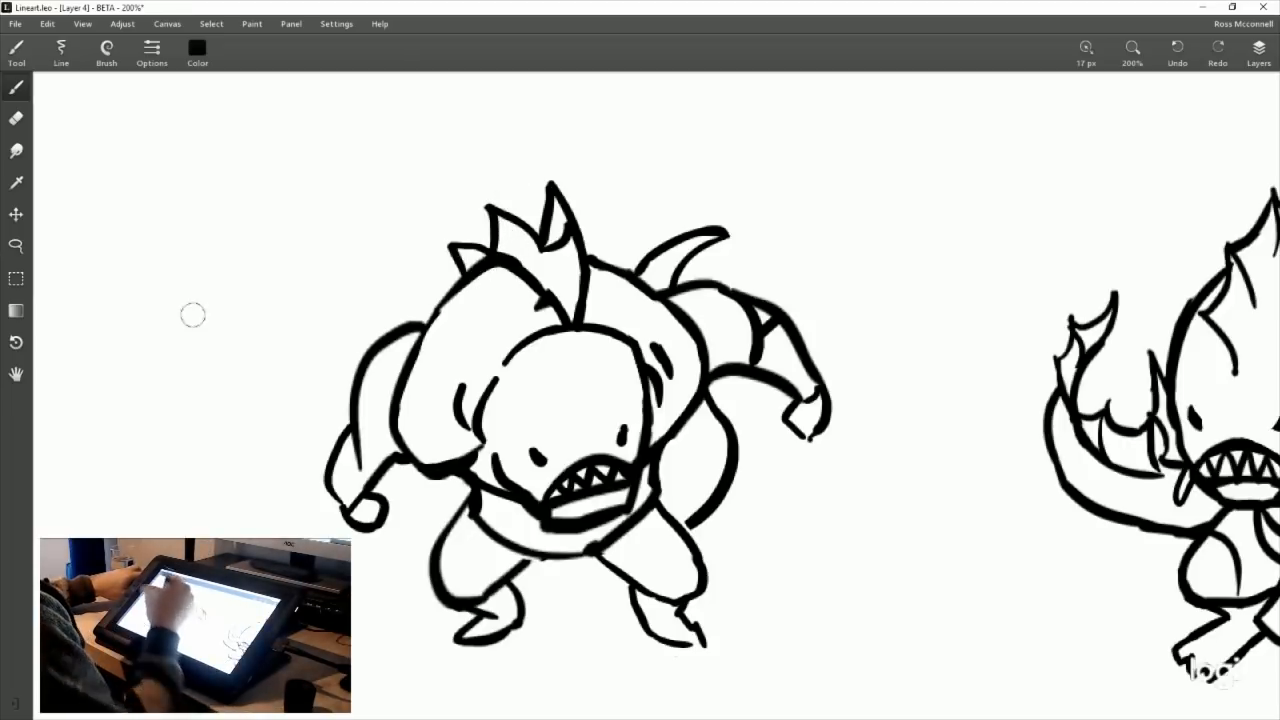
{"action": "left_click", "coordinate": [24, 119]}
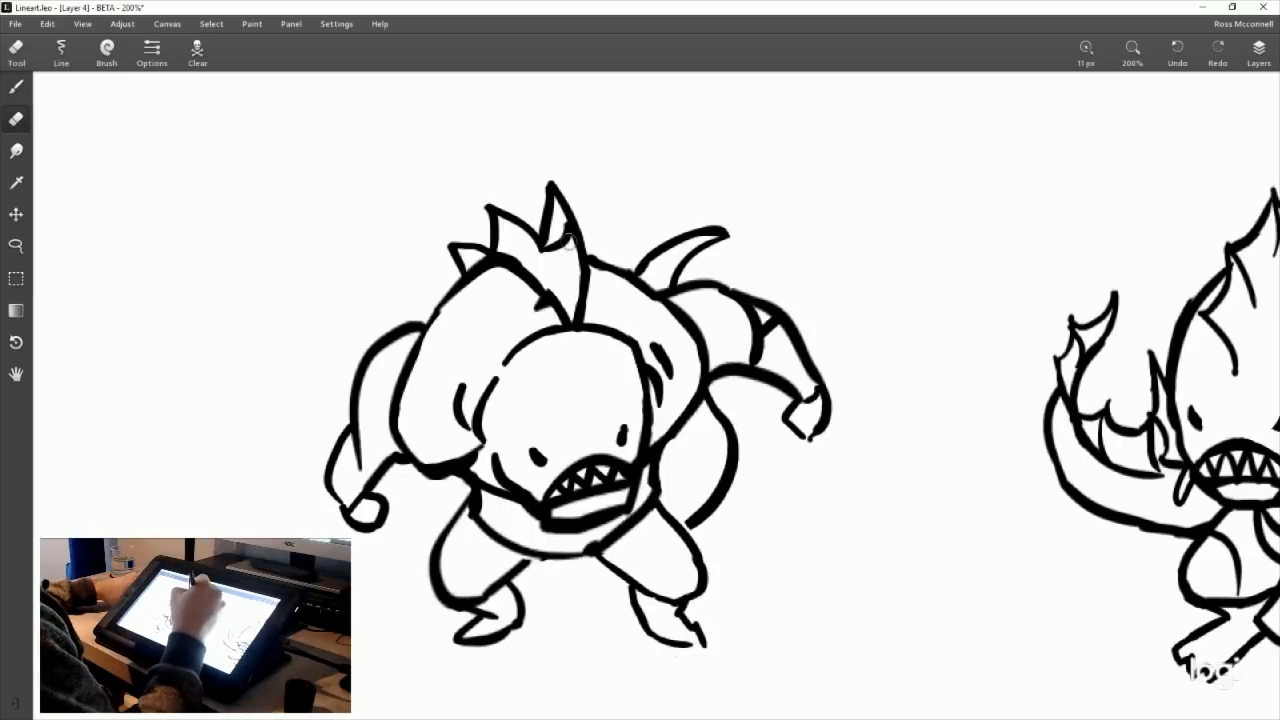
{"action": "left_click_drag", "start_coordinate": [578, 234], "coordinate": [564, 229]}
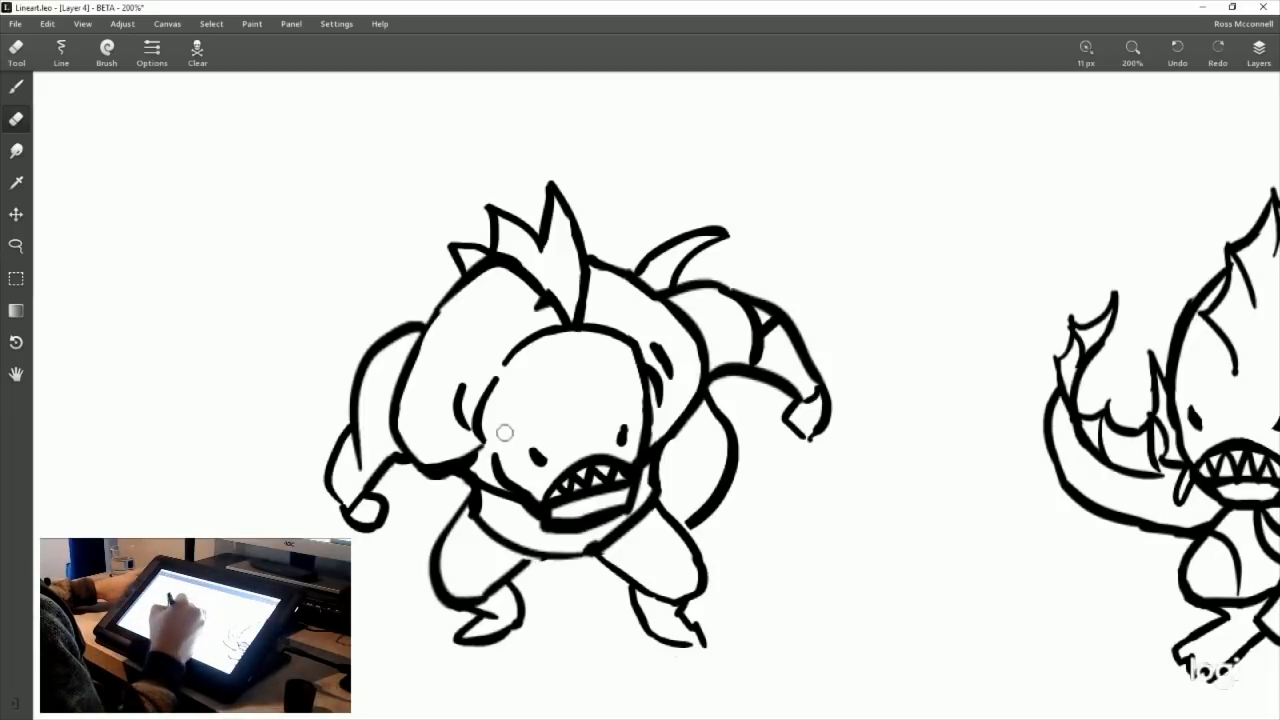
Step: Thicken the creature's upper body outline from the left shoulder across both sides of the crest
{"action": "left_click", "coordinate": [16, 86]}
{"action": "left_click_drag", "start_coordinate": [633, 430], "coordinate": [633, 350]}
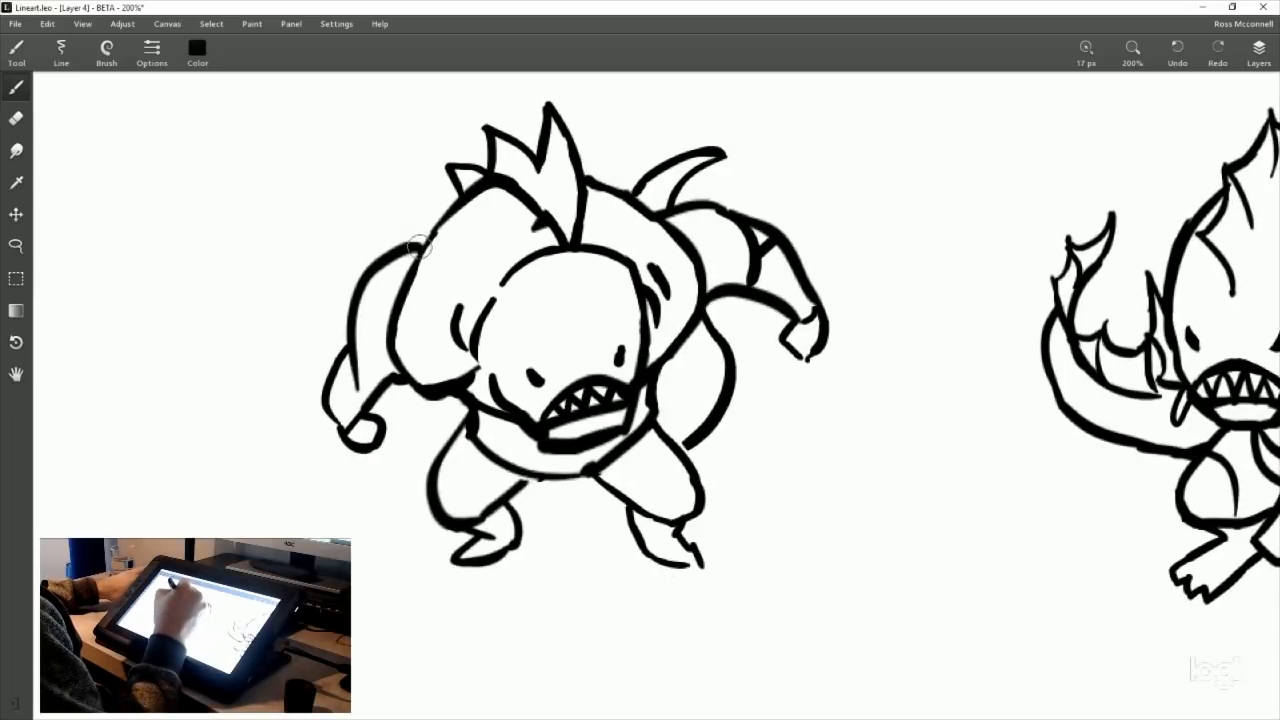
{"action": "mouse_move", "coordinate": [410, 252]}
{"action": "left_mouse_down"}
{"action": "mouse_move", "coordinate": [510, 179]}
{"action": "mouse_move", "coordinate": [667, 148]}
{"action": "mouse_move", "coordinate": [632, 192]}
{"action": "left_mouse_up"}
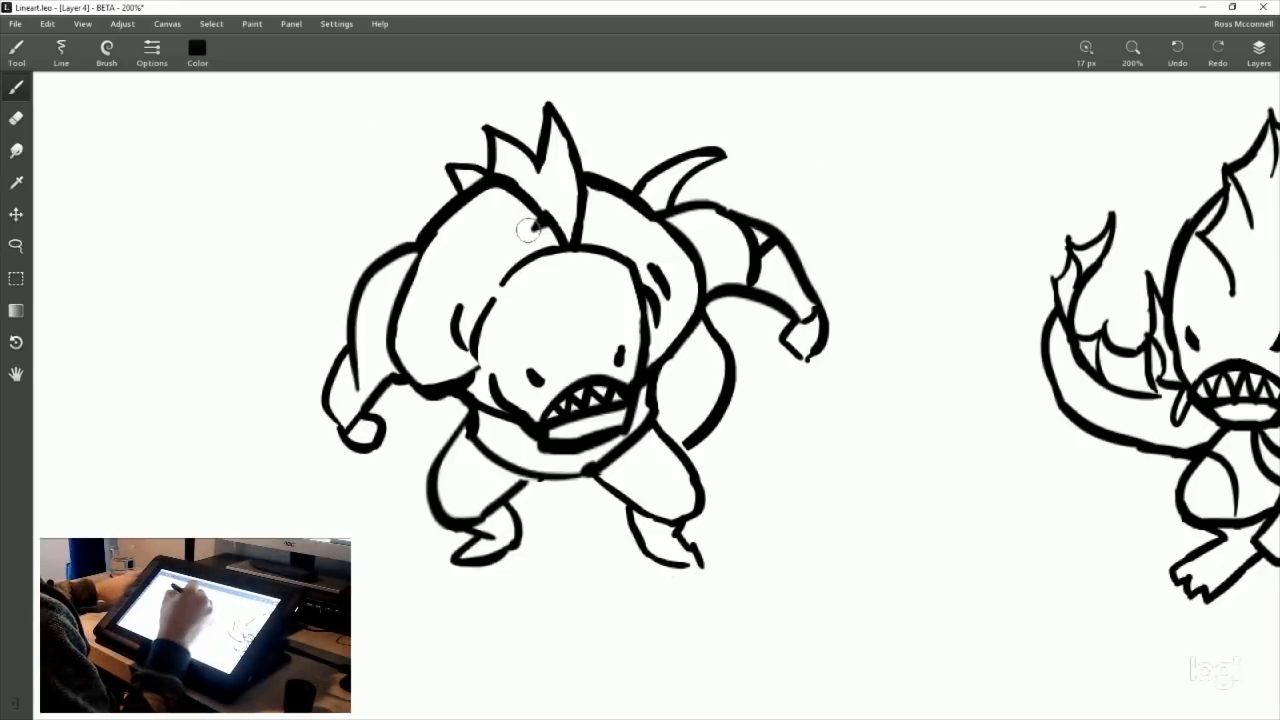
{"action": "left_click_drag", "start_coordinate": [510, 242], "coordinate": [555, 213]}
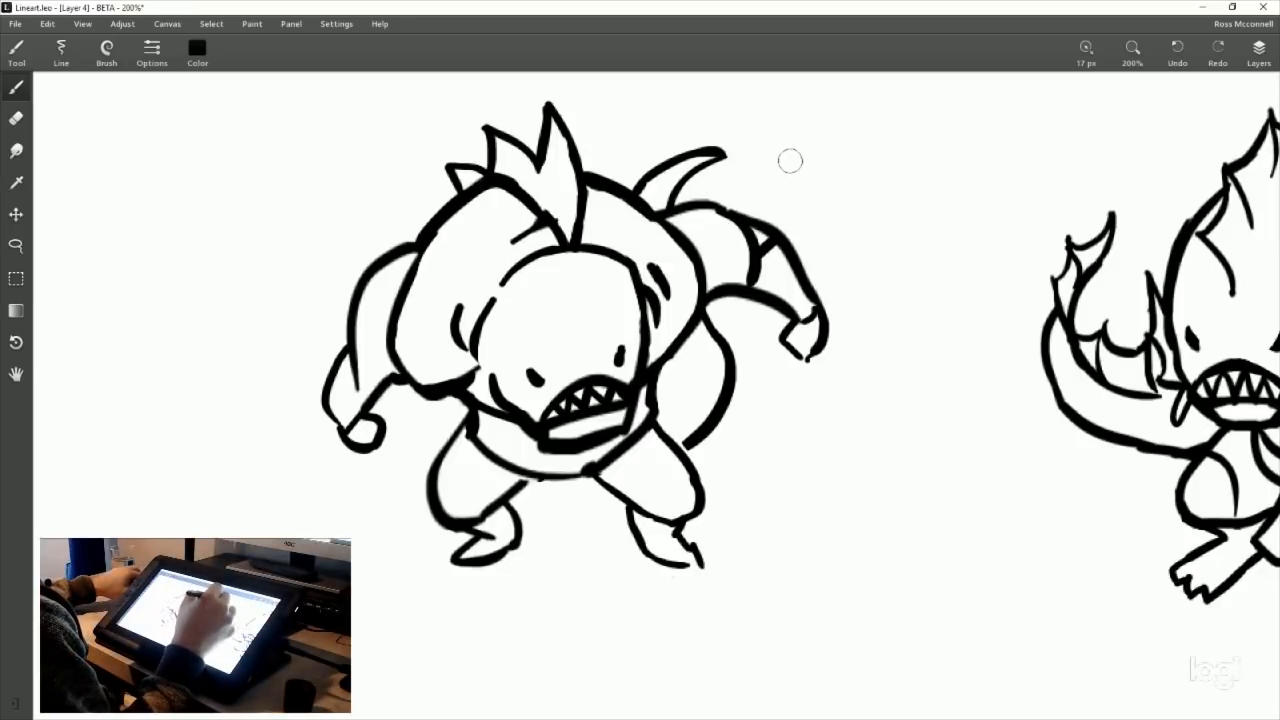
Step: Check the creature against the character sheet, and erase the excess line weight along the underside of its left shoulder mass
{"action": "scroll", "coordinate": [807, 165], "scroll_direction": "down", "scroll_amount": 2}
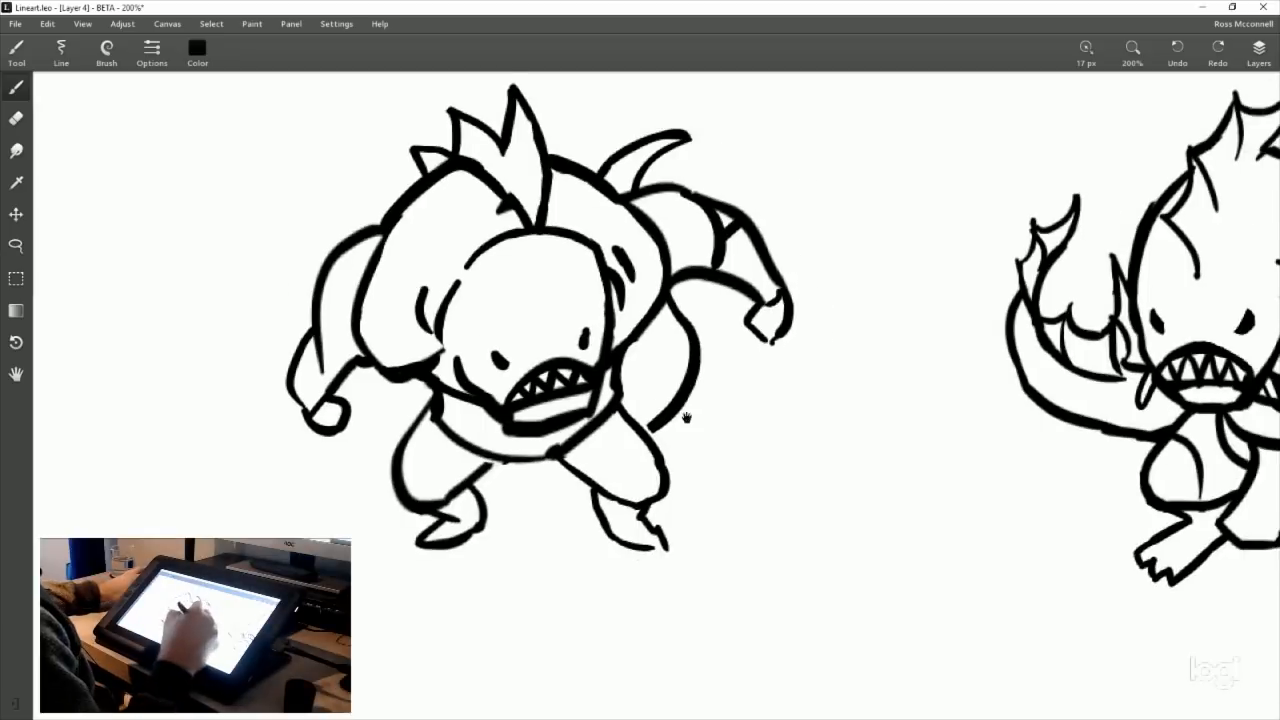
{"action": "key", "text": "z"}
{"action": "scroll", "coordinate": [775, 398], "scroll_direction": "down", "scroll_amount": 1}
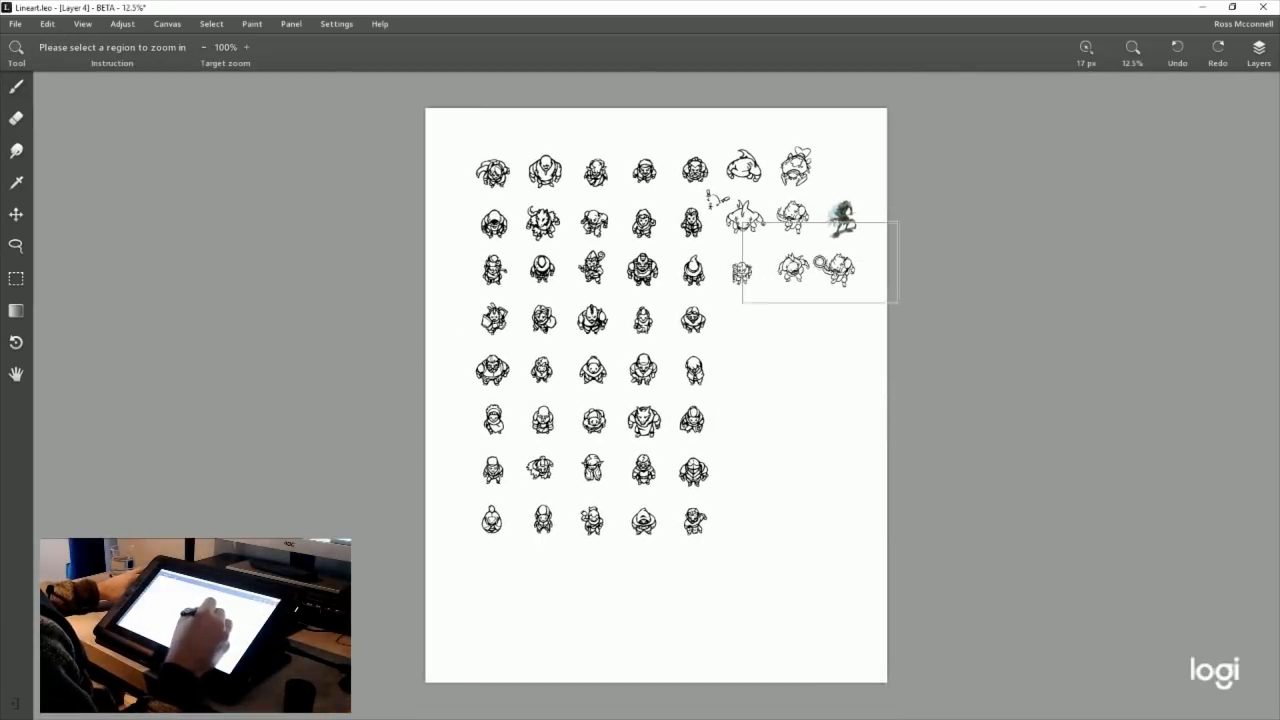
{"action": "left_click", "coordinate": [809, 270]}
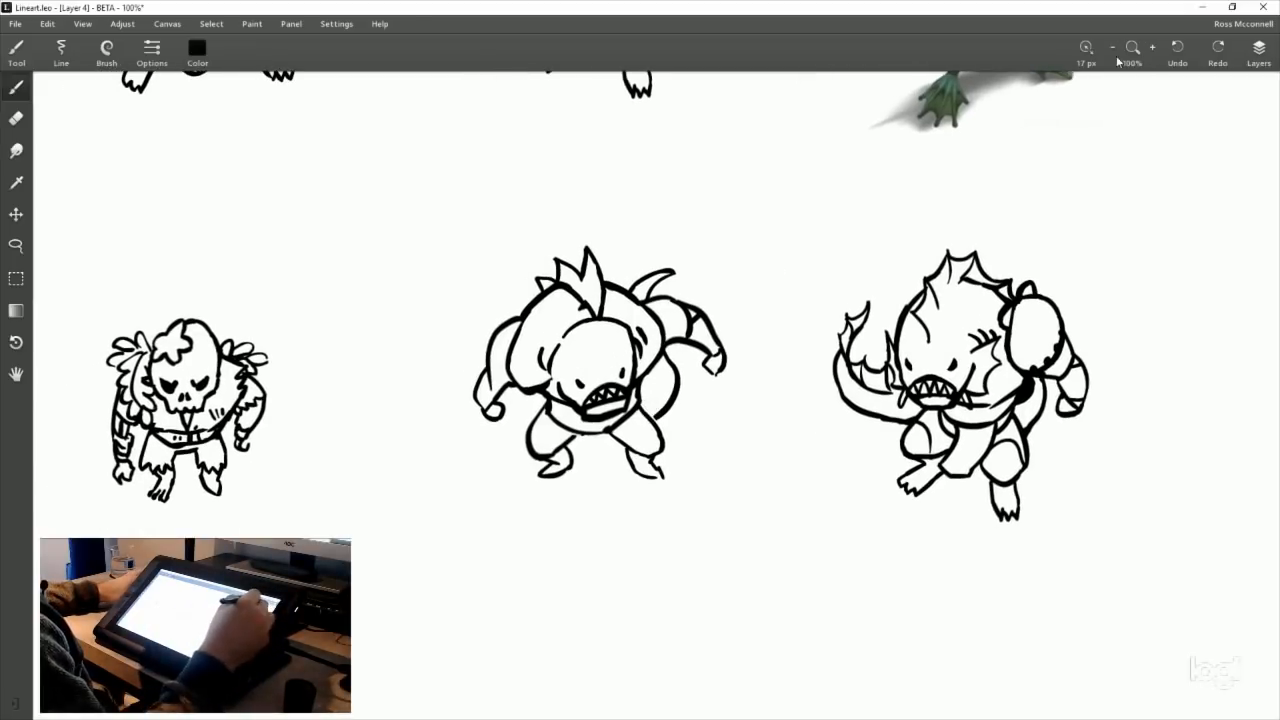
{"action": "scroll", "coordinate": [630, 368], "scroll_direction": "up", "scroll_amount": 2}
{"action": "left_click_drag", "start_coordinate": [620, 442], "coordinate": [705, 352]}
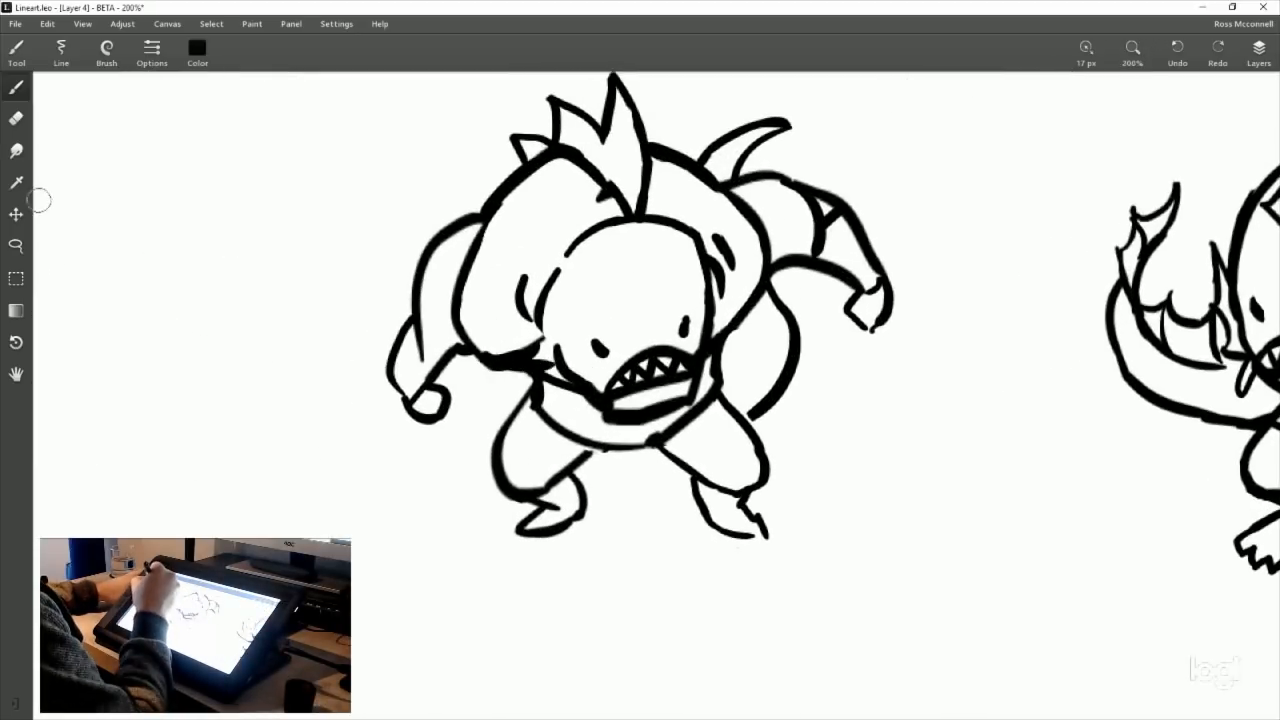
{"action": "left_click", "coordinate": [30, 117]}
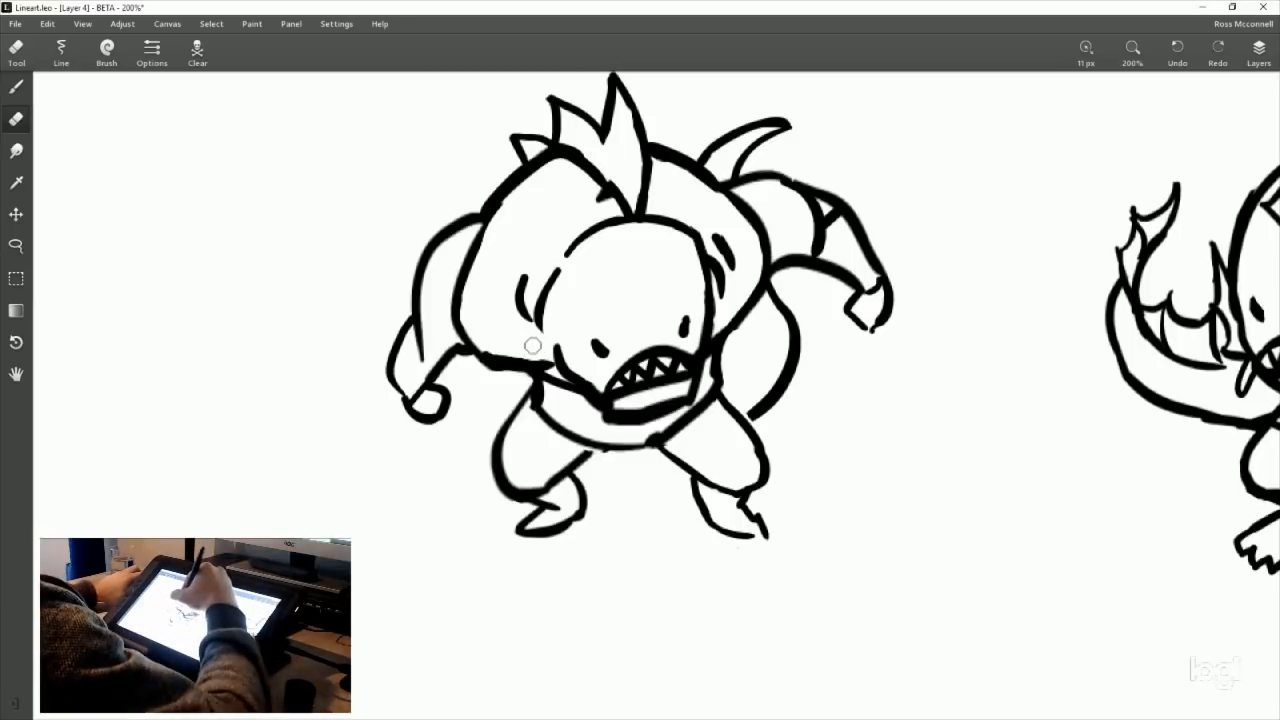
Step: Draw a short muscle crease running inward from the left edge of the creature's torso, just below the shoulder
{"action": "left_click", "coordinate": [17, 88]}
{"action": "left_click_drag", "start_coordinate": [462, 290], "coordinate": [530, 238]}
{"action": "key", "text": "ctrl+z"}
{"action": "key", "text": "ctrl+z"}
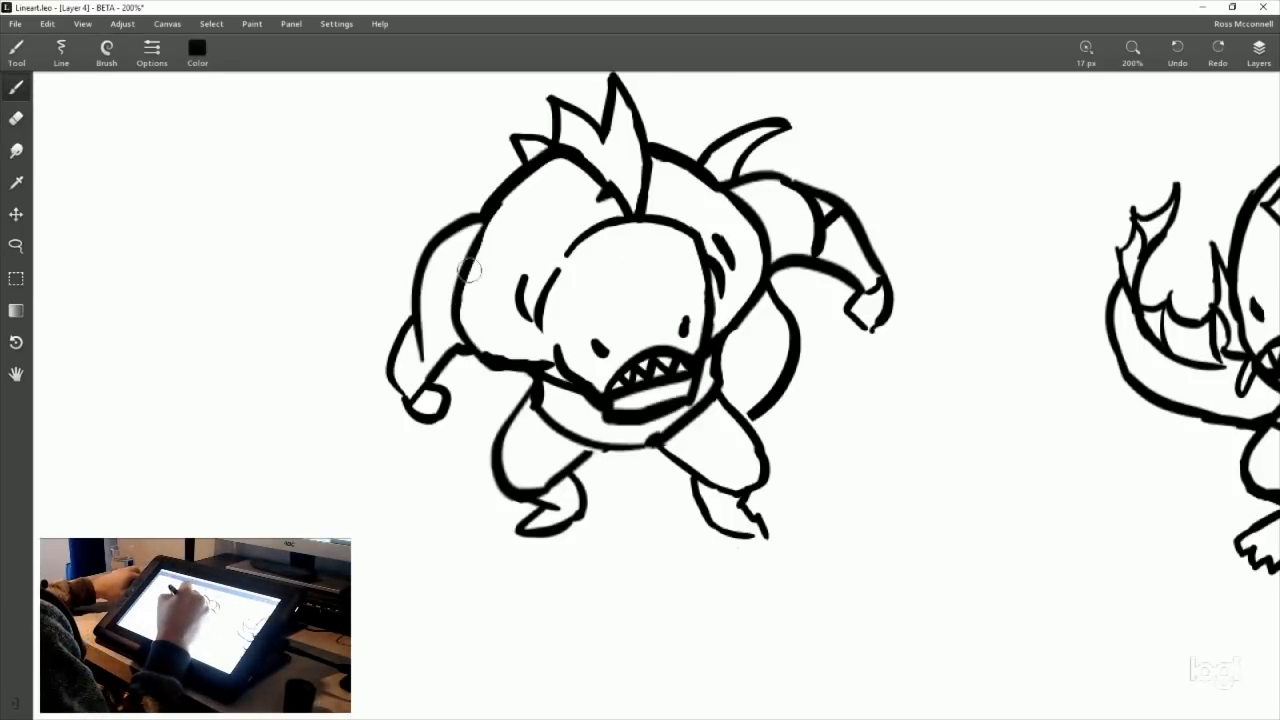
{"action": "mouse_move", "coordinate": [470, 268]}
{"action": "left_mouse_down"}
{"action": "mouse_move", "coordinate": [559, 213]}
{"action": "mouse_move", "coordinate": [516, 187]}
{"action": "mouse_move", "coordinate": [512, 240]}
{"action": "left_mouse_up"}
{"action": "key", "text": "ctrl+z"}
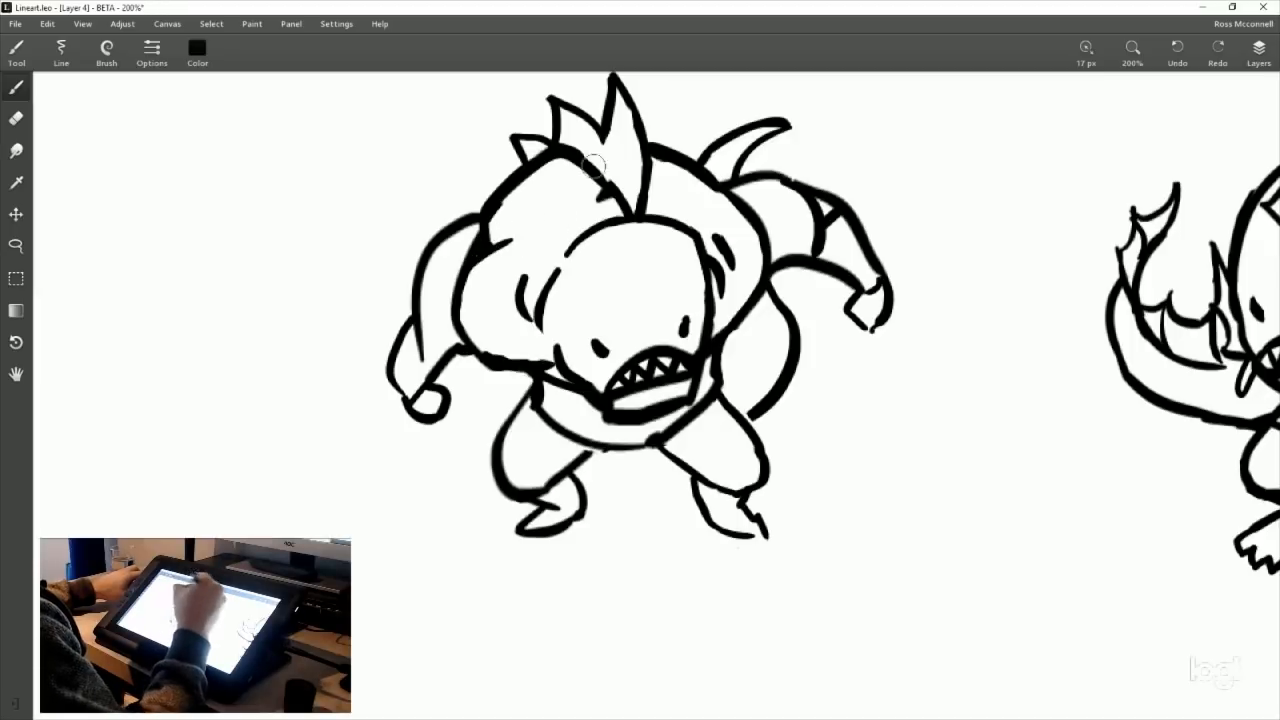
Step: Add short crease marks inside the upper back outline on both sides of the crest and by the right arm
{"action": "mouse_move", "coordinate": [710, 182]}
{"action": "left_mouse_down"}
{"action": "mouse_move", "coordinate": [714, 202]}
{"action": "mouse_move", "coordinate": [727, 198]}
{"action": "left_mouse_up"}
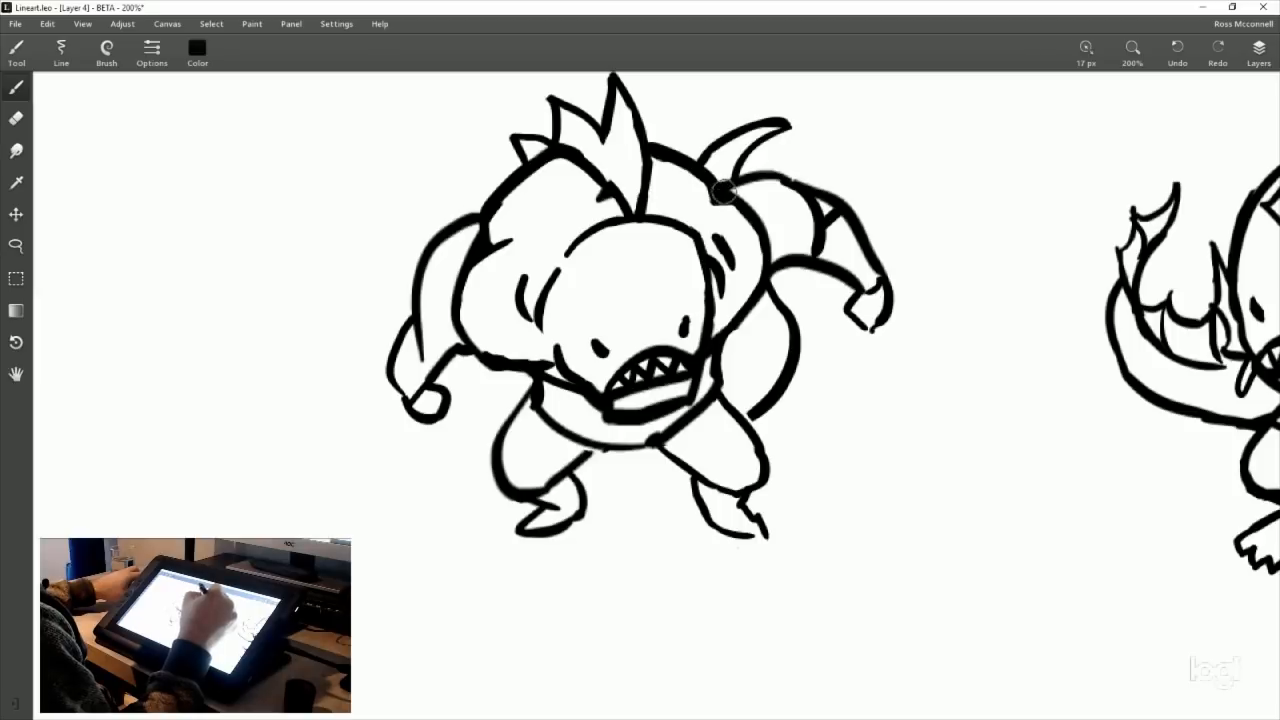
{"action": "left_click_drag", "start_coordinate": [800, 289], "coordinate": [758, 309]}
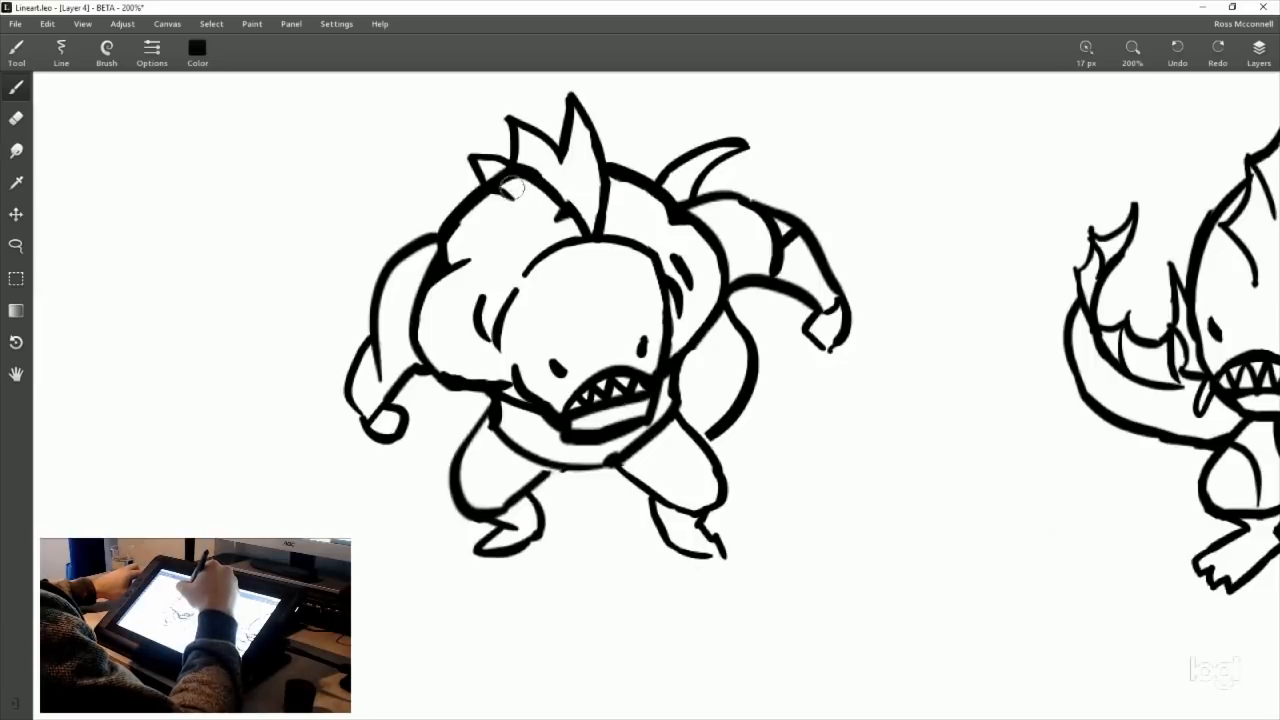
{"action": "left_click_drag", "start_coordinate": [495, 187], "coordinate": [530, 197]}
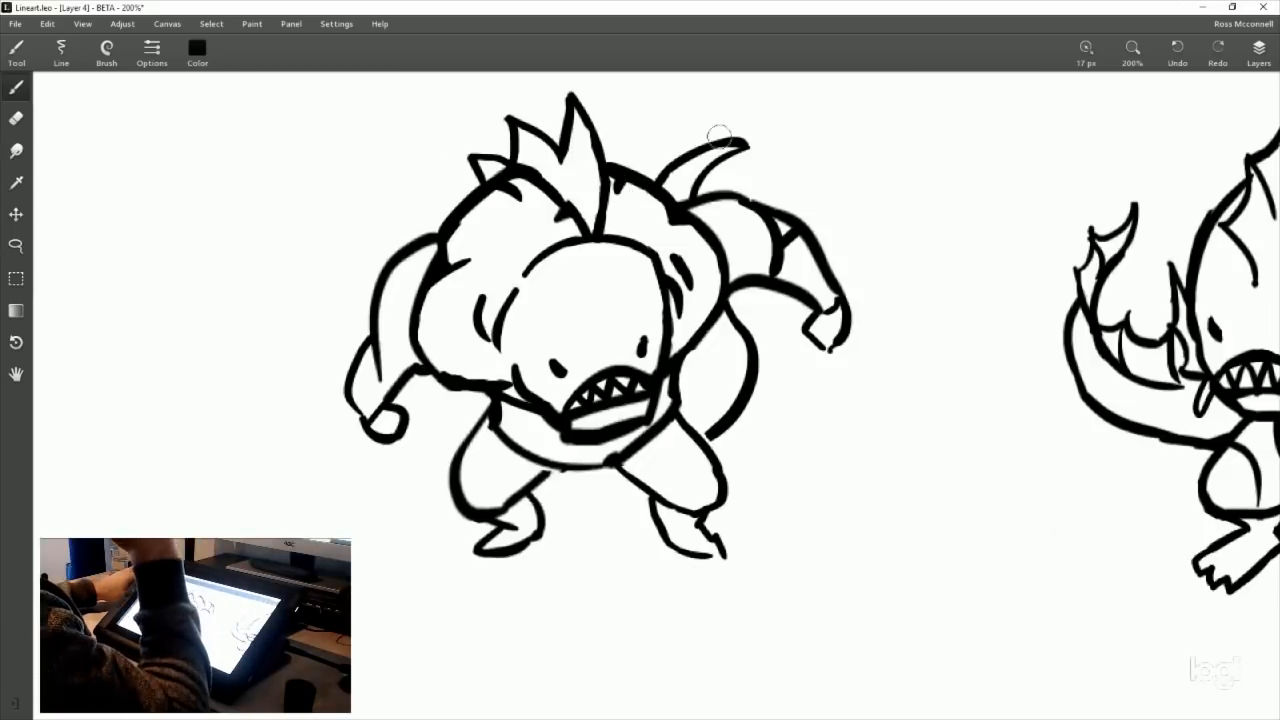
Step: Lasso the creature's left arm, move it slightly upward, release the selection and return to the brush
{"action": "left_click_drag", "start_coordinate": [566, 363], "coordinate": [643, 305]}
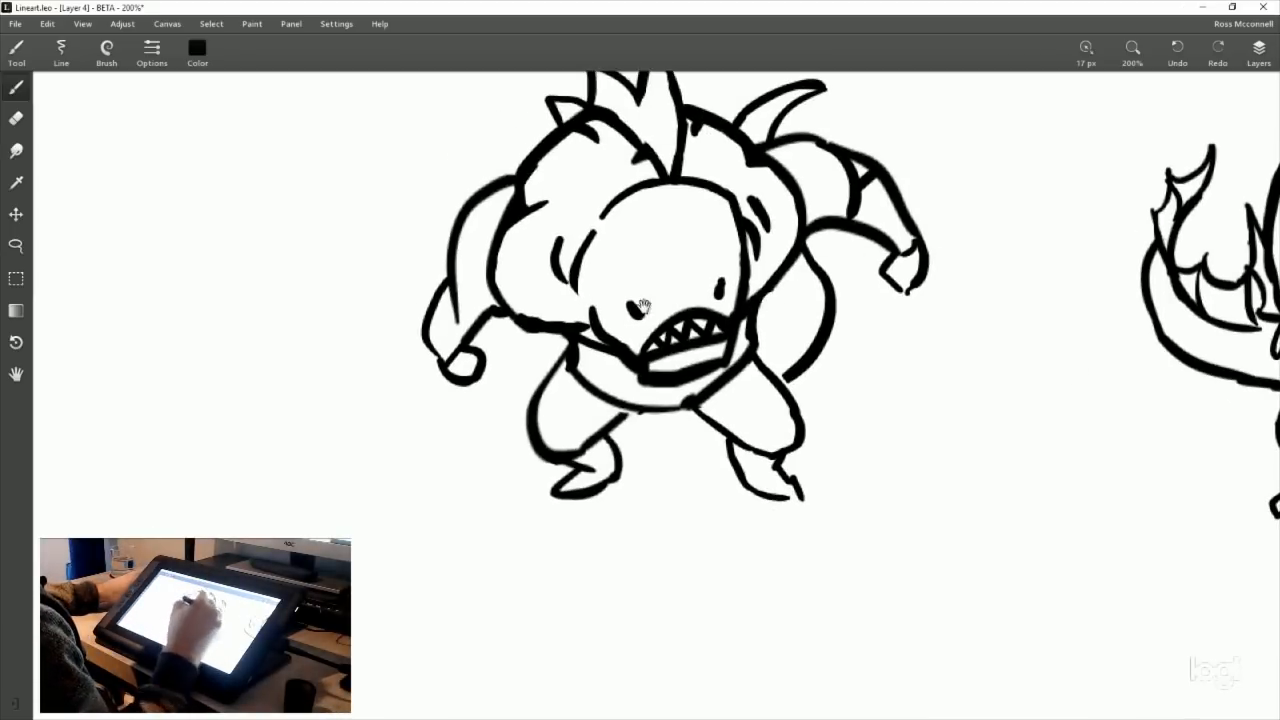
{"action": "left_click_drag", "start_coordinate": [786, 354], "coordinate": [703, 414]}
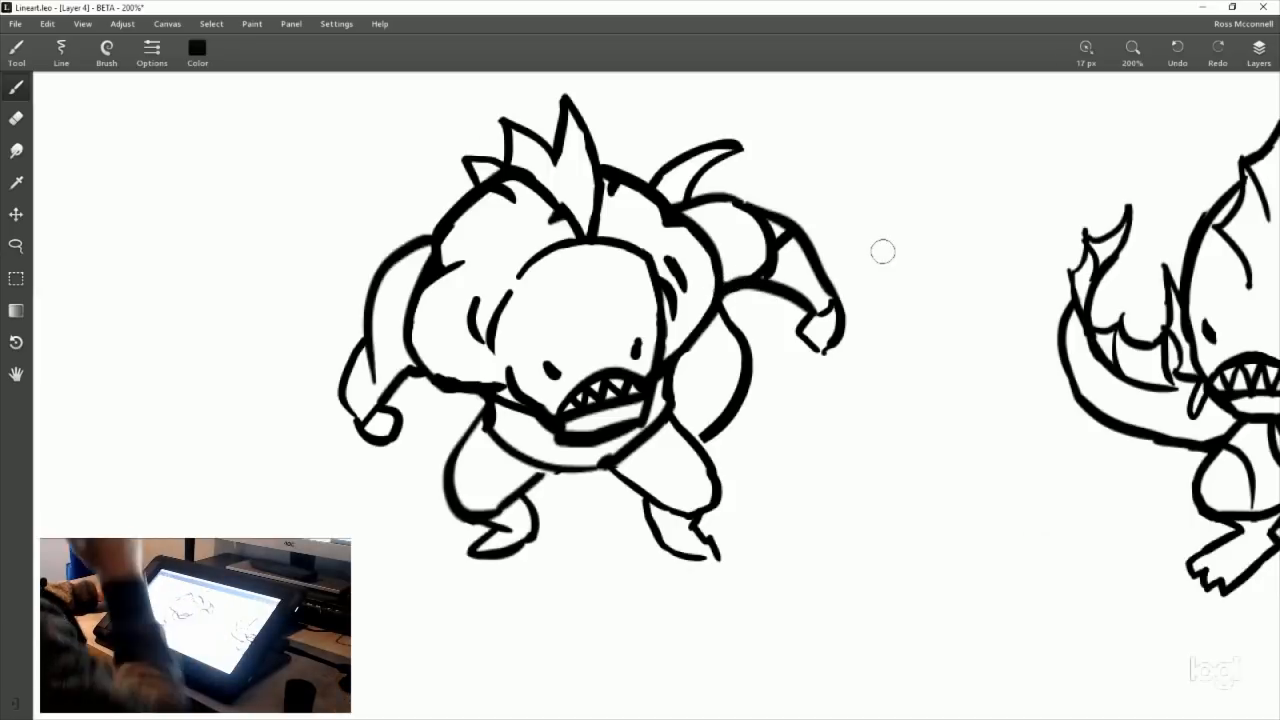
{"action": "left_click", "coordinate": [16, 245]}
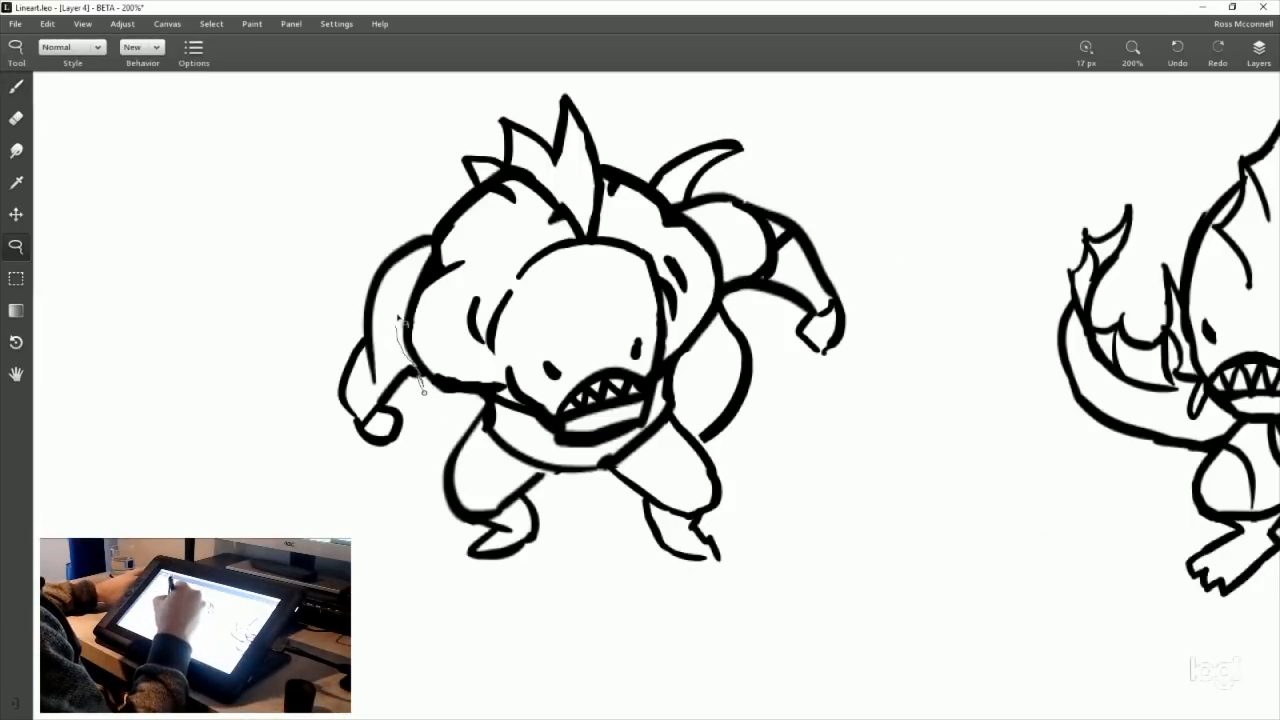
{"action": "mouse_move", "coordinate": [424, 392]}
{"action": "left_mouse_down"}
{"action": "mouse_move", "coordinate": [329, 466]}
{"action": "mouse_move", "coordinate": [437, 409]}
{"action": "mouse_move", "coordinate": [380, 402]}
{"action": "mouse_move", "coordinate": [410, 398]}
{"action": "mouse_move", "coordinate": [395, 364]}
{"action": "left_mouse_up"}
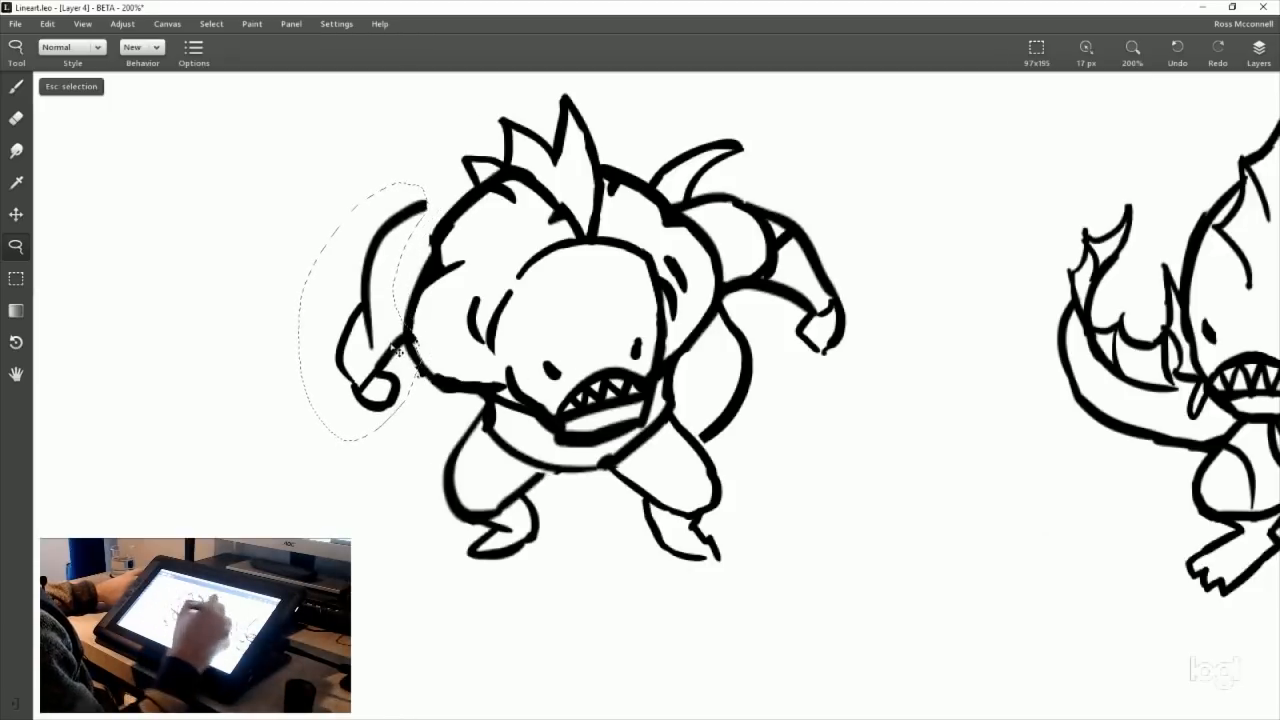
{"action": "left_click", "coordinate": [72, 87]}
{"action": "left_click", "coordinate": [26, 88]}
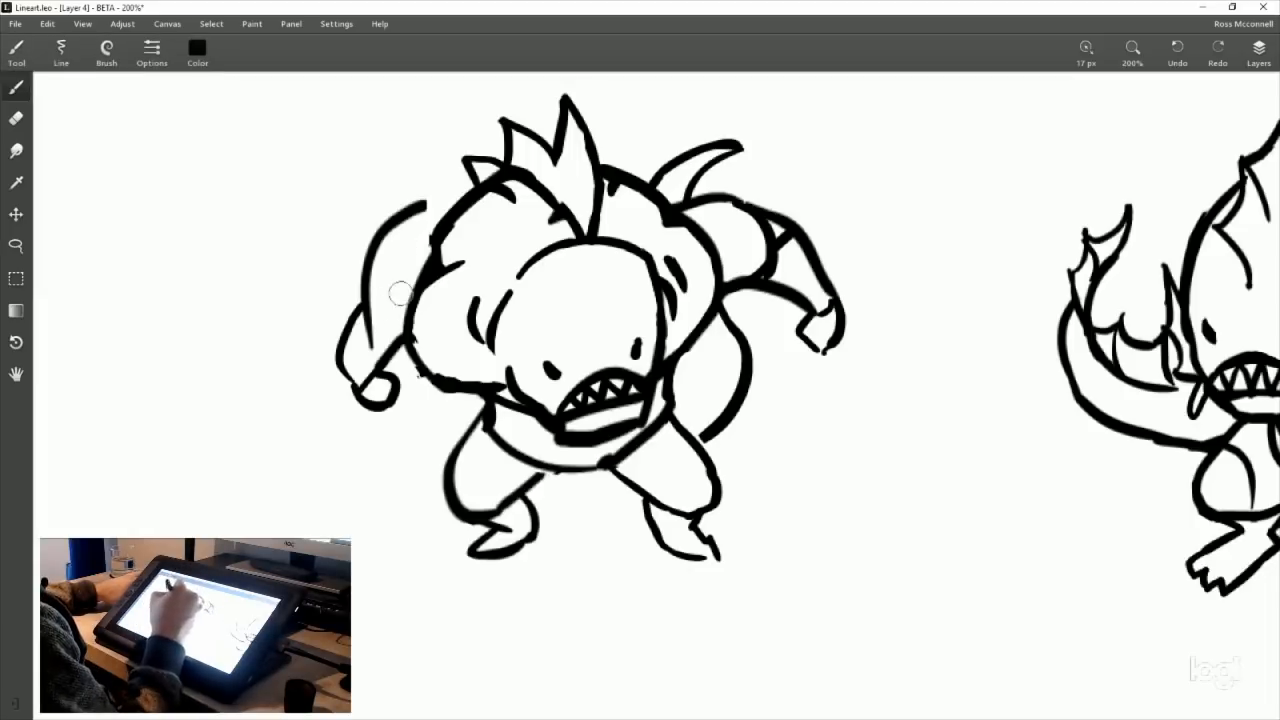
Step: Erase the old upper-arm lines on the creature's left side and tidy the shoulder outline next to them
{"action": "left_click", "coordinate": [30, 114]}
{"action": "mouse_move", "coordinate": [432, 190]}
{"action": "left_mouse_down"}
{"action": "mouse_move", "coordinate": [376, 255]}
{"action": "mouse_move", "coordinate": [414, 206]}
{"action": "mouse_move", "coordinate": [367, 299]}
{"action": "mouse_move", "coordinate": [371, 322]}
{"action": "left_mouse_up"}
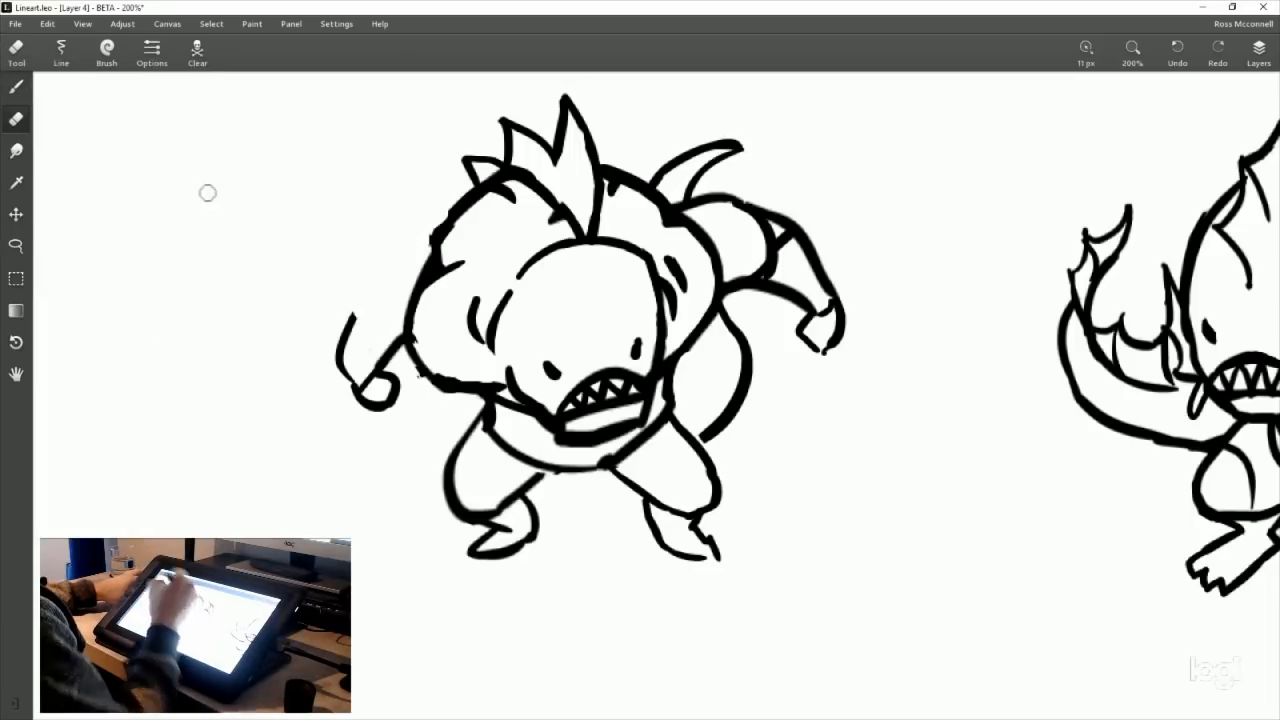
{"action": "left_click", "coordinate": [16, 87]}
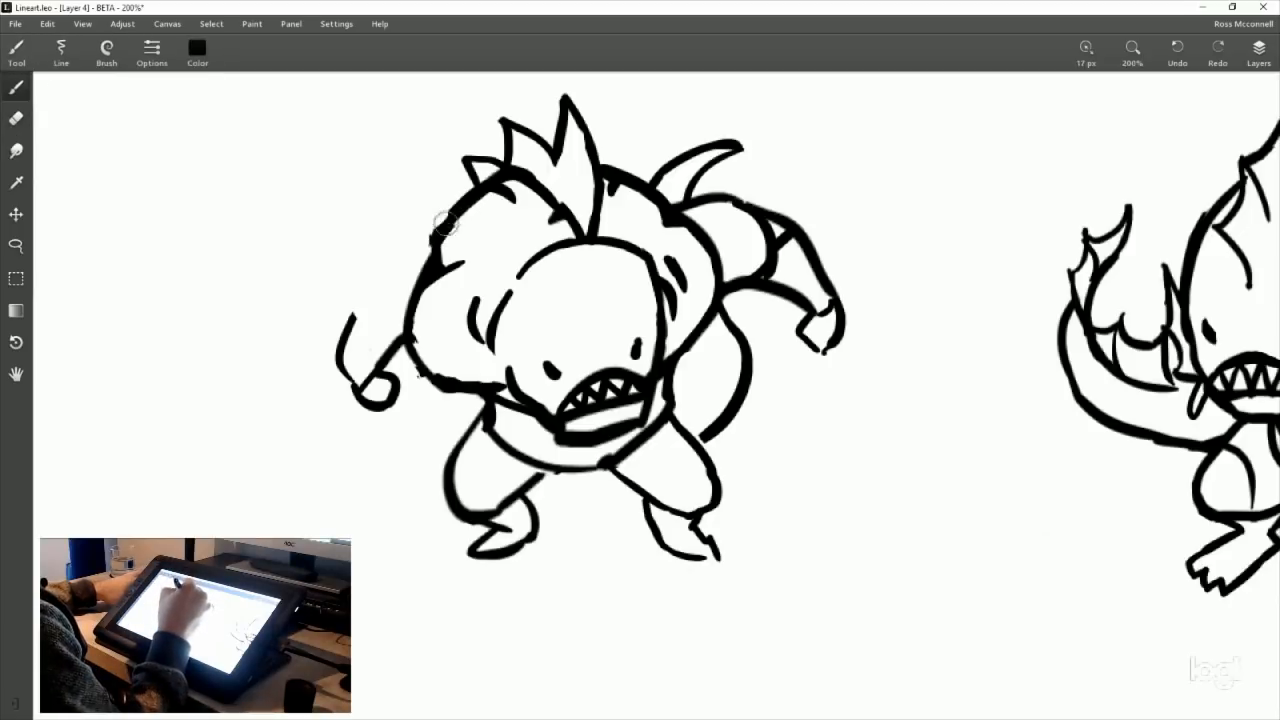
{"action": "left_click", "coordinate": [16, 118]}
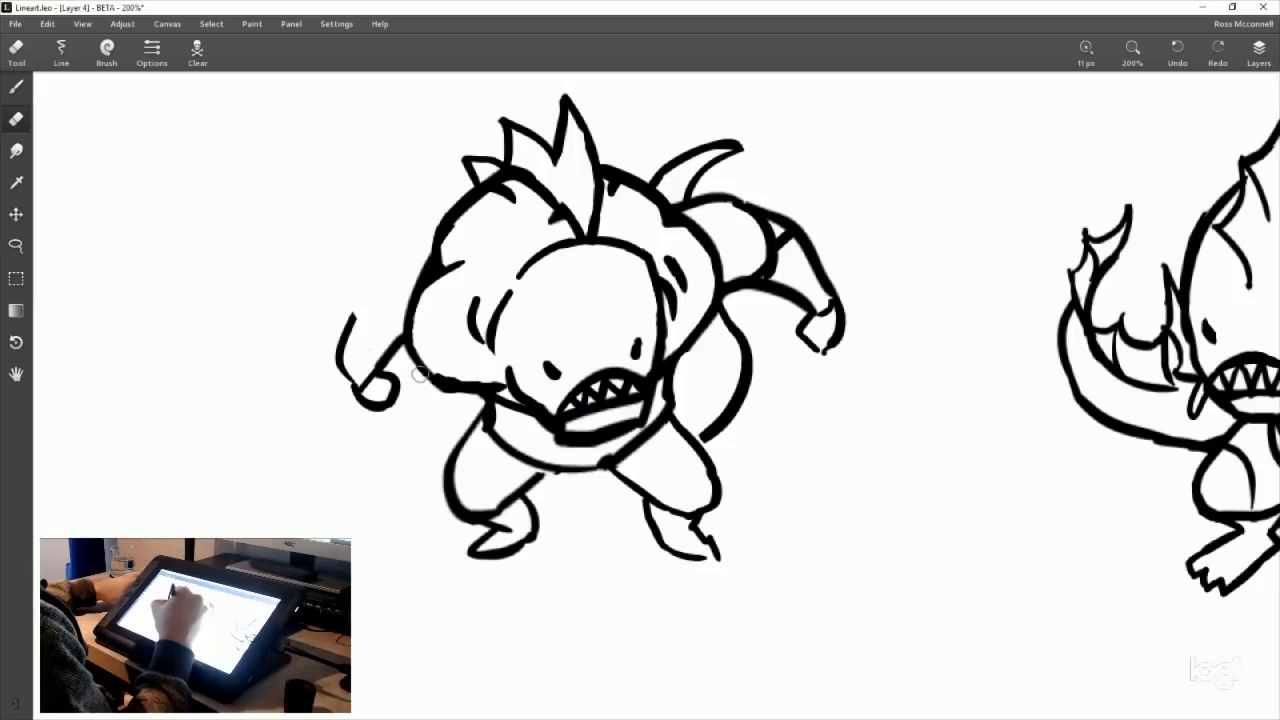
{"action": "left_click", "coordinate": [16, 86]}
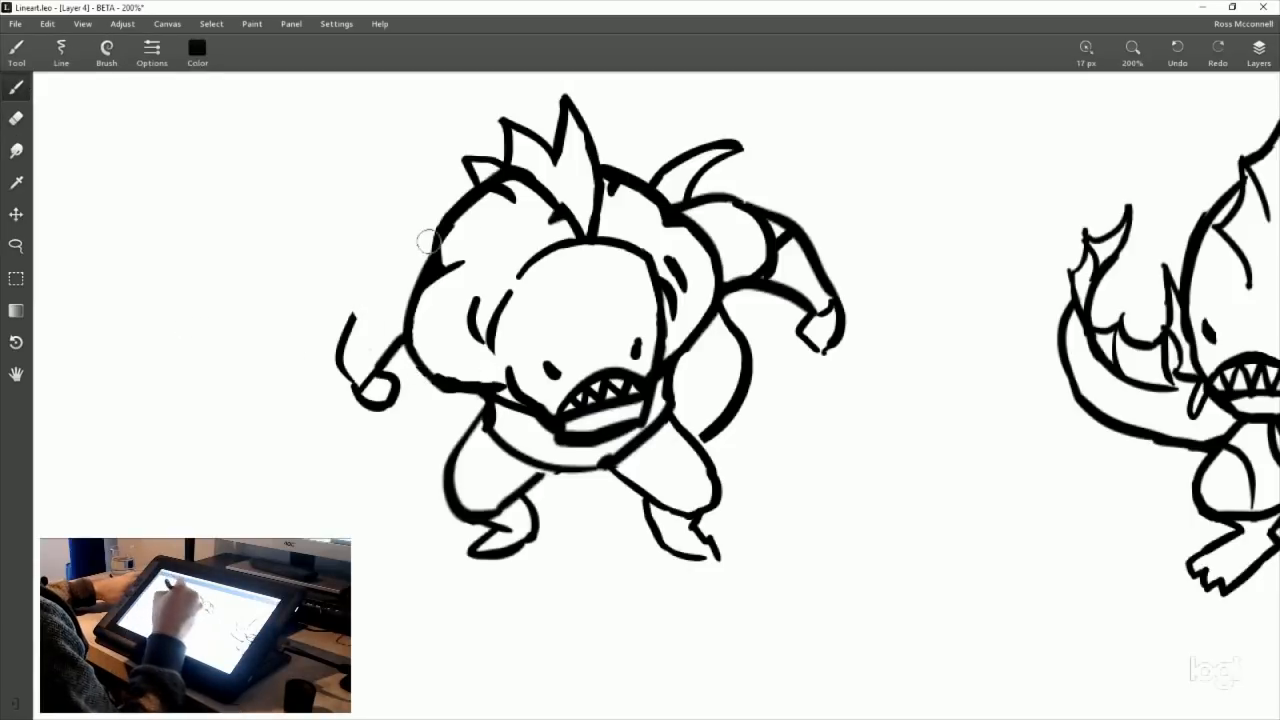
Step: Thicken the outer outline of the creature's left thigh up to the waist, and compare the figure with the neighbouring creature
{"action": "left_click_drag", "start_coordinate": [837, 406], "coordinate": [835, 448]}
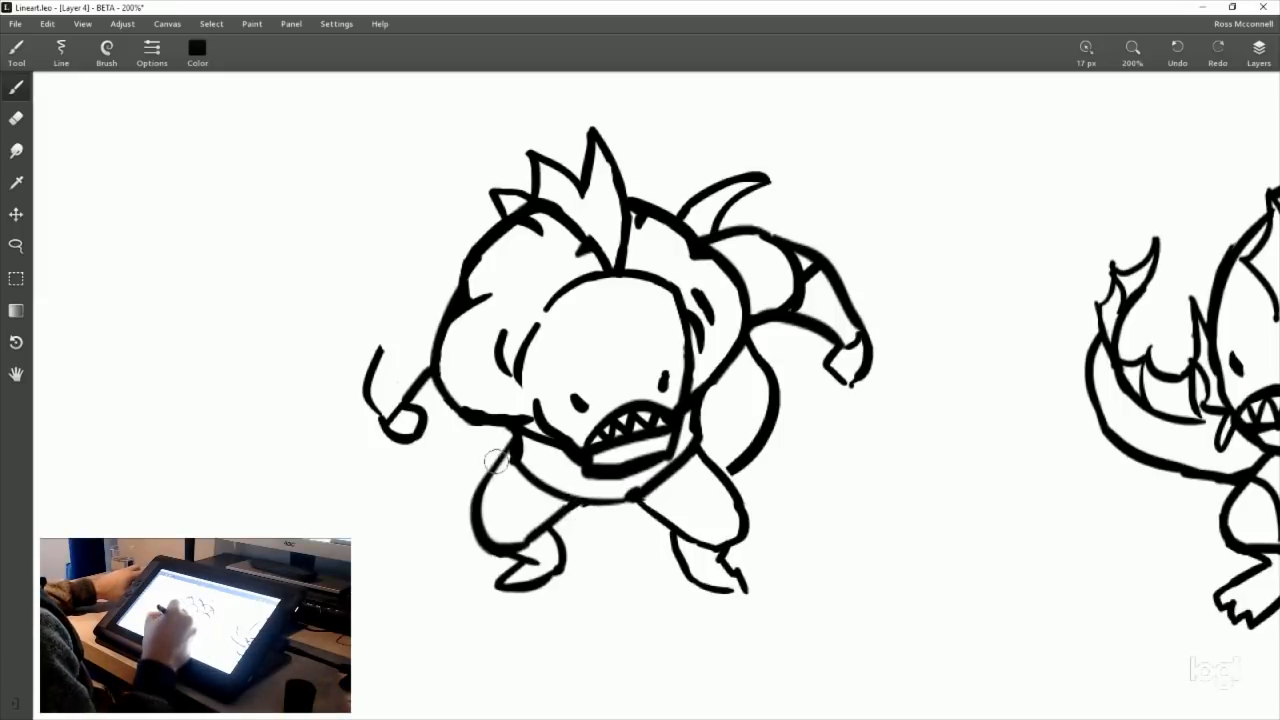
{"action": "left_click_drag", "start_coordinate": [482, 502], "coordinate": [528, 436]}
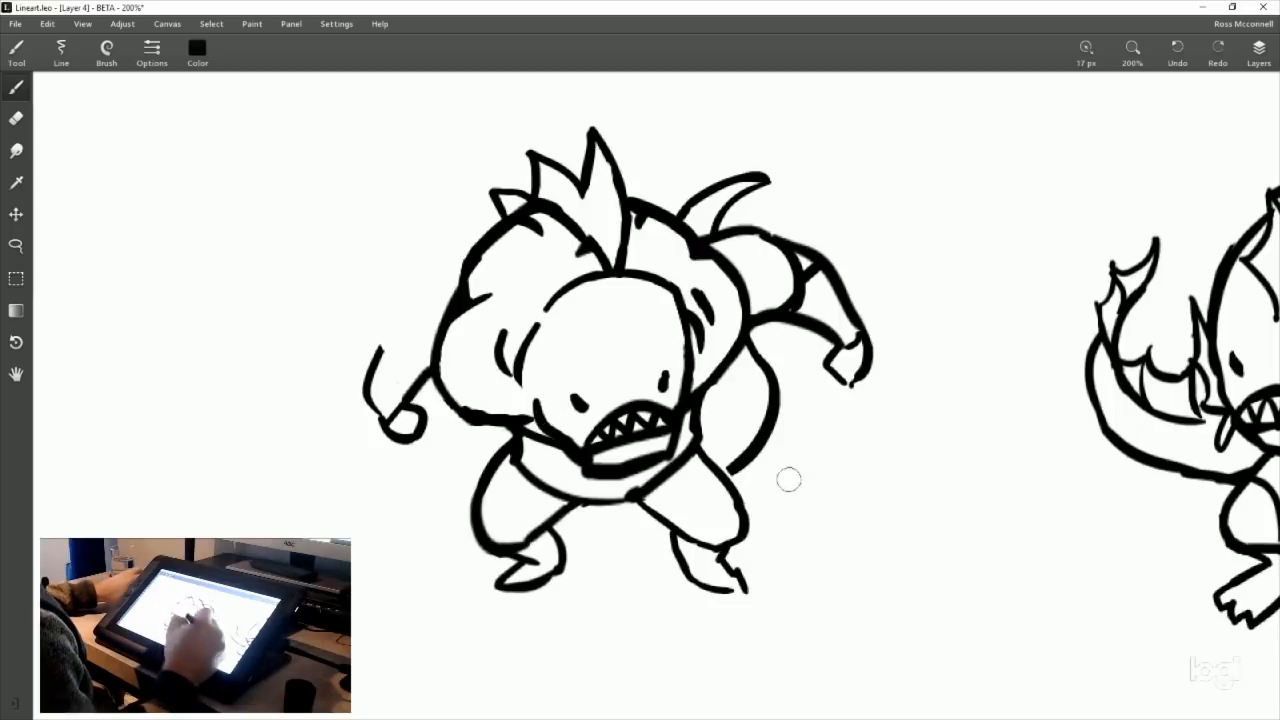
{"action": "mouse_move", "coordinate": [979, 393]}
{"action": "left_mouse_down"}
{"action": "mouse_move", "coordinate": [689, 394]}
{"action": "mouse_move", "coordinate": [594, 411]}
{"action": "left_mouse_up"}
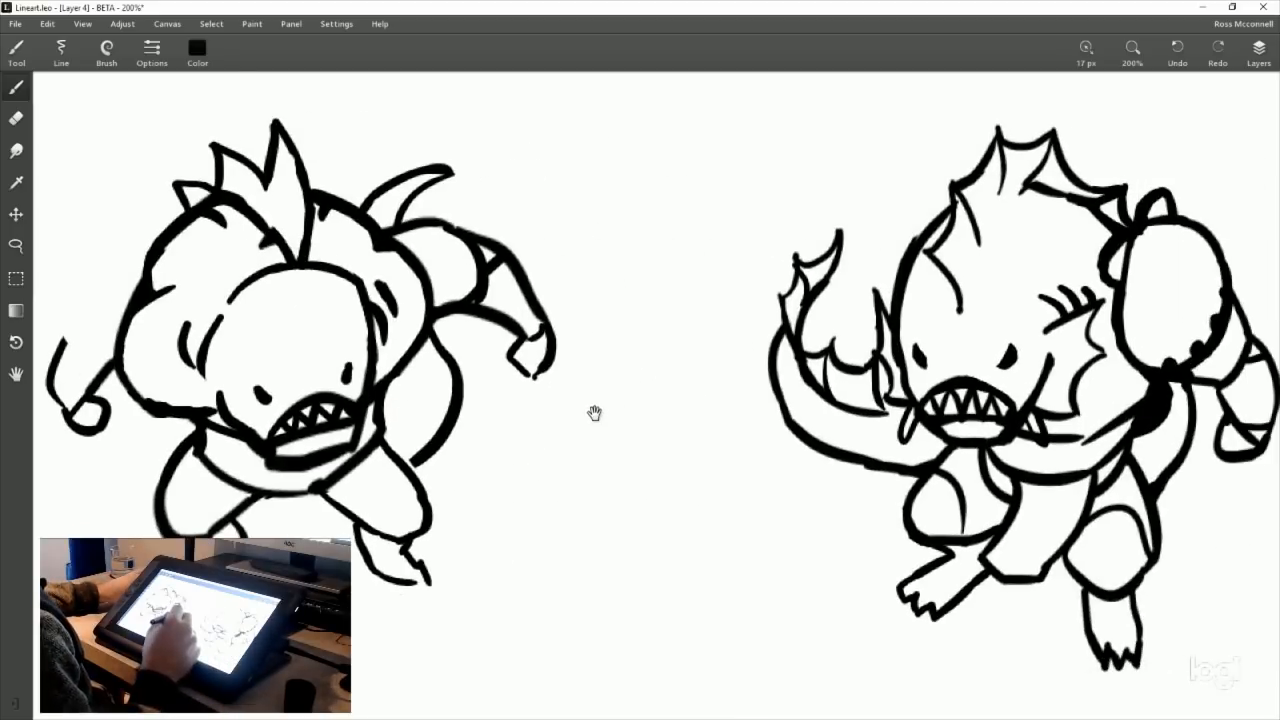
{"action": "left_click_drag", "start_coordinate": [656, 440], "coordinate": [930, 430]}
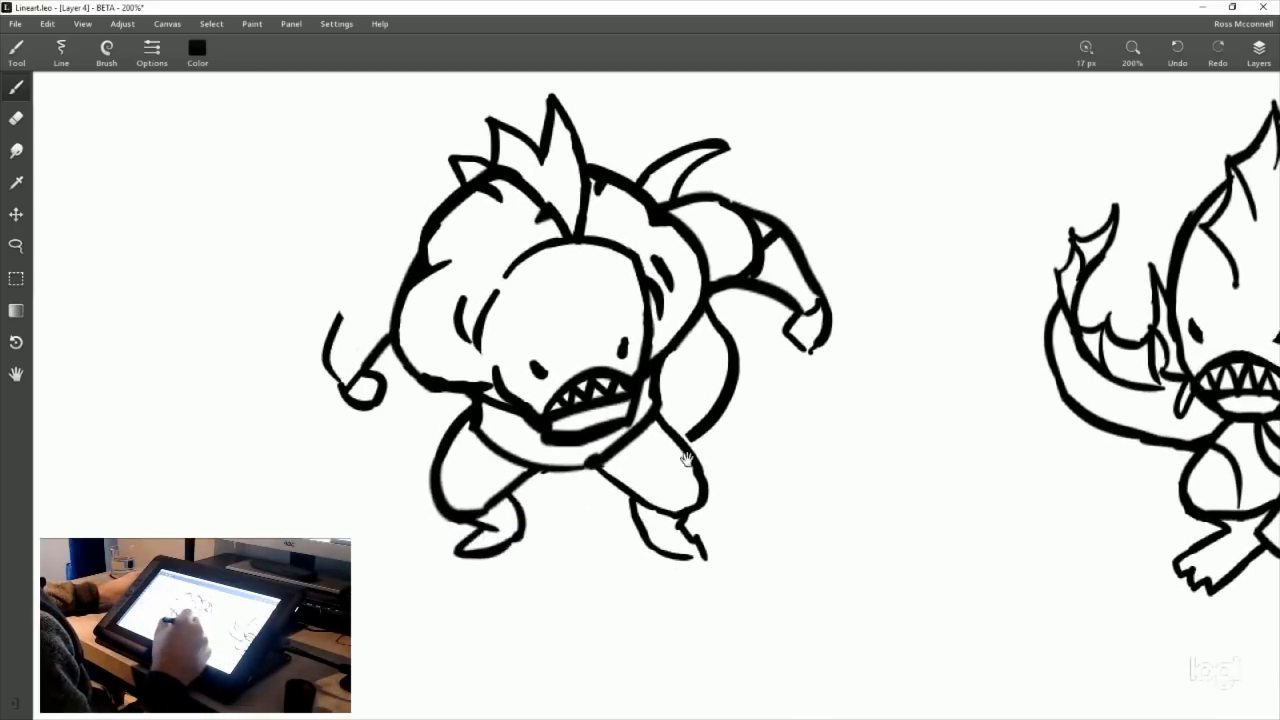
{"action": "left_click_drag", "start_coordinate": [690, 460], "coordinate": [718, 455]}
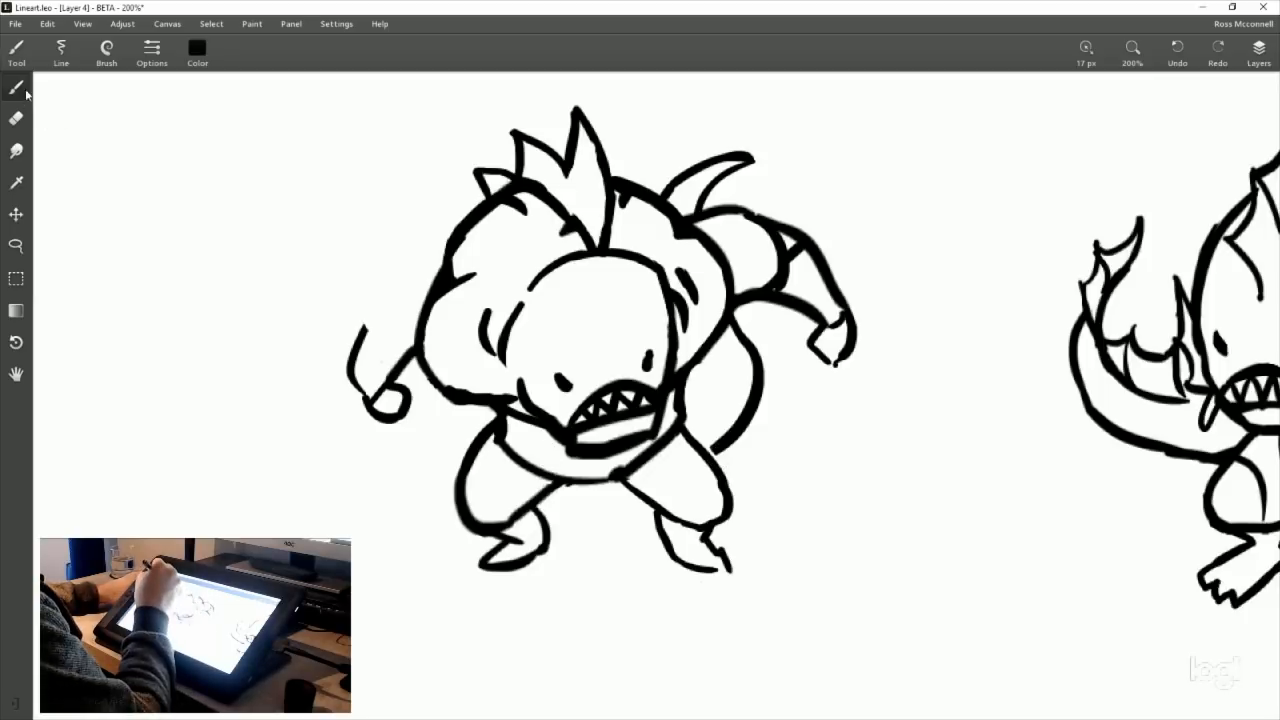
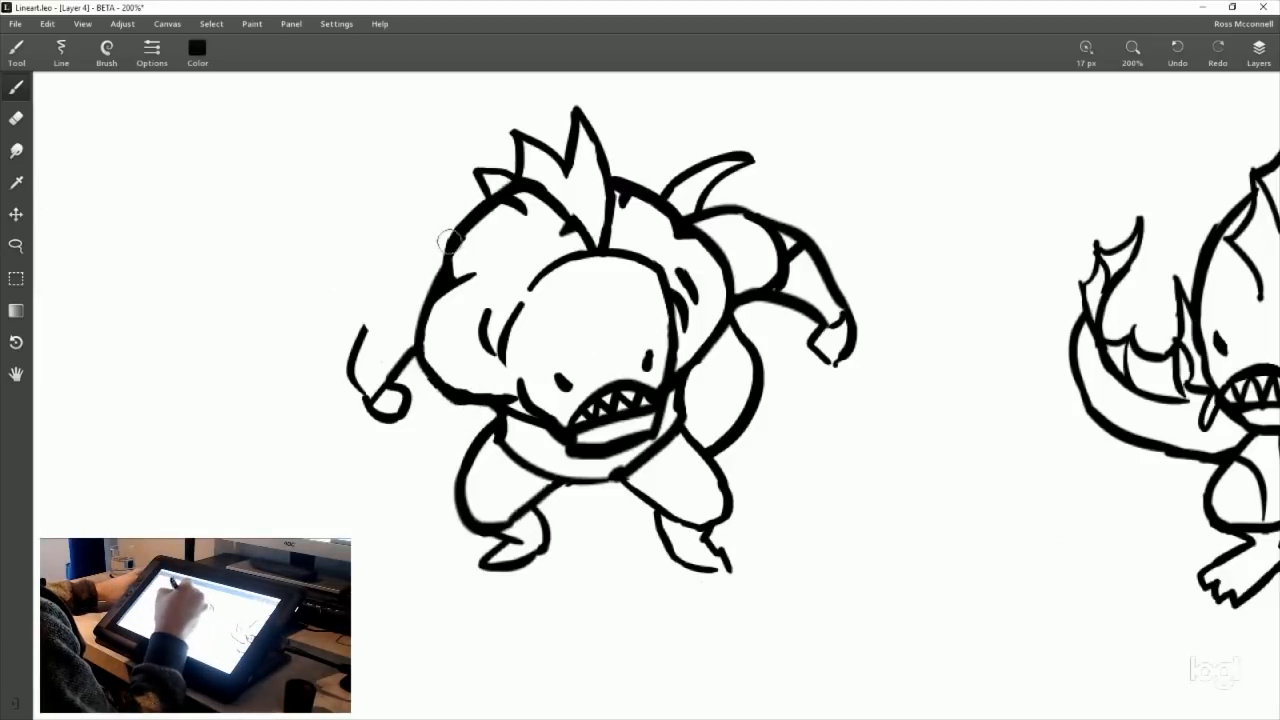
Step: Redraw the creature's left upper arm and forearm as closed shapes, and erase the old round hand and excess line
{"action": "mouse_move", "coordinate": [446, 250]}
{"action": "left_mouse_down"}
{"action": "mouse_move", "coordinate": [382, 298]}
{"action": "mouse_move", "coordinate": [412, 352]}
{"action": "left_mouse_up"}
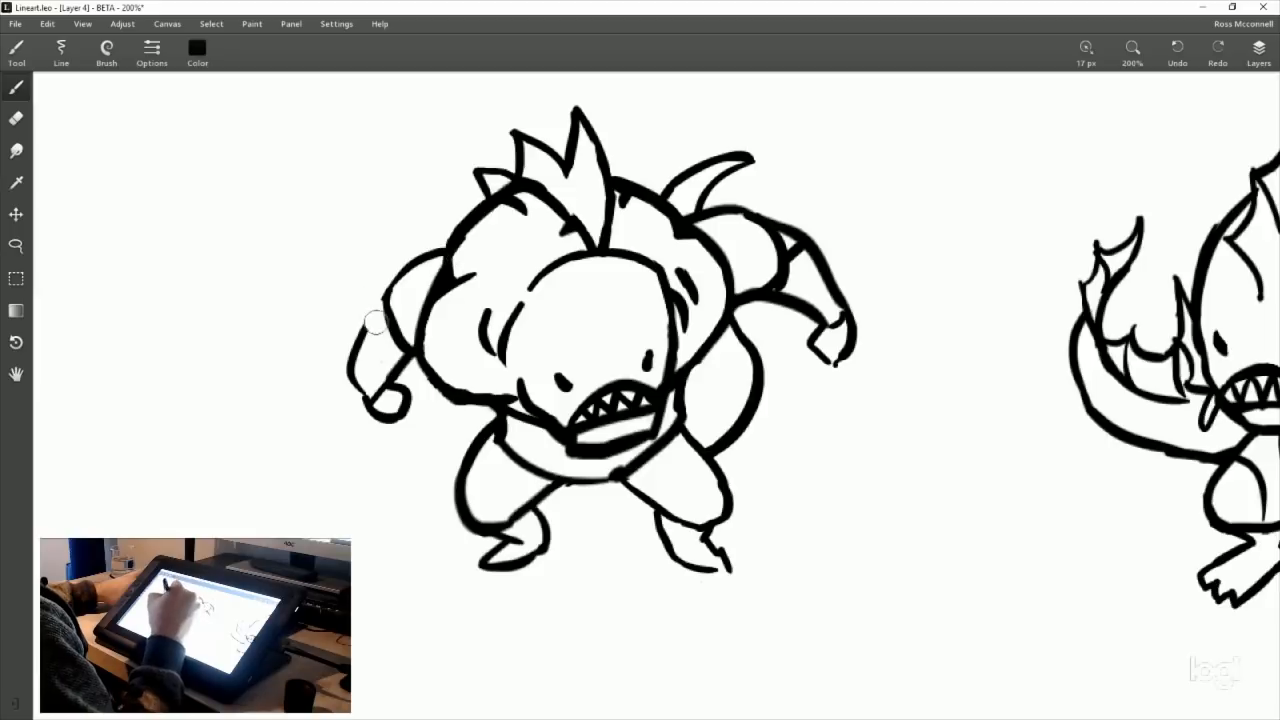
{"action": "left_click_drag", "start_coordinate": [385, 303], "coordinate": [355, 352]}
{"action": "key", "text": "ctrl+z"}
{"action": "mouse_move", "coordinate": [384, 304]}
{"action": "left_mouse_down"}
{"action": "mouse_move", "coordinate": [360, 336]}
{"action": "mouse_move", "coordinate": [399, 354]}
{"action": "mouse_move", "coordinate": [366, 357]}
{"action": "mouse_move", "coordinate": [361, 339]}
{"action": "mouse_move", "coordinate": [403, 379]}
{"action": "mouse_move", "coordinate": [375, 384]}
{"action": "mouse_move", "coordinate": [410, 405]}
{"action": "left_mouse_up"}
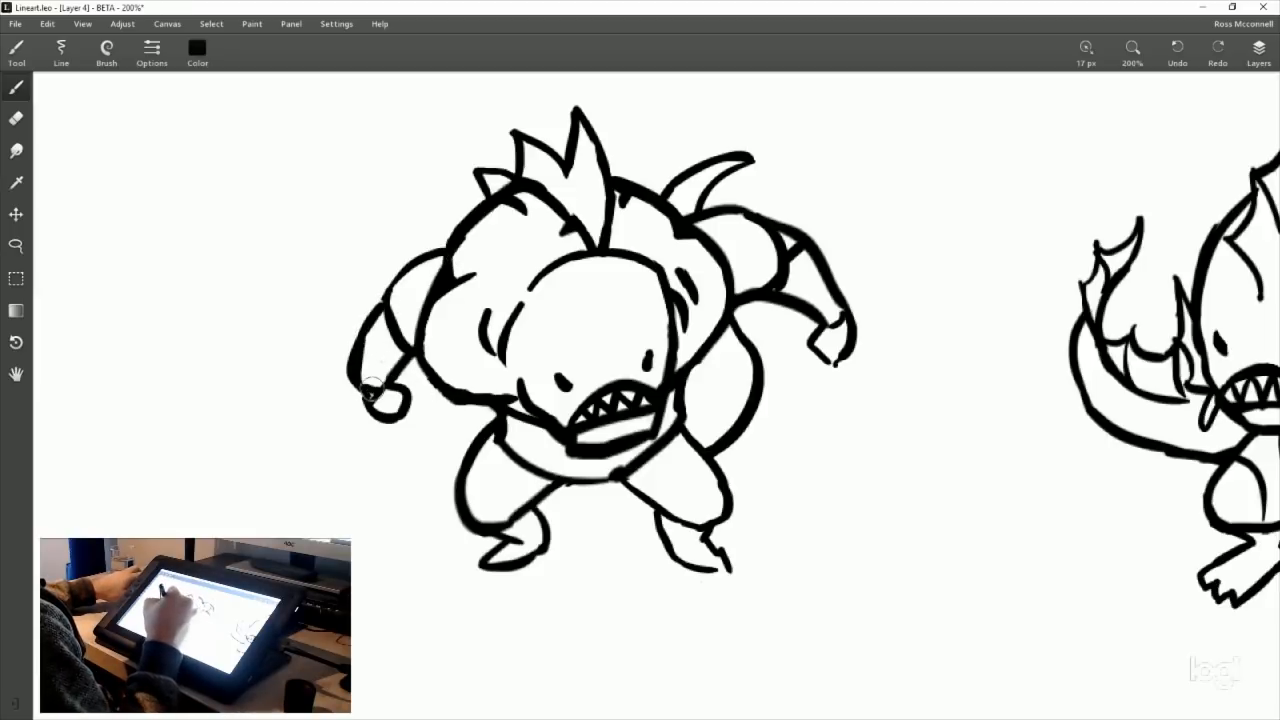
{"action": "key", "text": "e"}
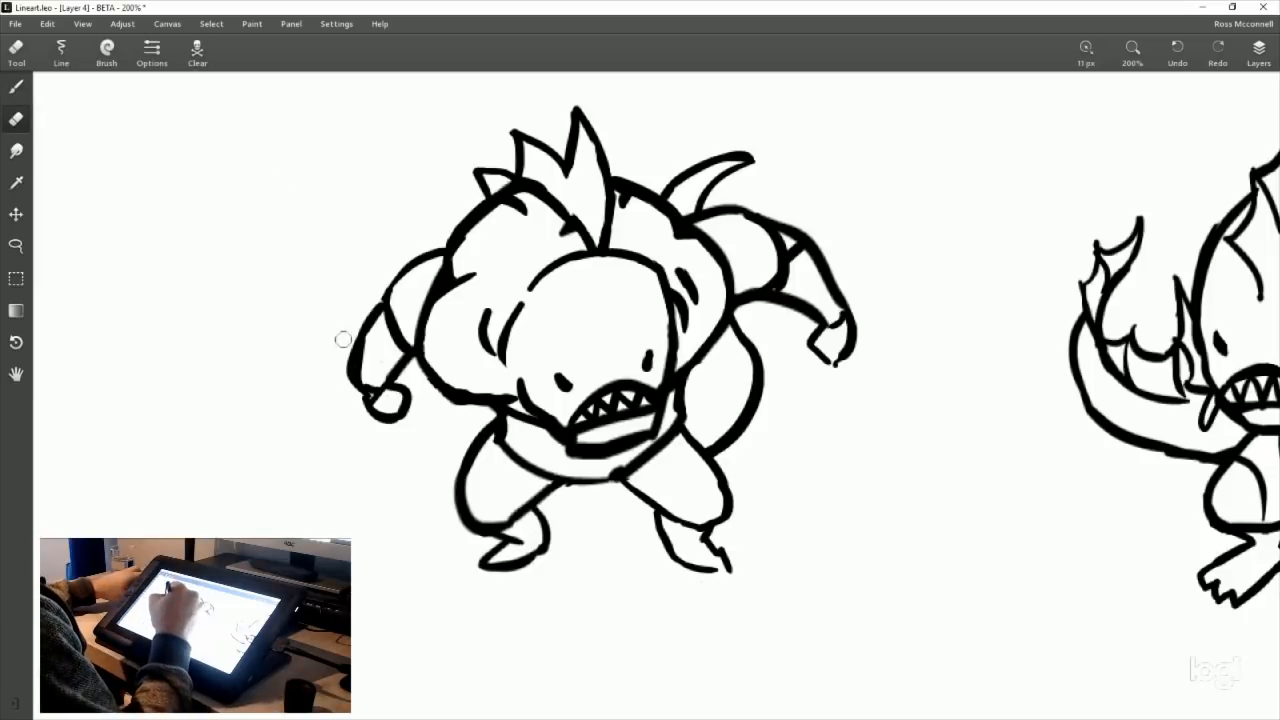
{"action": "mouse_move", "coordinate": [363, 406]}
{"action": "left_mouse_down"}
{"action": "mouse_move", "coordinate": [391, 423]}
{"action": "mouse_move", "coordinate": [404, 390]}
{"action": "mouse_move", "coordinate": [384, 408]}
{"action": "mouse_move", "coordinate": [402, 406]}
{"action": "left_mouse_up"}
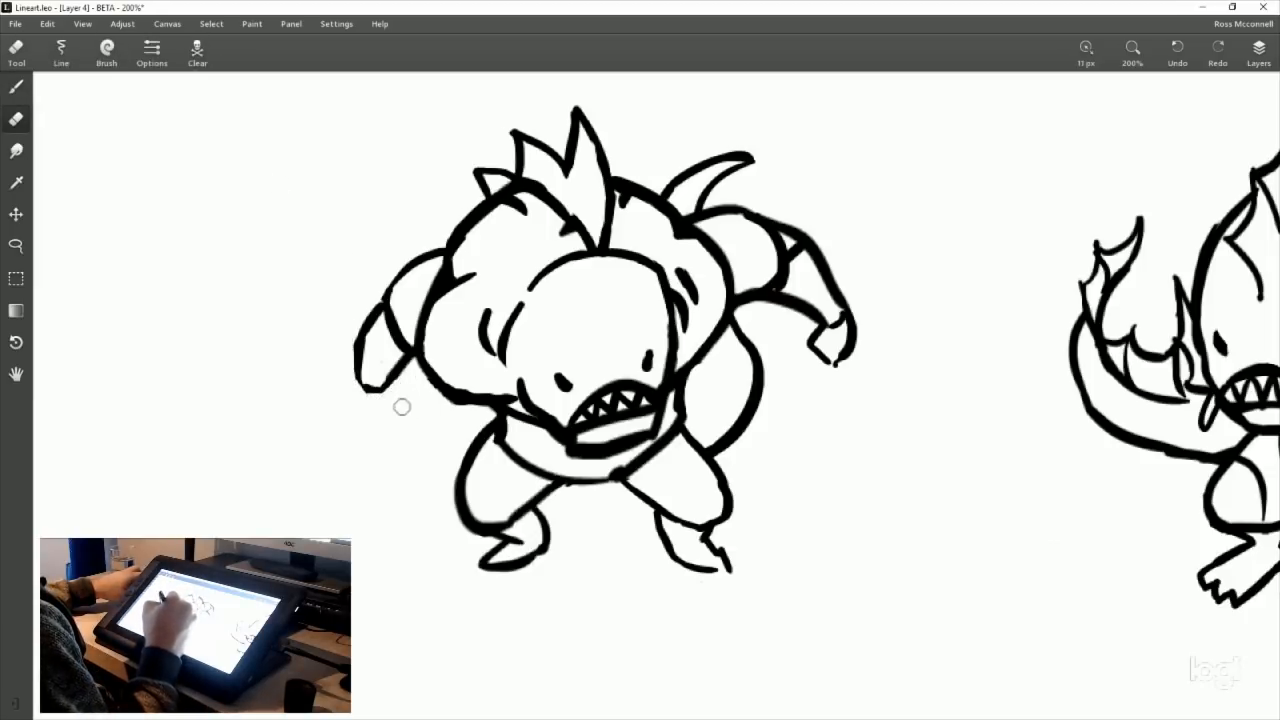
Step: Check the painted fish-man reference, and try a fin stroke along the outer edge of the creature's right forearm
{"action": "left_click", "coordinate": [22, 184]}
{"action": "left_click_drag", "start_coordinate": [834, 243], "coordinate": [722, 288]}
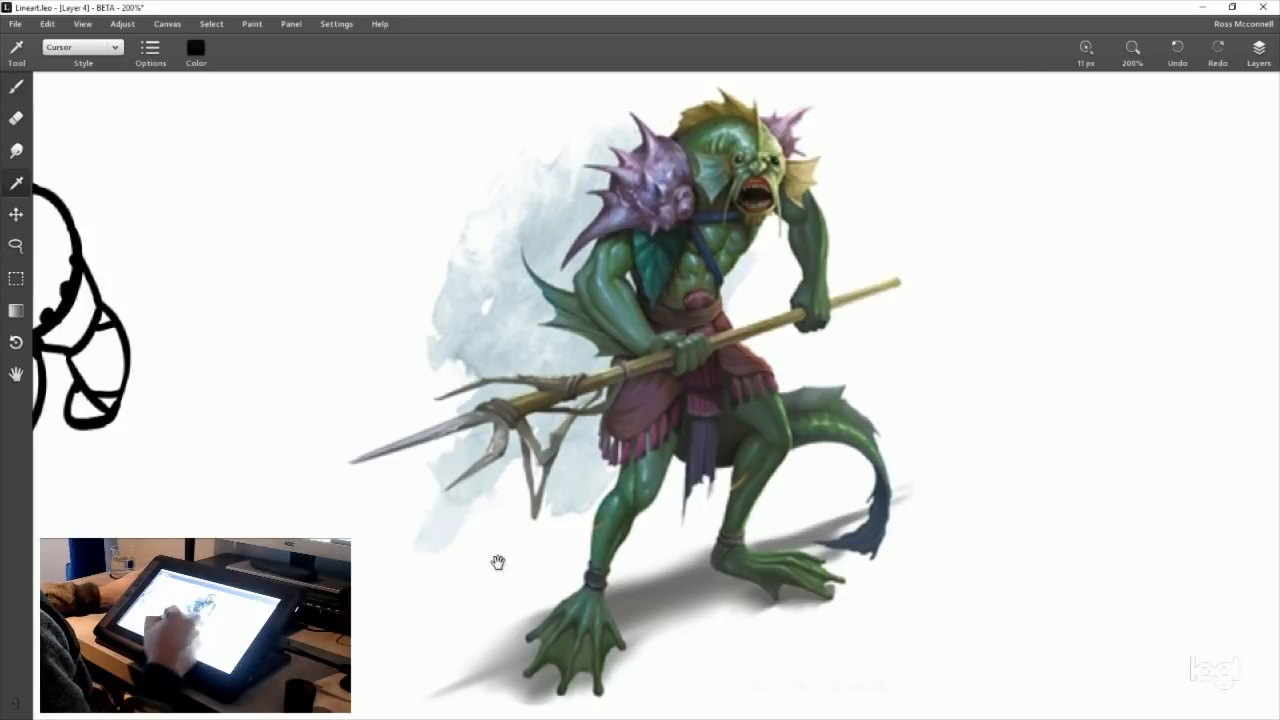
{"action": "left_click_drag", "start_coordinate": [498, 562], "coordinate": [826, 194]}
{"action": "left_click_drag", "start_coordinate": [660, 670], "coordinate": [675, 366]}
{"action": "left_click_drag", "start_coordinate": [629, 437], "coordinate": [732, 418]}
{"action": "key", "text": "b"}
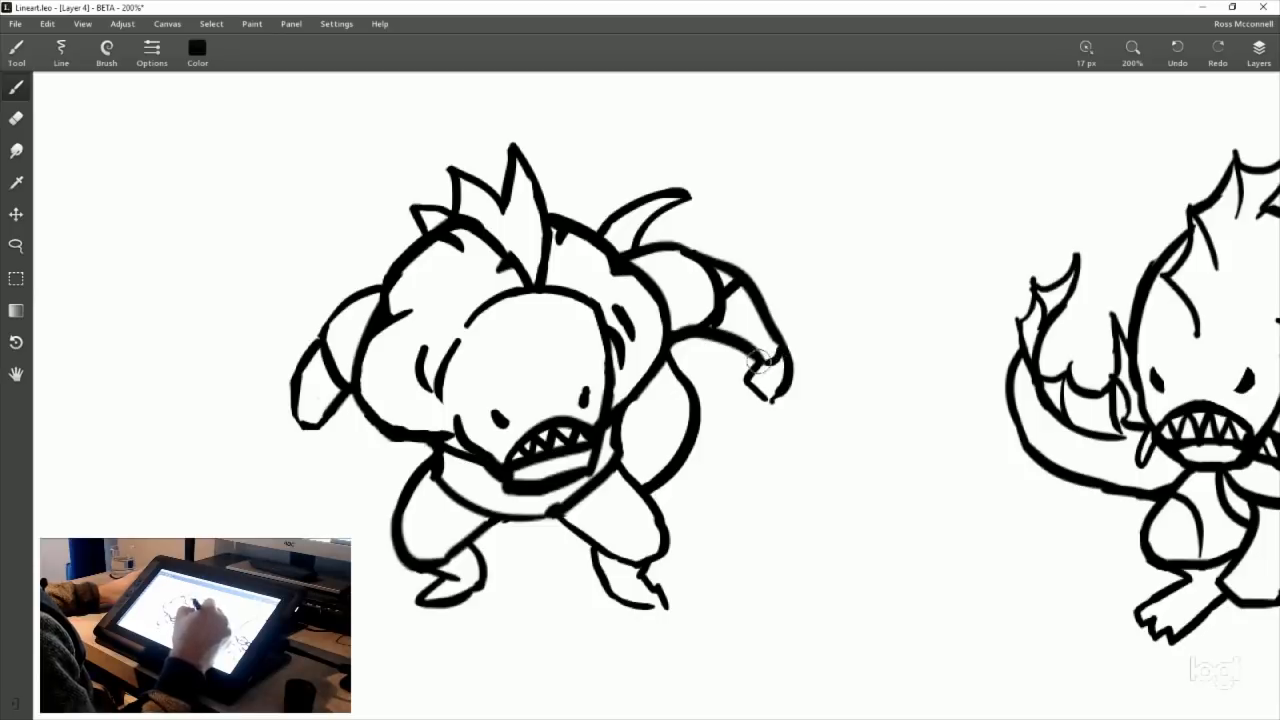
{"action": "mouse_move", "coordinate": [736, 288]}
{"action": "left_mouse_down"}
{"action": "mouse_move", "coordinate": [763, 262]}
{"action": "mouse_move", "coordinate": [793, 352]}
{"action": "left_mouse_up"}
{"action": "key", "text": "ctrl+z"}
Step: Draw a pointed fin rising at the creature's right elbow and running down the outer forearm to the wrist
{"action": "left_click_drag", "start_coordinate": [762, 264], "coordinate": [781, 328]}
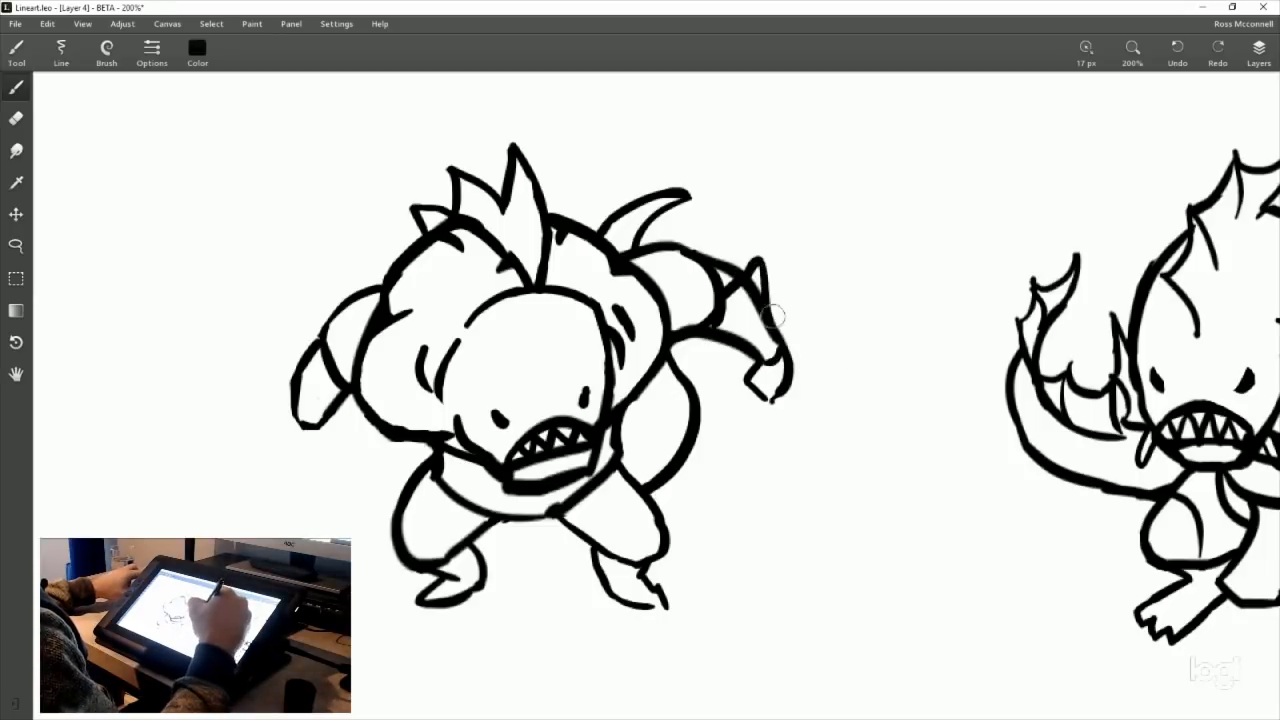
{"action": "key", "text": "ctrl+z"}
{"action": "mouse_move", "coordinate": [750, 266]}
{"action": "left_mouse_down"}
{"action": "mouse_move", "coordinate": [779, 289]}
{"action": "mouse_move", "coordinate": [780, 322]}
{"action": "left_mouse_up"}
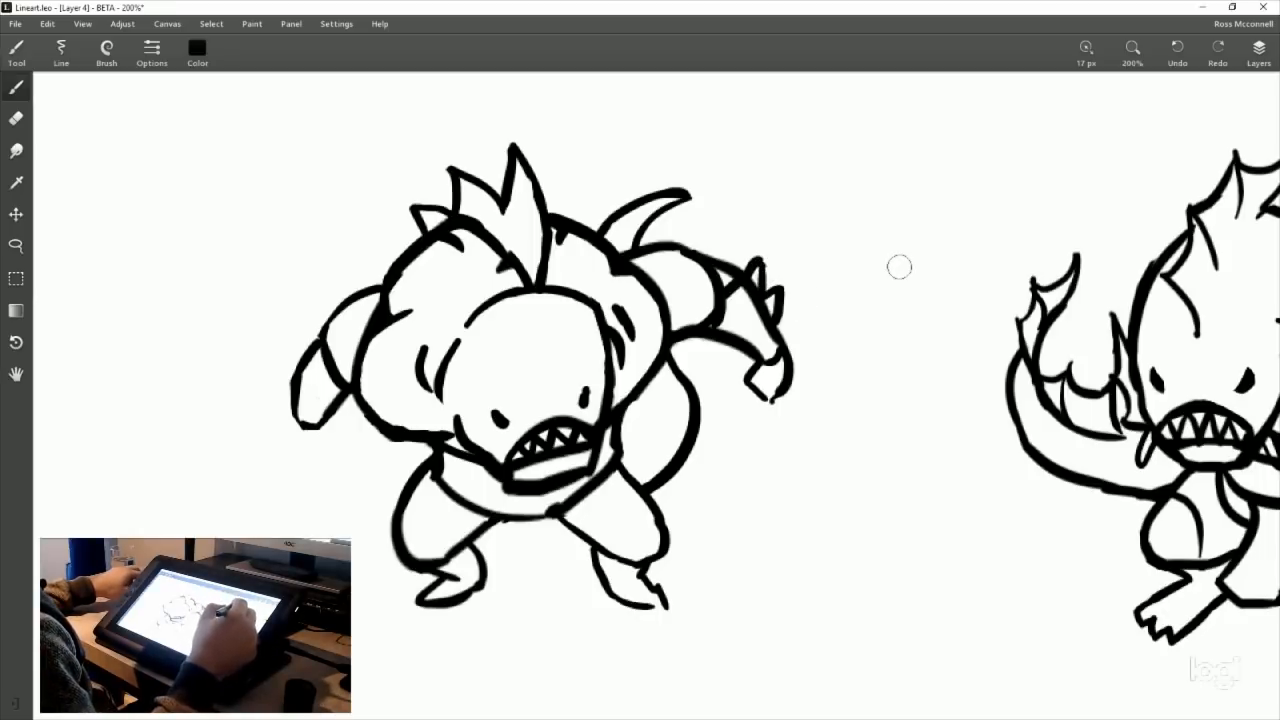
{"action": "key", "text": "ctrl+z"}
{"action": "left_click_drag", "start_coordinate": [760, 267], "coordinate": [777, 346]}
{"action": "key", "text": "ctrl+z"}
{"action": "mouse_move", "coordinate": [760, 263]}
{"action": "left_mouse_down"}
{"action": "mouse_move", "coordinate": [778, 358]}
{"action": "mouse_move", "coordinate": [727, 388]}
{"action": "left_mouse_up"}
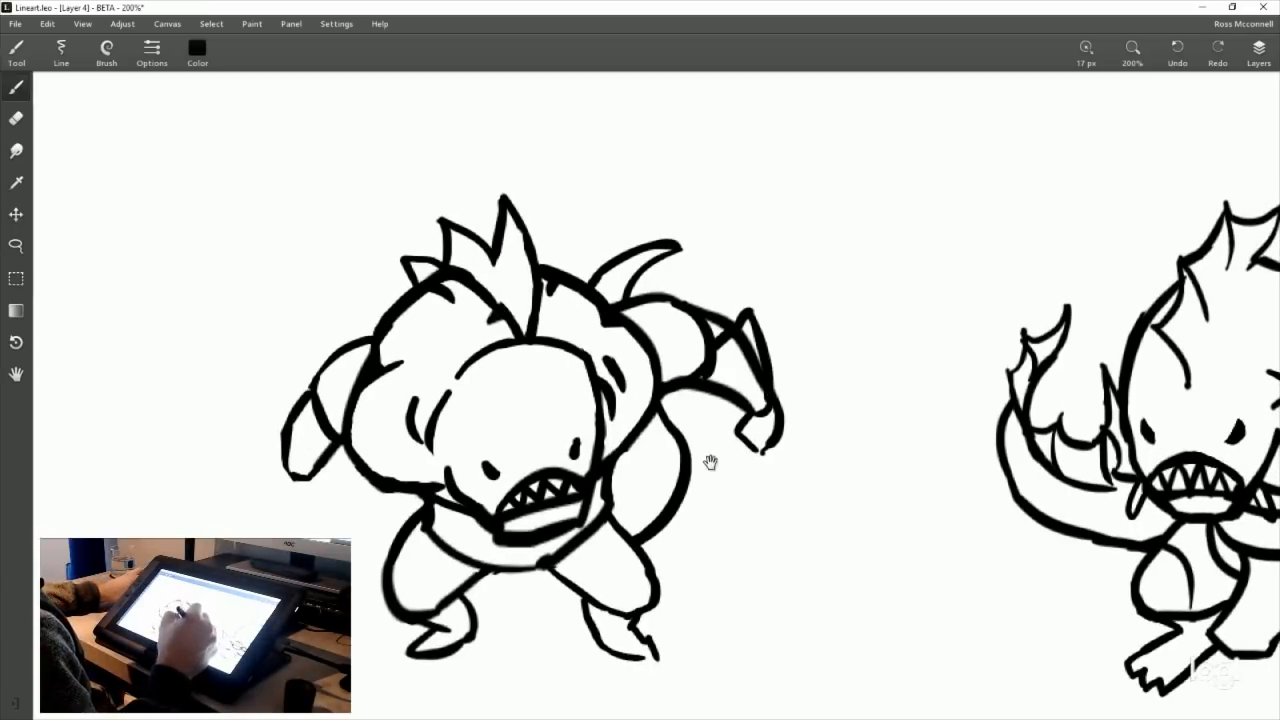
{"action": "left_click_drag", "start_coordinate": [586, 432], "coordinate": [606, 410]}
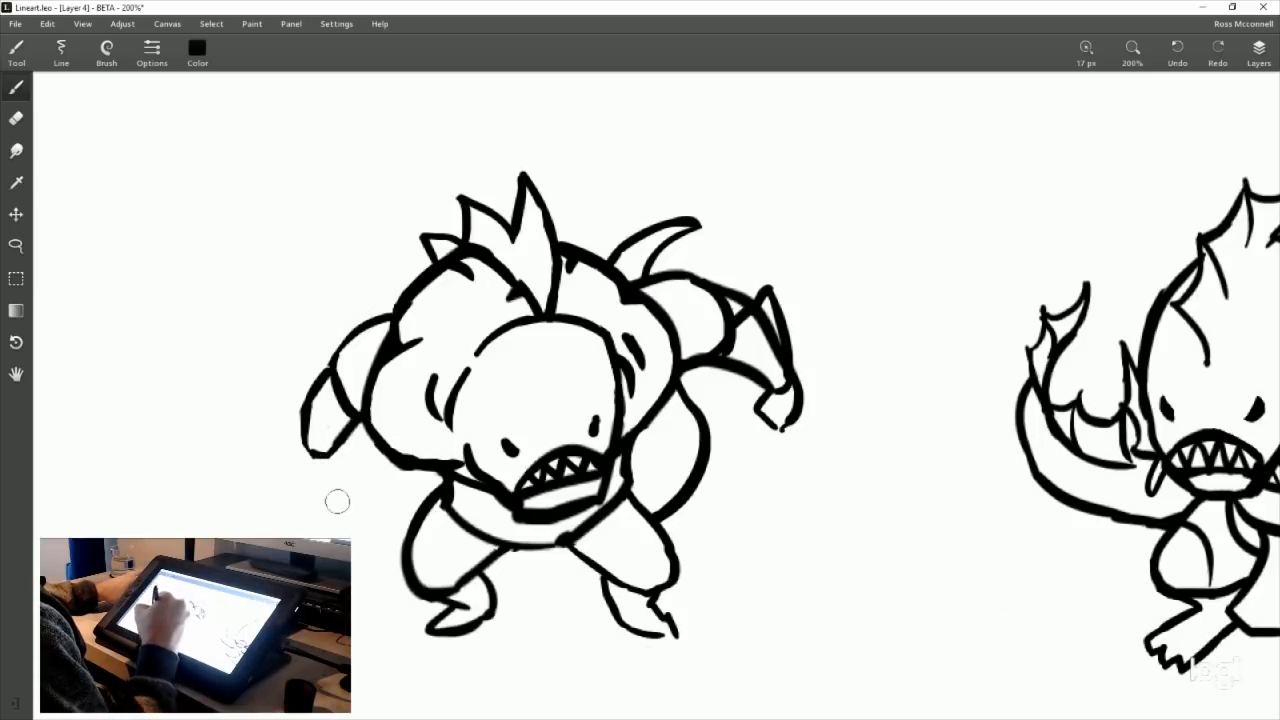
Step: Try a small circle as the creature's left hand, and thicken the top outlines of both upper arms
{"action": "left_click_drag", "start_coordinate": [330, 460], "coordinate": [336, 466]}
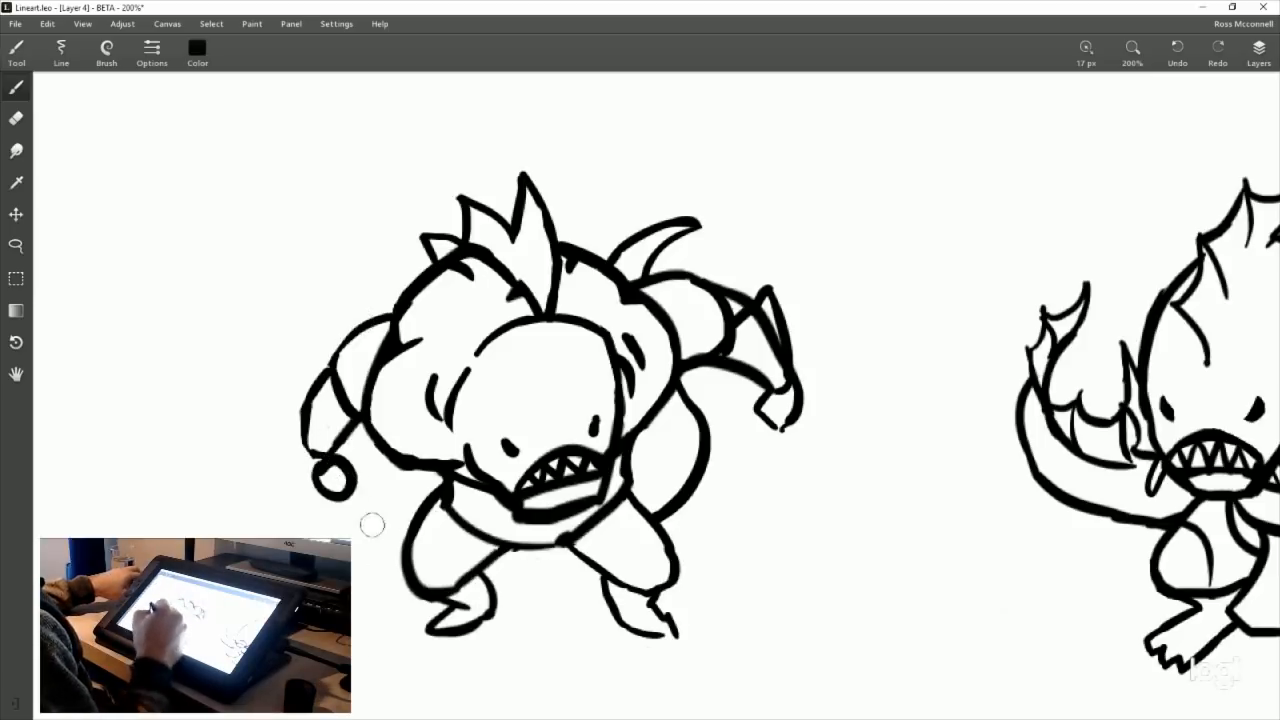
{"action": "key", "text": "ctrl+z"}
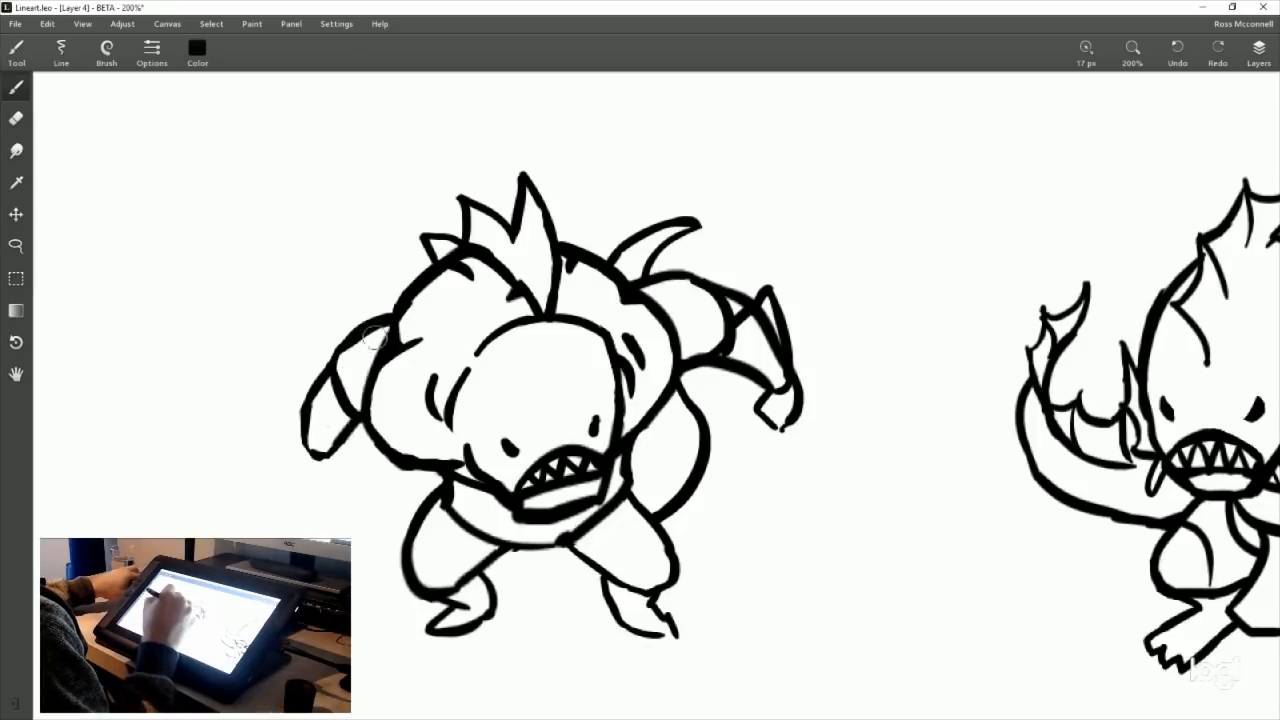
{"action": "left_click_drag", "start_coordinate": [358, 338], "coordinate": [402, 314]}
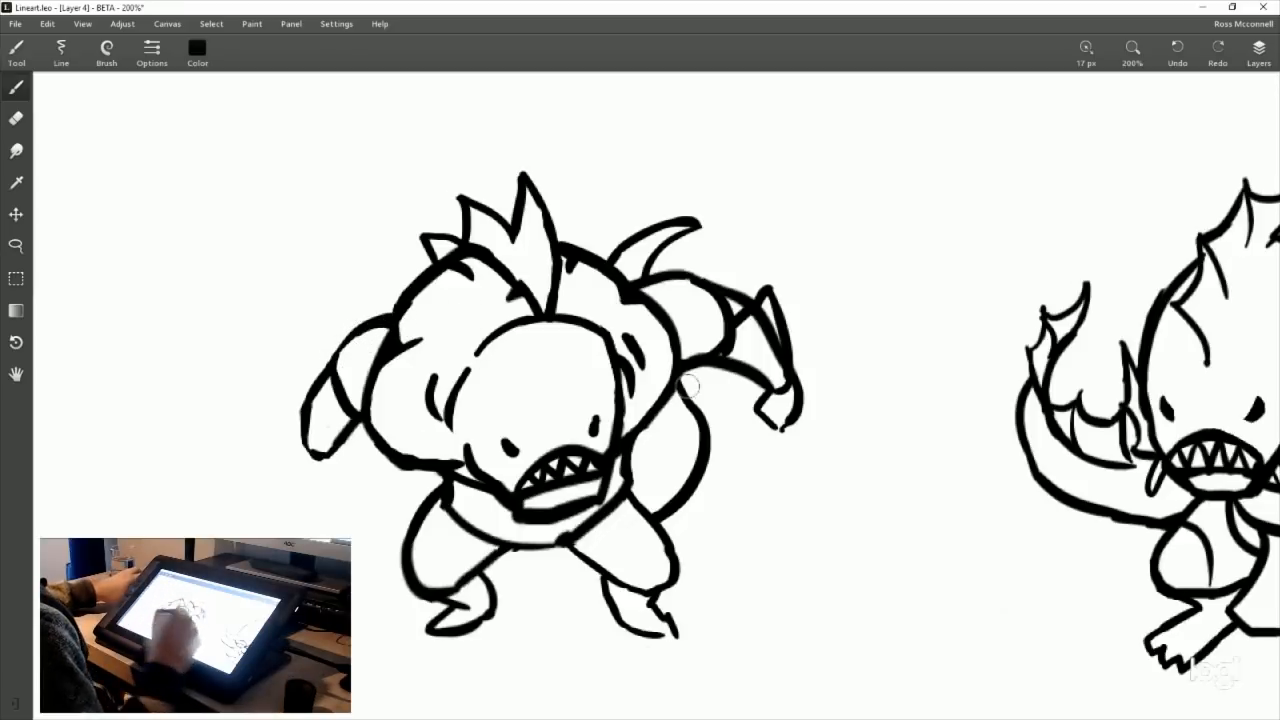
{"action": "left_click_drag", "start_coordinate": [634, 285], "coordinate": [689, 275]}
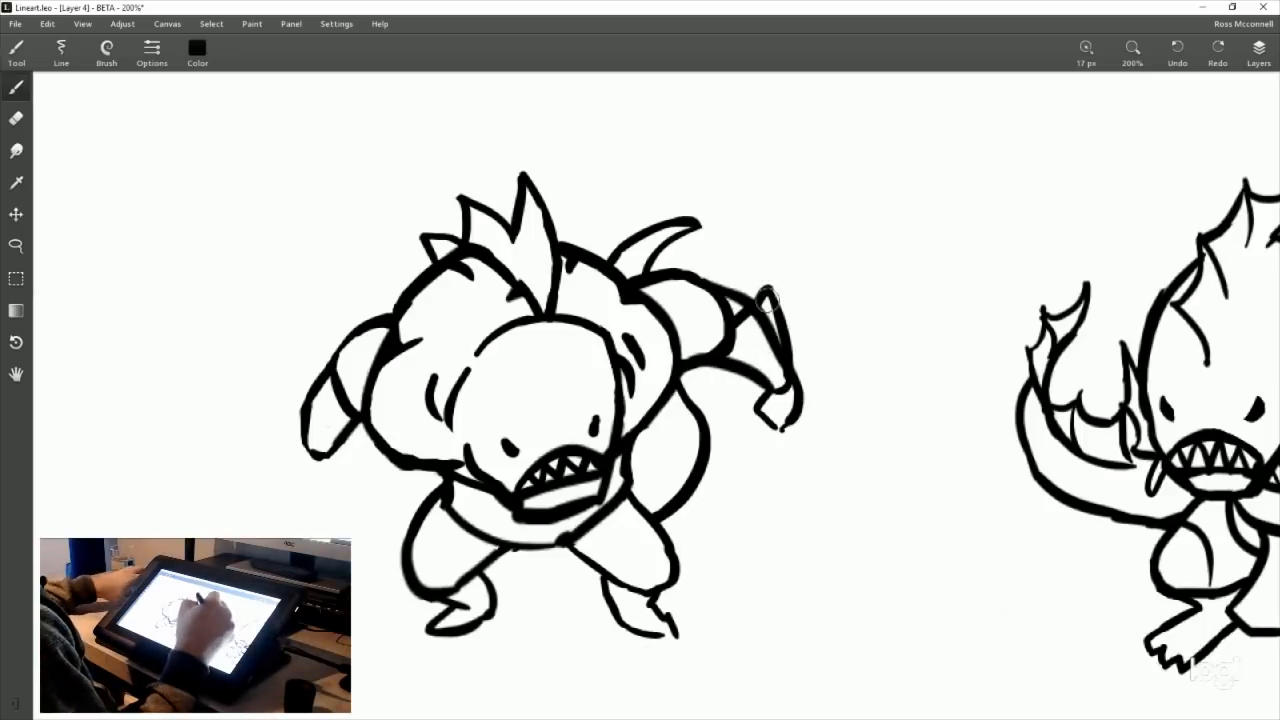
Step: Fill the gap at the creature's right elbow solid black, then trim and redraw the forearm's pointed outer corner
{"action": "left_click_drag", "start_coordinate": [733, 338], "coordinate": [747, 298]}
{"action": "key", "text": "ctrl+z"}
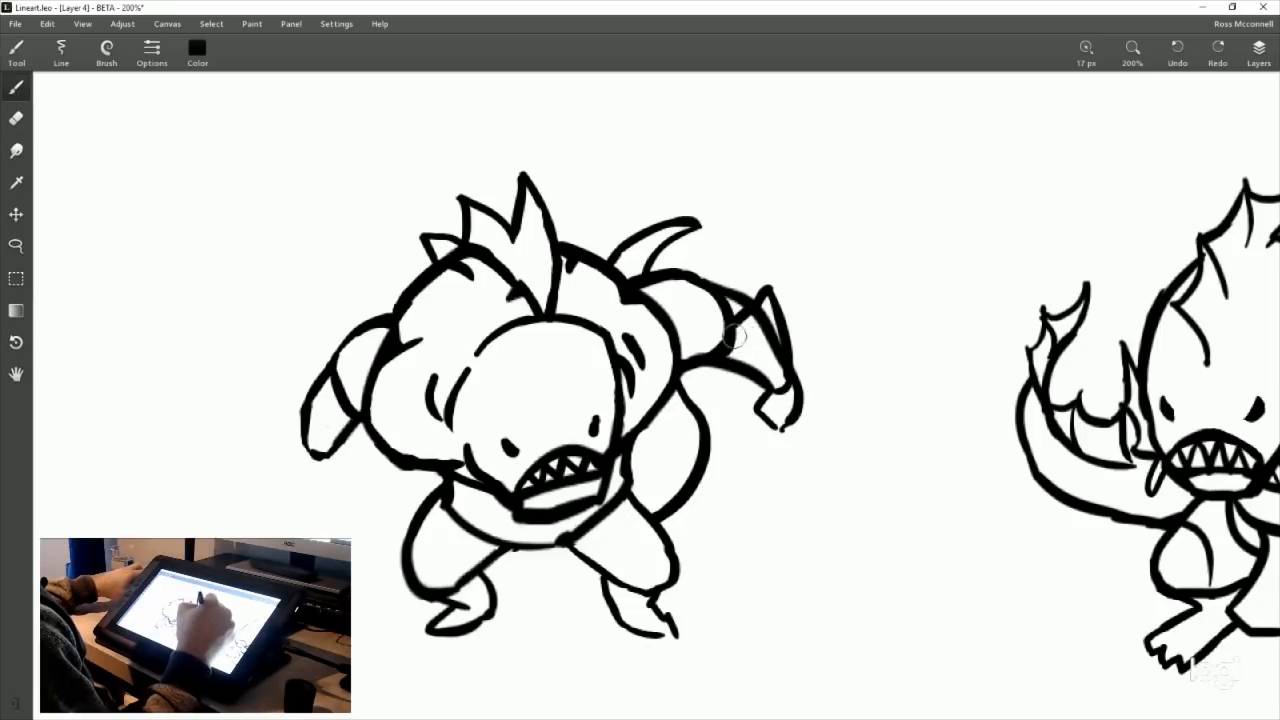
{"action": "left_click_drag", "start_coordinate": [735, 345], "coordinate": [766, 293]}
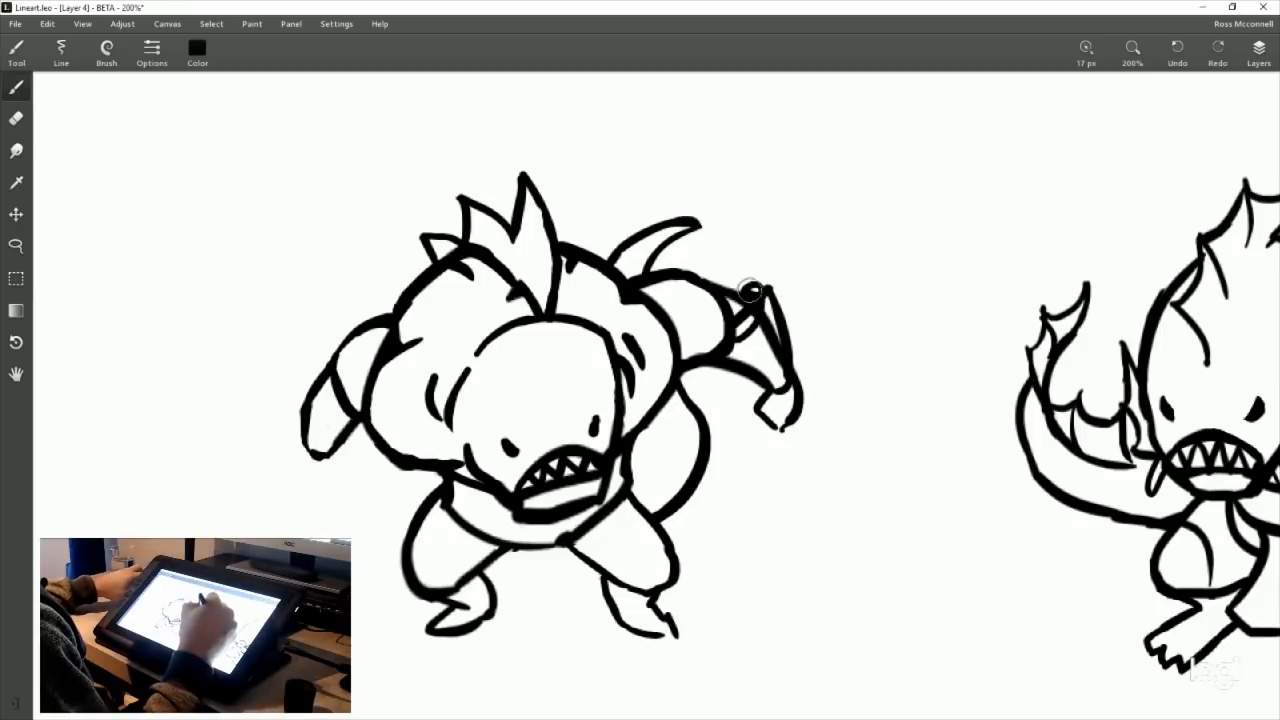
{"action": "mouse_move", "coordinate": [738, 338]}
{"action": "left_mouse_down"}
{"action": "mouse_move", "coordinate": [760, 290]}
{"action": "mouse_move", "coordinate": [772, 318]}
{"action": "mouse_move", "coordinate": [760, 342]}
{"action": "mouse_move", "coordinate": [774, 344]}
{"action": "left_mouse_up"}
{"action": "key", "text": "e"}
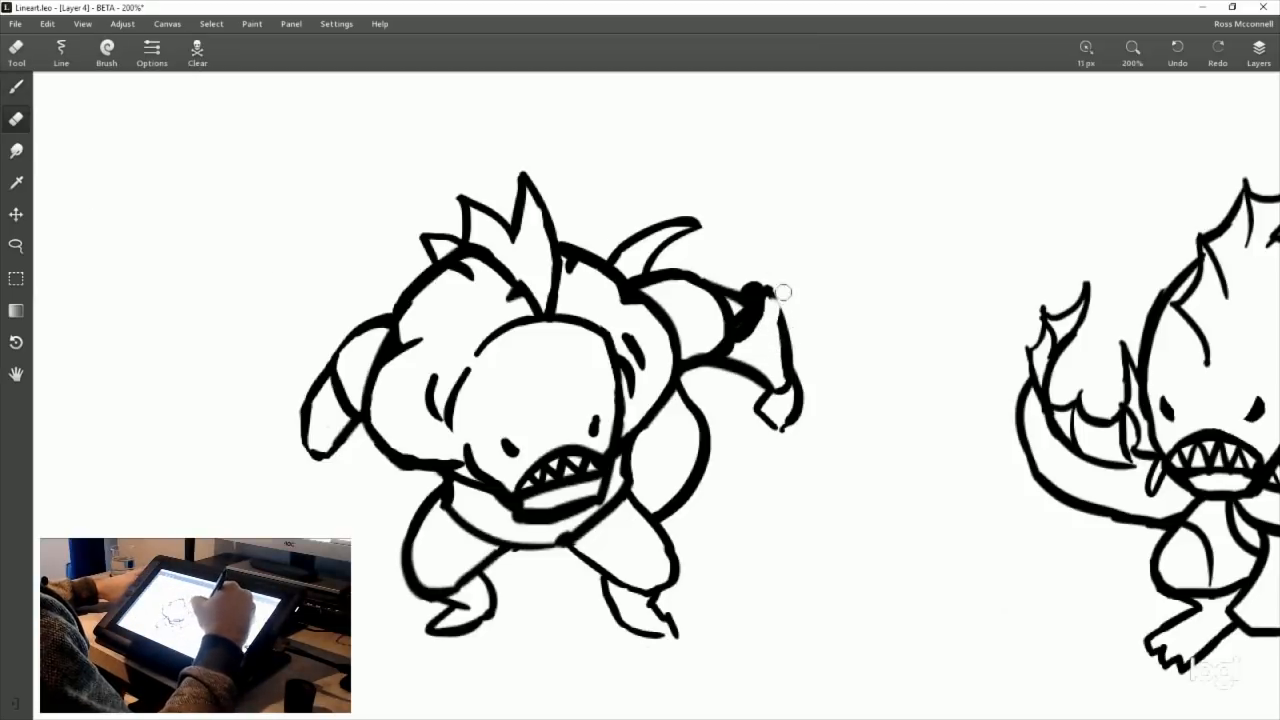
{"action": "left_click", "coordinate": [28, 89]}
{"action": "mouse_move", "coordinate": [752, 282]}
{"action": "left_mouse_down"}
{"action": "mouse_move", "coordinate": [799, 370]}
{"action": "mouse_move", "coordinate": [749, 326]}
{"action": "mouse_move", "coordinate": [722, 358]}
{"action": "left_mouse_up"}
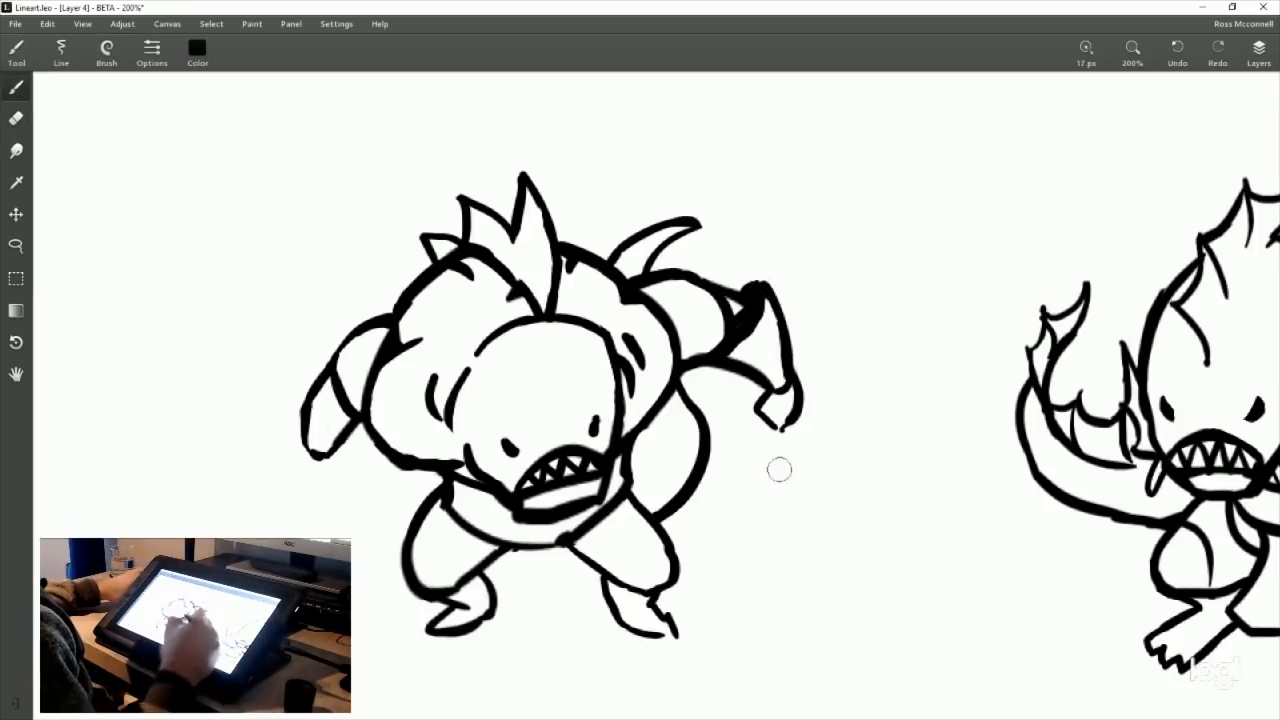
Step: Draw a small blocky fist at the end of the creature's left forearm, and try a weapon shaft below it
{"action": "left_click_drag", "start_coordinate": [835, 440], "coordinate": [867, 352]}
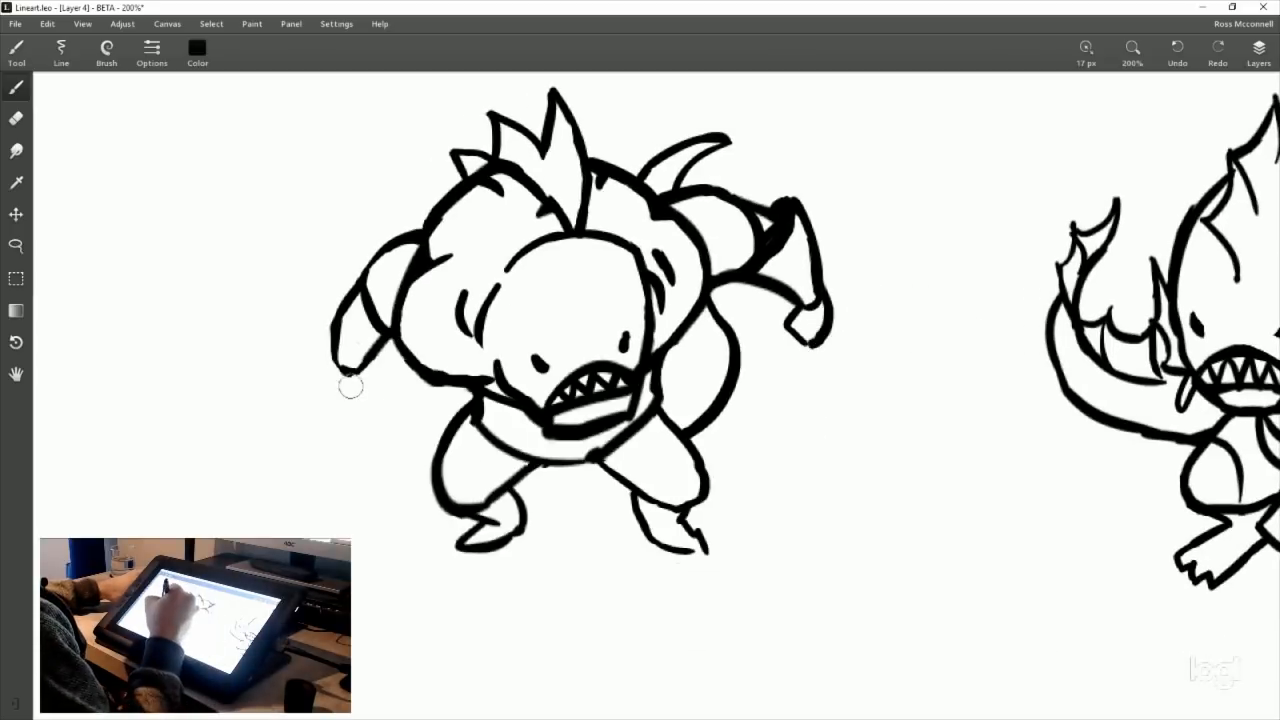
{"action": "mouse_move", "coordinate": [344, 377]}
{"action": "left_mouse_down"}
{"action": "mouse_move", "coordinate": [385, 389]}
{"action": "mouse_move", "coordinate": [373, 400]}
{"action": "mouse_move", "coordinate": [385, 391]}
{"action": "mouse_move", "coordinate": [372, 361]}
{"action": "mouse_move", "coordinate": [378, 398]}
{"action": "left_mouse_up"}
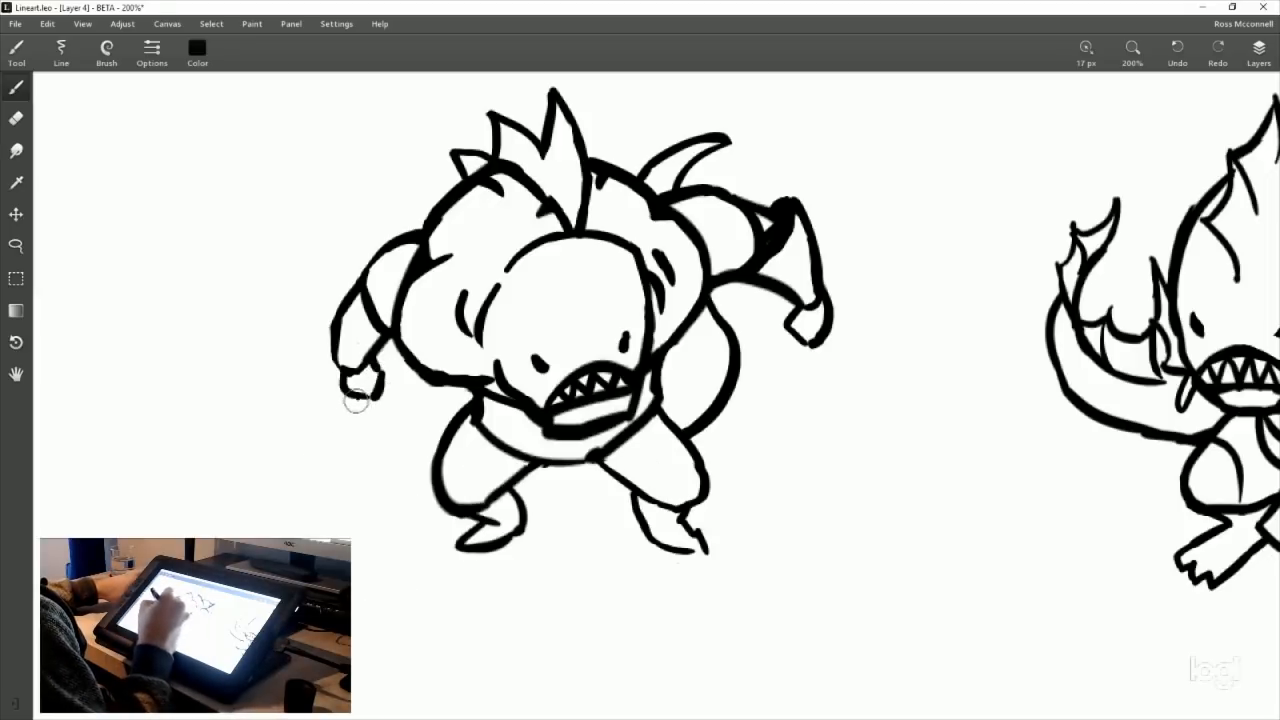
{"action": "left_click_drag", "start_coordinate": [358, 394], "coordinate": [306, 505]}
{"action": "key", "text": "ctrl+z"}
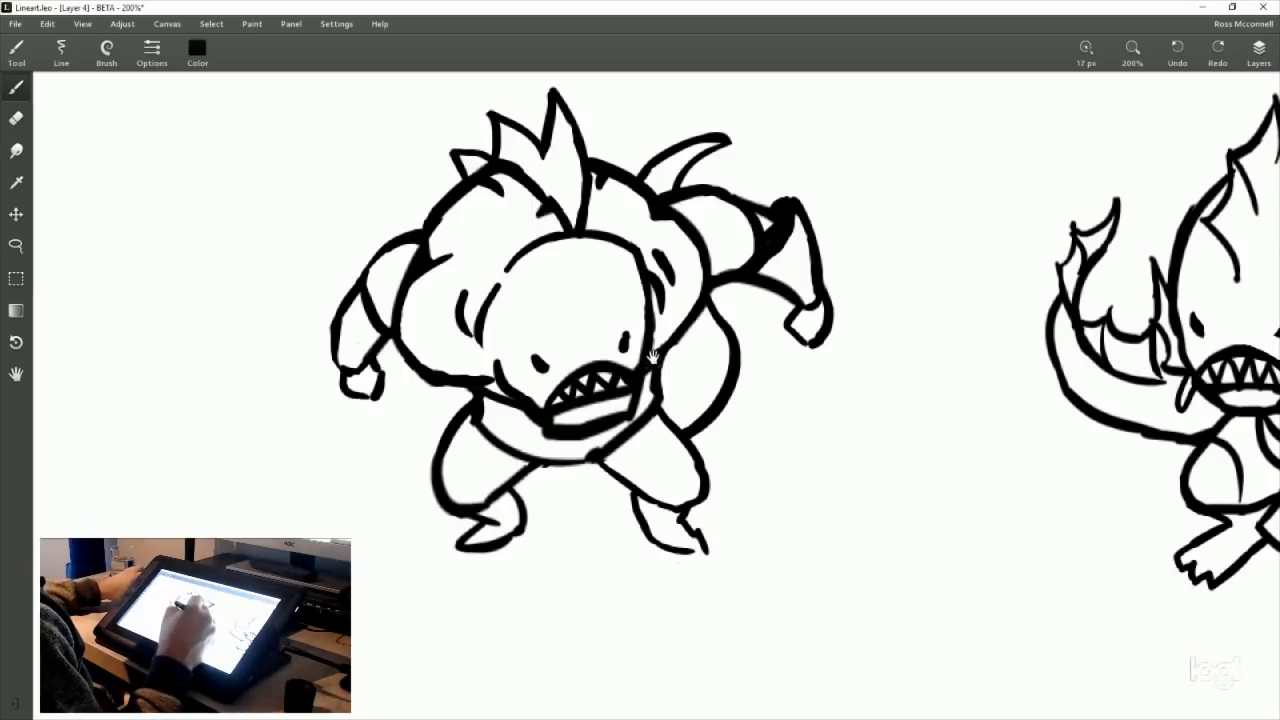
Step: Draw a diagonal trident with its shaft emerging behind the crest and below the left fist, ending in curved prongs
{"action": "left_click_drag", "start_coordinate": [653, 355], "coordinate": [700, 450]}
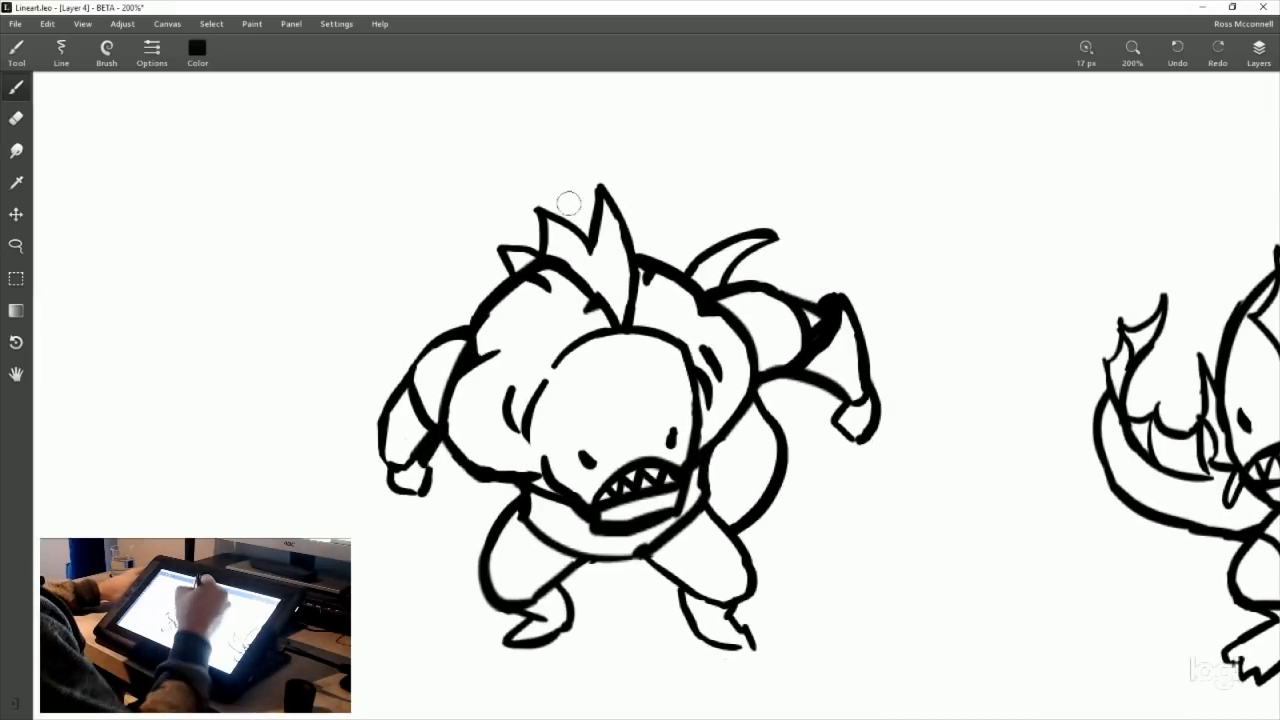
{"action": "left_click_drag", "start_coordinate": [572, 222], "coordinate": [627, 131]}
{"action": "left_click_drag", "start_coordinate": [402, 492], "coordinate": [352, 590]}
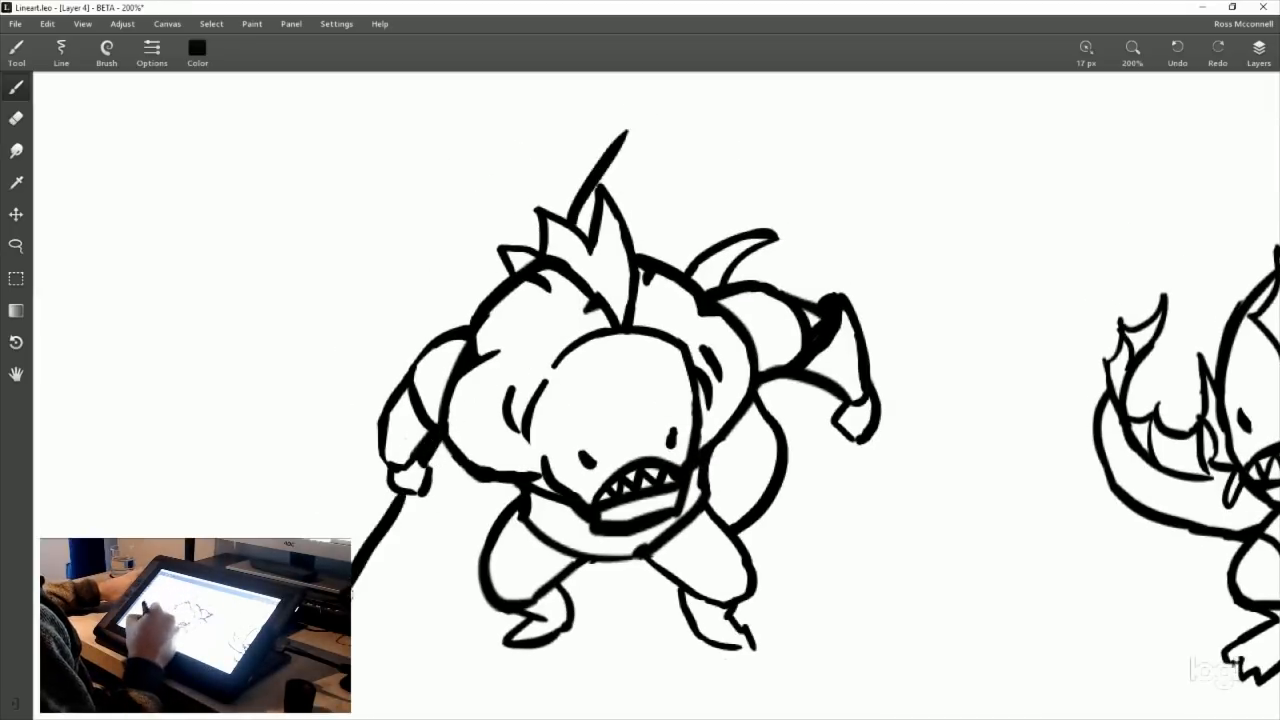
{"action": "mouse_move", "coordinate": [376, 520]}
{"action": "left_mouse_down"}
{"action": "mouse_move", "coordinate": [336, 558]}
{"action": "mouse_move", "coordinate": [400, 574]}
{"action": "mouse_move", "coordinate": [362, 628]}
{"action": "left_mouse_up"}
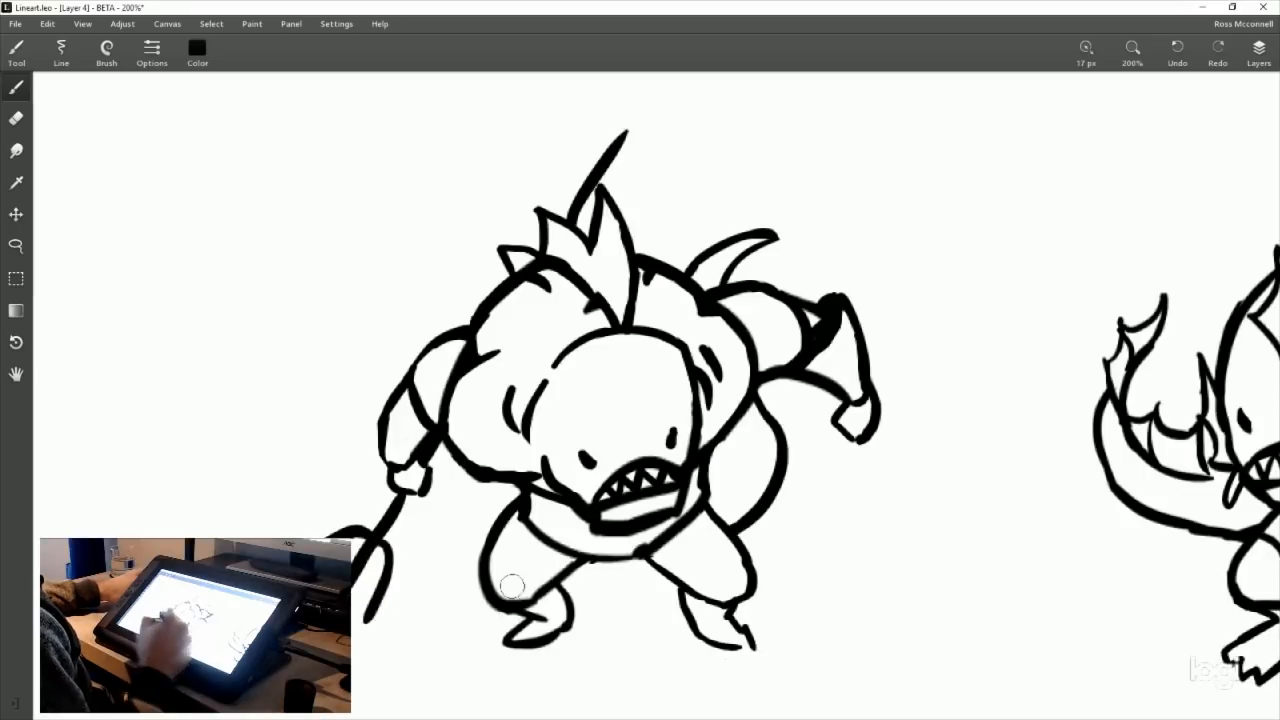
{"action": "left_click_drag", "start_coordinate": [826, 518], "coordinate": [874, 459]}
{"action": "mouse_move", "coordinate": [724, 539]}
{"action": "left_mouse_down"}
{"action": "mouse_move", "coordinate": [644, 617]}
{"action": "mouse_move", "coordinate": [659, 568]}
{"action": "left_mouse_up"}
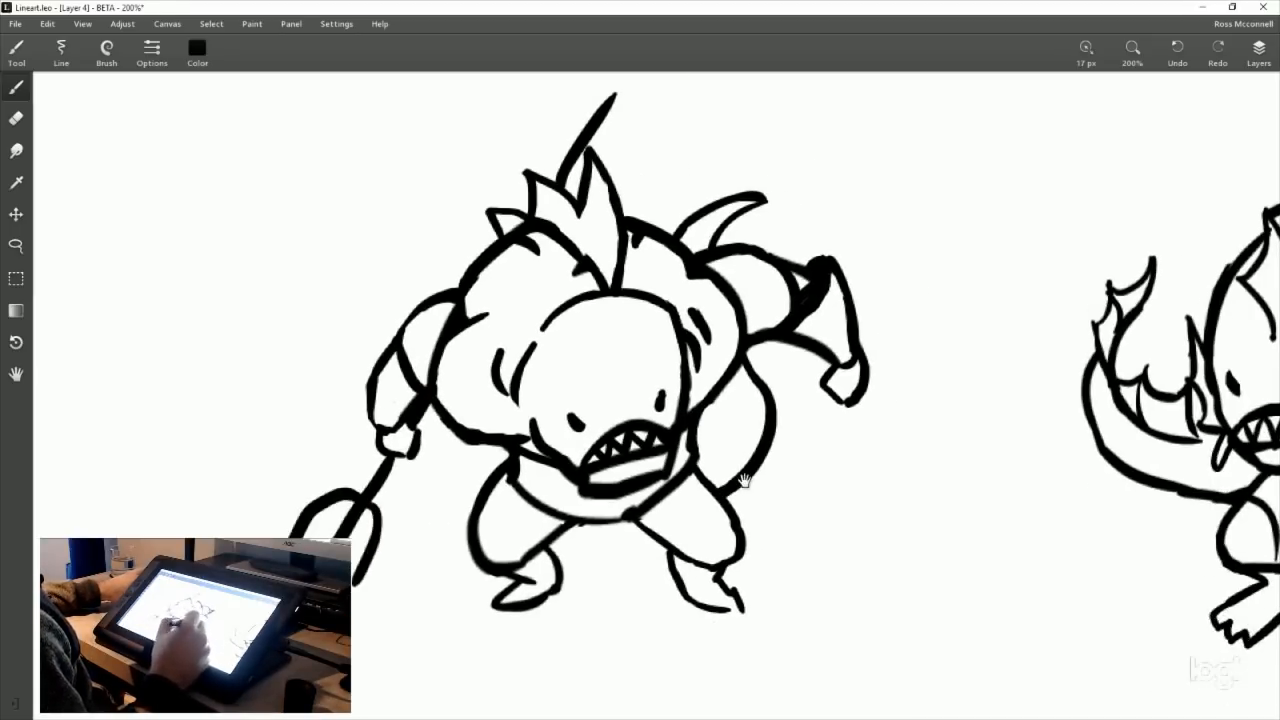
Step: Undo the strokes of the diagonal trident, removing its prongs and shaft from the creature drawing
{"action": "left_click_drag", "start_coordinate": [745, 483], "coordinate": [814, 485]}
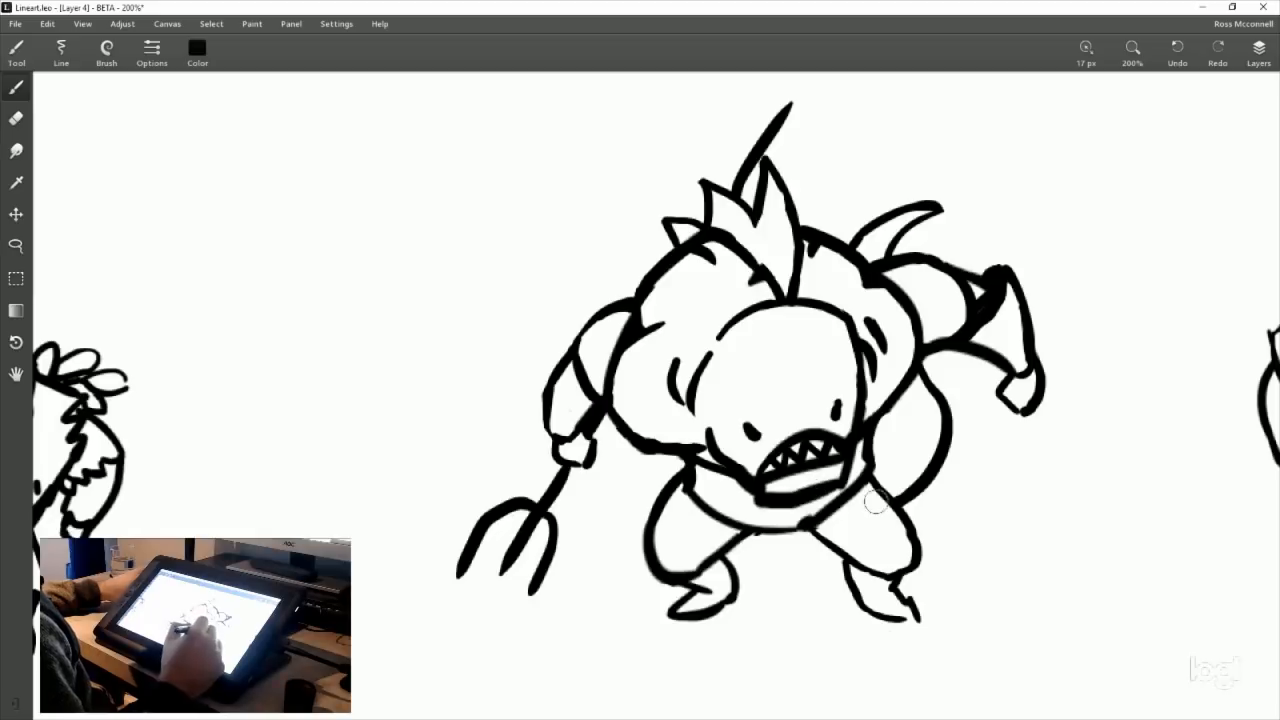
{"action": "key", "text": "ctrl+z"}
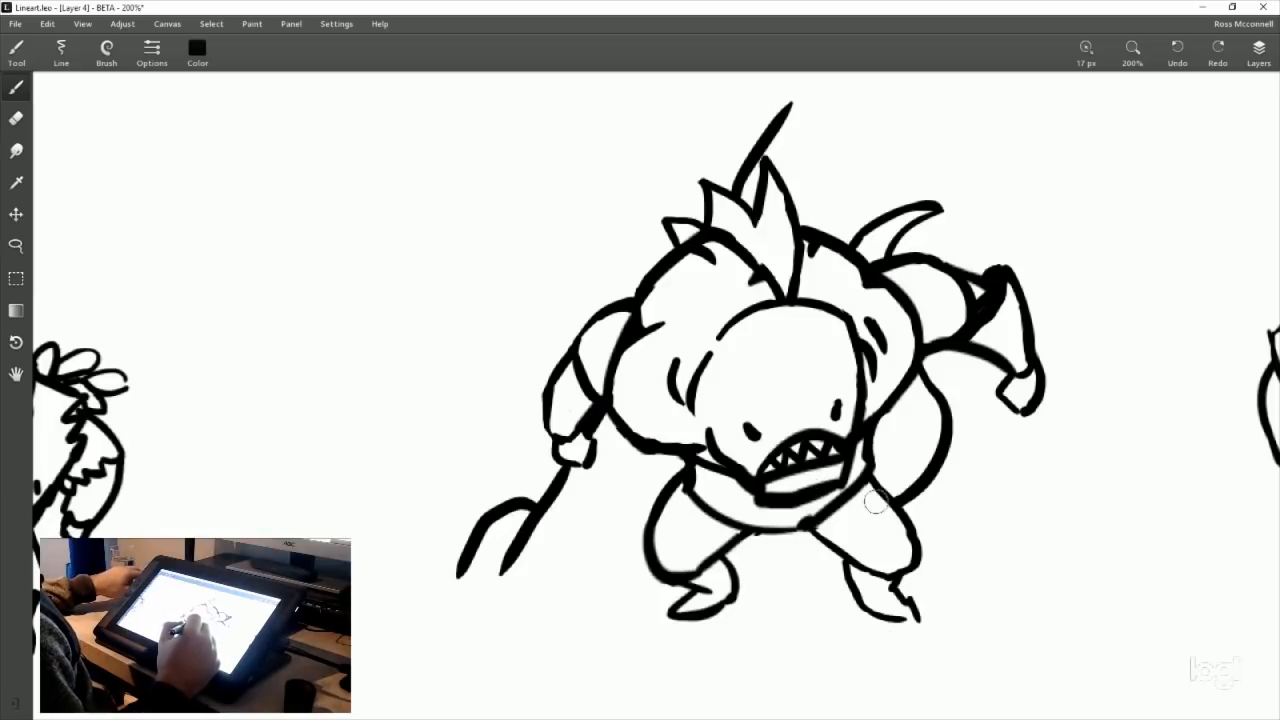
{"action": "key", "text": "ctrl+z"}
{"action": "key", "text": "ctrl+z"}
{"action": "key", "text": "ctrl+z"}
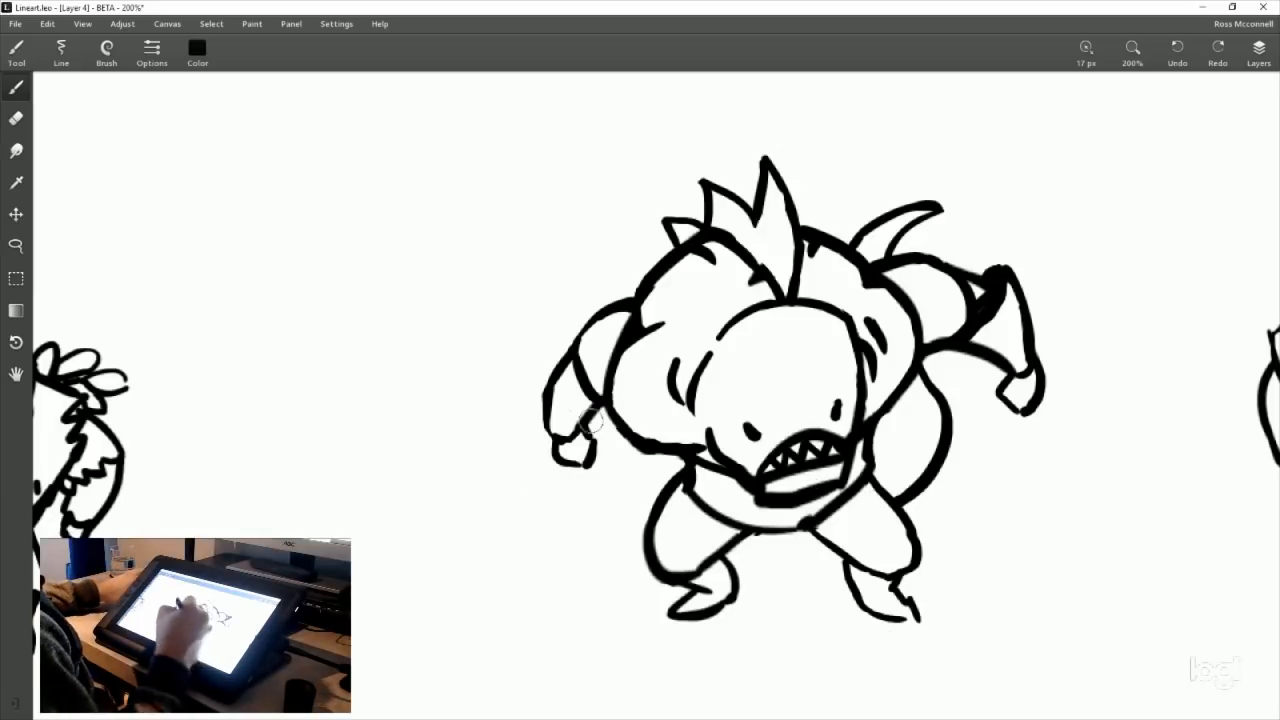
Step: Retouch the inner edge of the creature's left forearm, thin its outer line with the Eraser, and touch up the fist
{"action": "left_click_drag", "start_coordinate": [585, 416], "coordinate": [570, 438]}
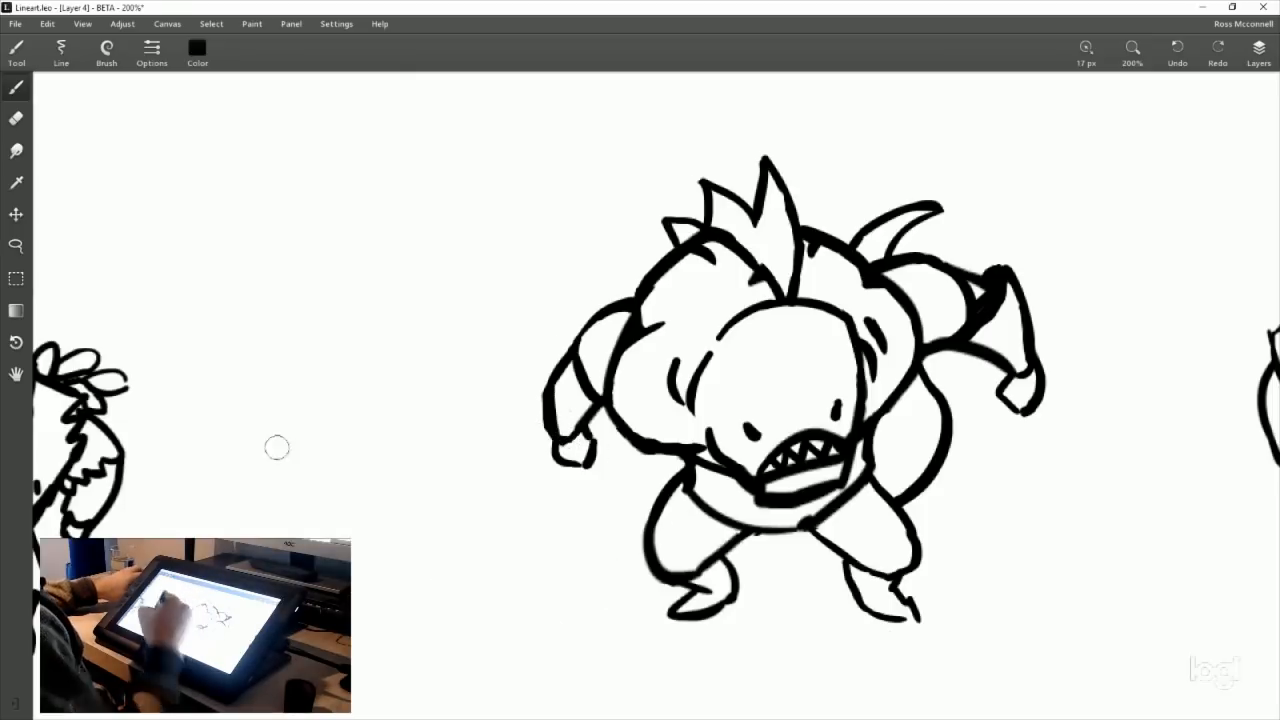
{"action": "left_click", "coordinate": [17, 118]}
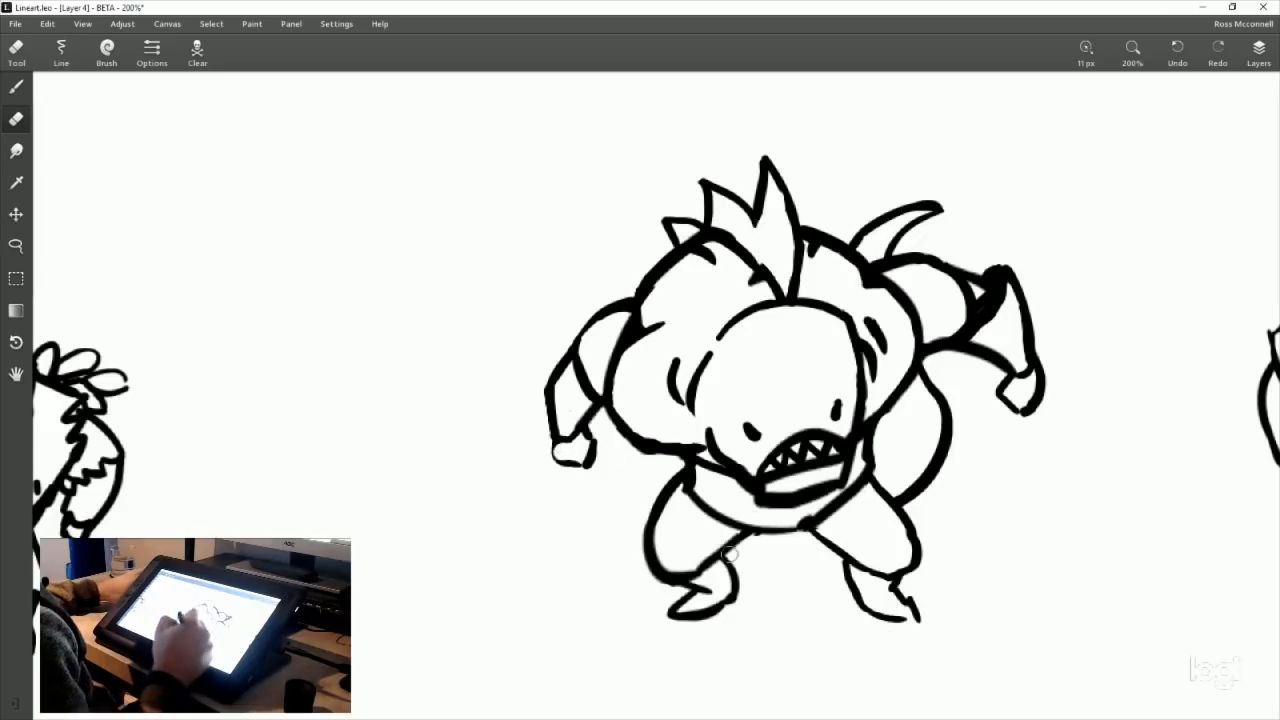
{"action": "left_click", "coordinate": [16, 86]}
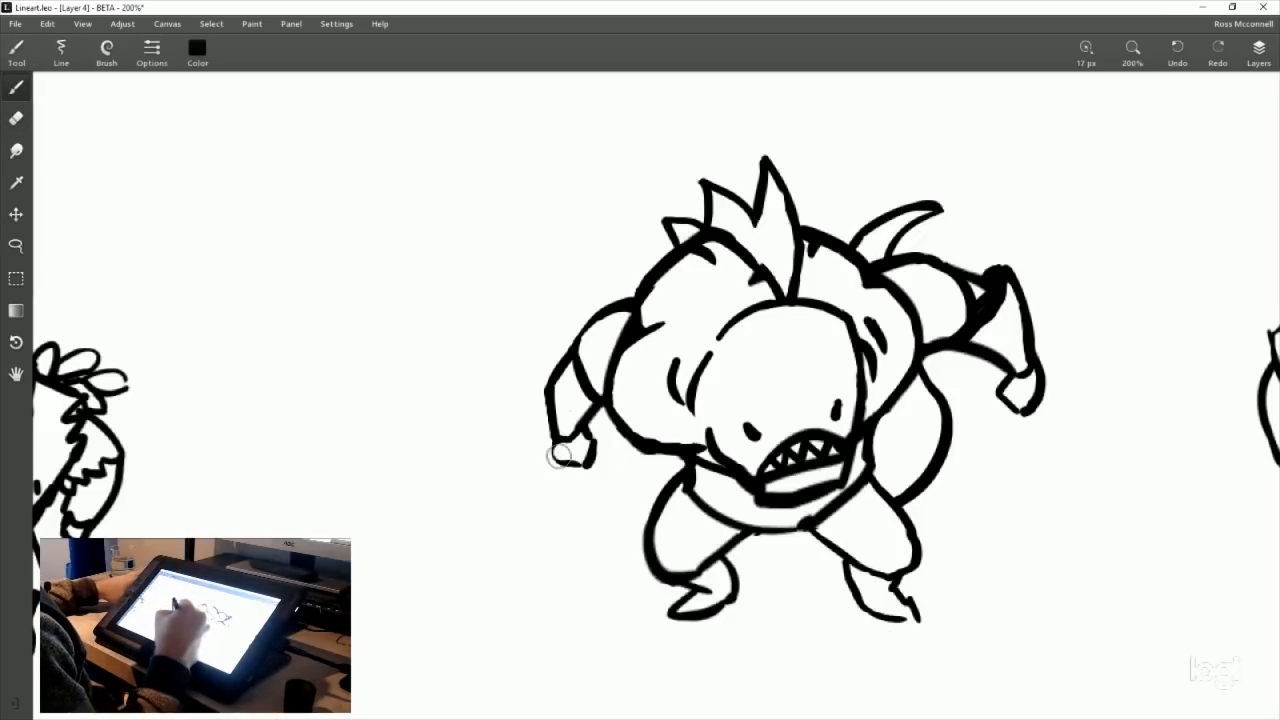
{"action": "left_click_drag", "start_coordinate": [559, 456], "coordinate": [557, 447]}
Step: Examine the other characters and the painted reference on the sheet, comparing them with the crested creature
{"action": "left_click_drag", "start_coordinate": [956, 279], "coordinate": [959, 287]}
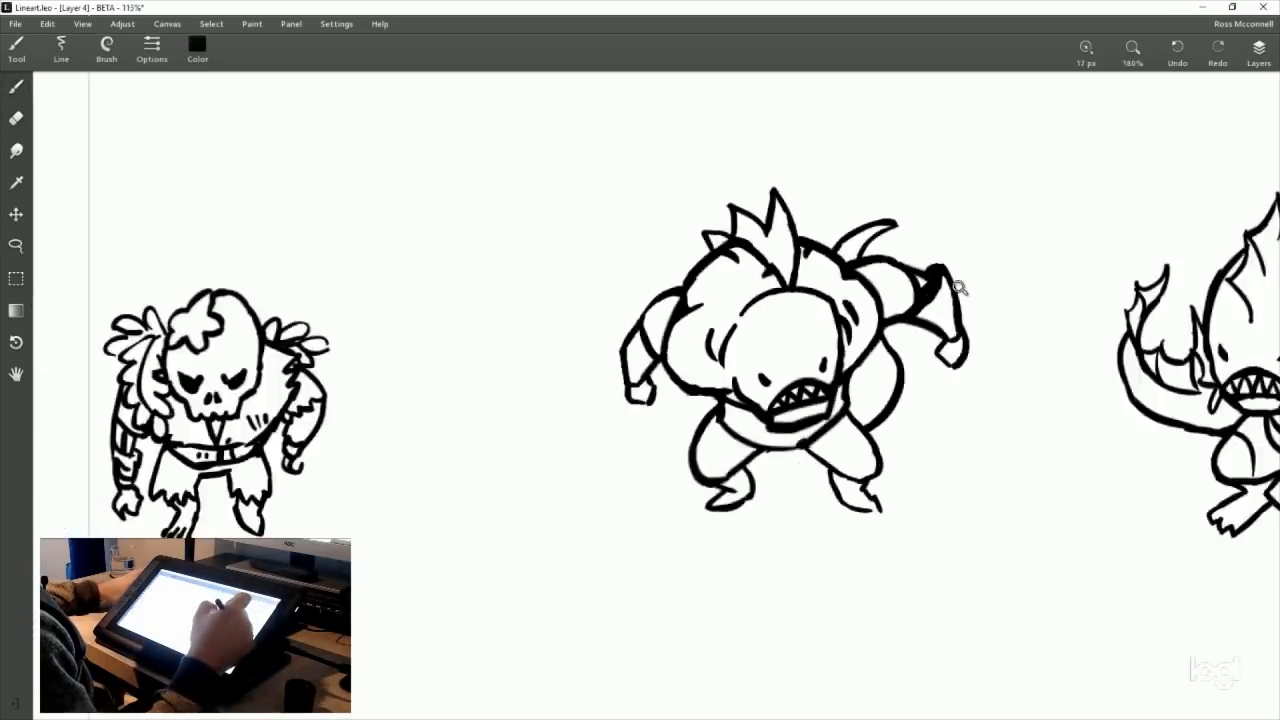
{"action": "left_click", "coordinate": [786, 183]}
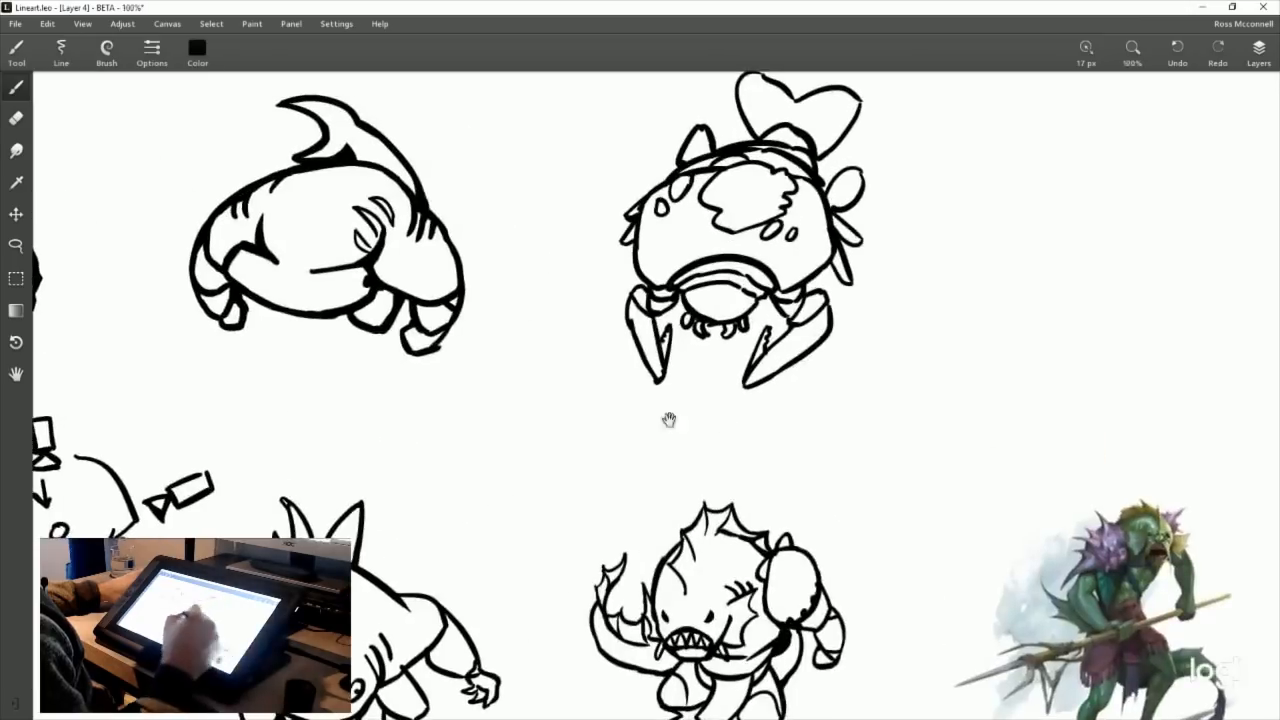
{"action": "left_click_drag", "start_coordinate": [669, 420], "coordinate": [864, 400]}
{"action": "left_click_drag", "start_coordinate": [575, 187], "coordinate": [625, 280]}
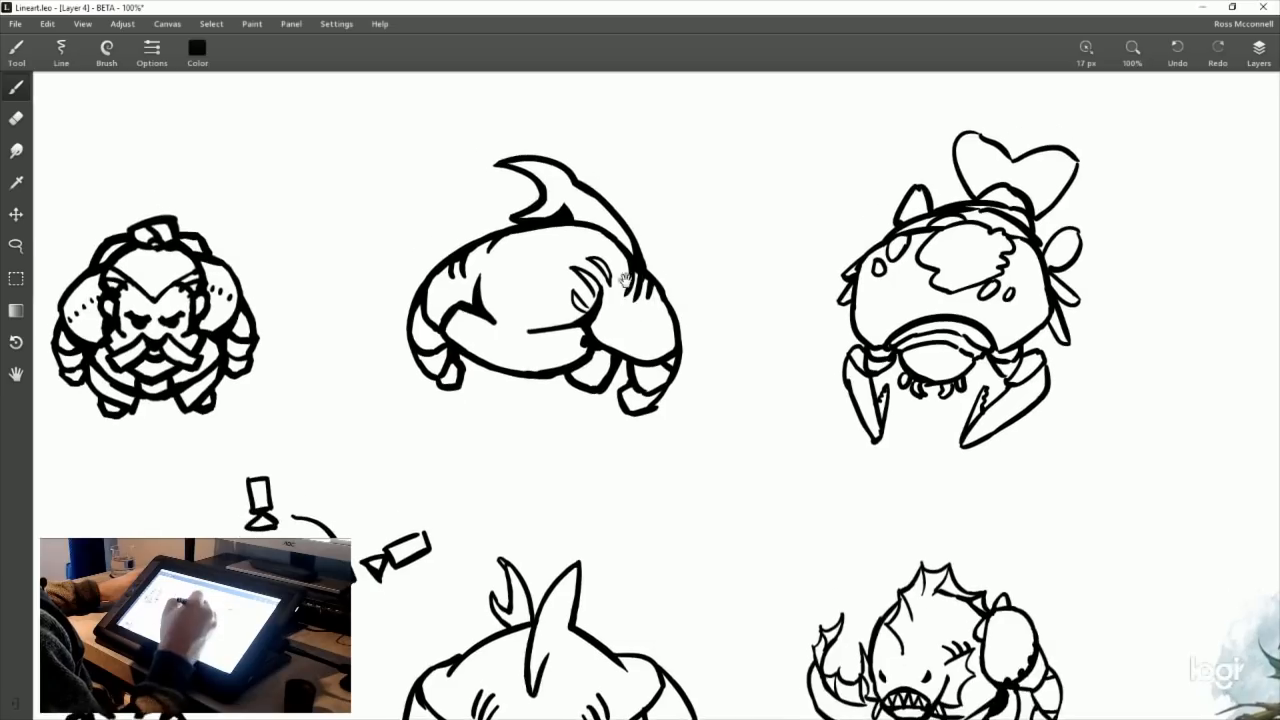
{"action": "left_click_drag", "start_coordinate": [774, 485], "coordinate": [771, 154]}
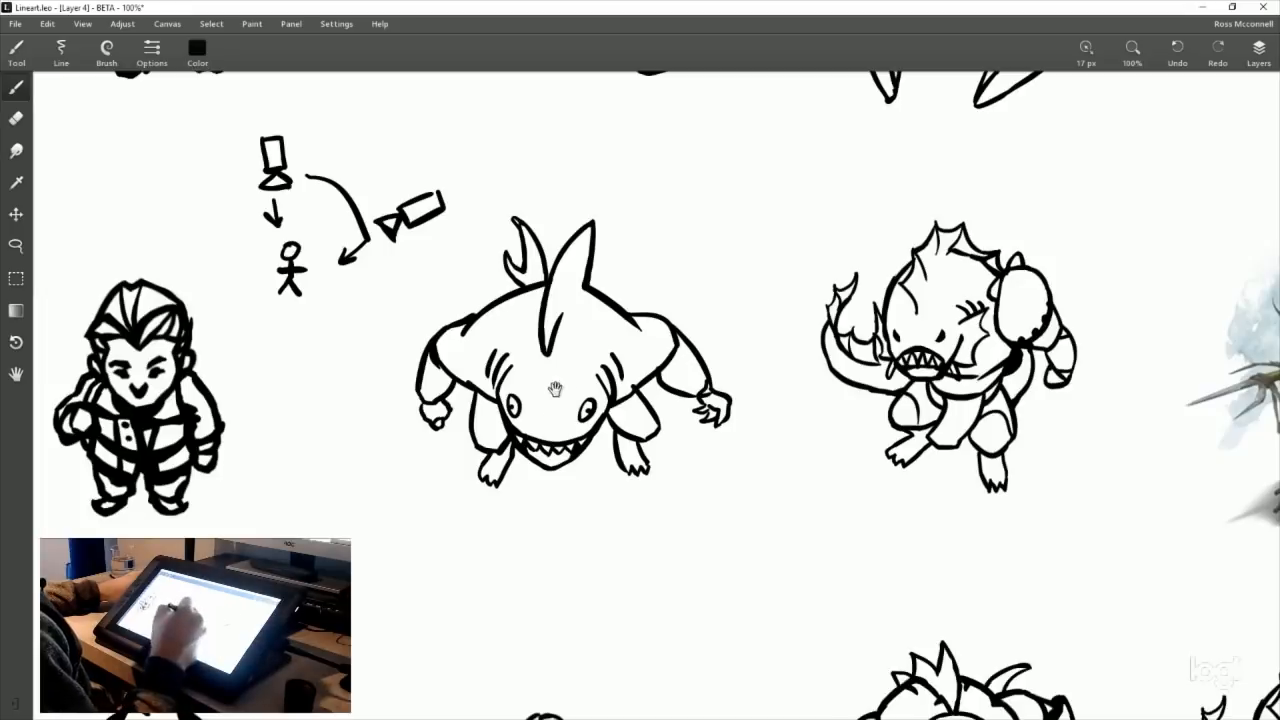
{"action": "left_click_drag", "start_coordinate": [960, 563], "coordinate": [884, 292]}
{"action": "left_click_drag", "start_coordinate": [924, 157], "coordinate": [817, 292]}
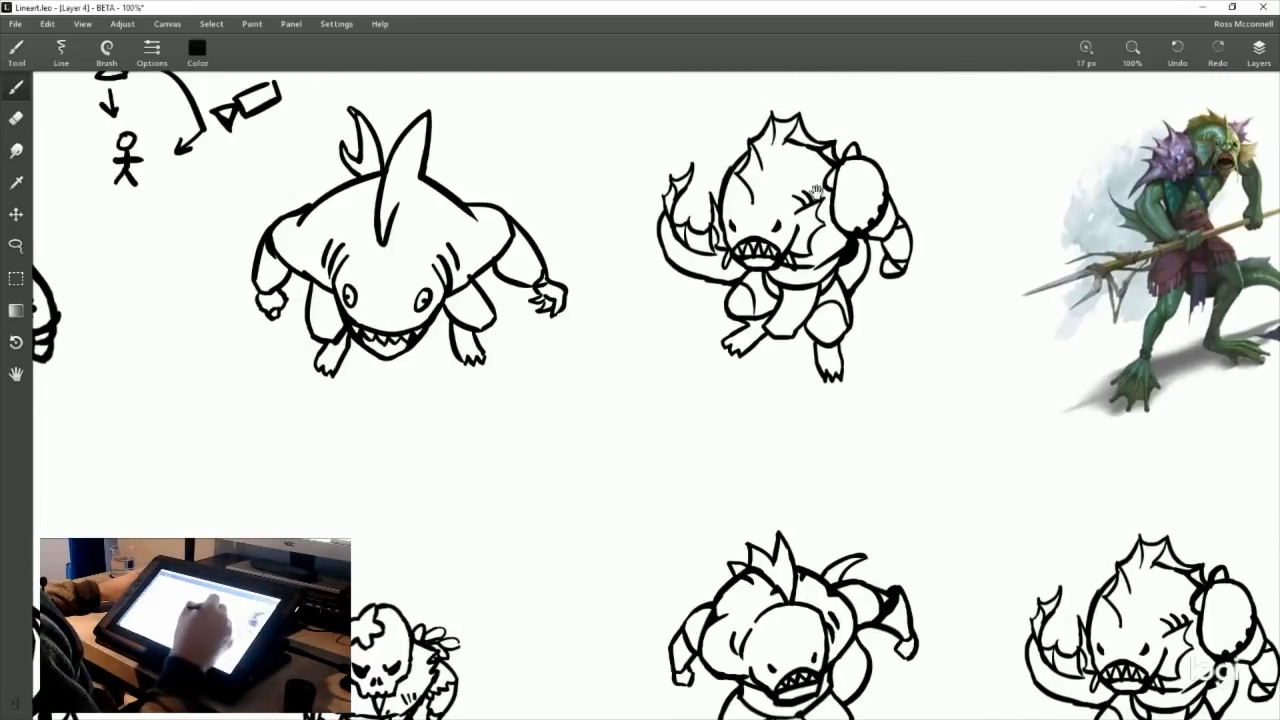
{"action": "left_click_drag", "start_coordinate": [836, 524], "coordinate": [871, 294]}
{"action": "left_click_drag", "start_coordinate": [932, 429], "coordinate": [936, 386]}
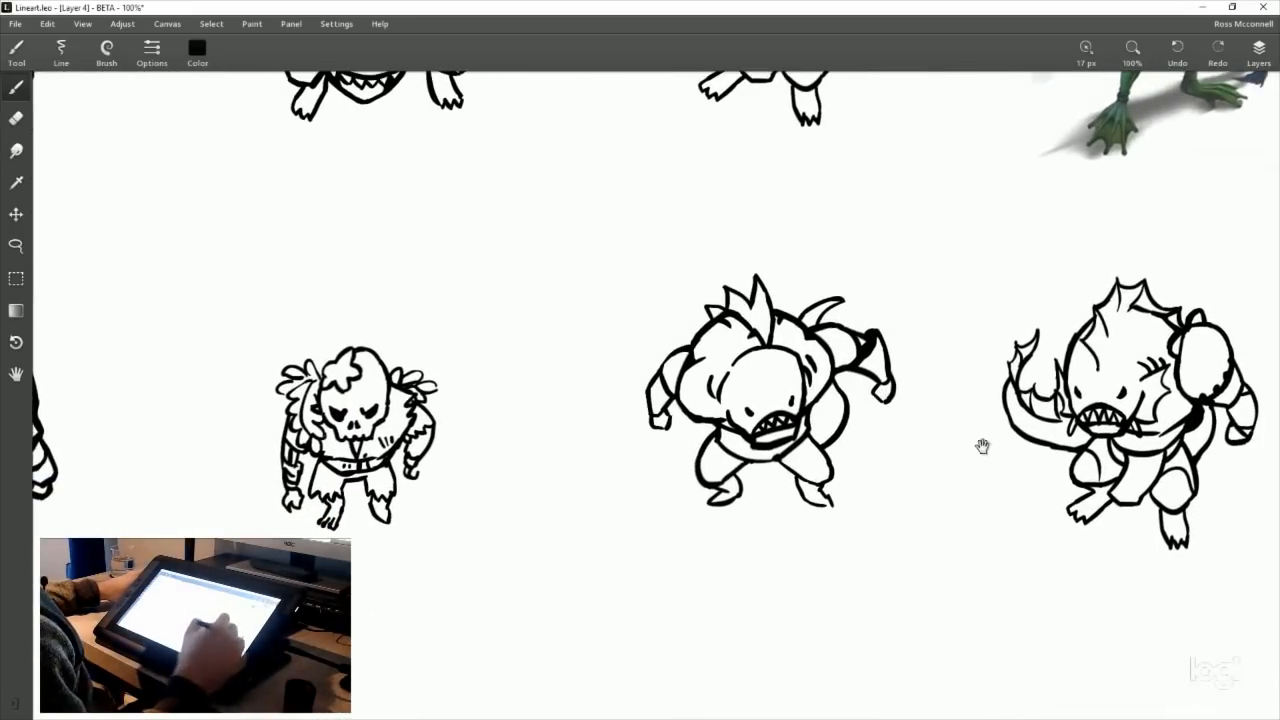
{"action": "left_click_drag", "start_coordinate": [998, 345], "coordinate": [926, 345]}
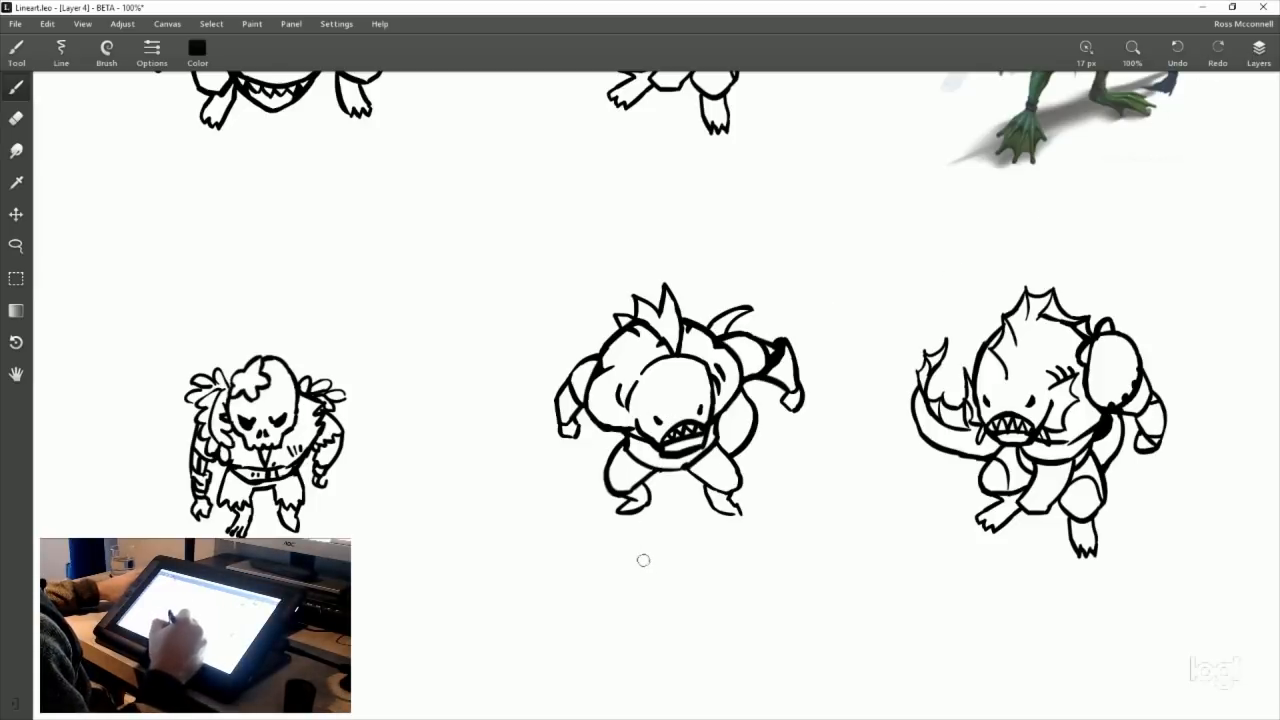
{"action": "left_click_drag", "start_coordinate": [761, 442], "coordinate": [797, 414]}
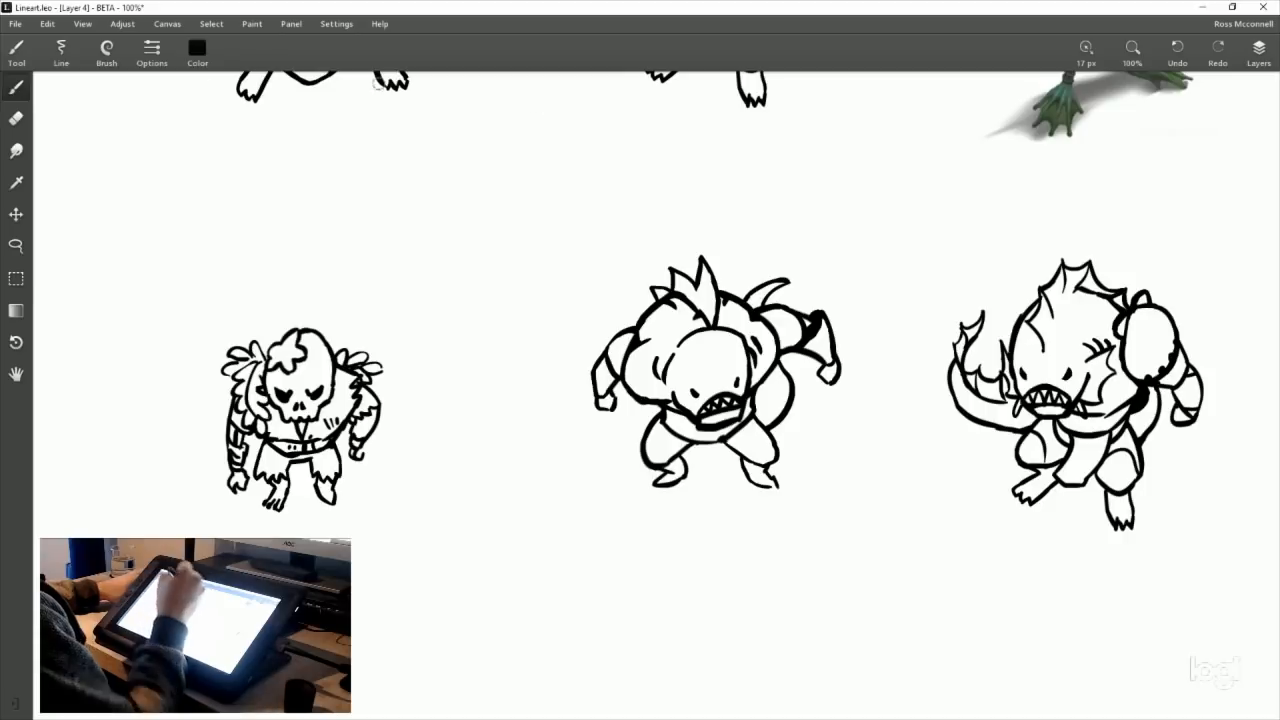
Step: Erase the gill marks on both sides of the creature's head and the loose line at the head's left edge
{"action": "left_click", "coordinate": [1151, 47]}
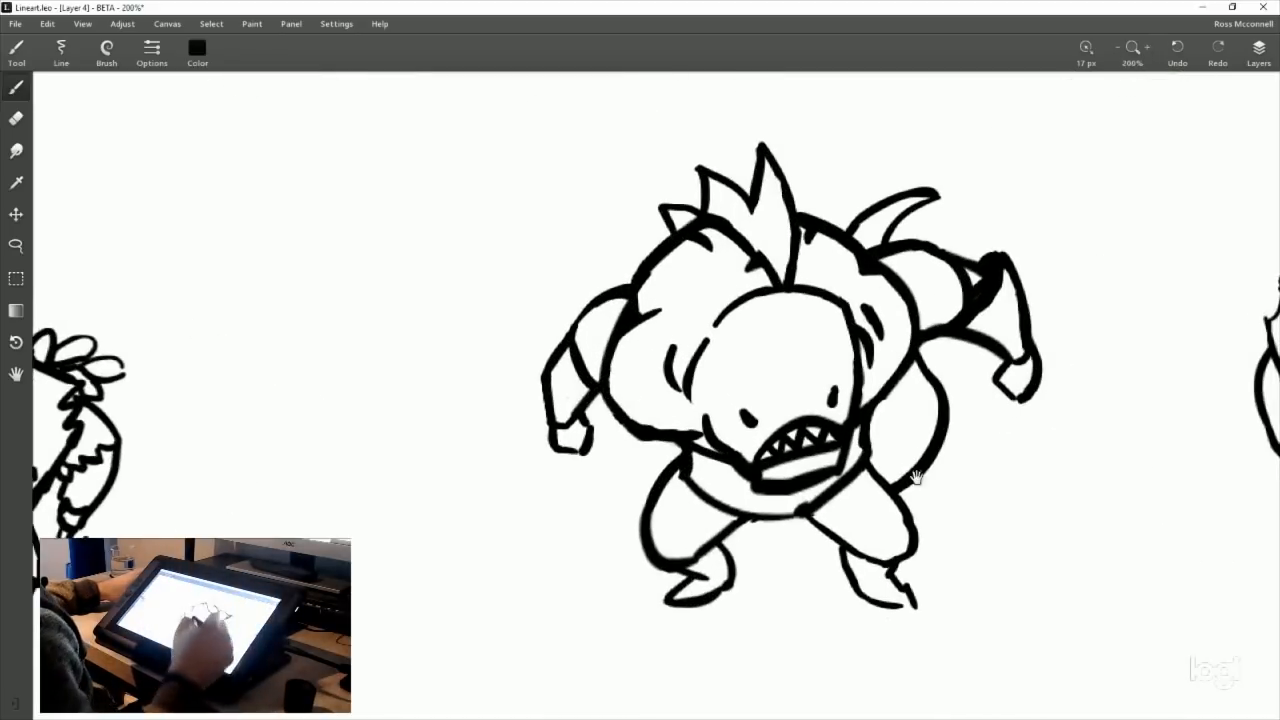
{"action": "left_click_drag", "start_coordinate": [936, 460], "coordinate": [710, 385]}
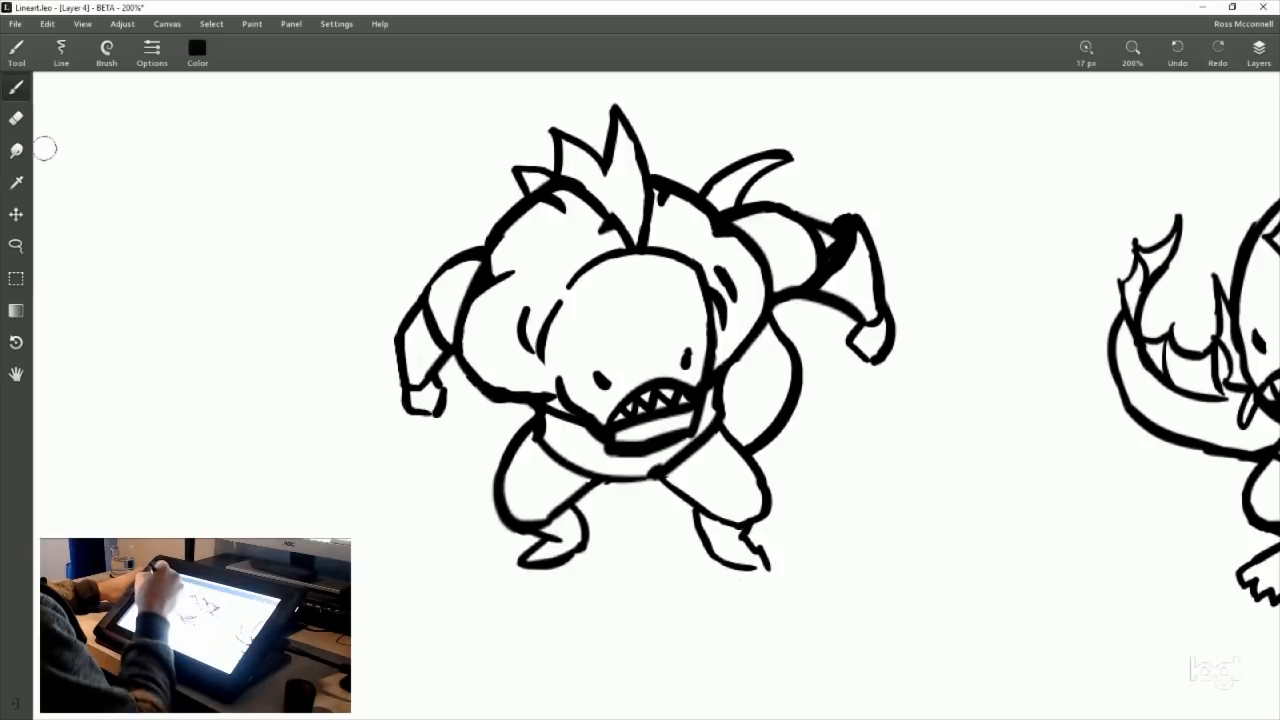
{"action": "left_click", "coordinate": [16, 118]}
{"action": "mouse_move", "coordinate": [543, 271]}
{"action": "left_mouse_down"}
{"action": "mouse_move", "coordinate": [528, 368]}
{"action": "mouse_move", "coordinate": [523, 309]}
{"action": "mouse_move", "coordinate": [526, 355]}
{"action": "mouse_move", "coordinate": [535, 329]}
{"action": "mouse_move", "coordinate": [655, 288]}
{"action": "mouse_move", "coordinate": [547, 315]}
{"action": "left_mouse_up"}
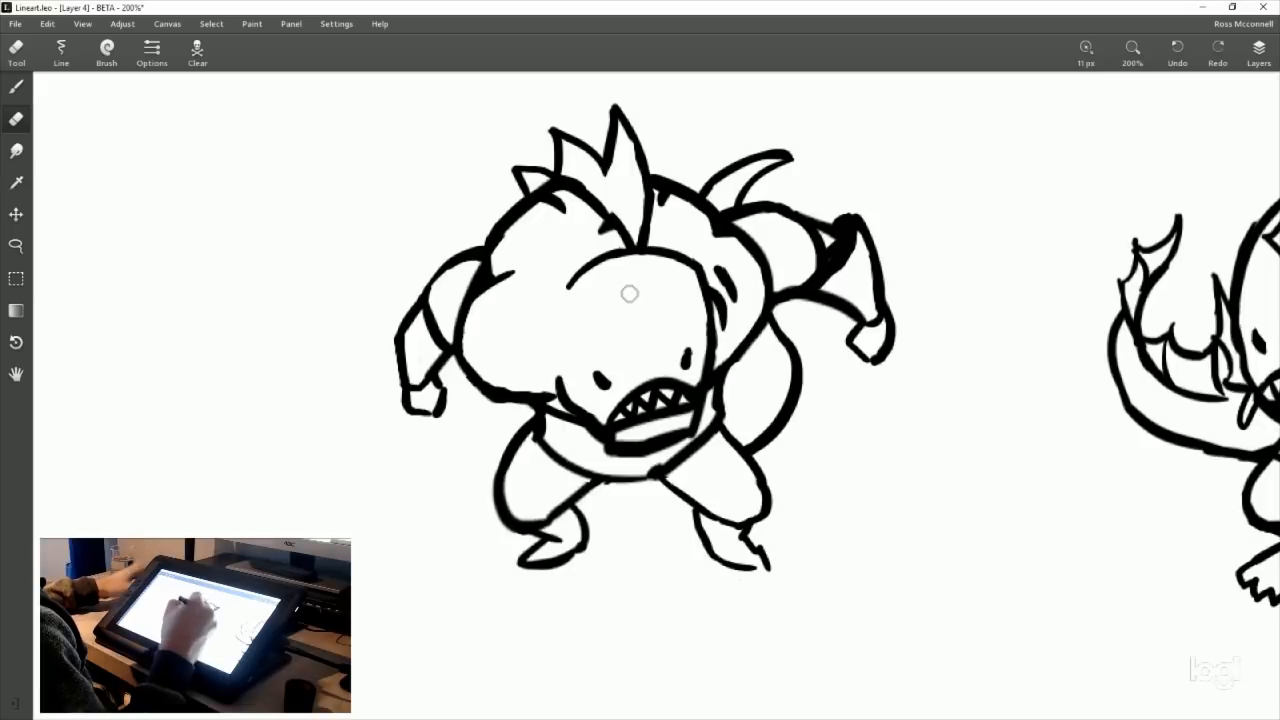
{"action": "left_click_drag", "start_coordinate": [724, 278], "coordinate": [724, 316]}
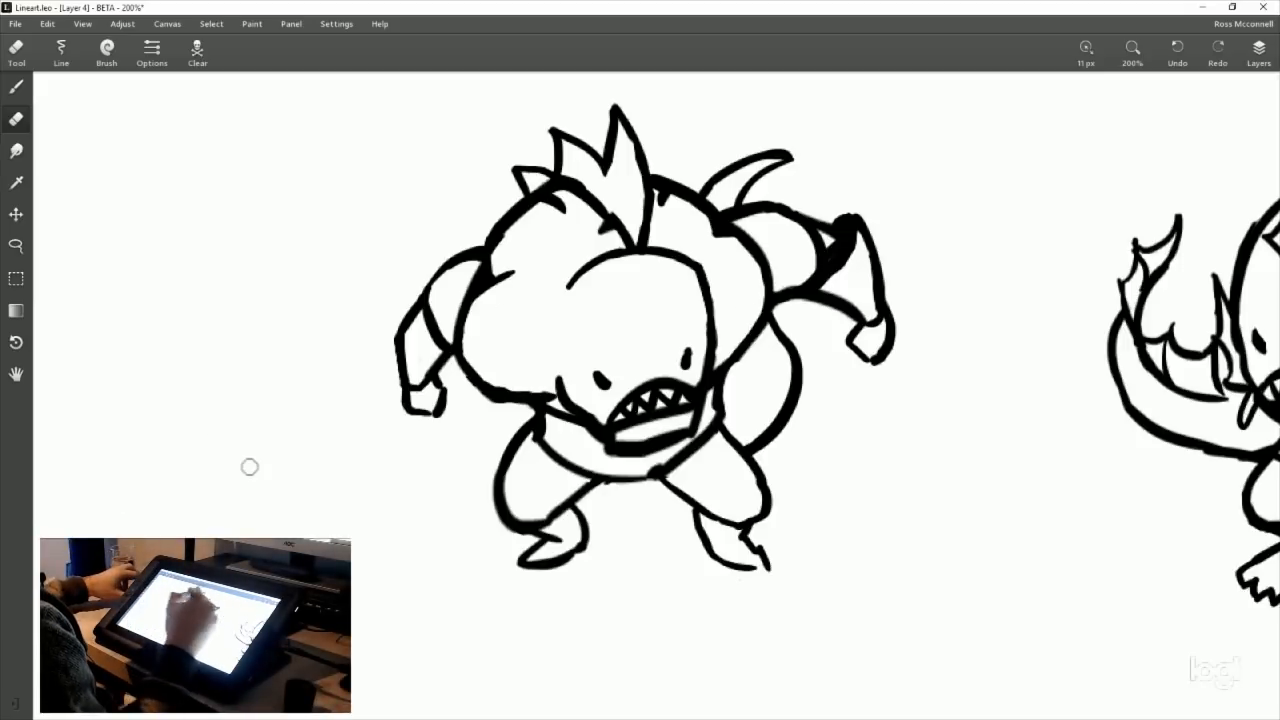
Step: Extend the left side of the head outline downward in black and draw two curved gill lines beside it
{"action": "left_click", "coordinate": [16, 86]}
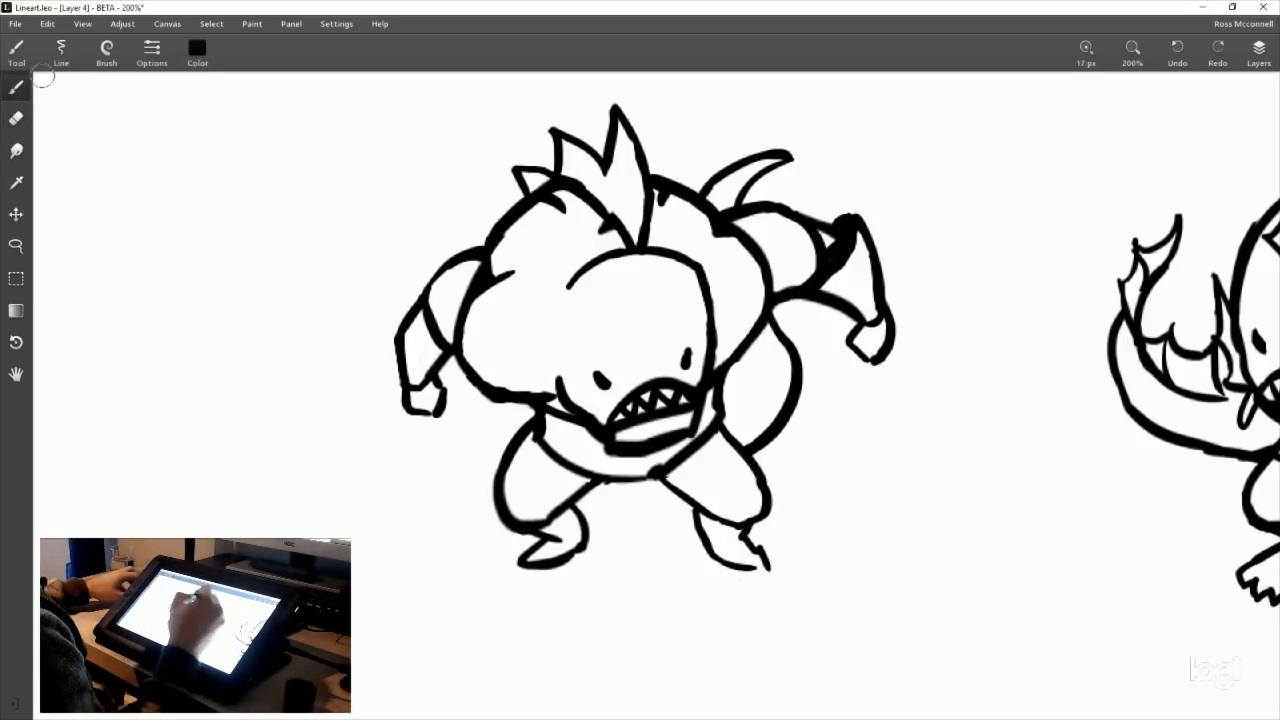
{"action": "left_click_drag", "start_coordinate": [568, 272], "coordinate": [550, 338]}
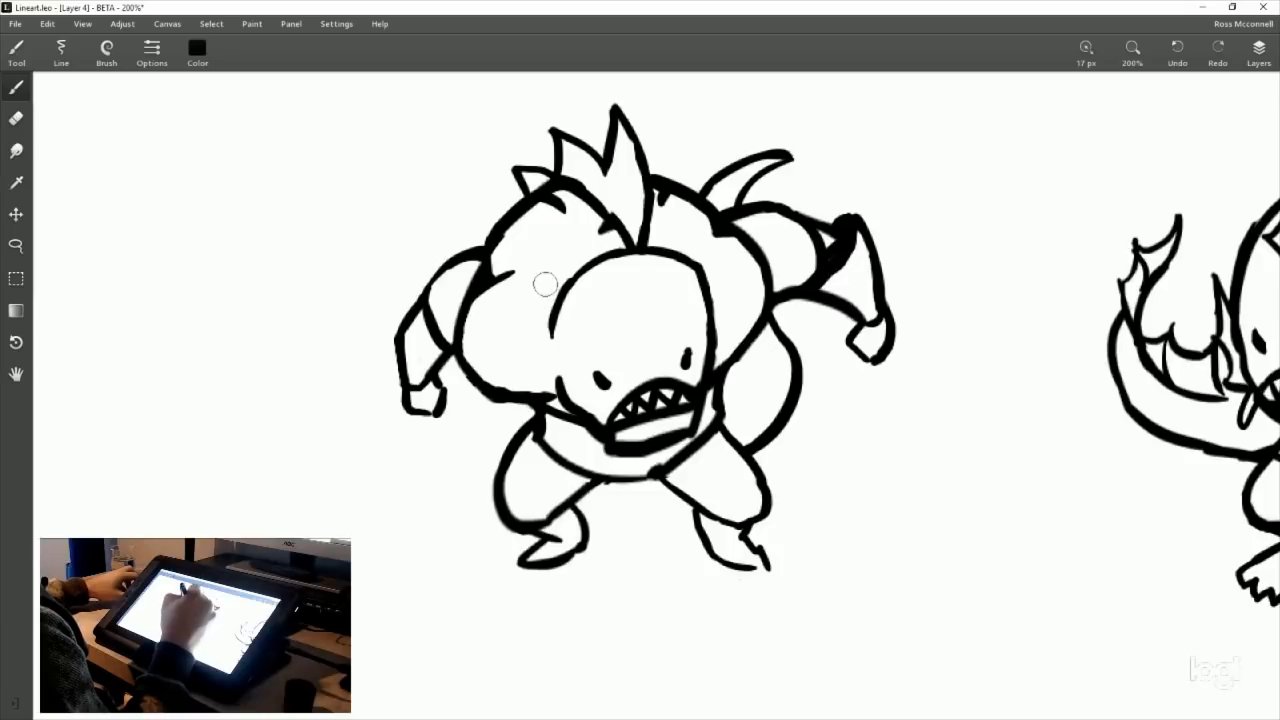
{"action": "left_click_drag", "start_coordinate": [544, 282], "coordinate": [540, 340]}
{"action": "key", "text": "ctrl+z"}
{"action": "left_click_drag", "start_coordinate": [547, 281], "coordinate": [548, 343]}
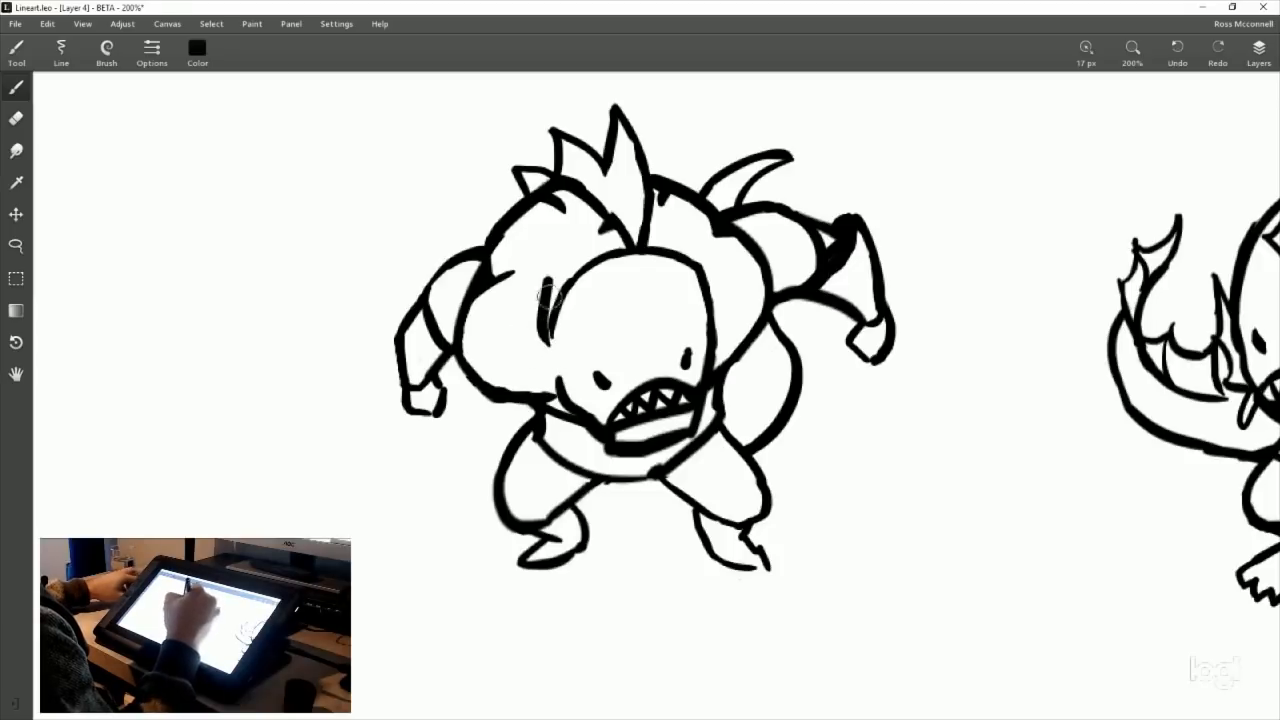
{"action": "mouse_move", "coordinate": [538, 278]}
{"action": "left_mouse_down"}
{"action": "mouse_move", "coordinate": [535, 345]}
{"action": "mouse_move", "coordinate": [523, 350]}
{"action": "left_mouse_up"}
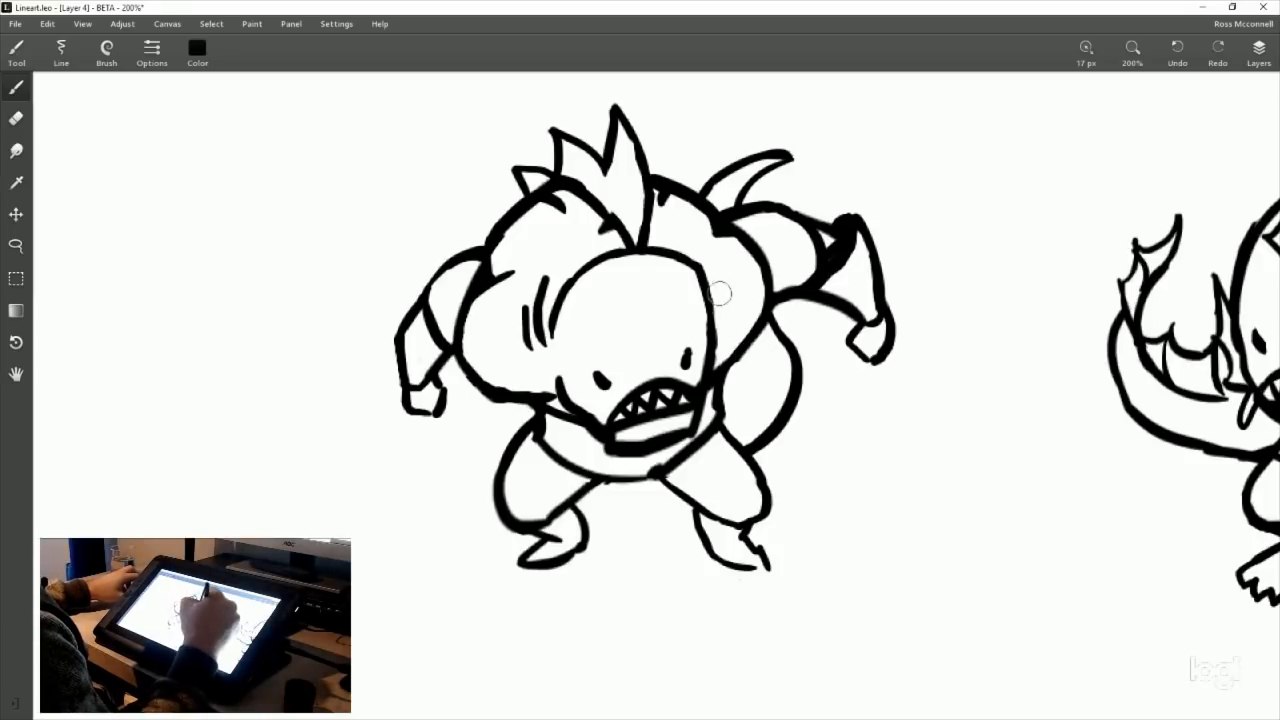
Step: Draw a short gill line right of the creature's head and lengthen the top of the inner left gill line
{"action": "key", "text": "ctrl+z"}
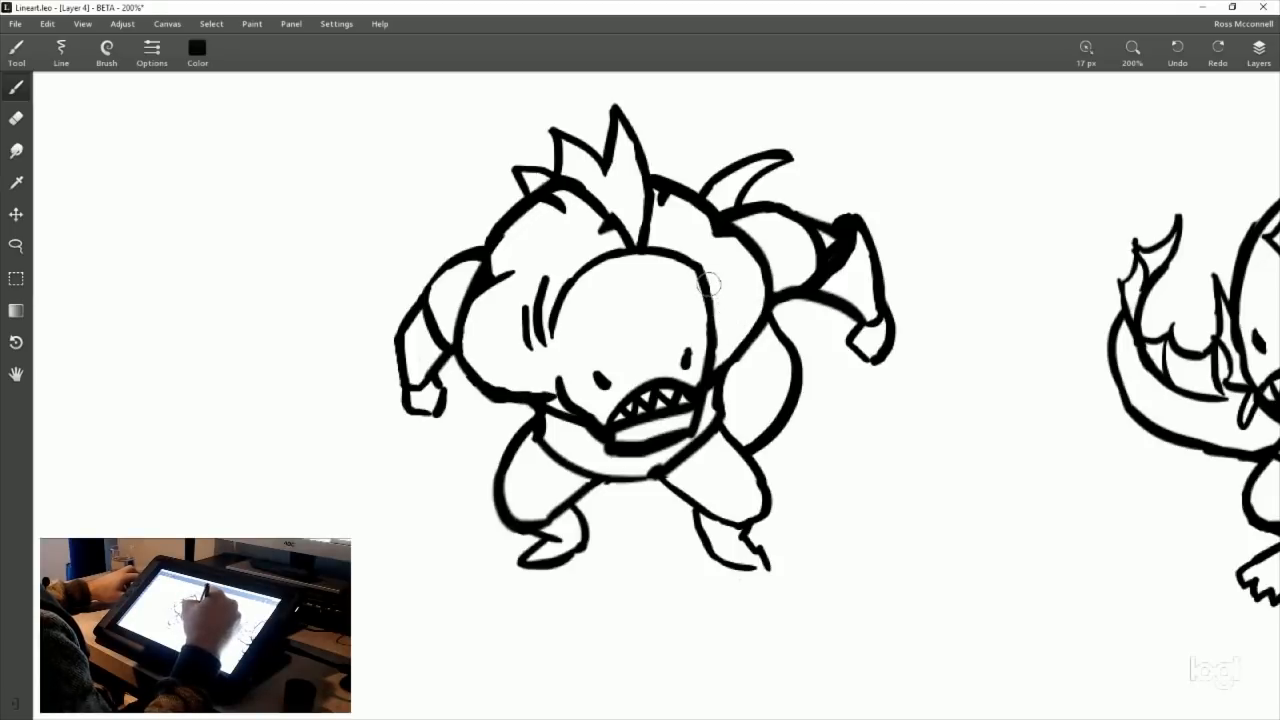
{"action": "left_click_drag", "start_coordinate": [716, 286], "coordinate": [721, 322]}
{"action": "key", "text": "ctrl+z"}
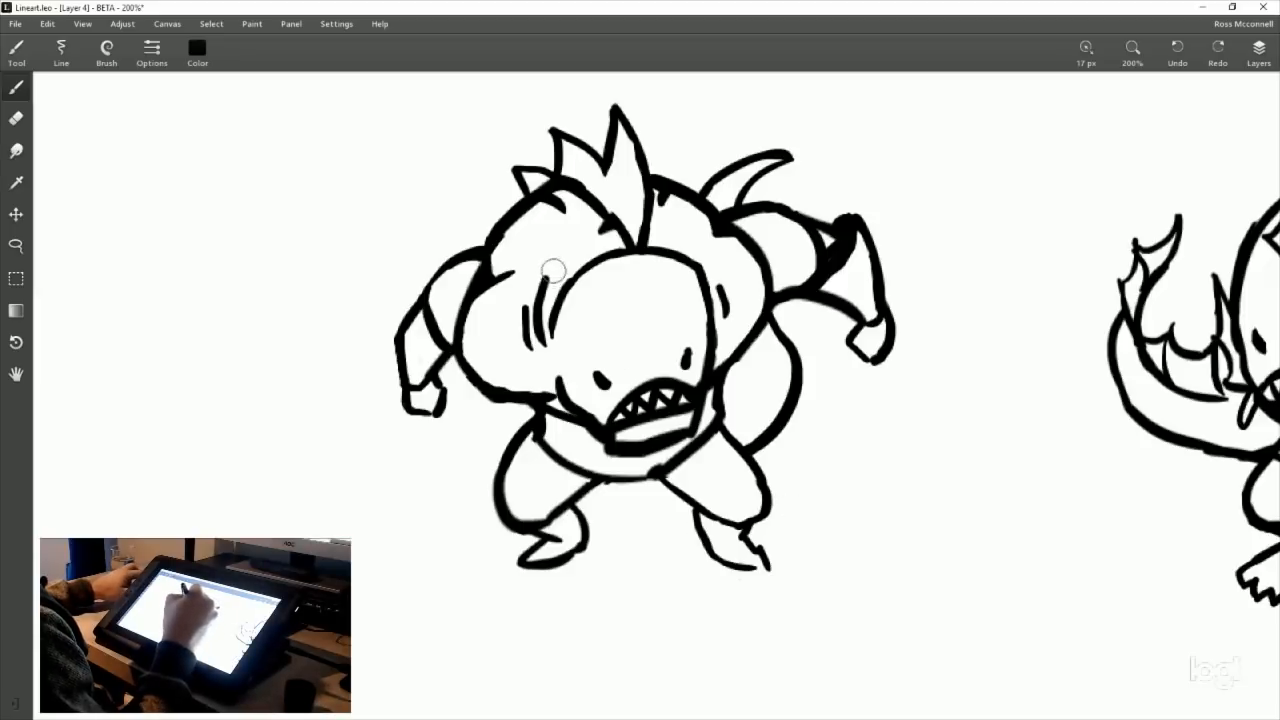
{"action": "left_click_drag", "start_coordinate": [553, 270], "coordinate": [546, 284]}
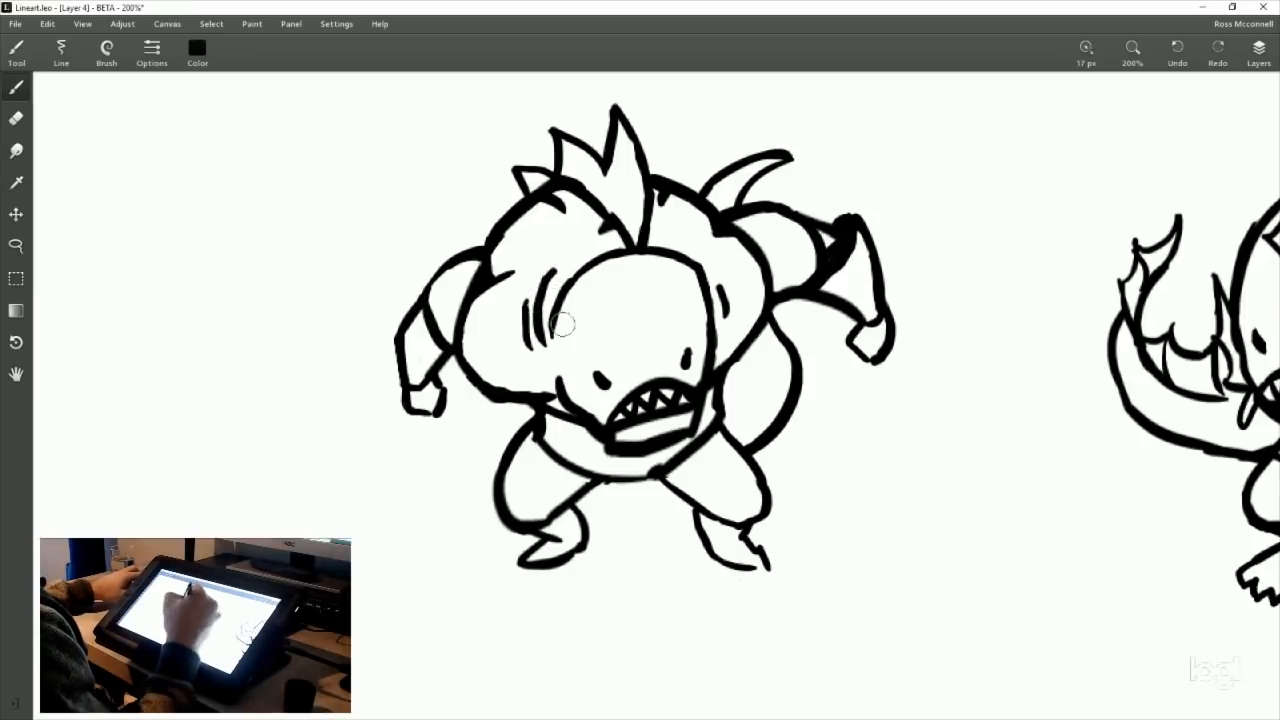
Step: Try a heavier curve along the creature's lower belly, and then a pointed belly edge between the thighs
{"action": "mouse_move", "coordinate": [726, 457]}
{"action": "left_mouse_down"}
{"action": "mouse_move", "coordinate": [732, 390]}
{"action": "mouse_move", "coordinate": [716, 425]}
{"action": "left_mouse_up"}
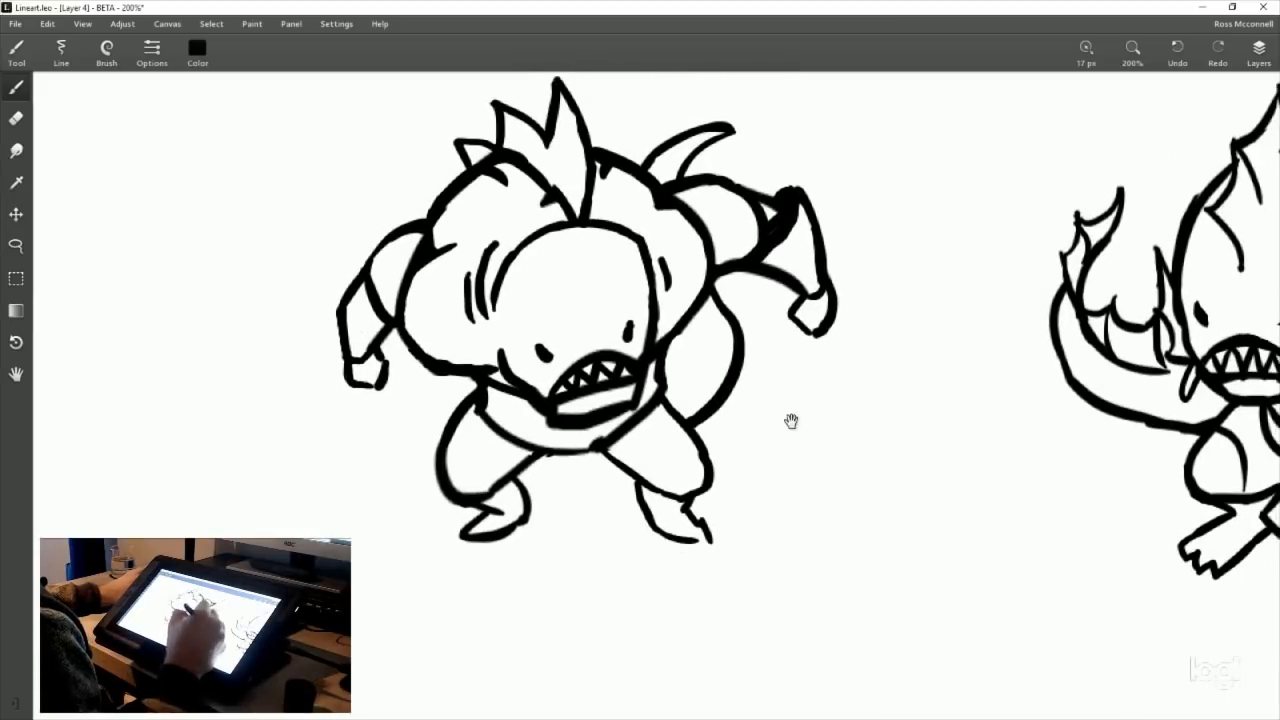
{"action": "left_click_drag", "start_coordinate": [847, 431], "coordinate": [840, 437]}
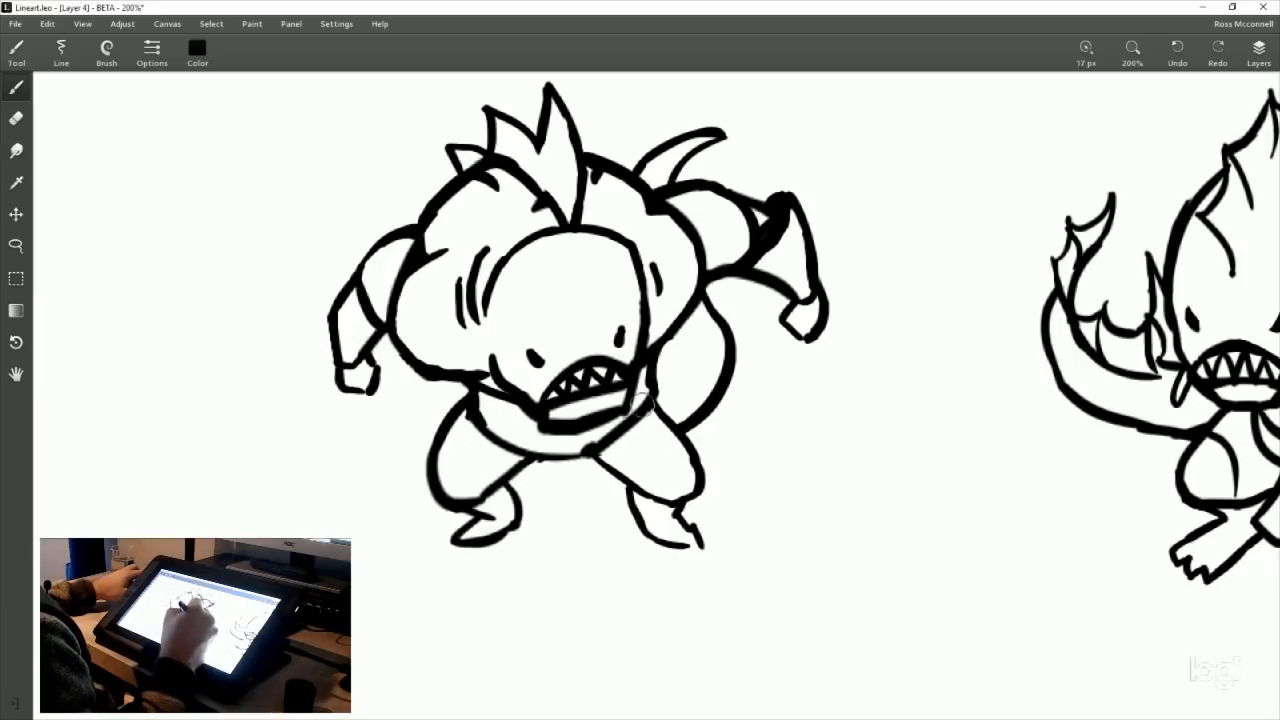
{"action": "left_click_drag", "start_coordinate": [493, 430], "coordinate": [585, 458]}
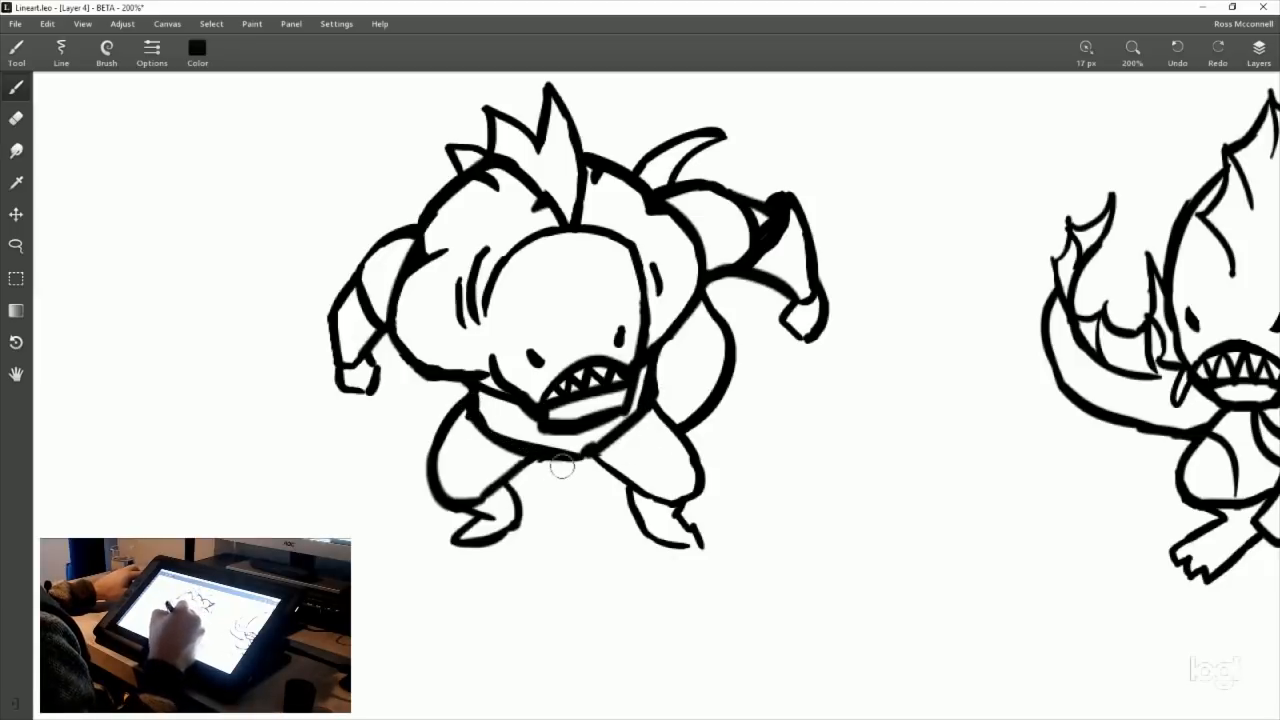
{"action": "key", "text": "ctrl+z"}
{"action": "mouse_move", "coordinate": [490, 426]}
{"action": "left_mouse_down"}
{"action": "mouse_move", "coordinate": [639, 450]}
{"action": "mouse_move", "coordinate": [589, 465]}
{"action": "mouse_move", "coordinate": [470, 418]}
{"action": "mouse_move", "coordinate": [580, 453]}
{"action": "left_mouse_up"}
{"action": "key", "text": "ctrl+z"}
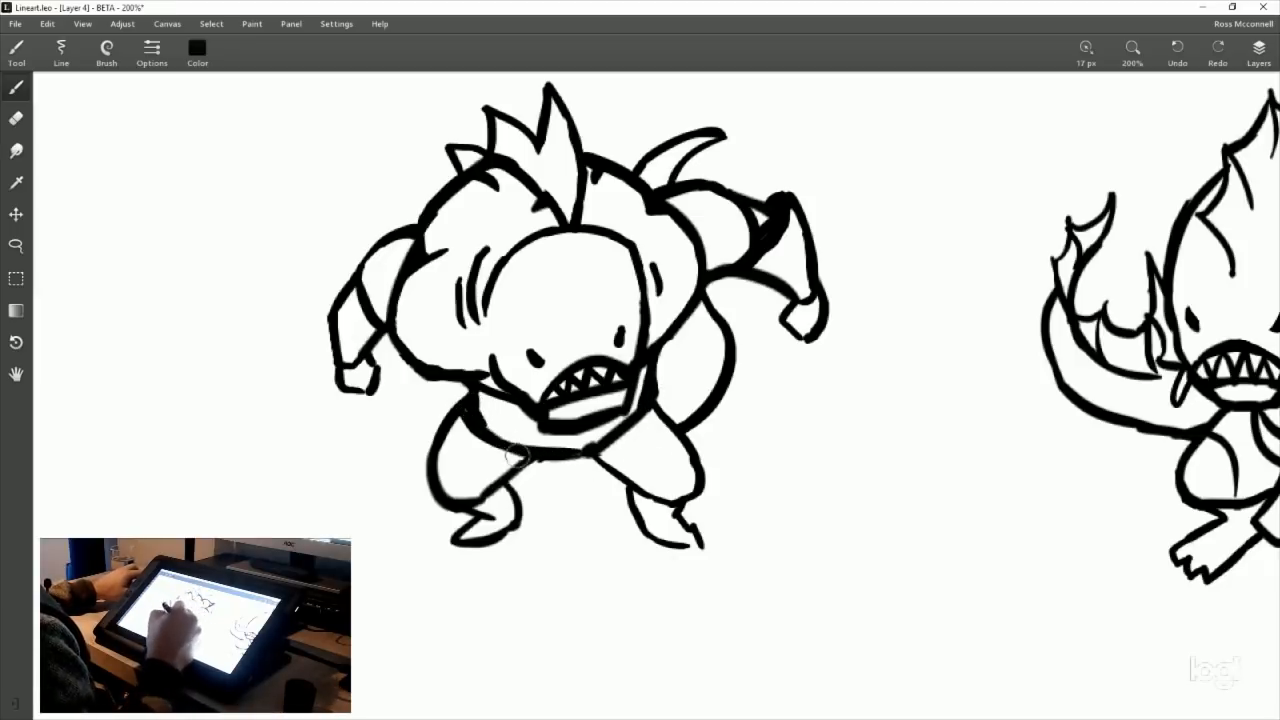
{"action": "key", "text": "ctrl+z"}
{"action": "left_click_drag", "start_coordinate": [477, 410], "coordinate": [579, 478]}
{"action": "left_click_drag", "start_coordinate": [652, 412], "coordinate": [572, 482]}
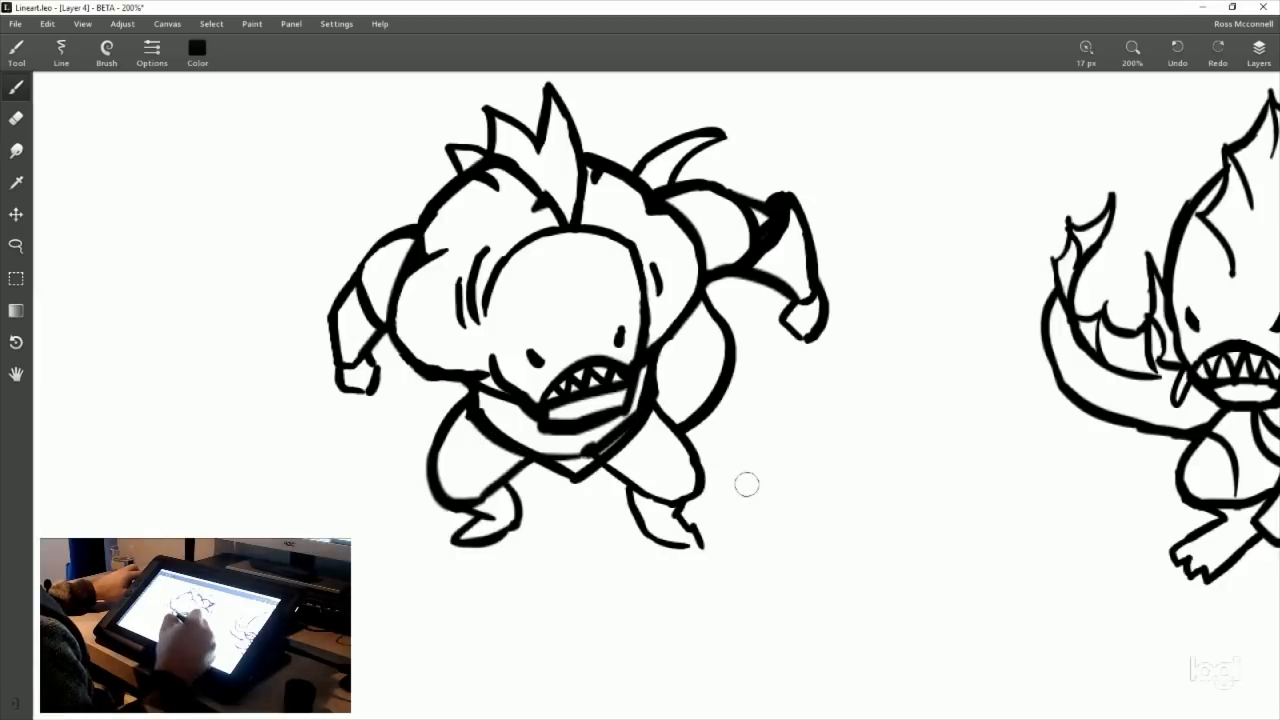
{"action": "key", "text": "ctrl+z"}
{"action": "key", "text": "ctrl+z"}
Step: Redraw the creature's lower belly edge as a smooth rounded curve between the thighs
{"action": "mouse_move", "coordinate": [465, 410]}
{"action": "left_mouse_down"}
{"action": "mouse_move", "coordinate": [490, 434]}
{"action": "mouse_move", "coordinate": [600, 456]}
{"action": "left_mouse_up"}
{"action": "key", "text": "ctrl+z"}
{"action": "mouse_move", "coordinate": [470, 412]}
{"action": "left_mouse_down"}
{"action": "mouse_move", "coordinate": [560, 462]}
{"action": "mouse_move", "coordinate": [607, 441]}
{"action": "left_mouse_up"}
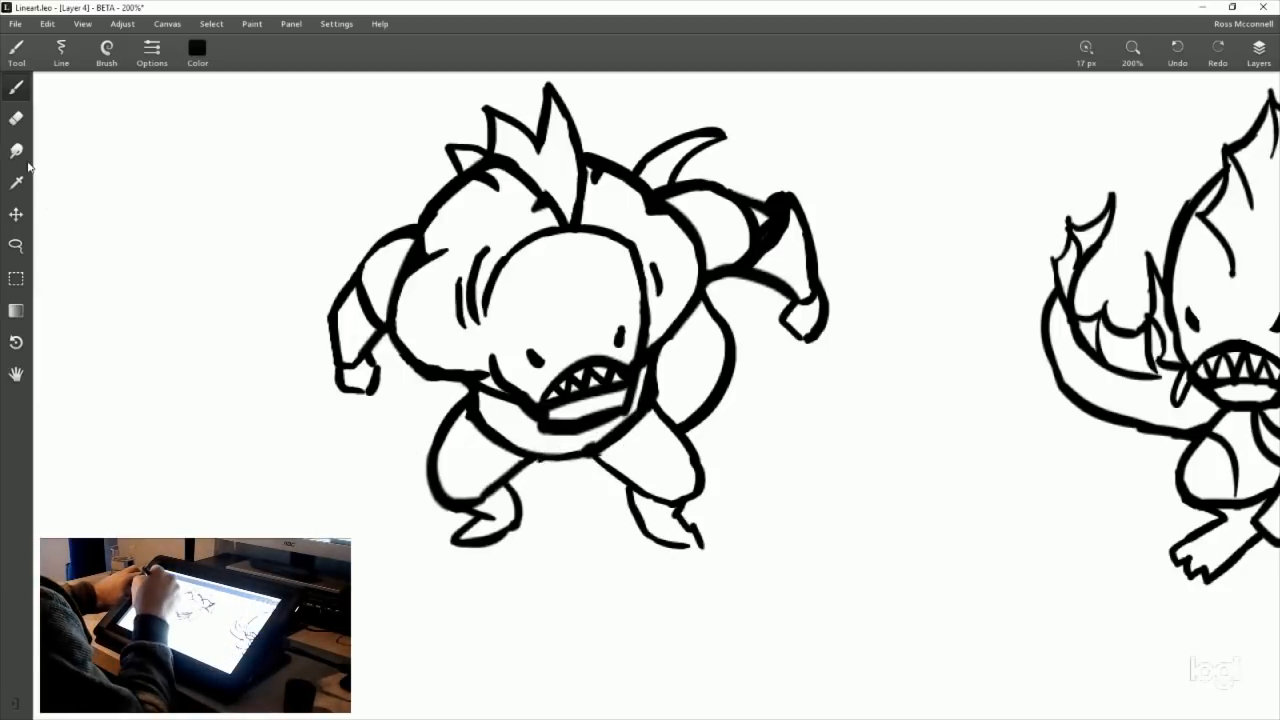
Step: Trim the outer edge of the creature's left thigh with the Eraser and retouch the thigh outline in black
{"action": "left_click", "coordinate": [17, 119]}
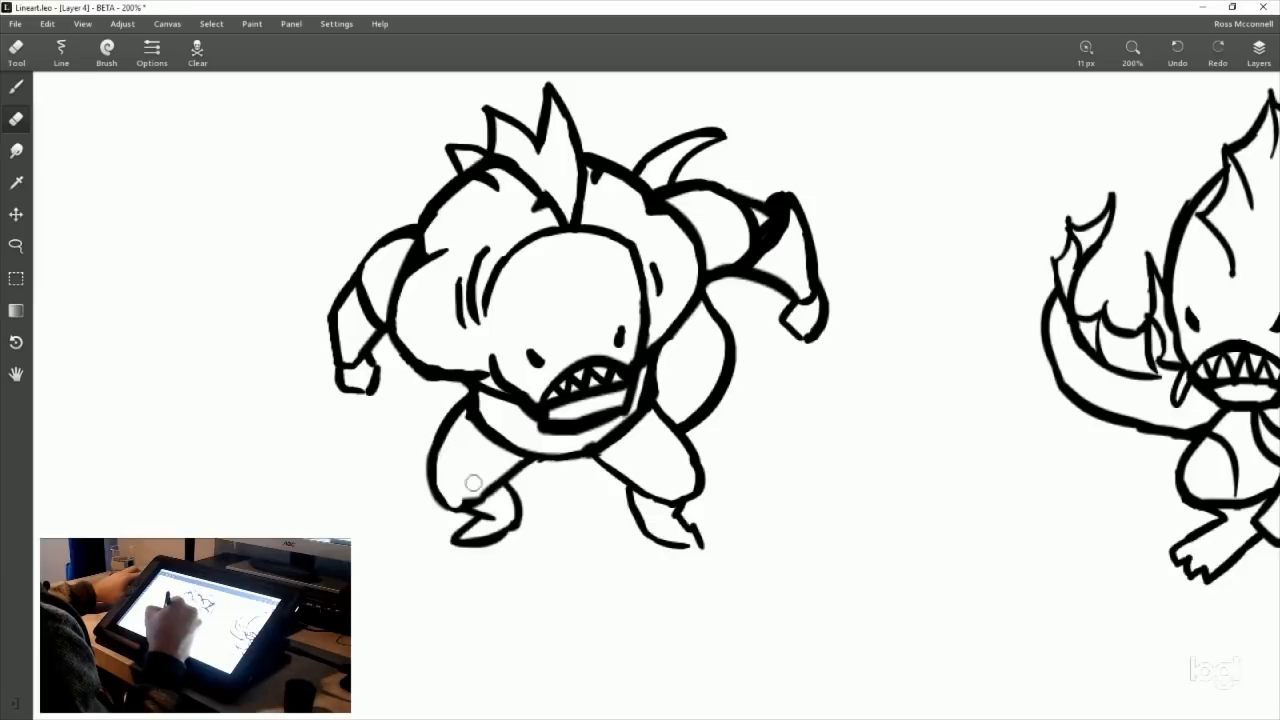
{"action": "left_click_drag", "start_coordinate": [422, 436], "coordinate": [438, 505]}
{"action": "left_click", "coordinate": [16, 87]}
{"action": "mouse_move", "coordinate": [425, 452]}
{"action": "left_mouse_down"}
{"action": "mouse_move", "coordinate": [479, 534]}
{"action": "mouse_move", "coordinate": [431, 463]}
{"action": "mouse_move", "coordinate": [502, 503]}
{"action": "mouse_move", "coordinate": [498, 514]}
{"action": "mouse_move", "coordinate": [461, 498]}
{"action": "mouse_move", "coordinate": [535, 461]}
{"action": "left_mouse_up"}
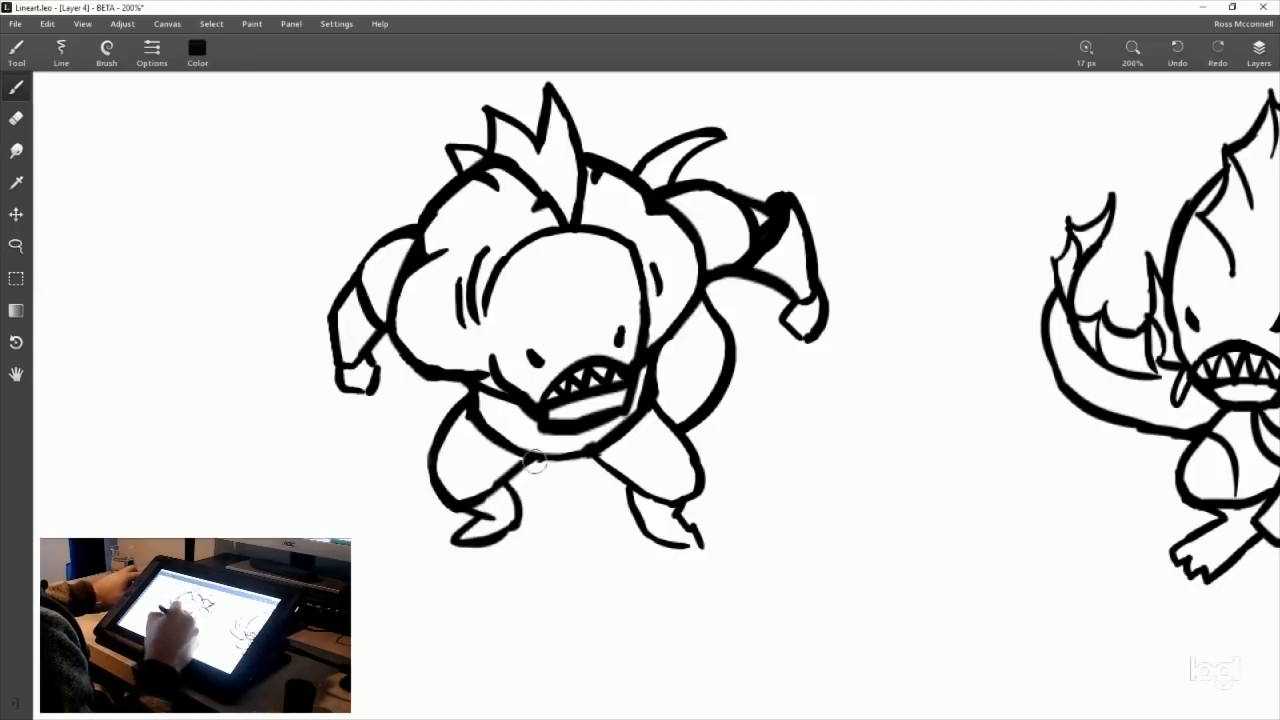
Step: Erase both of the creature's feet below the ankles, leaving only short line stubs under the thighs
{"action": "left_click_drag", "start_coordinate": [597, 430], "coordinate": [647, 352]}
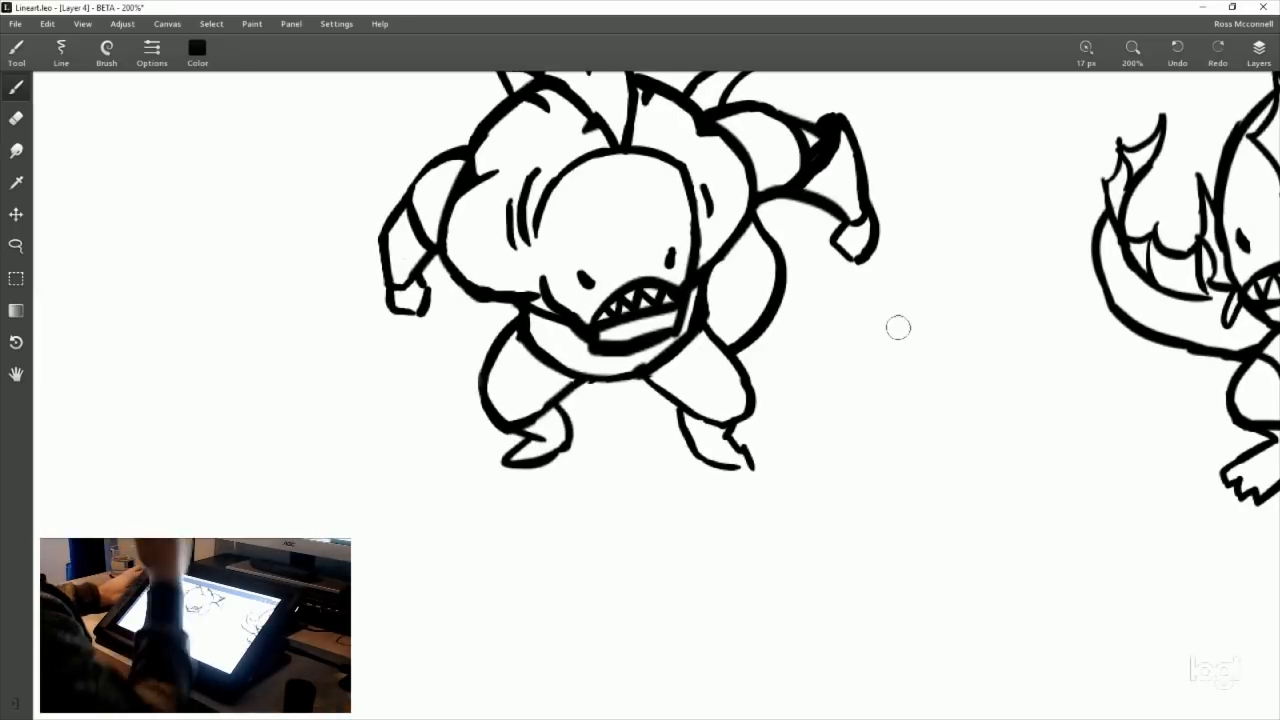
{"action": "left_click", "coordinate": [16, 118]}
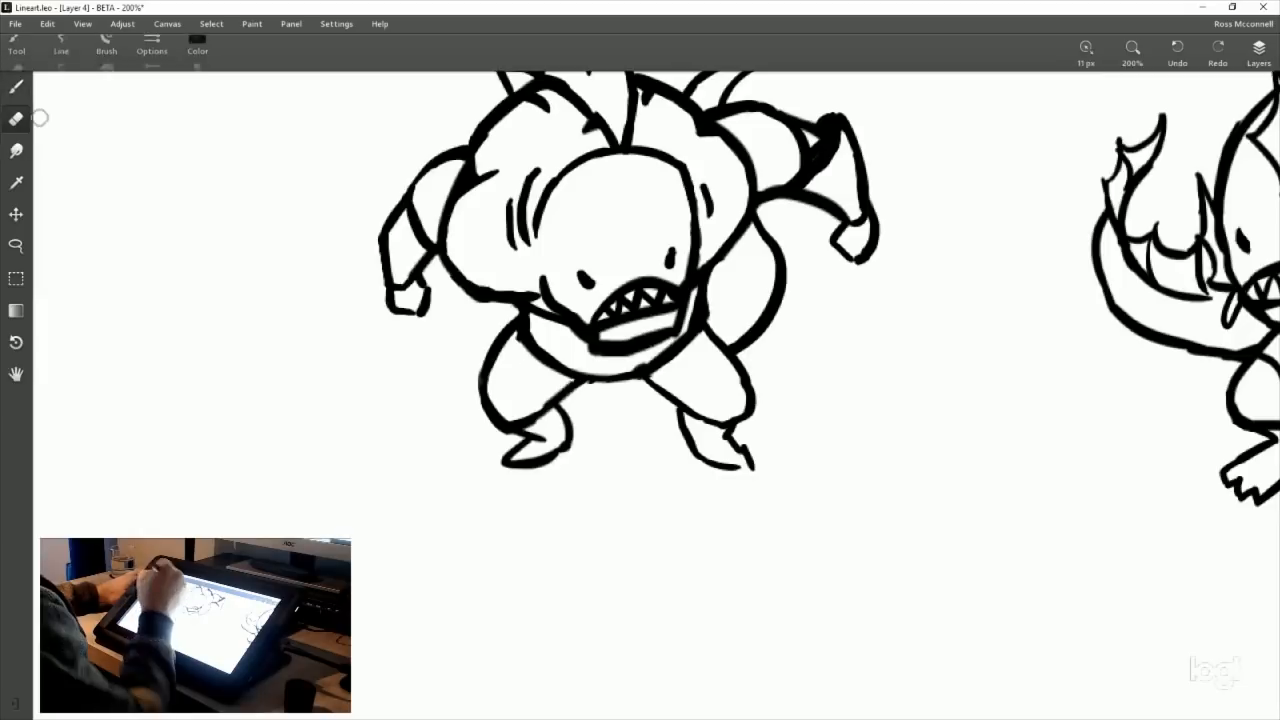
{"action": "mouse_move", "coordinate": [492, 452]}
{"action": "left_mouse_down"}
{"action": "mouse_move", "coordinate": [566, 450]}
{"action": "mouse_move", "coordinate": [525, 450]}
{"action": "left_mouse_up"}
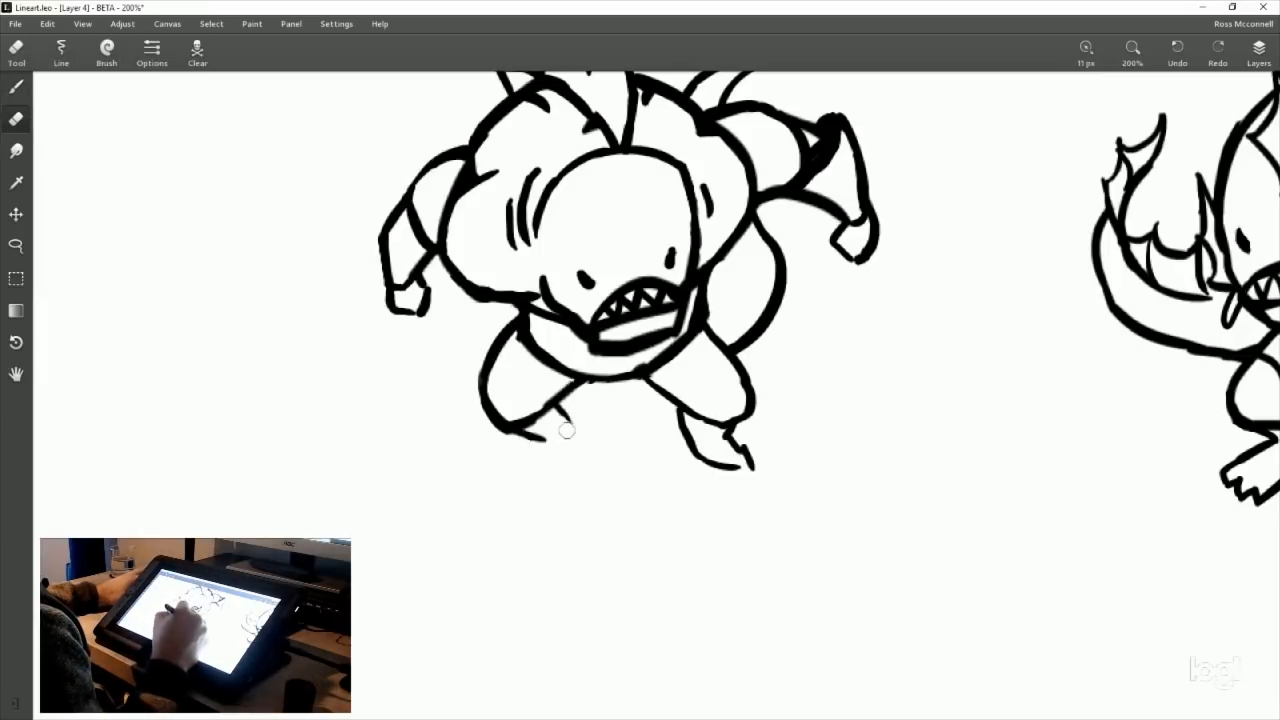
{"action": "left_click_drag", "start_coordinate": [748, 450], "coordinate": [752, 467]}
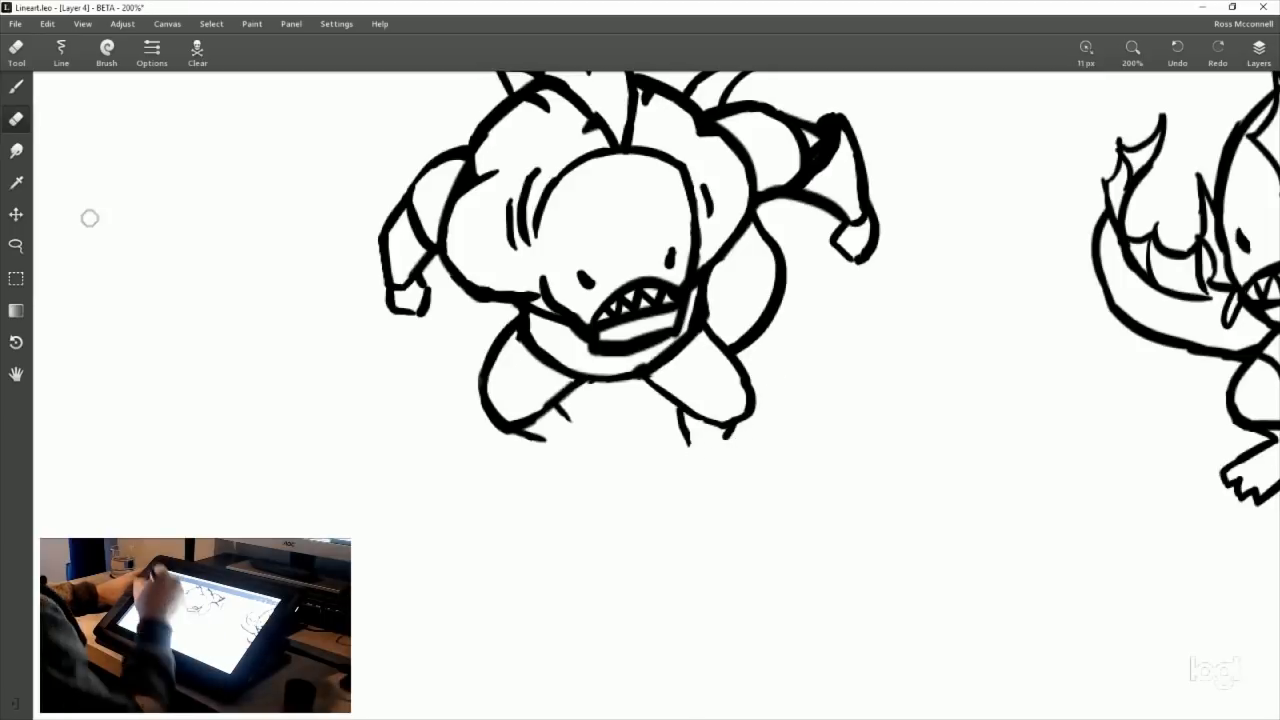
Step: Draw a slanted black sole line for the creature's right-hand foot and shorten its tip with the Eraser
{"action": "left_click", "coordinate": [16, 86]}
{"action": "left_click_drag", "start_coordinate": [680, 434], "coordinate": [743, 478]}
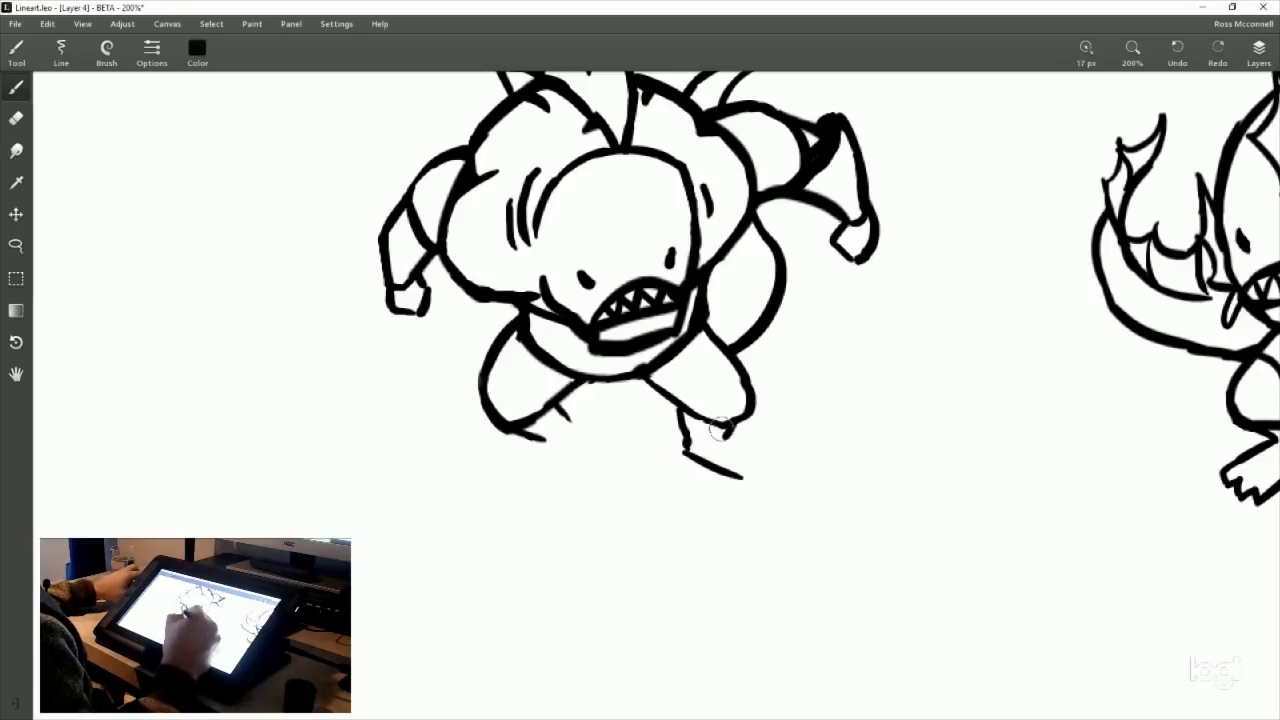
{"action": "left_click_drag", "start_coordinate": [724, 434], "coordinate": [757, 458]}
{"action": "key", "text": "ctrl+z"}
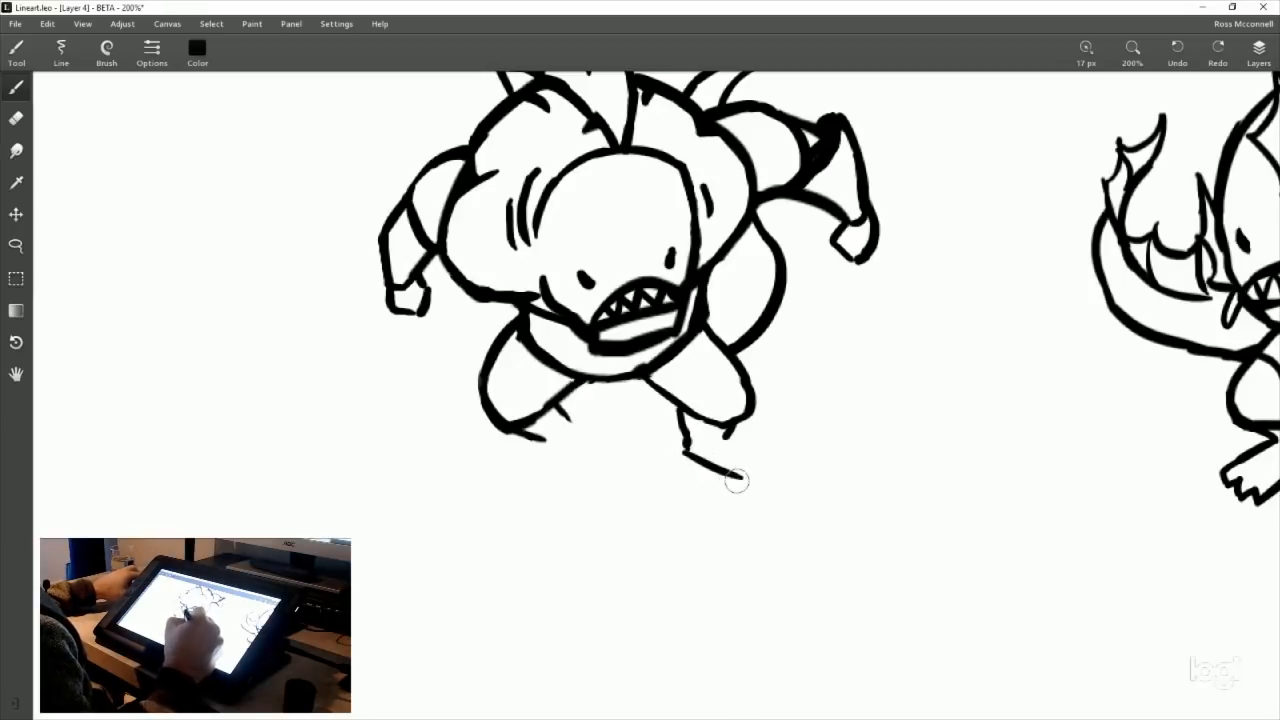
{"action": "left_click", "coordinate": [16, 118]}
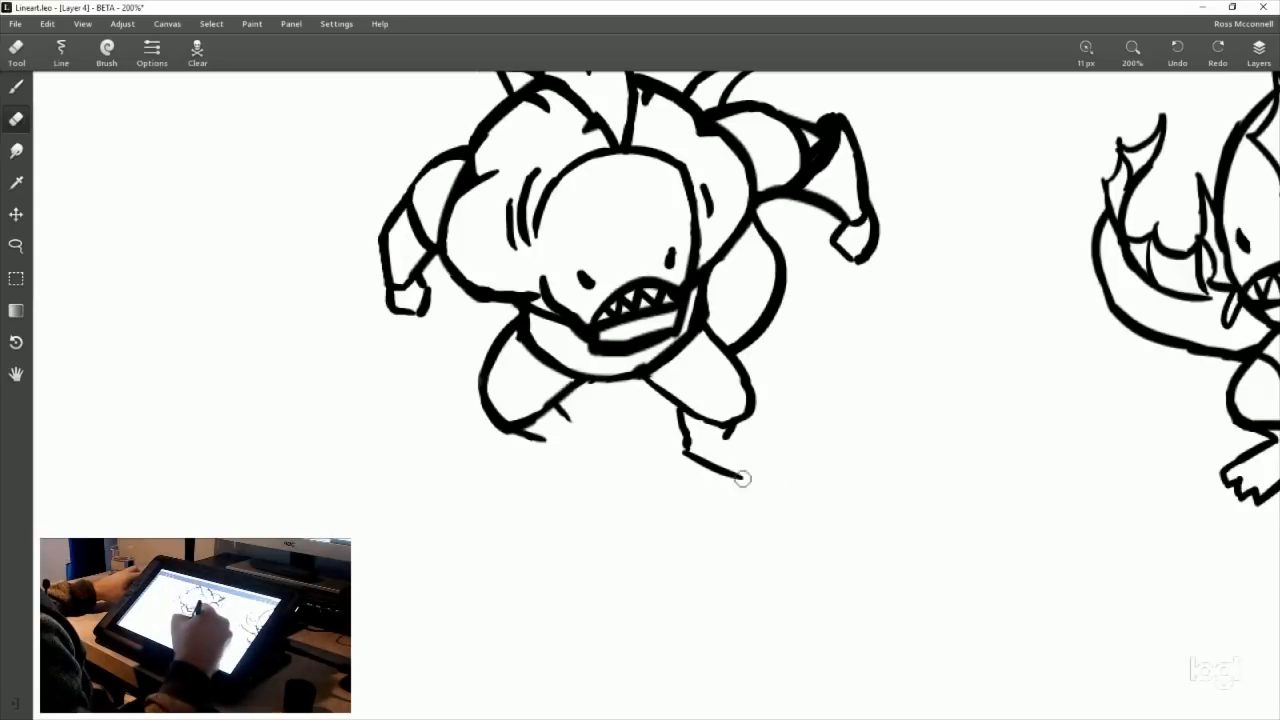
{"action": "left_click_drag", "start_coordinate": [745, 475], "coordinate": [728, 472]}
{"action": "left_click", "coordinate": [16, 86]}
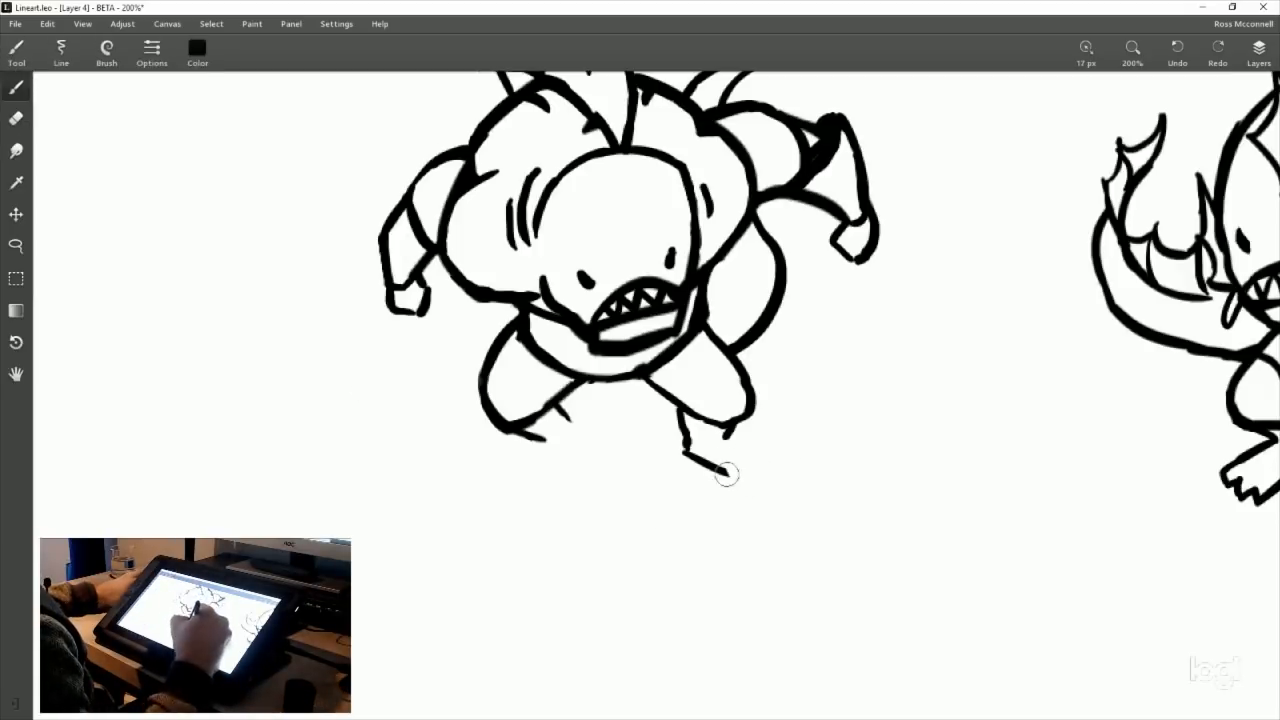
Step: Try short separate toe strokes and a top edge on the creature's right-hand foot
{"action": "mouse_move", "coordinate": [730, 483]}
{"action": "left_mouse_down"}
{"action": "mouse_move", "coordinate": [751, 456]}
{"action": "mouse_move", "coordinate": [767, 469]}
{"action": "mouse_move", "coordinate": [733, 443]}
{"action": "mouse_move", "coordinate": [760, 479]}
{"action": "left_mouse_up"}
{"action": "key", "text": "ctrl+z"}
{"action": "key", "text": "ctrl+z"}
{"action": "left_click_drag", "start_coordinate": [916, 532], "coordinate": [741, 529]}
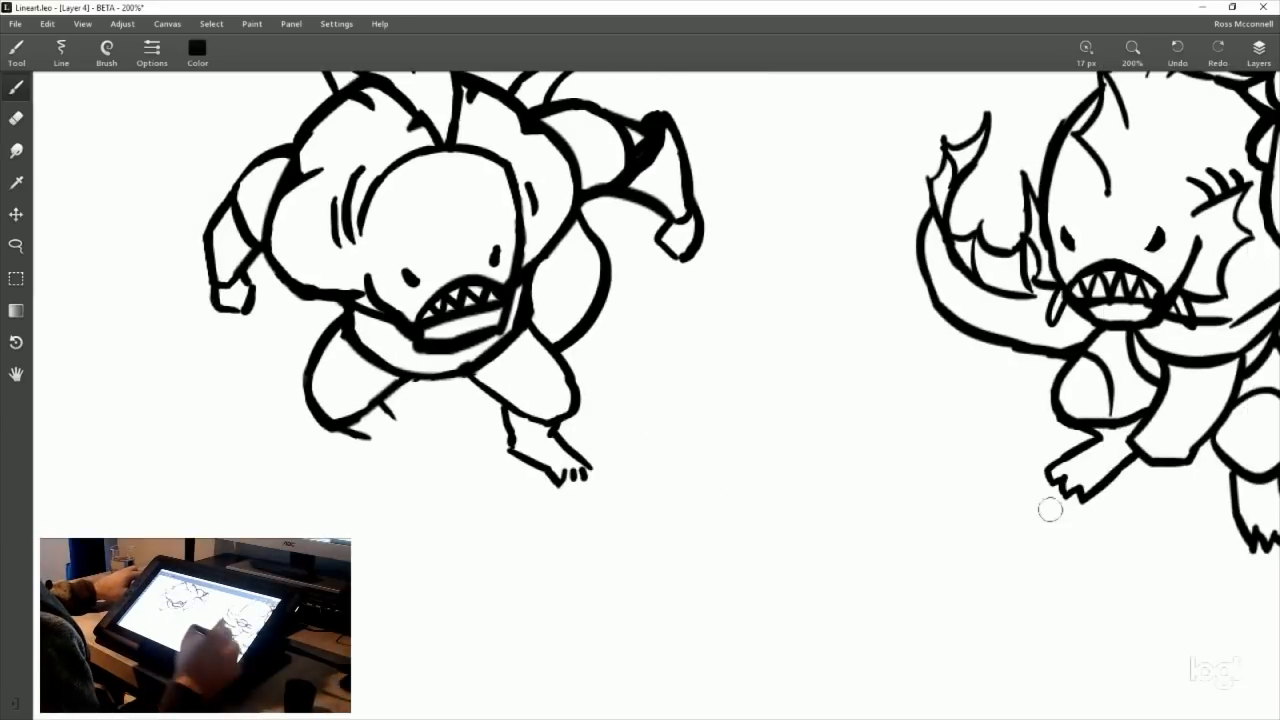
{"action": "key", "text": "ctrl+z"}
{"action": "key", "text": "ctrl+z"}
{"action": "key", "text": "ctrl+z"}
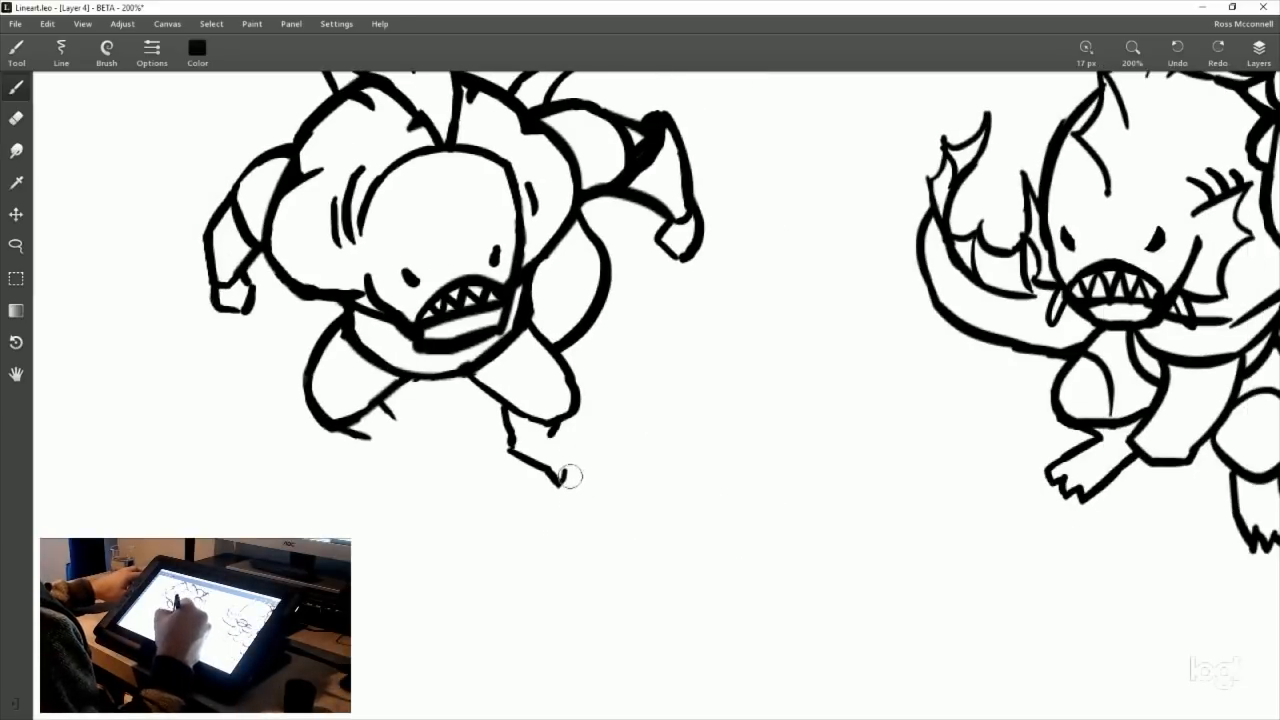
Step: Draw small jagged toes along the front of the creature's right-hand foot
{"action": "mouse_move", "coordinate": [566, 472]}
{"action": "left_mouse_down"}
{"action": "mouse_move", "coordinate": [573, 486]}
{"action": "mouse_move", "coordinate": [587, 476]}
{"action": "left_mouse_up"}
{"action": "key", "text": "ctrl+z"}
{"action": "key", "text": "ctrl+z"}
{"action": "key", "text": "ctrl+z"}
{"action": "key", "text": "ctrl+z"}
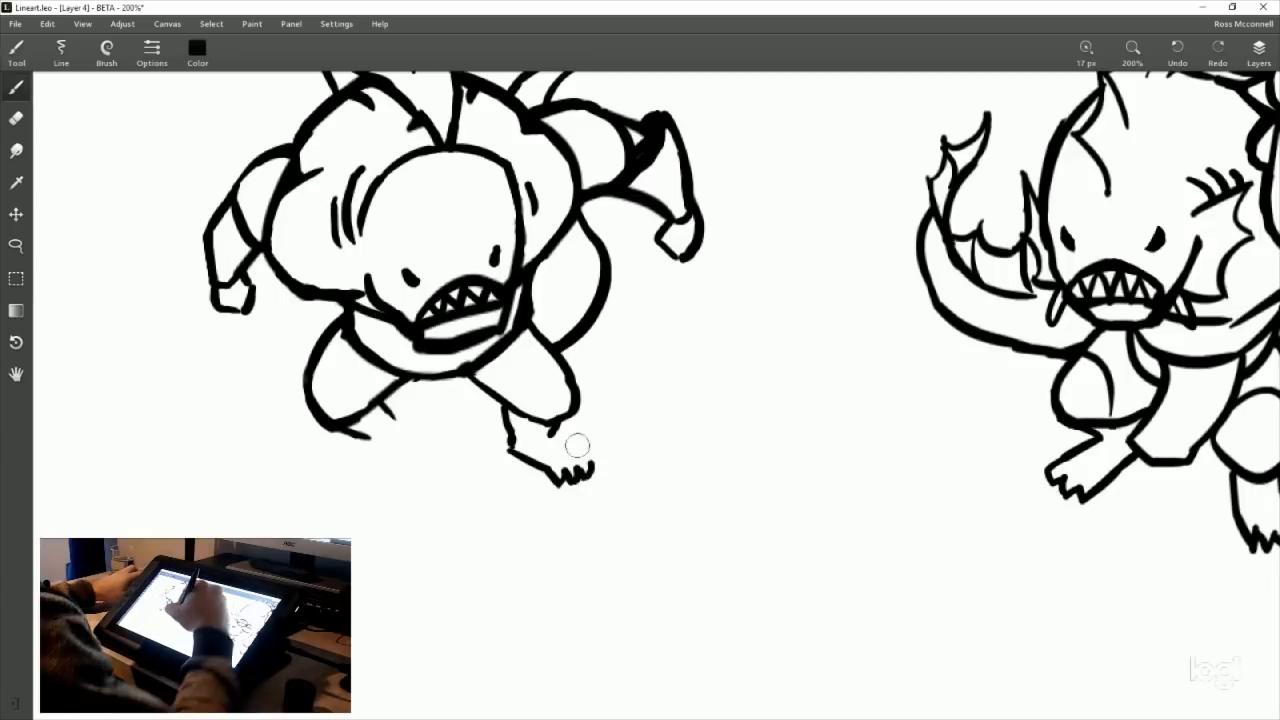
Step: Draw the top edge of the right-hand foot from the ankle to the toes and strengthen the back of the ankle
{"action": "left_click_drag", "start_coordinate": [557, 433], "coordinate": [590, 464]}
{"action": "key", "text": "ctrl+z"}
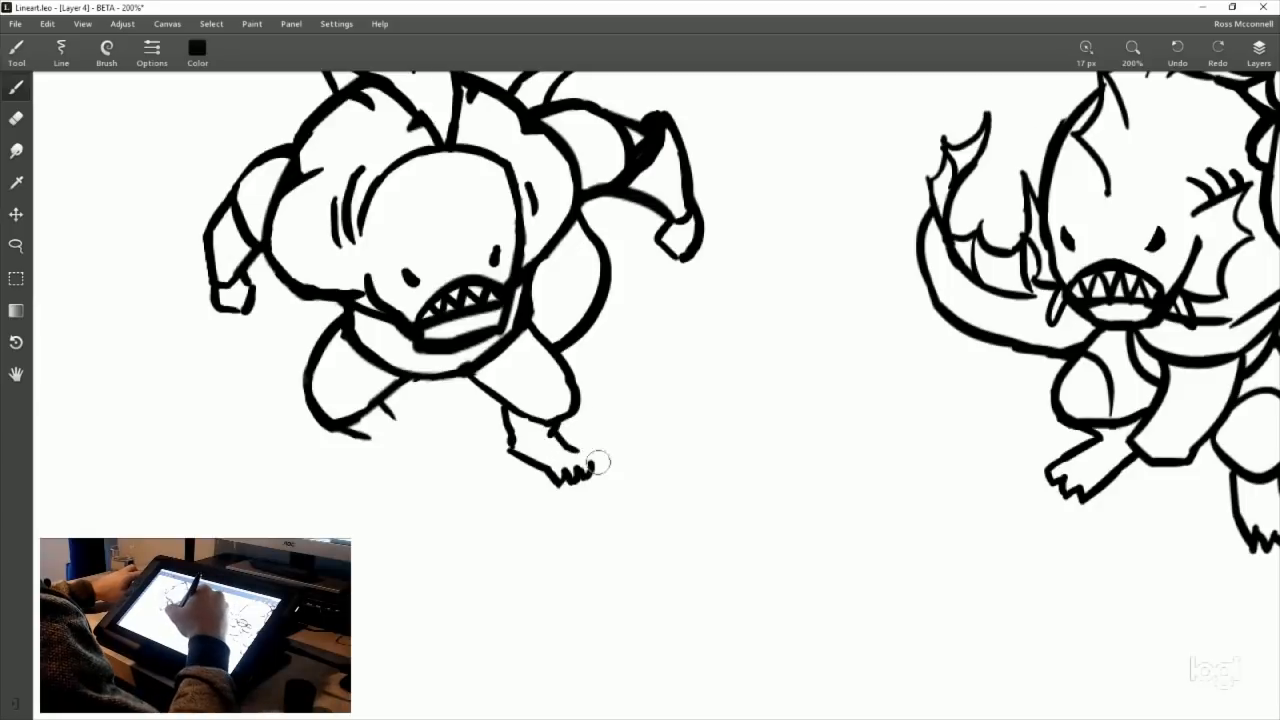
{"action": "mouse_move", "coordinate": [557, 435]}
{"action": "left_mouse_down"}
{"action": "mouse_move", "coordinate": [574, 449]}
{"action": "mouse_move", "coordinate": [563, 444]}
{"action": "left_mouse_up"}
{"action": "key", "text": "ctrl+z"}
{"action": "key", "text": "ctrl+z"}
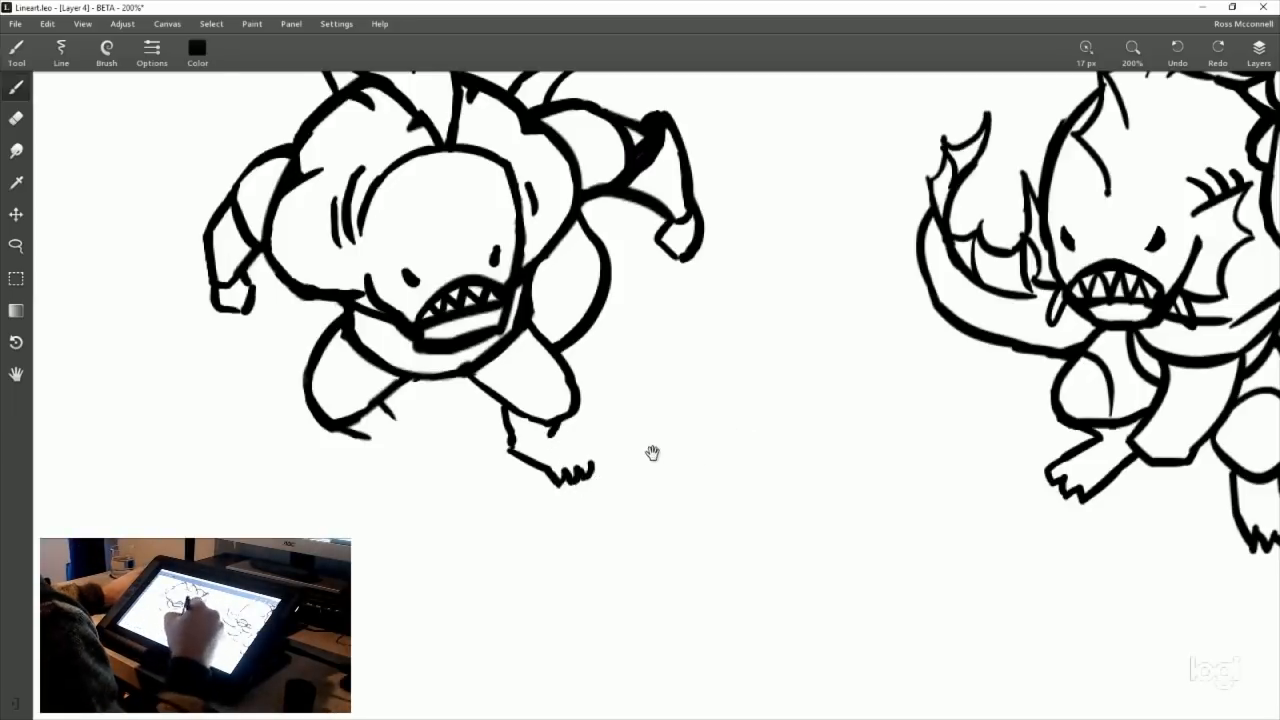
{"action": "left_click_drag", "start_coordinate": [654, 452], "coordinate": [641, 443]}
{"action": "mouse_move", "coordinate": [492, 399]}
{"action": "left_mouse_down"}
{"action": "mouse_move", "coordinate": [497, 440]}
{"action": "mouse_move", "coordinate": [566, 452]}
{"action": "left_mouse_up"}
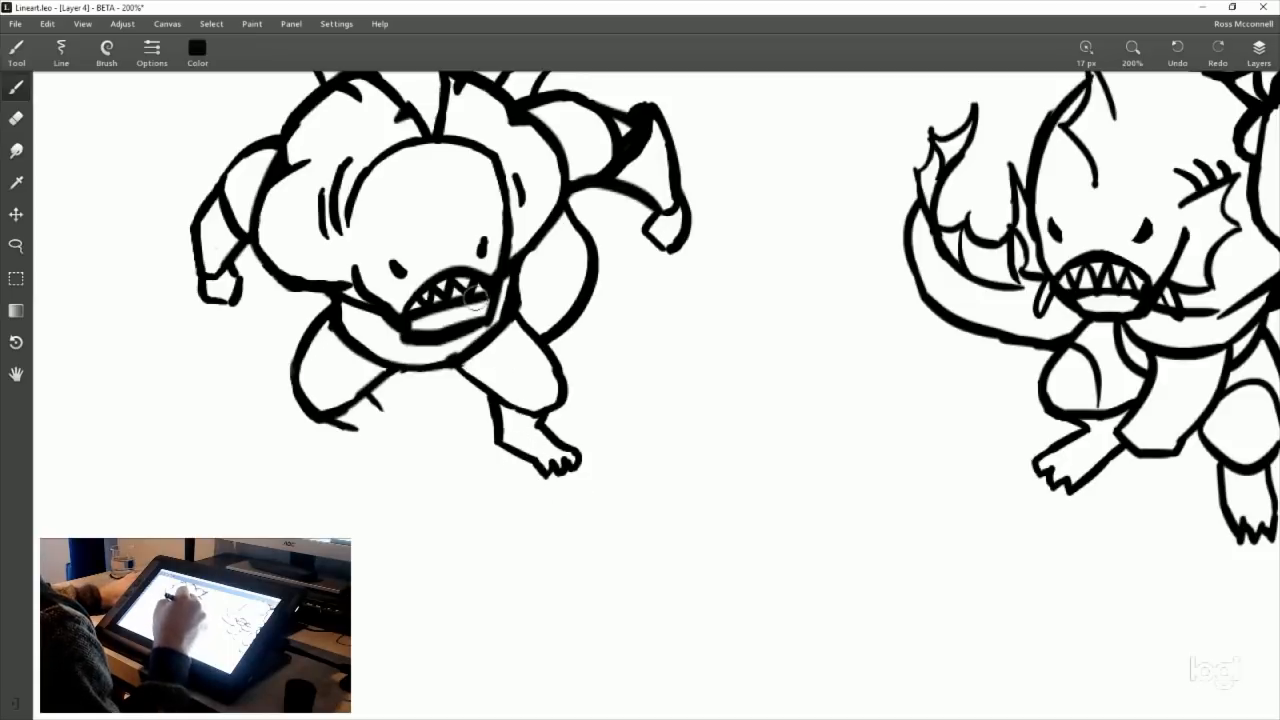
Step: Retouch the gill lines on both sides of the creature's head in black
{"action": "left_click_drag", "start_coordinate": [611, 358], "coordinate": [731, 420]}
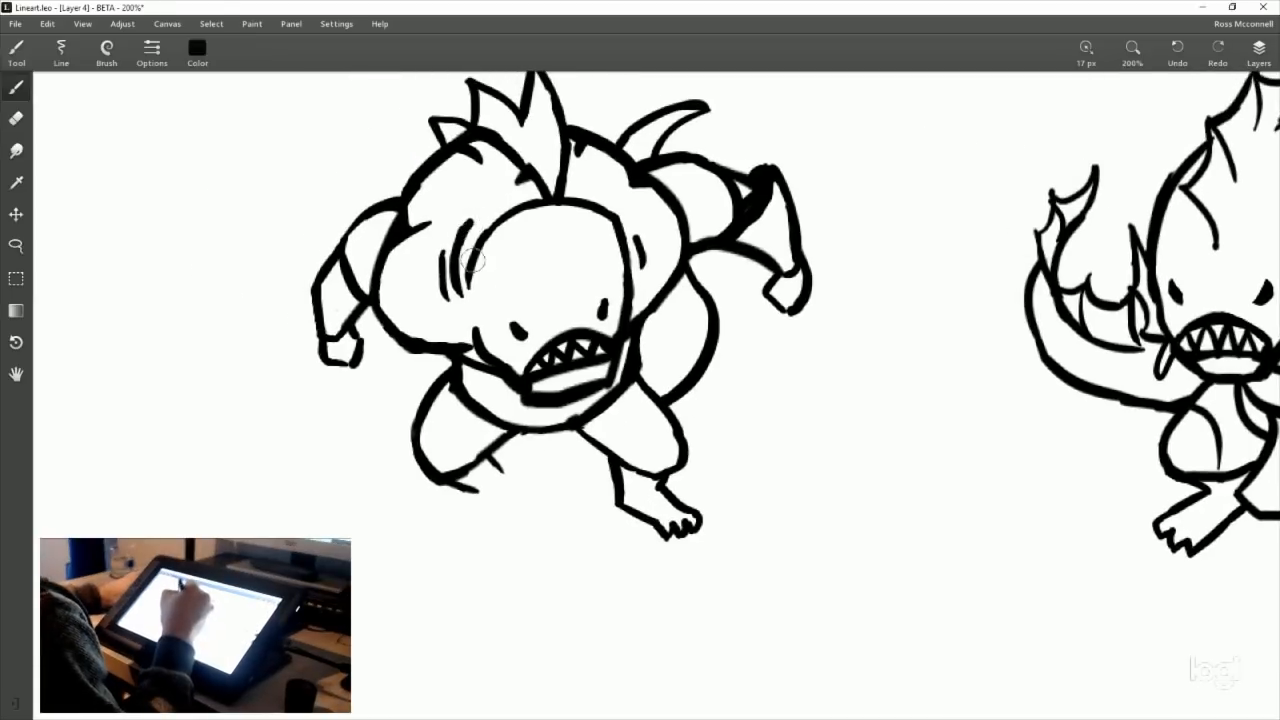
{"action": "left_click_drag", "start_coordinate": [446, 245], "coordinate": [448, 290]}
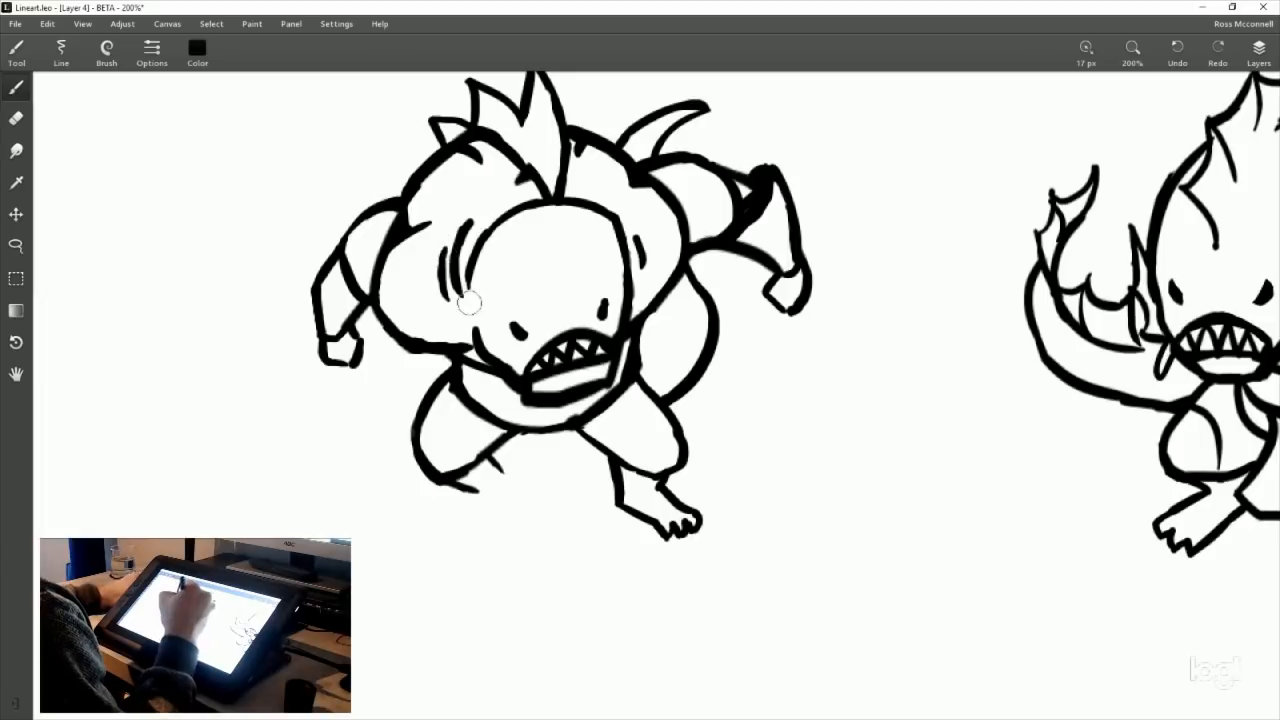
{"action": "left_click_drag", "start_coordinate": [640, 240], "coordinate": [644, 282]}
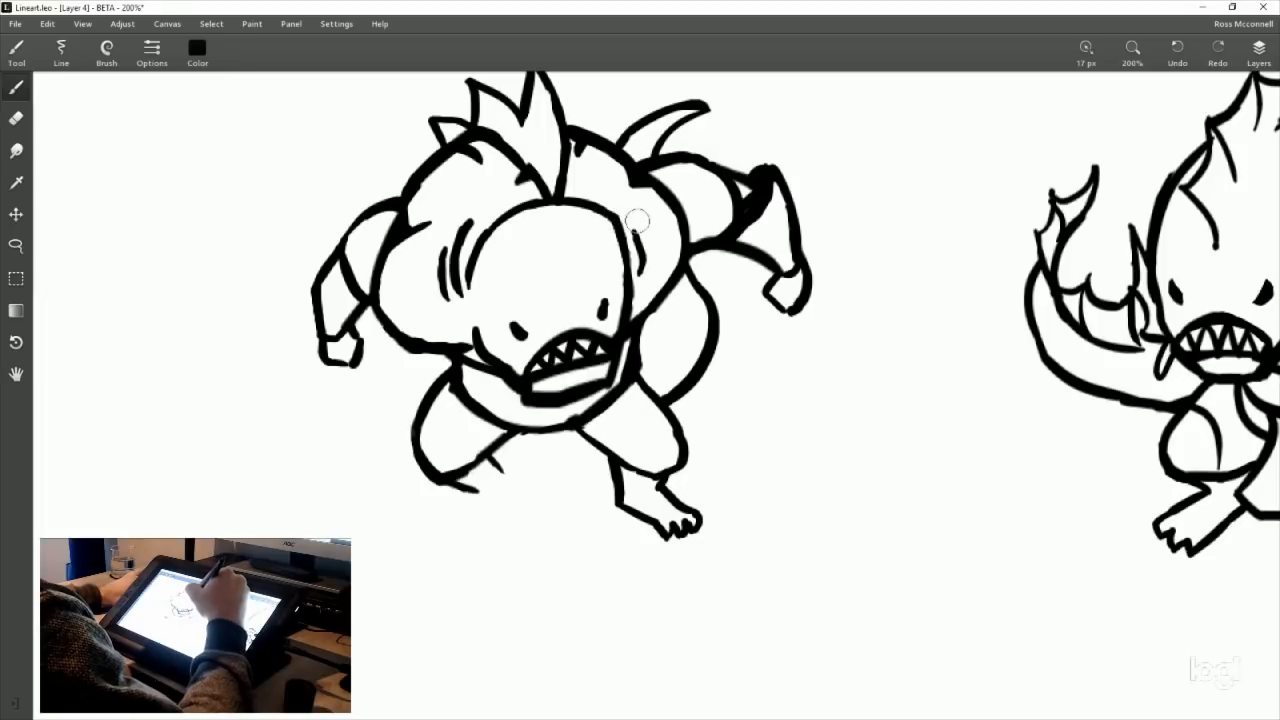
{"action": "left_click", "coordinate": [28, 108]}
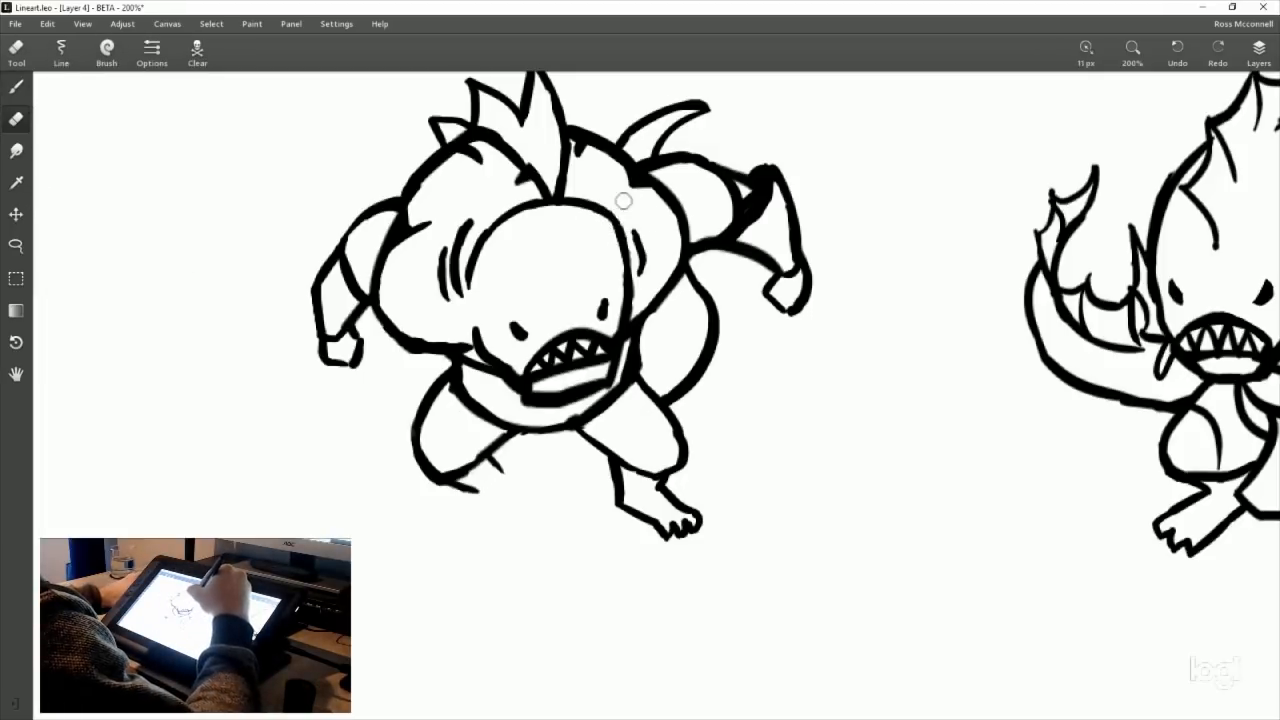
{"action": "left_click", "coordinate": [16, 87]}
Step: Fill the jaw corners on both sides of the creature's mouth with solid black and trim the right-hand eye with the Eraser
{"action": "left_click_drag", "start_coordinate": [661, 438], "coordinate": [708, 390]}
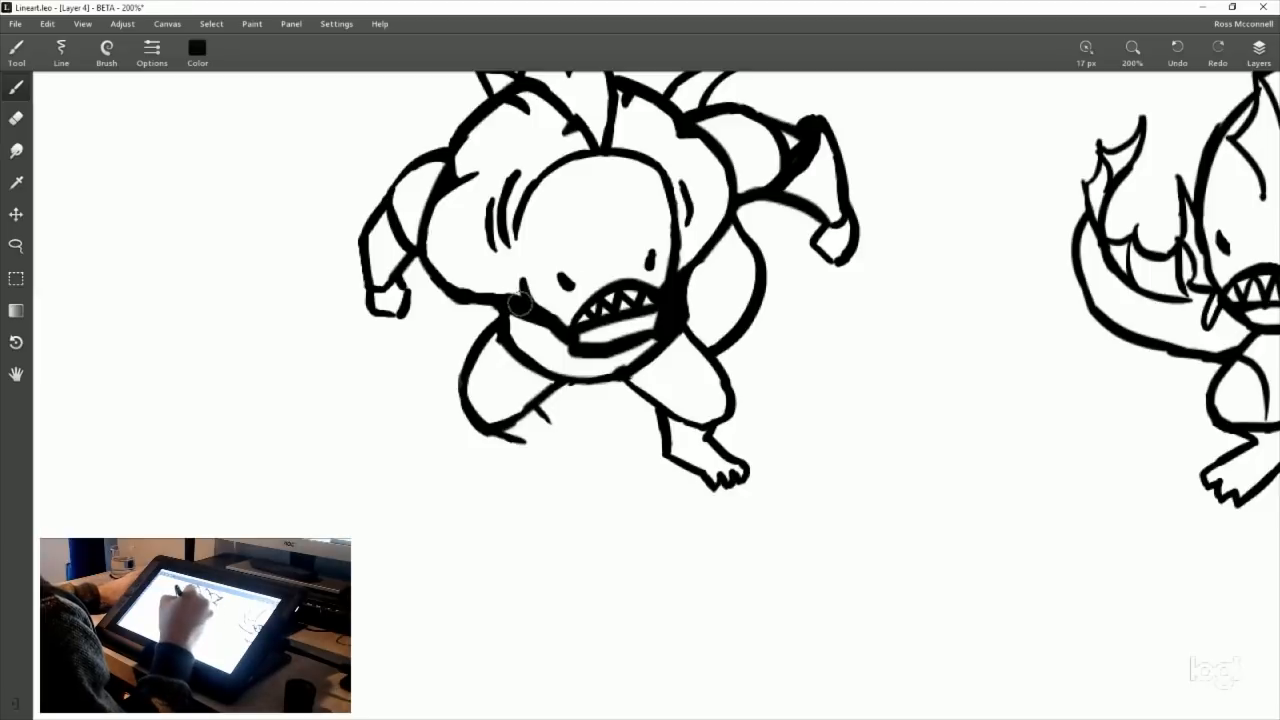
{"action": "left_click_drag", "start_coordinate": [772, 322], "coordinate": [712, 382]}
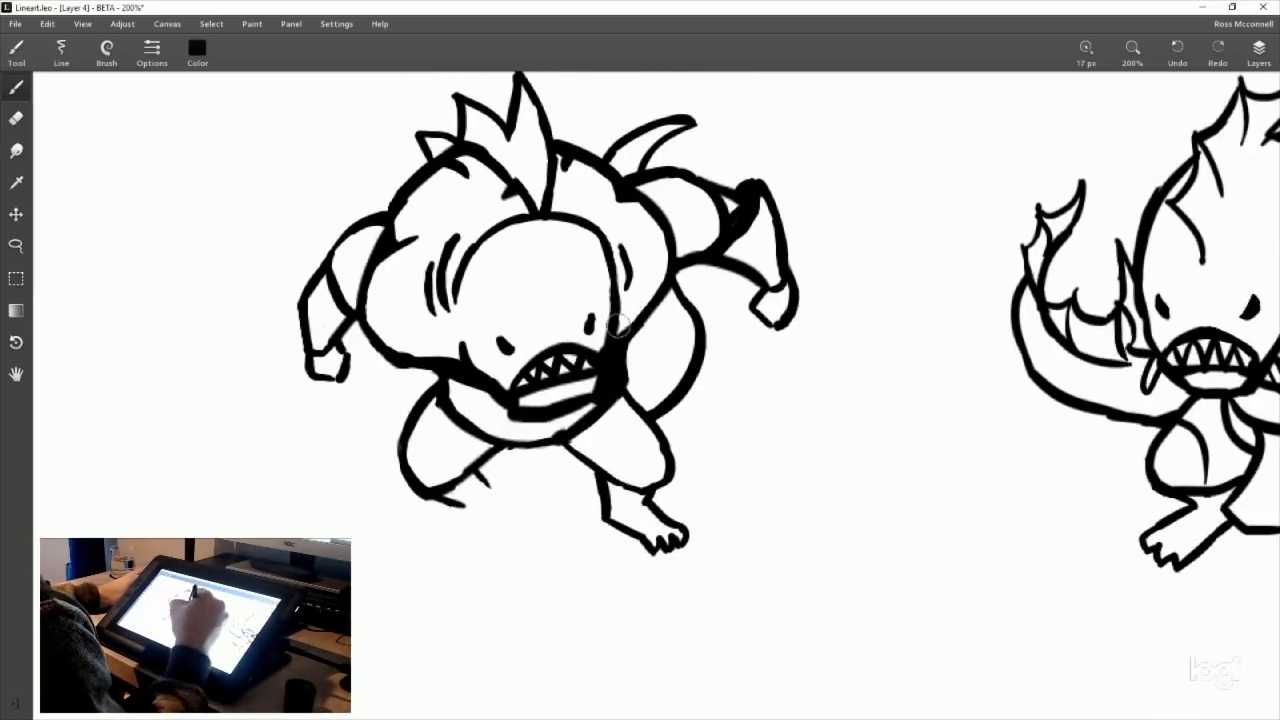
{"action": "left_click", "coordinate": [18, 118]}
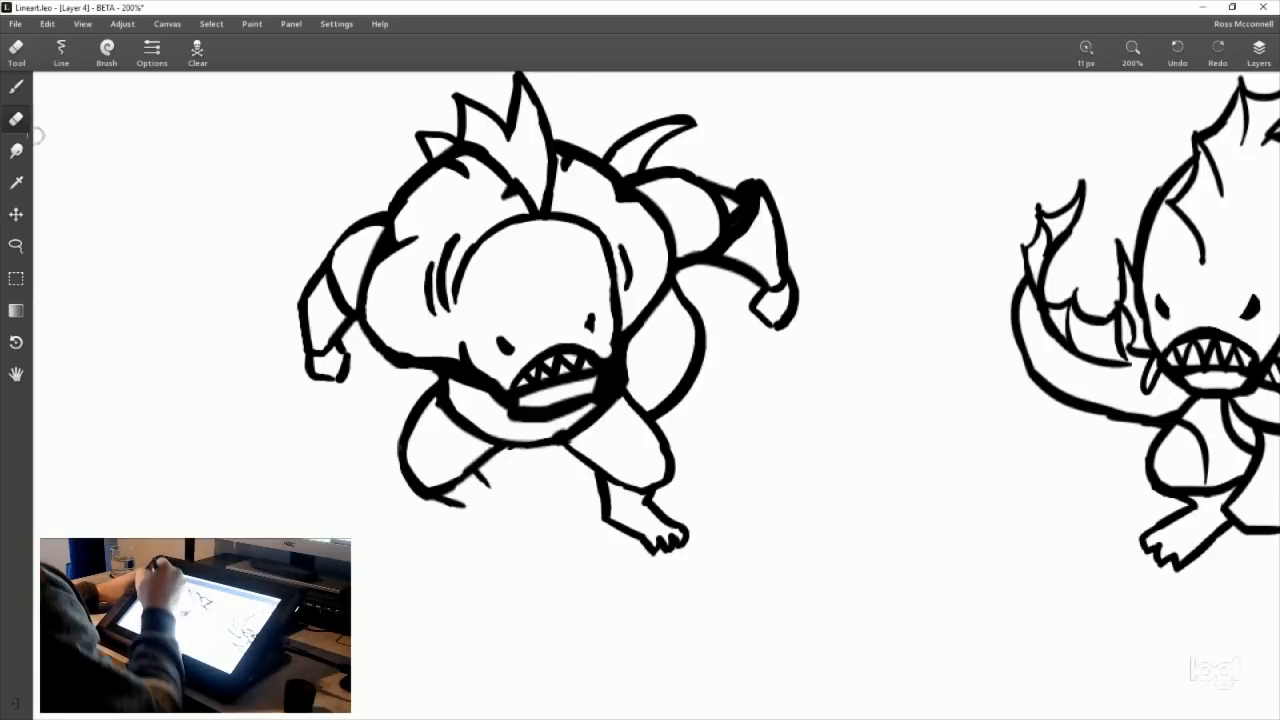
{"action": "key", "text": "b"}
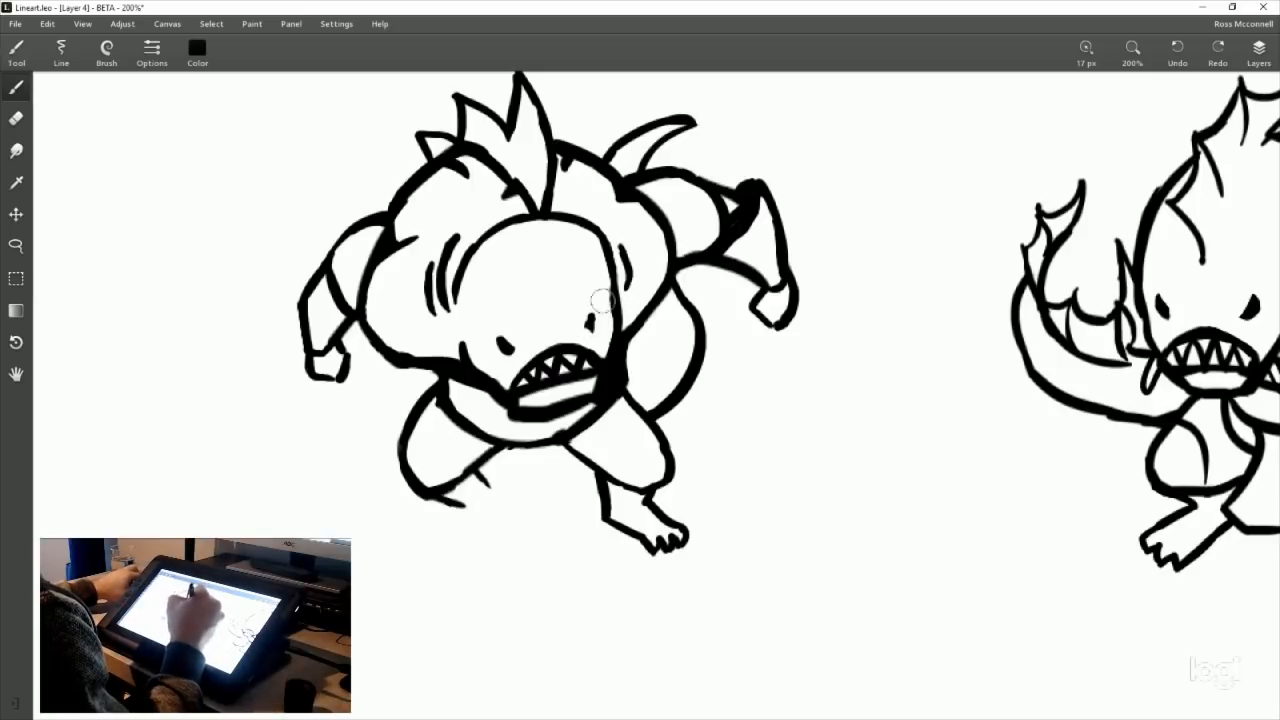
Step: Erase both of the creature's narrow eyes and redraw them as solid round black dots
{"action": "mouse_move", "coordinate": [590, 300]}
{"action": "left_mouse_down"}
{"action": "mouse_move", "coordinate": [625, 390]}
{"action": "mouse_move", "coordinate": [675, 673]}
{"action": "left_mouse_up"}
{"action": "left_click_drag", "start_coordinate": [787, 367], "coordinate": [1073, 413]}
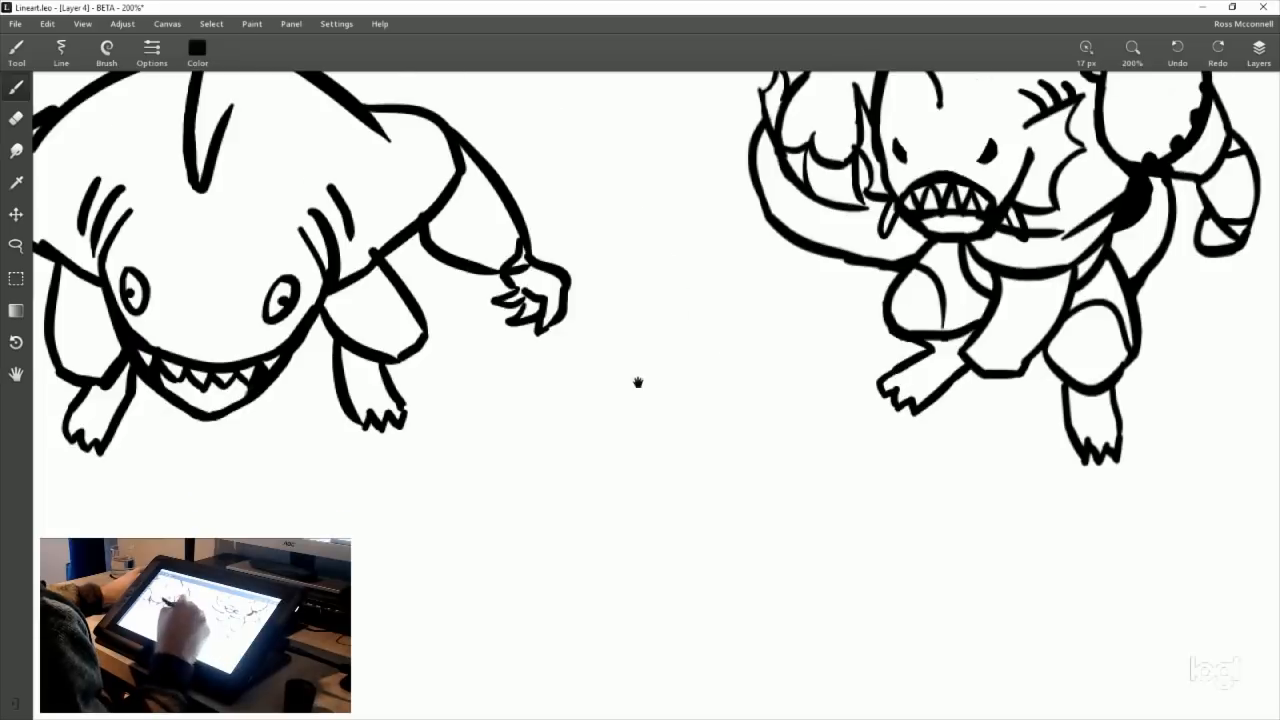
{"action": "left_click_drag", "start_coordinate": [637, 381], "coordinate": [891, 352]}
{"action": "left_click_drag", "start_coordinate": [511, 338], "coordinate": [699, 471]}
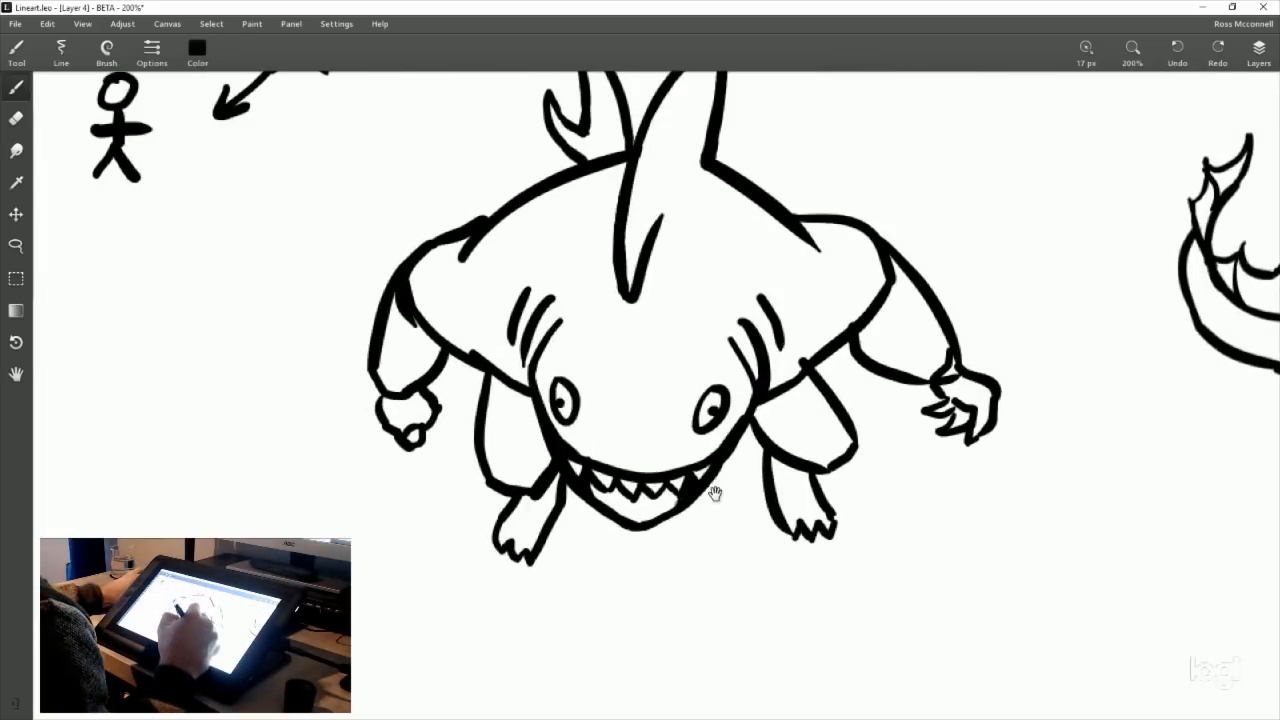
{"action": "mouse_move", "coordinate": [850, 608]}
{"action": "left_mouse_down"}
{"action": "mouse_move", "coordinate": [757, 460]}
{"action": "mouse_move", "coordinate": [717, 329]}
{"action": "mouse_move", "coordinate": [480, 311]}
{"action": "left_mouse_up"}
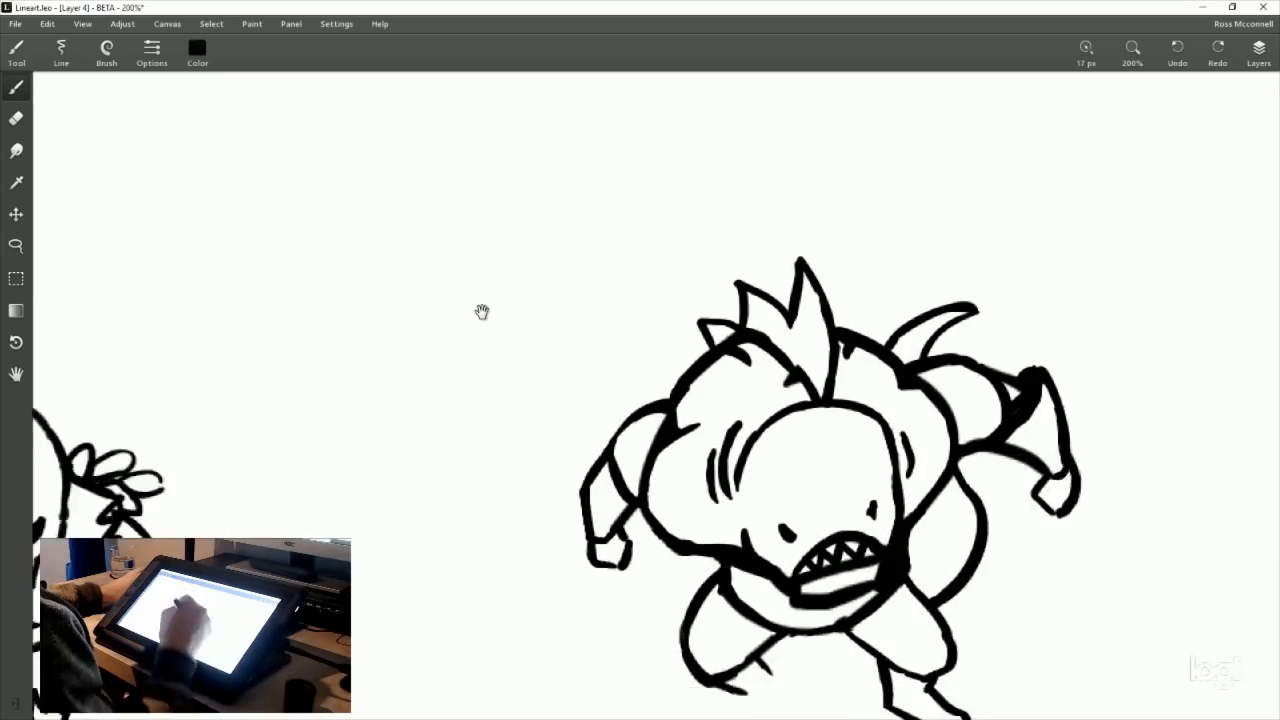
{"action": "left_click_drag", "start_coordinate": [814, 488], "coordinate": [742, 483]}
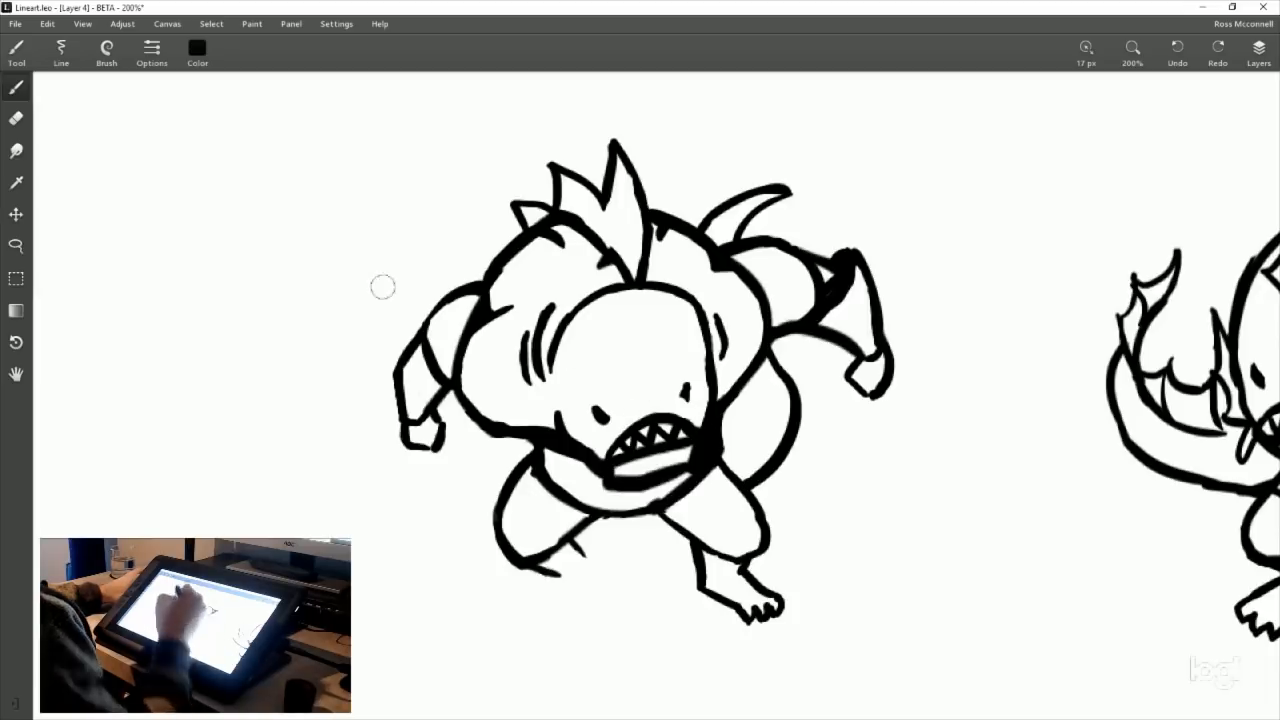
{"action": "left_click", "coordinate": [16, 118]}
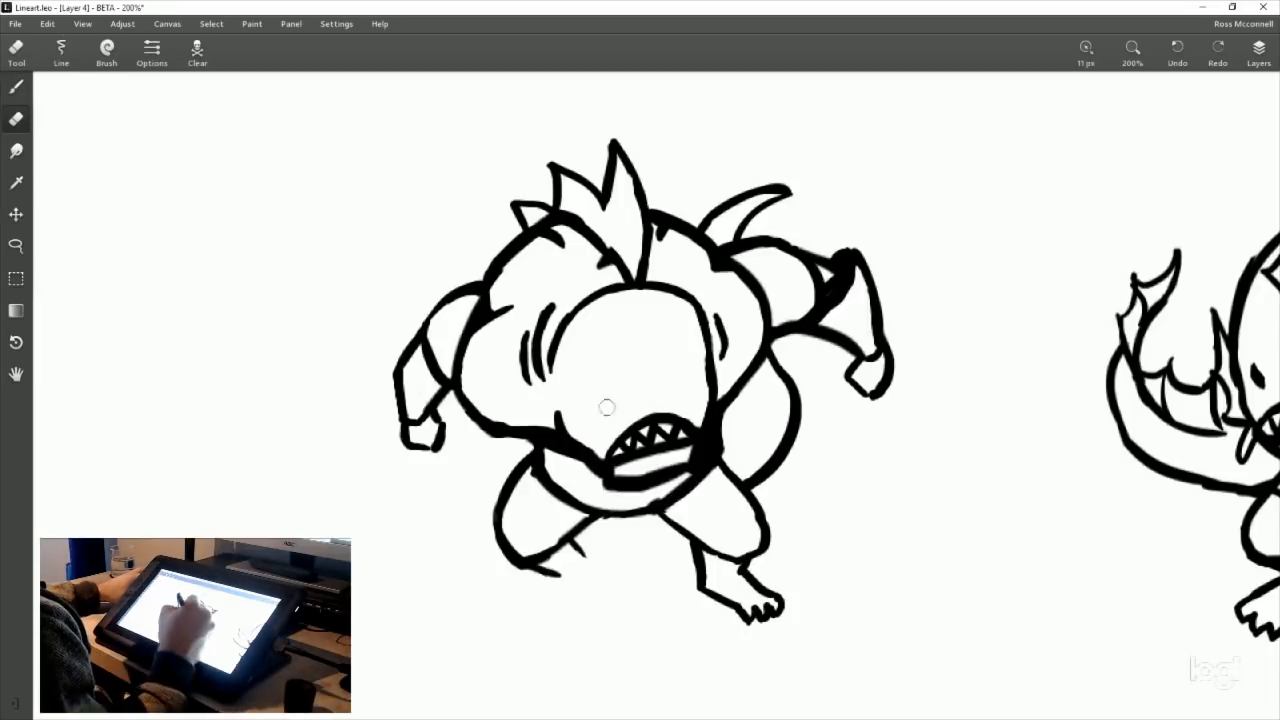
{"action": "left_click", "coordinate": [16, 87]}
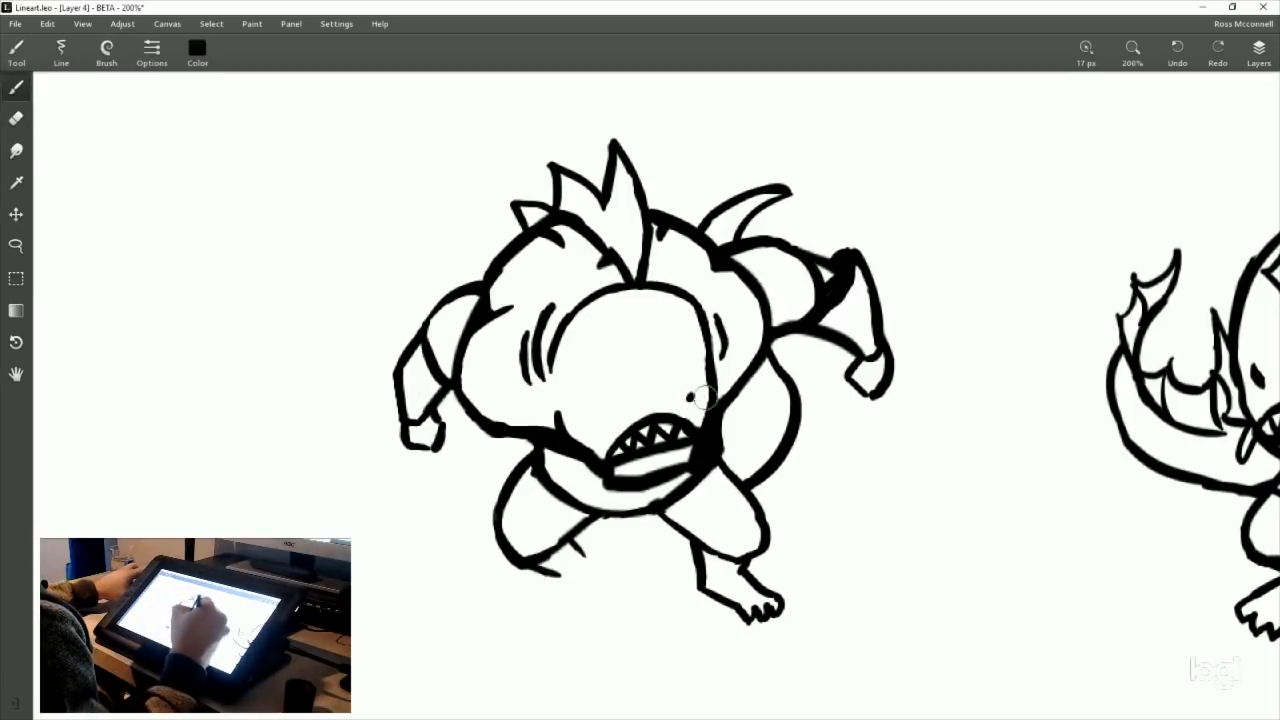
{"action": "left_click", "coordinate": [690, 396]}
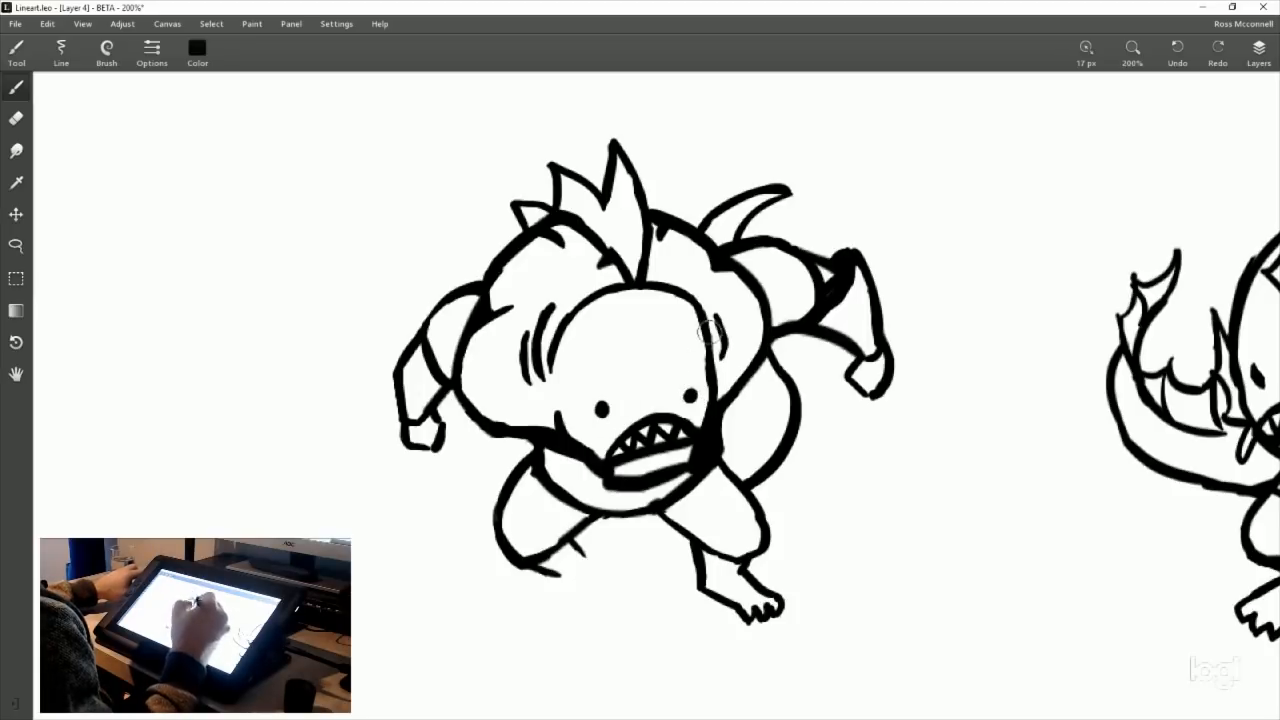
{"action": "left_click", "coordinate": [598, 413]}
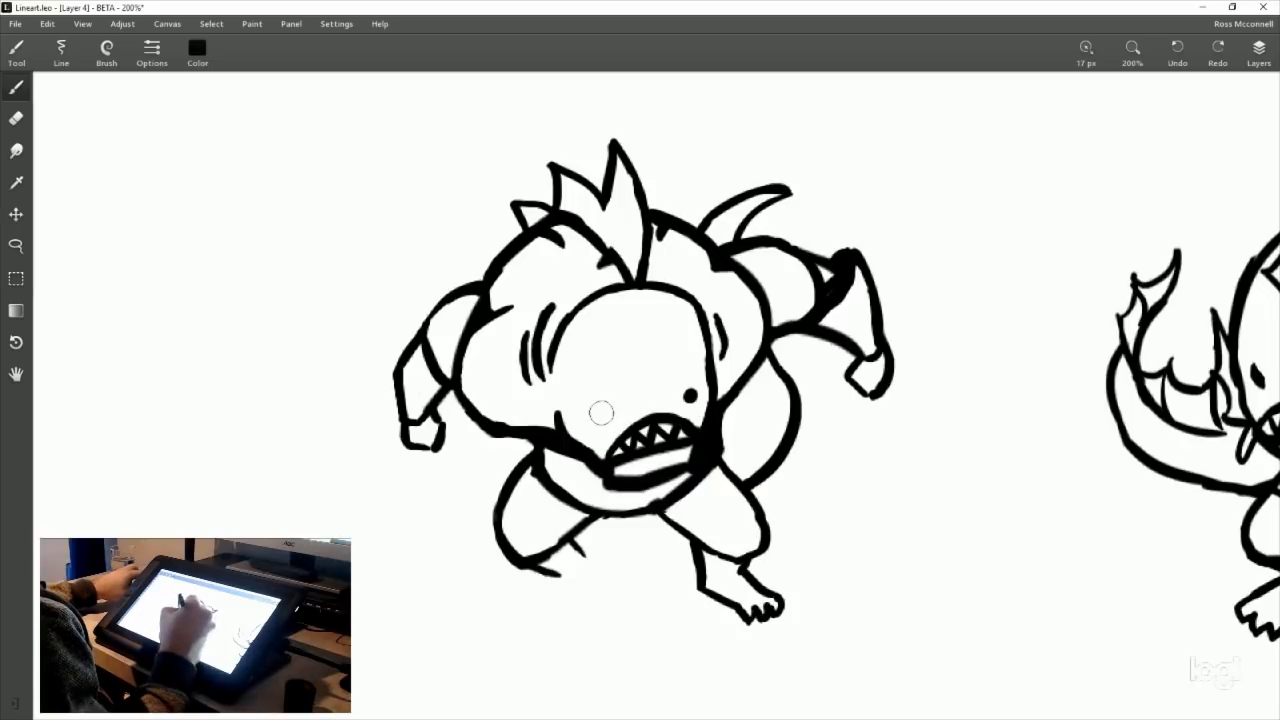
Step: Draw the creature's left-hand foot in black with an ankle, a heel line and small jagged toes
{"action": "left_click_drag", "start_coordinate": [820, 409], "coordinate": [782, 355]}
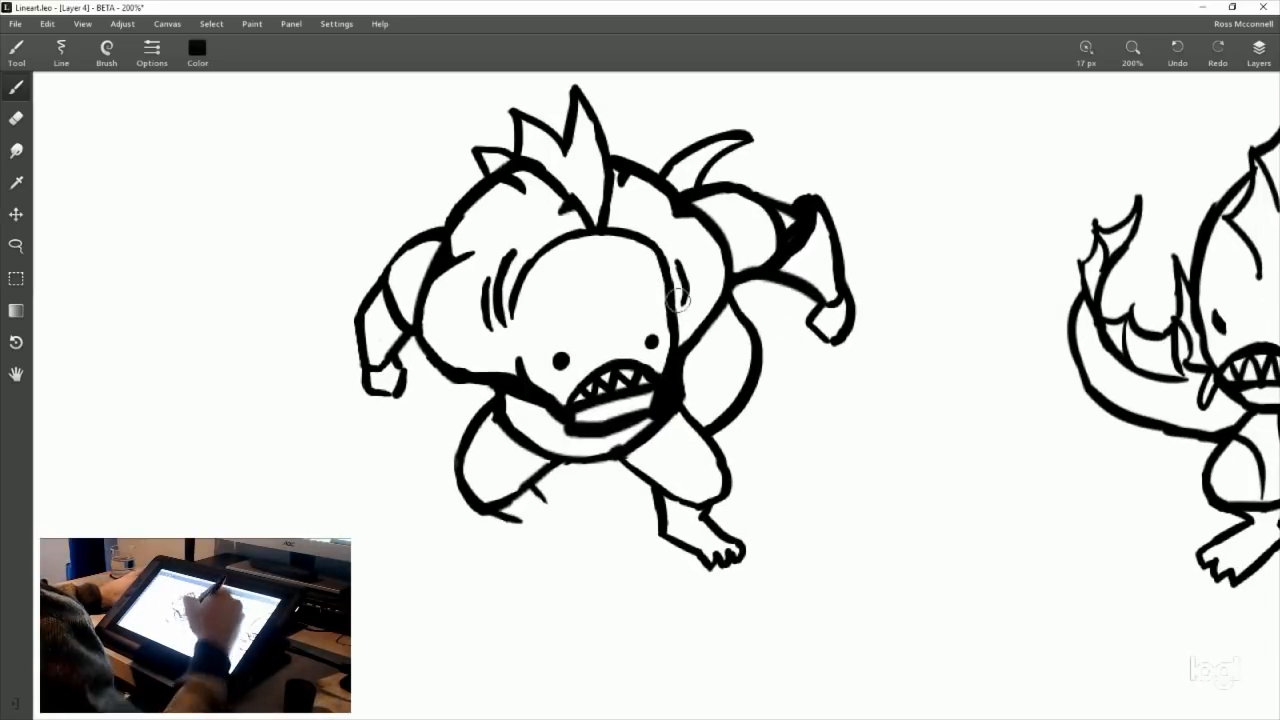
{"action": "left_click_drag", "start_coordinate": [697, 487], "coordinate": [681, 455]}
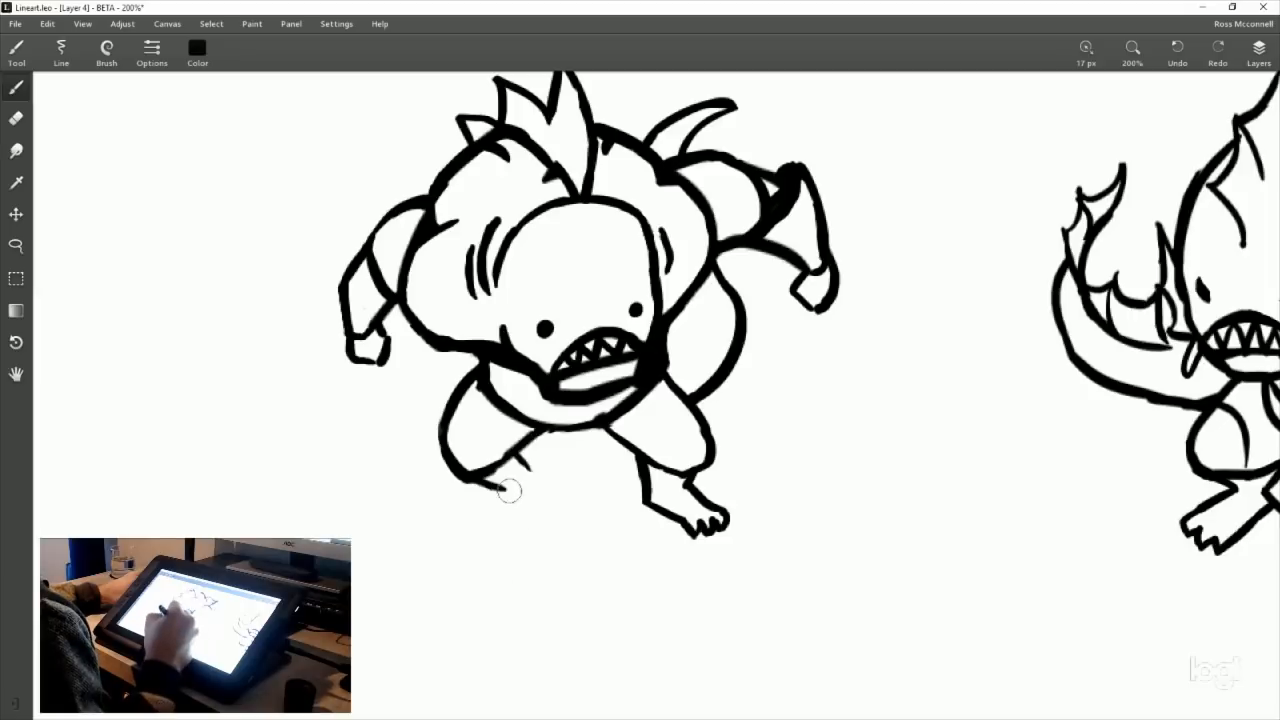
{"action": "left_click_drag", "start_coordinate": [506, 483], "coordinate": [489, 516]}
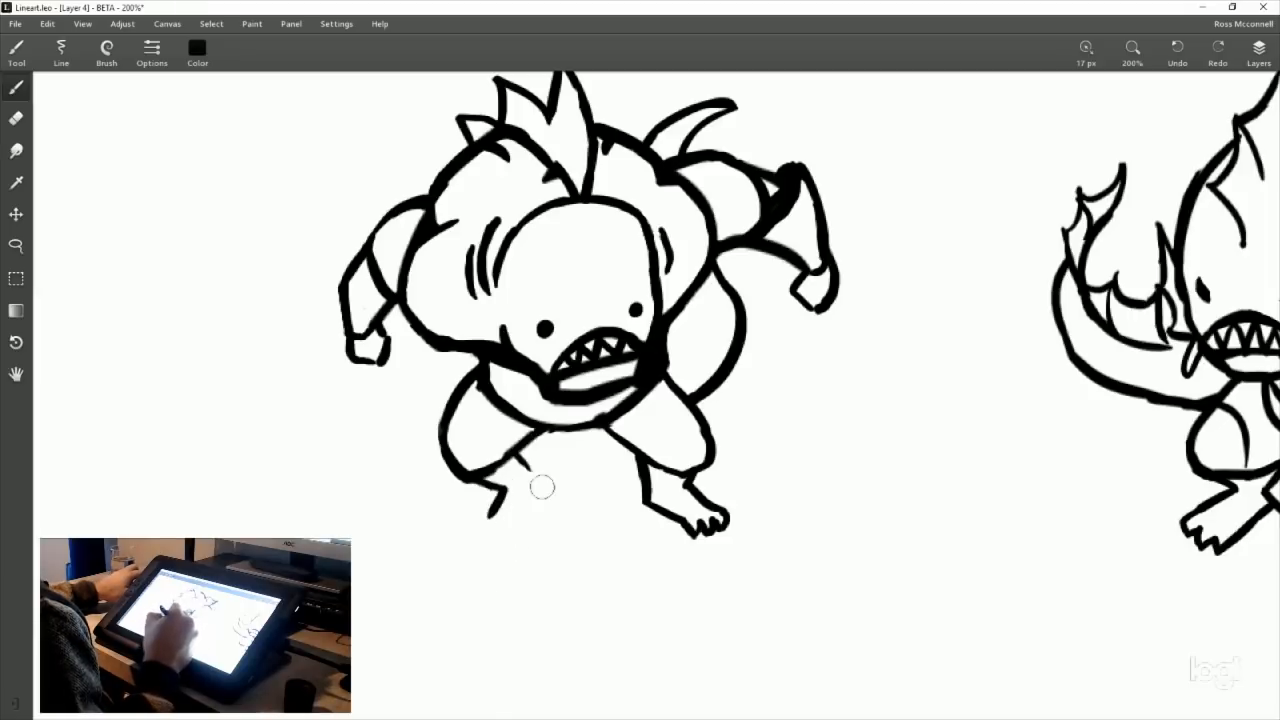
{"action": "mouse_move", "coordinate": [535, 478]}
{"action": "left_mouse_down"}
{"action": "mouse_move", "coordinate": [528, 520]}
{"action": "mouse_move", "coordinate": [491, 529]}
{"action": "mouse_move", "coordinate": [523, 541]}
{"action": "mouse_move", "coordinate": [530, 524]}
{"action": "mouse_move", "coordinate": [538, 538]}
{"action": "left_mouse_up"}
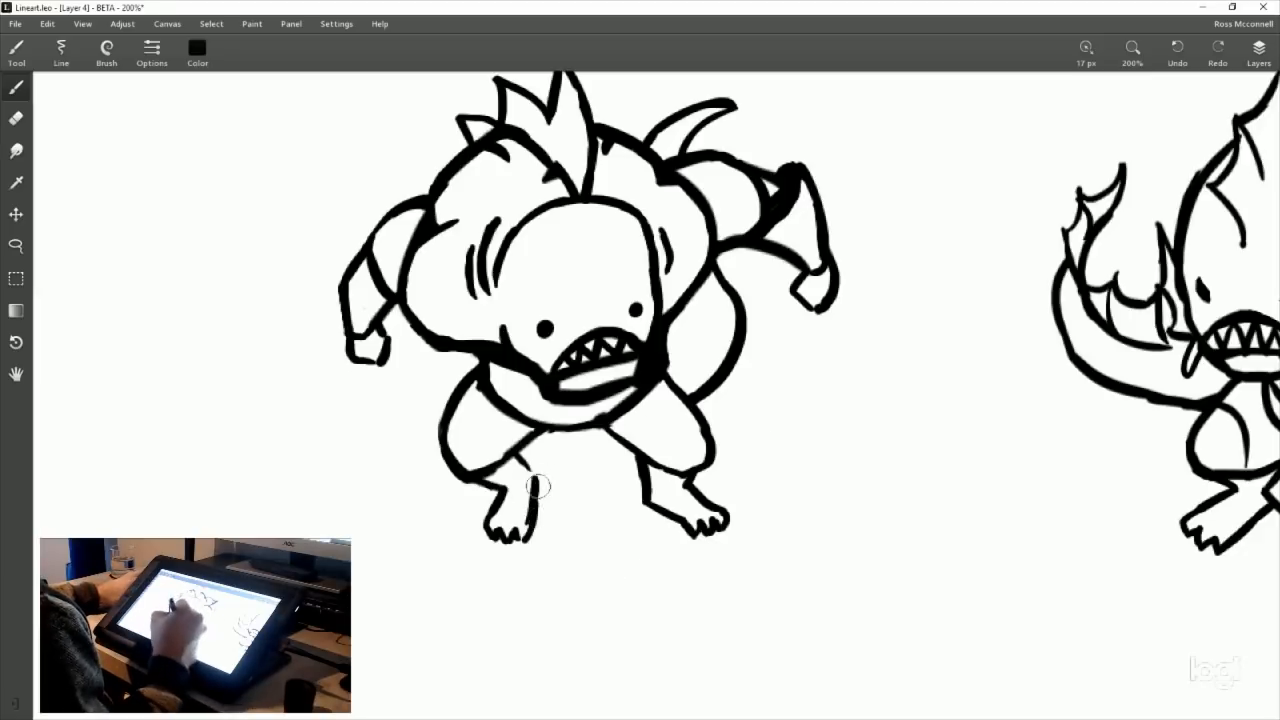
{"action": "left_click_drag", "start_coordinate": [524, 460], "coordinate": [538, 482]}
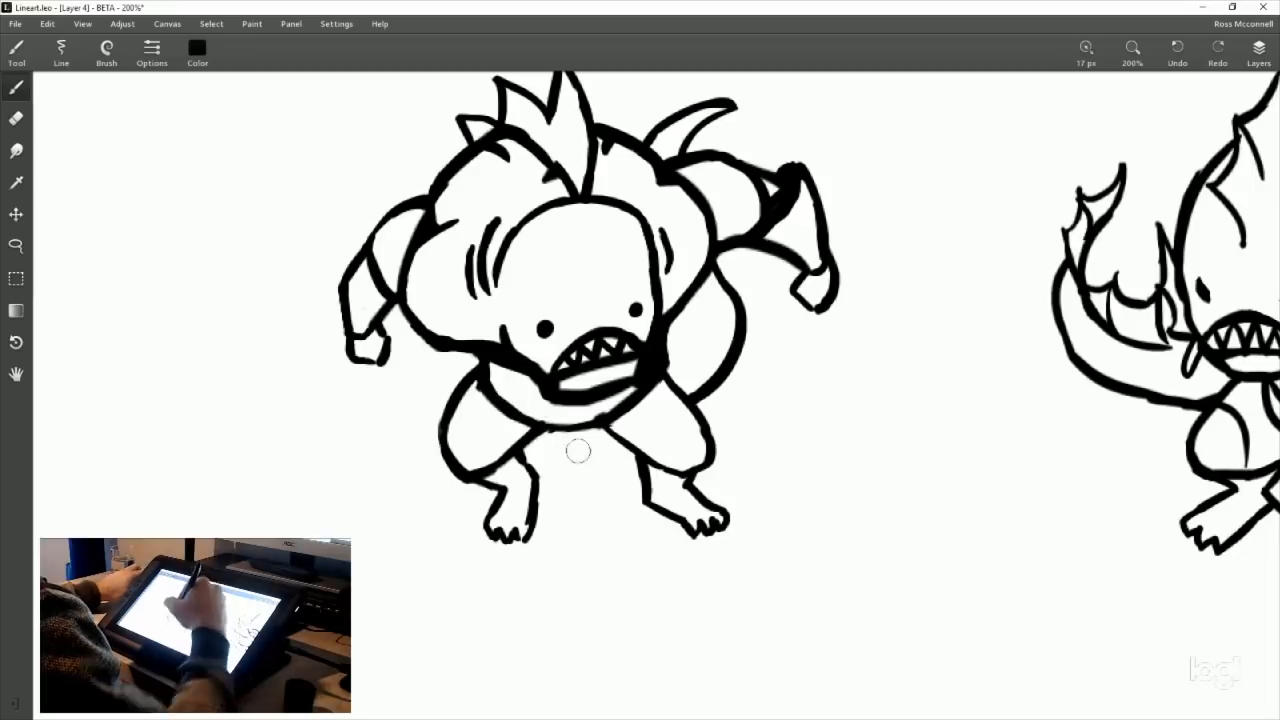
Step: Trim the line art around the creature's lower lip and its left-hand jaw corner with the Eraser
{"action": "left_click", "coordinate": [16, 118]}
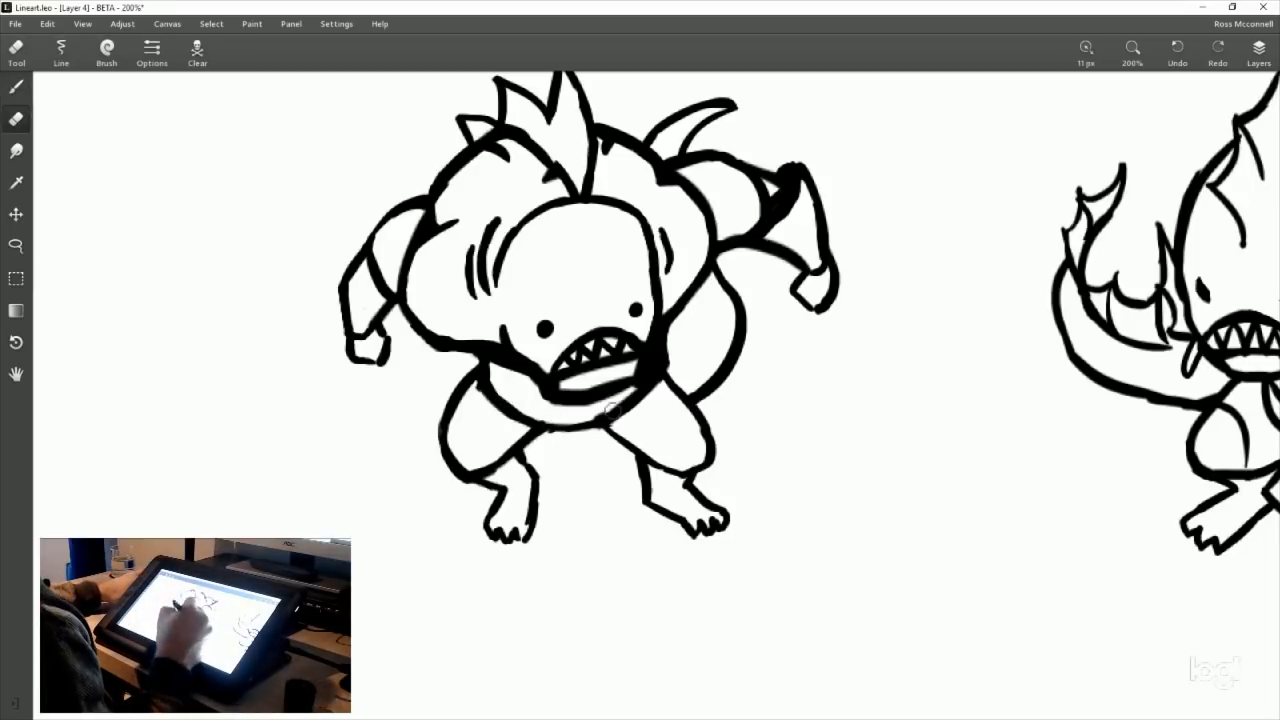
{"action": "left_click_drag", "start_coordinate": [596, 380], "coordinate": [633, 365]}
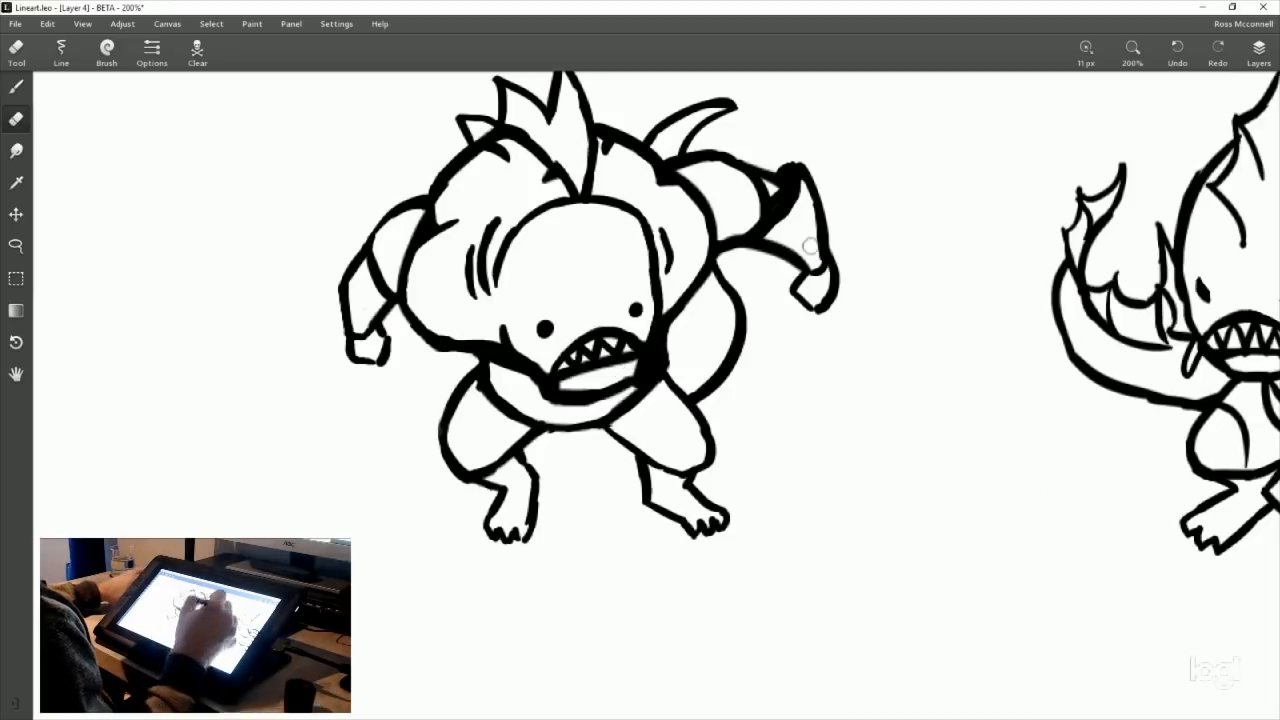
{"action": "left_click", "coordinate": [17, 87]}
{"action": "mouse_move", "coordinate": [721, 374]}
{"action": "left_mouse_down"}
{"action": "mouse_move", "coordinate": [713, 408]}
{"action": "mouse_move", "coordinate": [734, 397]}
{"action": "left_mouse_up"}
{"action": "left_click", "coordinate": [17, 118]}
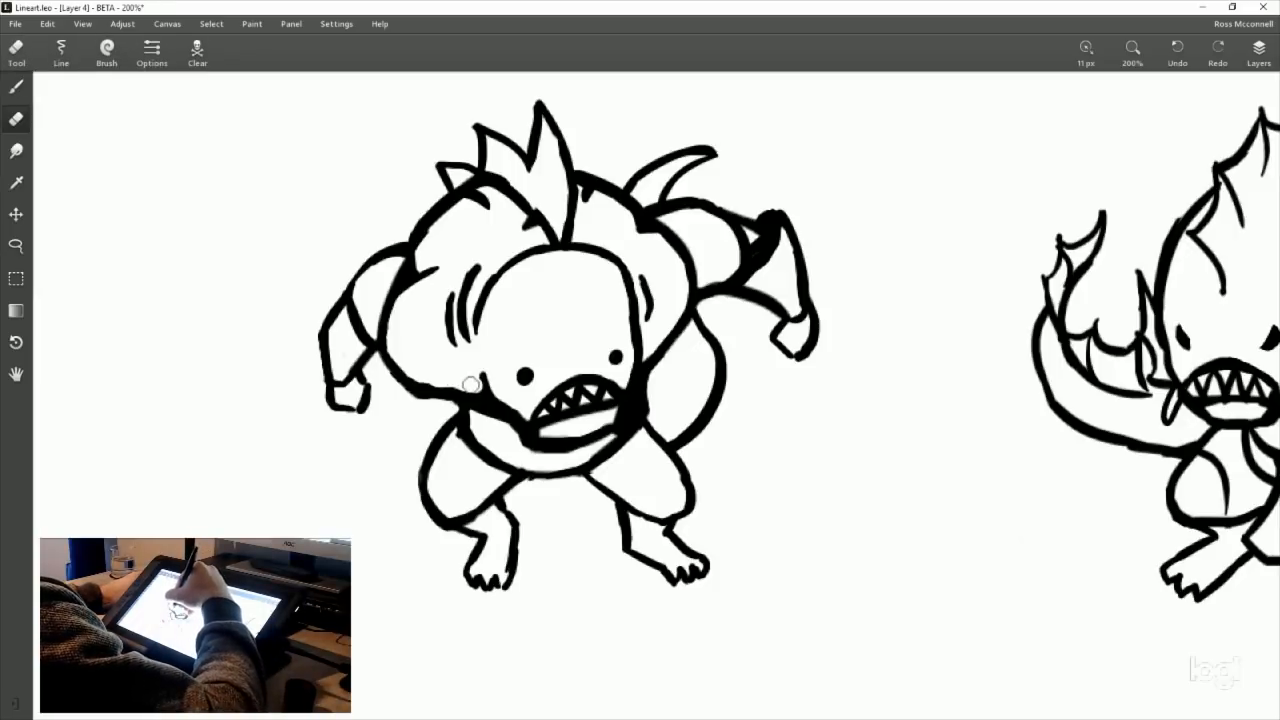
{"action": "mouse_move", "coordinate": [471, 384]}
{"action": "left_mouse_down"}
{"action": "mouse_move", "coordinate": [430, 381]}
{"action": "mouse_move", "coordinate": [453, 377]}
{"action": "left_mouse_up"}
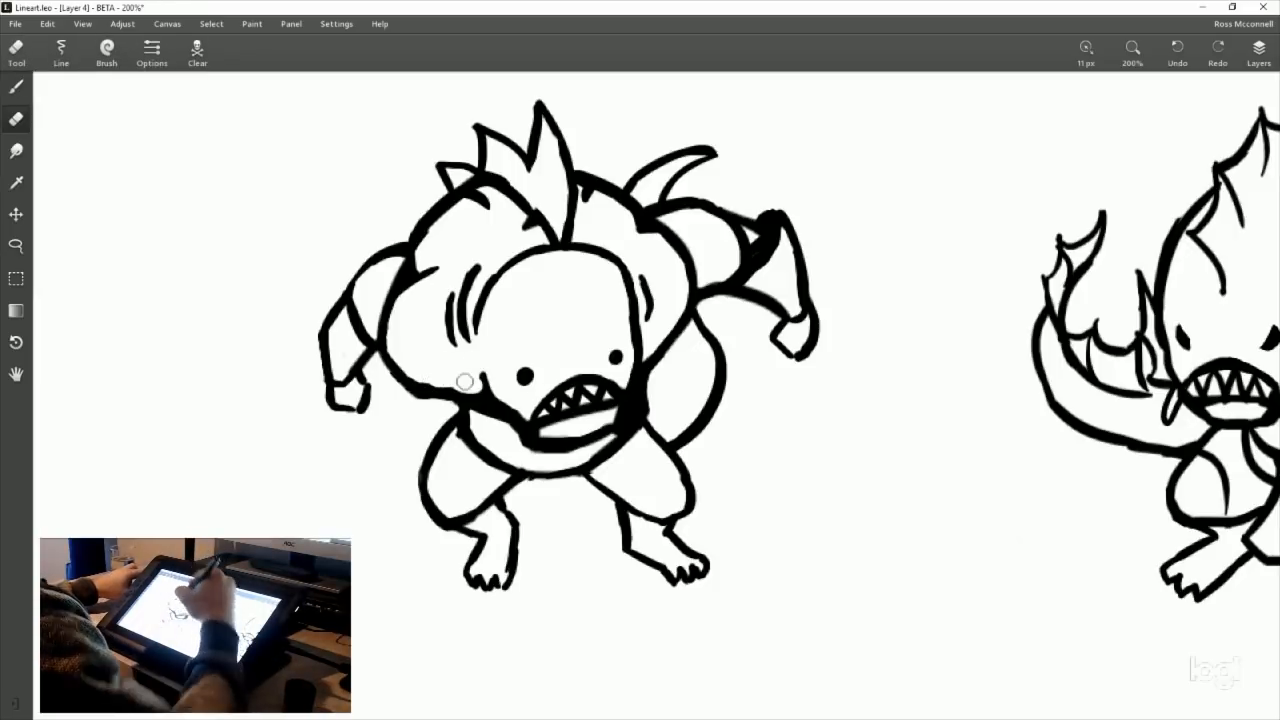
Step: Draw short black gill strokes along both lower cheeks of the creature and erase the longer gill lines beside its forehead
{"action": "key", "text": "b"}
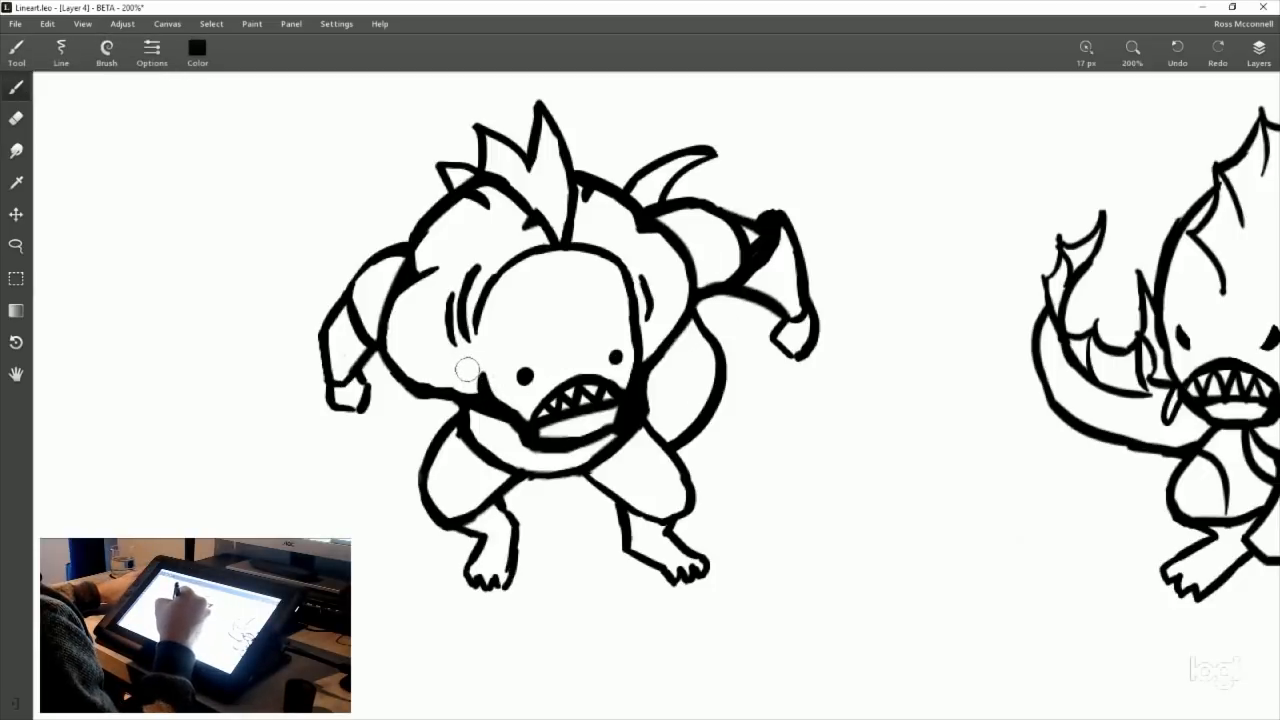
{"action": "mouse_move", "coordinate": [467, 366]}
{"action": "left_mouse_down"}
{"action": "mouse_move", "coordinate": [474, 400]}
{"action": "mouse_move", "coordinate": [456, 398]}
{"action": "left_mouse_up"}
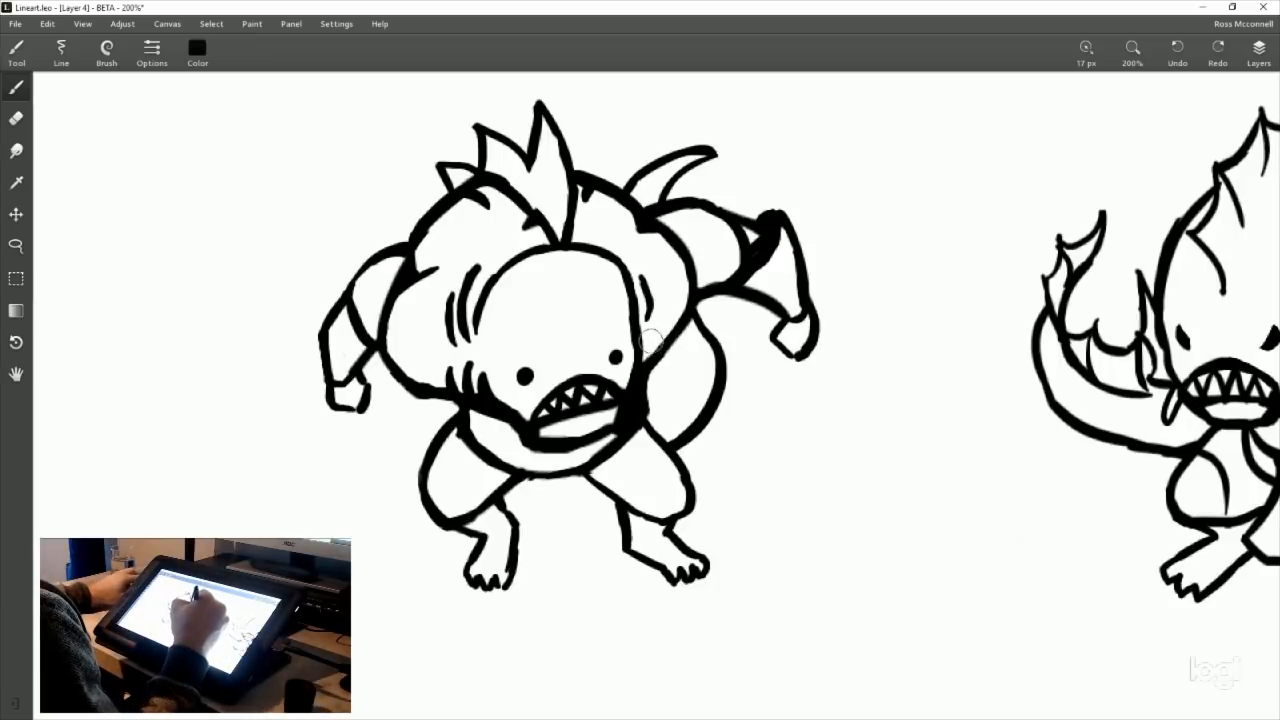
{"action": "left_click_drag", "start_coordinate": [652, 343], "coordinate": [646, 367]}
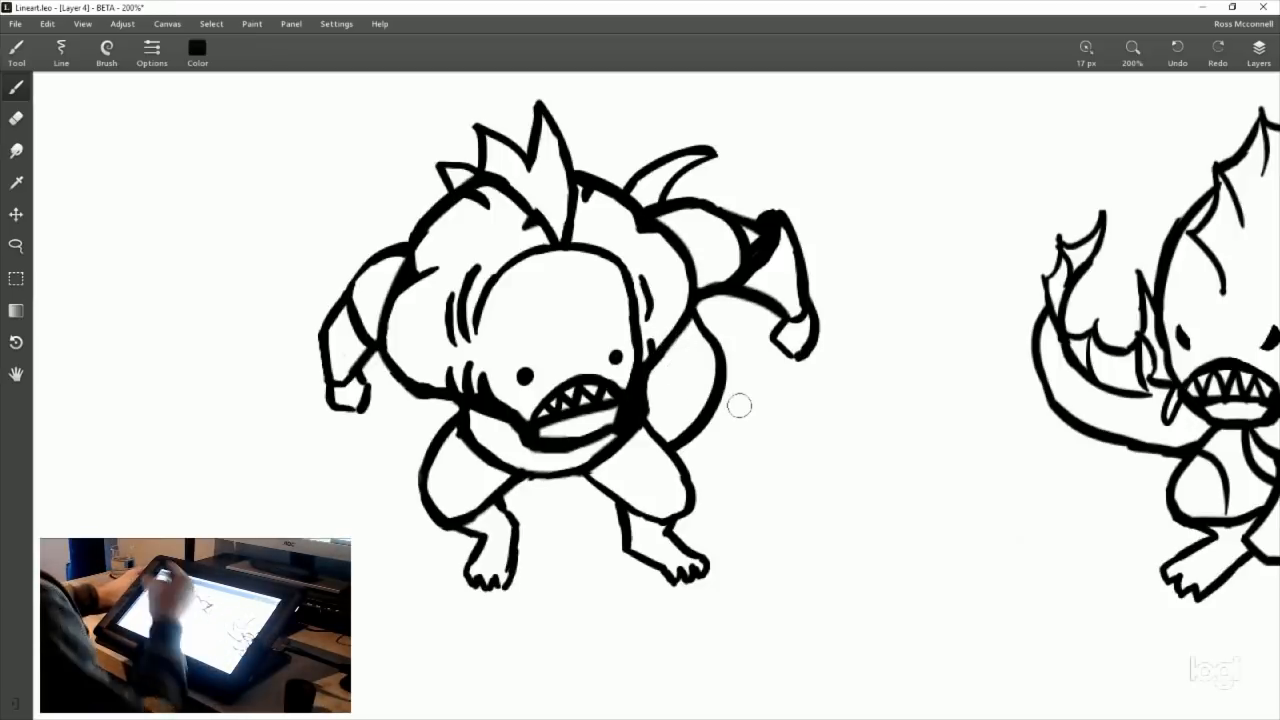
{"action": "left_click", "coordinate": [16, 118]}
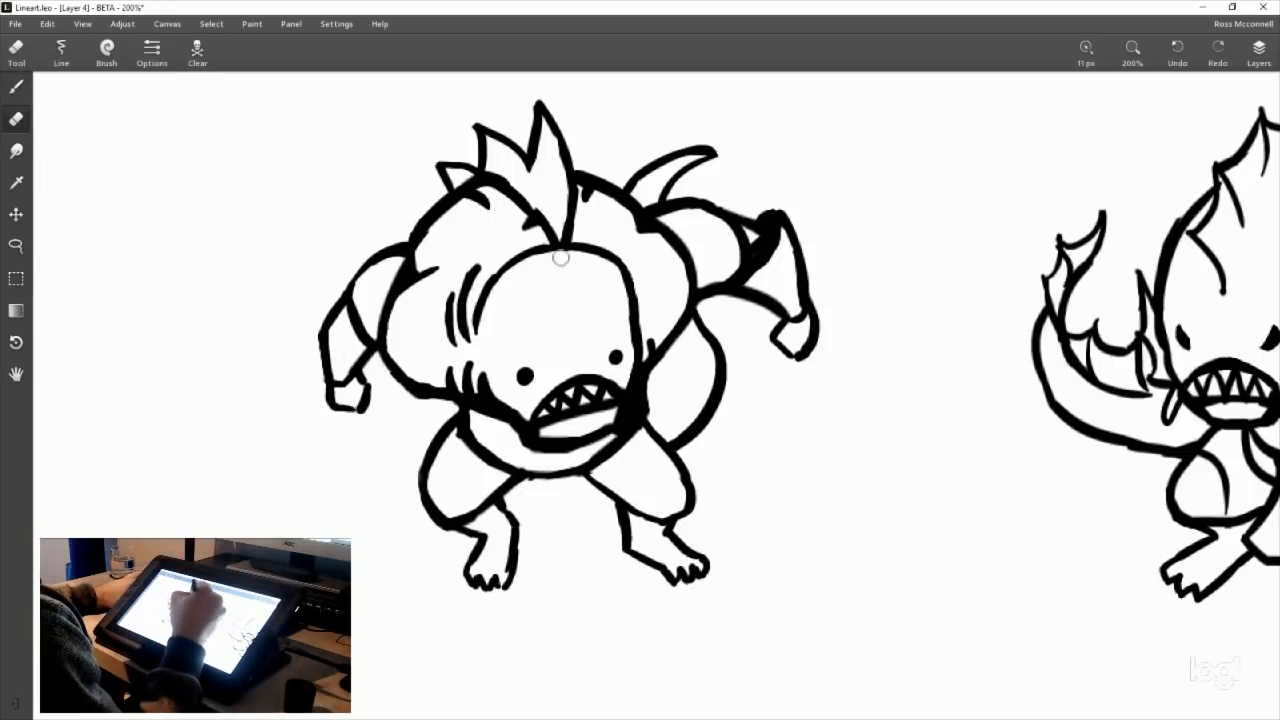
{"action": "mouse_move", "coordinate": [468, 270]}
{"action": "left_mouse_down"}
{"action": "mouse_move", "coordinate": [467, 341]}
{"action": "mouse_move", "coordinate": [472, 275]}
{"action": "mouse_move", "coordinate": [455, 313]}
{"action": "left_mouse_up"}
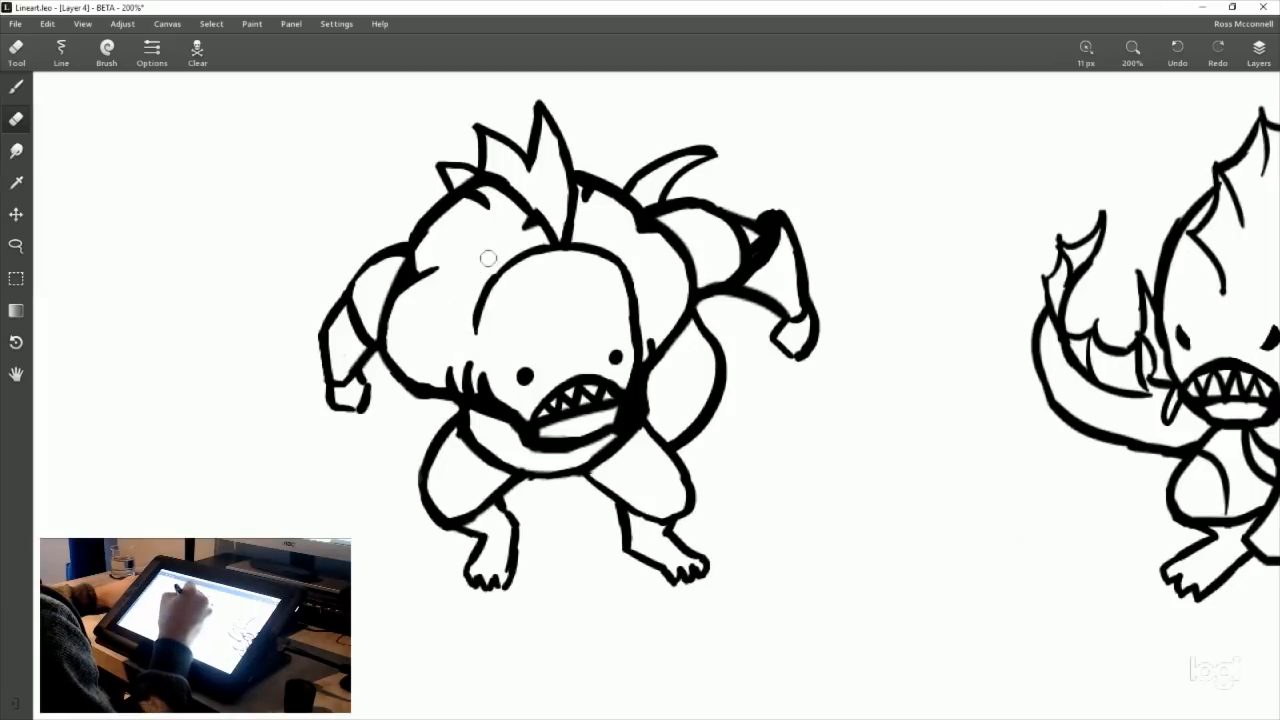
Step: Thicken the black outline of the creature's left-hand arm along the inner forearm and over the shoulder
{"action": "left_click", "coordinate": [22, 89]}
{"action": "mouse_move", "coordinate": [789, 385]}
{"action": "left_mouse_down"}
{"action": "mouse_move", "coordinate": [831, 400]}
{"action": "mouse_move", "coordinate": [812, 399]}
{"action": "left_mouse_up"}
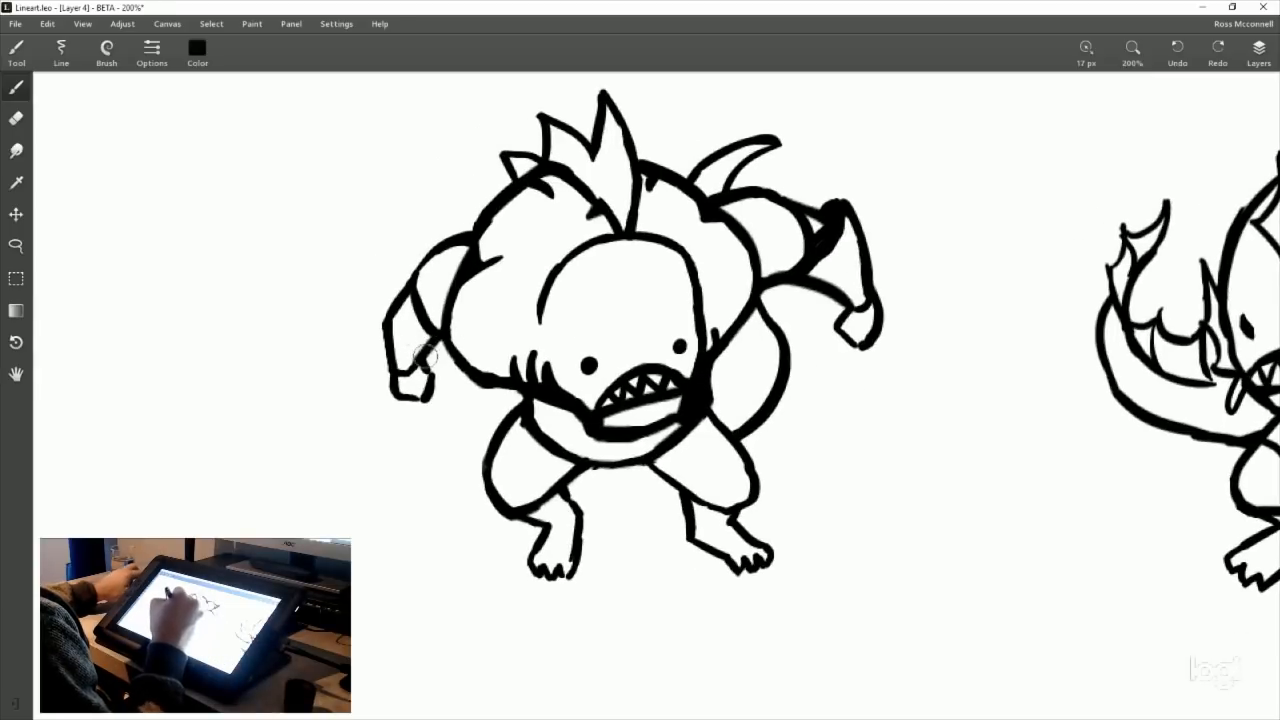
{"action": "mouse_move", "coordinate": [418, 366]}
{"action": "left_mouse_down"}
{"action": "mouse_move", "coordinate": [452, 334]}
{"action": "mouse_move", "coordinate": [477, 234]}
{"action": "left_mouse_up"}
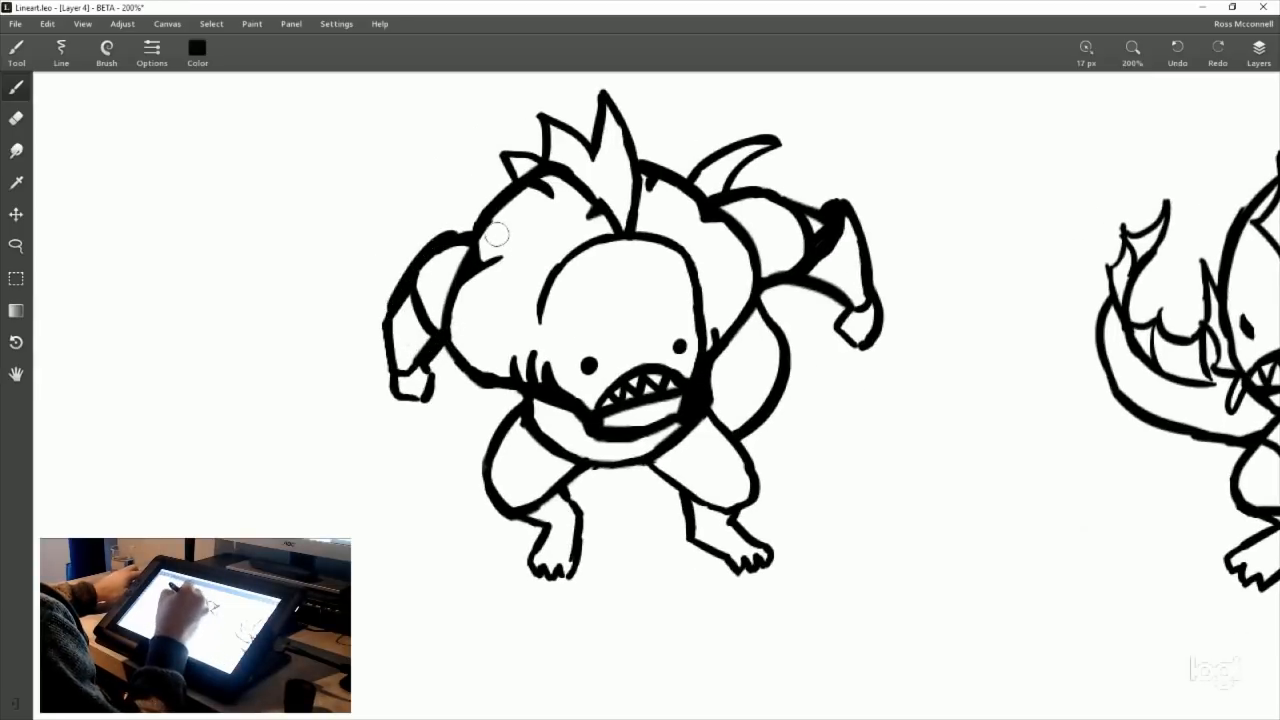
{"action": "key", "text": "ctrl+z"}
{"action": "mouse_move", "coordinate": [408, 288]}
{"action": "left_mouse_down"}
{"action": "mouse_move", "coordinate": [434, 242]}
{"action": "mouse_move", "coordinate": [474, 237]}
{"action": "left_mouse_up"}
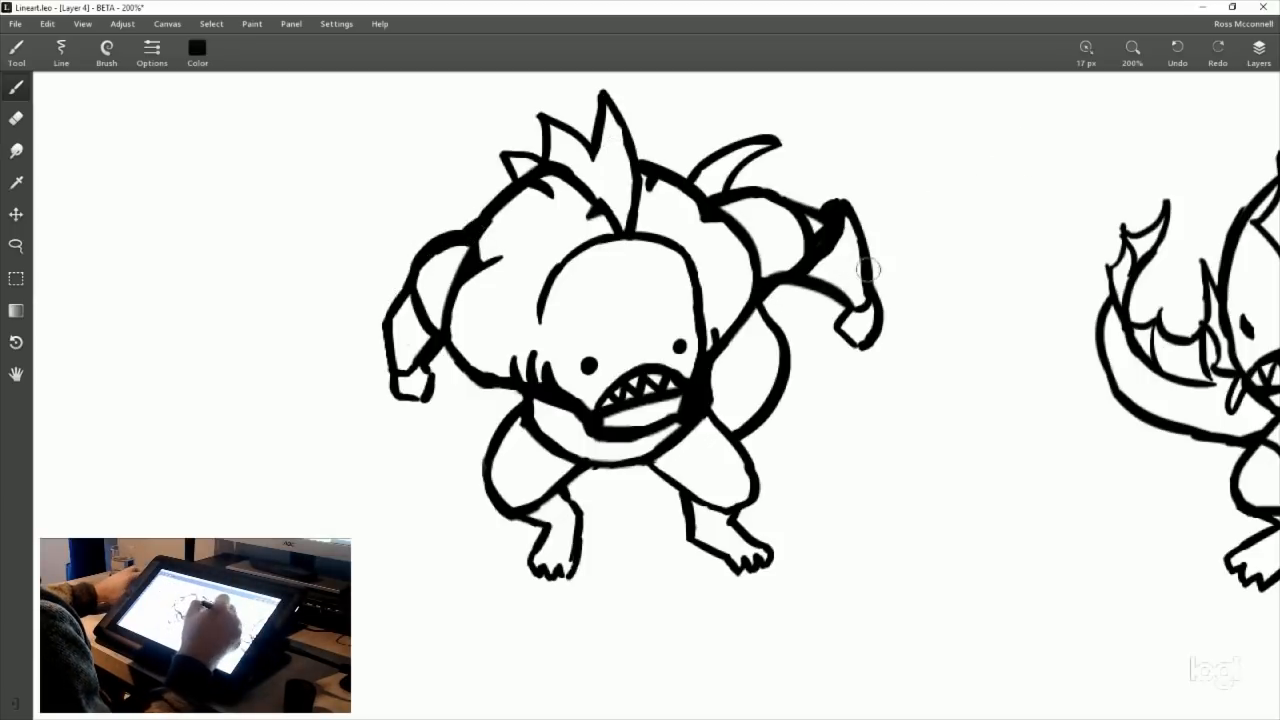
Step: Draw a short pointed spike and a longer swept-back spike in black on the fin behind the creature's right-hand shoulder
{"action": "left_click_drag", "start_coordinate": [900, 398], "coordinate": [767, 458]}
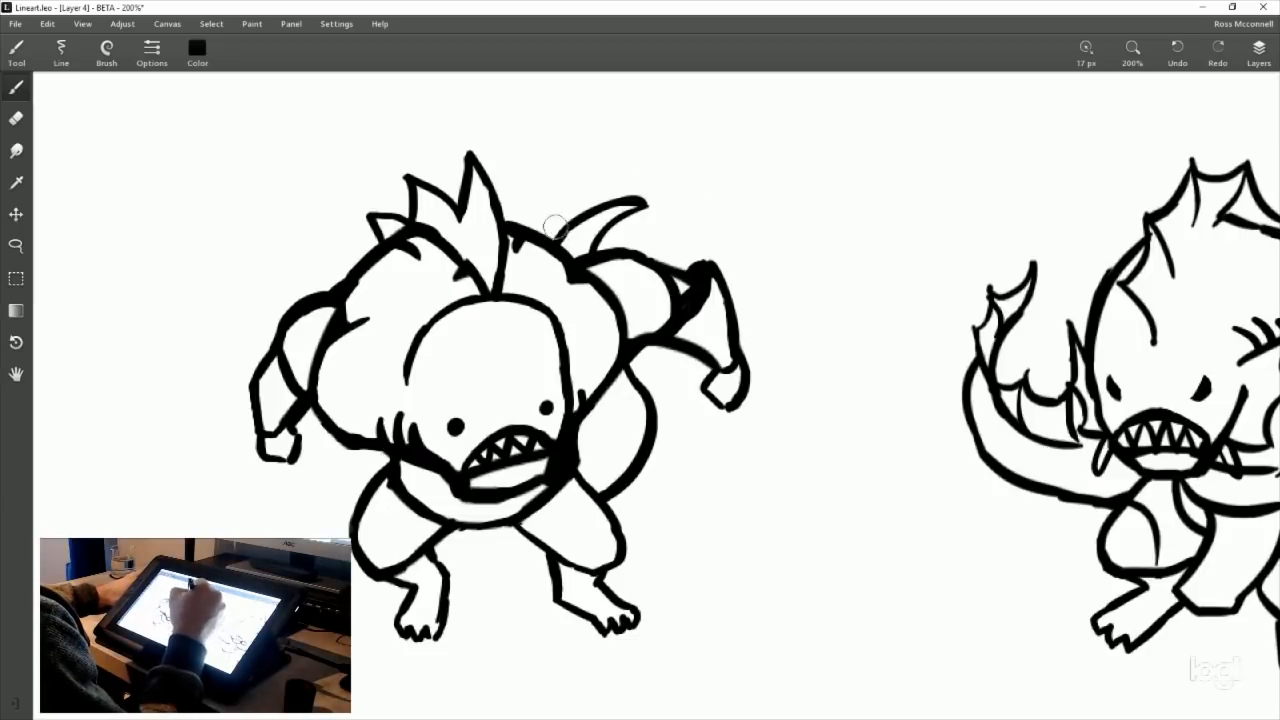
{"action": "mouse_move", "coordinate": [547, 240]}
{"action": "left_mouse_down"}
{"action": "mouse_move", "coordinate": [598, 167]}
{"action": "mouse_move", "coordinate": [587, 174]}
{"action": "mouse_move", "coordinate": [597, 200]}
{"action": "mouse_move", "coordinate": [684, 166]}
{"action": "mouse_move", "coordinate": [588, 177]}
{"action": "mouse_move", "coordinate": [675, 172]}
{"action": "mouse_move", "coordinate": [638, 210]}
{"action": "mouse_move", "coordinate": [708, 200]}
{"action": "left_mouse_up"}
{"action": "key", "text": "ctrl+z"}
{"action": "key", "text": "ctrl+z"}
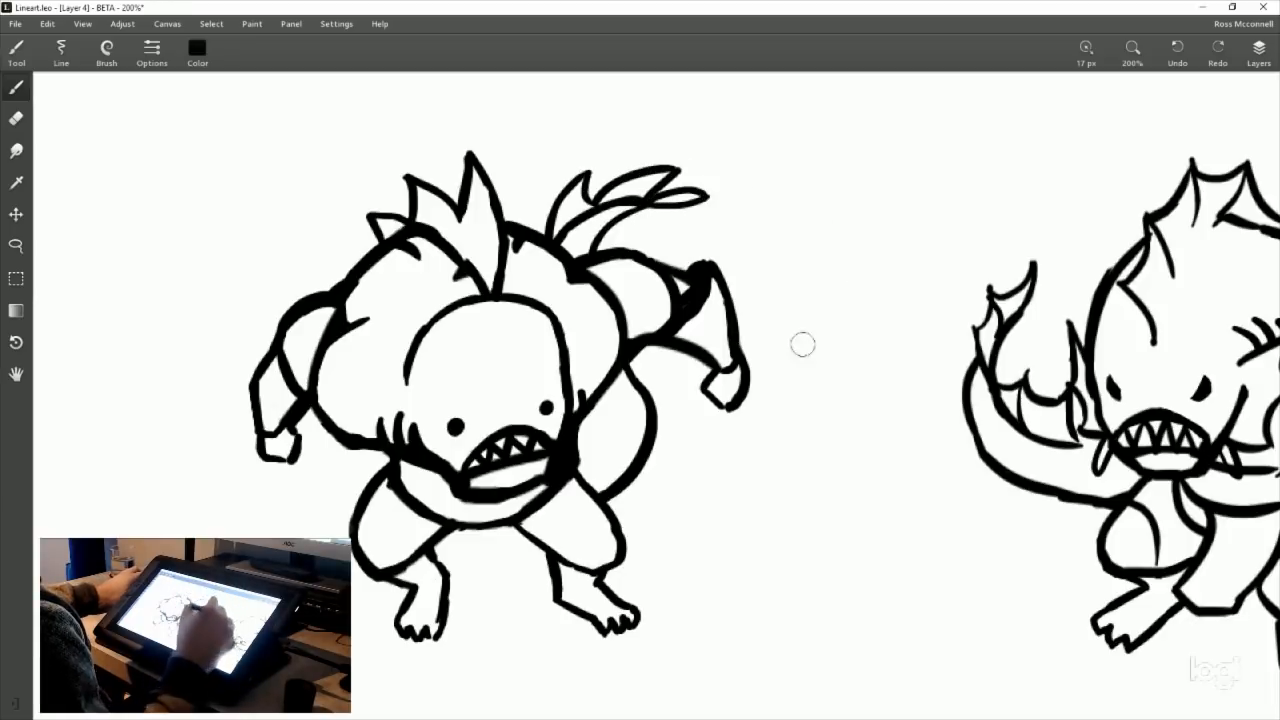
{"action": "key", "text": "ctrl+z"}
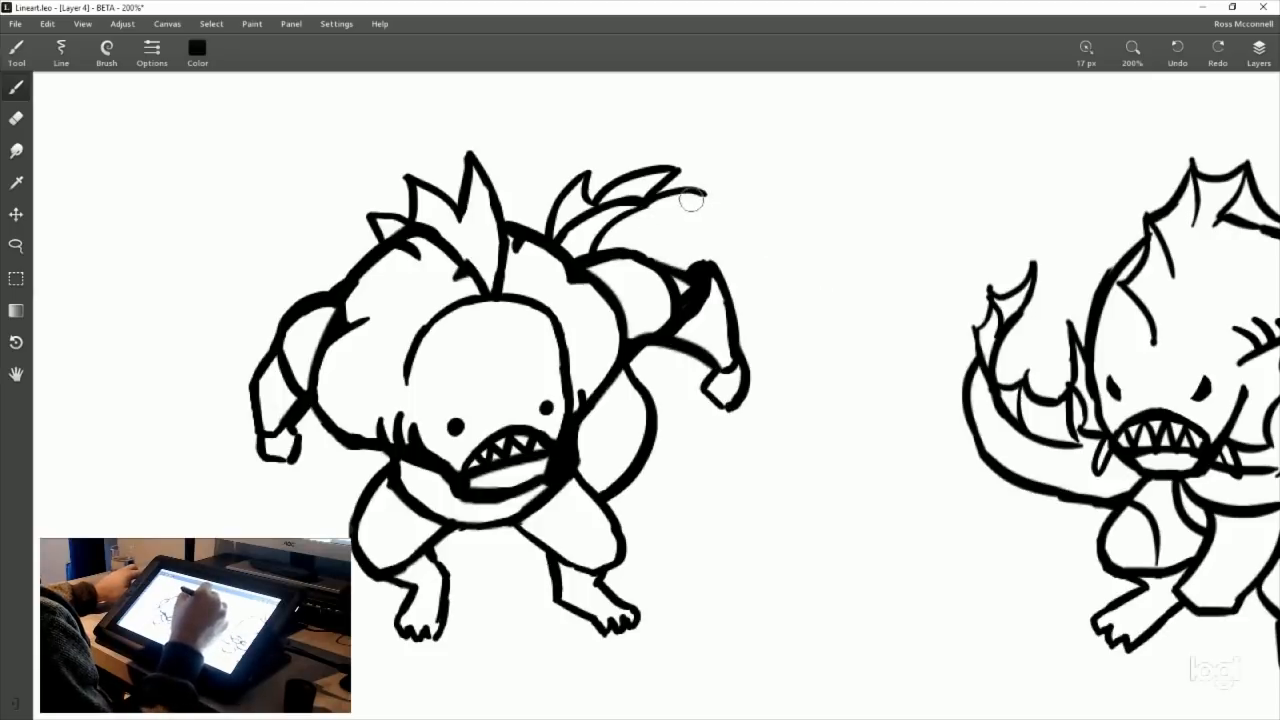
{"action": "left_click_drag", "start_coordinate": [604, 224], "coordinate": [714, 187]}
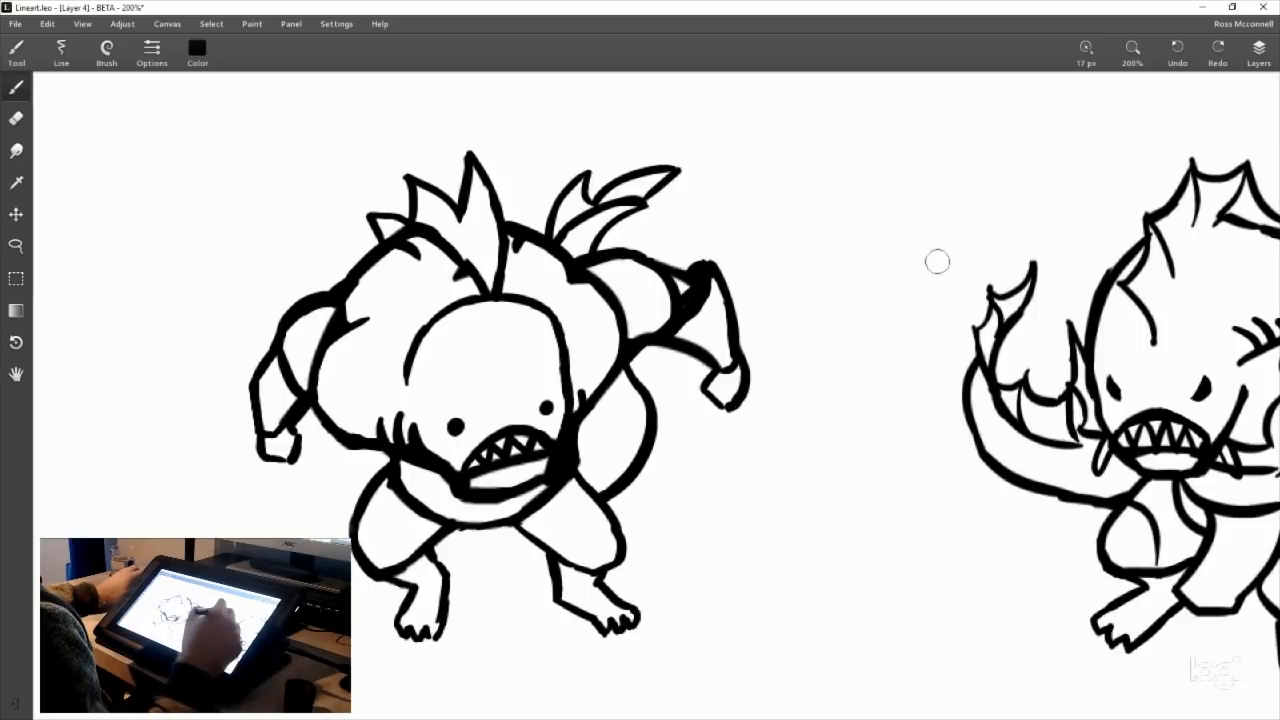
Step: Erase the underside of the longer swept-back fin spike and draw a wide leaf-shaped black tip extending the fin outward
{"action": "left_click_drag", "start_coordinate": [937, 260], "coordinate": [719, 511]}
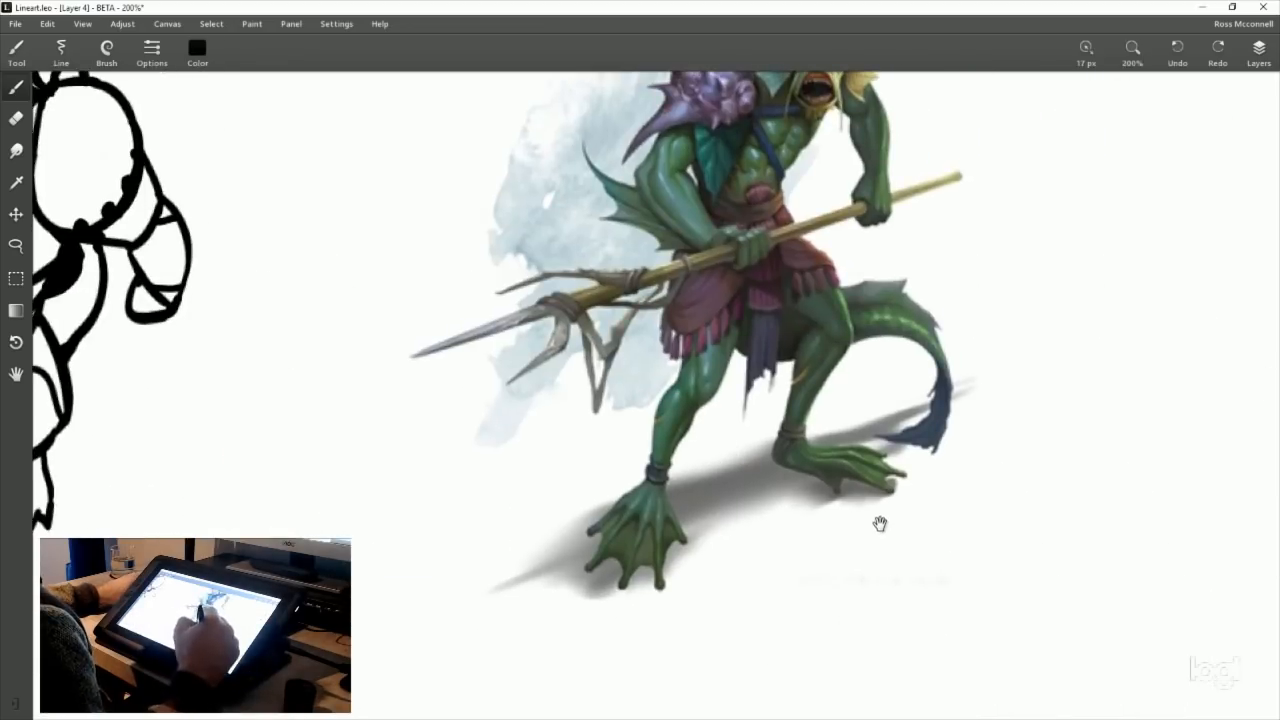
{"action": "mouse_move", "coordinate": [825, 473]}
{"action": "left_mouse_down"}
{"action": "mouse_move", "coordinate": [794, 234]}
{"action": "mouse_move", "coordinate": [731, 271]}
{"action": "mouse_move", "coordinate": [600, 400]}
{"action": "mouse_move", "coordinate": [659, 212]}
{"action": "left_mouse_up"}
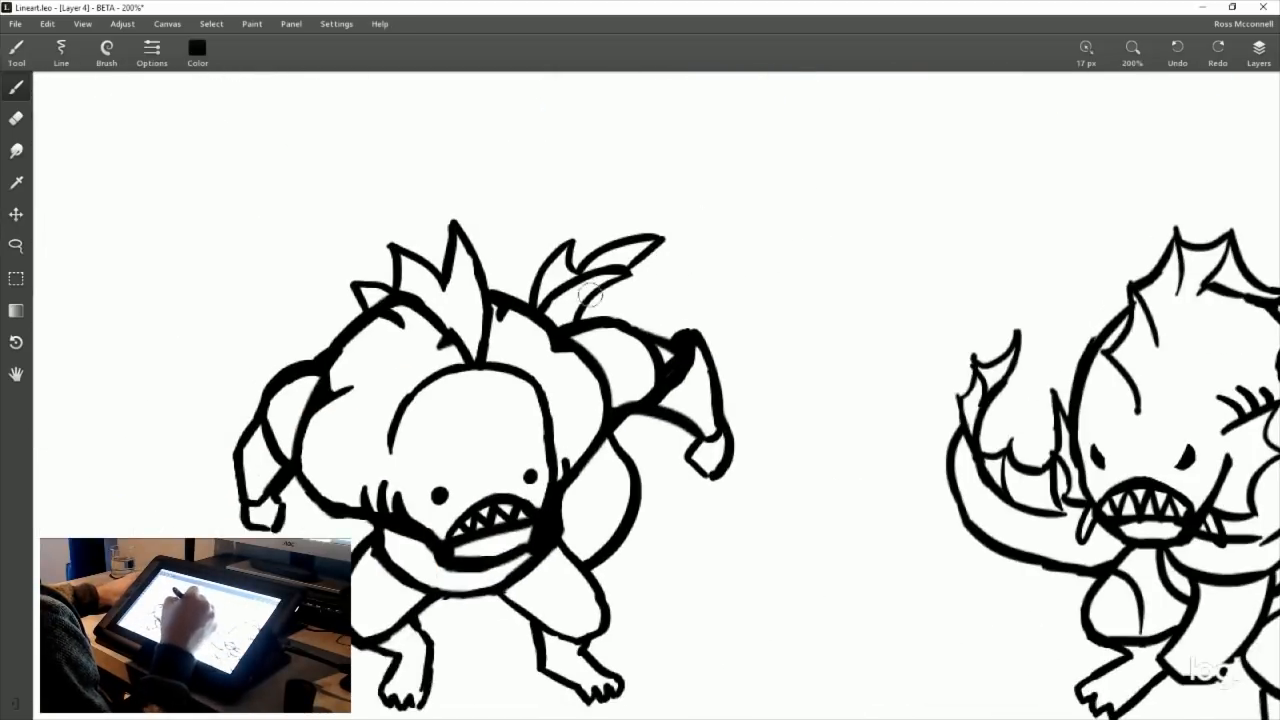
{"action": "mouse_move", "coordinate": [550, 314]}
{"action": "left_mouse_down"}
{"action": "mouse_move", "coordinate": [648, 270]}
{"action": "mouse_move", "coordinate": [640, 262]}
{"action": "mouse_move", "coordinate": [705, 256]}
{"action": "left_mouse_up"}
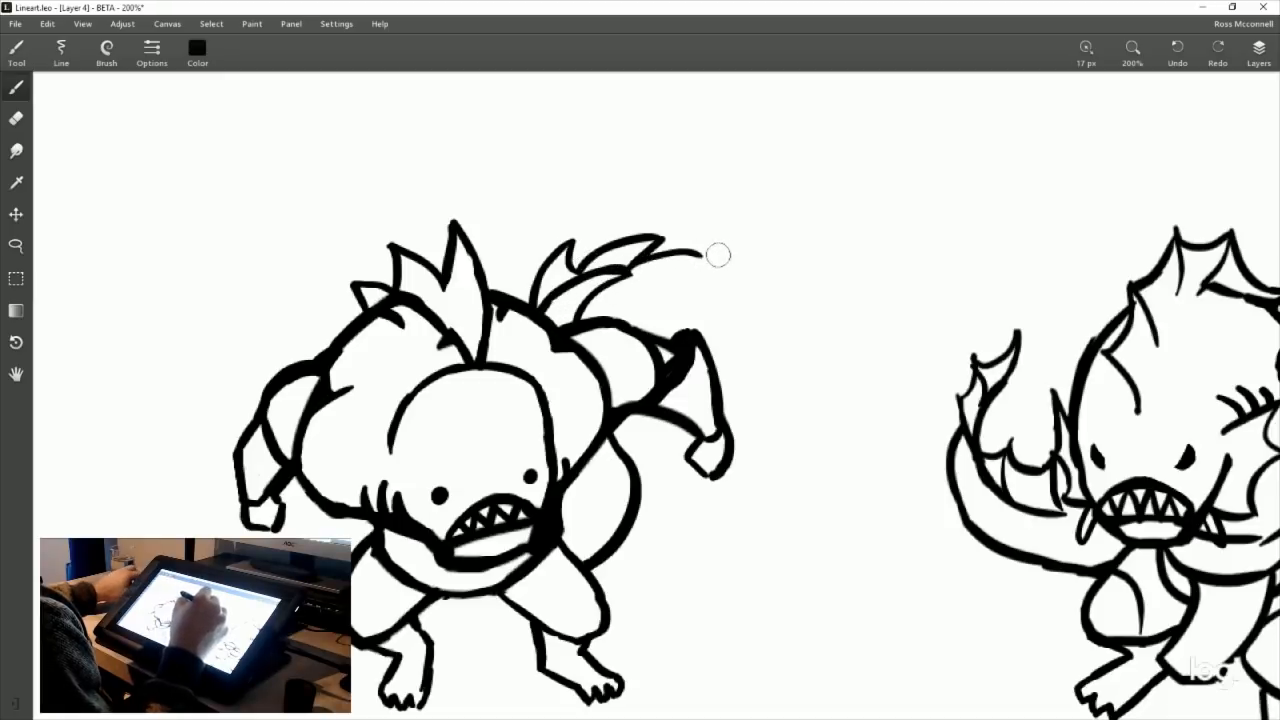
{"action": "key", "text": "ctrl+z"}
{"action": "left_click", "coordinate": [16, 118]}
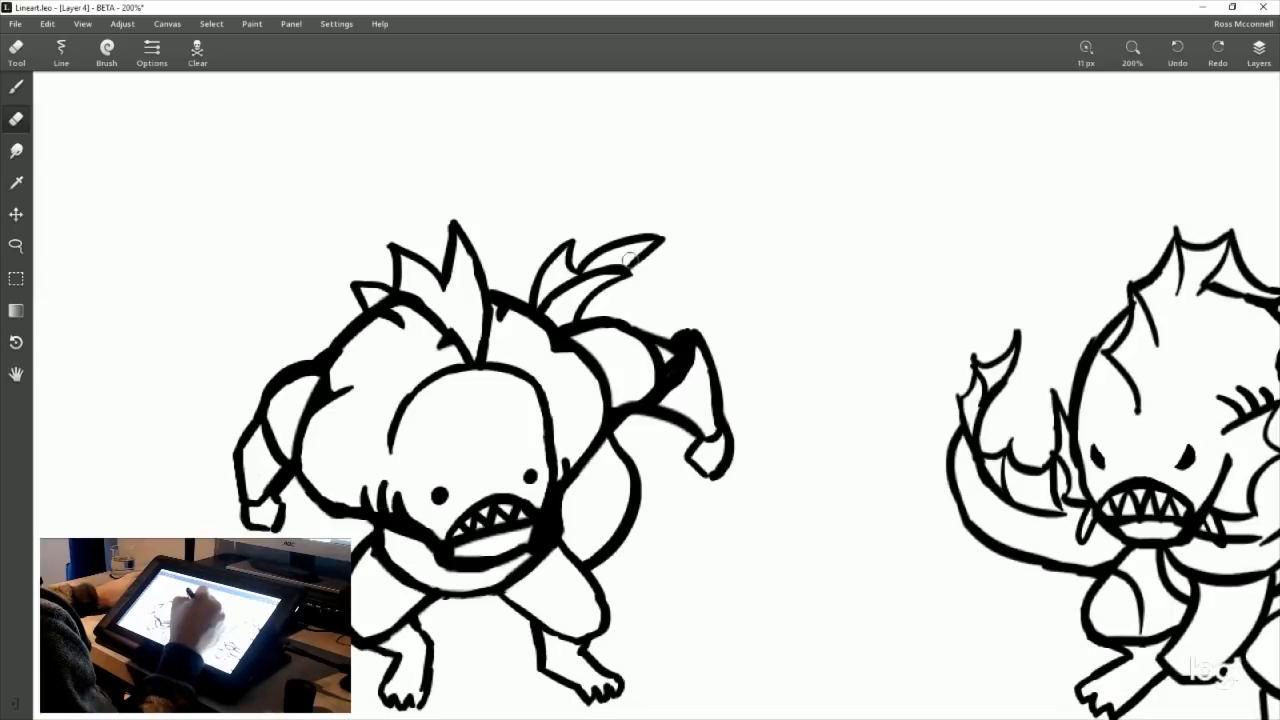
{"action": "left_click", "coordinate": [20, 88]}
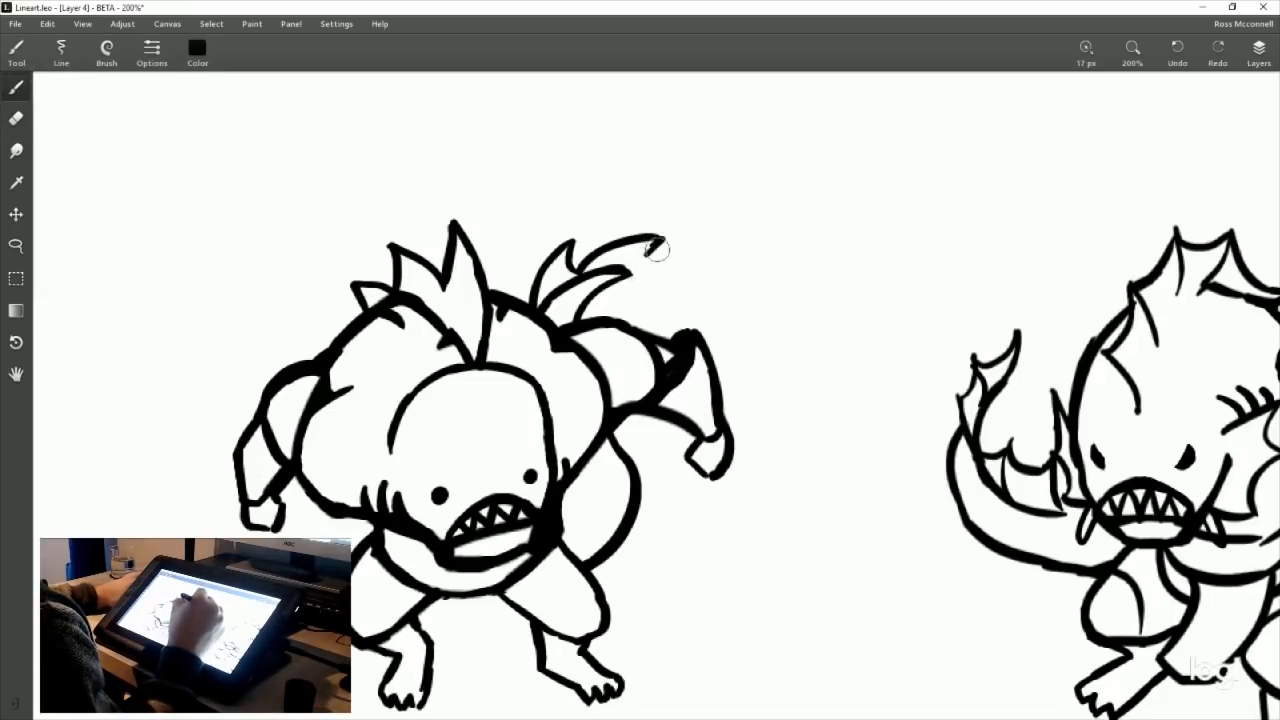
{"action": "mouse_move", "coordinate": [650, 250]}
{"action": "left_mouse_down"}
{"action": "mouse_move", "coordinate": [664, 238]}
{"action": "mouse_move", "coordinate": [736, 256]}
{"action": "mouse_move", "coordinate": [663, 297]}
{"action": "mouse_move", "coordinate": [588, 298]}
{"action": "mouse_move", "coordinate": [681, 300]}
{"action": "left_mouse_up"}
{"action": "key", "text": "ctrl+z"}
{"action": "left_click_drag", "start_coordinate": [588, 298], "coordinate": [694, 302]}
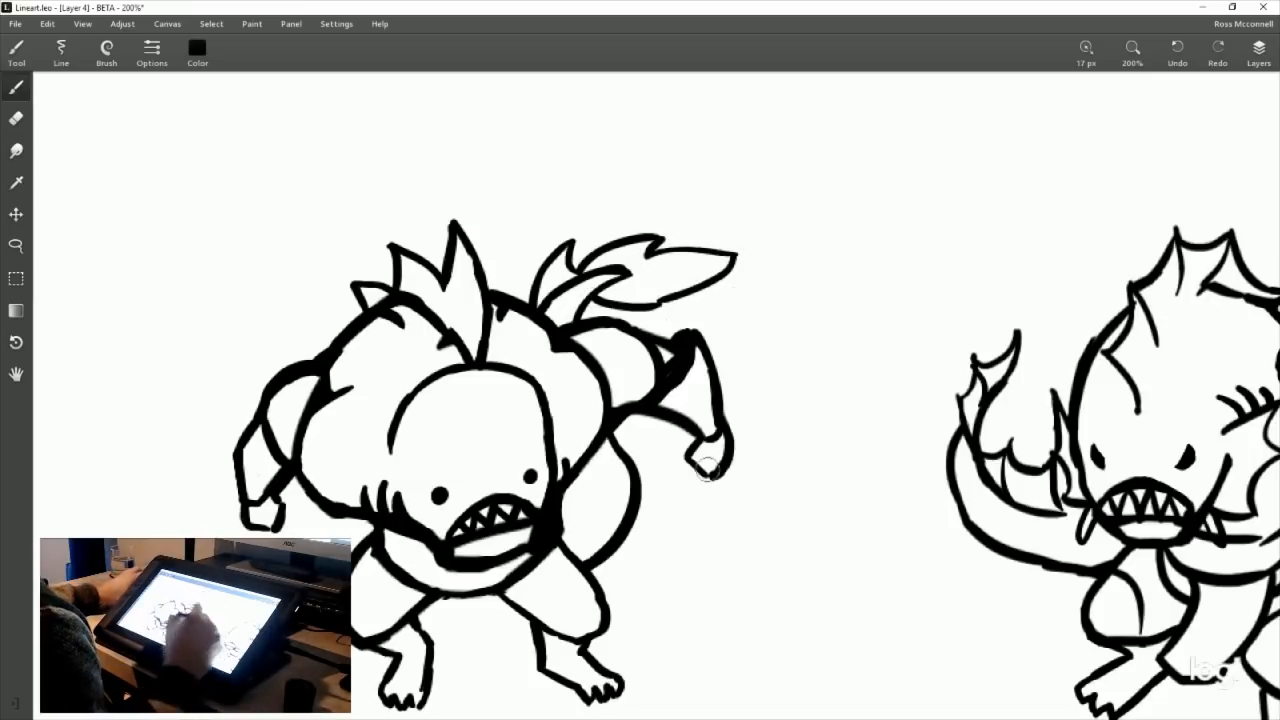
Step: Draw a curved black inner line in the rounded shape behind the creature's right-hand jaw
{"action": "left_click_drag", "start_coordinate": [694, 479], "coordinate": [732, 345]}
{"action": "left_click_drag", "start_coordinate": [624, 334], "coordinate": [602, 414]}
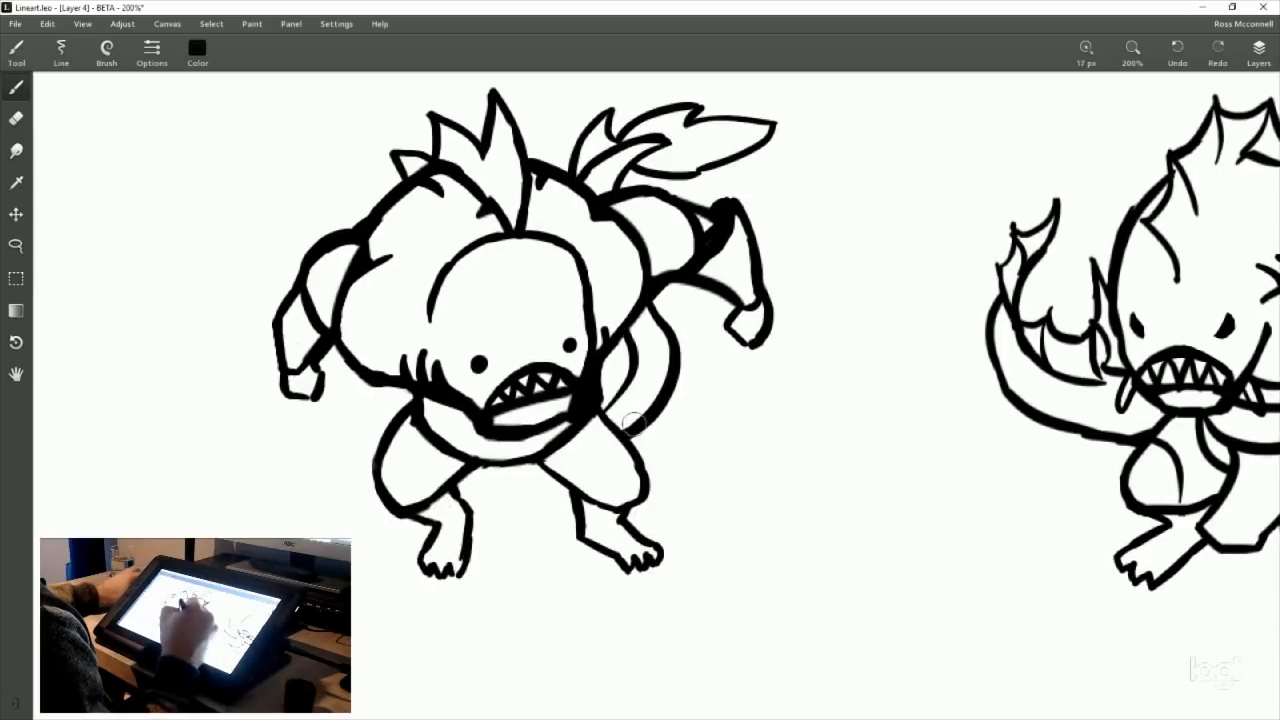
{"action": "key", "text": "ctrl+z"}
{"action": "left_click_drag", "start_coordinate": [626, 332], "coordinate": [605, 402]}
{"action": "key", "text": "ctrl+z"}
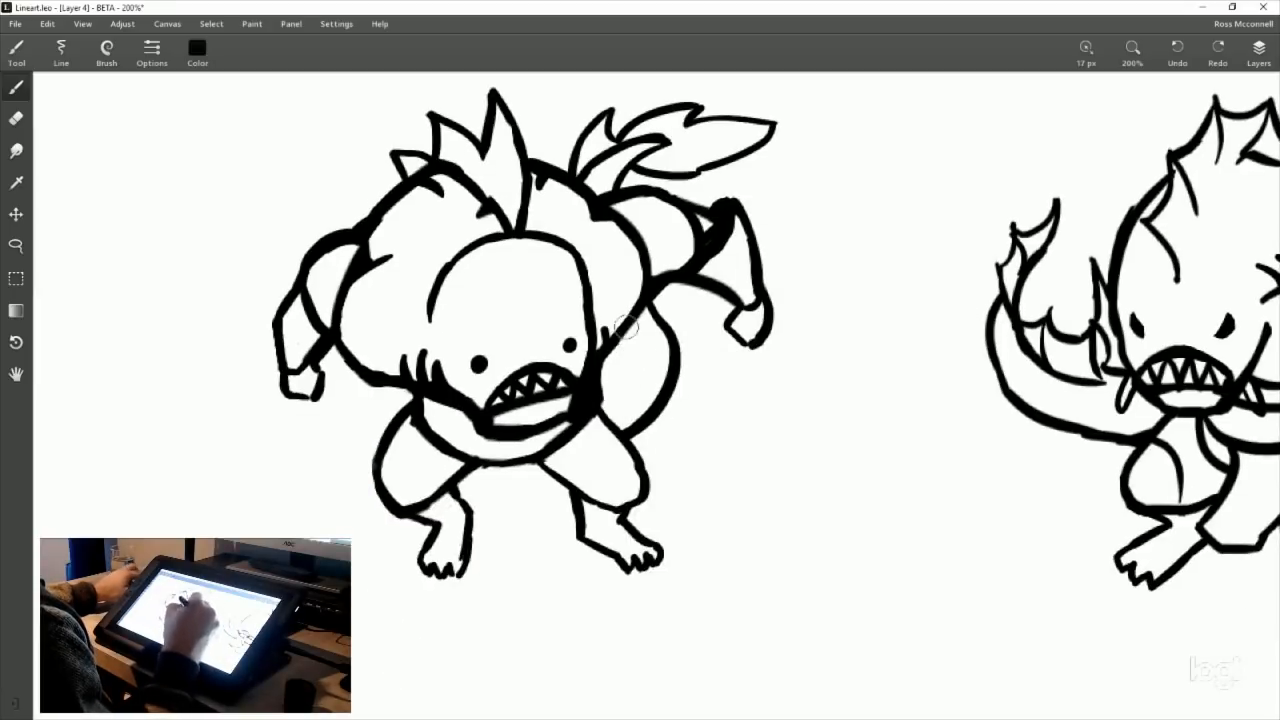
{"action": "left_click_drag", "start_coordinate": [625, 328], "coordinate": [606, 398]}
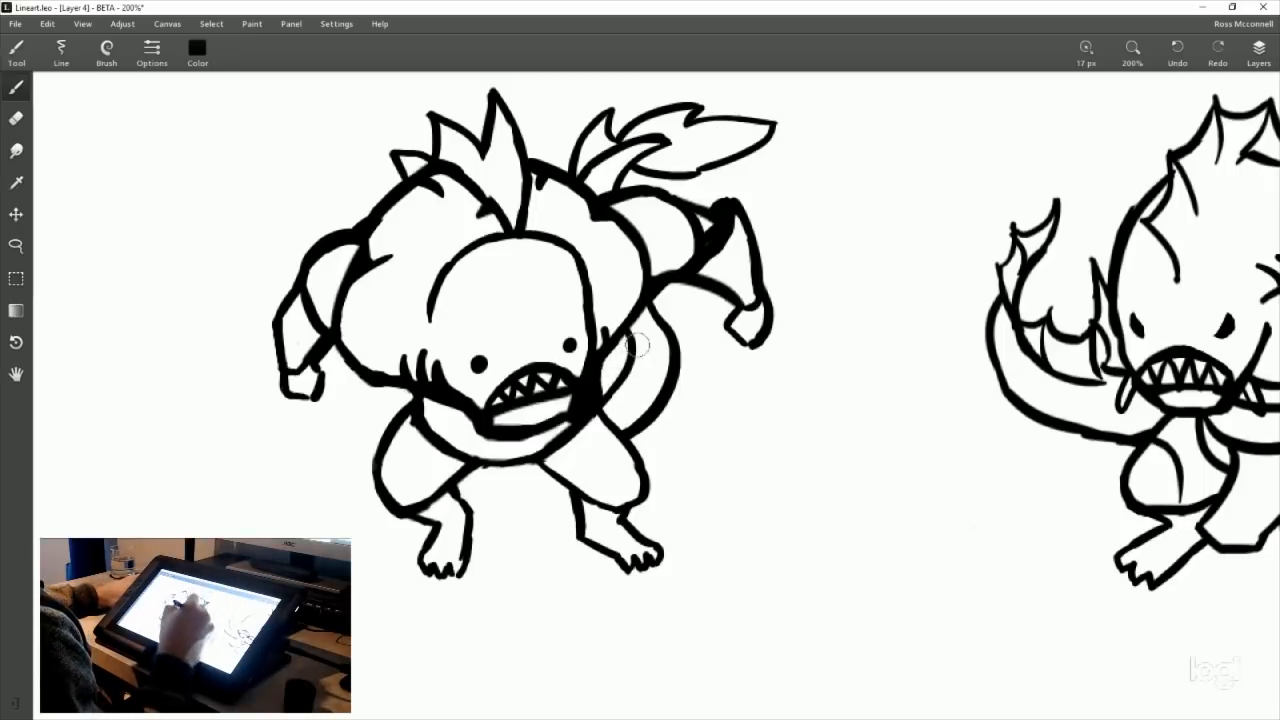
{"action": "left_click_drag", "start_coordinate": [620, 374], "coordinate": [606, 398]}
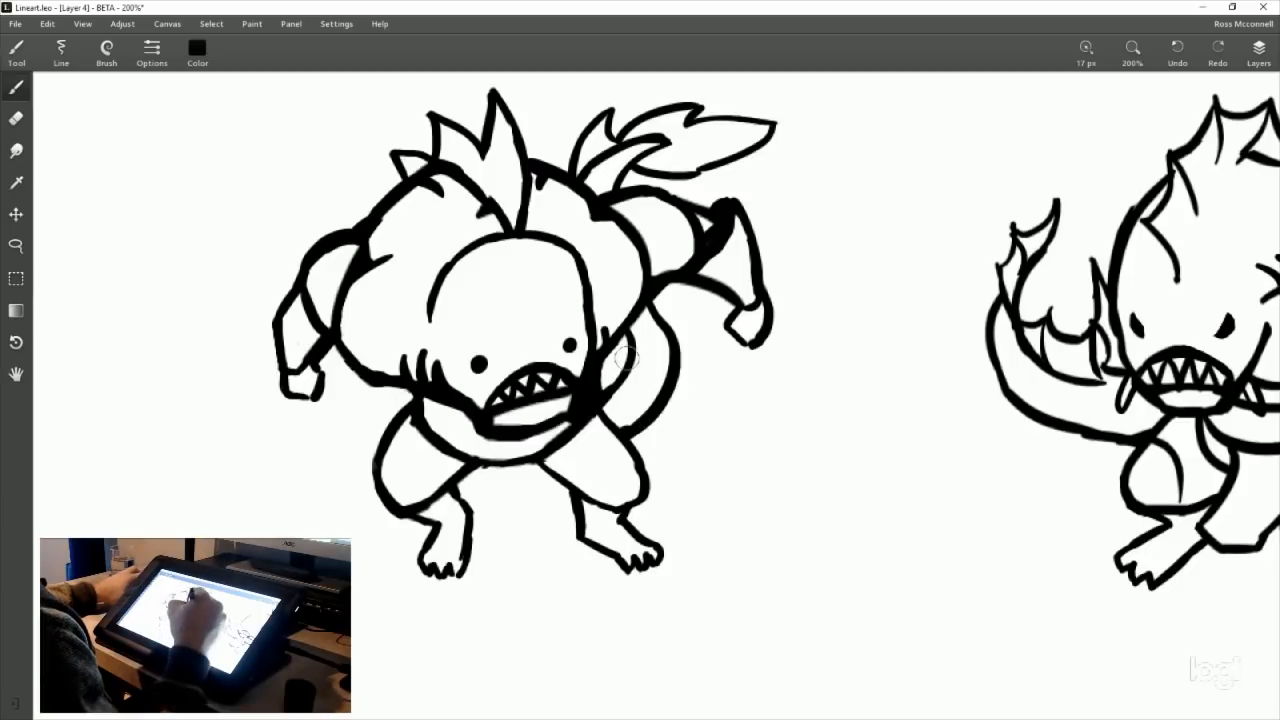
{"action": "mouse_move", "coordinate": [604, 328]}
{"action": "left_mouse_down"}
{"action": "mouse_move", "coordinate": [632, 346]}
{"action": "mouse_move", "coordinate": [614, 392]}
{"action": "left_mouse_up"}
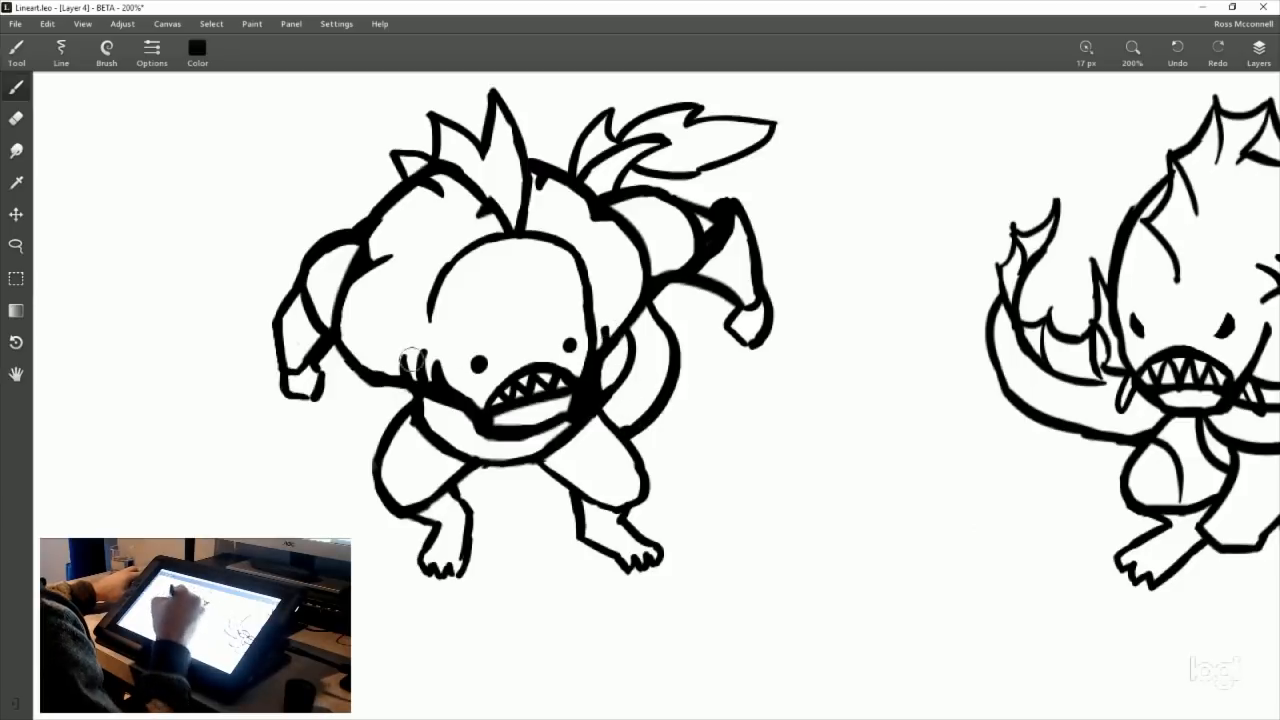
Step: Thicken the black outline over the top of the creature's forehead and down its right-hand curve
{"action": "mouse_move", "coordinate": [438, 285]}
{"action": "left_mouse_down"}
{"action": "mouse_move", "coordinate": [486, 232]}
{"action": "mouse_move", "coordinate": [543, 243]}
{"action": "left_mouse_up"}
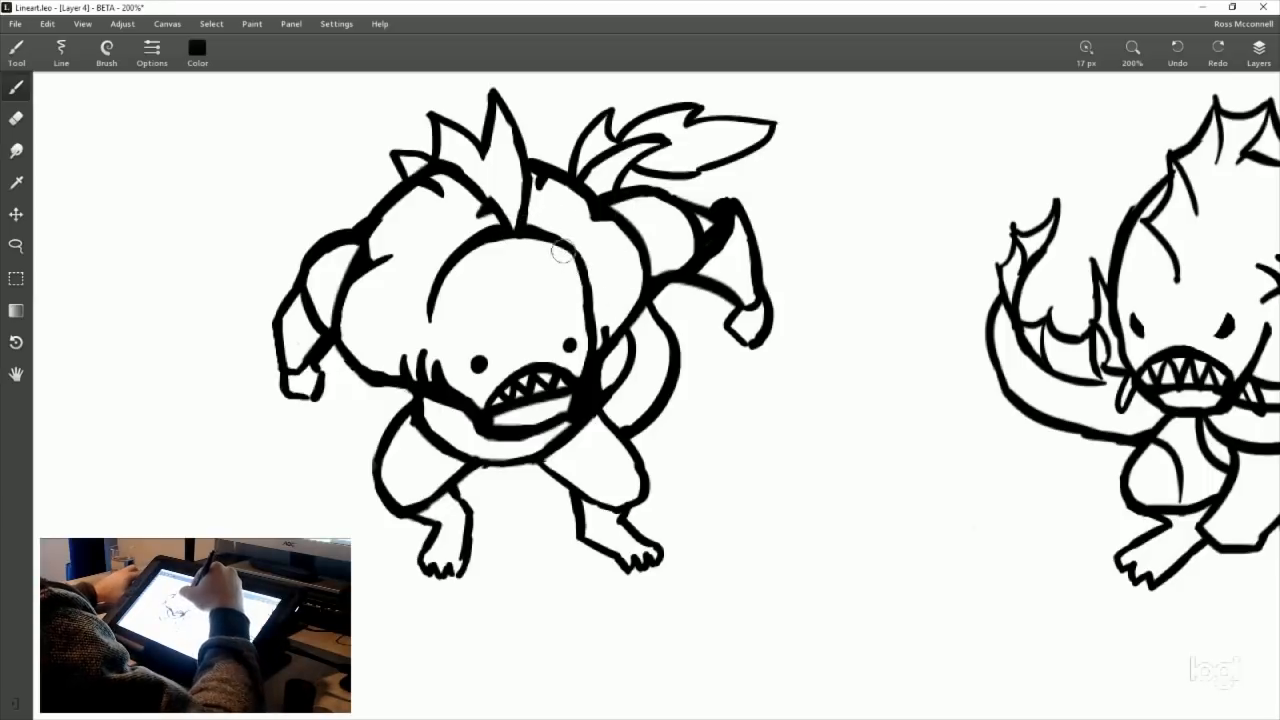
{"action": "left_click_drag", "start_coordinate": [548, 235], "coordinate": [585, 278]}
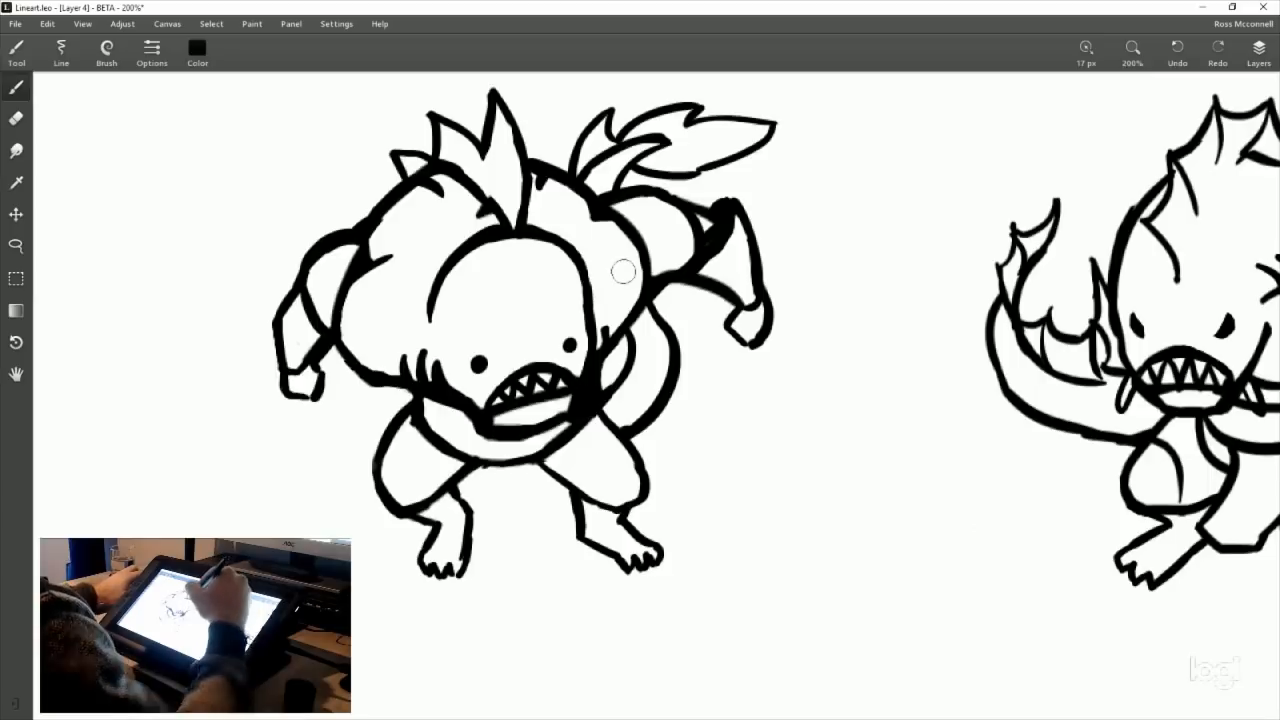
{"action": "left_click_drag", "start_coordinate": [635, 401], "coordinate": [710, 440]}
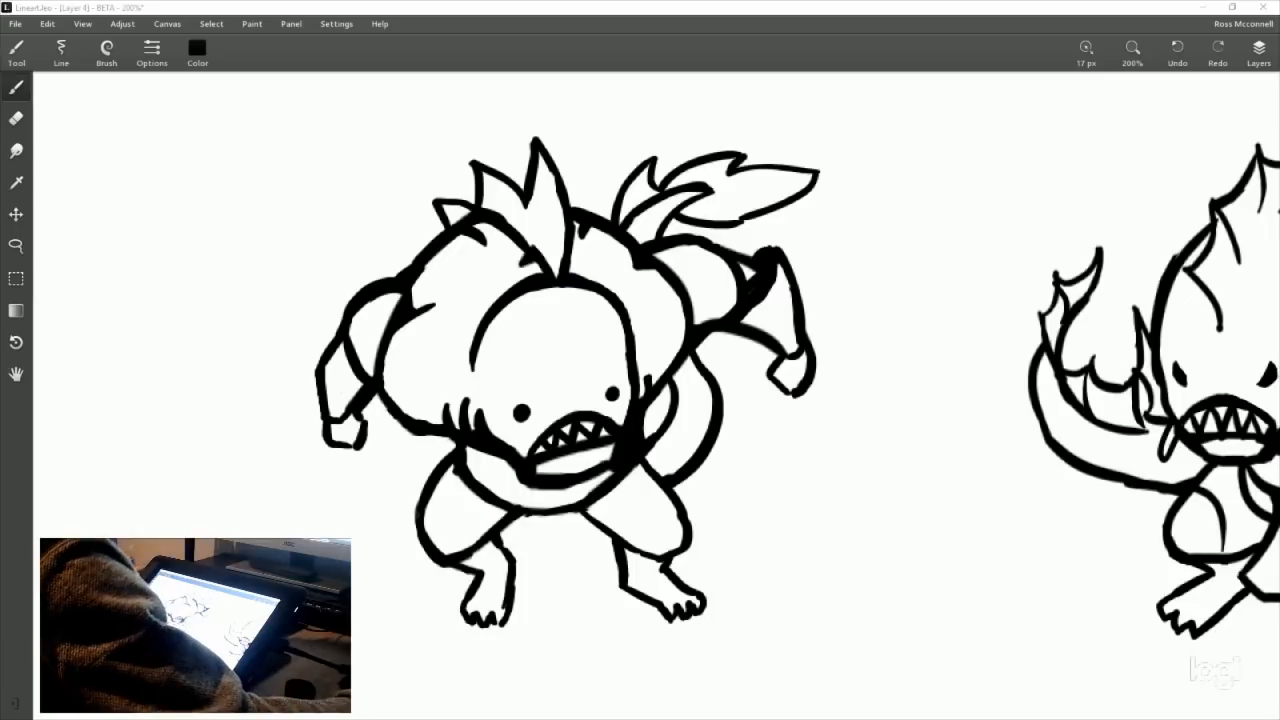
Step: Switch to the Google Images browser window, look through the piranha photos for anatomy reference, and close it to return to the drawing
{"action": "key", "text": "alt+Tab"}
{"action": "left_click_drag", "start_coordinate": [878, 18], "coordinate": [665, 133]}
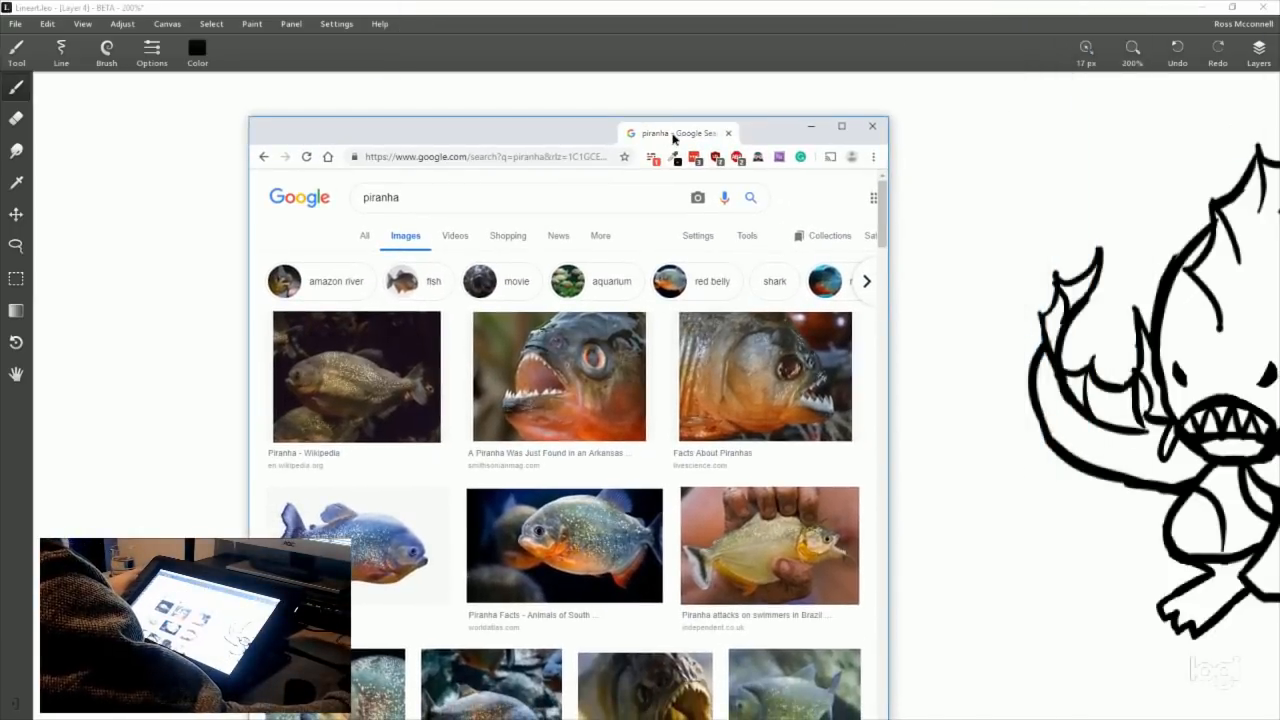
{"action": "left_click", "coordinate": [841, 125]}
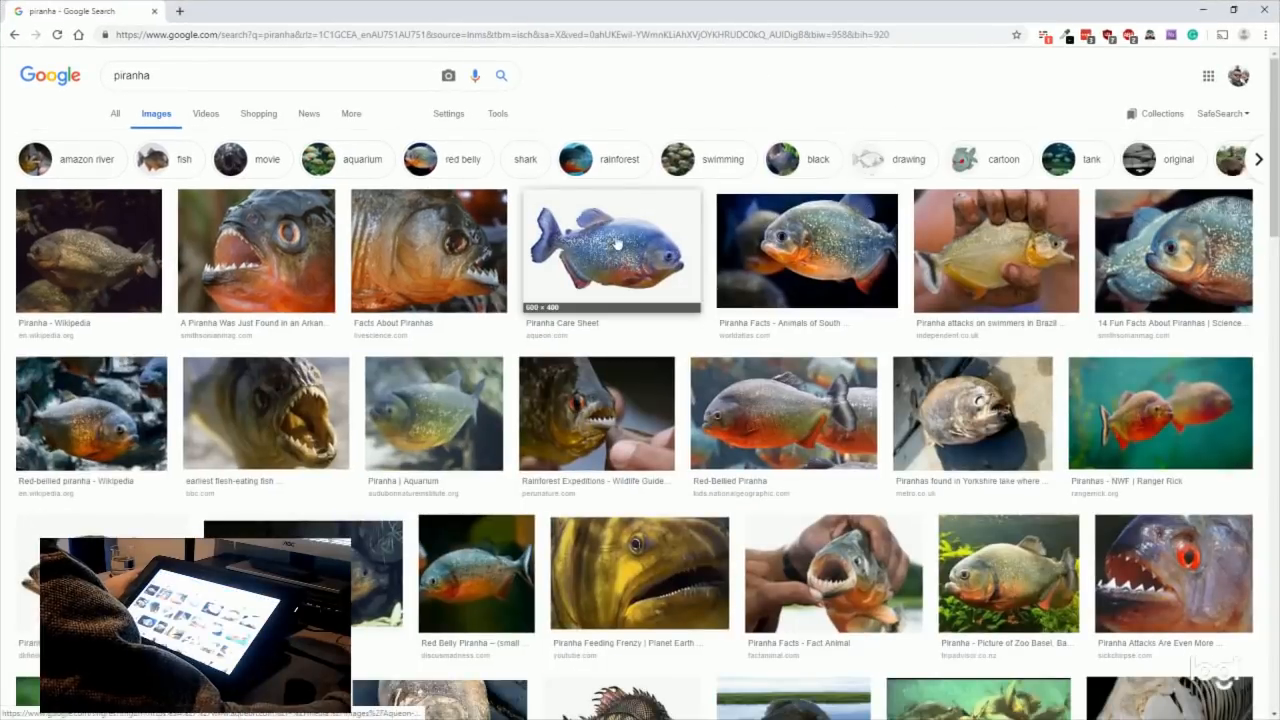
{"action": "scroll", "coordinate": [620, 297], "scroll_direction": "down", "scroll_amount": 2}
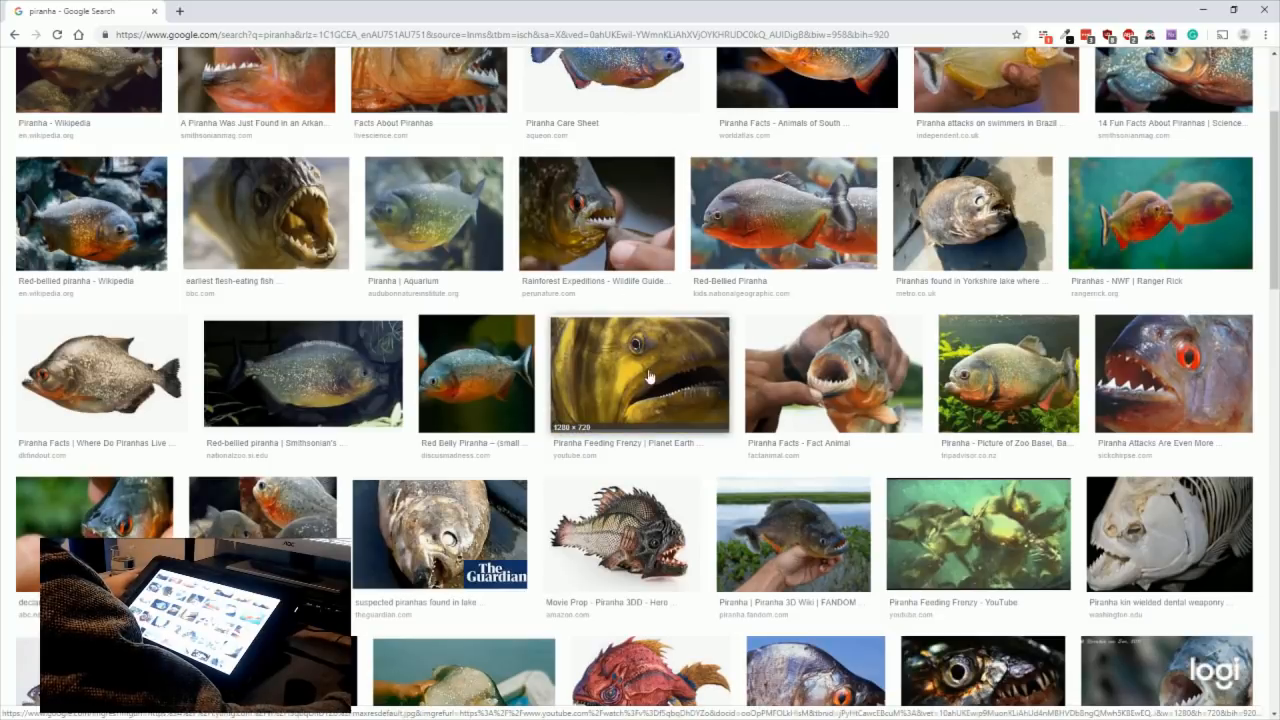
{"action": "scroll", "coordinate": [652, 344], "scroll_direction": "down", "scroll_amount": 1}
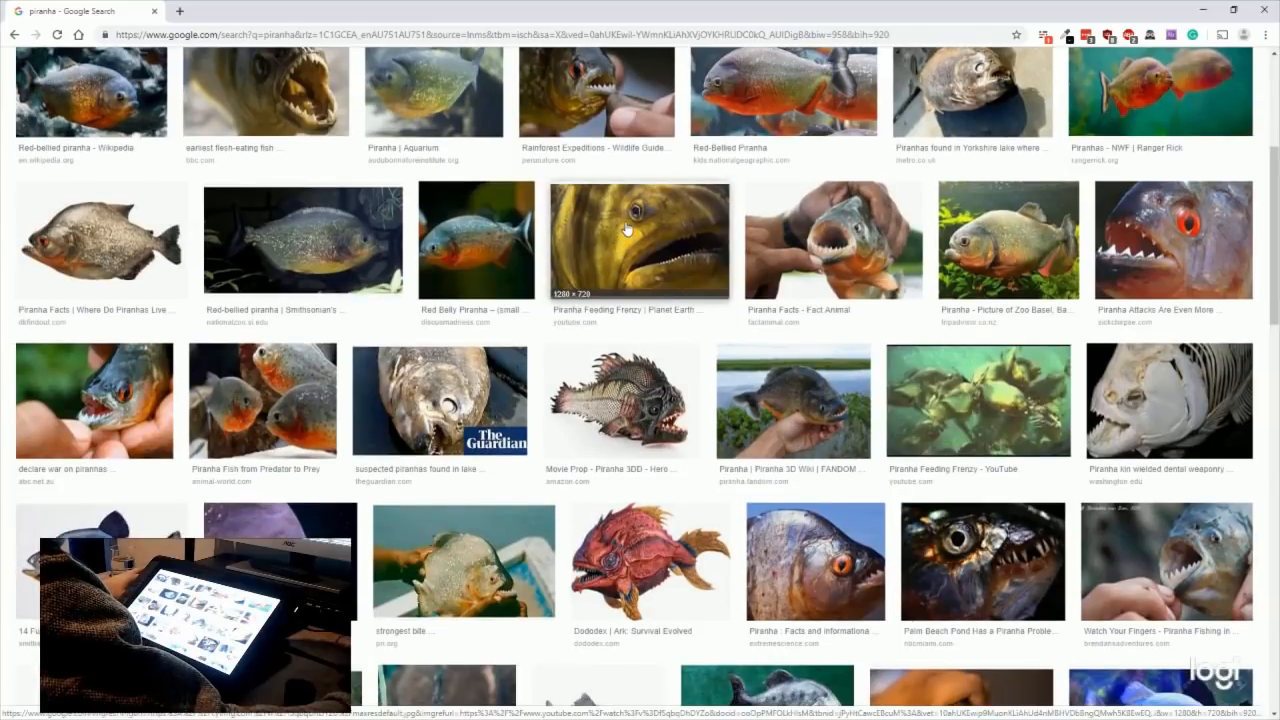
{"action": "scroll", "coordinate": [627, 229], "scroll_direction": "down", "scroll_amount": 1}
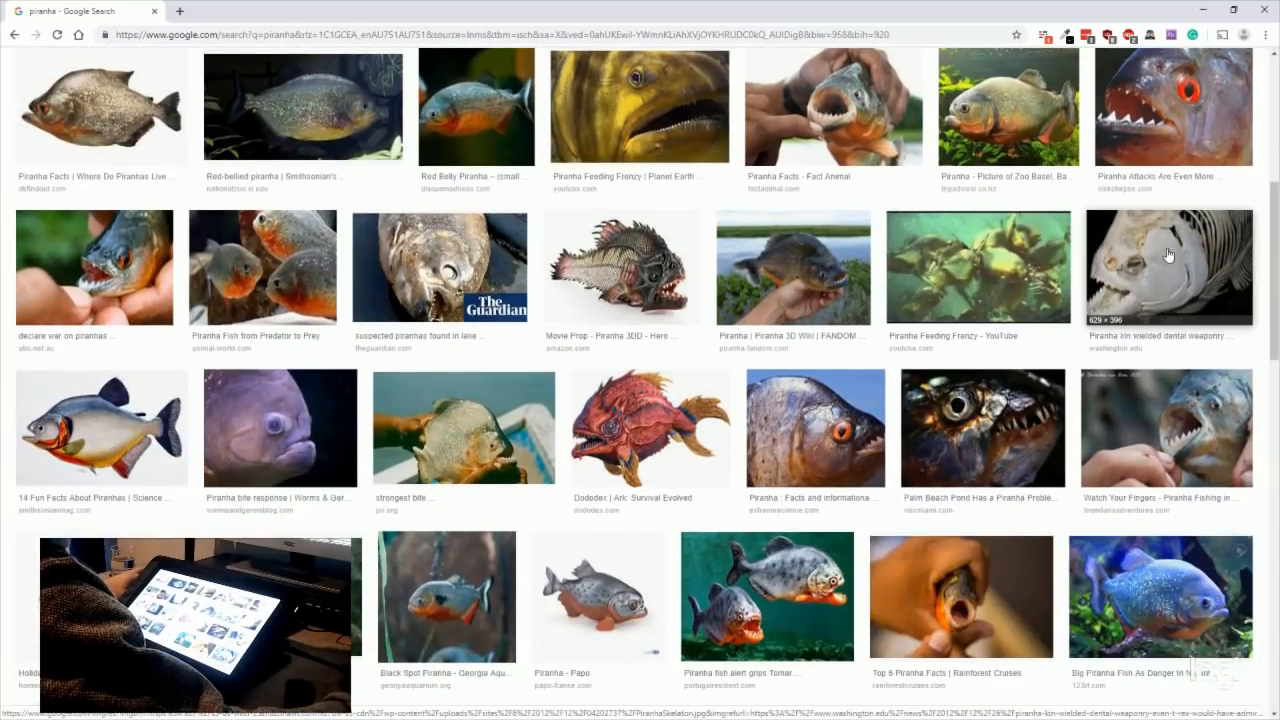
{"action": "scroll", "coordinate": [434, 285], "scroll_direction": "down", "scroll_amount": 1}
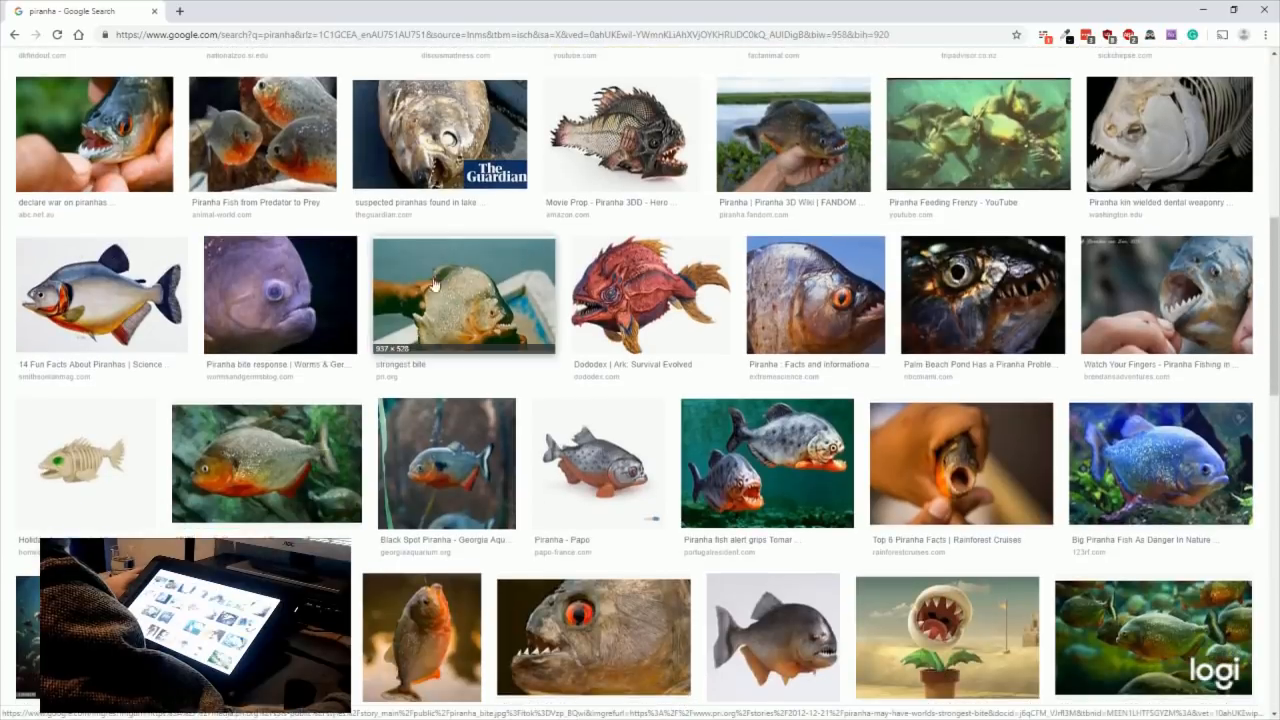
{"action": "scroll", "coordinate": [434, 285], "scroll_direction": "down", "scroll_amount": 2}
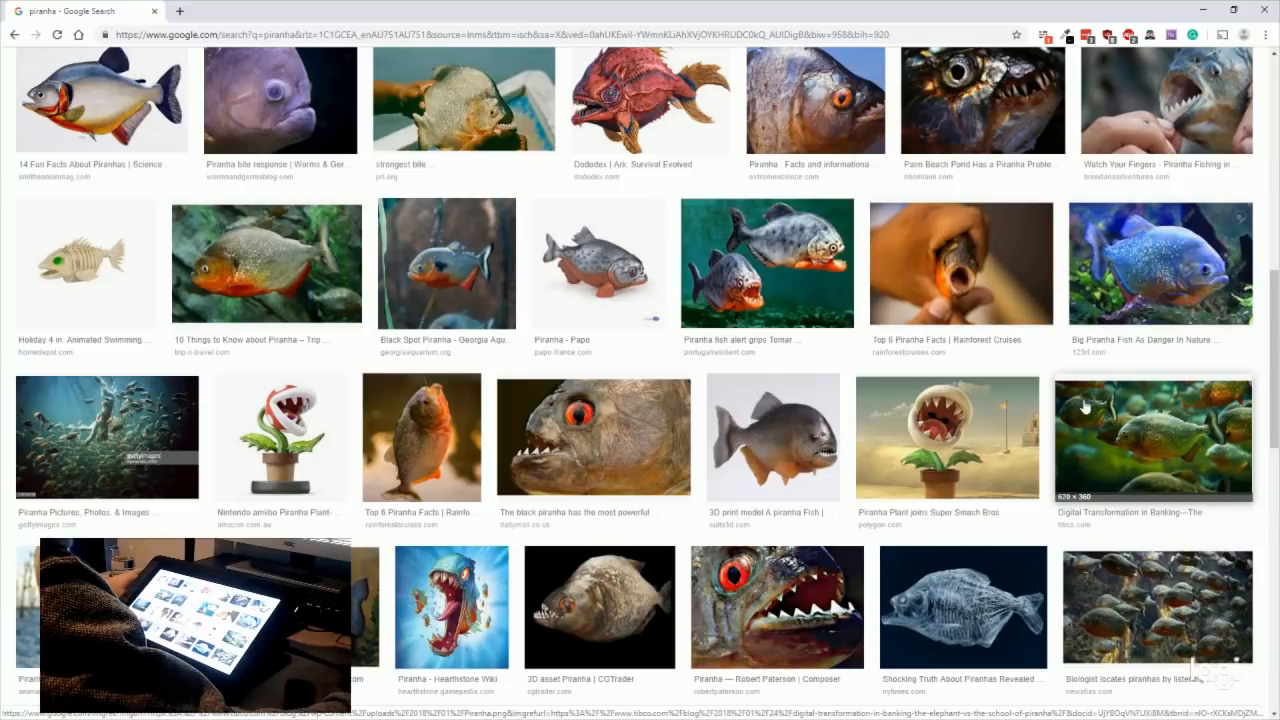
{"action": "scroll", "coordinate": [397, 270], "scroll_direction": "down", "scroll_amount": 4}
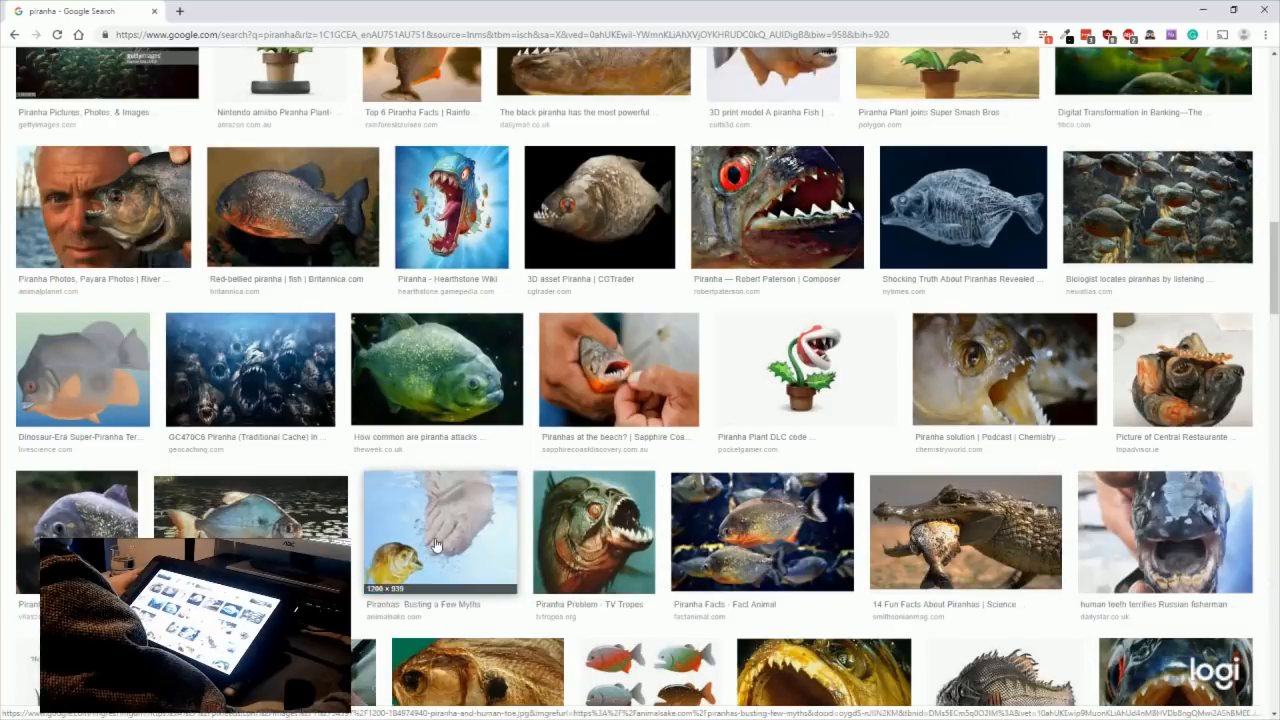
{"action": "scroll", "coordinate": [448, 550], "scroll_direction": "up", "scroll_amount": 3}
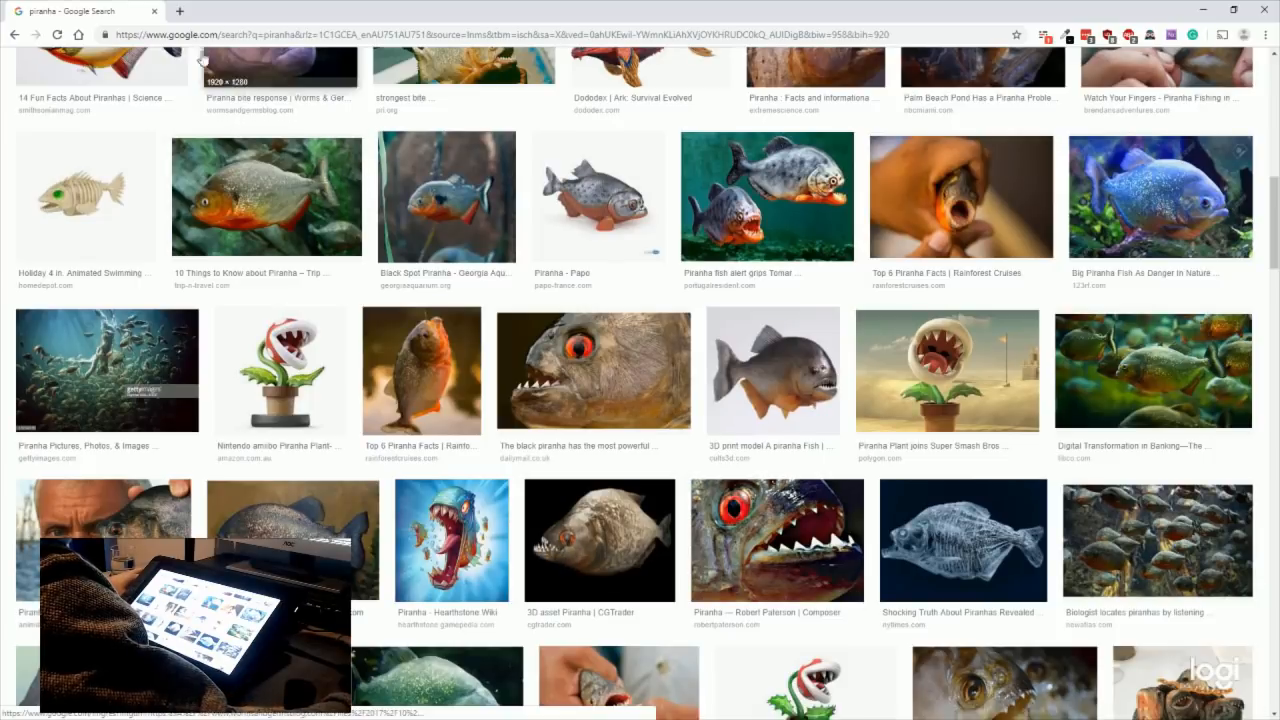
{"action": "left_click", "coordinate": [154, 13]}
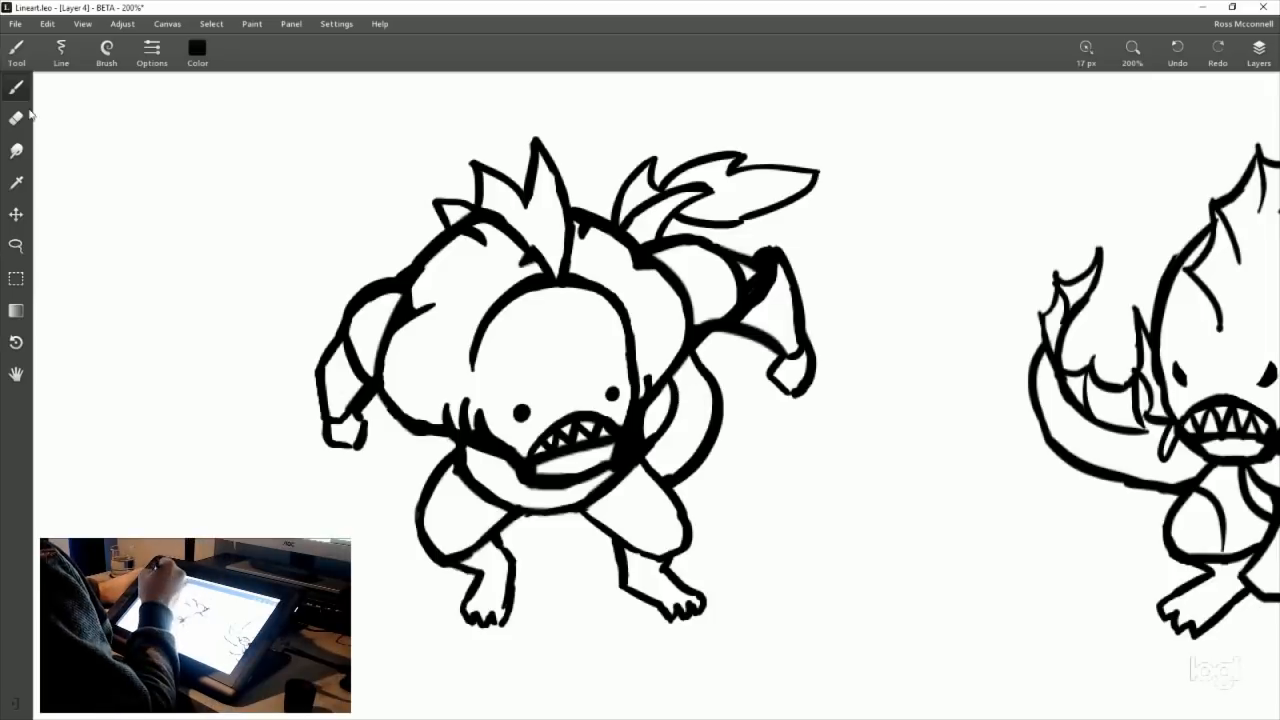
Step: Try drawing black rings around the creature's two dot eyes
{"action": "key", "text": "e"}
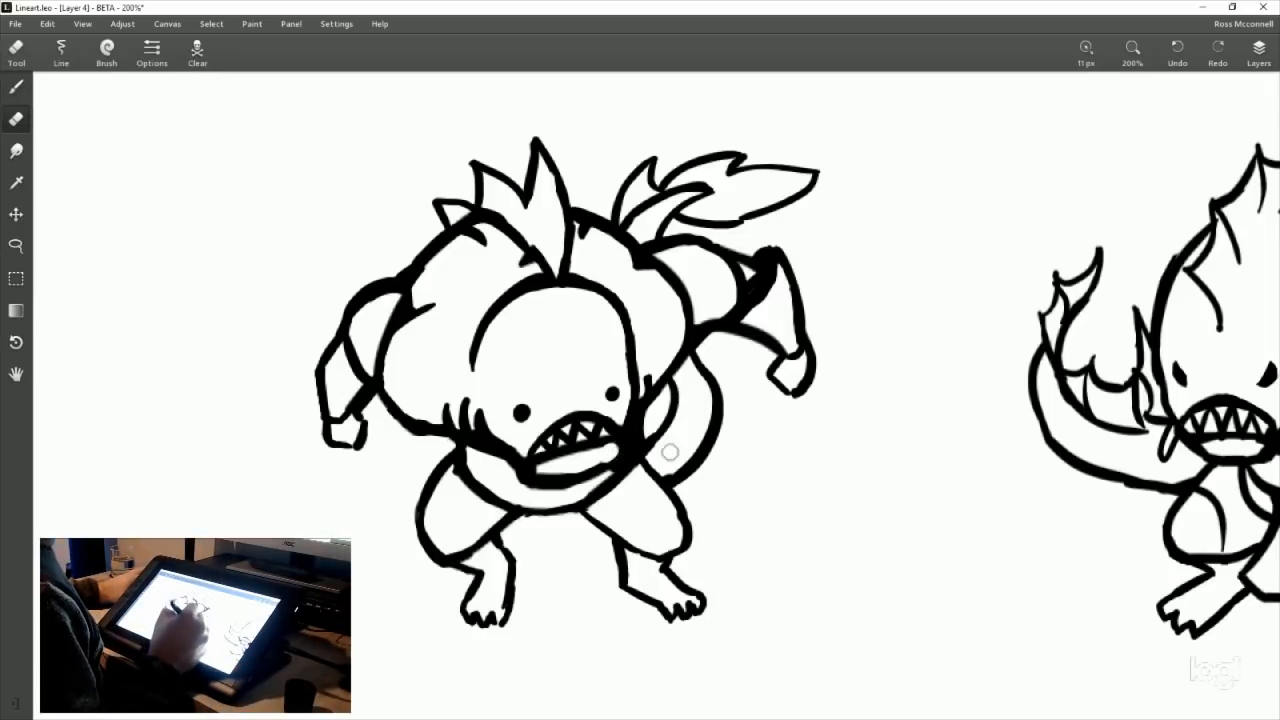
{"action": "key", "text": "b"}
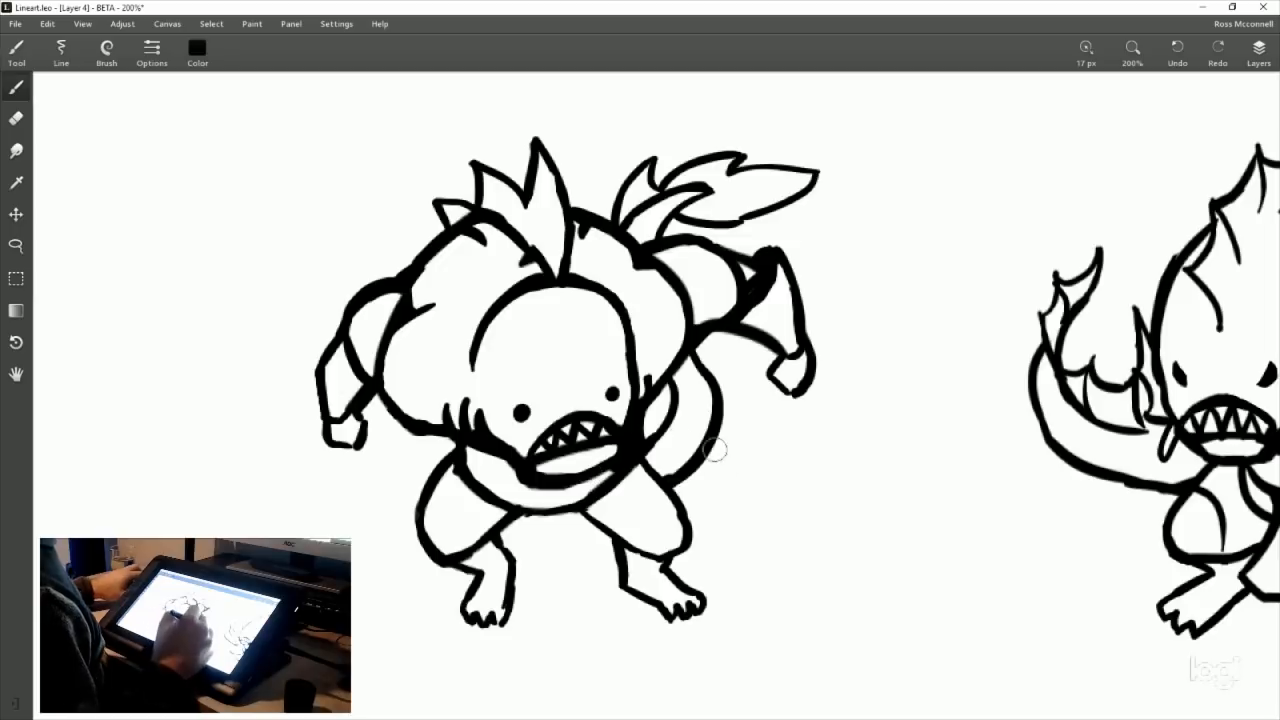
{"action": "mouse_move", "coordinate": [558, 399]}
{"action": "left_mouse_down"}
{"action": "mouse_move", "coordinate": [575, 301]}
{"action": "mouse_move", "coordinate": [524, 300]}
{"action": "mouse_move", "coordinate": [545, 332]}
{"action": "mouse_move", "coordinate": [556, 292]}
{"action": "mouse_move", "coordinate": [627, 282]}
{"action": "left_mouse_up"}
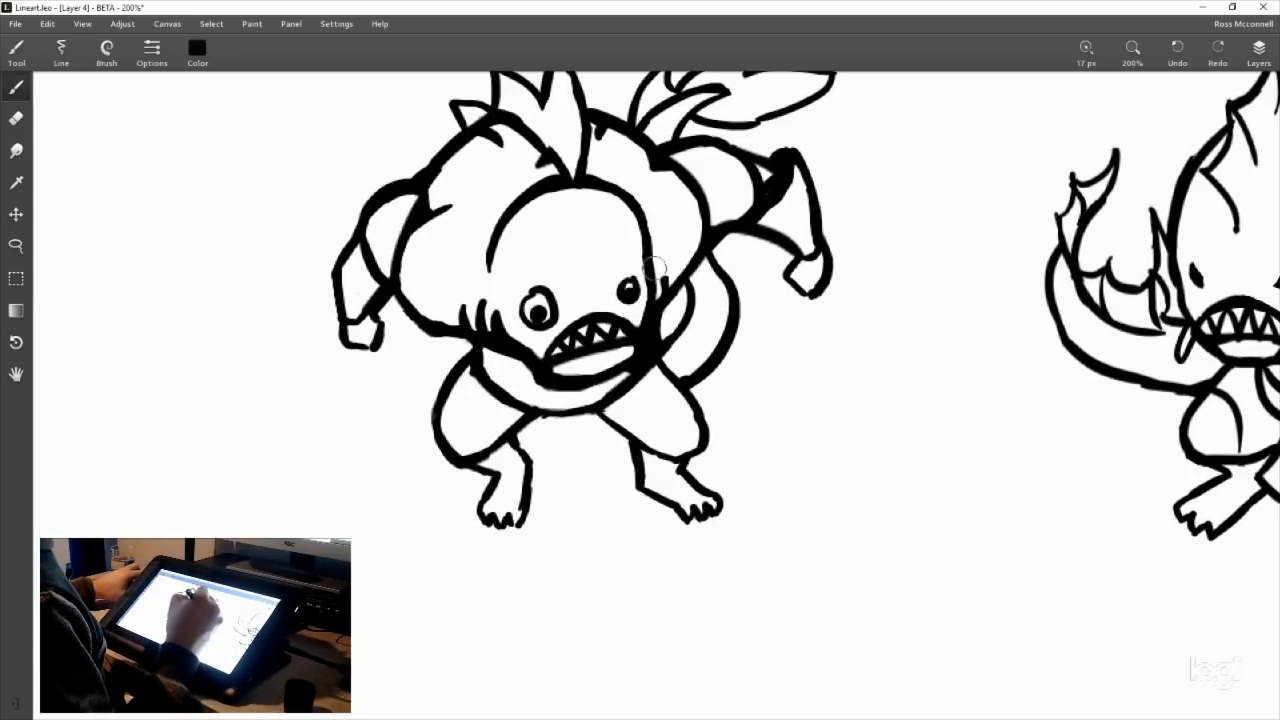
{"action": "left_click_drag", "start_coordinate": [836, 387], "coordinate": [838, 397]}
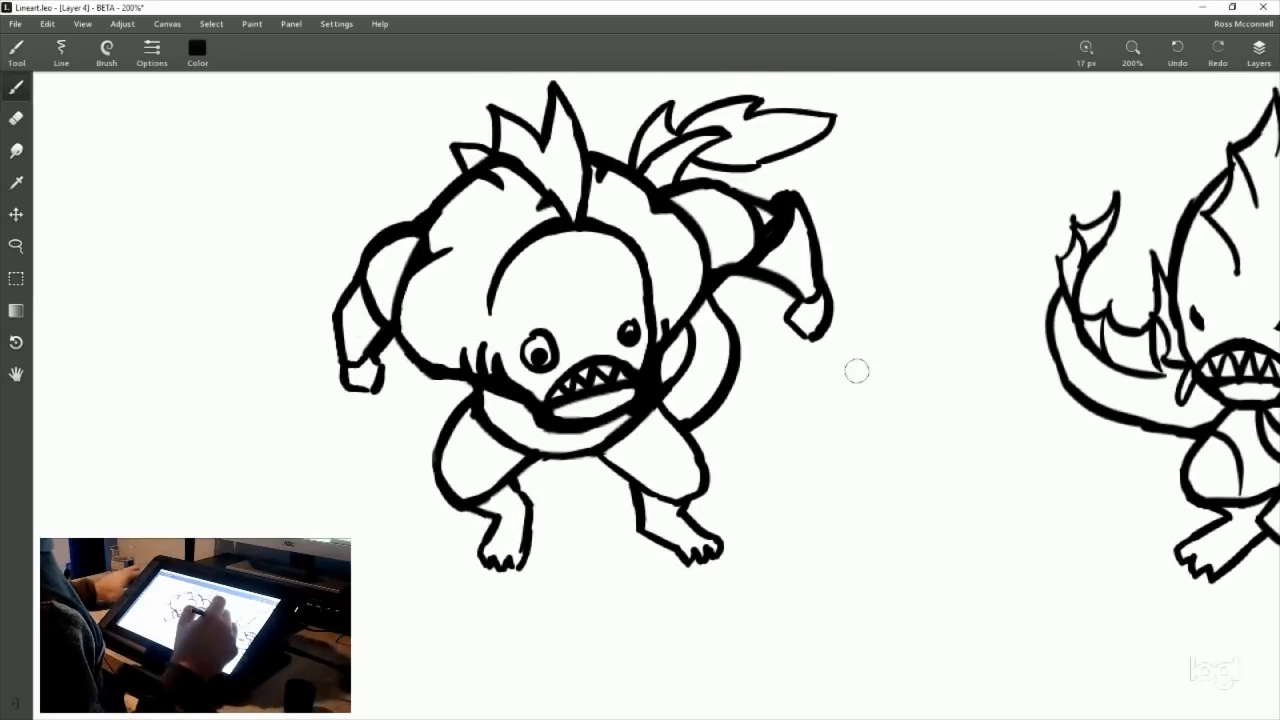
{"action": "key", "text": "ctrl+z"}
{"action": "key", "text": "ctrl+z"}
Step: Erase the creature's two dot eyes and draw hollow upright oval eyes in black, set wider apart on the sides of the face
{"action": "left_click", "coordinate": [16, 118]}
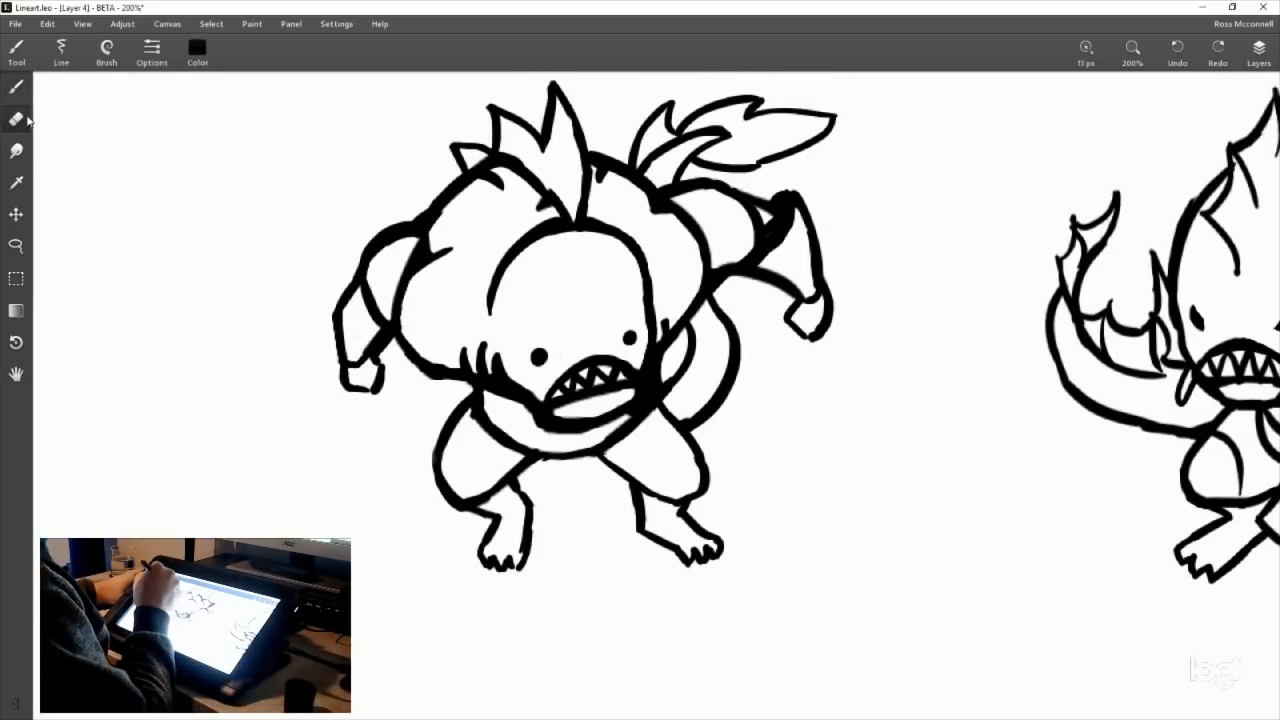
{"action": "left_click_drag", "start_coordinate": [530, 350], "coordinate": [544, 364]}
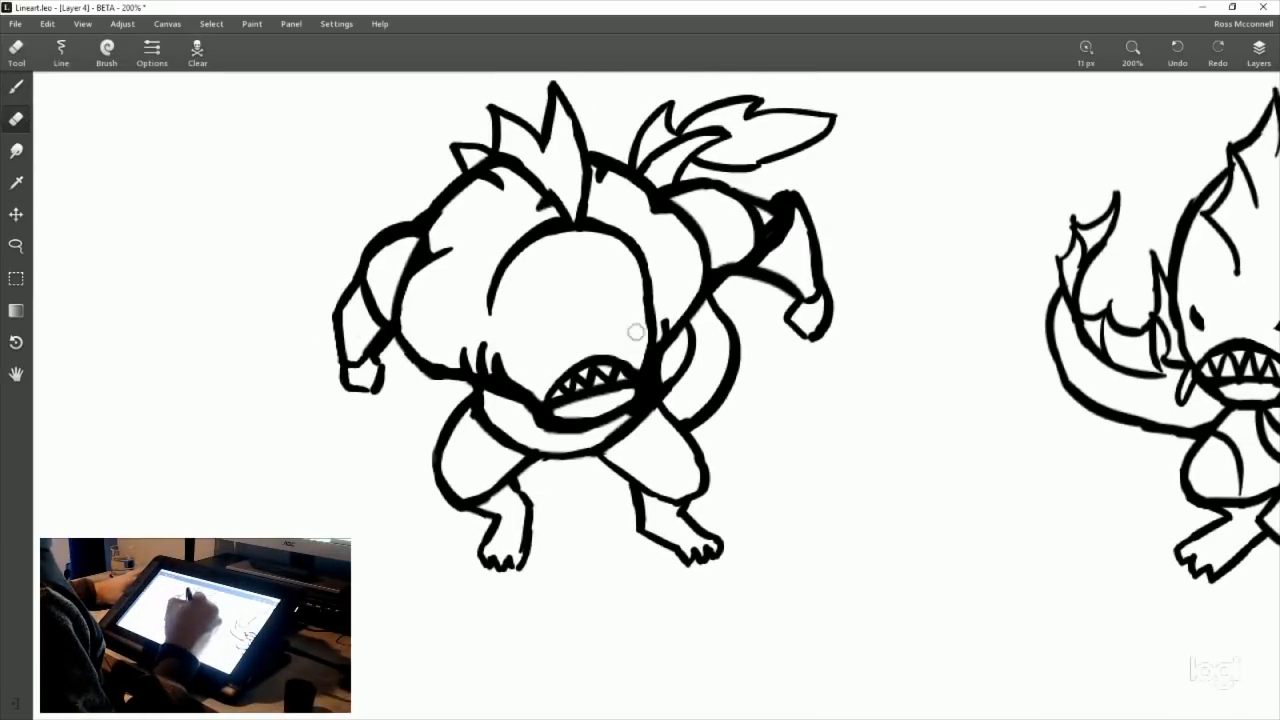
{"action": "key", "text": "b"}
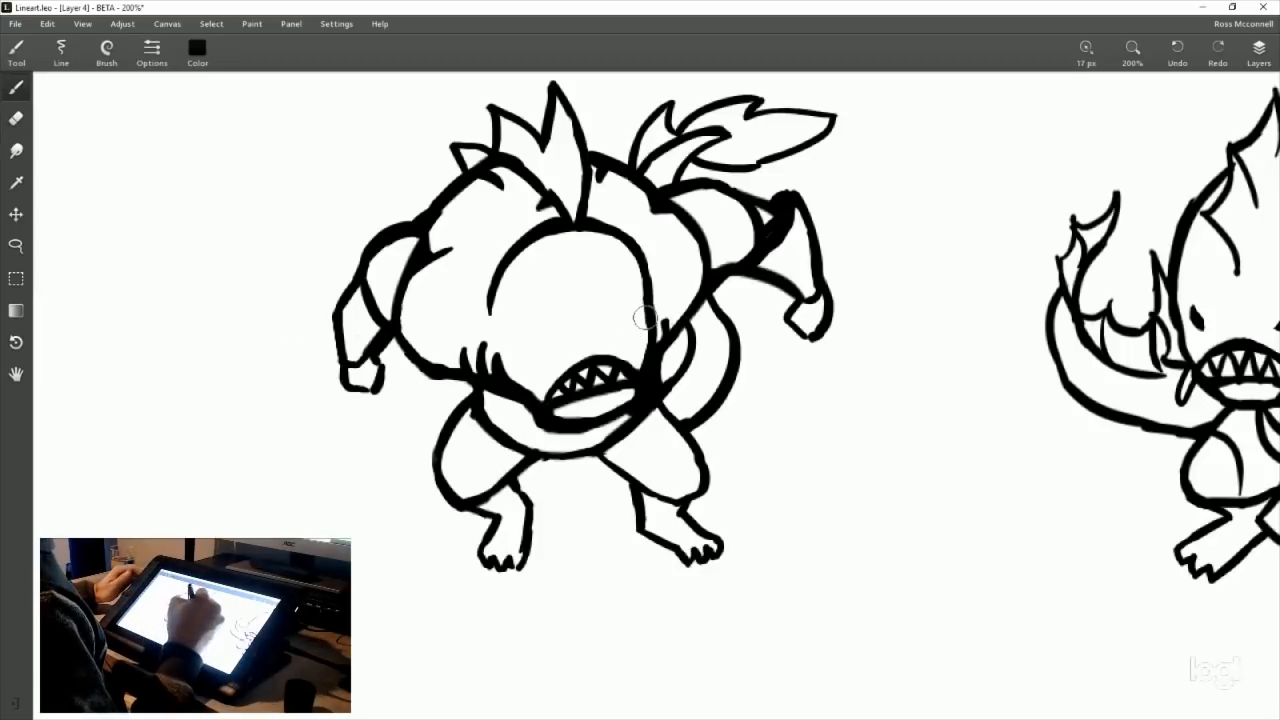
{"action": "mouse_move", "coordinate": [645, 318]}
{"action": "left_mouse_down"}
{"action": "mouse_move", "coordinate": [656, 353]}
{"action": "mouse_move", "coordinate": [660, 312]}
{"action": "left_mouse_up"}
{"action": "mouse_move", "coordinate": [527, 348]}
{"action": "left_mouse_down"}
{"action": "mouse_move", "coordinate": [542, 385]}
{"action": "mouse_move", "coordinate": [517, 351]}
{"action": "mouse_move", "coordinate": [524, 336]}
{"action": "left_mouse_up"}
{"action": "key", "text": "ctrl+z"}
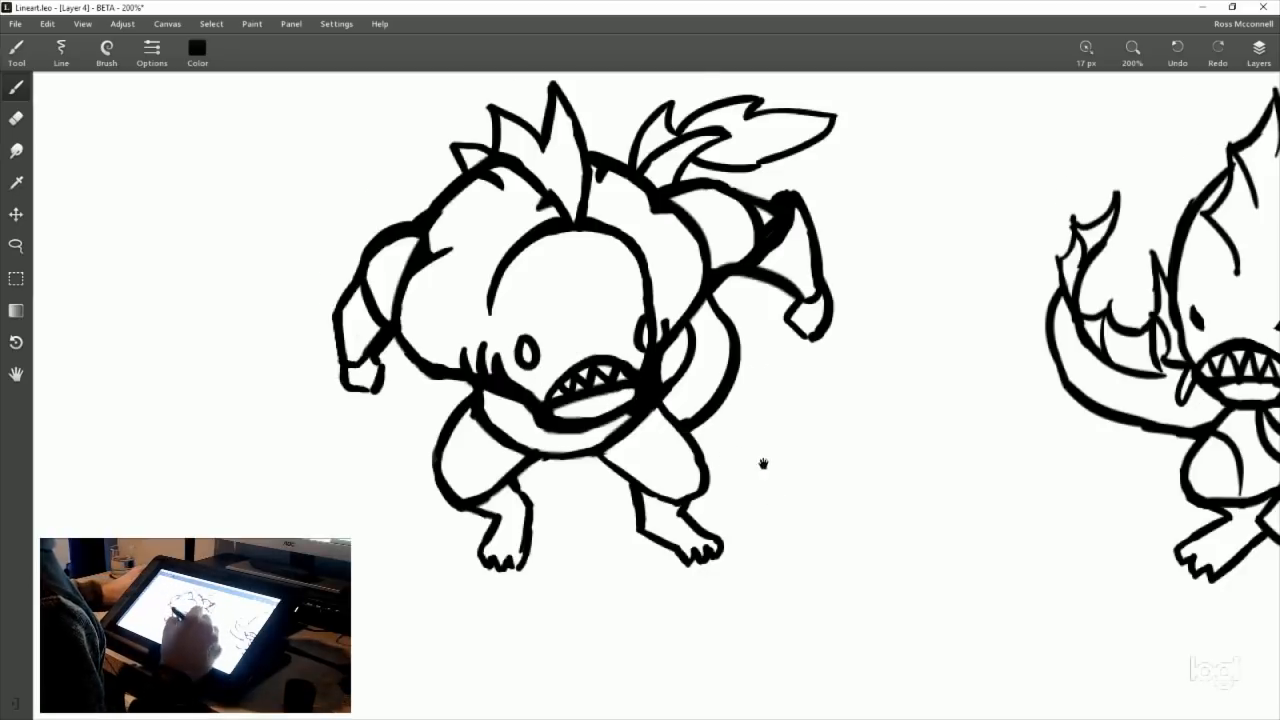
Step: Try small black dots and a small oval on the creature's forehead above the eyes
{"action": "left_click_drag", "start_coordinate": [760, 457], "coordinate": [766, 415]}
{"action": "left_click_drag", "start_coordinate": [684, 515], "coordinate": [738, 533]}
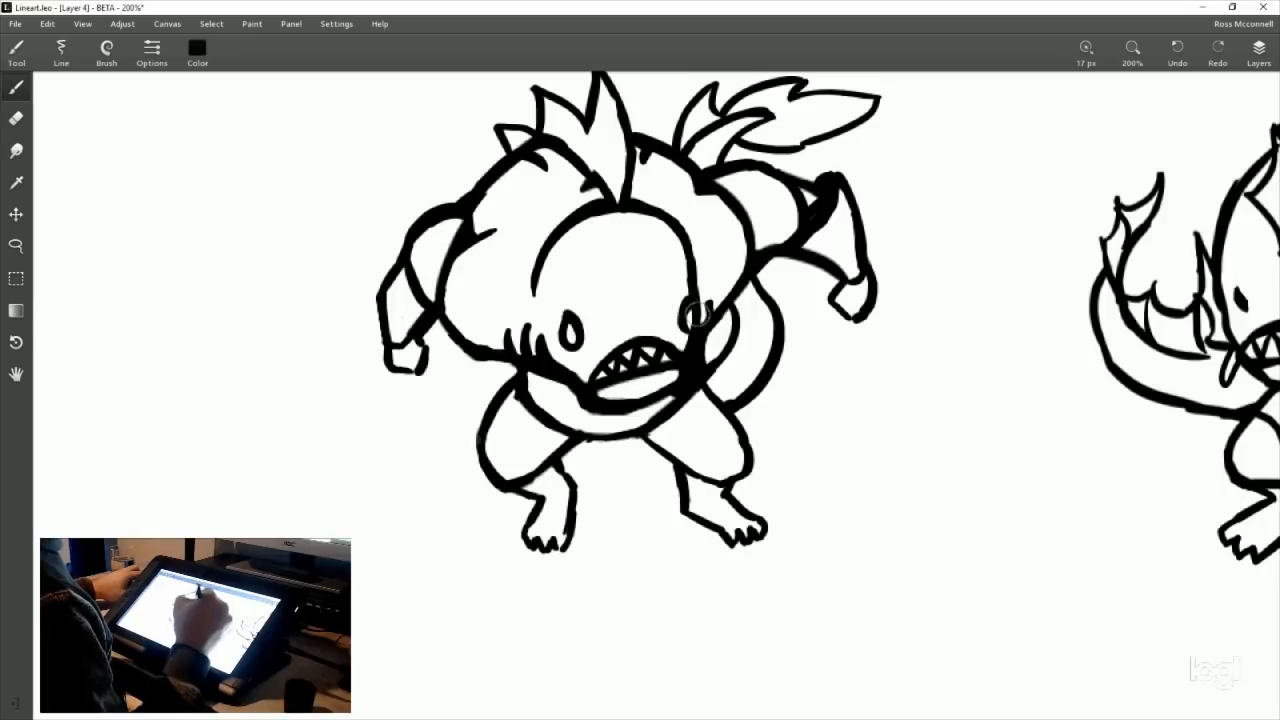
{"action": "left_click", "coordinate": [585, 255]}
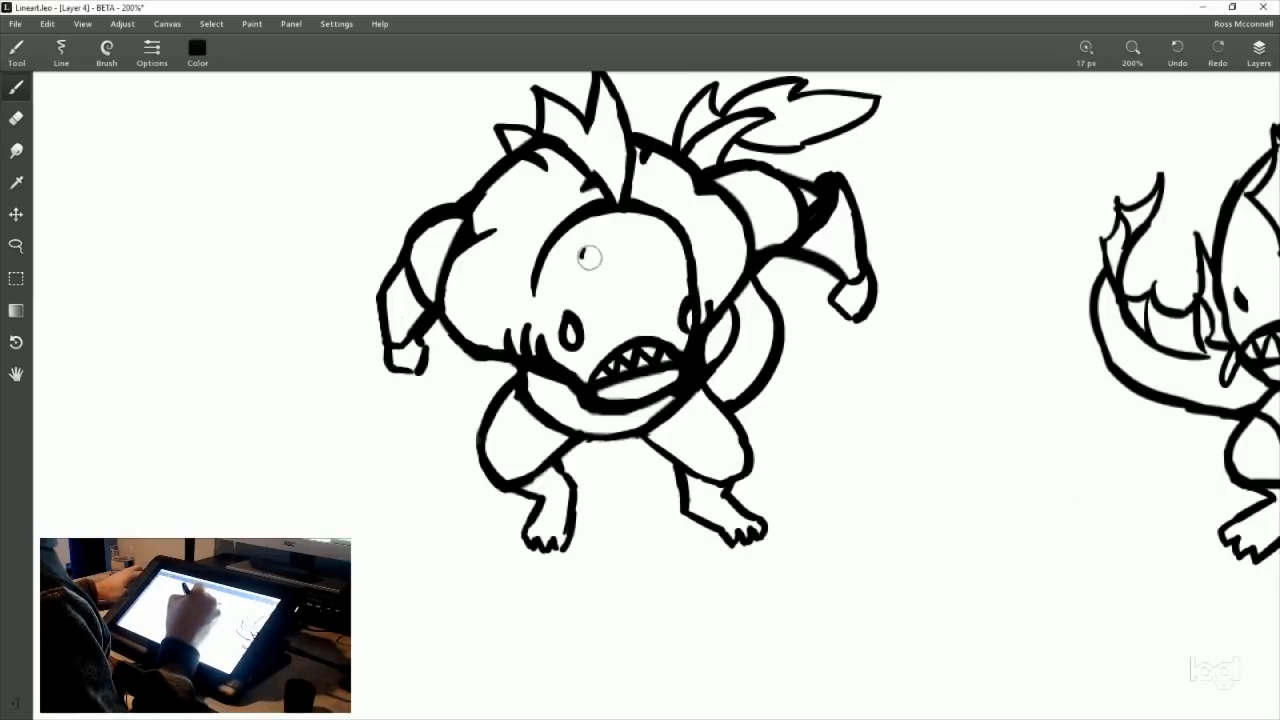
{"action": "left_click", "coordinate": [624, 265]}
{"action": "left_click", "coordinate": [603, 284]}
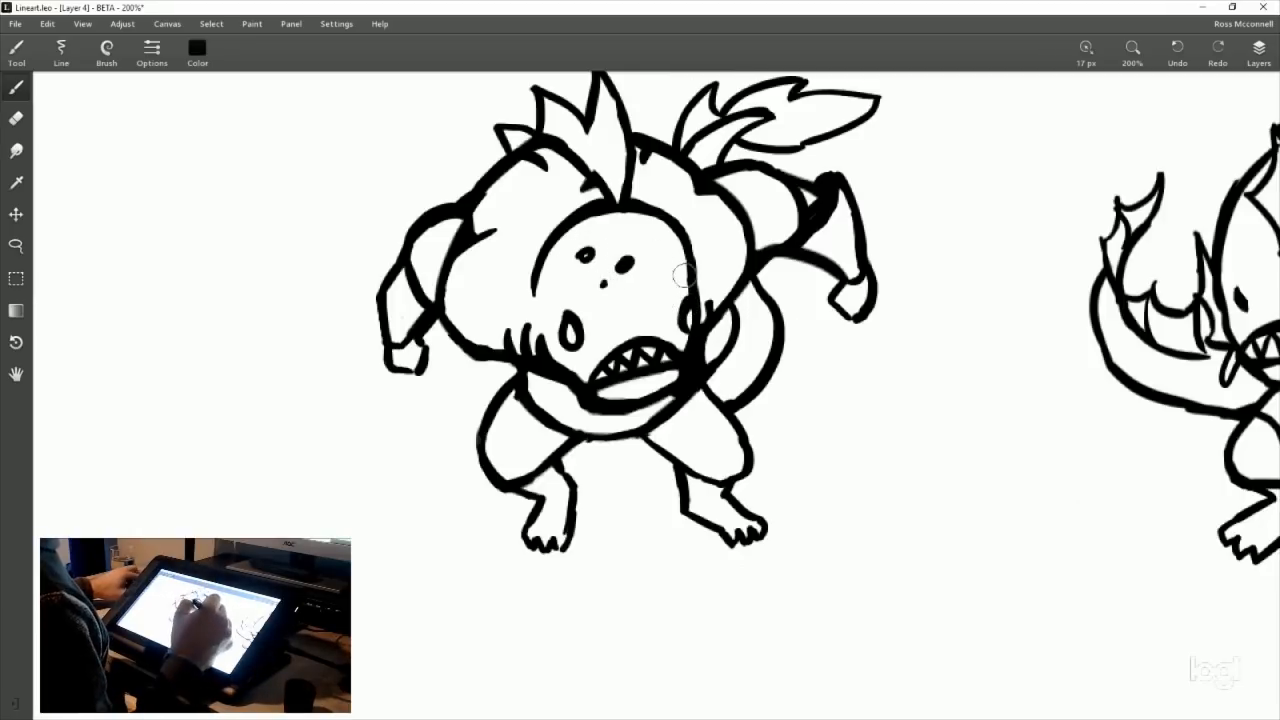
{"action": "key", "text": "ctrl+z"}
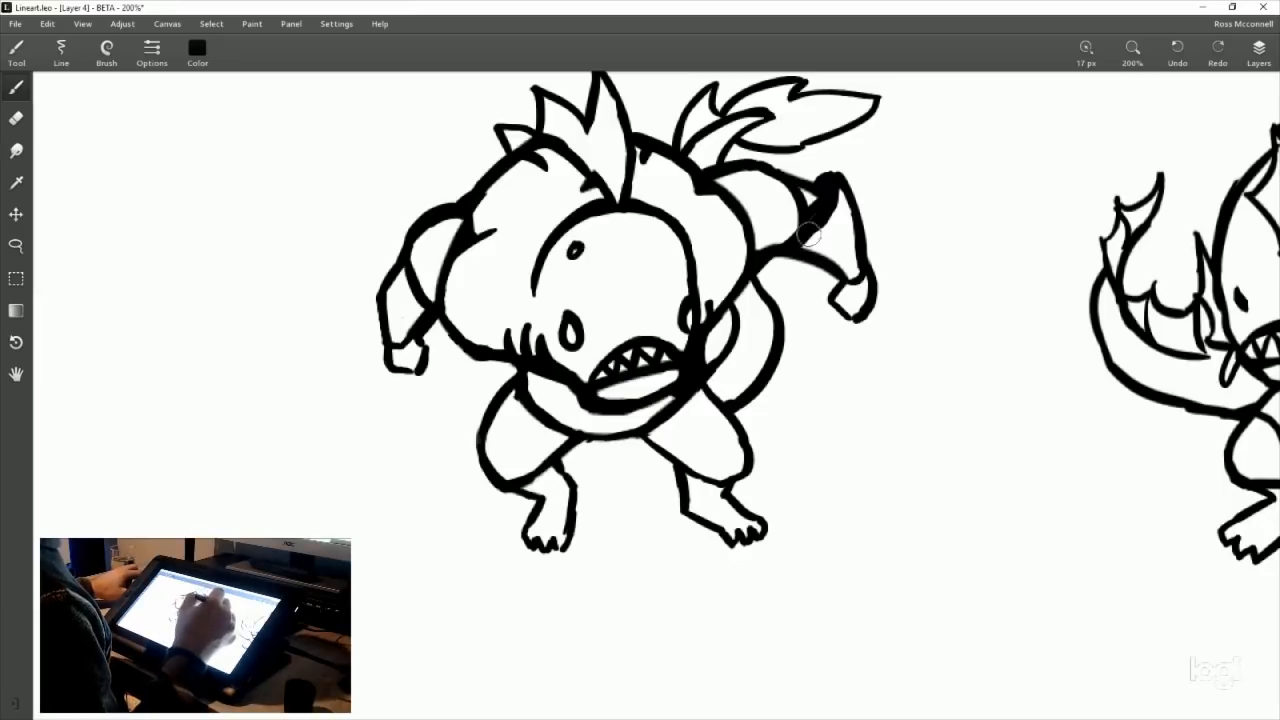
{"action": "left_click_drag", "start_coordinate": [714, 257], "coordinate": [704, 332]}
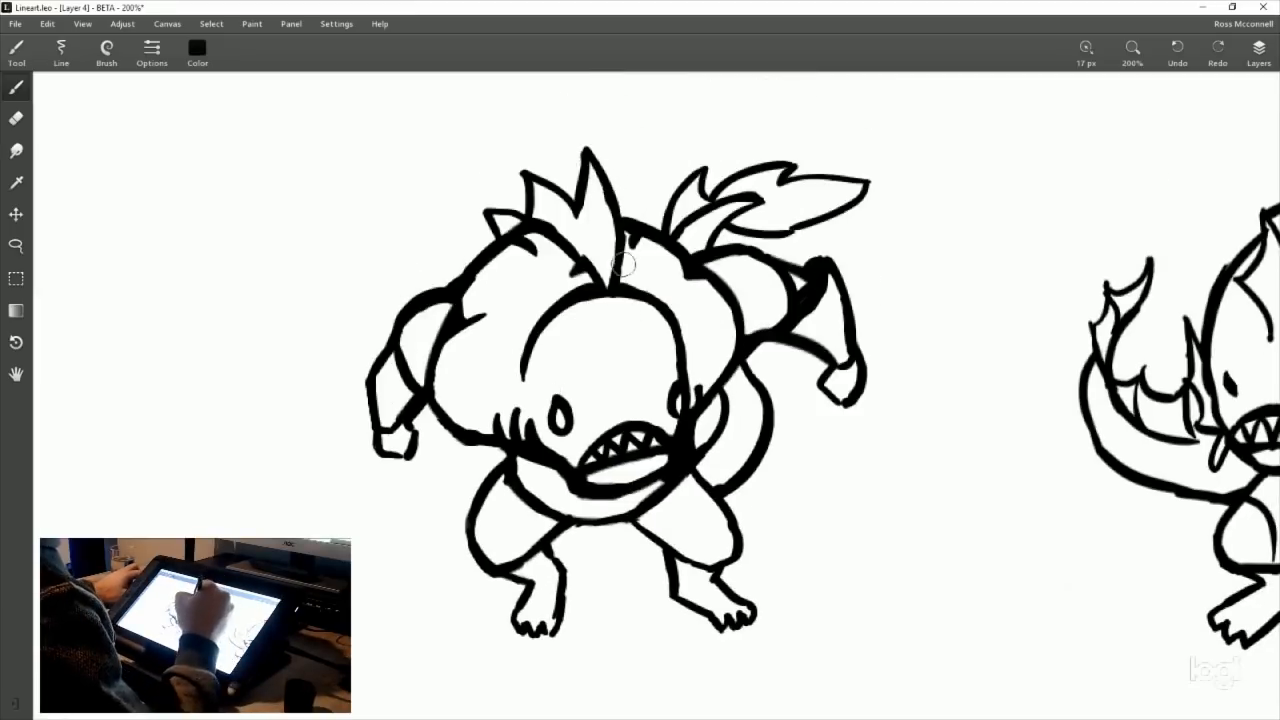
Step: Thicken the black outline where the central crest spike meets the top of the creature's forehead
{"action": "left_click_drag", "start_coordinate": [929, 395], "coordinate": [621, 373]}
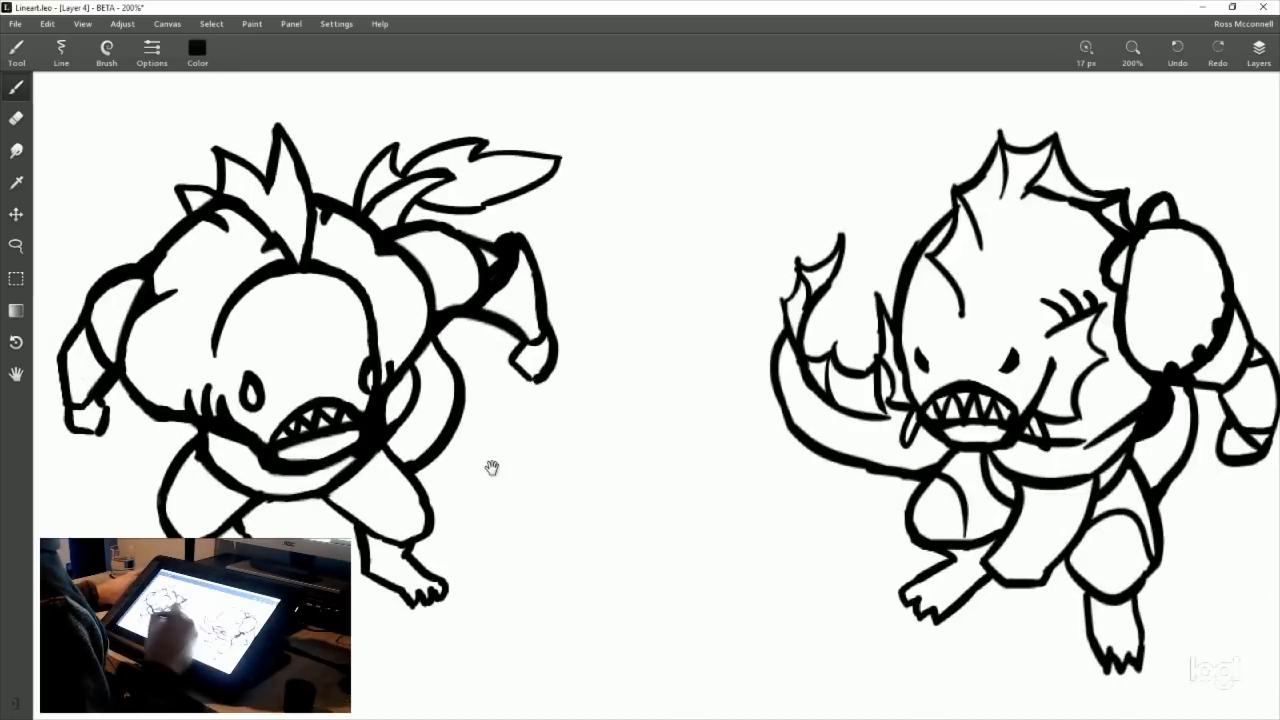
{"action": "left_click_drag", "start_coordinate": [491, 466], "coordinate": [826, 440]}
{"action": "left_click_drag", "start_coordinate": [759, 374], "coordinate": [711, 344]}
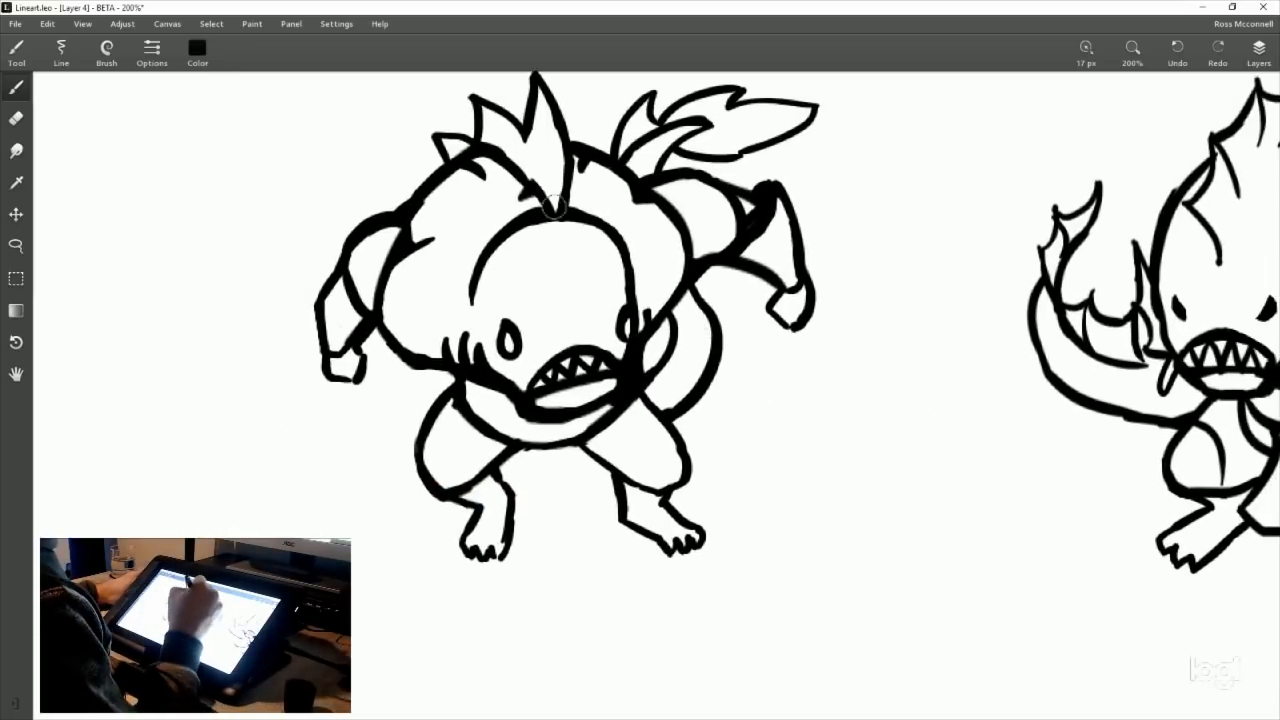
{"action": "left_click_drag", "start_coordinate": [543, 213], "coordinate": [561, 213]}
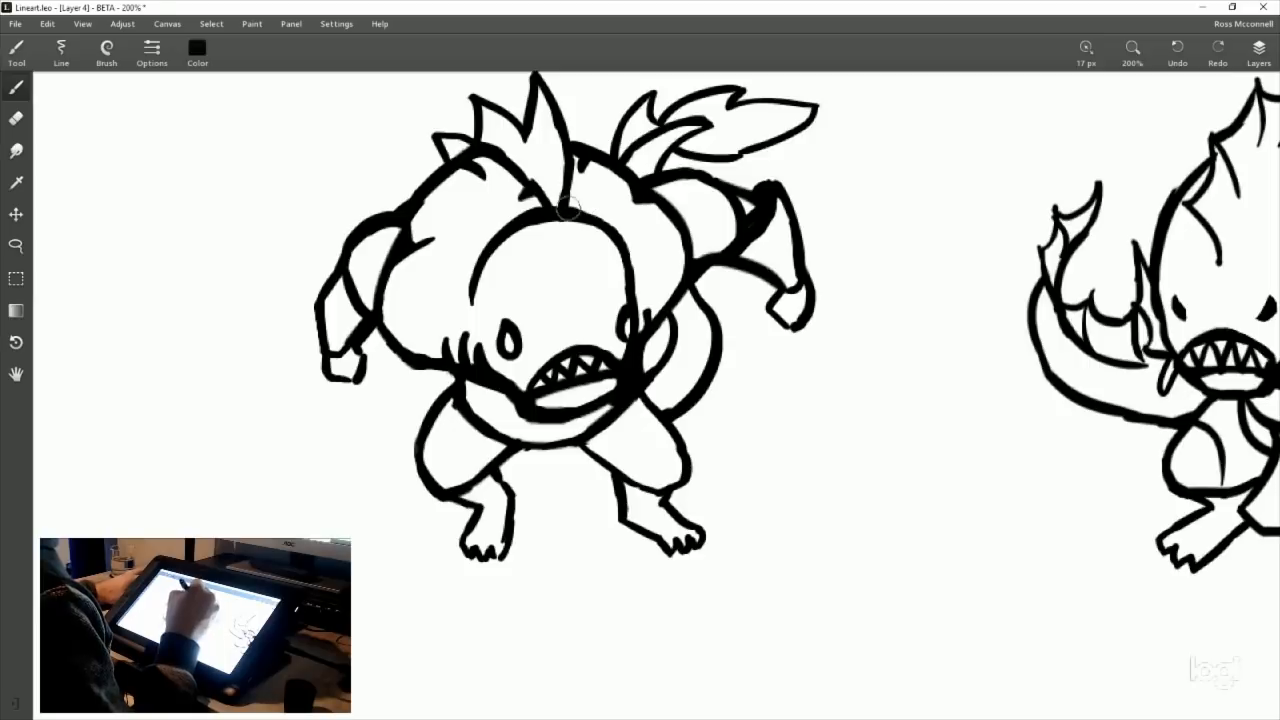
Step: Rework the black crease where the creature's left-hand shoulder meets the body, trimming it to a shorter pointed tip
{"action": "left_click_drag", "start_coordinate": [774, 324], "coordinate": [770, 258]}
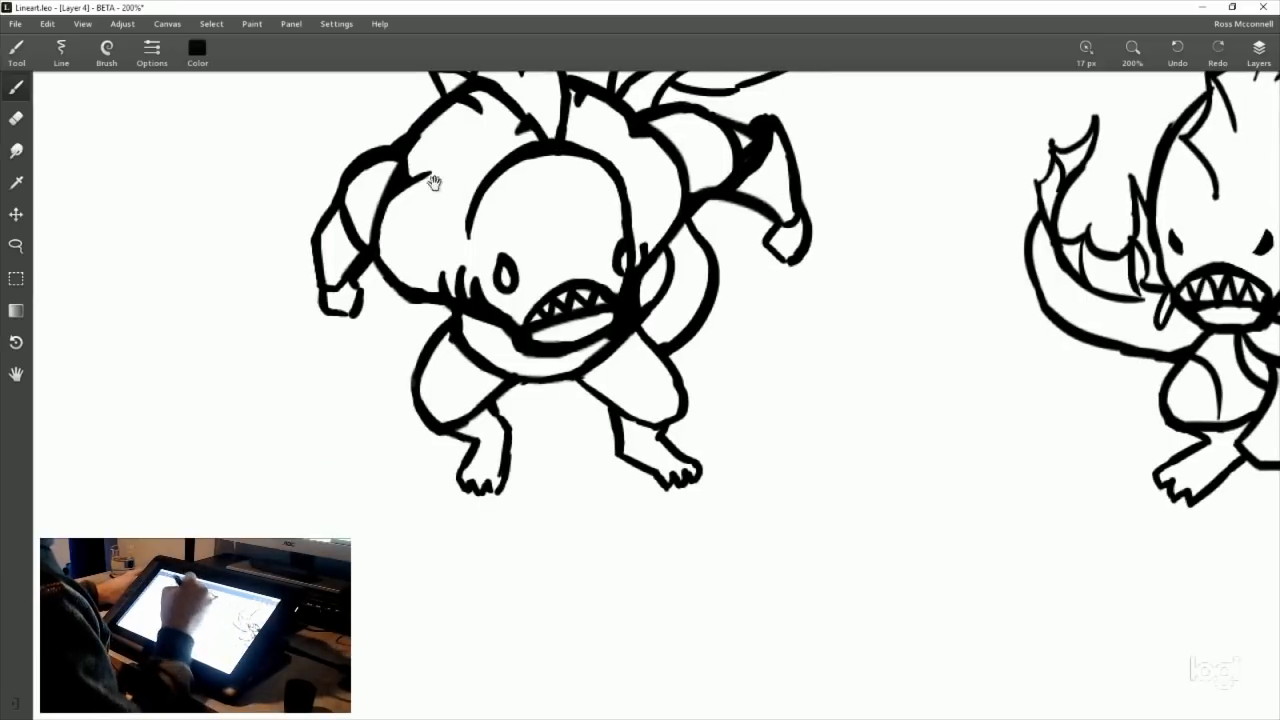
{"action": "left_click_drag", "start_coordinate": [429, 173], "coordinate": [387, 212]}
{"action": "mouse_move", "coordinate": [428, 170]}
{"action": "left_mouse_down"}
{"action": "mouse_move", "coordinate": [372, 204]}
{"action": "mouse_move", "coordinate": [405, 172]}
{"action": "left_mouse_up"}
{"action": "left_click", "coordinate": [16, 118]}
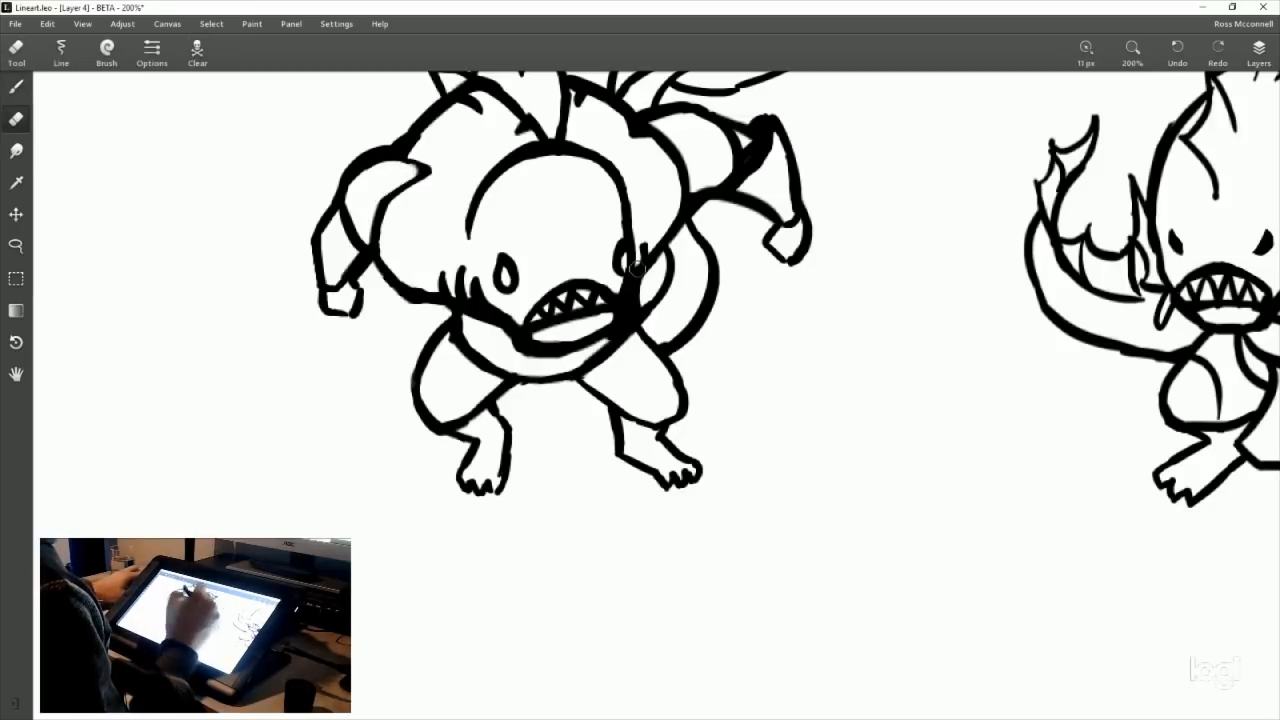
{"action": "left_click_drag", "start_coordinate": [785, 230], "coordinate": [783, 298]}
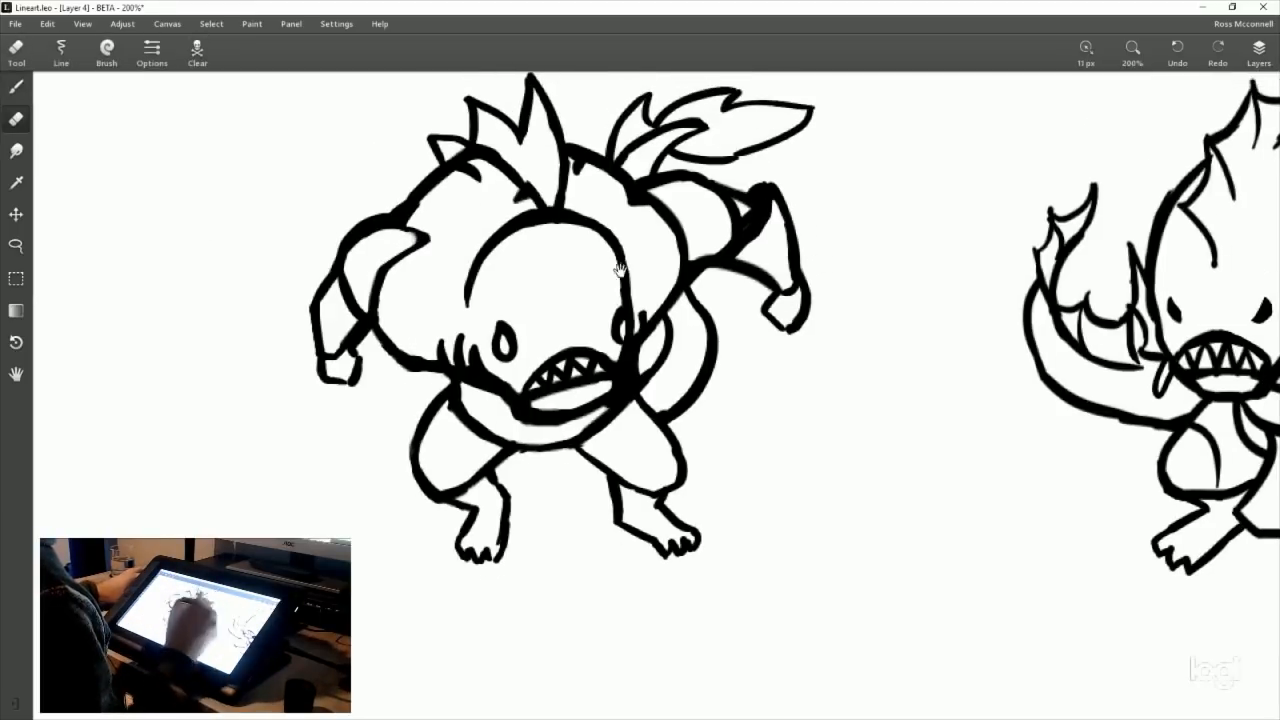
{"action": "key", "text": "ctrl+z"}
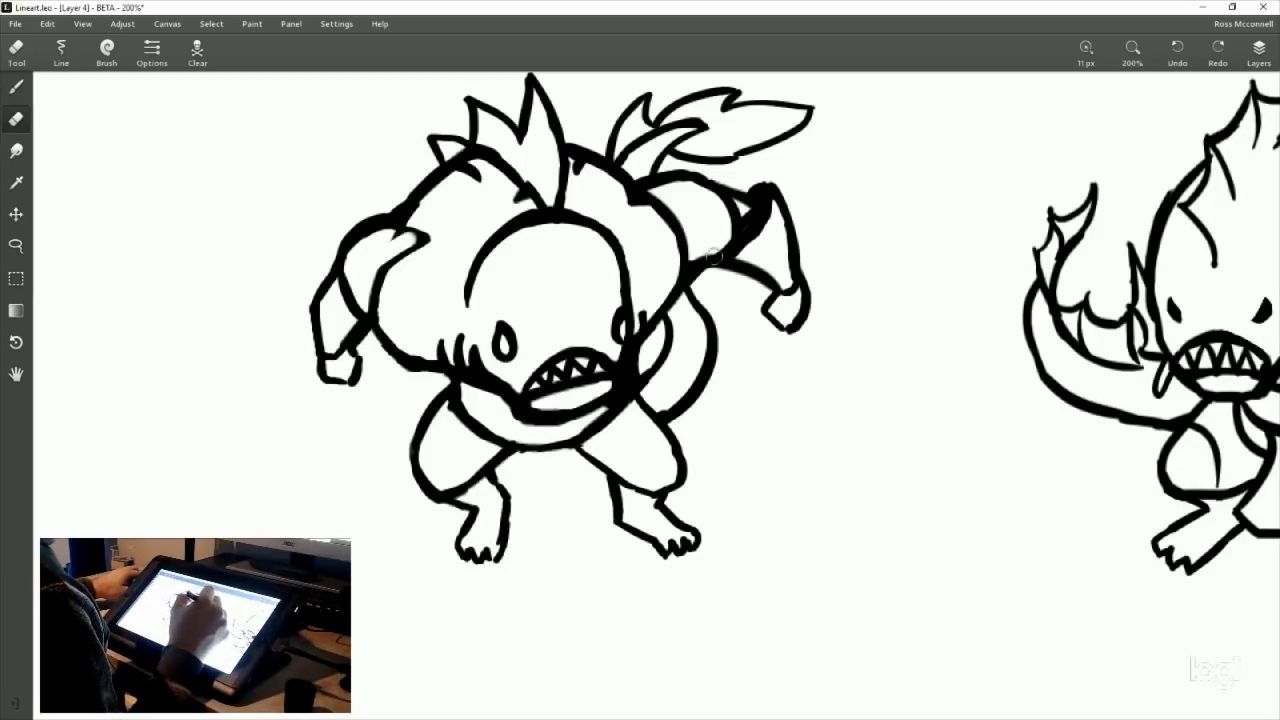
{"action": "key", "text": "ctrl+z"}
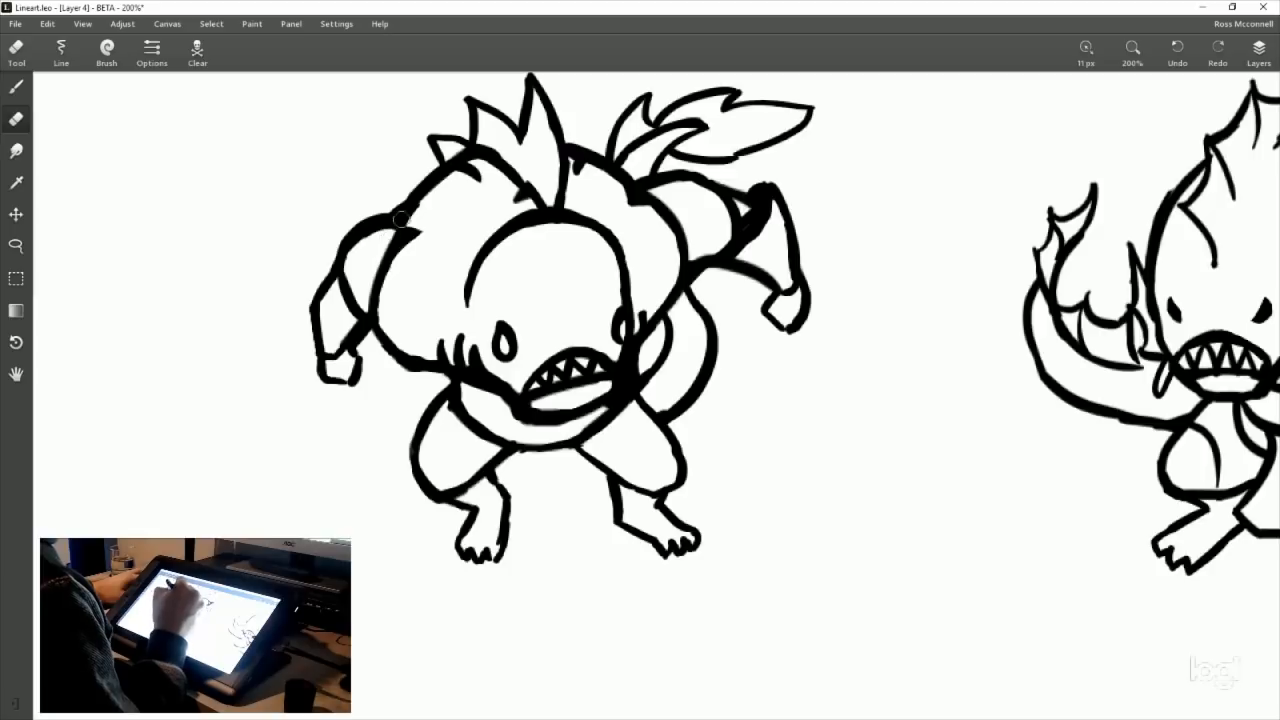
{"action": "left_click", "coordinate": [16, 87]}
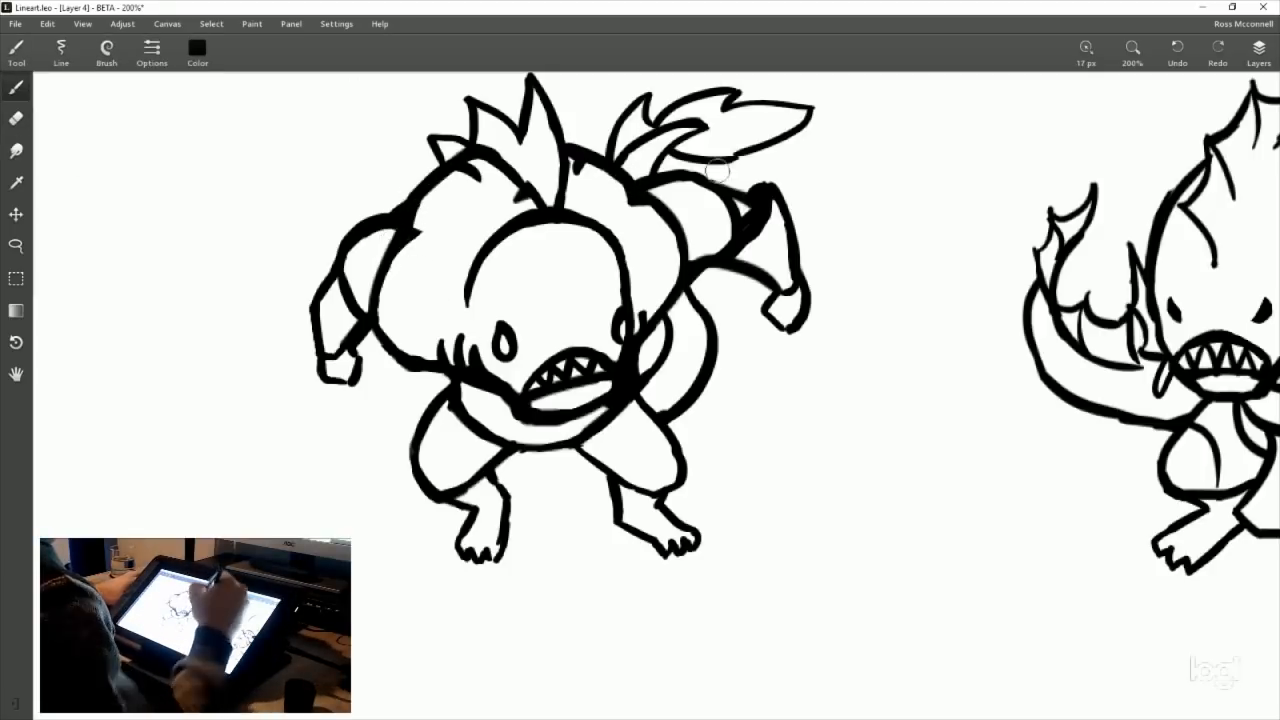
{"action": "left_click_drag", "start_coordinate": [433, 270], "coordinate": [484, 153]}
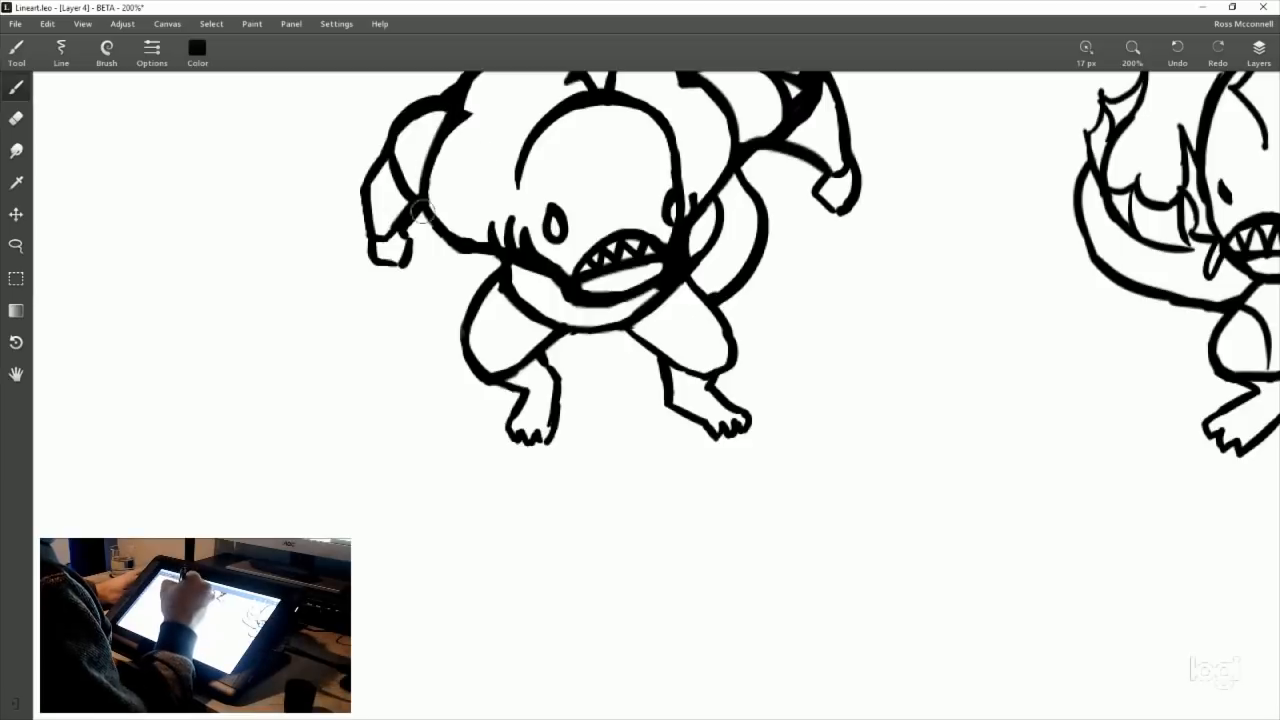
{"action": "mouse_move", "coordinate": [863, 274]}
{"action": "left_mouse_down"}
{"action": "mouse_move", "coordinate": [781, 457]}
{"action": "mouse_move", "coordinate": [806, 380]}
{"action": "mouse_move", "coordinate": [750, 400]}
{"action": "left_mouse_up"}
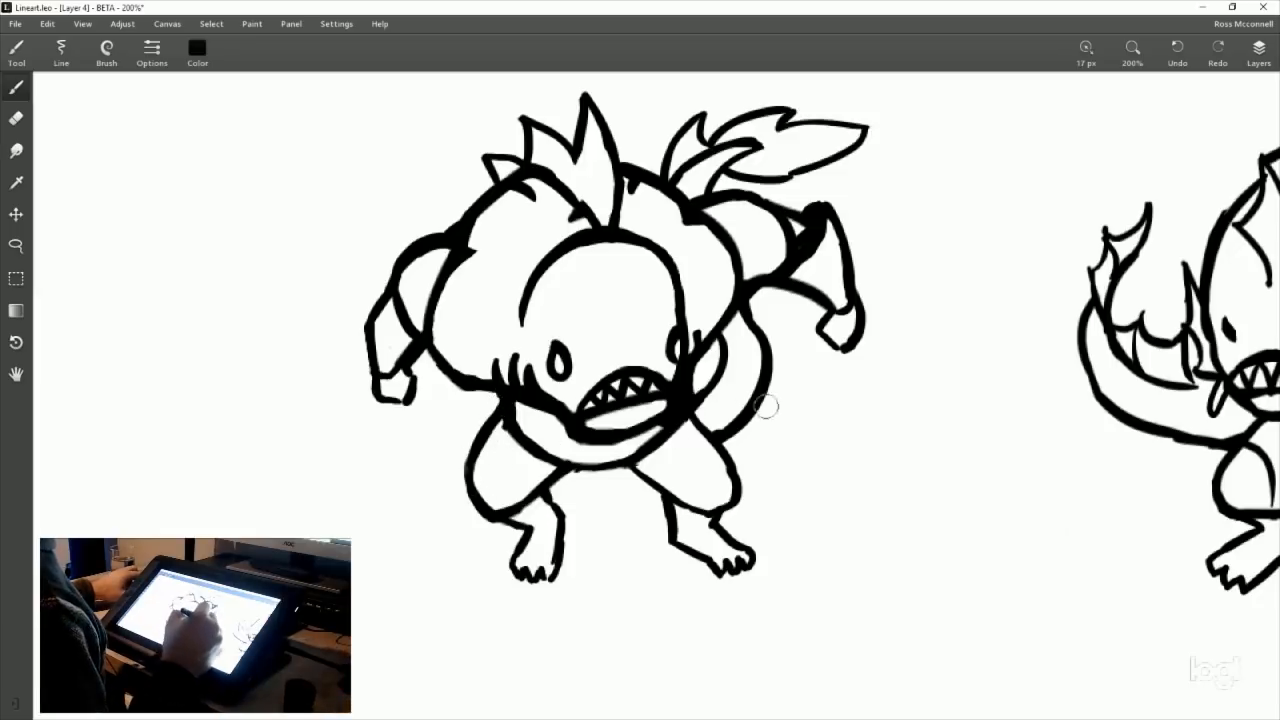
{"action": "mouse_move", "coordinate": [790, 467]}
{"action": "left_mouse_down"}
{"action": "mouse_move", "coordinate": [720, 437]}
{"action": "mouse_move", "coordinate": [794, 433]}
{"action": "left_mouse_up"}
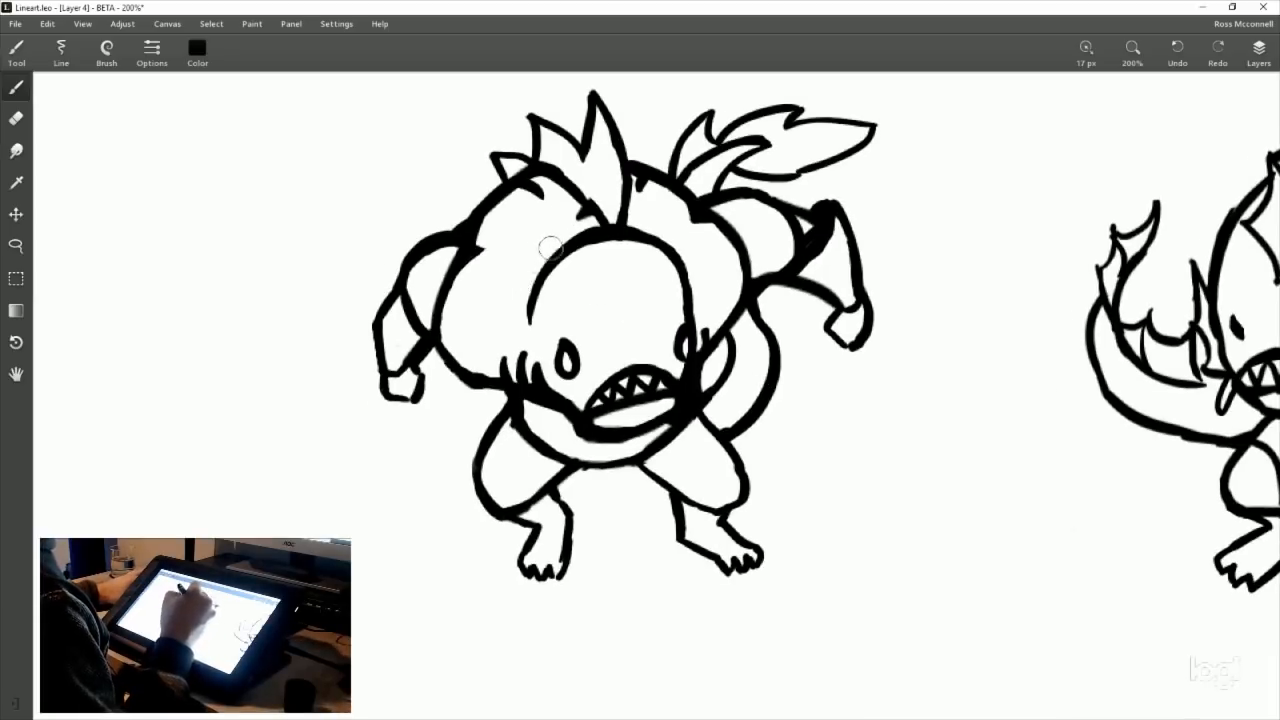
Step: Erase the short gill lines along the lower edge of the head and draw a curved gill line beside the forehead's right-hand side
{"action": "left_click_drag", "start_coordinate": [556, 247], "coordinate": [506, 314]}
{"action": "key", "text": "ctrl+z"}
{"action": "key", "text": "e"}
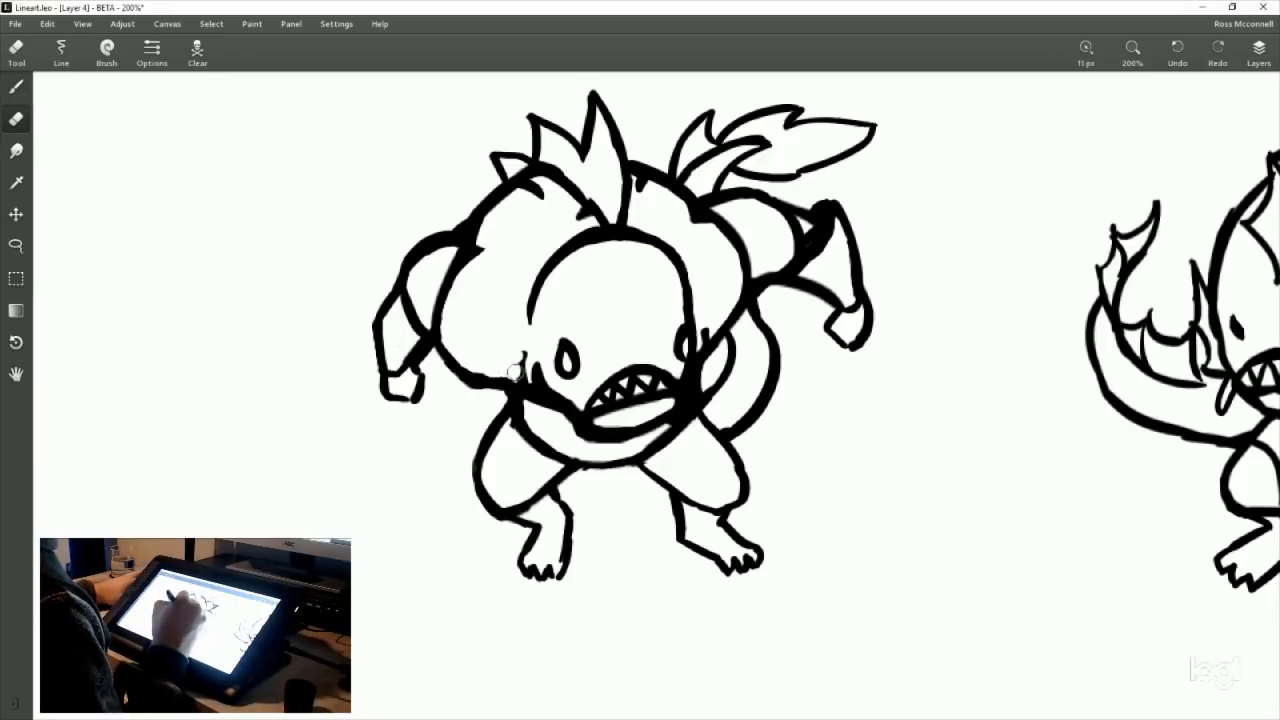
{"action": "left_click_drag", "start_coordinate": [522, 362], "coordinate": [529, 372]}
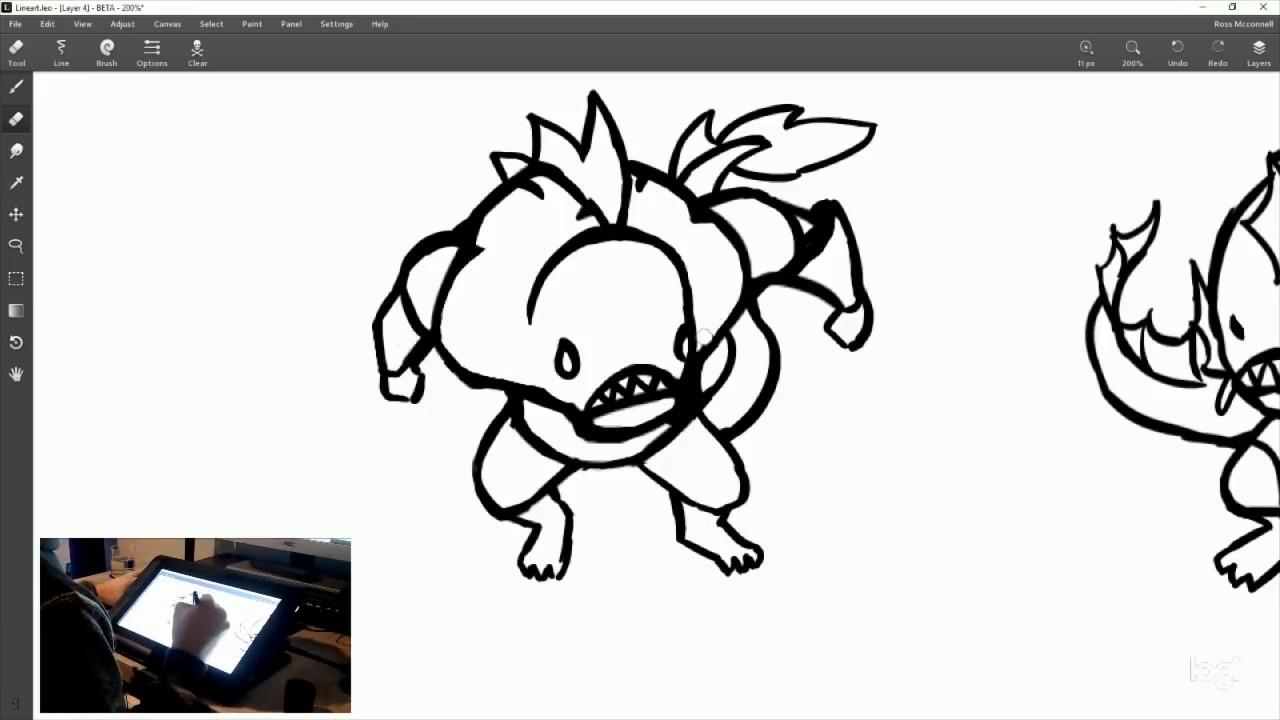
{"action": "key", "text": "b"}
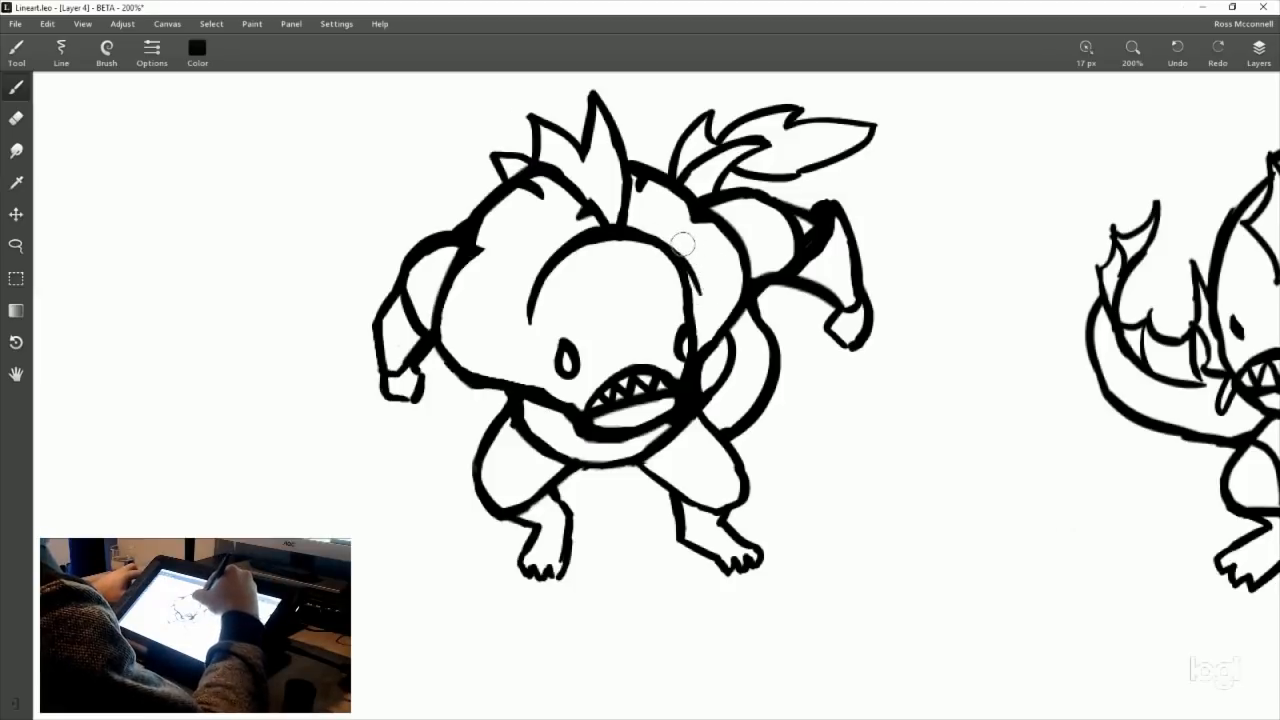
{"action": "left_click_drag", "start_coordinate": [688, 262], "coordinate": [702, 294]}
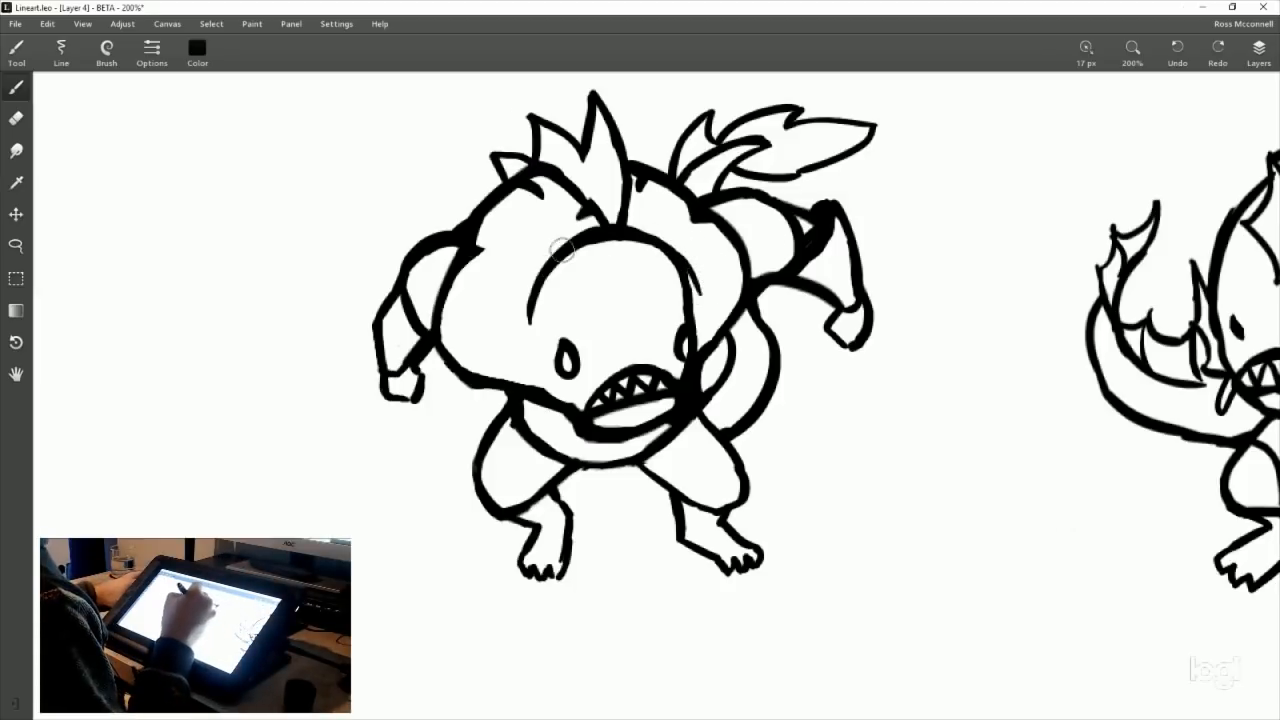
Step: Try curved gill lines of different lengths and positions beside the forehead's left-hand side
{"action": "left_click_drag", "start_coordinate": [538, 254], "coordinate": [516, 318]}
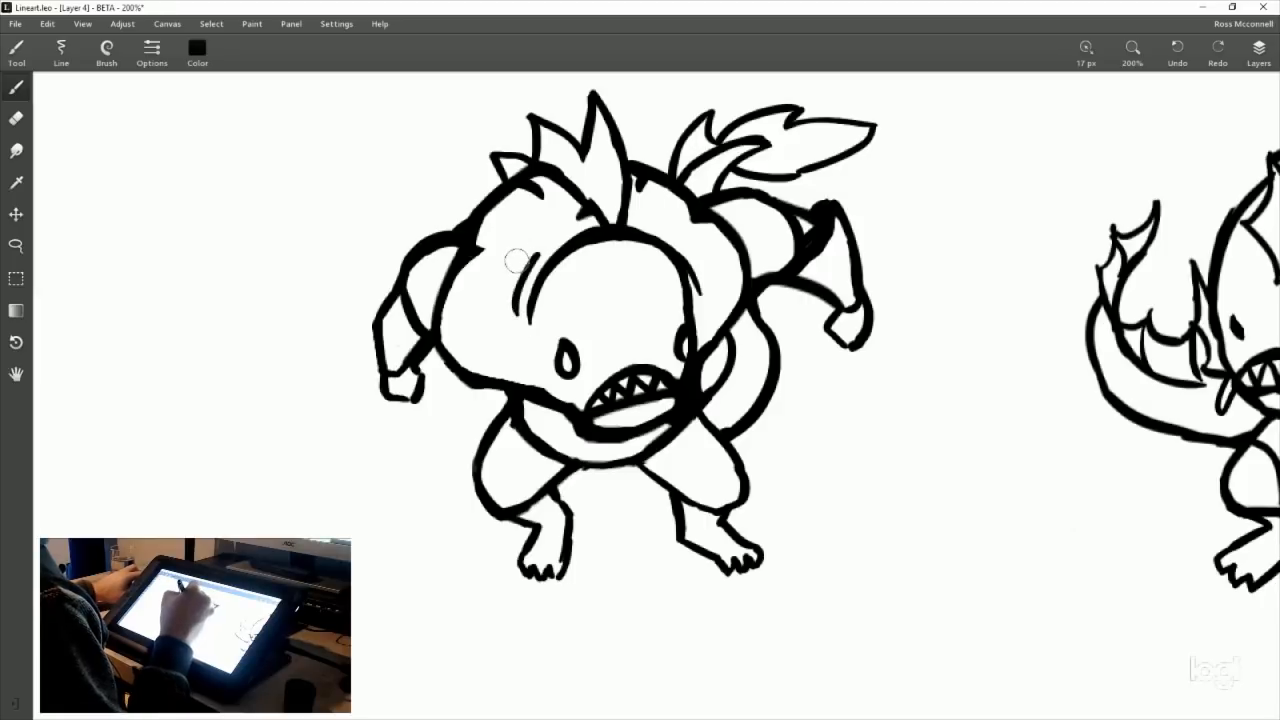
{"action": "key", "text": "ctrl+z"}
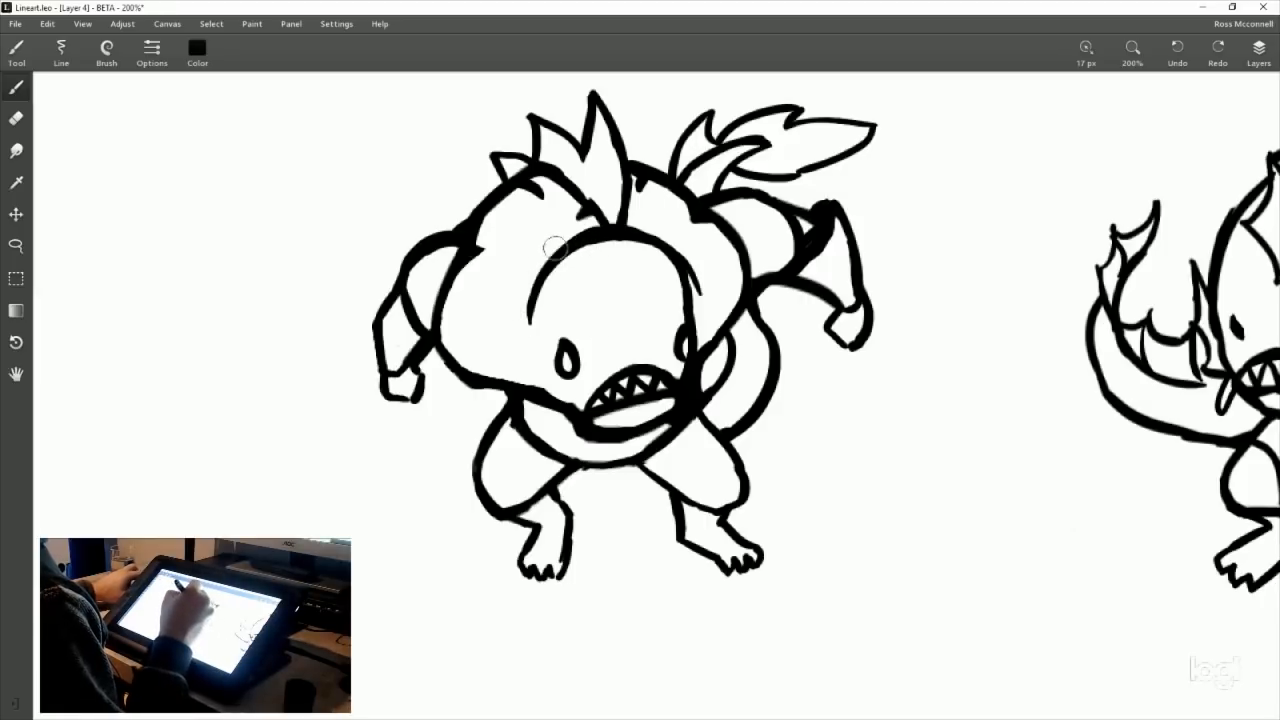
{"action": "left_click_drag", "start_coordinate": [553, 246], "coordinate": [508, 305]}
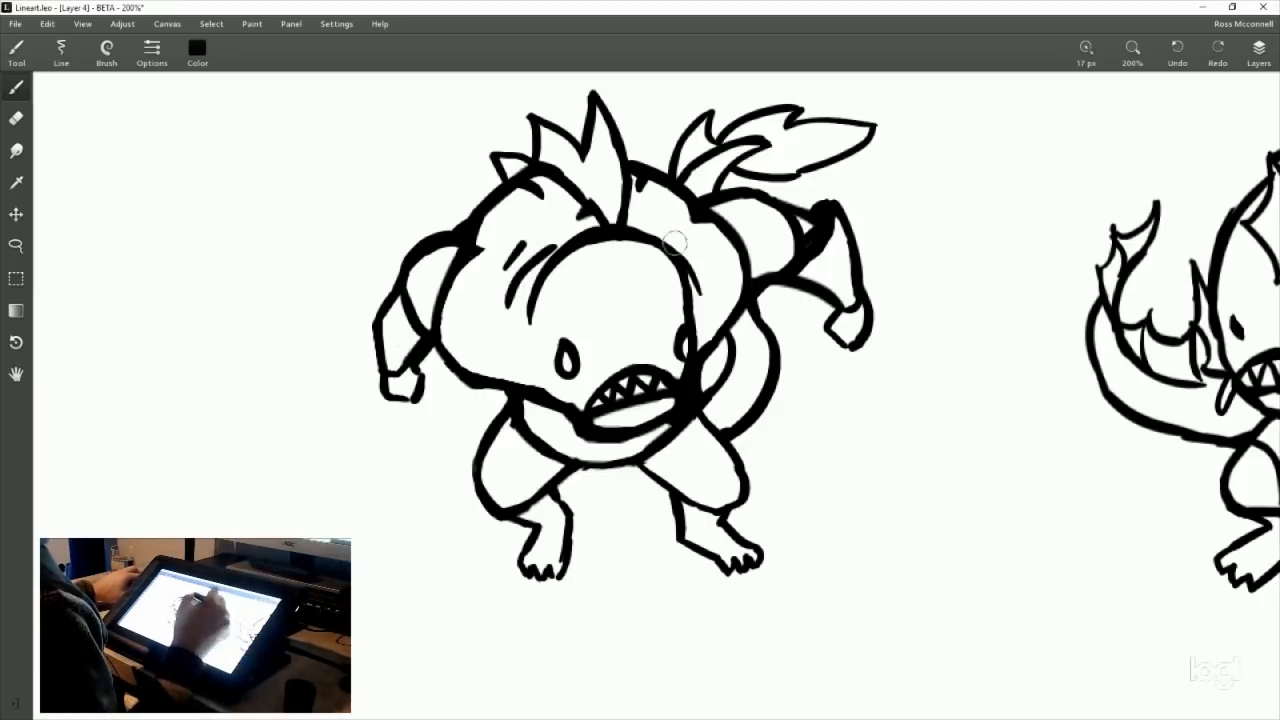
{"action": "key", "text": "ctrl+z"}
{"action": "key", "text": "ctrl+z"}
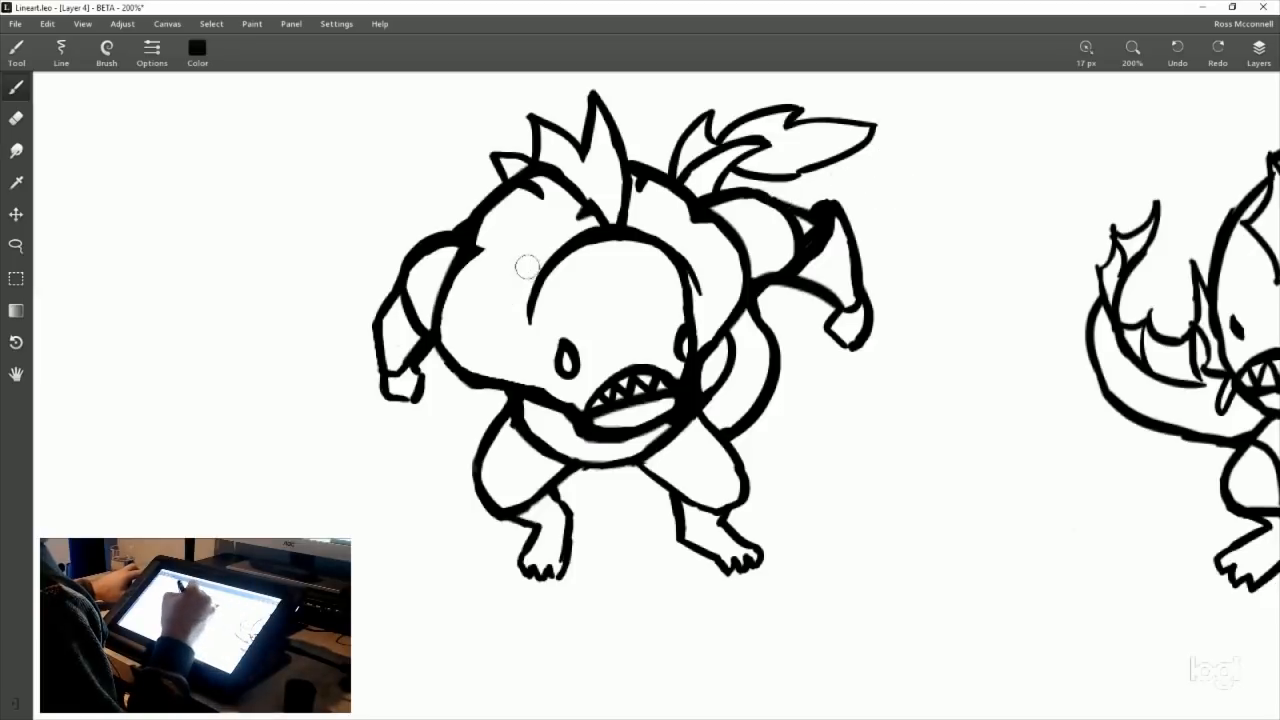
{"action": "left_click_drag", "start_coordinate": [518, 288], "coordinate": [578, 230]}
{"action": "key", "text": "ctrl+z"}
{"action": "left_click_drag", "start_coordinate": [514, 287], "coordinate": [575, 230]}
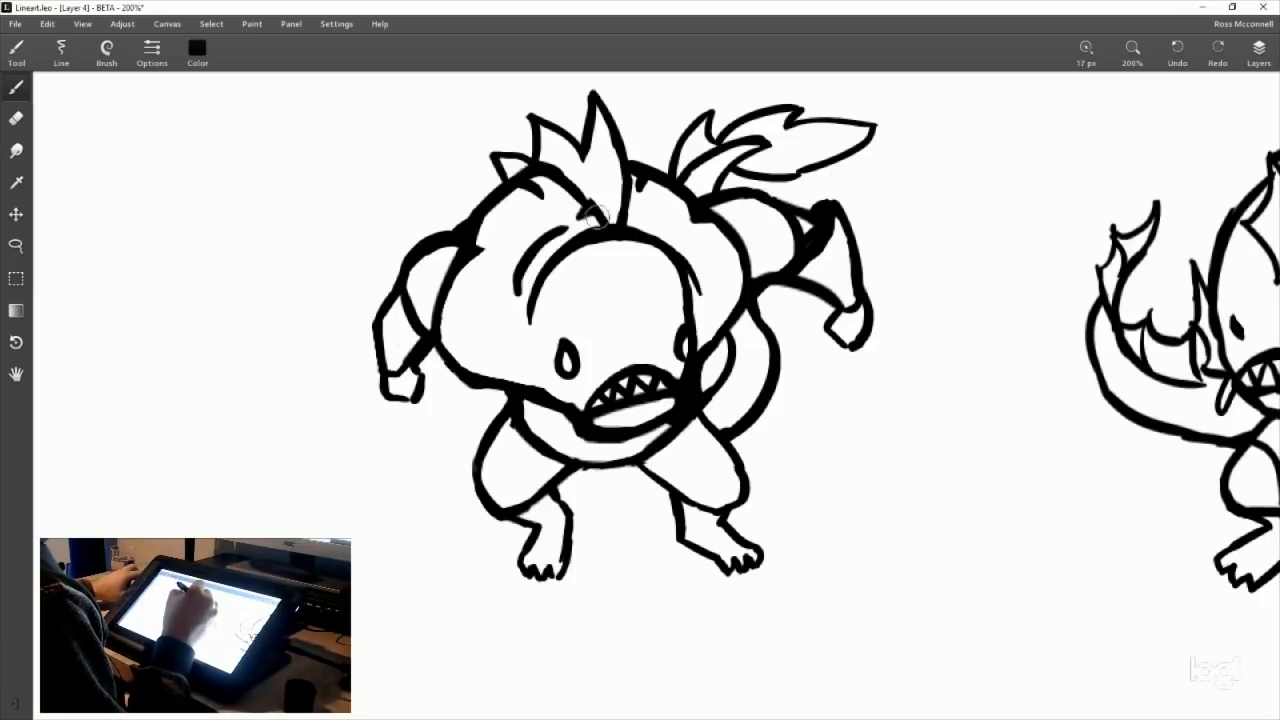
{"action": "key", "text": "ctrl+z"}
{"action": "left_click_drag", "start_coordinate": [516, 290], "coordinate": [554, 238]}
{"action": "key", "text": "ctrl+z"}
{"action": "mouse_move", "coordinate": [516, 290]}
{"action": "left_mouse_down"}
{"action": "mouse_move", "coordinate": [556, 238]}
{"action": "mouse_move", "coordinate": [510, 294]}
{"action": "left_mouse_up"}
{"action": "key", "text": "ctrl+z"}
{"action": "key", "text": "ctrl+z"}
Step: Draw two curved gill lines beside the forehead's left-hand side and add a second, matching line on the right-hand side
{"action": "left_click_drag", "start_coordinate": [551, 237], "coordinate": [515, 305]}
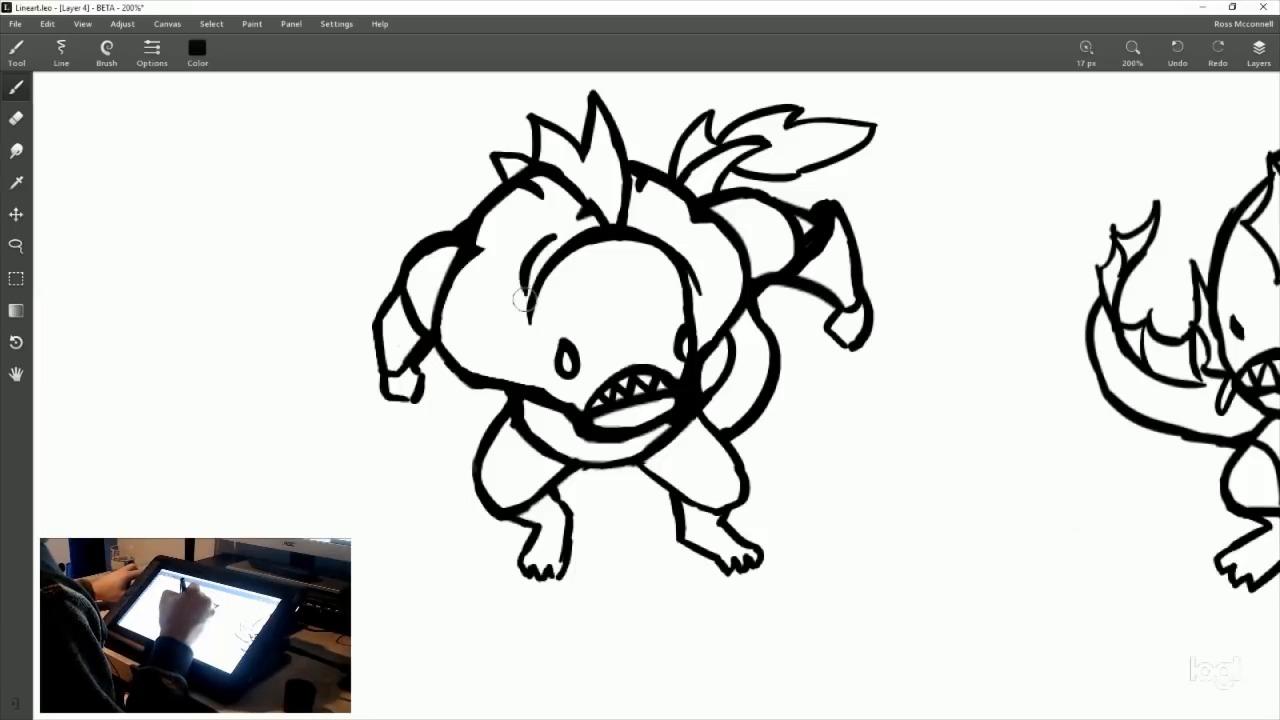
{"action": "key", "text": "ctrl+z"}
{"action": "left_click_drag", "start_coordinate": [549, 240], "coordinate": [515, 310]}
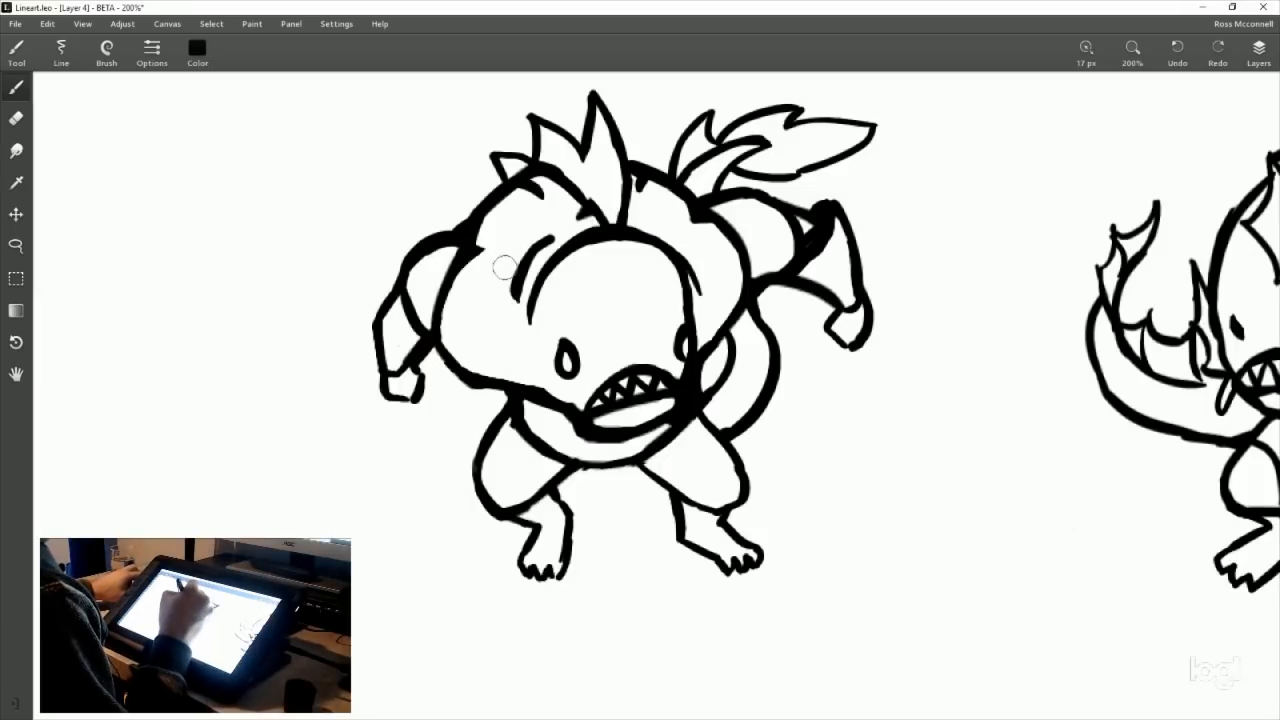
{"action": "key", "text": "ctrl+z"}
{"action": "left_click_drag", "start_coordinate": [551, 240], "coordinate": [515, 312]}
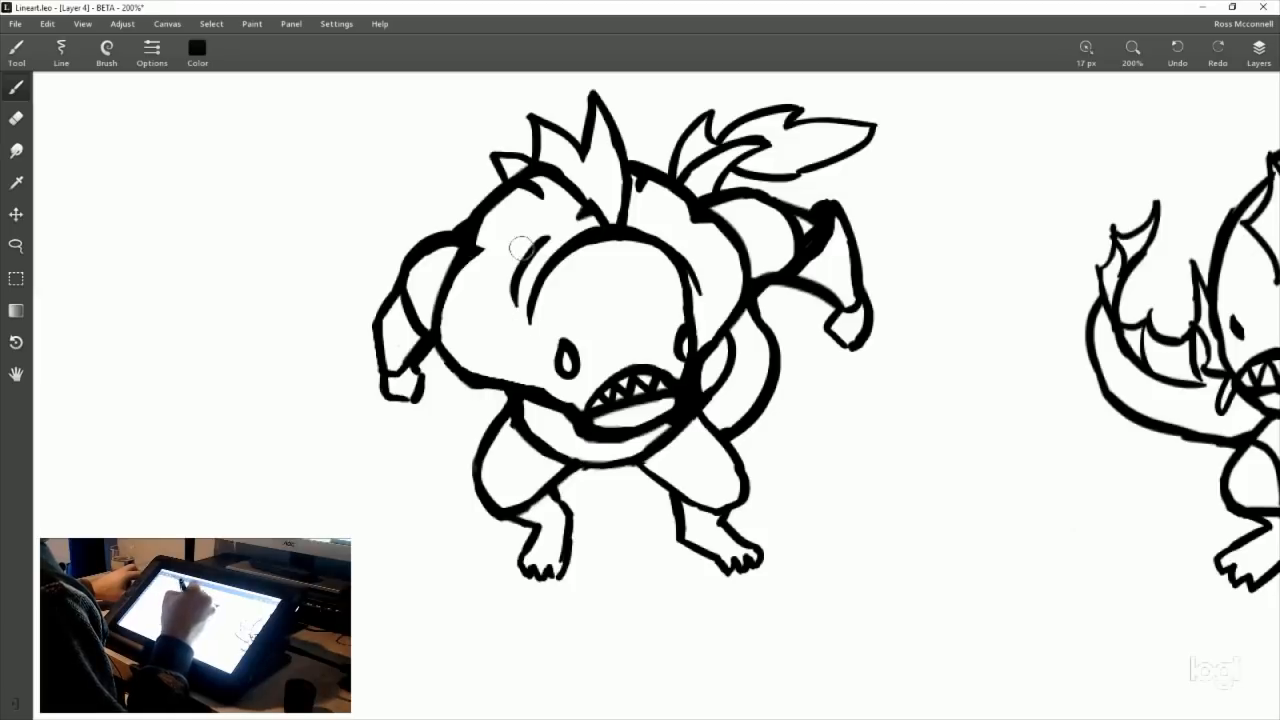
{"action": "left_click_drag", "start_coordinate": [508, 252], "coordinate": [502, 292]}
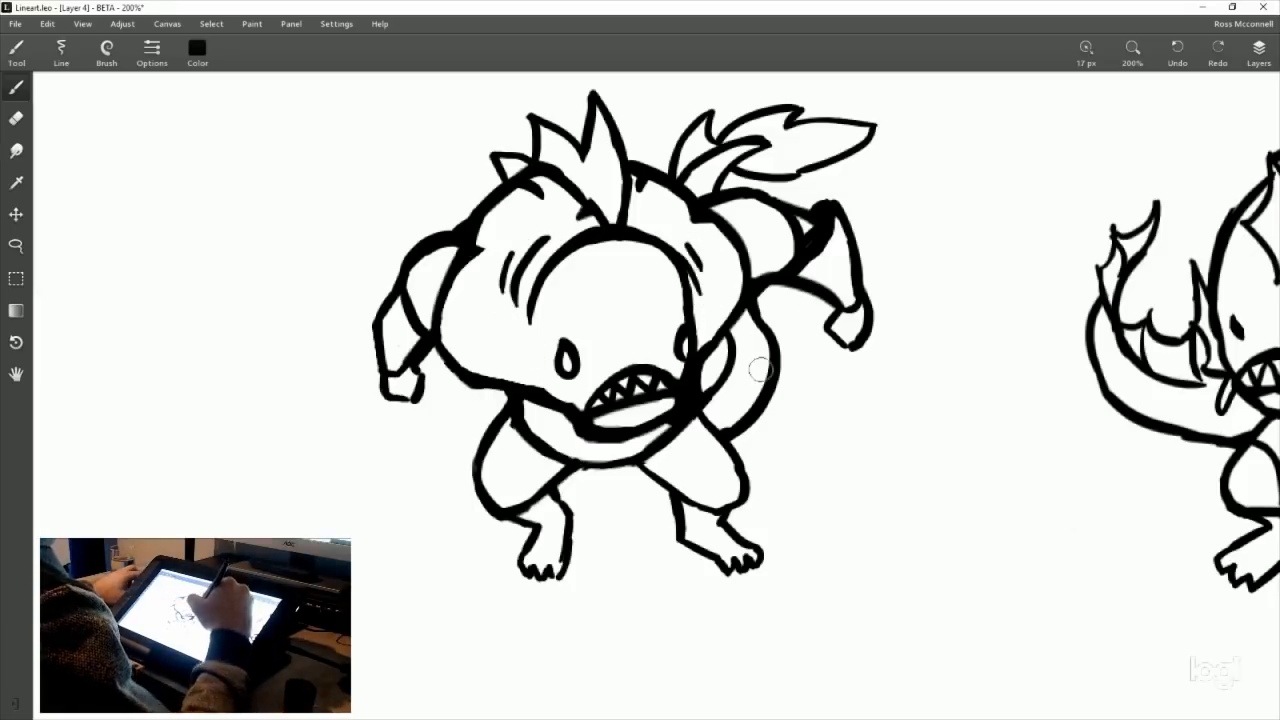
{"action": "key", "text": "ctrl+z"}
{"action": "left_click_drag", "start_coordinate": [686, 242], "coordinate": [702, 290]}
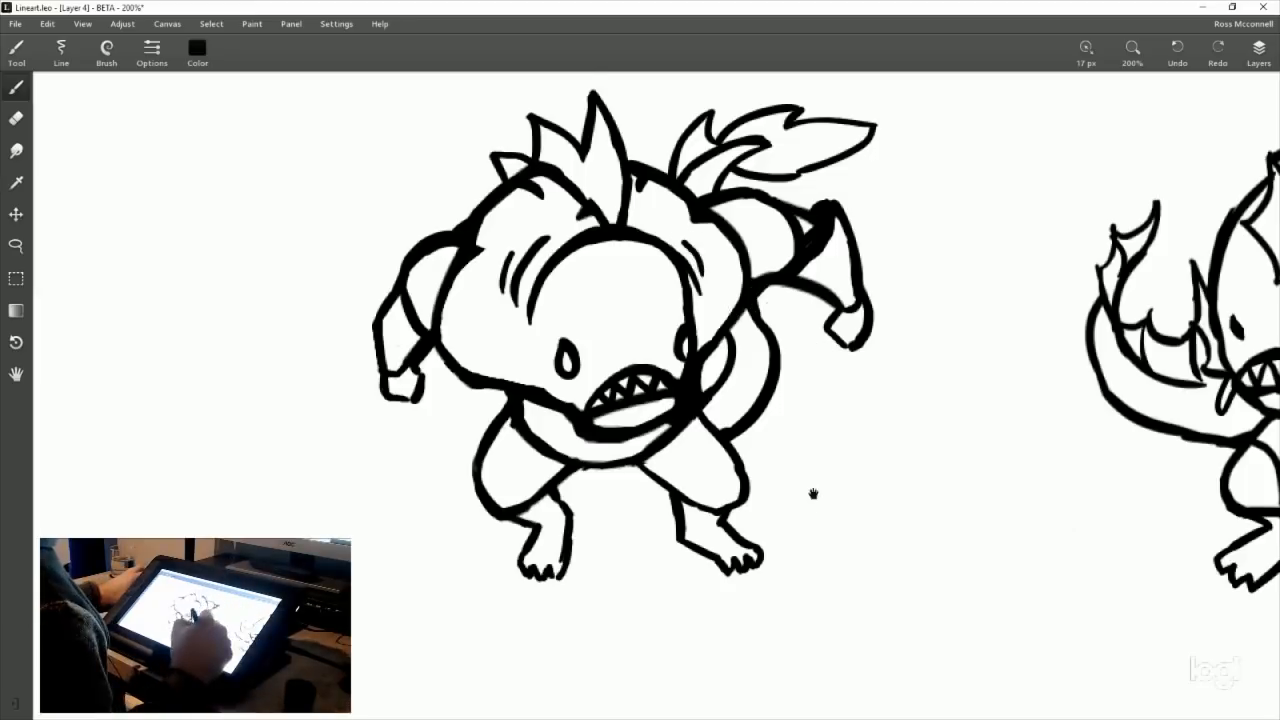
Step: Thicken the outer and inner outlines of the creature's right-hand leg in black and erase the excess to smooth the contours
{"action": "mouse_move", "coordinate": [811, 491]}
{"action": "left_mouse_down"}
{"action": "mouse_move", "coordinate": [794, 469]}
{"action": "mouse_move", "coordinate": [791, 394]}
{"action": "mouse_move", "coordinate": [777, 469]}
{"action": "mouse_move", "coordinate": [792, 437]}
{"action": "left_mouse_up"}
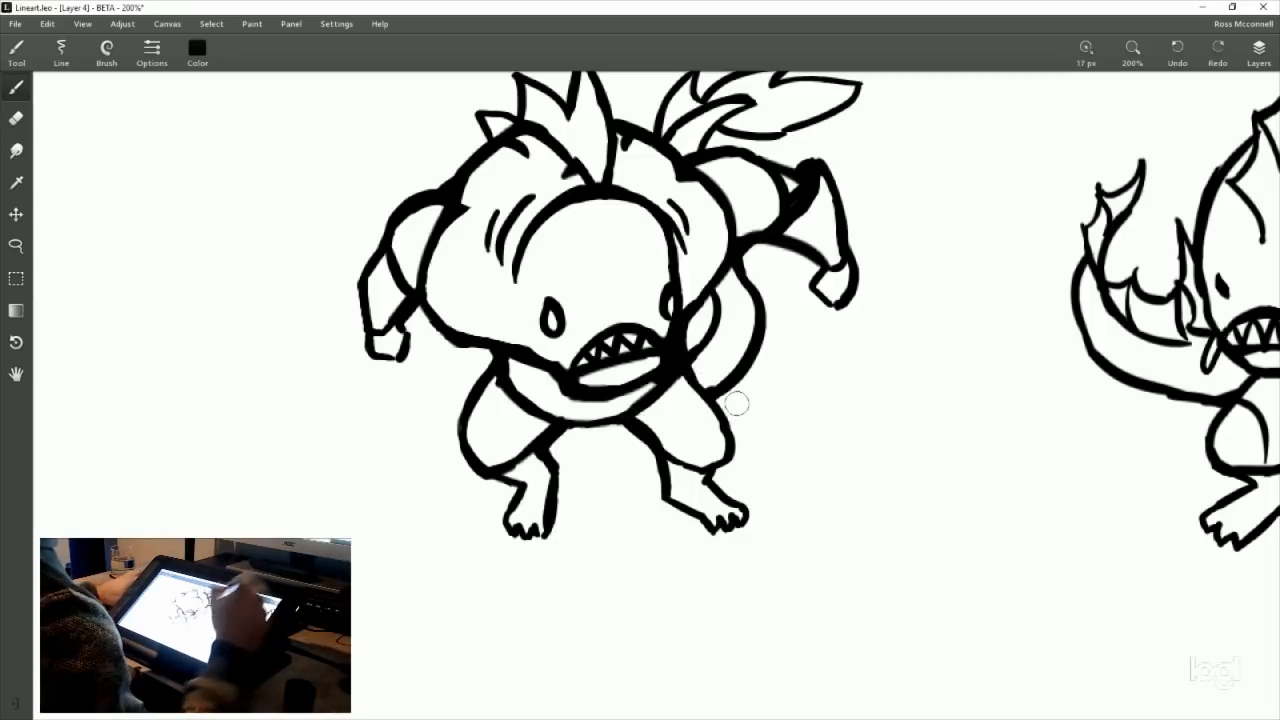
{"action": "mouse_move", "coordinate": [737, 404]}
{"action": "left_mouse_down"}
{"action": "mouse_move", "coordinate": [488, 595]}
{"action": "mouse_move", "coordinate": [677, 569]}
{"action": "mouse_move", "coordinate": [817, 387]}
{"action": "left_mouse_up"}
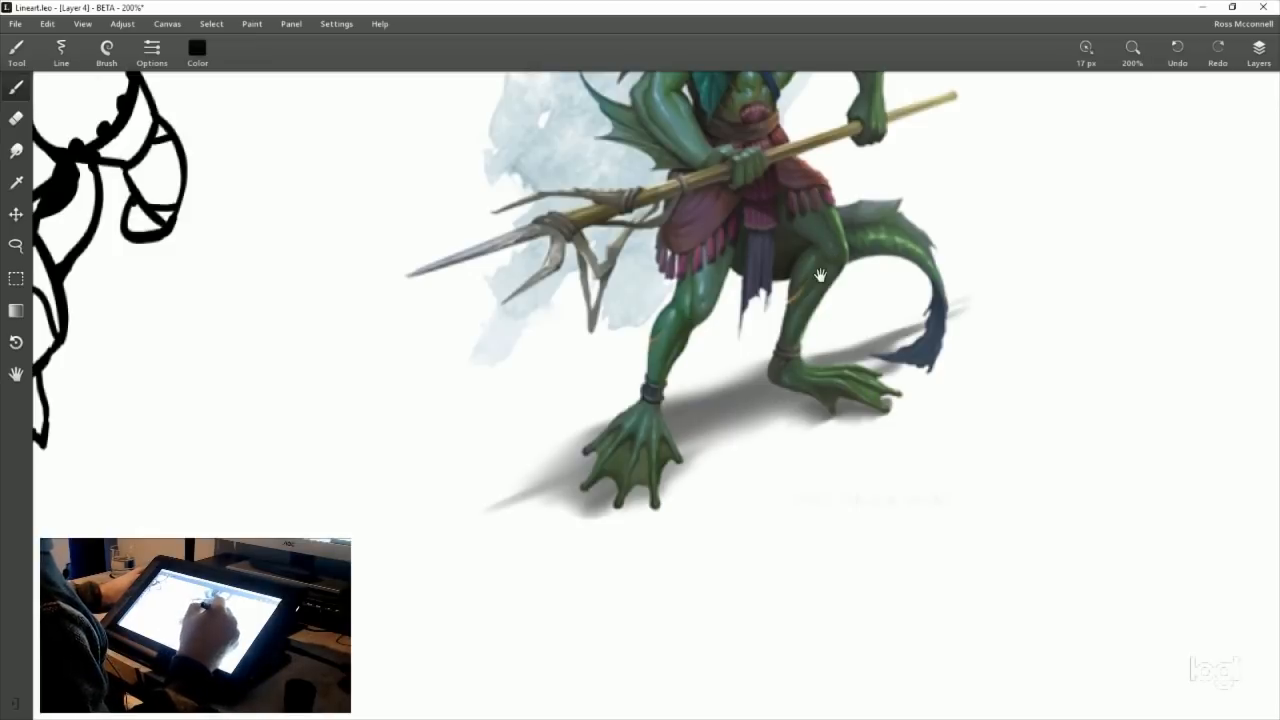
{"action": "left_click_drag", "start_coordinate": [684, 555], "coordinate": [638, 278]}
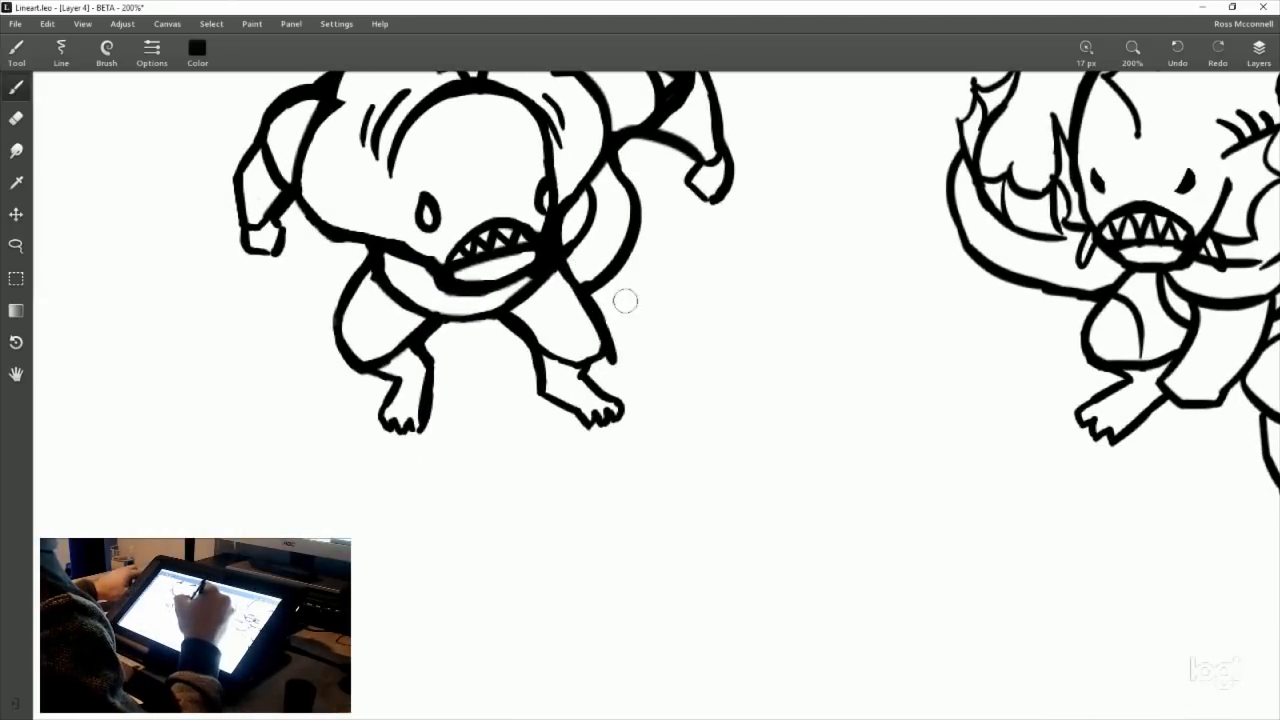
{"action": "left_click_drag", "start_coordinate": [578, 290], "coordinate": [603, 369]}
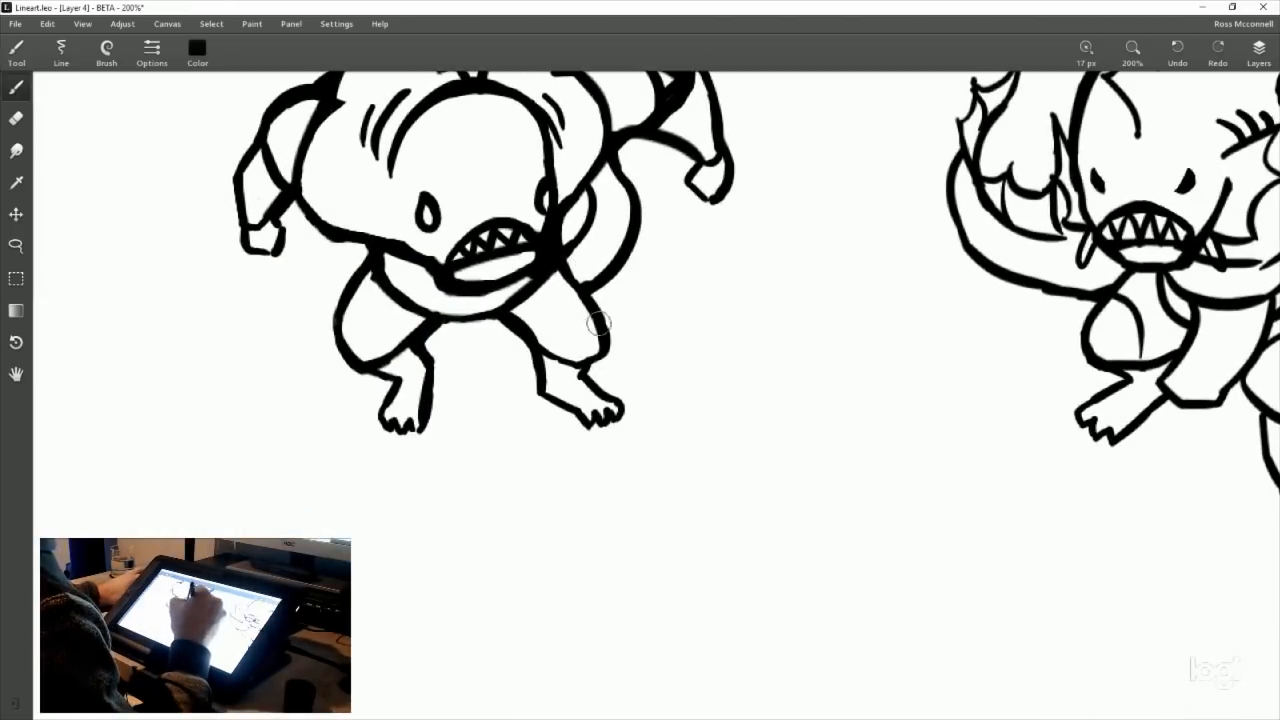
{"action": "left_click_drag", "start_coordinate": [508, 310], "coordinate": [560, 362]}
{"action": "left_click_drag", "start_coordinate": [510, 312], "coordinate": [545, 368]}
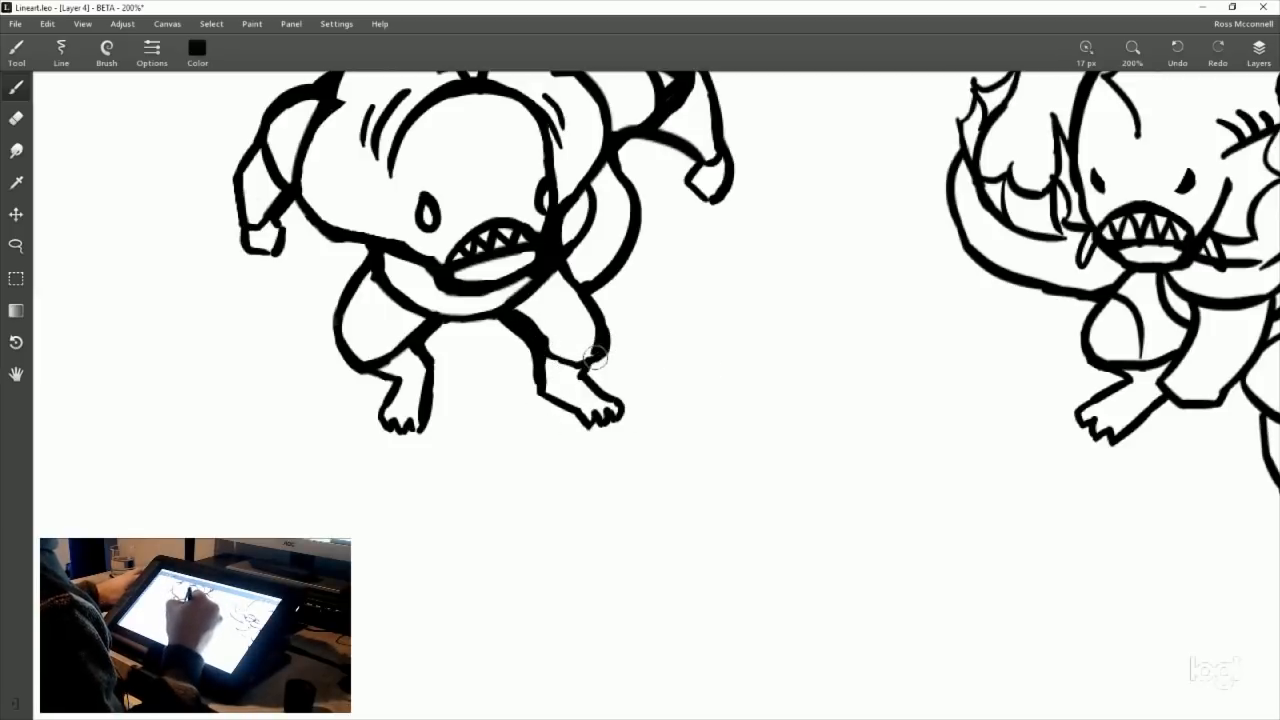
{"action": "left_click", "coordinate": [16, 118]}
{"action": "left_click_drag", "start_coordinate": [608, 302], "coordinate": [601, 364]}
{"action": "mouse_move", "coordinate": [505, 320]}
{"action": "left_mouse_down"}
{"action": "mouse_move", "coordinate": [540, 378]}
{"action": "mouse_move", "coordinate": [528, 336]}
{"action": "mouse_move", "coordinate": [528, 357]}
{"action": "left_mouse_up"}
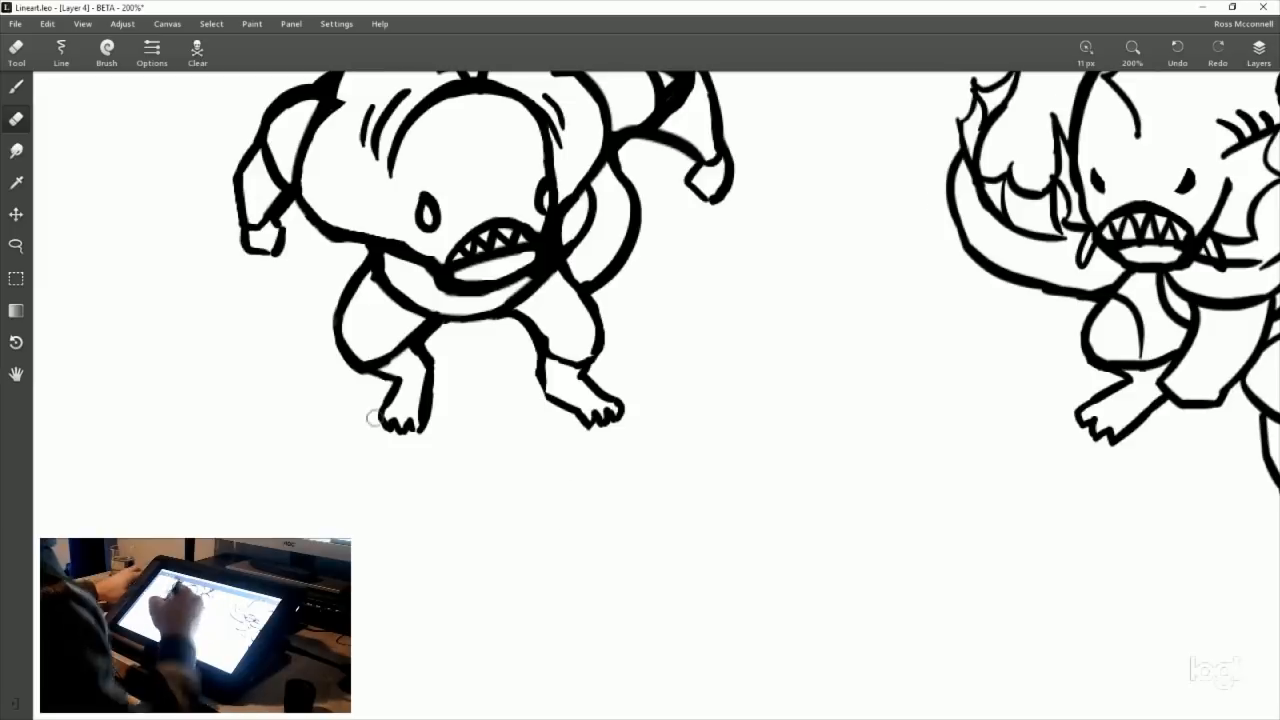
Step: Thicken the outer outline of the creature's left-hand thigh down to the knee
{"action": "left_click", "coordinate": [16, 86]}
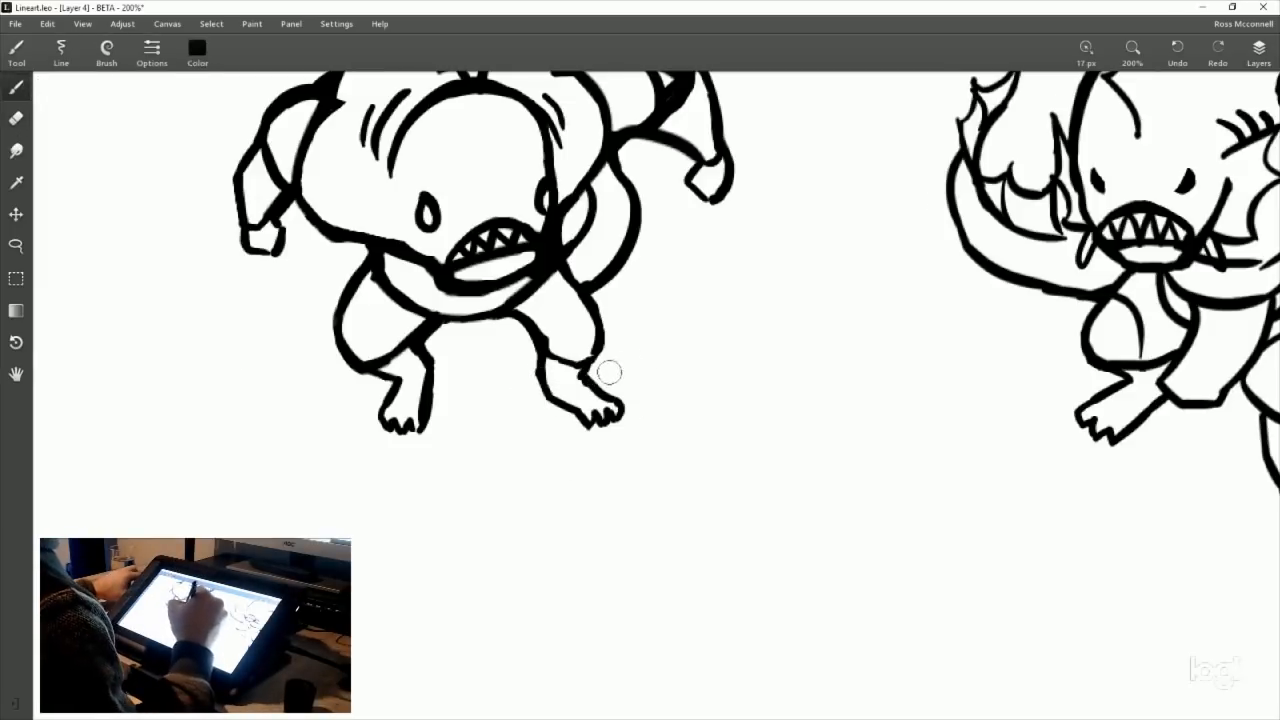
{"action": "left_click_drag", "start_coordinate": [725, 350], "coordinate": [773, 425]}
{"action": "left_click_drag", "start_coordinate": [730, 481], "coordinate": [740, 434]}
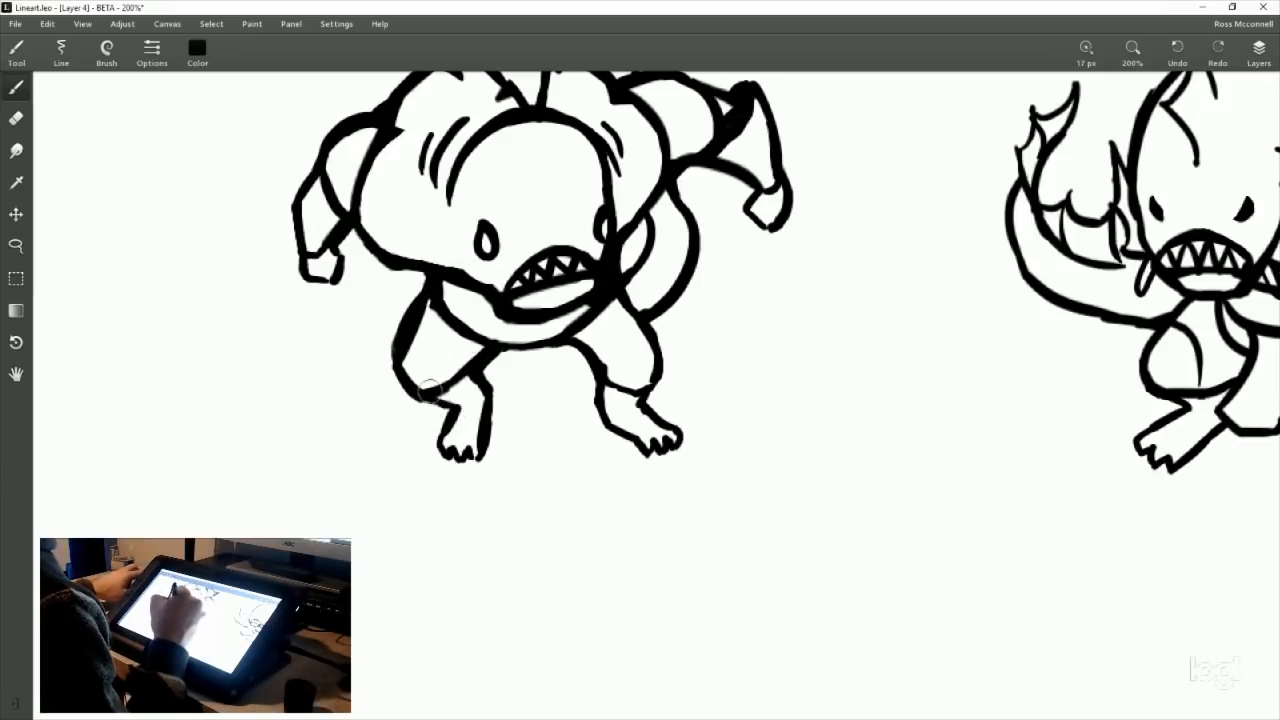
{"action": "left_click_drag", "start_coordinate": [425, 300], "coordinate": [402, 385]}
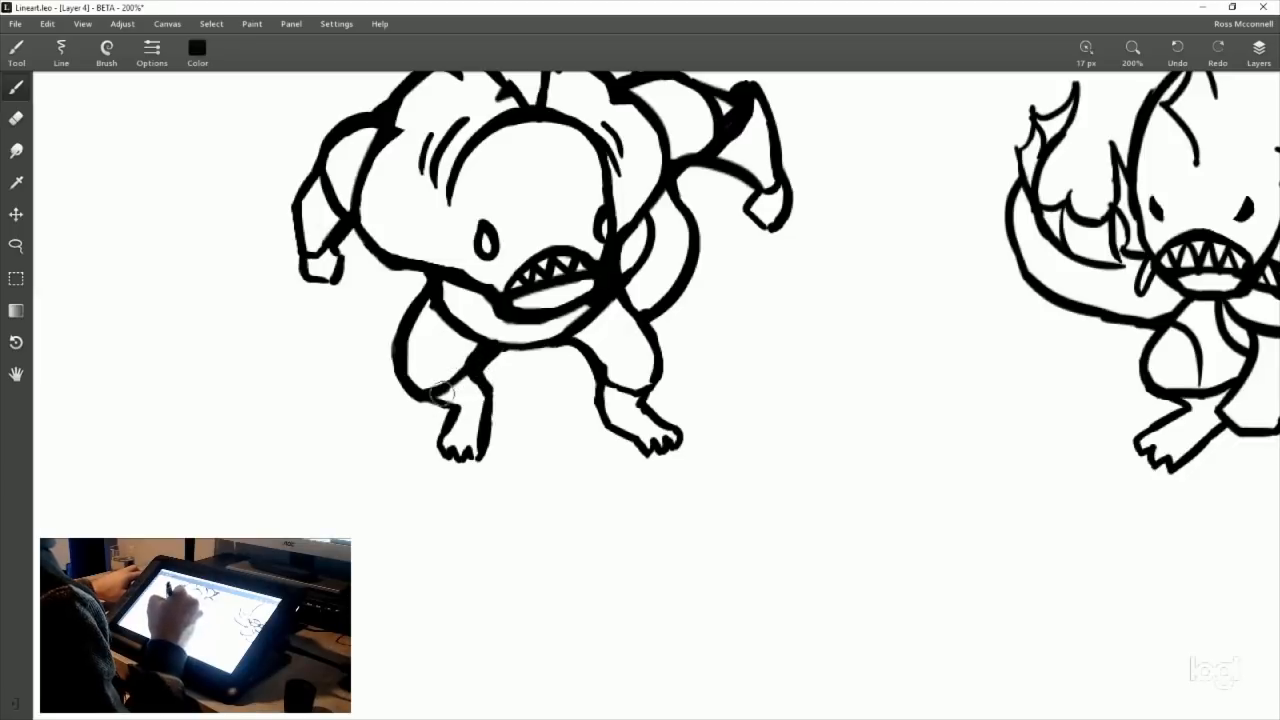
Step: Try small rounded kneecap arcs on both of the creature's knees
{"action": "mouse_move", "coordinate": [400, 380]}
{"action": "left_mouse_down"}
{"action": "mouse_move", "coordinate": [425, 392]}
{"action": "mouse_move", "coordinate": [460, 372]}
{"action": "mouse_move", "coordinate": [452, 380]}
{"action": "left_mouse_up"}
{"action": "key", "text": "ctrl+z"}
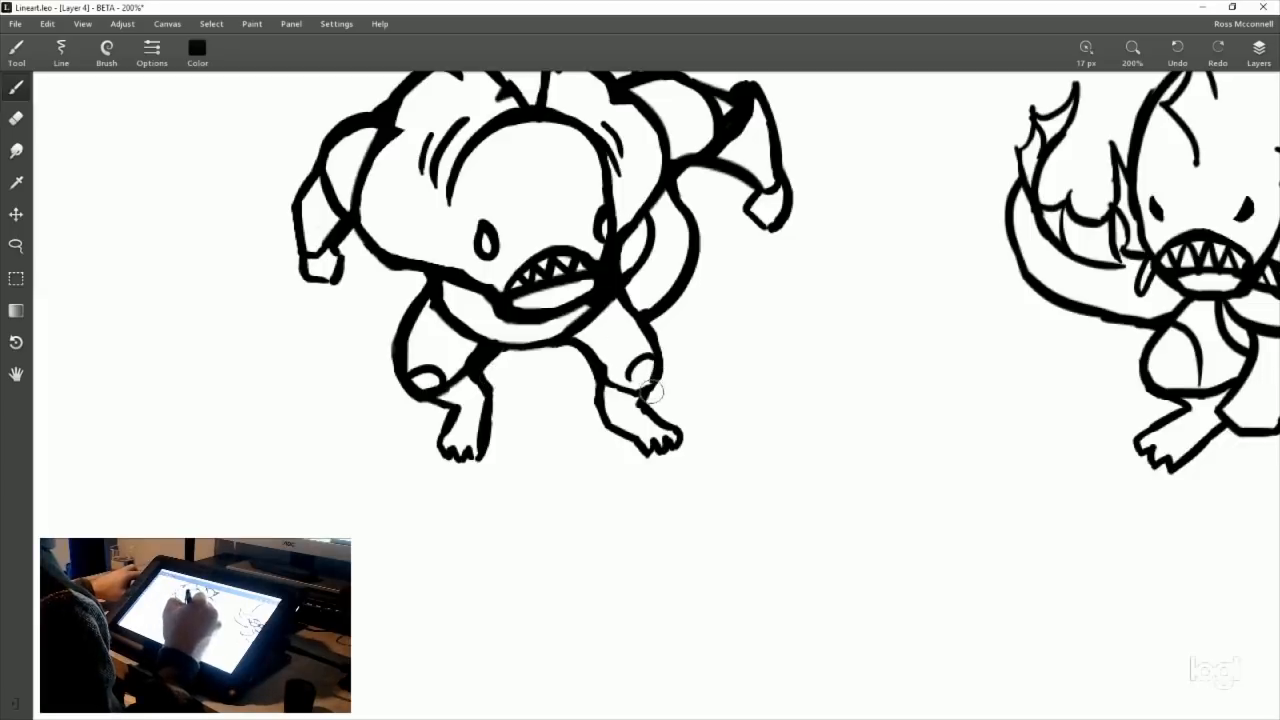
{"action": "key", "text": "ctrl+z"}
Step: Trim the heavy black corner where the left-hand leg's inner line meets the belly, and compare the drawing with the neighbouring creature
{"action": "left_click", "coordinate": [16, 118]}
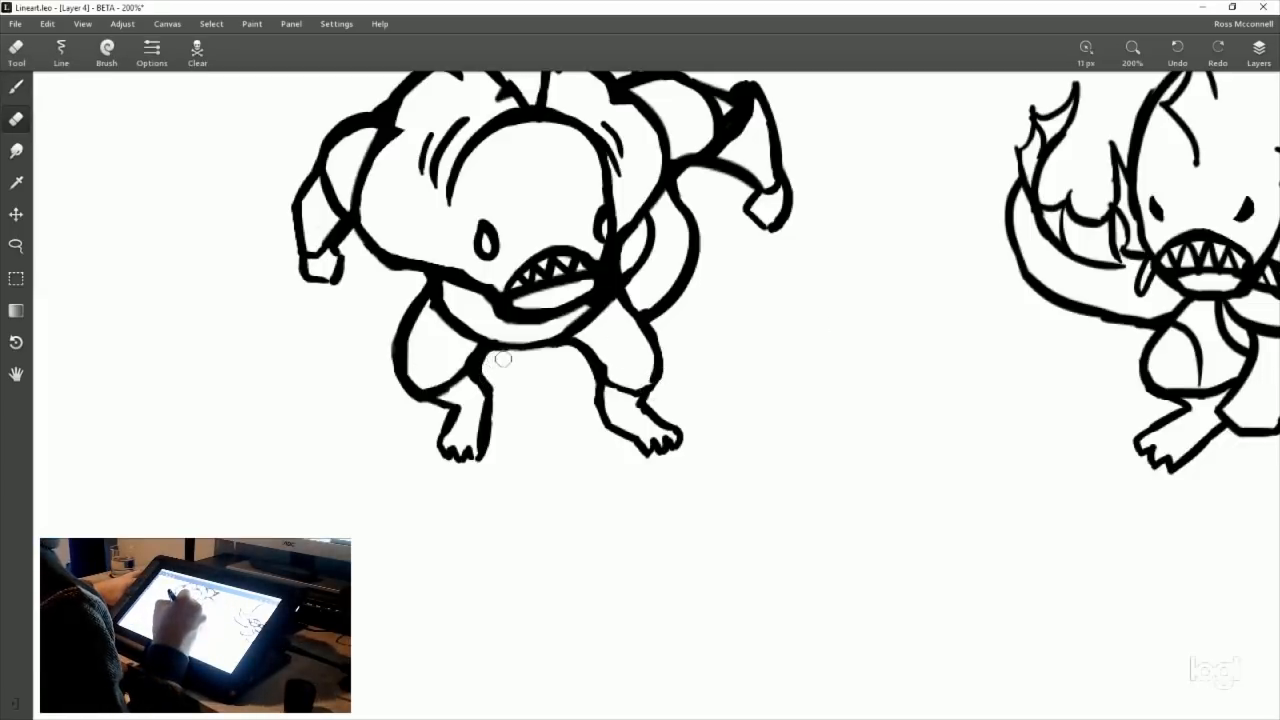
{"action": "mouse_move", "coordinate": [560, 363]}
{"action": "left_mouse_down"}
{"action": "mouse_move", "coordinate": [743, 354]}
{"action": "mouse_move", "coordinate": [731, 451]}
{"action": "mouse_move", "coordinate": [698, 474]}
{"action": "mouse_move", "coordinate": [752, 482]}
{"action": "mouse_move", "coordinate": [727, 492]}
{"action": "left_mouse_up"}
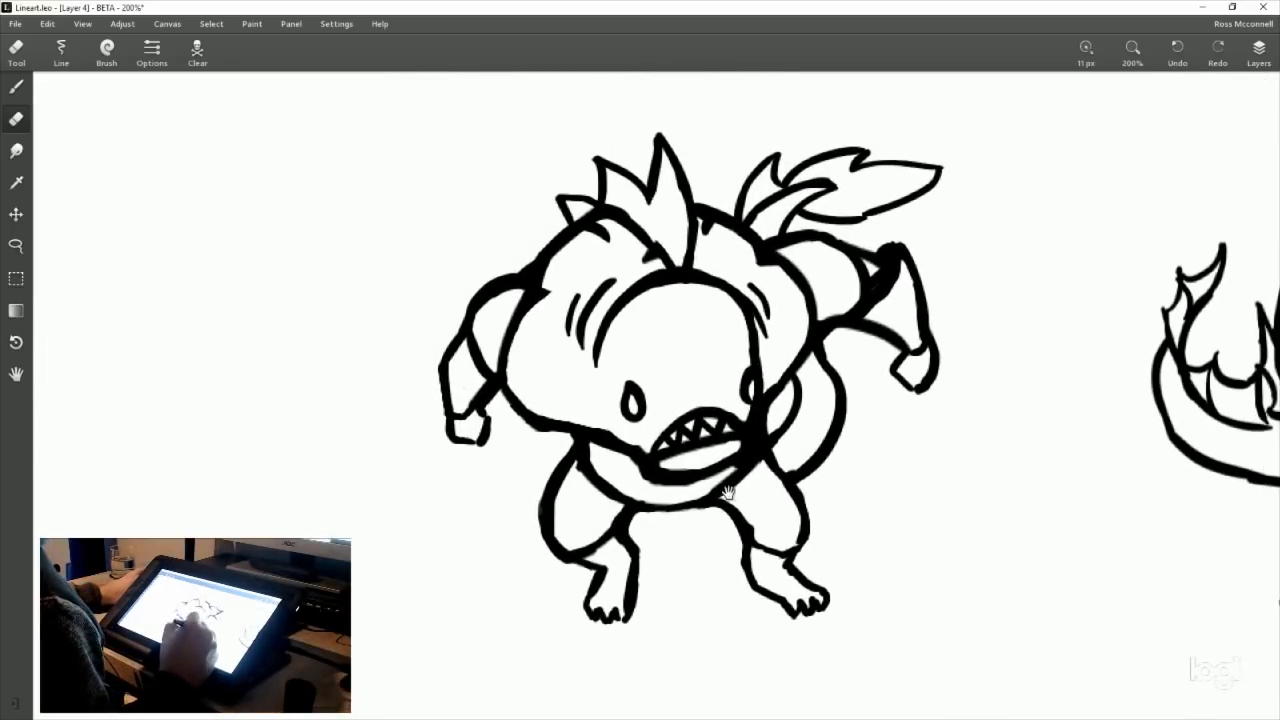
{"action": "left_click_drag", "start_coordinate": [1046, 537], "coordinate": [591, 497]}
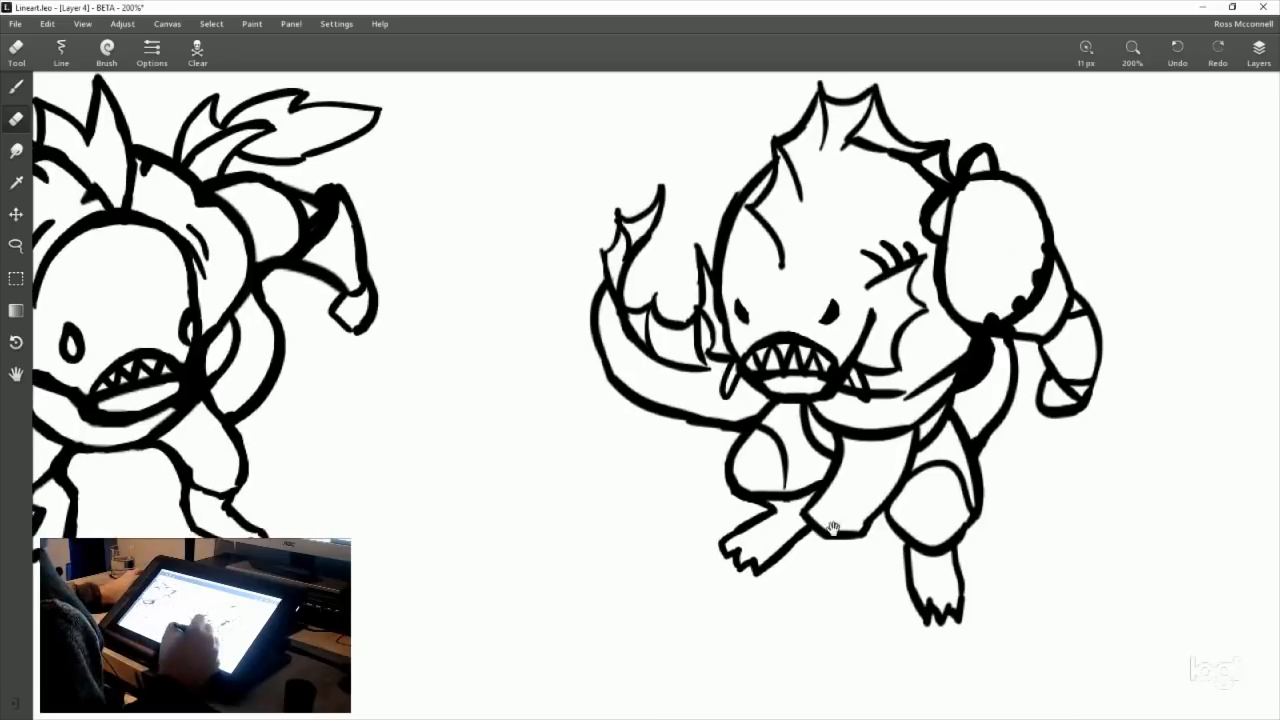
{"action": "left_click_drag", "start_coordinate": [833, 527], "coordinate": [893, 464]}
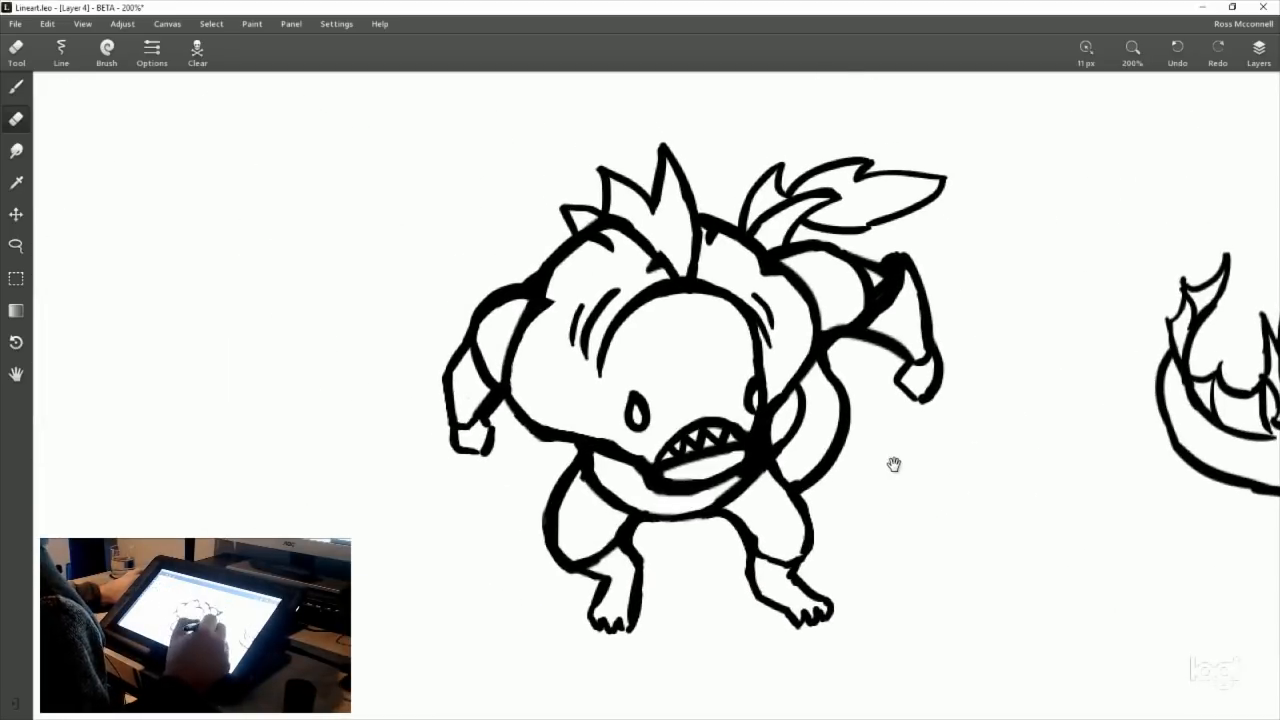
Step: Draw a short cloth flap hanging below the belly between the creature's legs, redoing the strokes until the shape fits
{"action": "key", "text": "b"}
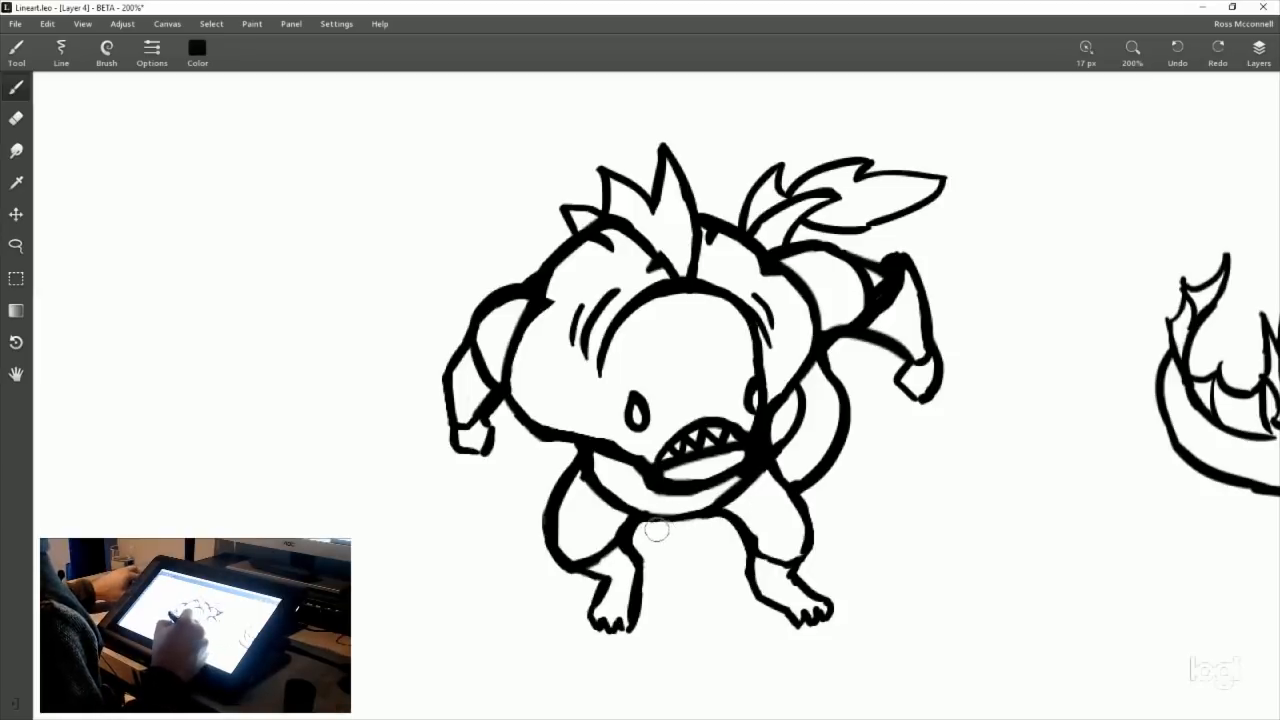
{"action": "left_click_drag", "start_coordinate": [648, 519], "coordinate": [698, 550]}
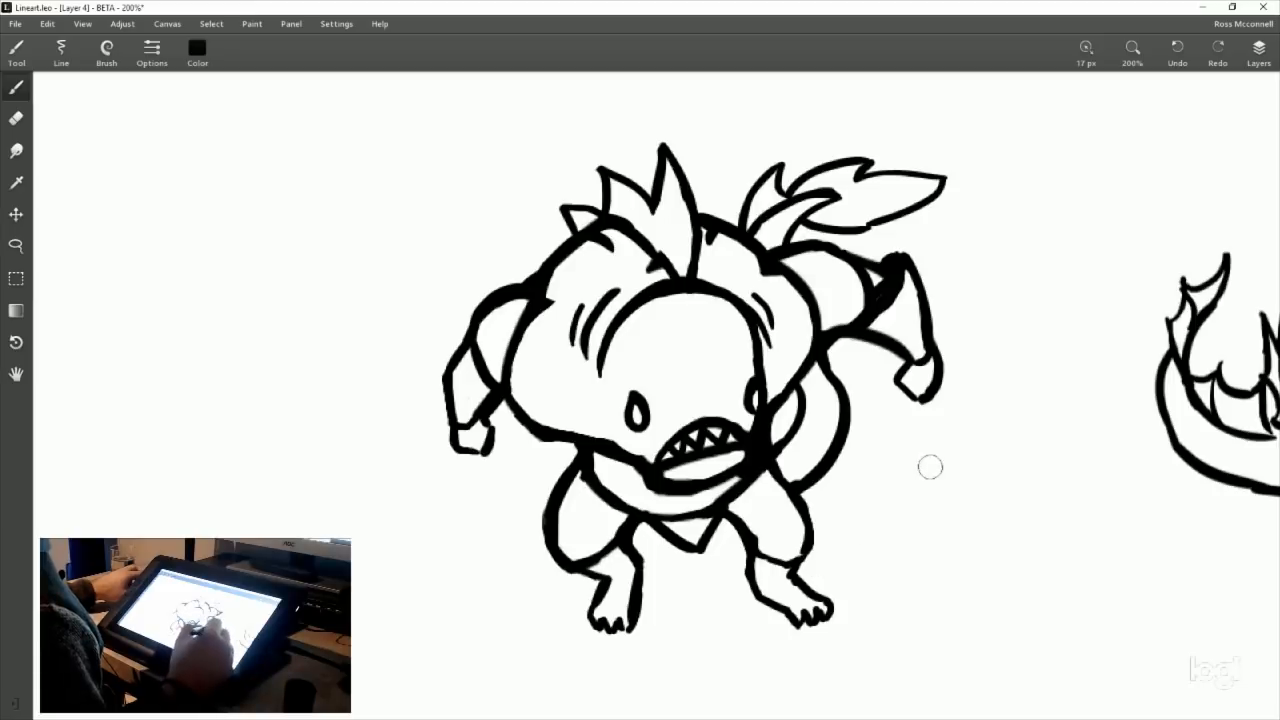
{"action": "key", "text": "ctrl+z"}
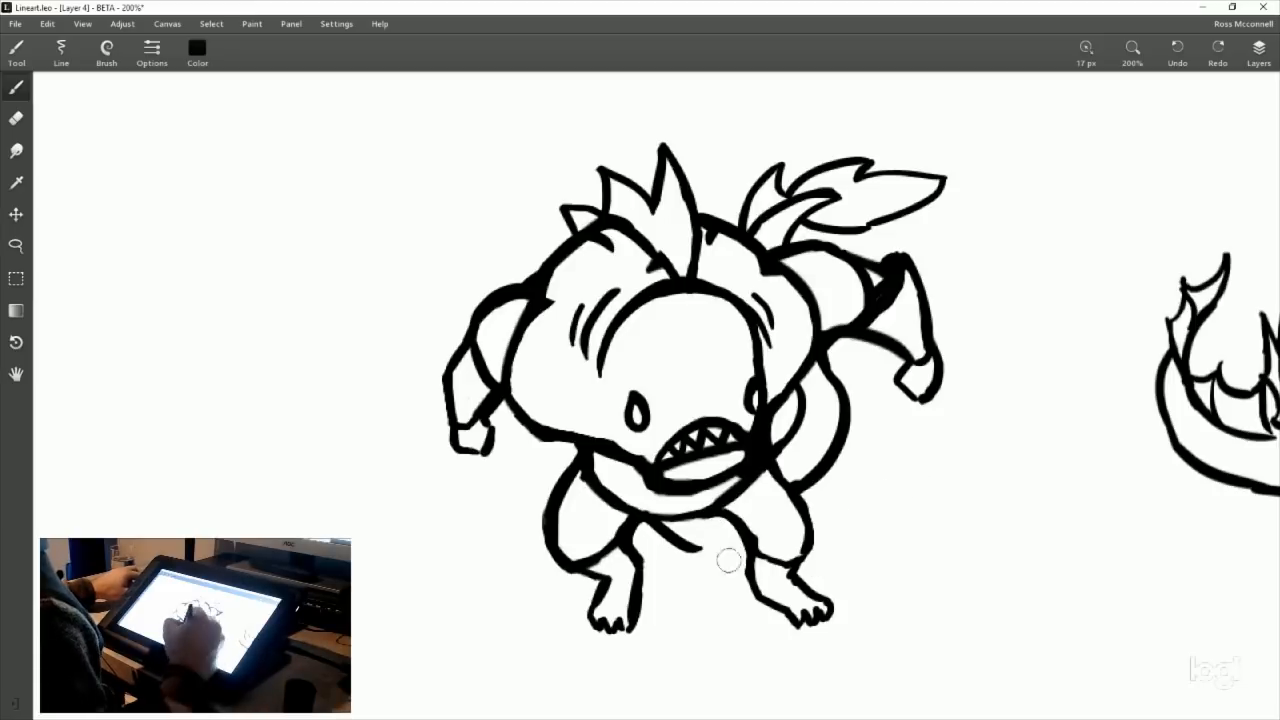
{"action": "key", "text": "ctrl+z"}
{"action": "mouse_move", "coordinate": [648, 521]}
{"action": "left_mouse_down"}
{"action": "mouse_move", "coordinate": [712, 545]}
{"action": "mouse_move", "coordinate": [711, 579]}
{"action": "mouse_move", "coordinate": [727, 542]}
{"action": "mouse_move", "coordinate": [716, 512]}
{"action": "mouse_move", "coordinate": [730, 547]}
{"action": "mouse_move", "coordinate": [756, 555]}
{"action": "mouse_move", "coordinate": [740, 555]}
{"action": "mouse_move", "coordinate": [717, 517]}
{"action": "mouse_move", "coordinate": [720, 547]}
{"action": "left_mouse_up"}
{"action": "key", "text": "ctrl+z"}
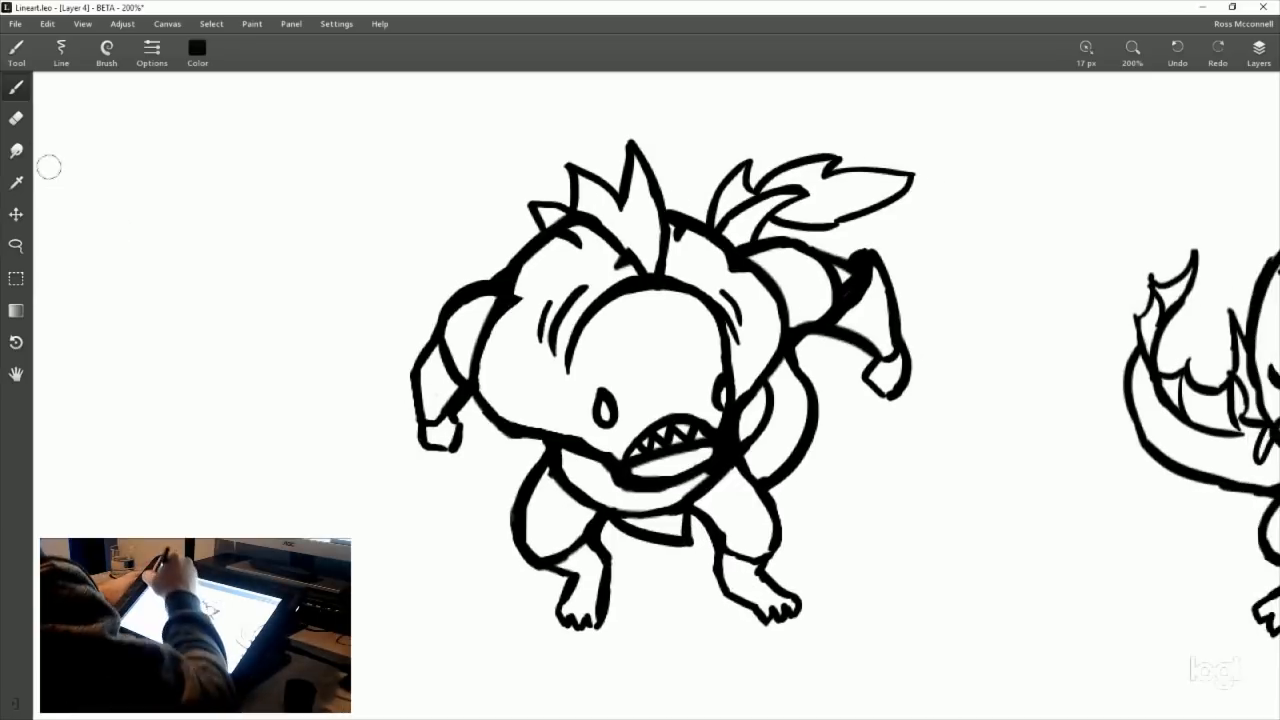
Step: Trim the upper outline of the left-hand thigh and thicken the base of the smallest crest spike
{"action": "key", "text": "e"}
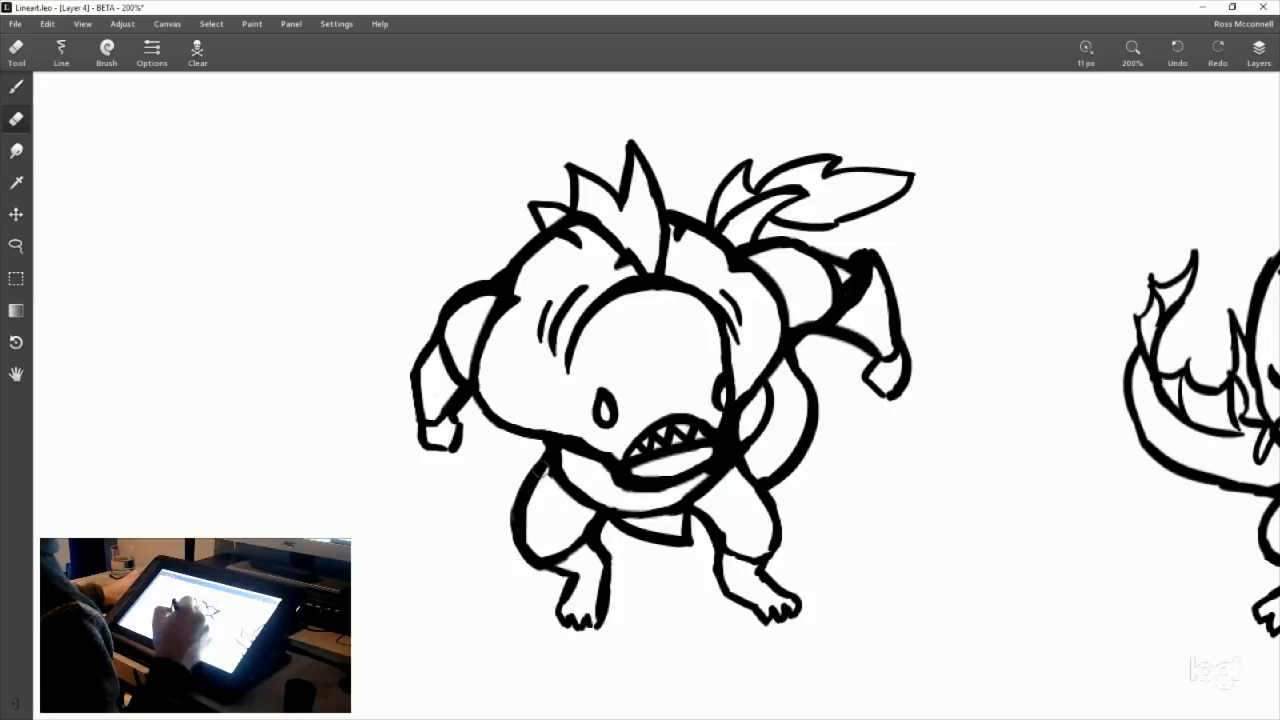
{"action": "left_click_drag", "start_coordinate": [812, 485], "coordinate": [800, 475]}
{"action": "key", "text": "b"}
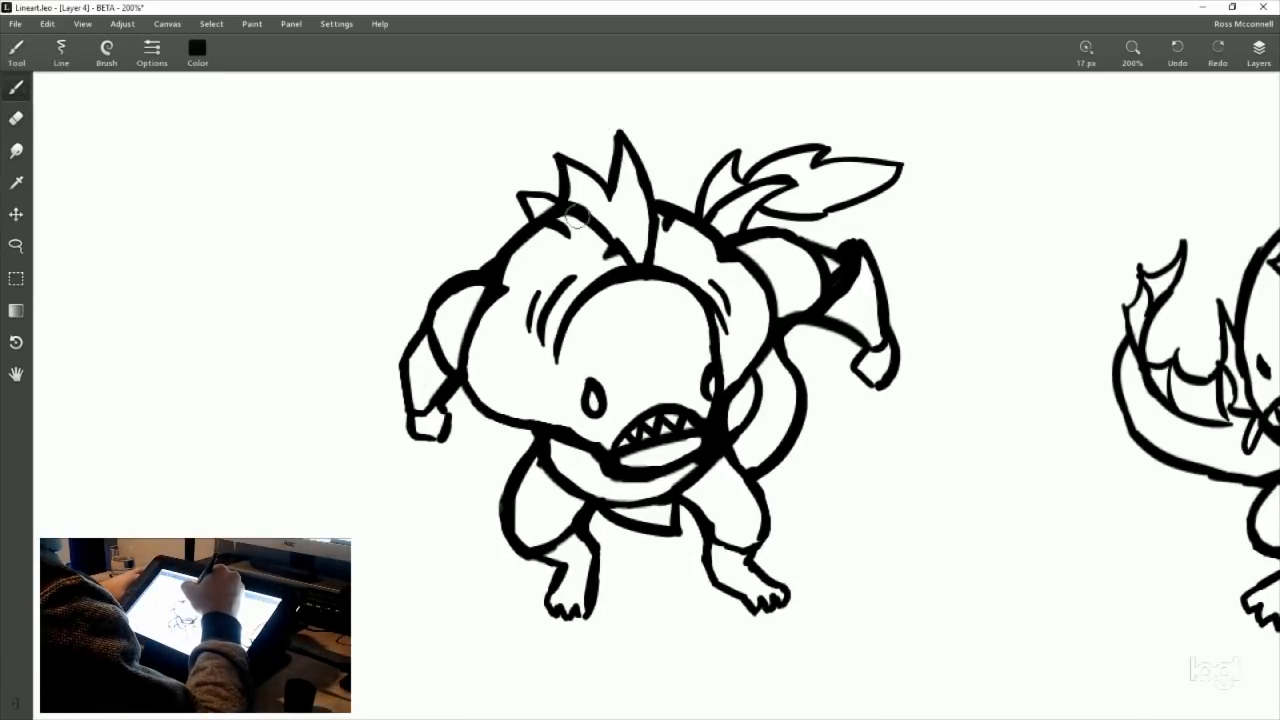
{"action": "left_click_drag", "start_coordinate": [562, 200], "coordinate": [534, 195]}
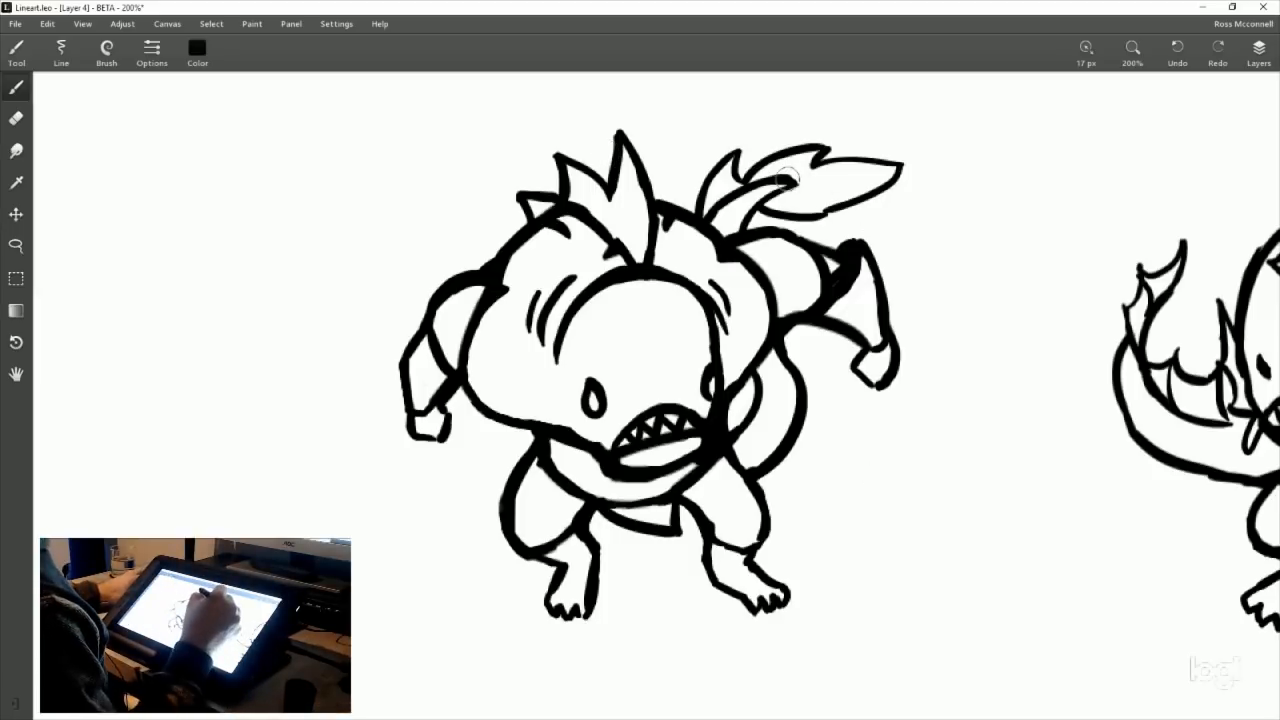
Step: Extend the short curved frond in front of the large back fin to a longer pointed tip
{"action": "key", "text": "ctrl+z"}
{"action": "left_click_drag", "start_coordinate": [784, 176], "coordinate": [808, 183]}
{"action": "key", "text": "ctrl+z"}
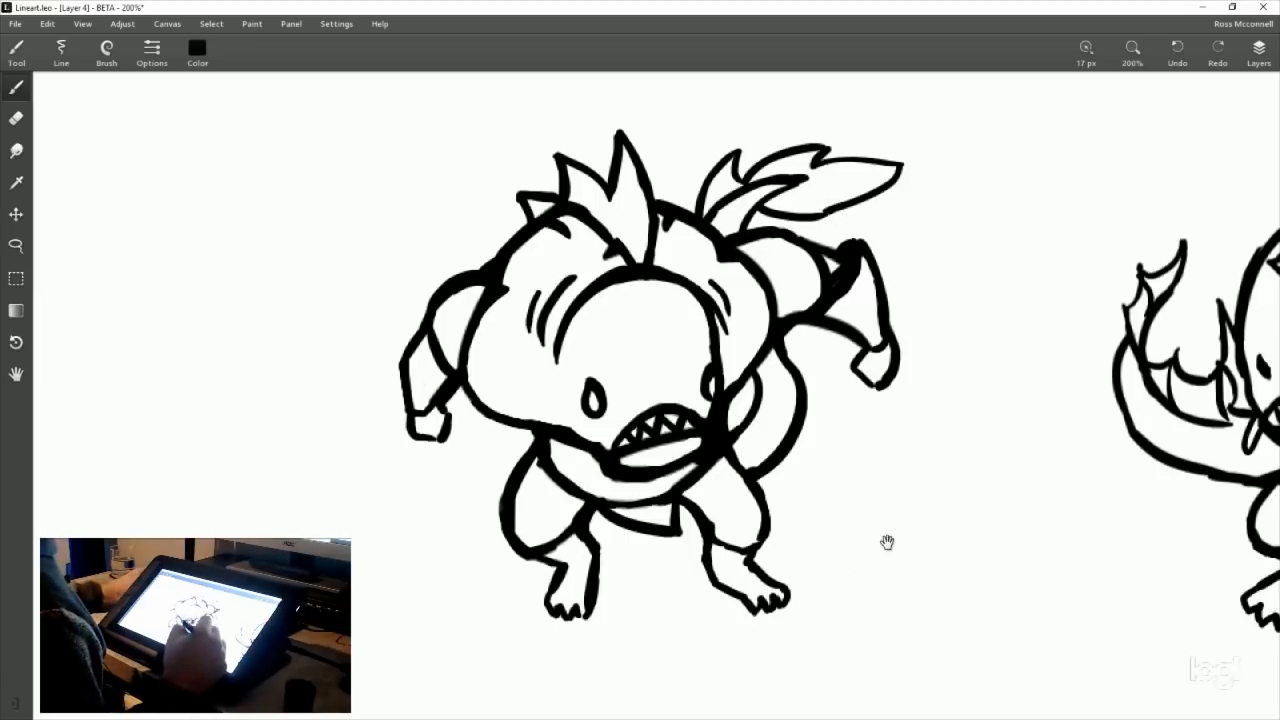
Step: Trim the black shading at the bend of the creature's right-hand arm and repaint the elbow outline in black
{"action": "left_click_drag", "start_coordinate": [887, 542], "coordinate": [911, 530]}
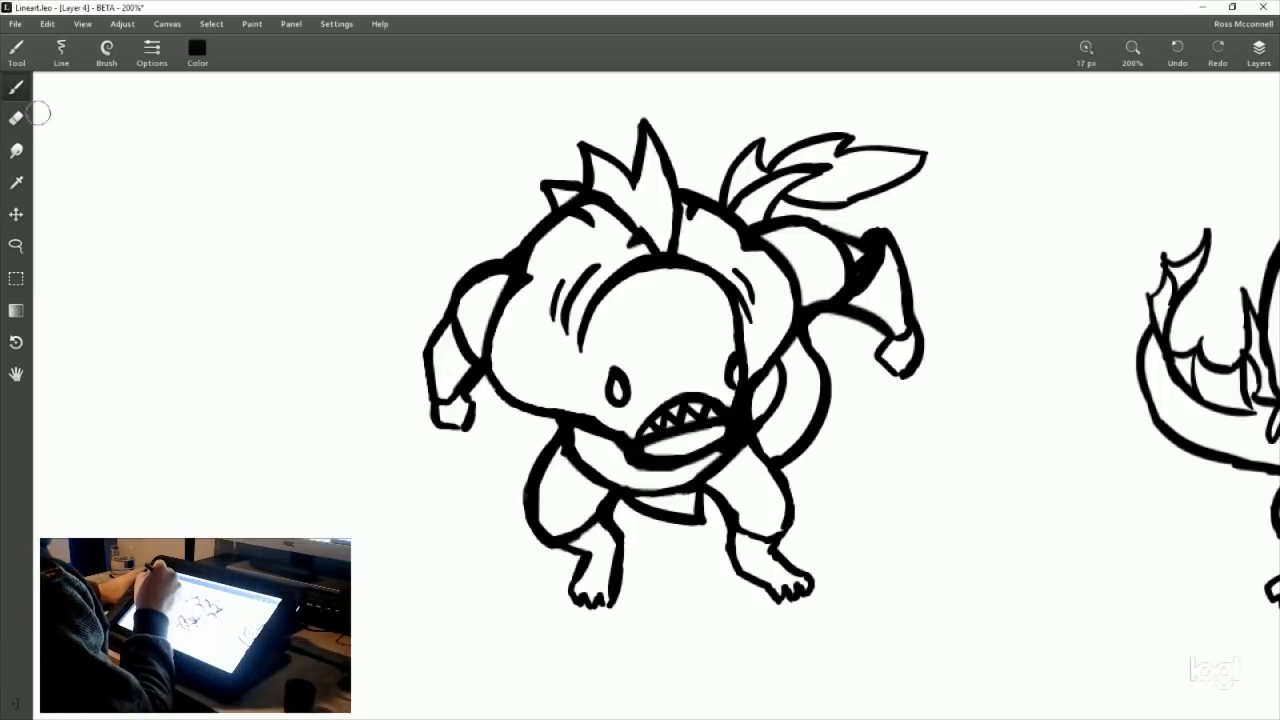
{"action": "key", "text": "e"}
{"action": "left_click_drag", "start_coordinate": [848, 253], "coordinate": [850, 282]}
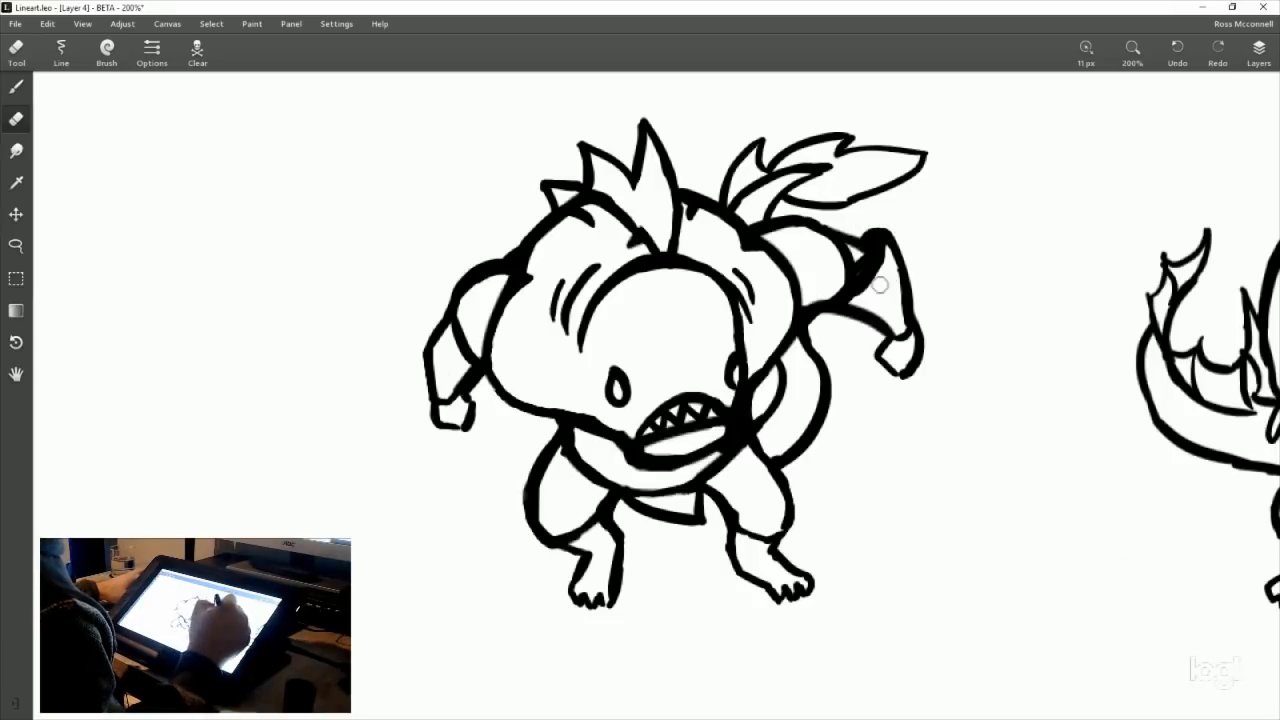
{"action": "left_click", "coordinate": [16, 87]}
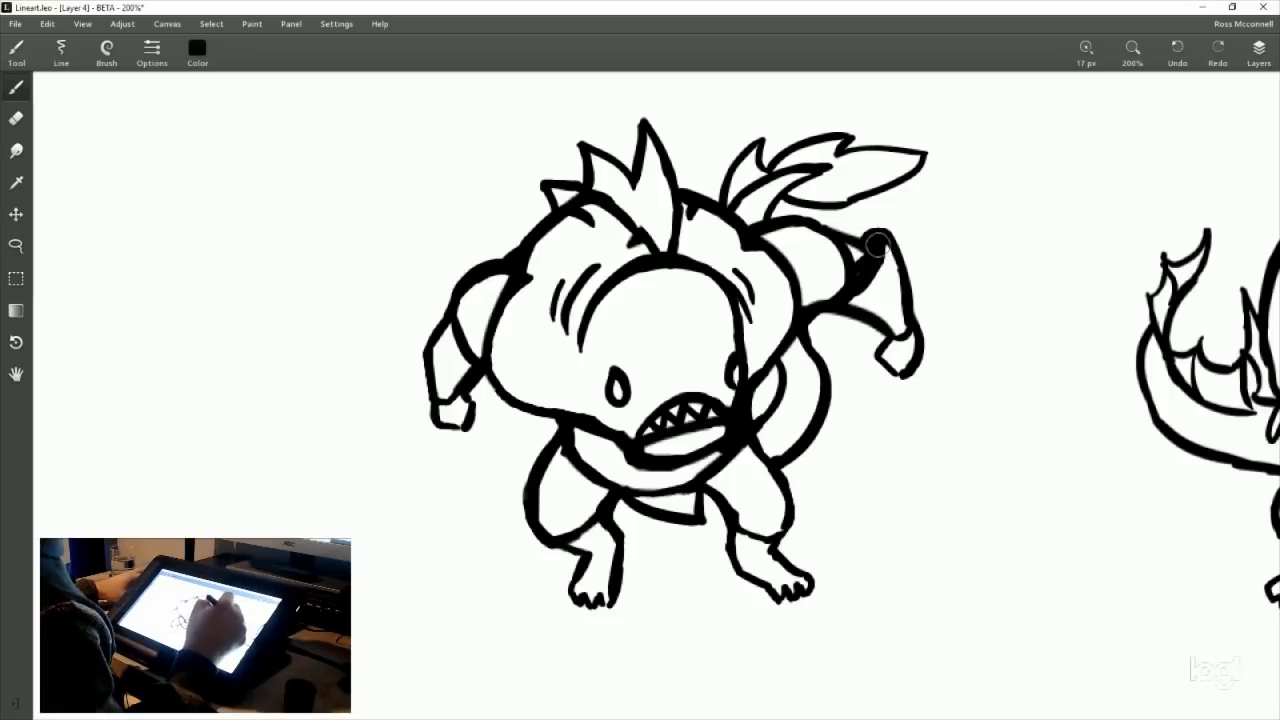
{"action": "mouse_move", "coordinate": [876, 244]}
{"action": "left_mouse_down"}
{"action": "mouse_move", "coordinate": [855, 296]}
{"action": "mouse_move", "coordinate": [883, 264]}
{"action": "mouse_move", "coordinate": [868, 281]}
{"action": "mouse_move", "coordinate": [874, 249]}
{"action": "mouse_move", "coordinate": [863, 276]}
{"action": "mouse_move", "coordinate": [866, 236]}
{"action": "left_mouse_up"}
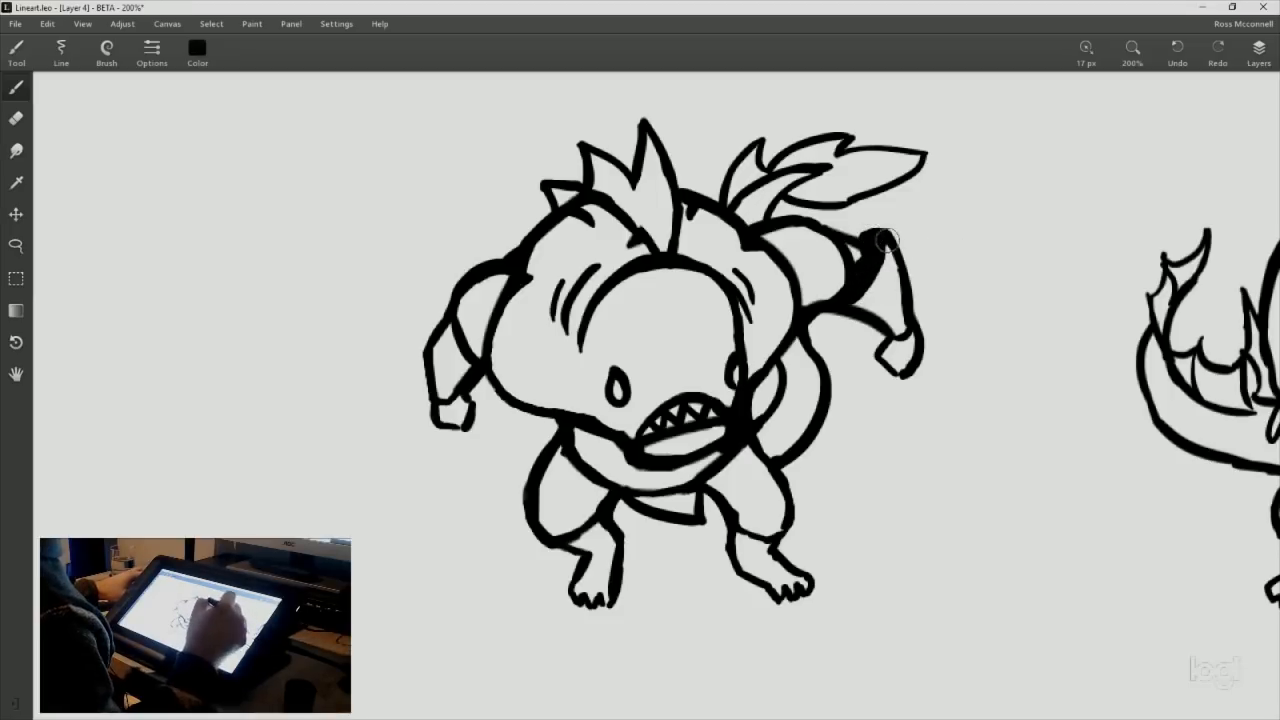